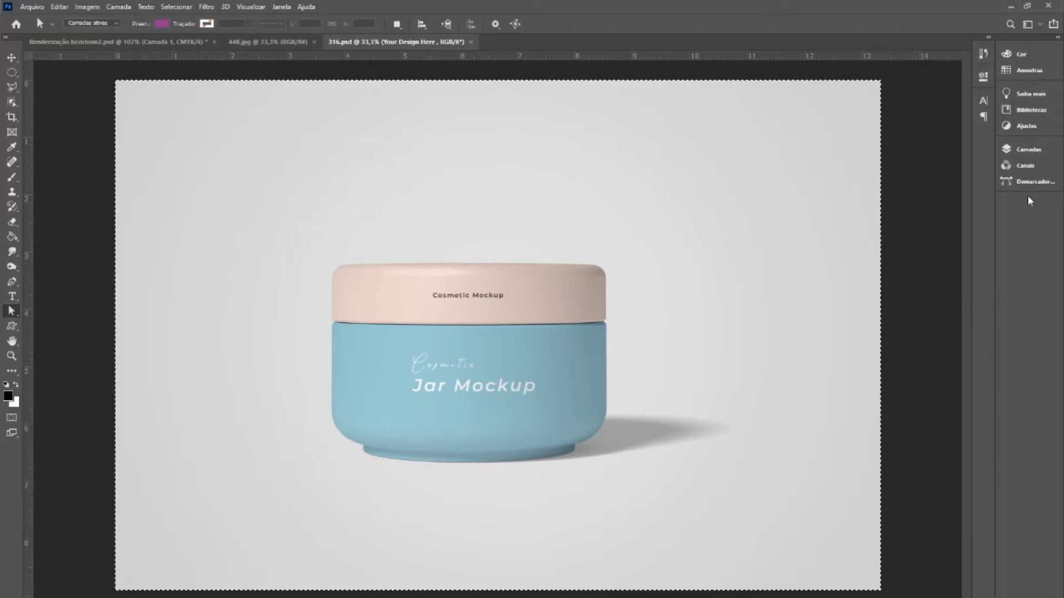
# - Open the Layers panel and scroll to the Cap and Jar 'Your Design Here' smart-object layers
pyautogui.click(1025, 150)
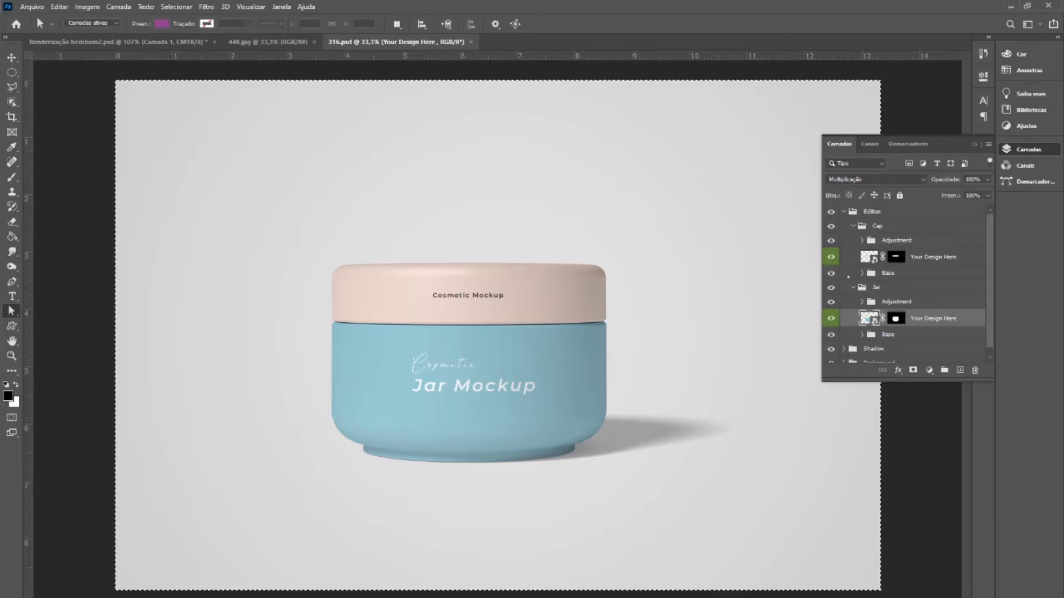
pyautogui.scroll(-1, 903, 282)
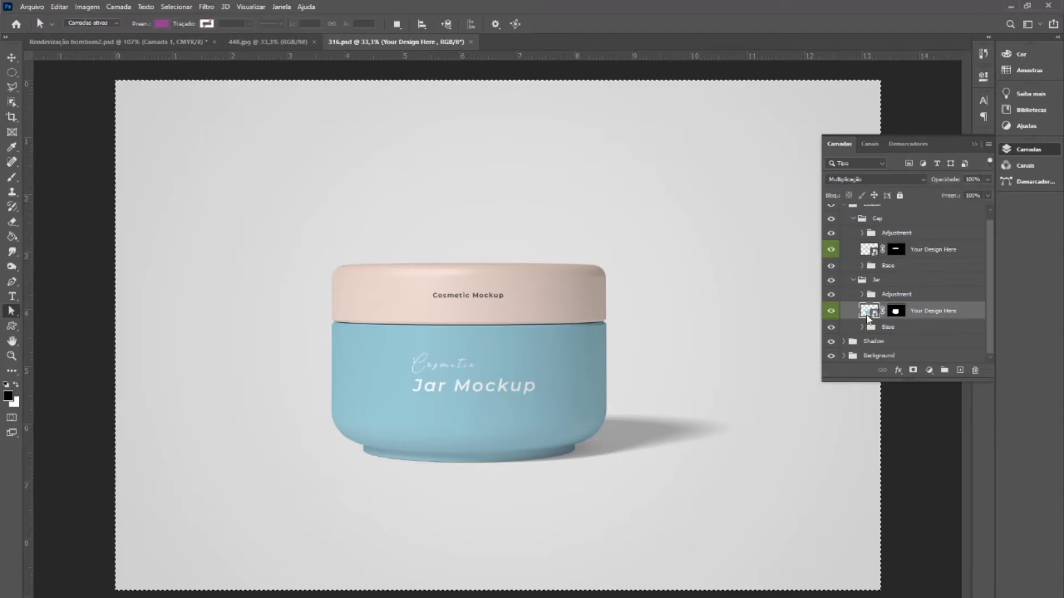
# - Open the Jar's 'Your Design Here' smart object and hide its Delete Me layer
pyautogui.doubleClick(870, 313)
pyautogui.click(886, 376)
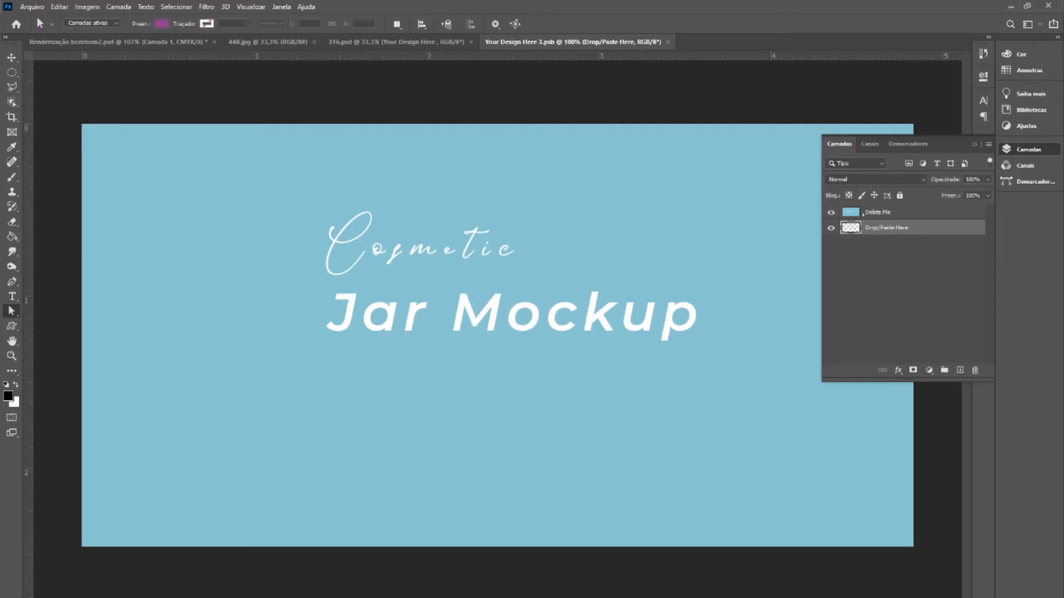
pyautogui.click(844, 213)
pyautogui.click(830, 213)
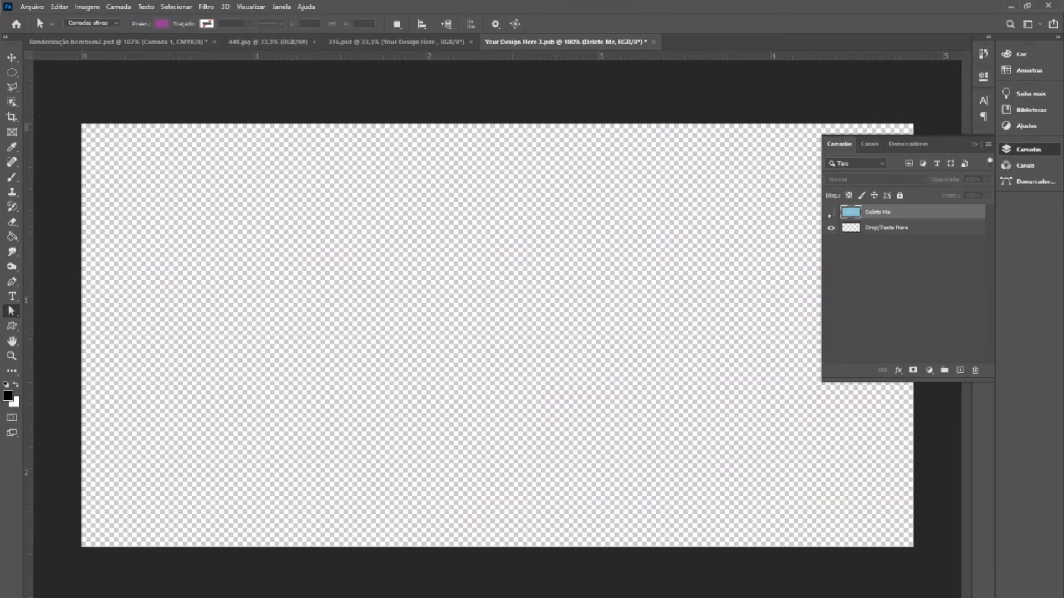
pyautogui.click(868, 228)
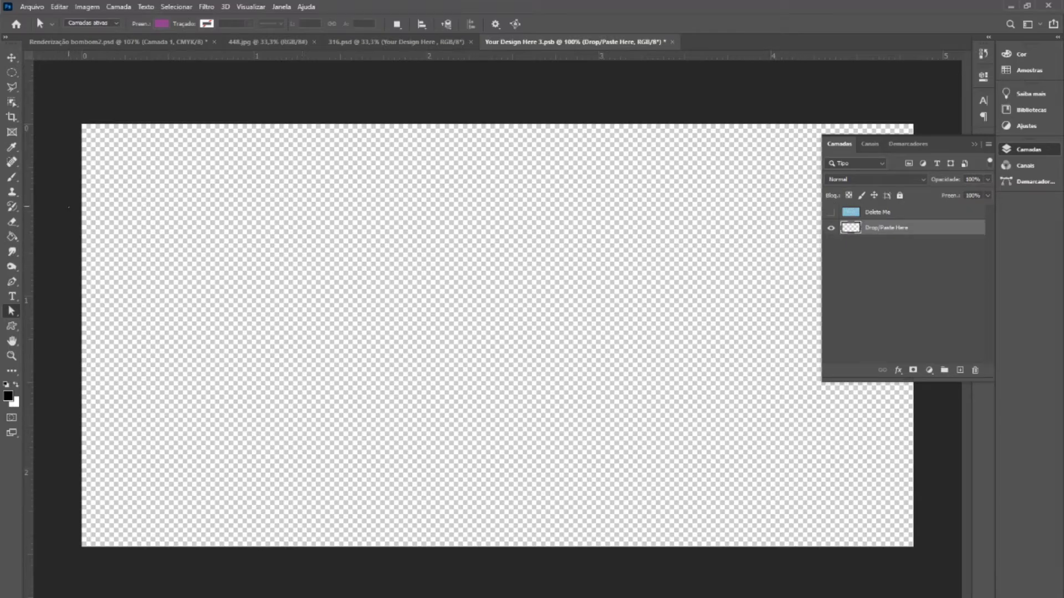
# - Add a dark purple solid-color fill layer to the jar design and save it
pyautogui.click(929, 370)
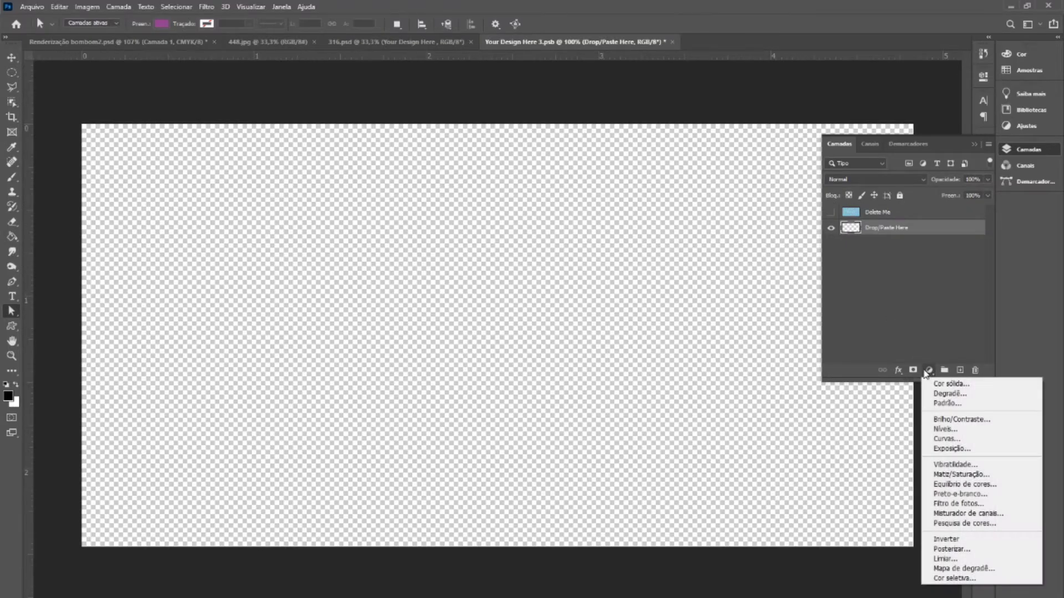
pyautogui.click(1000, 385)
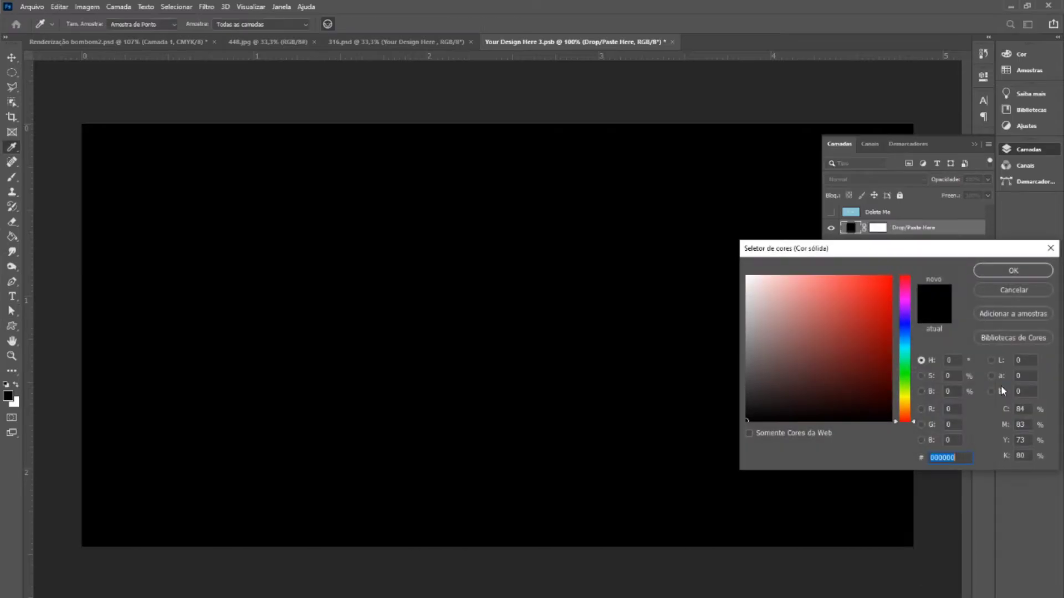
pyautogui.click(905, 312)
pyautogui.click(882, 298)
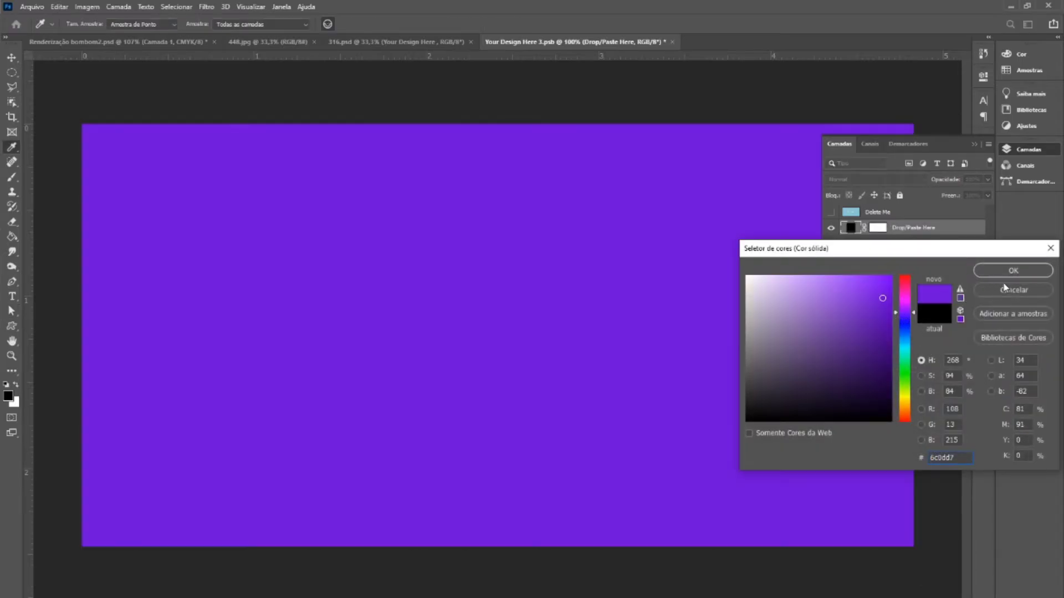
pyautogui.click(863, 337)
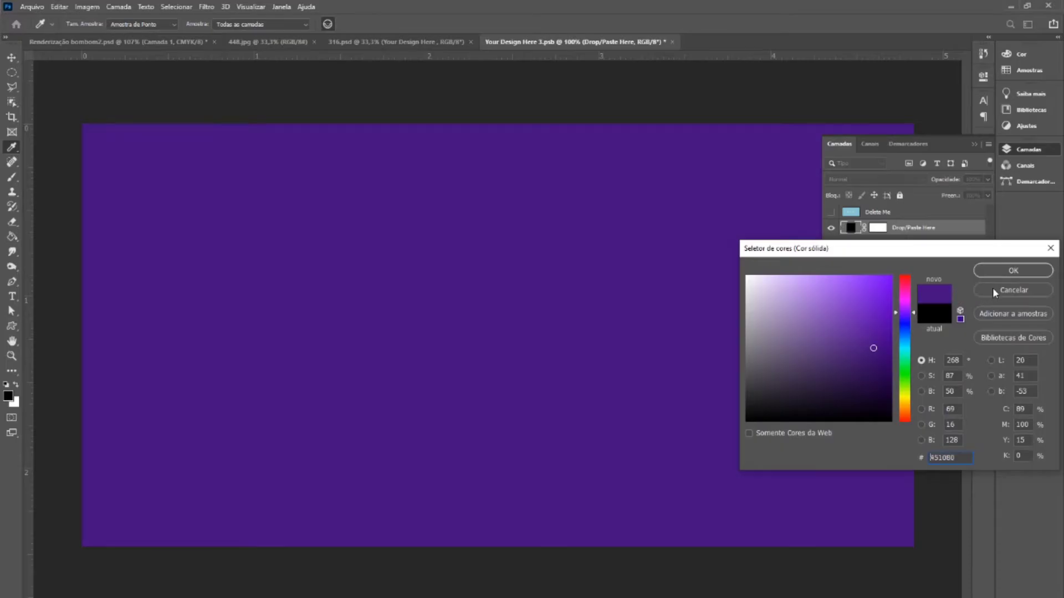
pyautogui.click(1012, 271)
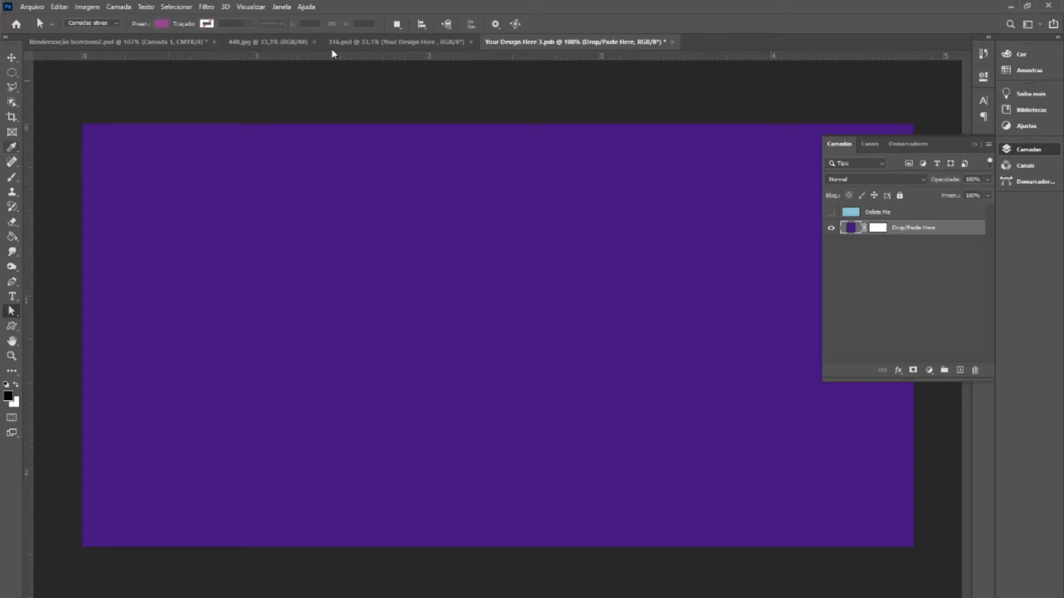
pyautogui.hotkey('ctrl', 's')
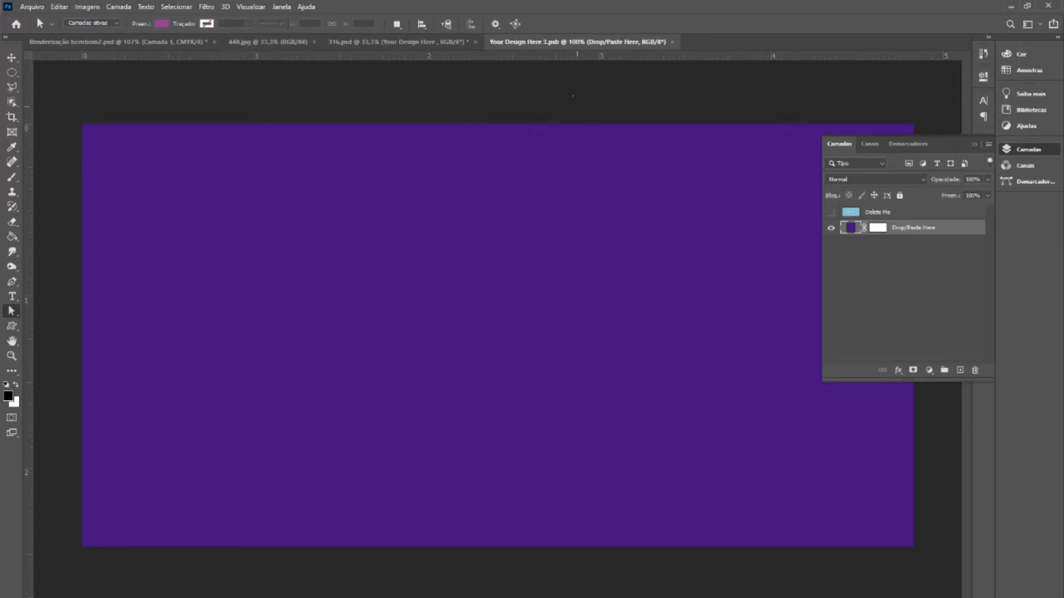
pyautogui.click(408, 43)
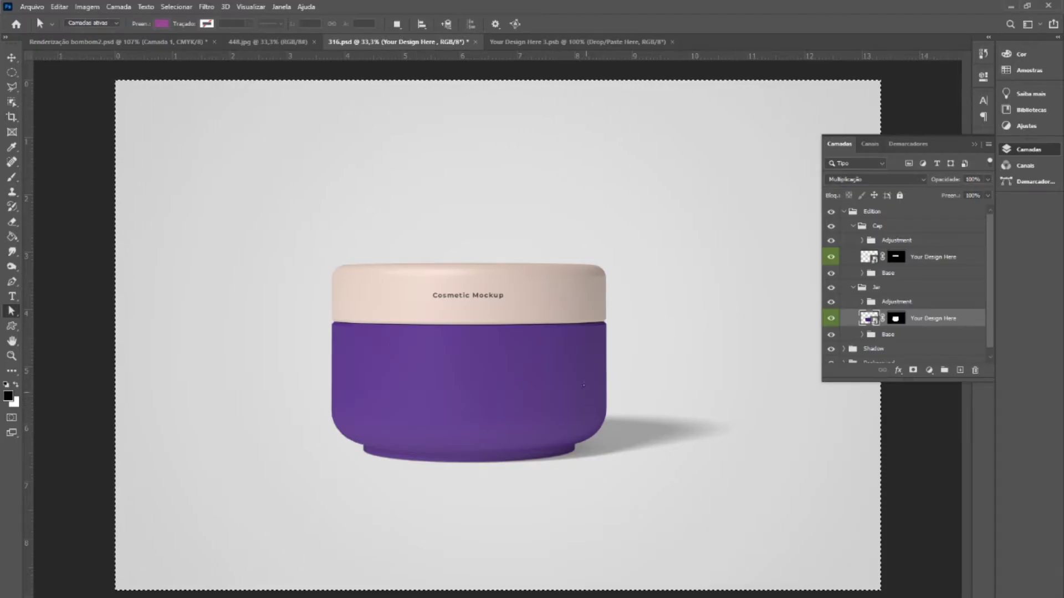
pyautogui.click(583, 44)
pyautogui.click(831, 212)
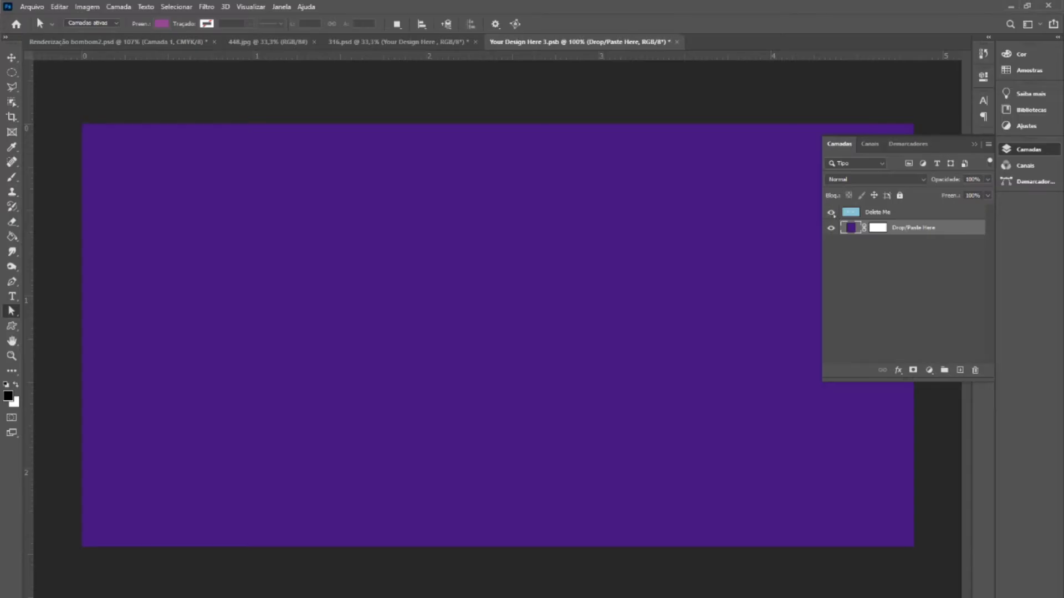
pyautogui.hotkey('ctrl', 's')
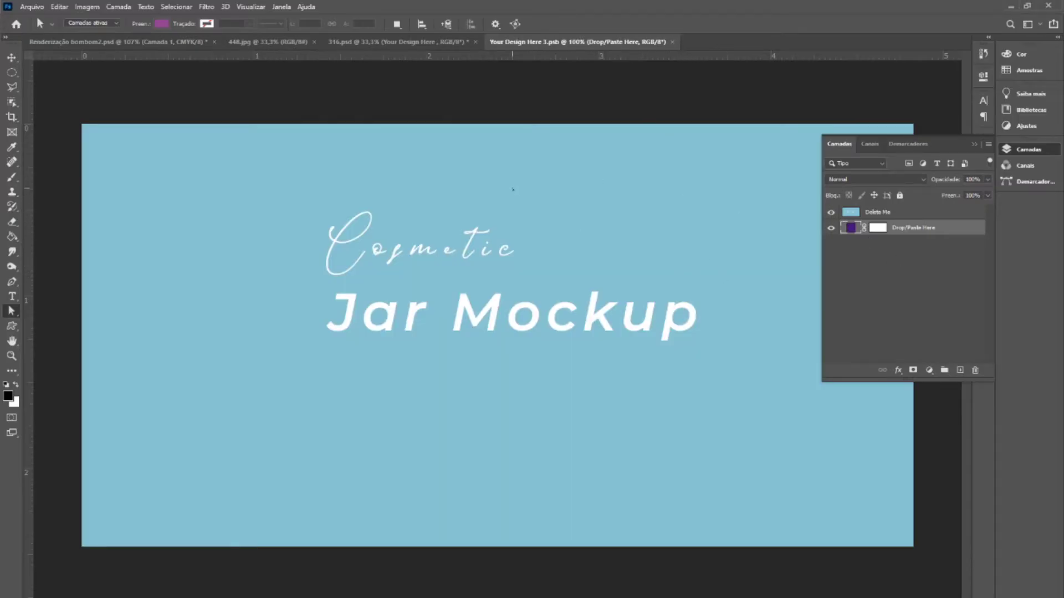
pyautogui.click(421, 42)
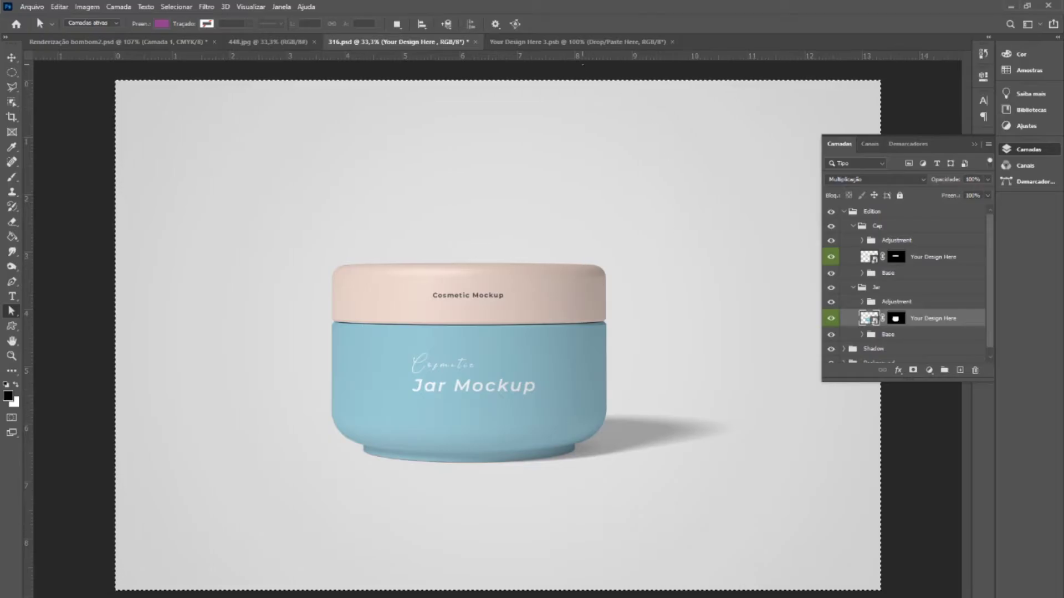
pyautogui.click(580, 43)
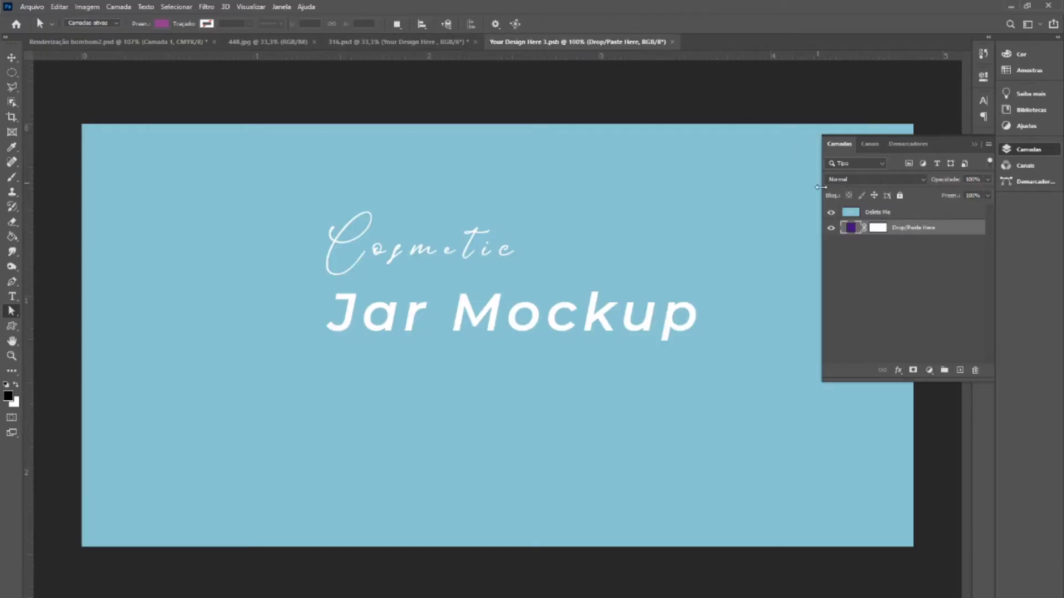
pyautogui.click(831, 213)
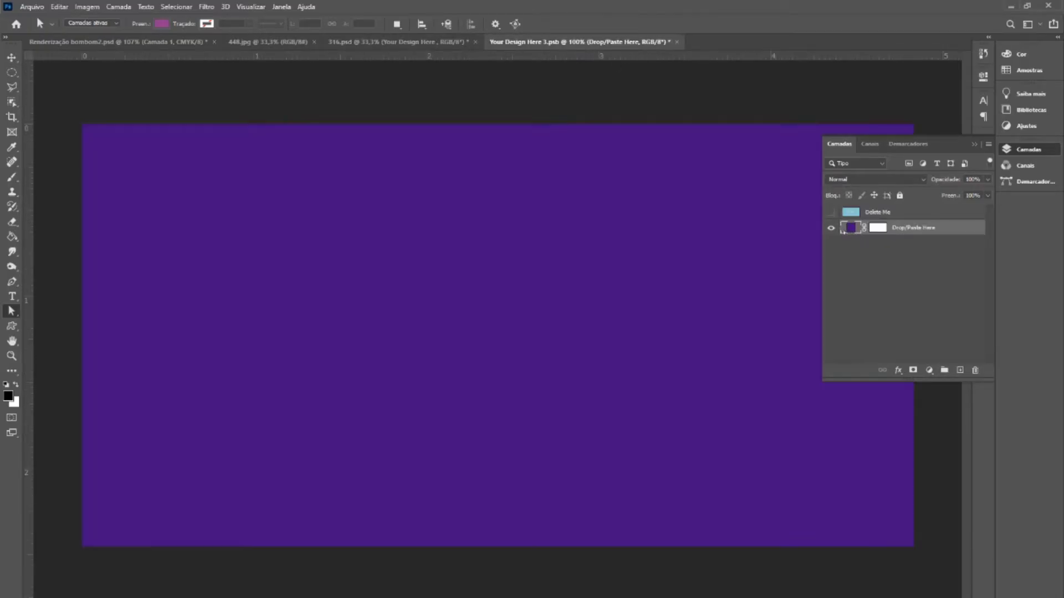
pyautogui.click(12, 177)
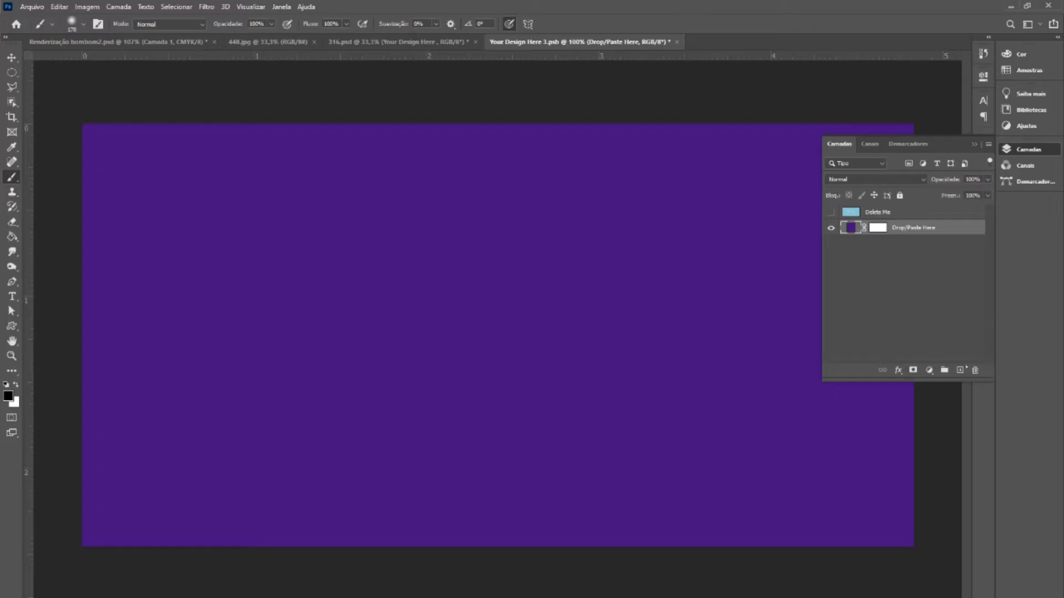
# - Add a new empty layer and pick the Brush tool with the 570 smoke preset
pyautogui.click(960, 370)
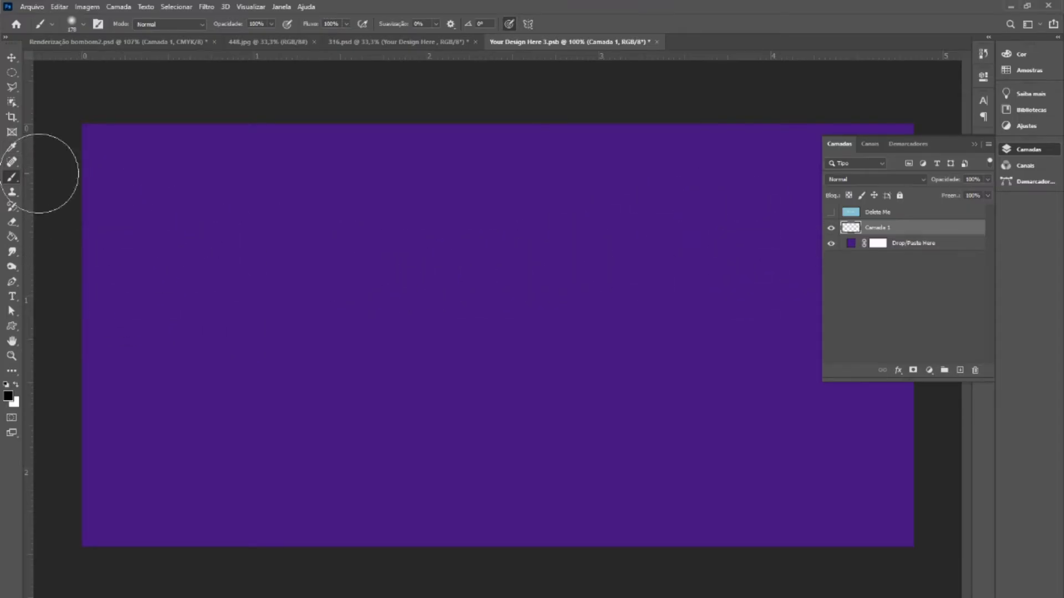
pyautogui.rightClick(17, 185)
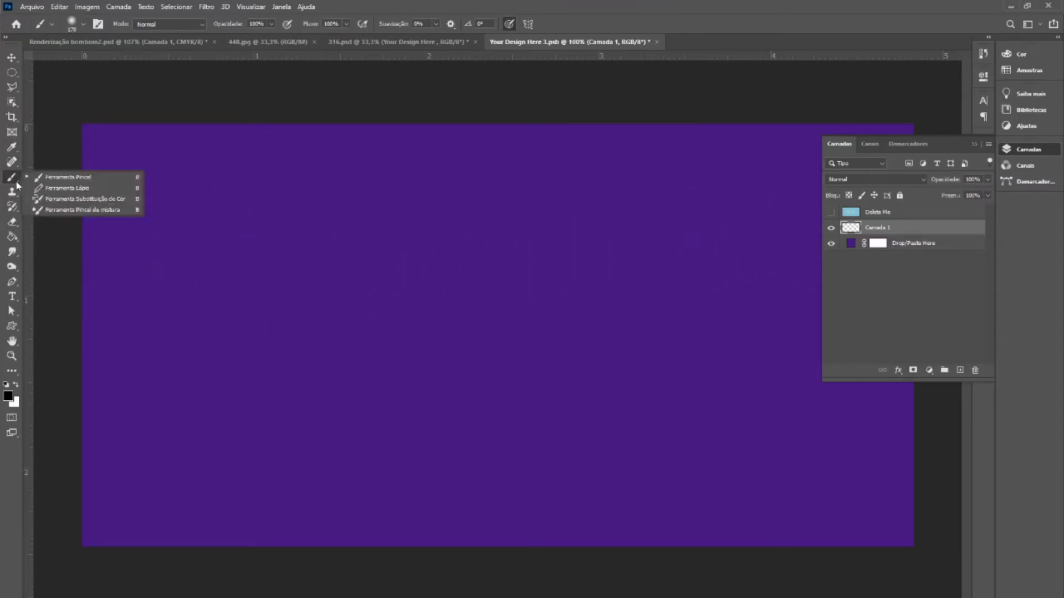
pyautogui.click(83, 25)
pyautogui.click(134, 108)
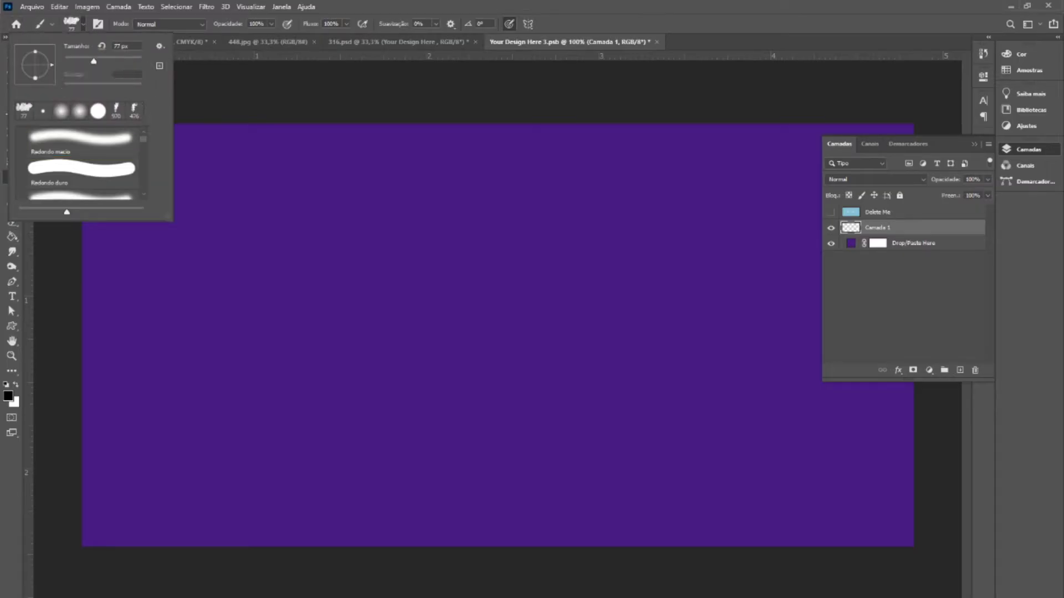
pyautogui.click(117, 108)
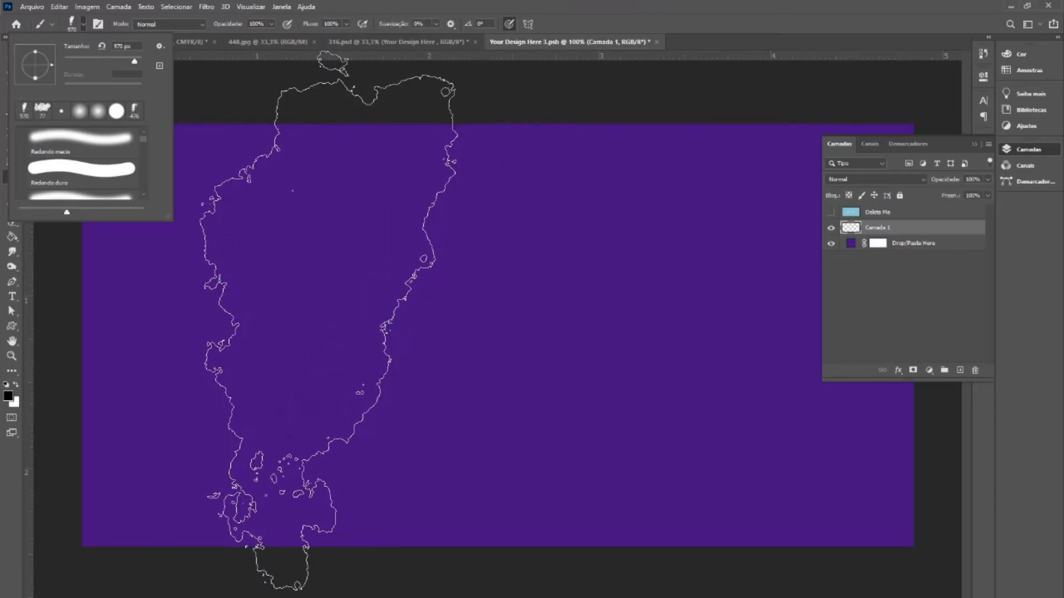
# - Stamp dark smoke clouds across the whole canvas and save the design
pyautogui.click(310, 299)
pyautogui.click(306, 313)
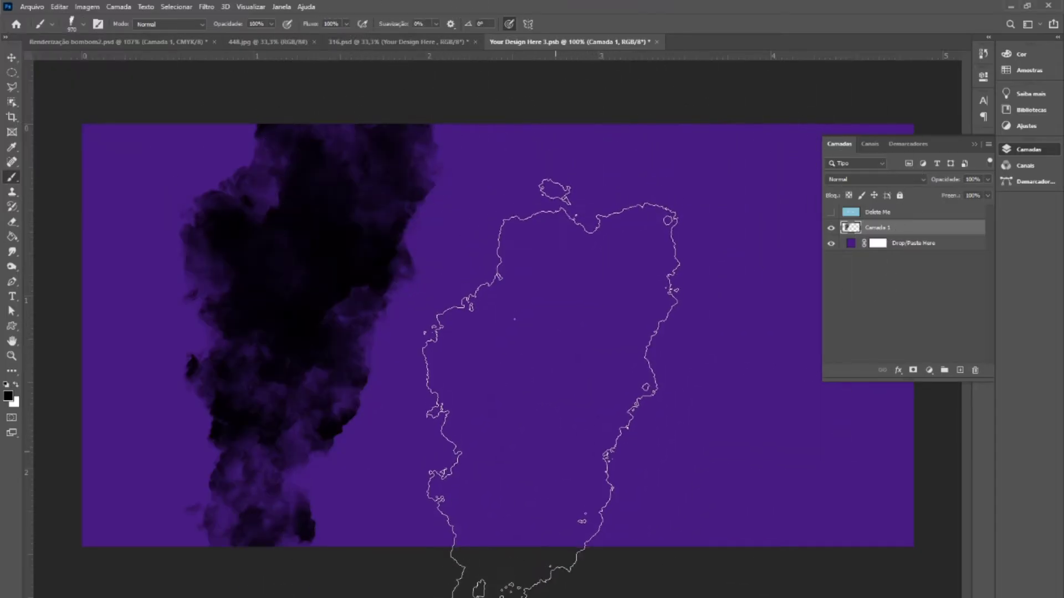
pyautogui.click(596, 310)
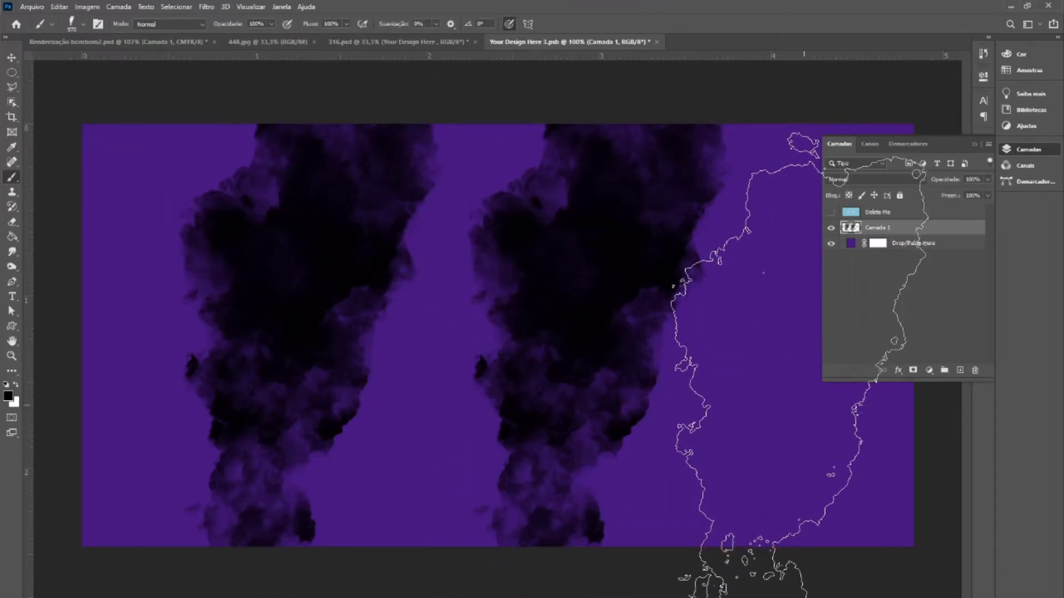
pyautogui.click(839, 520)
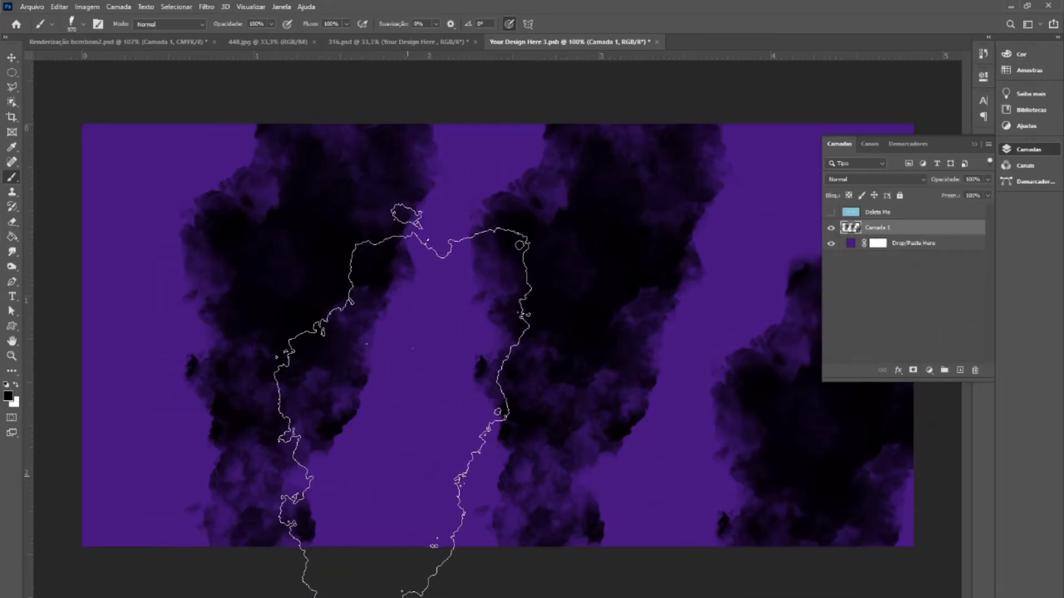
pyautogui.click(487, 388)
pyautogui.click(784, 255)
pyautogui.click(139, 233)
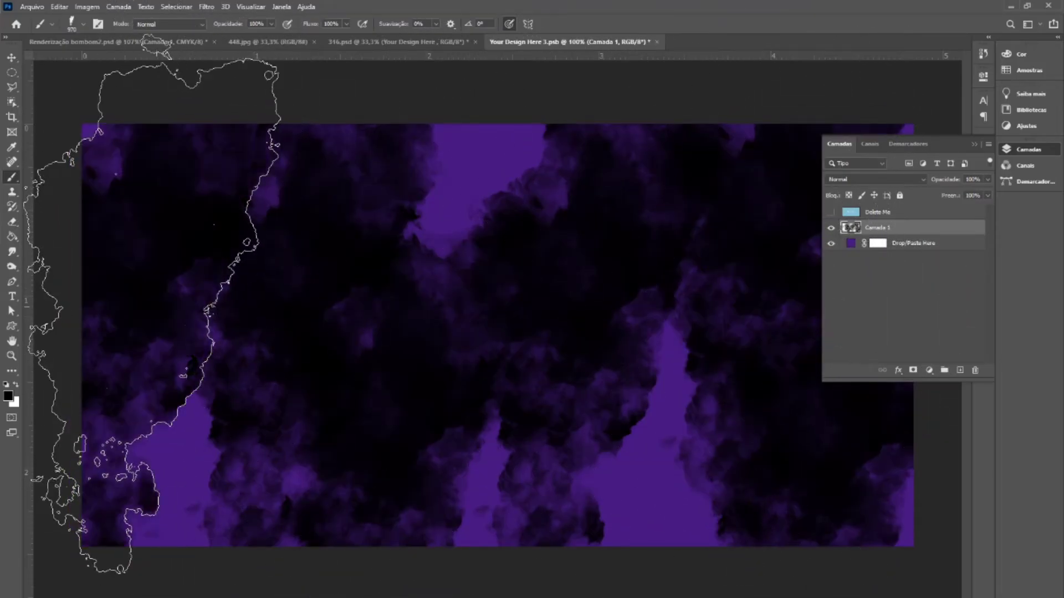
pyautogui.hotkey('ctrl', 's')
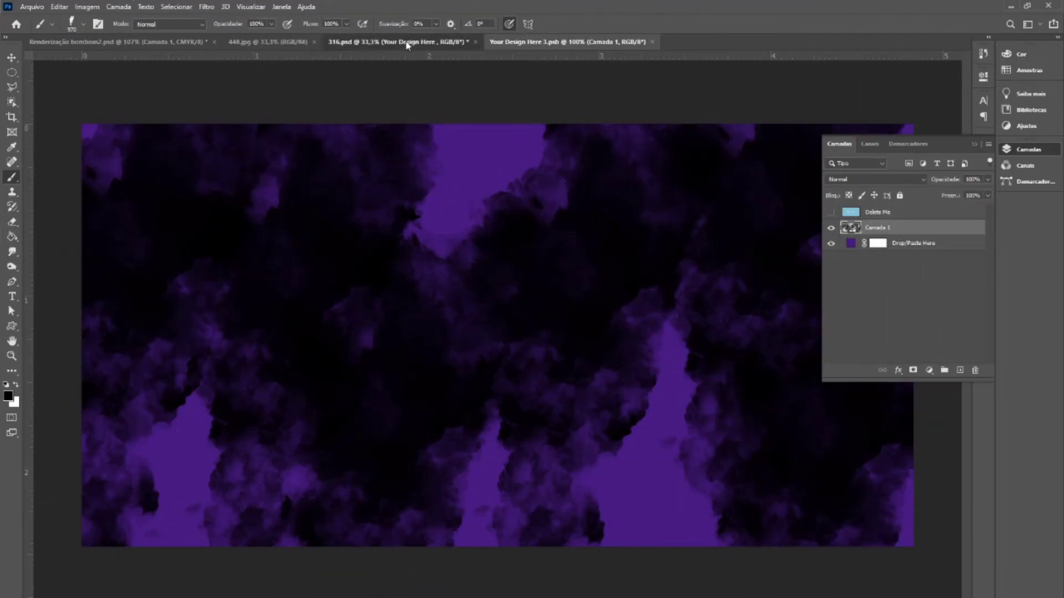
pyautogui.click(408, 43)
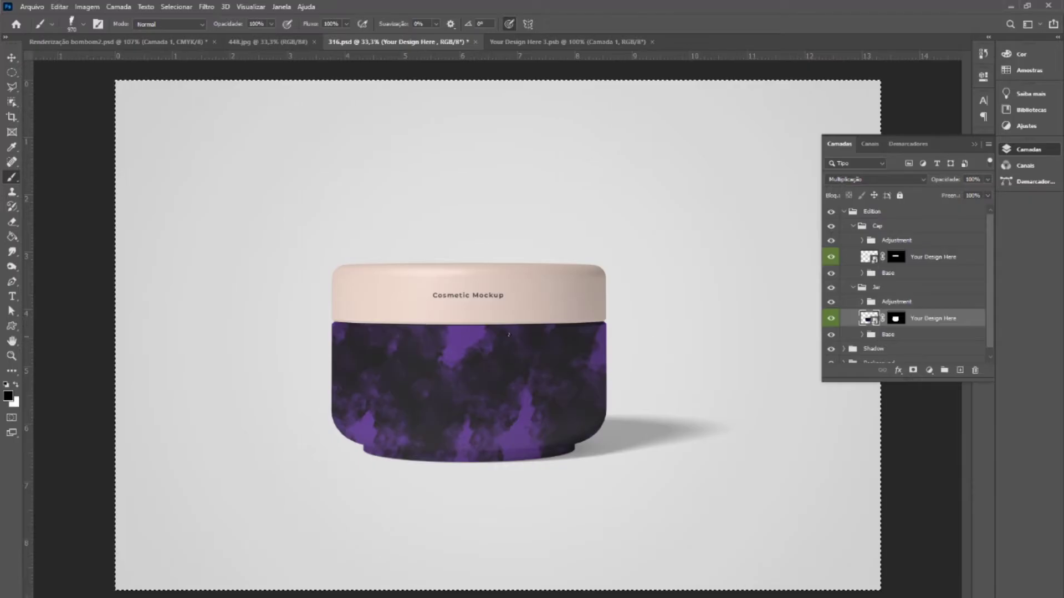
# - Scroll the mockup's layers and open the Cap's 'Your Design Here' smart object
pyautogui.scroll(-1, 874, 272)
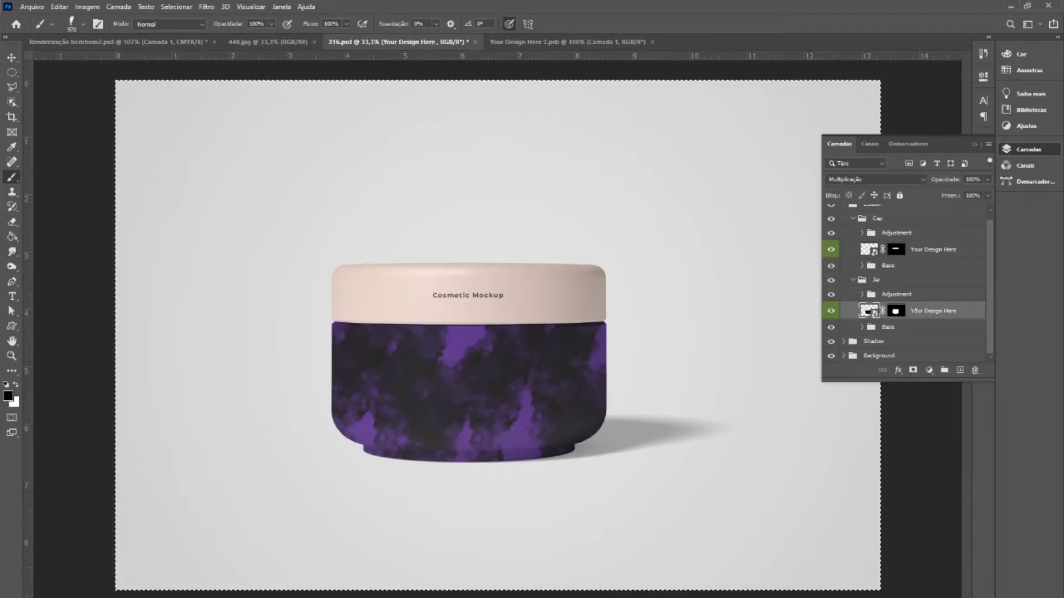
pyautogui.doubleClick(869, 249)
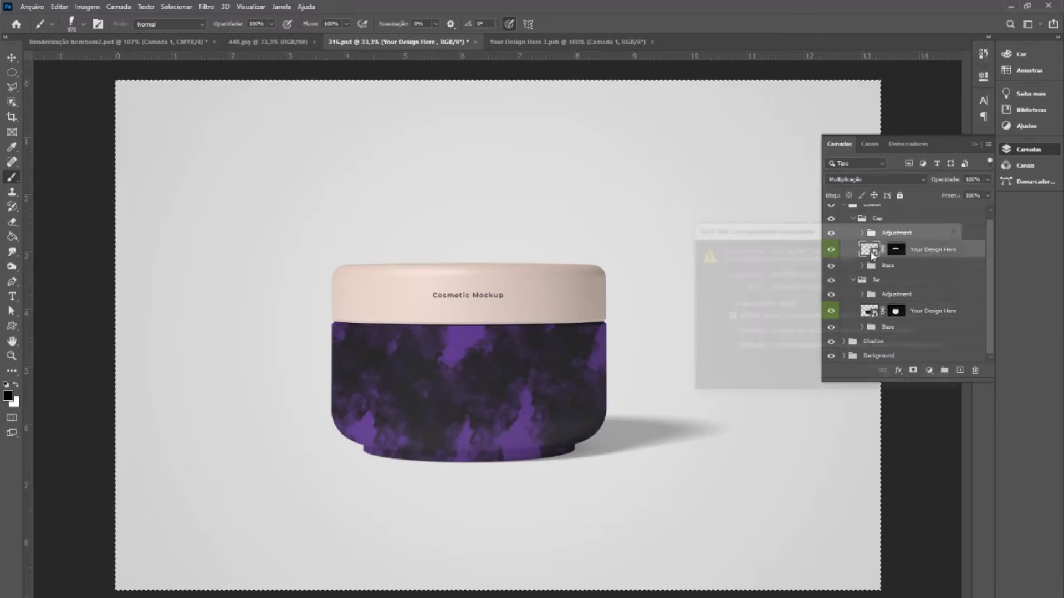
# - Hide the cap's Delete Me layer, add a golden-brown solid-color fill, and save
pyautogui.click(889, 377)
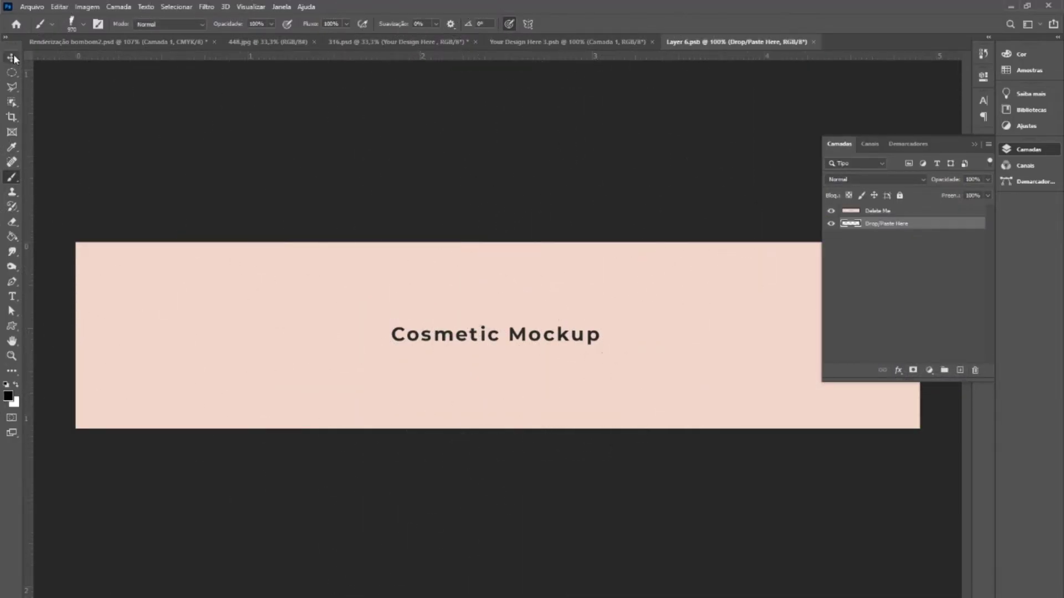
pyautogui.click(831, 211)
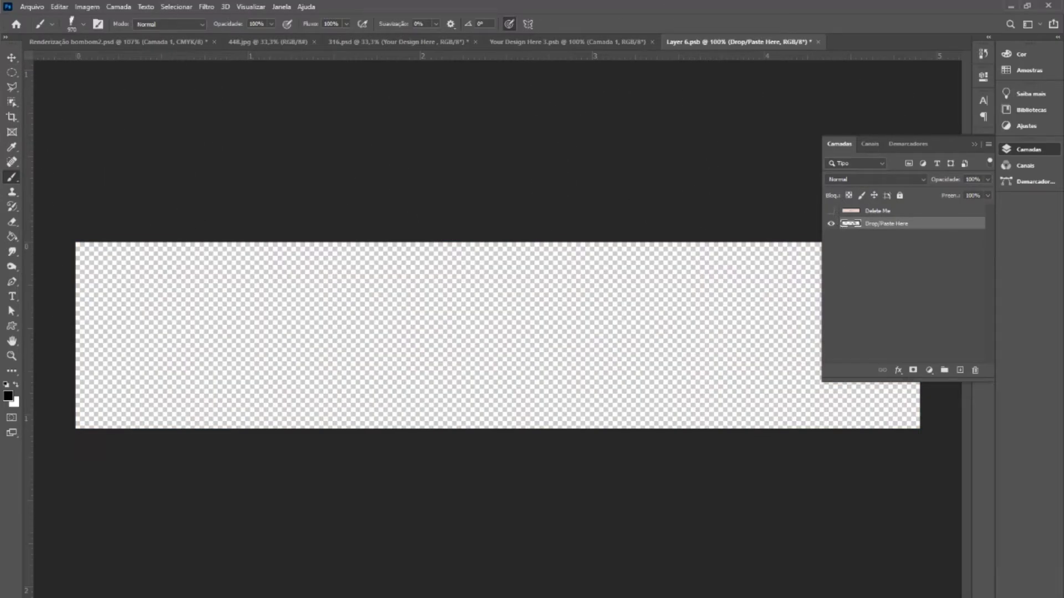
pyautogui.click(931, 369)
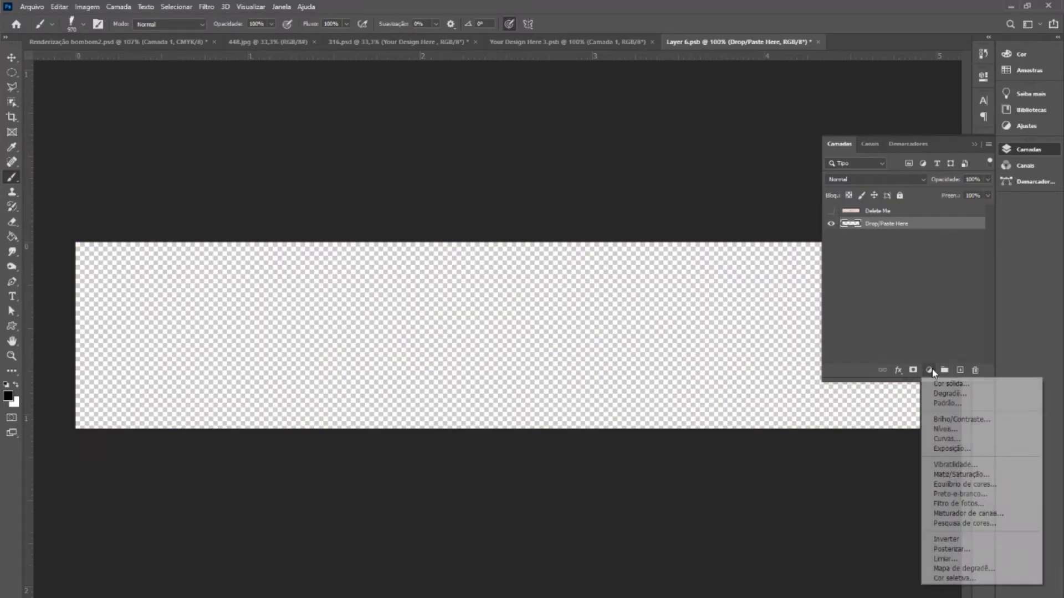
pyautogui.click(945, 382)
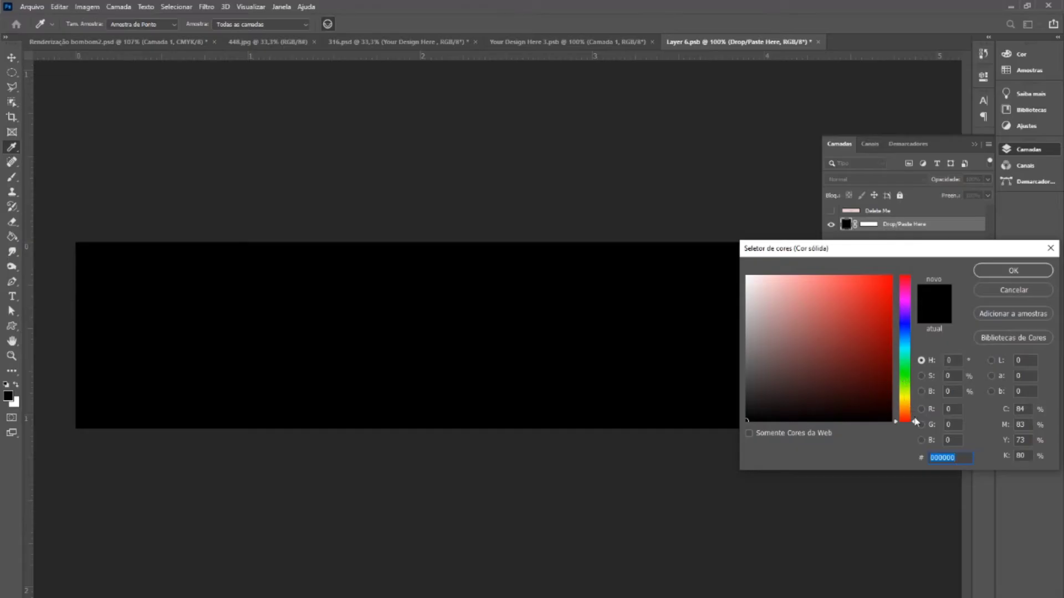
pyautogui.moveTo(904, 421)
pyautogui.mouseDown()
pyautogui.moveTo(904, 405)
pyautogui.moveTo(851, 361)
pyautogui.moveTo(858, 348)
pyautogui.mouseUp()
pyautogui.click(867, 377)
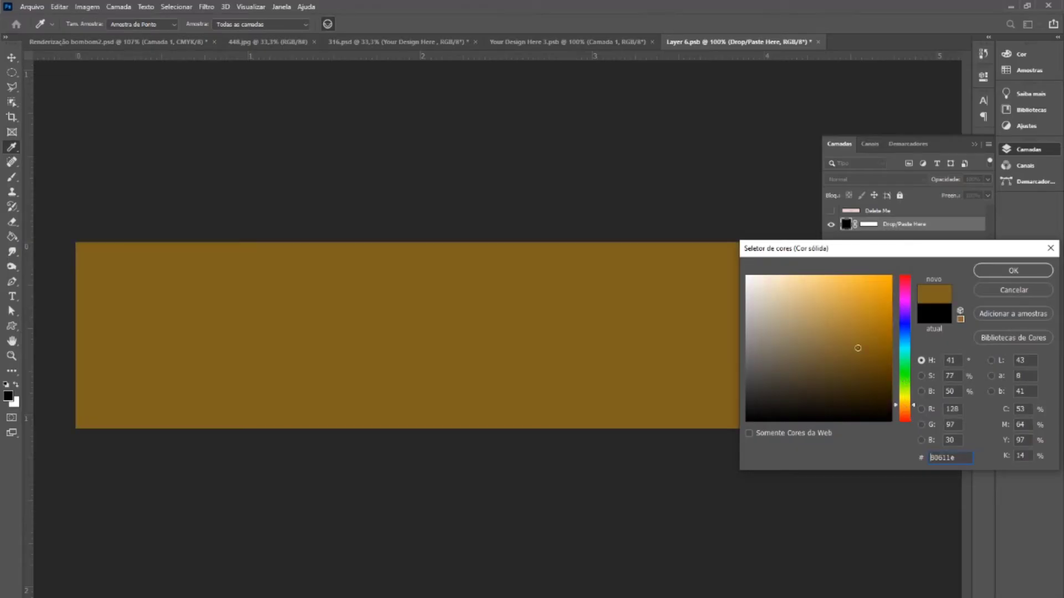
pyautogui.click(977, 271)
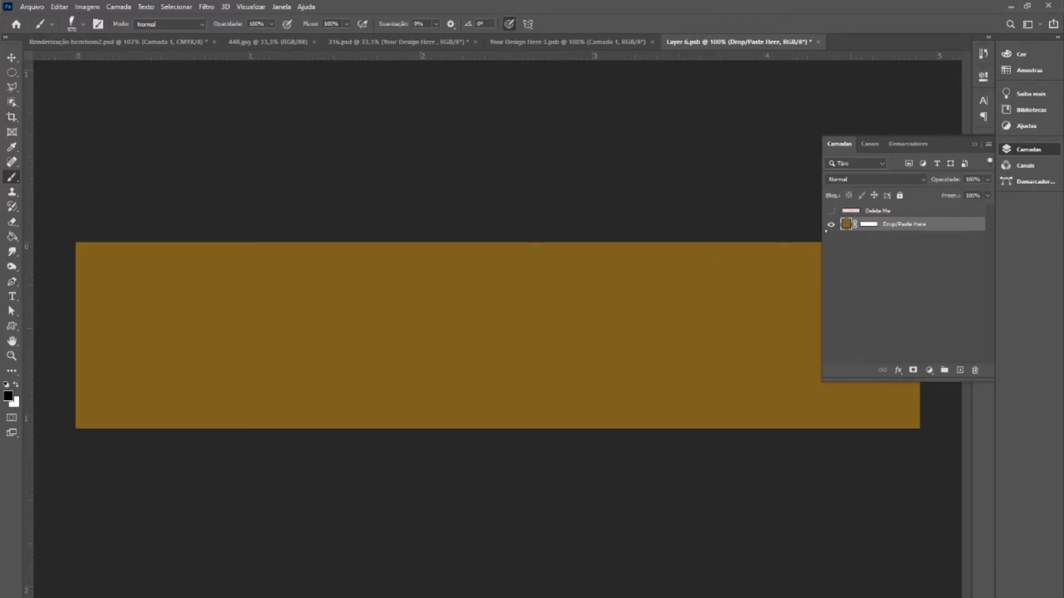
pyautogui.hotkey('ctrl', 's')
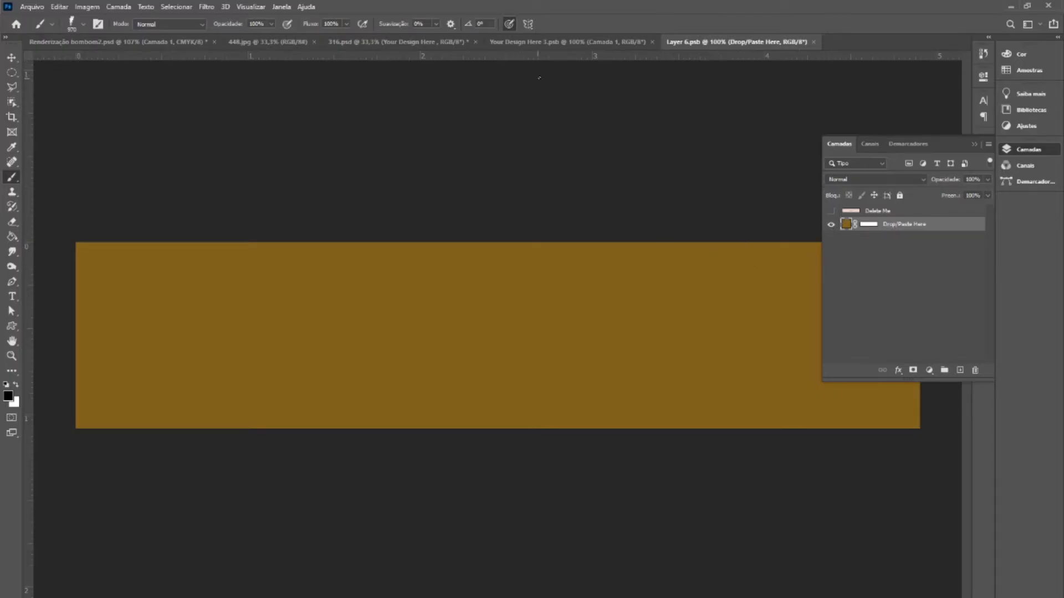
pyautogui.click(439, 41)
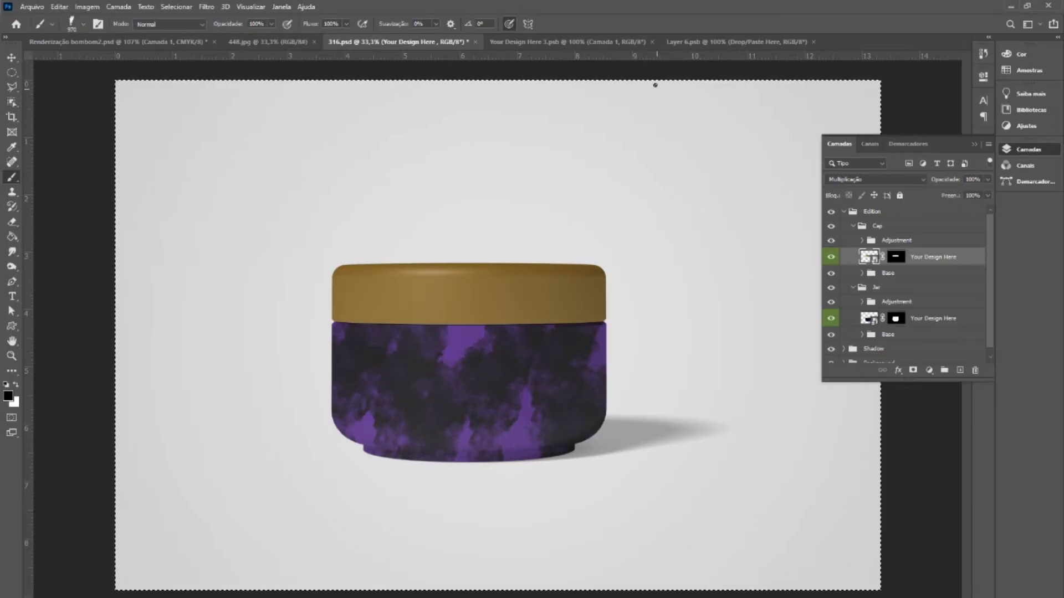
# - Turn the Delete Me layer back on in both the cap and jar design documents
pyautogui.click(705, 43)
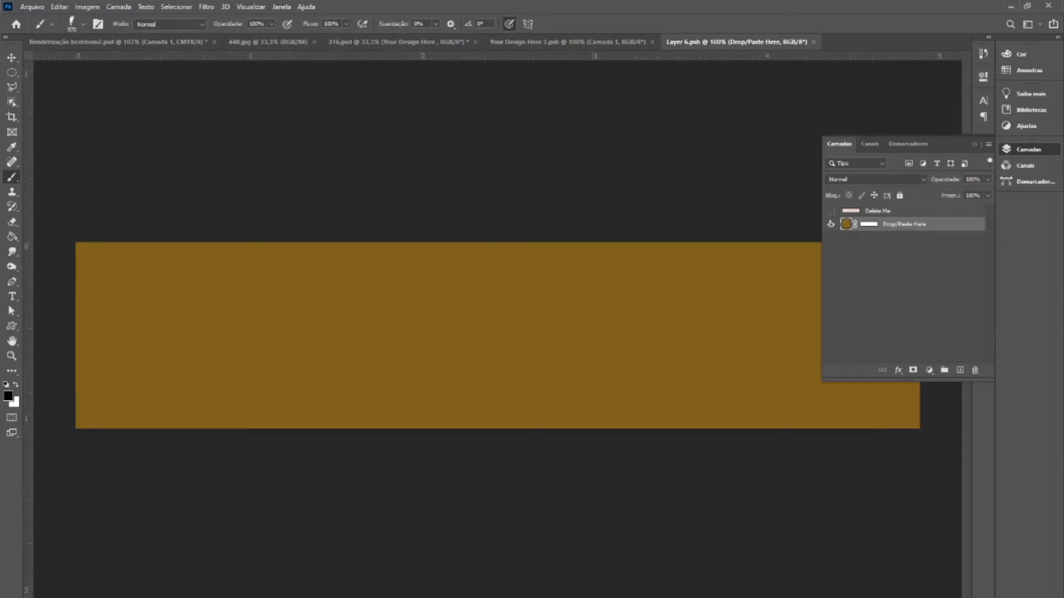
pyautogui.click(830, 211)
pyautogui.click(639, 46)
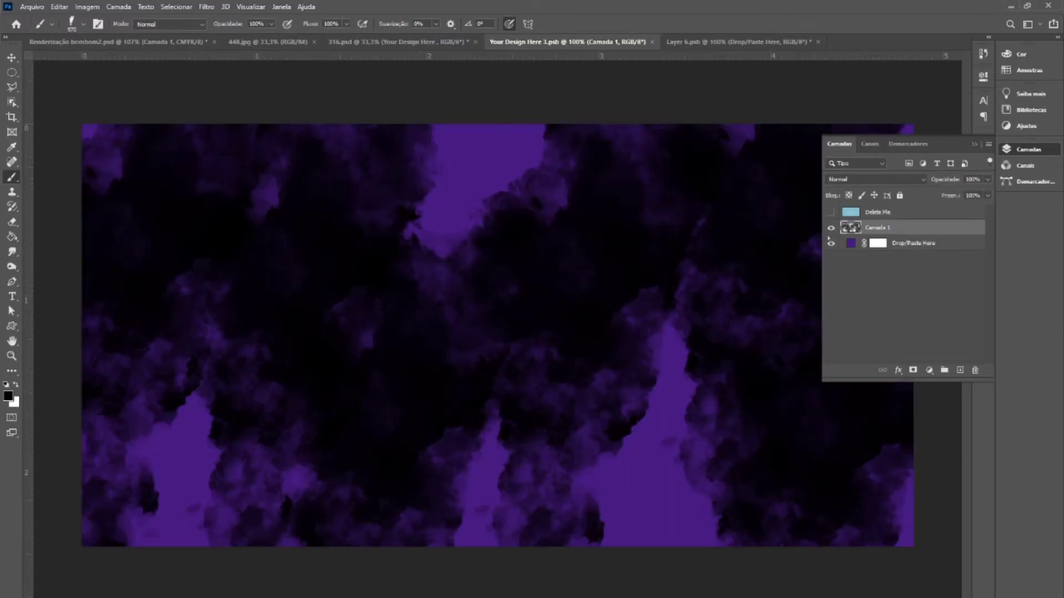
pyautogui.click(830, 212)
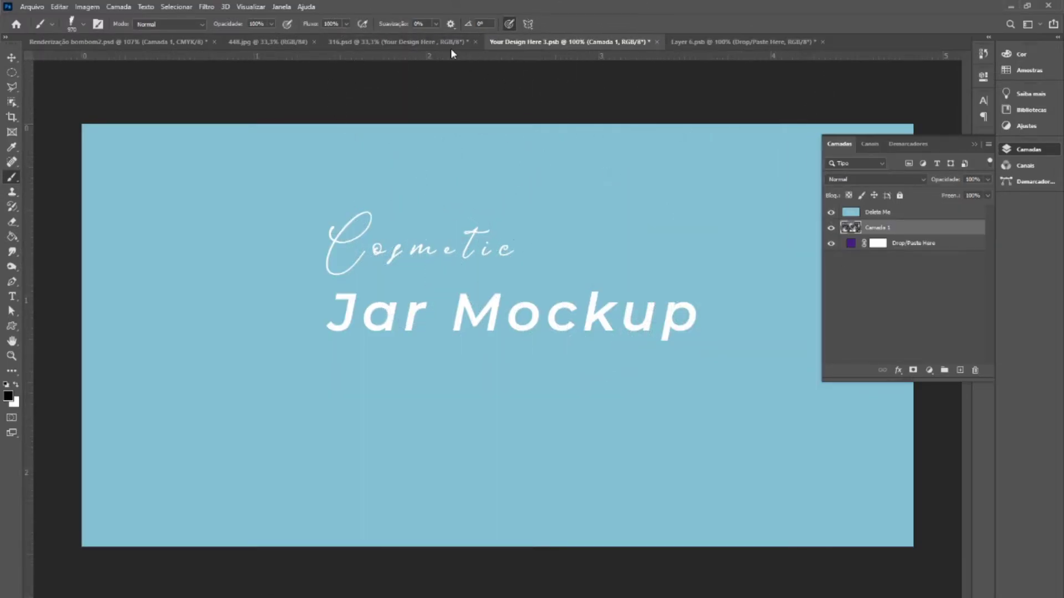
pyautogui.moveTo(451, 48); pyautogui.dragTo(505, 126)
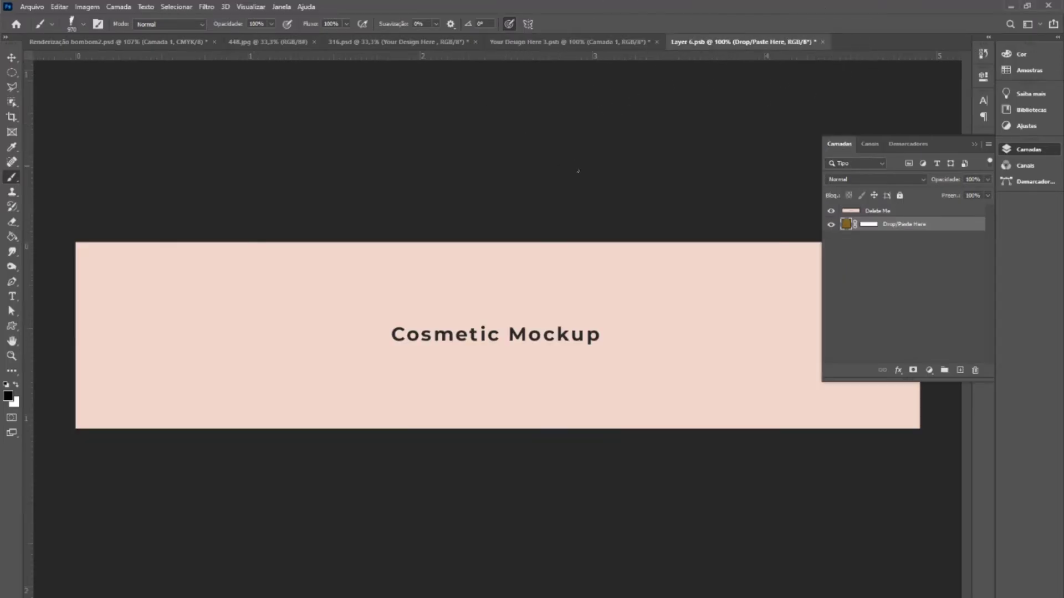
# - Save Your Design Here 3.psb and Layer 6.psb, then check the updated 316.psd mockup
pyautogui.moveTo(506, 57); pyautogui.dragTo(492, 39)
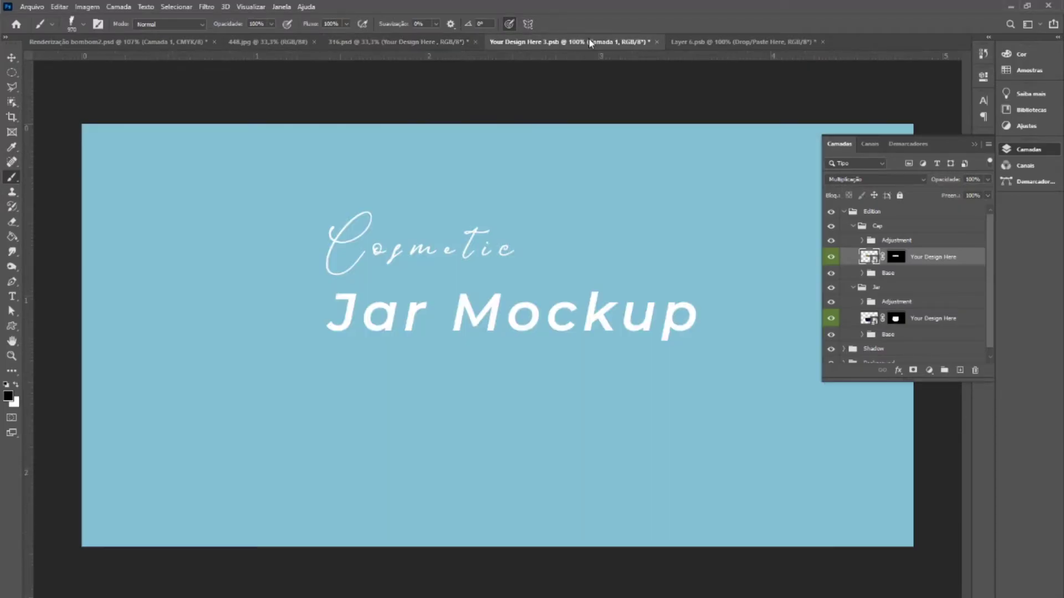
pyautogui.click(589, 43)
pyautogui.hotkey('ctrl', 's')
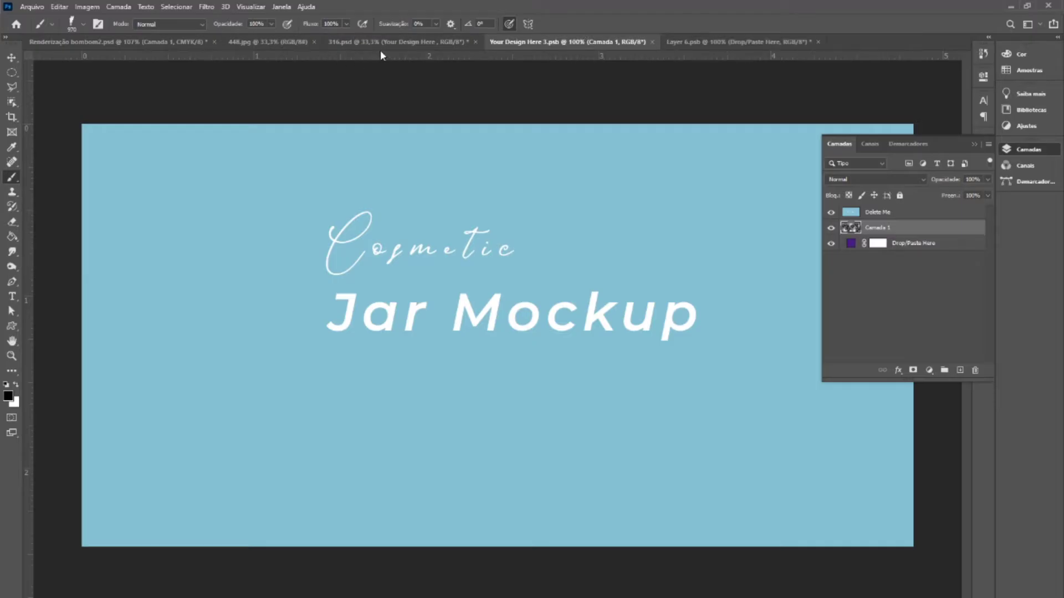
pyautogui.click(386, 48)
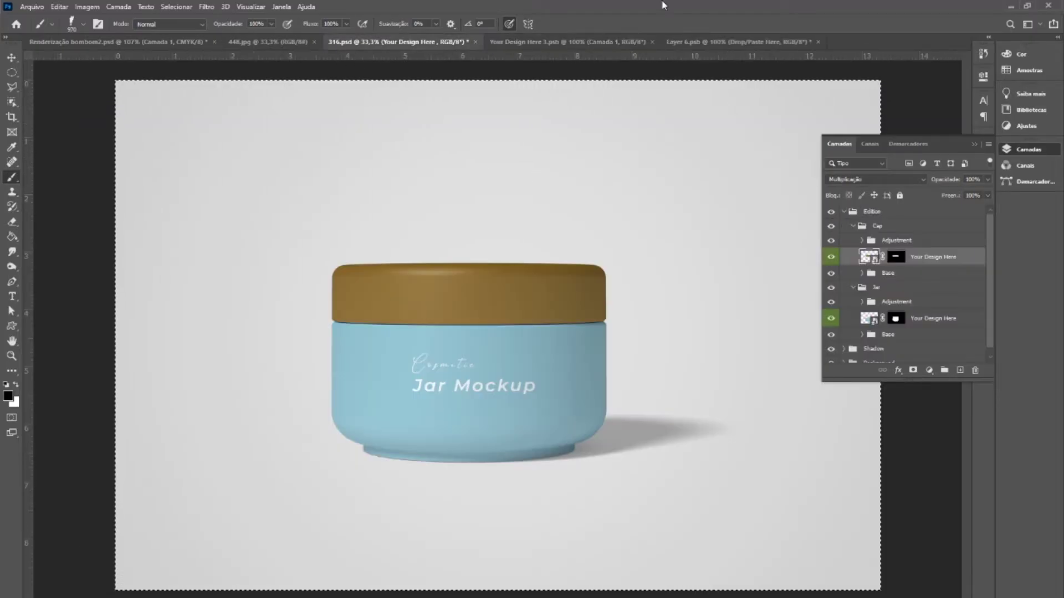
pyautogui.click(718, 47)
pyautogui.hotkey('ctrl', 's')
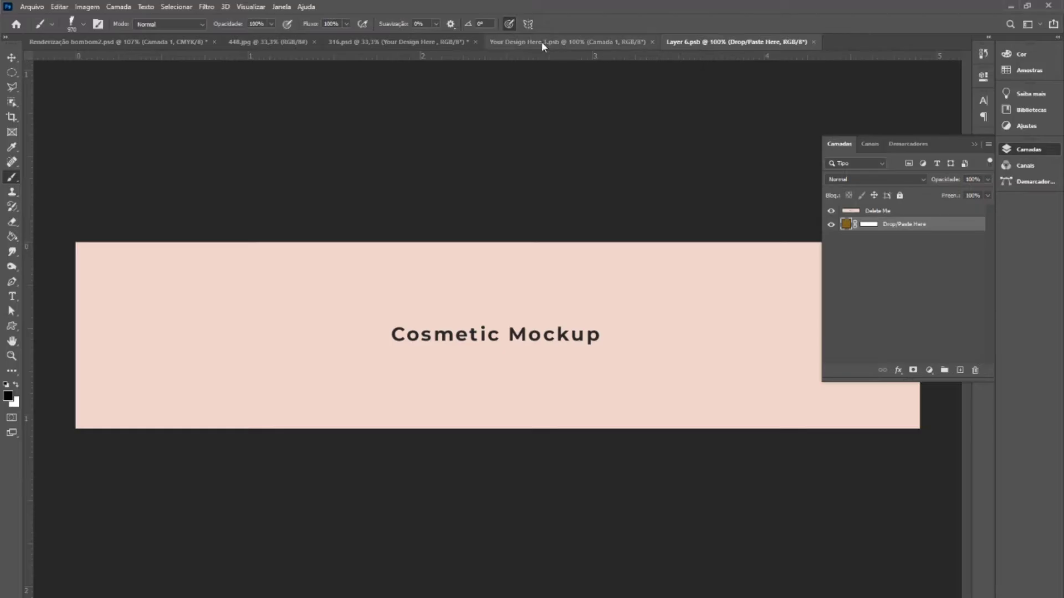
pyautogui.click(414, 45)
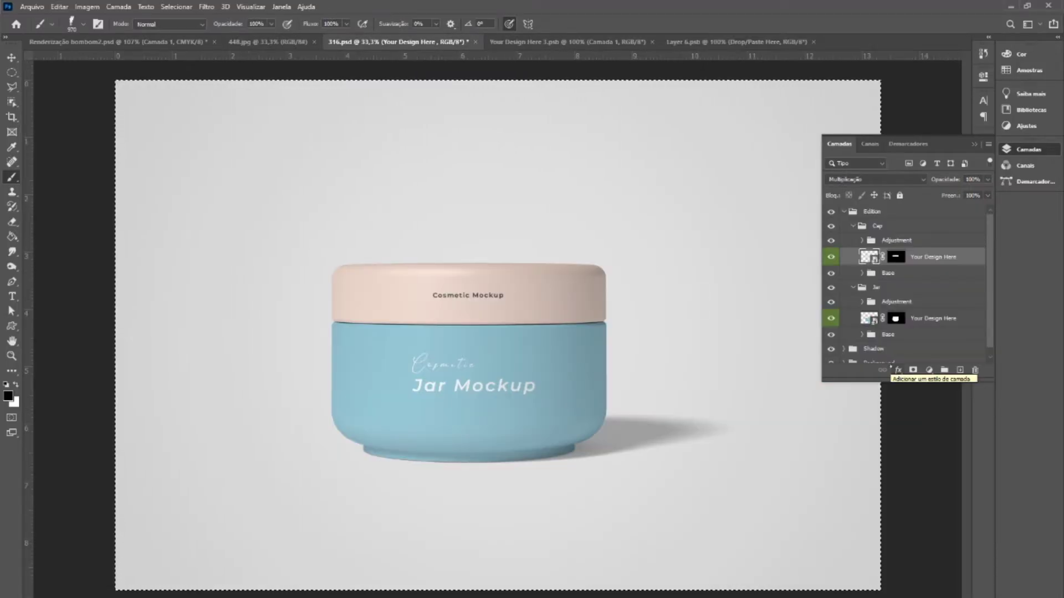
# - Expand the Shadow group and toggle the jar's drop shadow off and on to compare
pyautogui.scroll(-1, 914, 289)
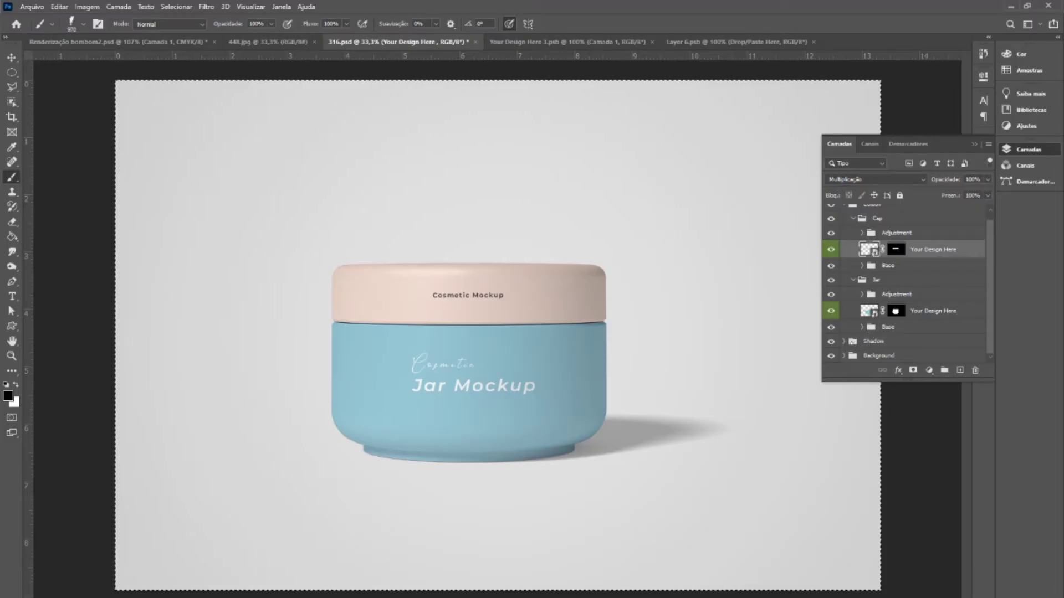
pyautogui.click(843, 341)
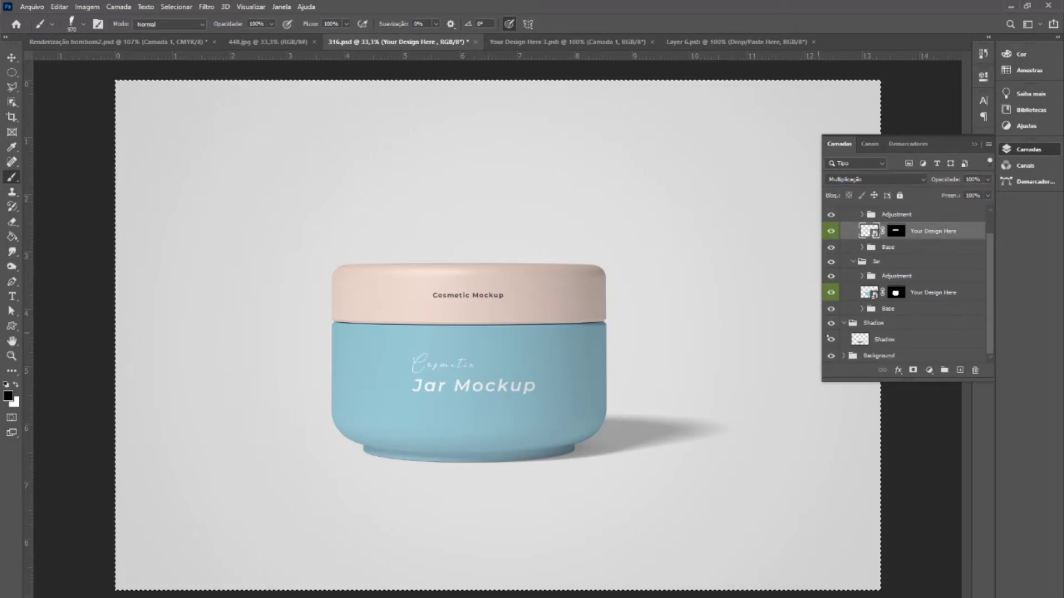
pyautogui.click(831, 339)
pyautogui.click(831, 339)
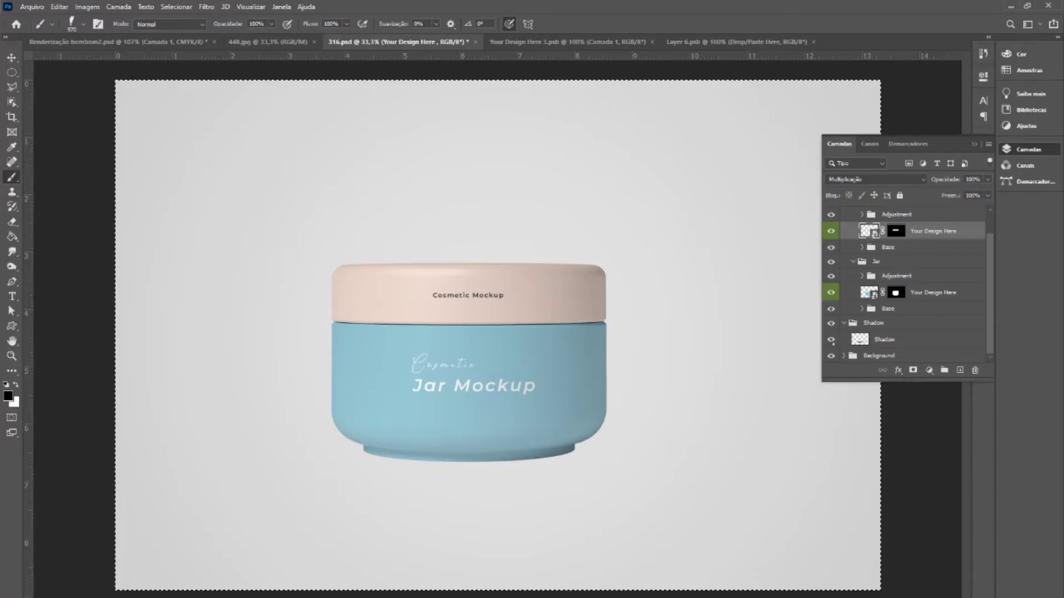
pyautogui.click(831, 339)
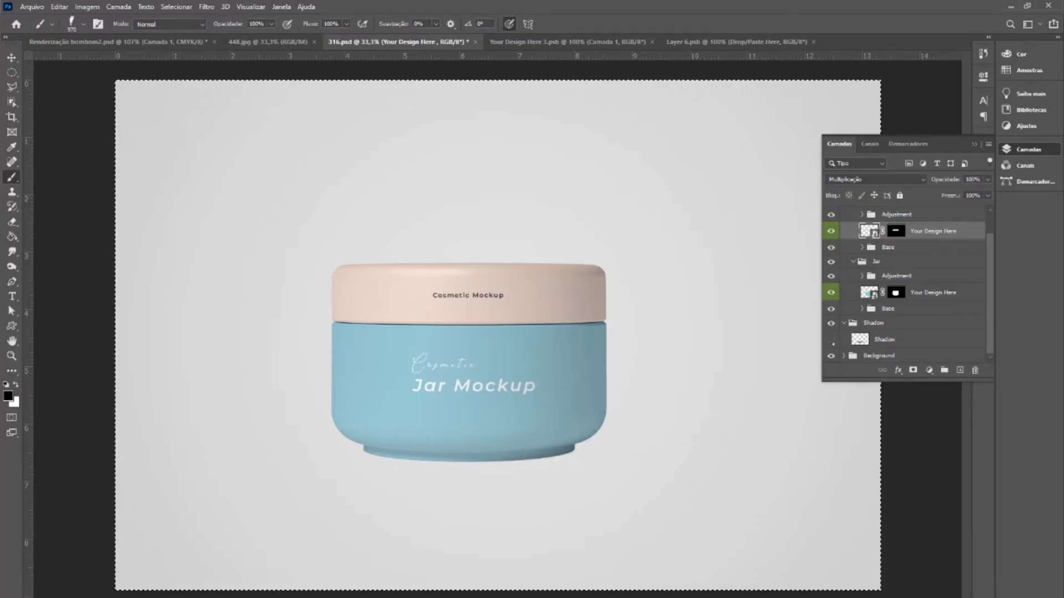
pyautogui.click(831, 340)
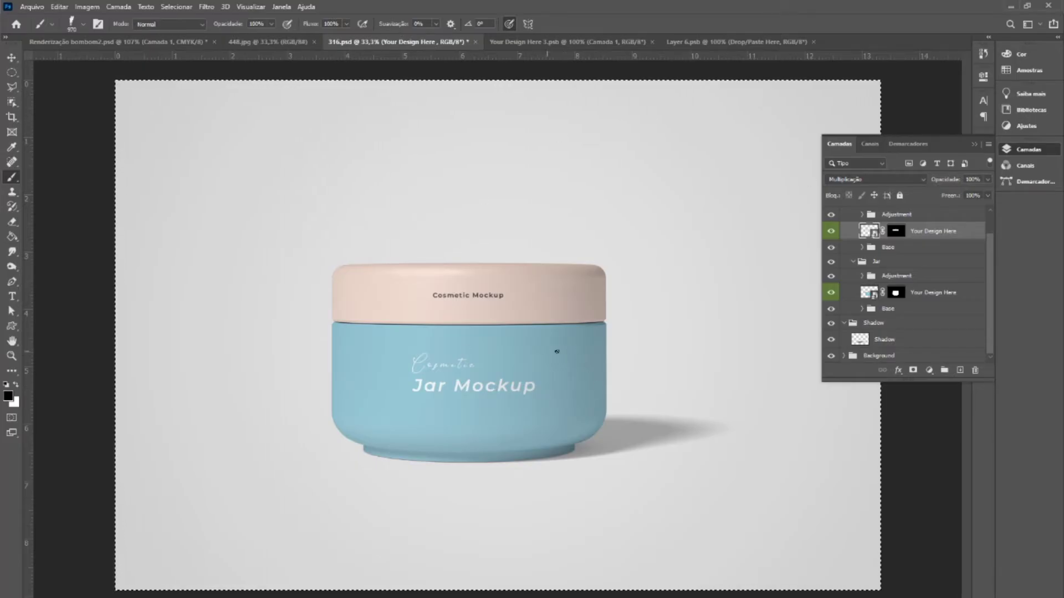
# - Expand the Background group to view its Color layer, then go to Your Design Here 3.psb
pyautogui.click(845, 355)
pyautogui.scroll(-1, 878, 337)
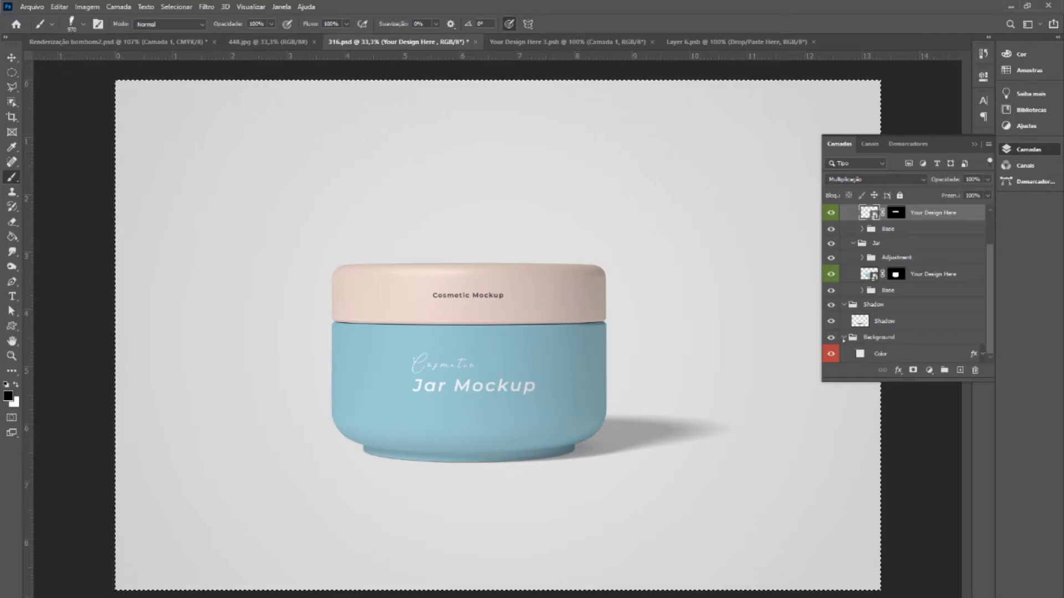
pyautogui.scroll(2, 847, 333)
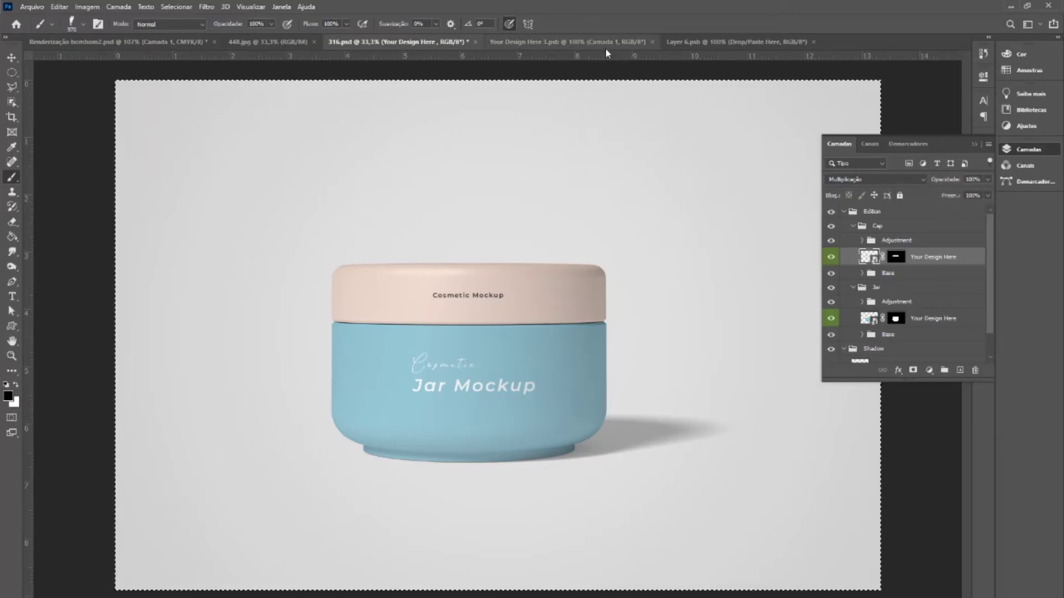
pyautogui.click(588, 42)
# - Clear the selection and switch to the 316.psd jar mockup tab
pyautogui.hotkey('ctrl', 'd')
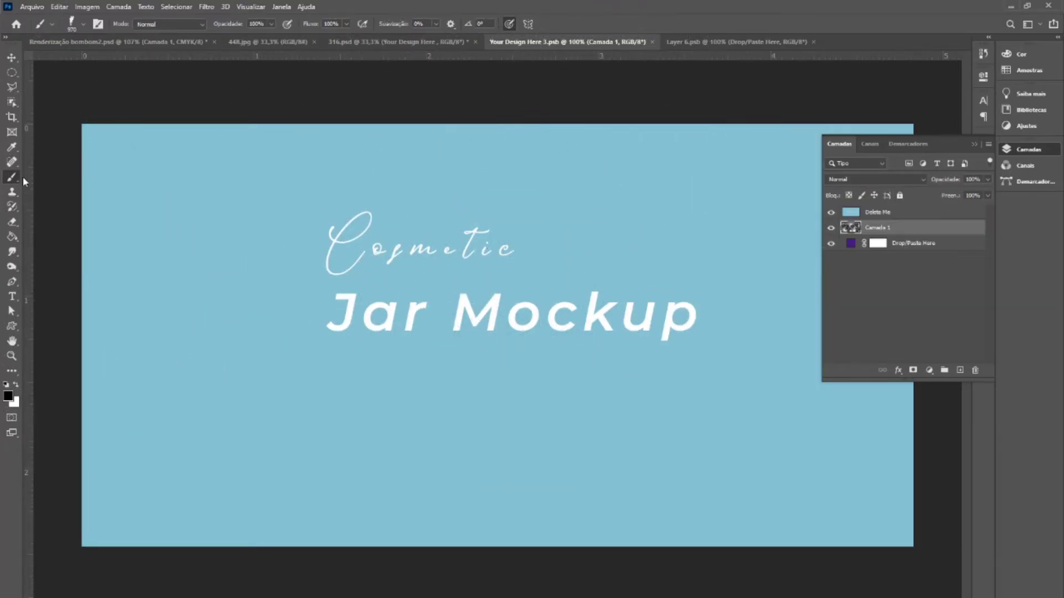
pyautogui.click(466, 45)
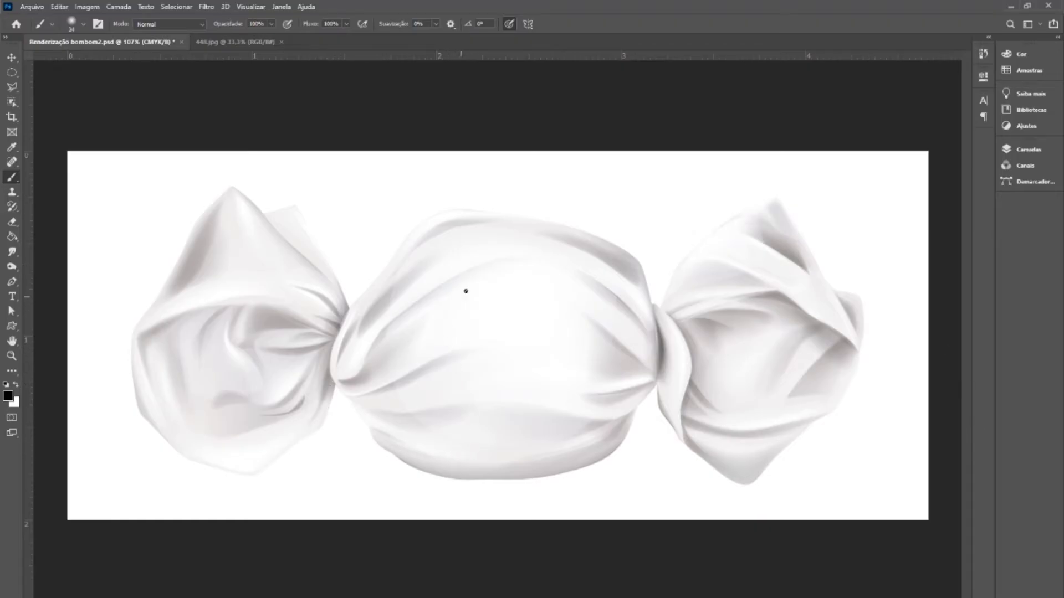
# - Select the Move tool (V) and show the layer list with Camada 1 and Plano de Fundo
pyautogui.press('v')
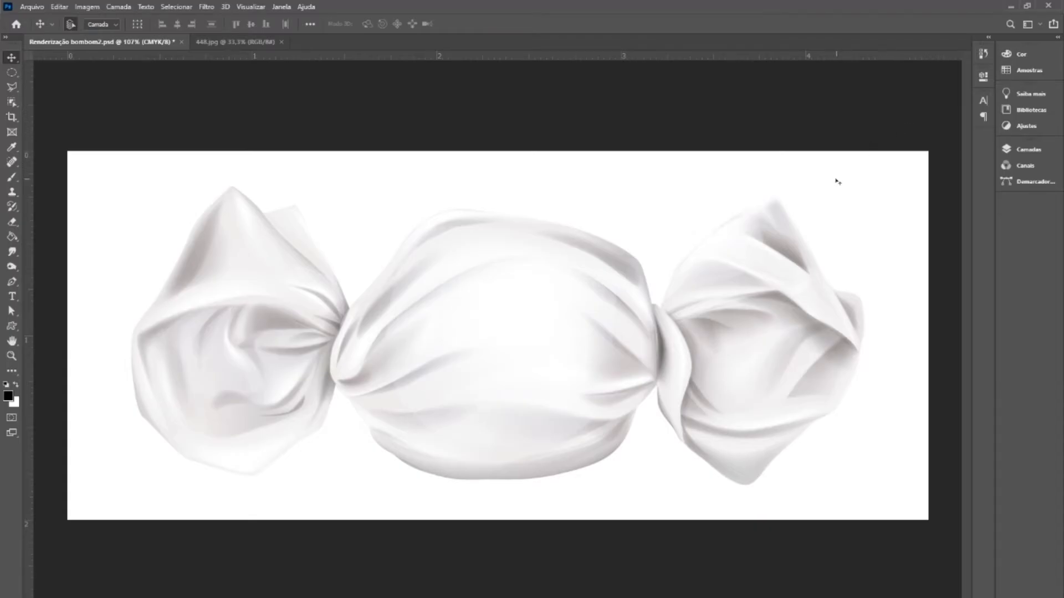
pyautogui.click(1036, 151)
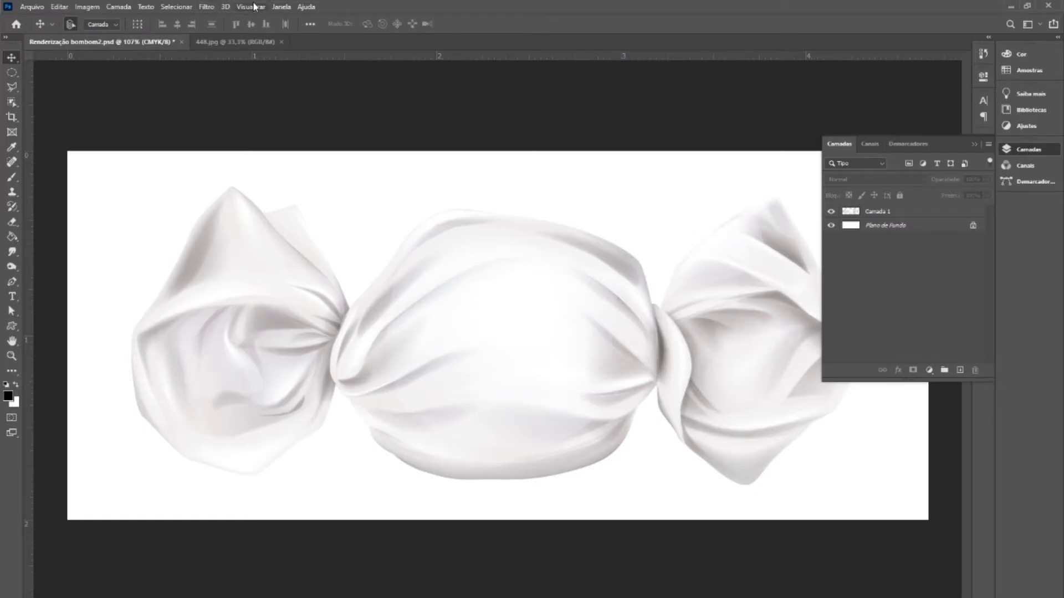
pyautogui.click(281, 7)
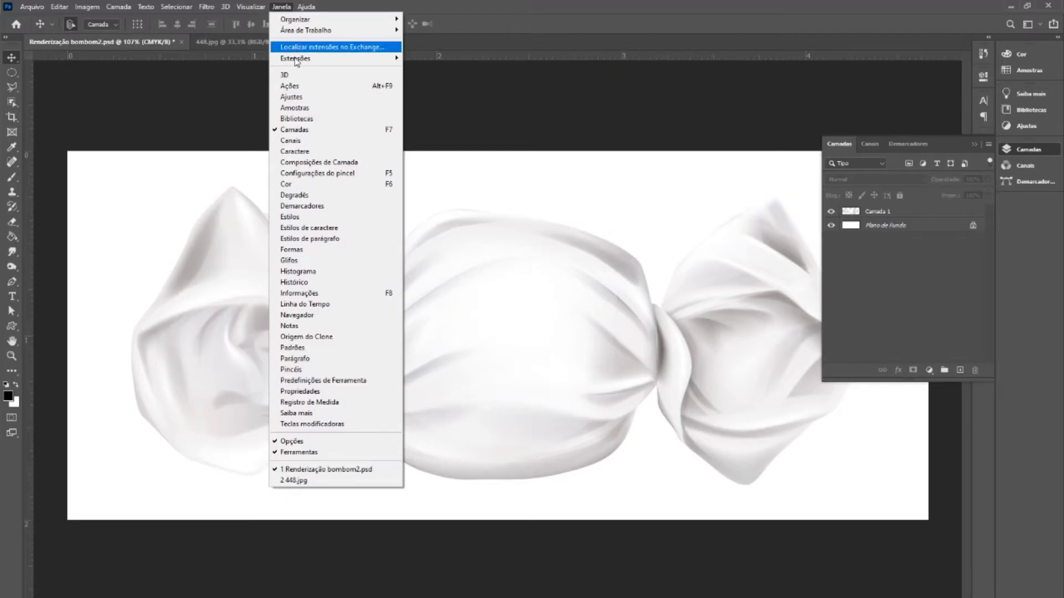
pyautogui.moveTo(318, 21)
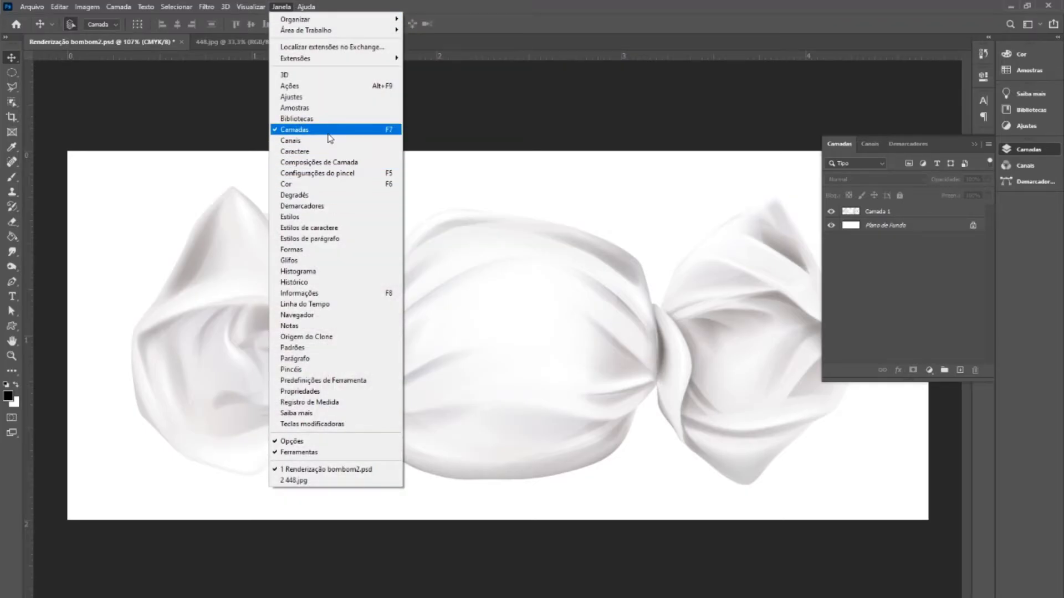
pyautogui.click(911, 145)
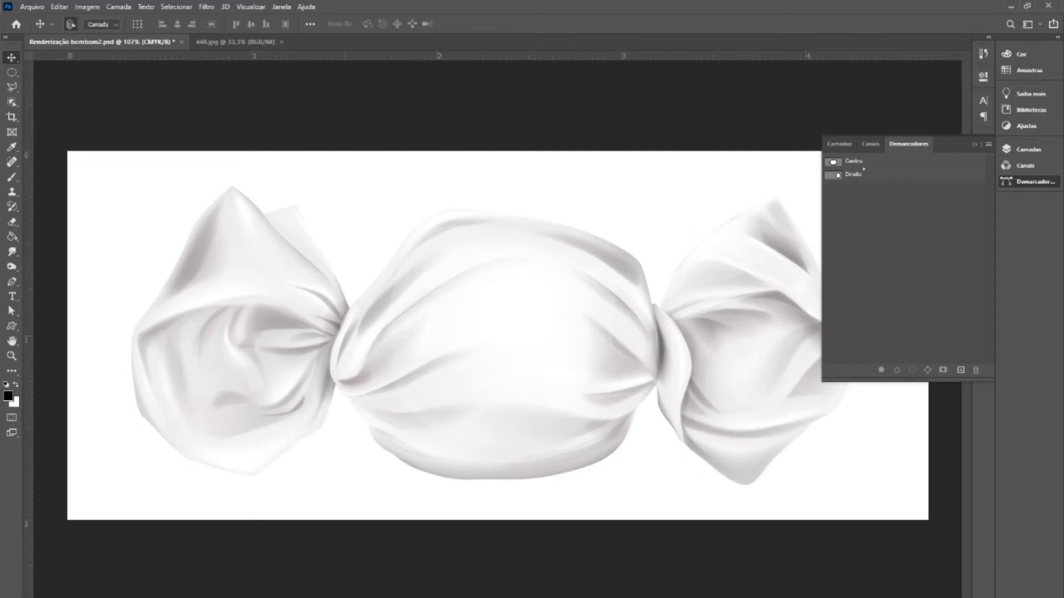
pyautogui.click(847, 167)
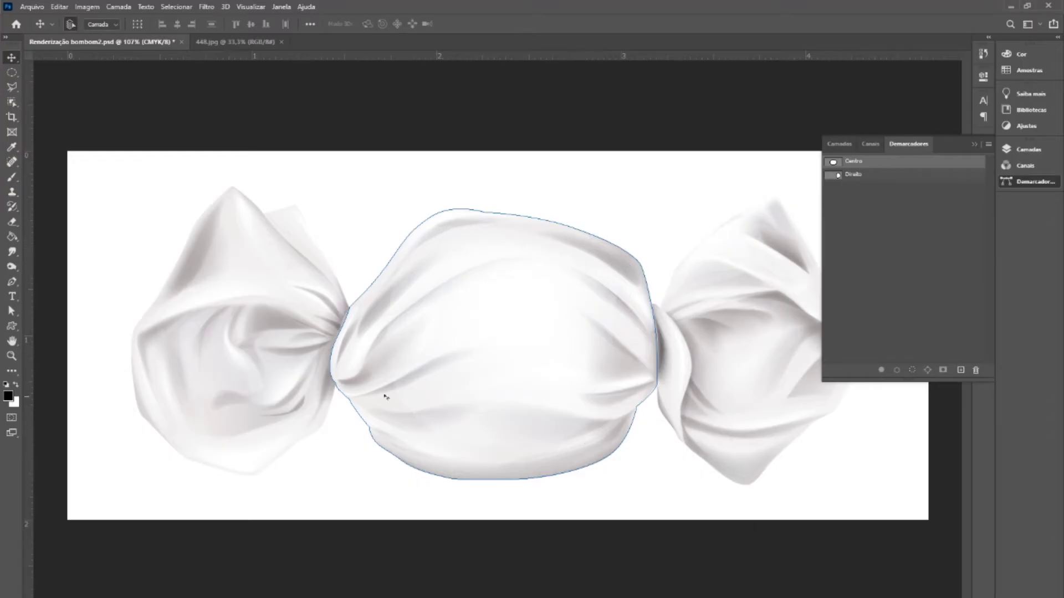
pyautogui.click(852, 177)
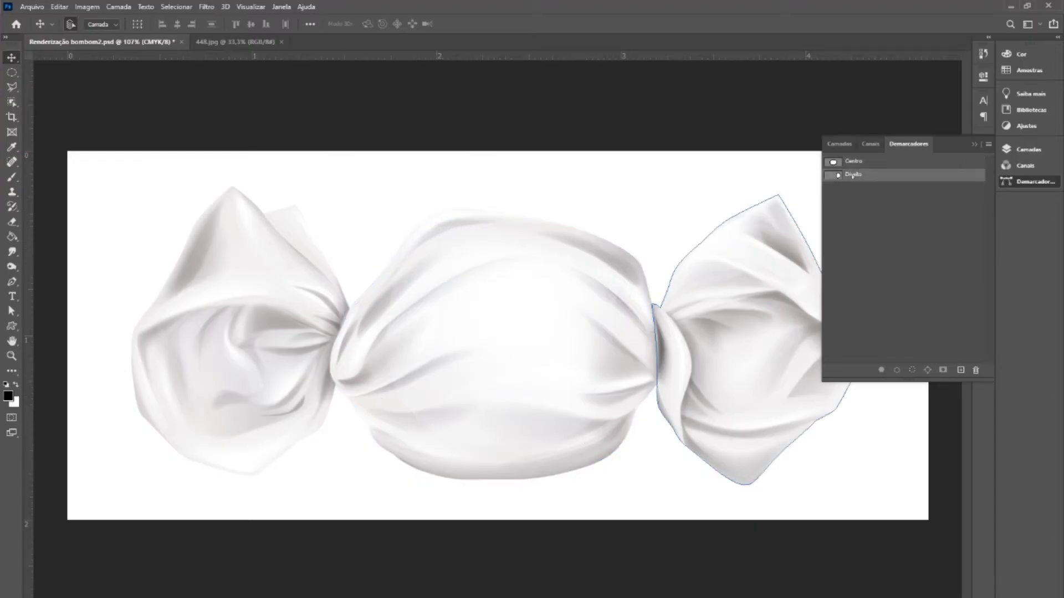
pyautogui.click(850, 188)
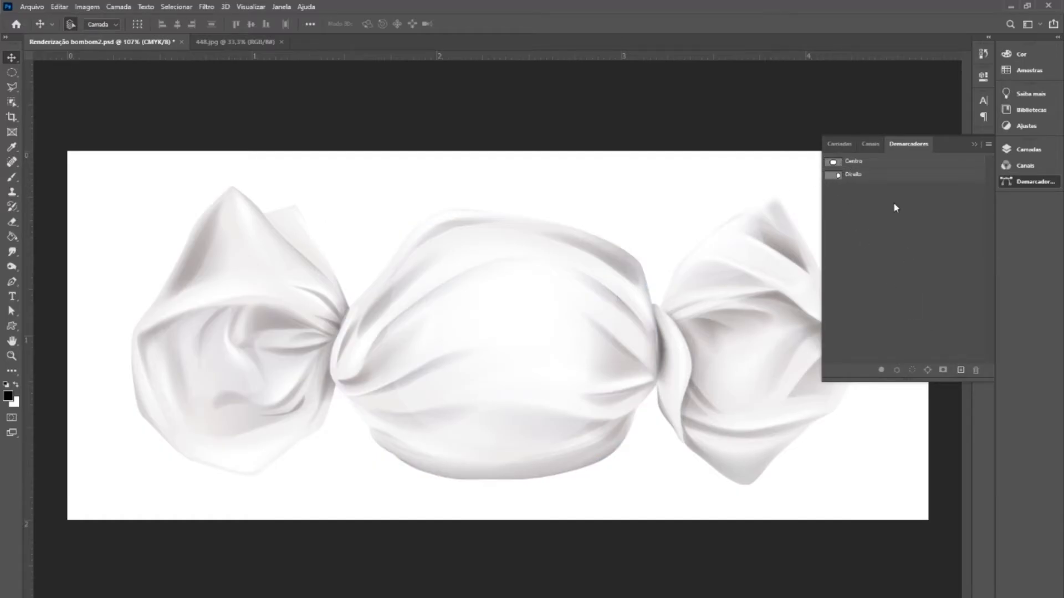
pyautogui.click(847, 145)
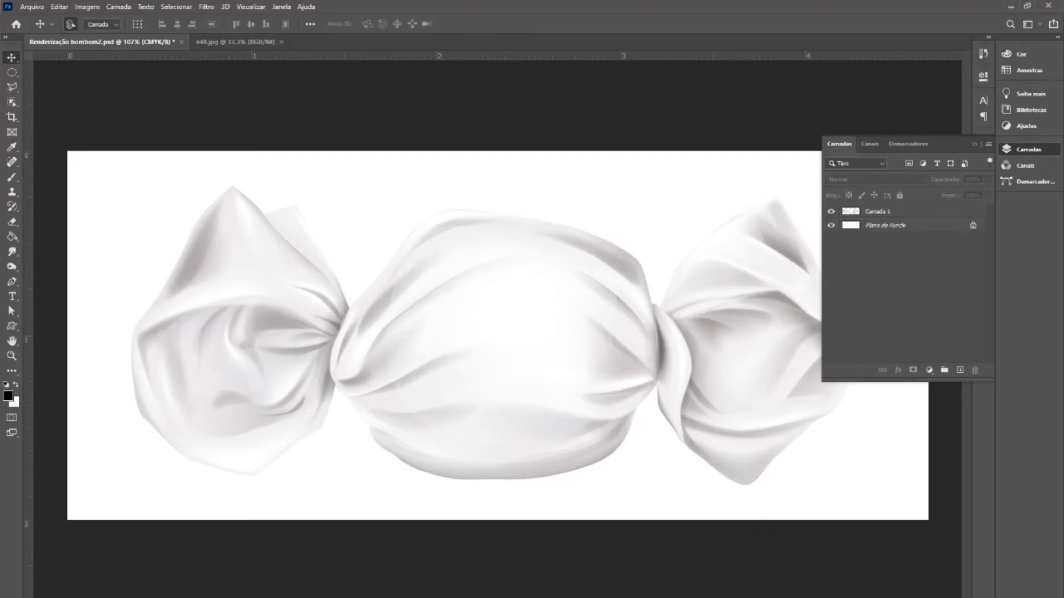
pyautogui.click(854, 225)
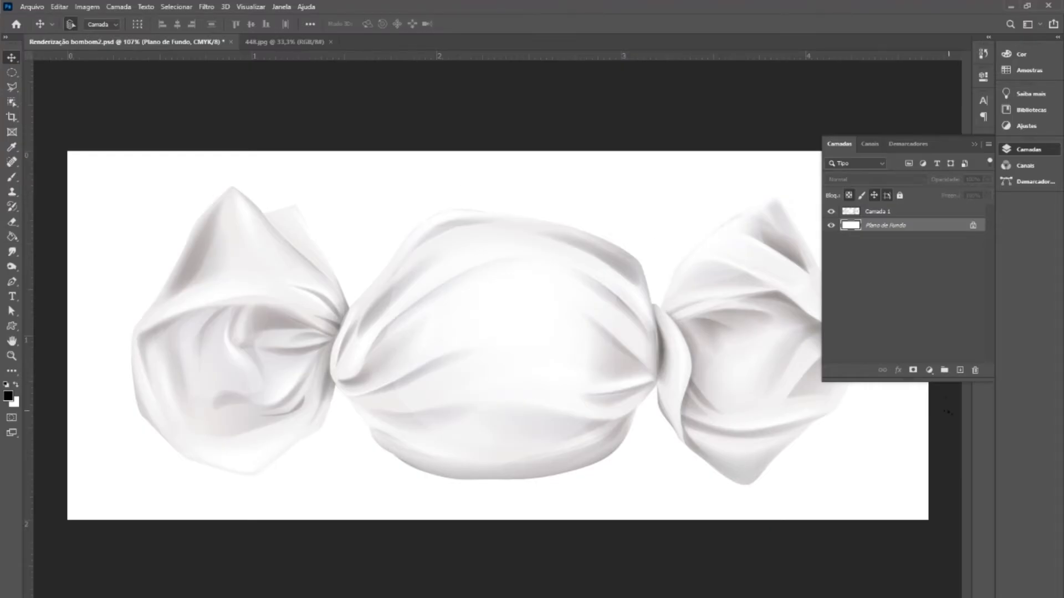
# - Add a black Cor sólida fill layer, Preenchimento de Cor 1, above the background
pyautogui.click(929, 370)
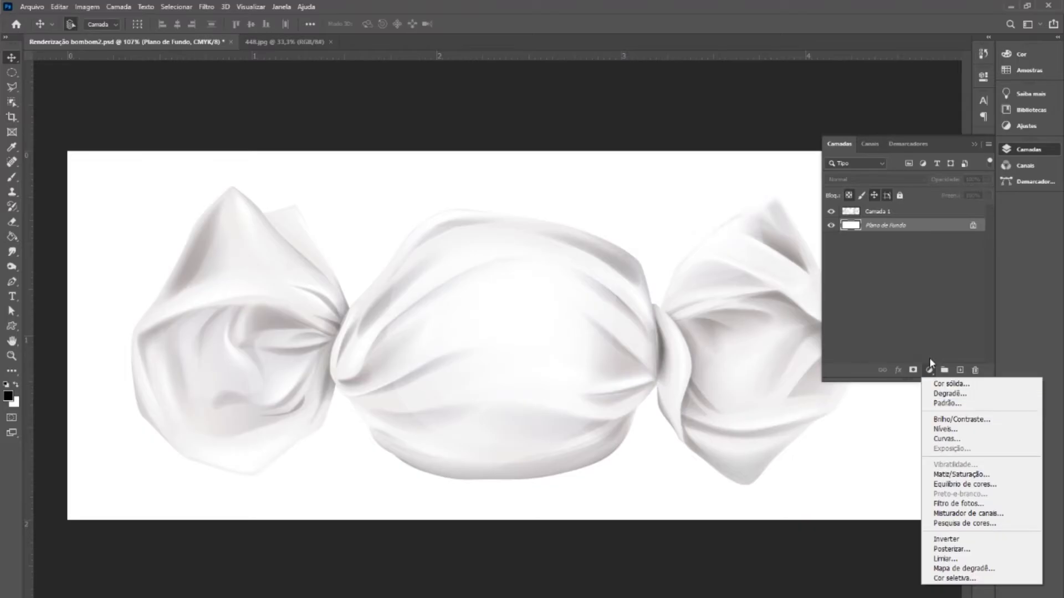
pyautogui.click(954, 383)
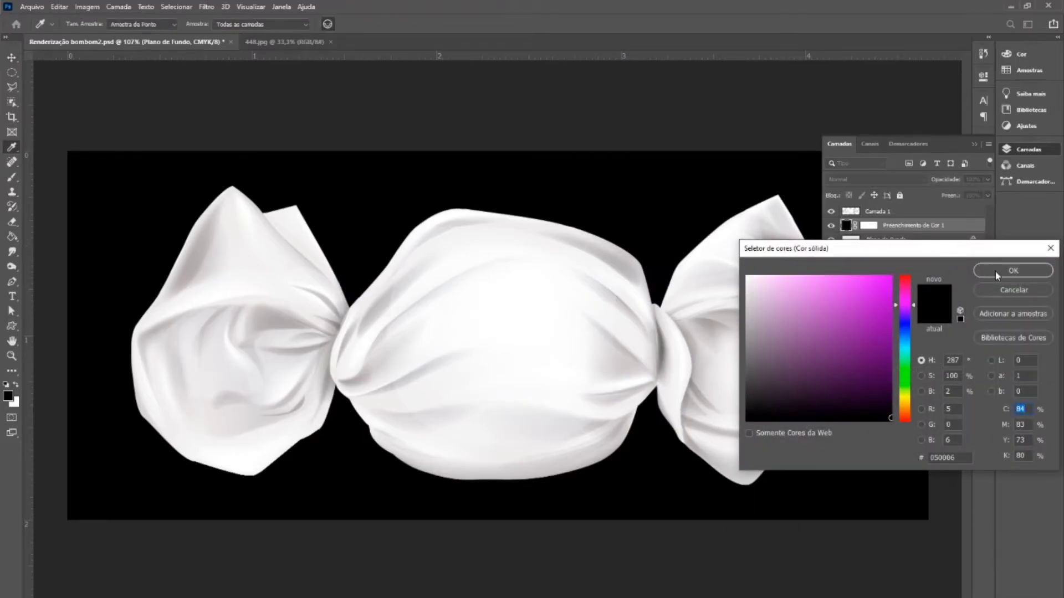
pyautogui.click(1012, 270)
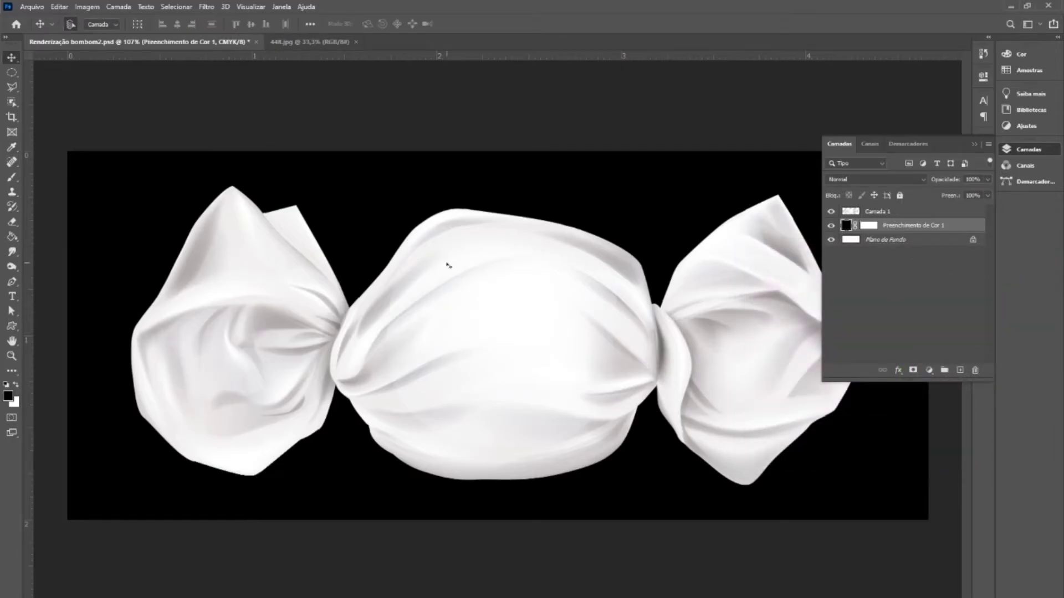
pyautogui.click(906, 145)
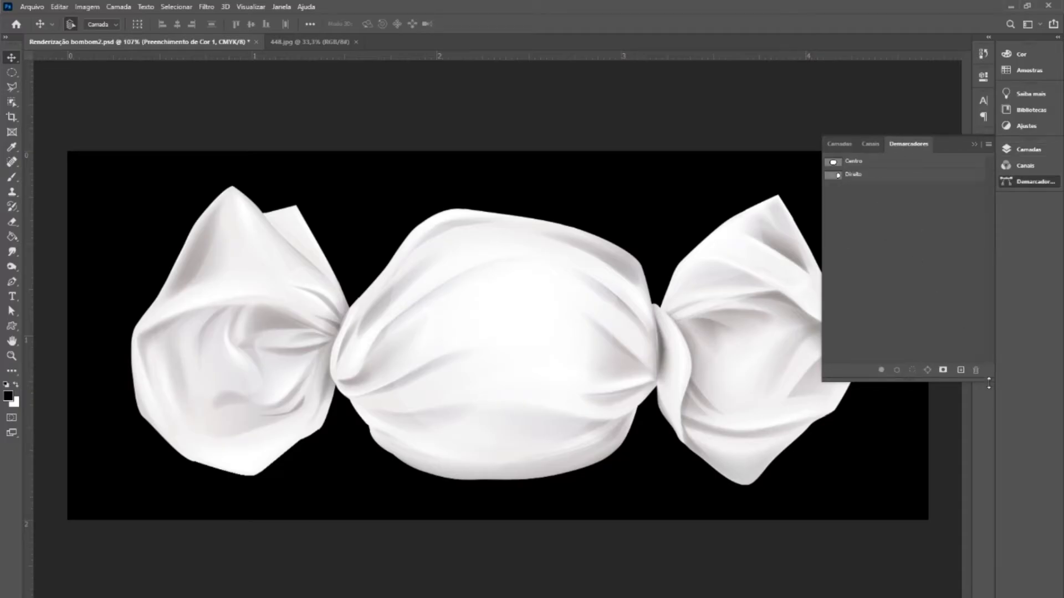
# - Create a new empty path in Demarcadores and switch to the Pen tool
pyautogui.click(960, 370)
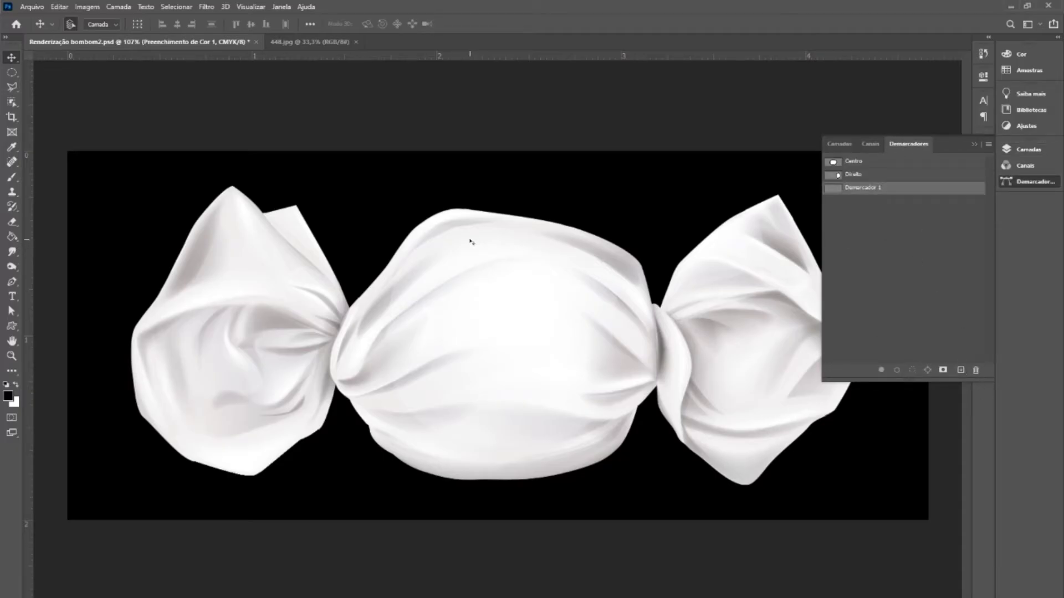
pyautogui.press('p')
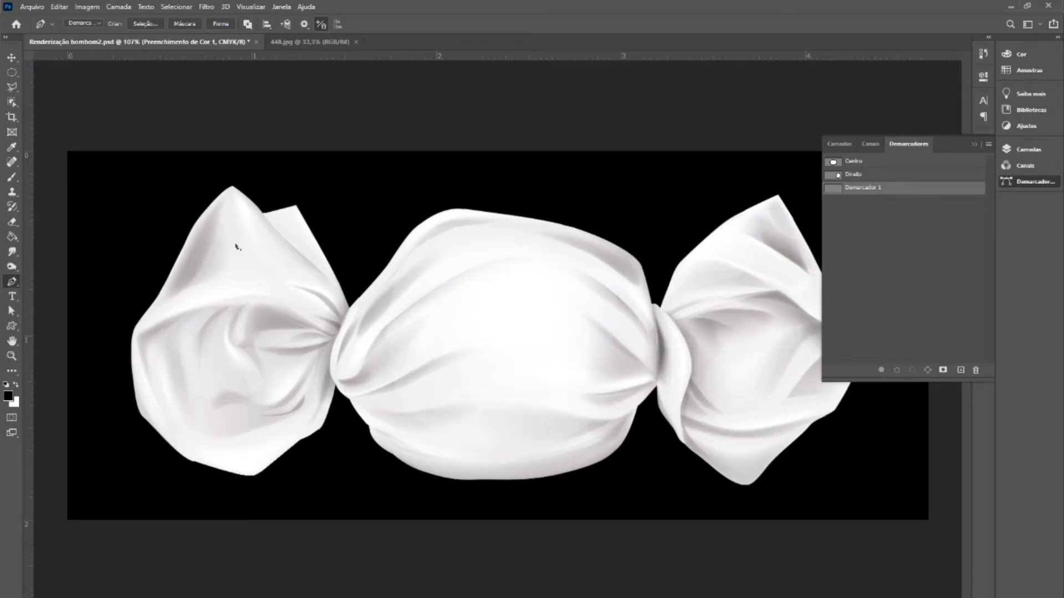
pyautogui.scroll(4, 238, 242)
pyautogui.scroll(4, 394, 368)
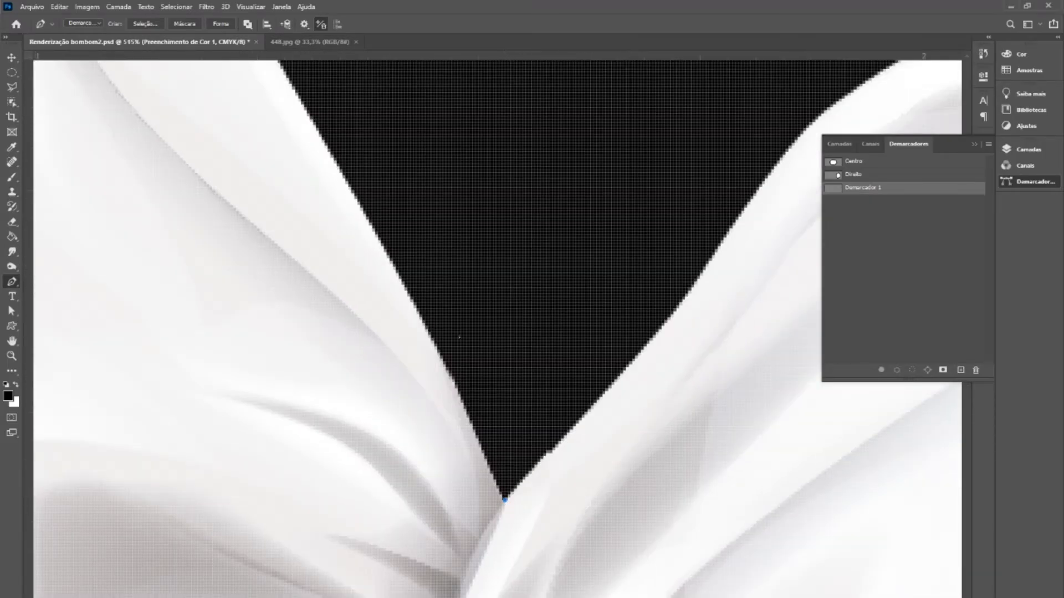
pyautogui.scroll(4, 302, 218)
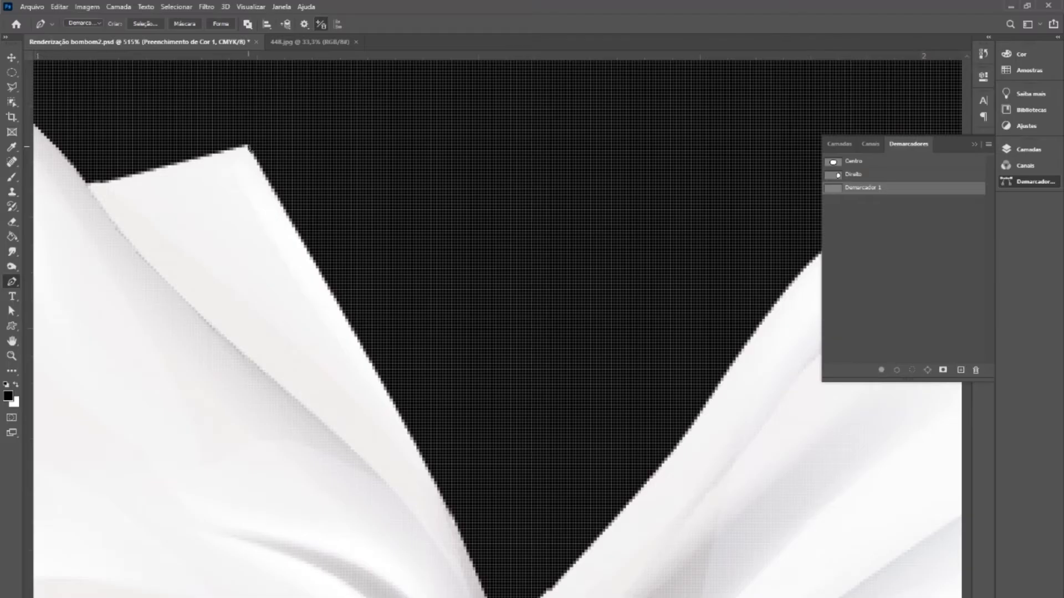
# - Place anchors at the fold's top corner, inner corner and the left wrapper's peak
pyautogui.click(248, 147)
pyautogui.hscroll(-3, 359, 177)
pyautogui.hscroll(-3, 359, 177)
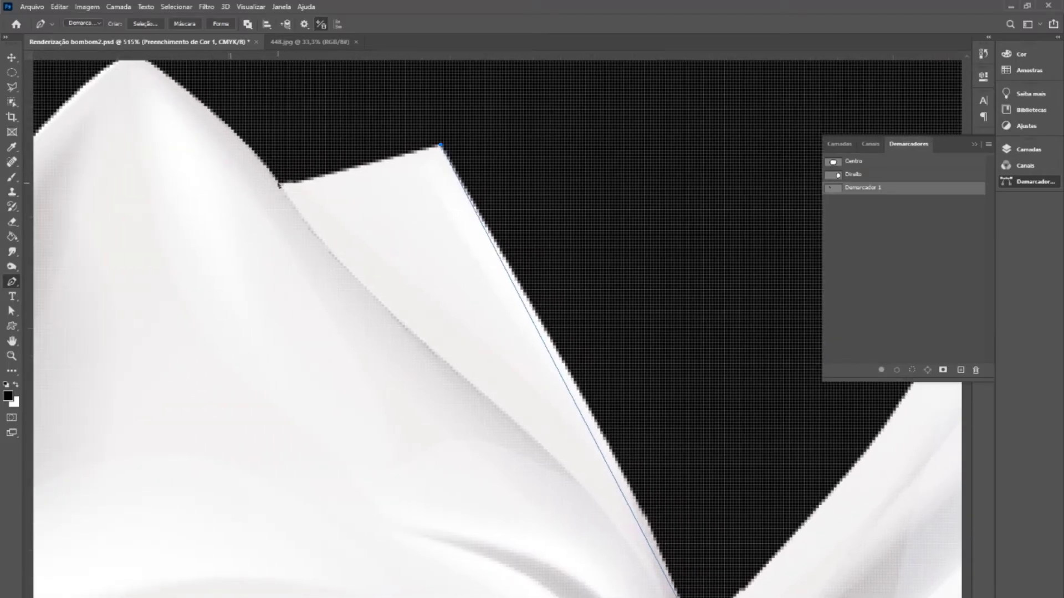
pyautogui.click(281, 186)
pyautogui.scroll(5, 351, 189)
pyautogui.hscroll(-4, 225, 195)
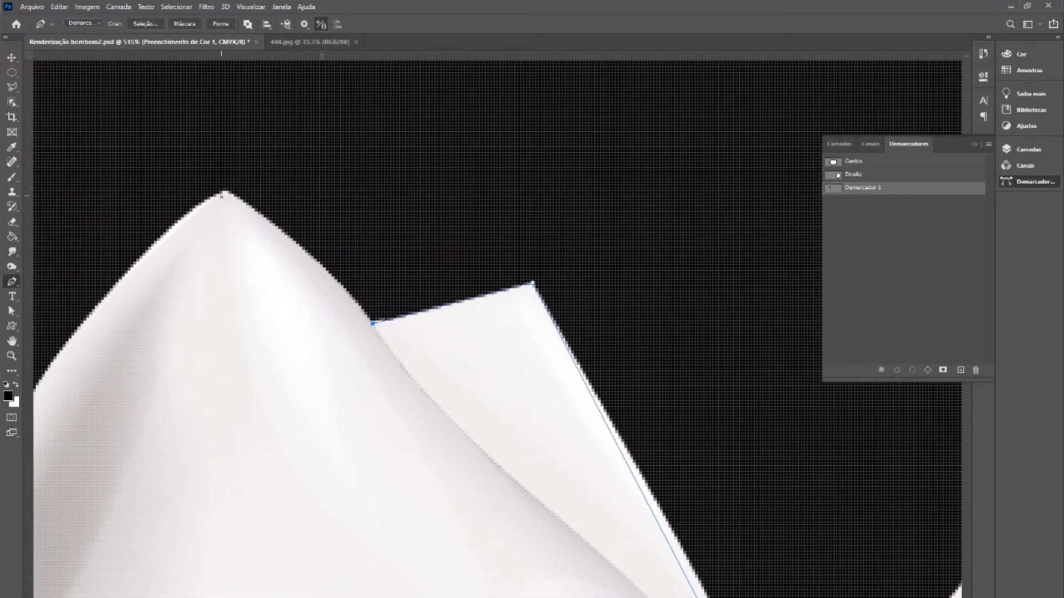
pyautogui.click(252, 192)
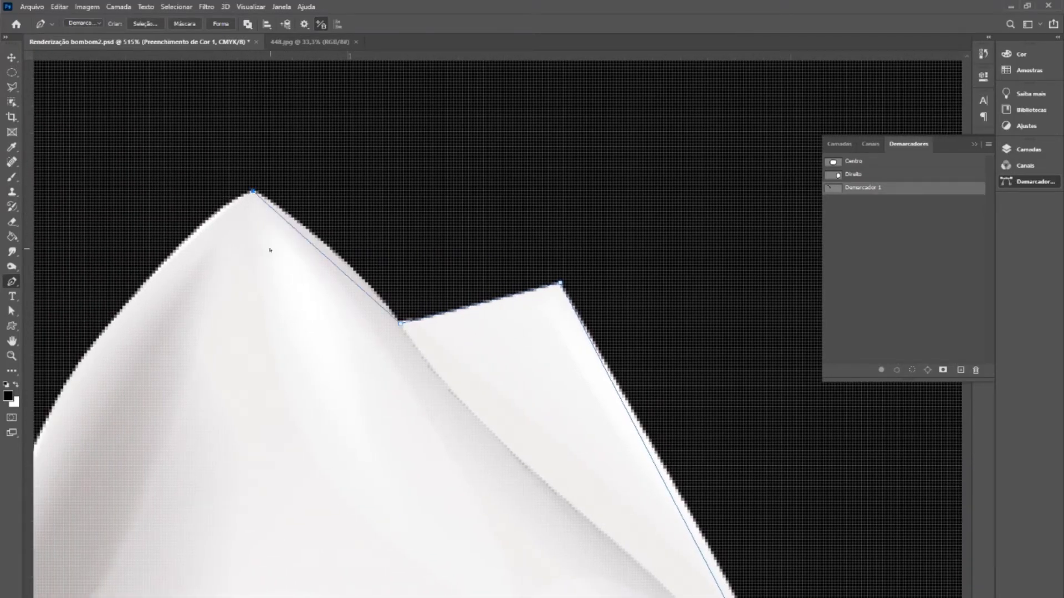
pyautogui.hscroll(-8, 270, 251)
pyautogui.scroll(-3, 279, 248)
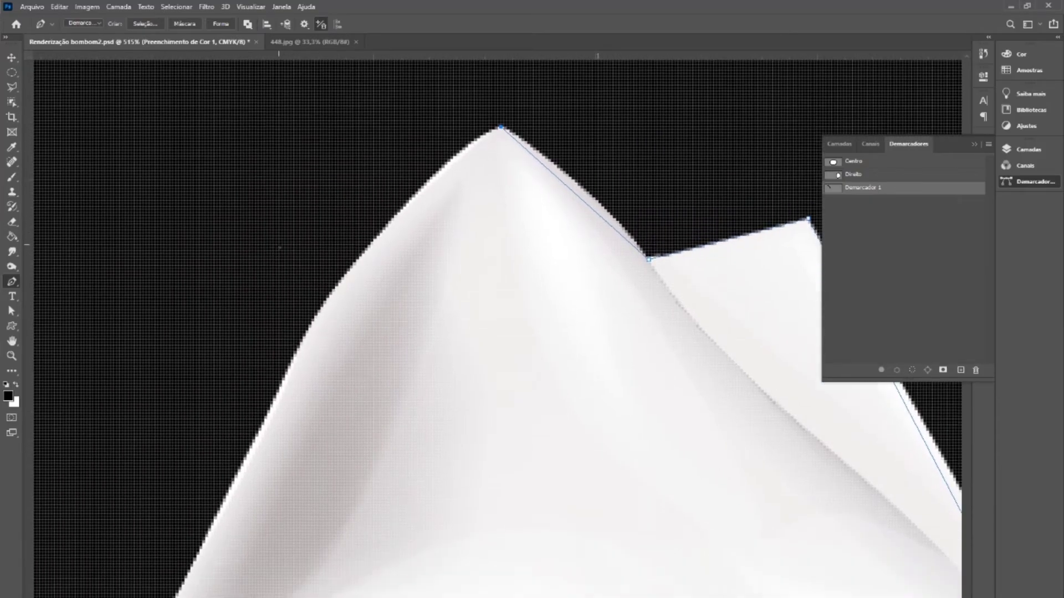
pyautogui.scroll(-5, 280, 249)
pyautogui.scroll(-1, 277, 256)
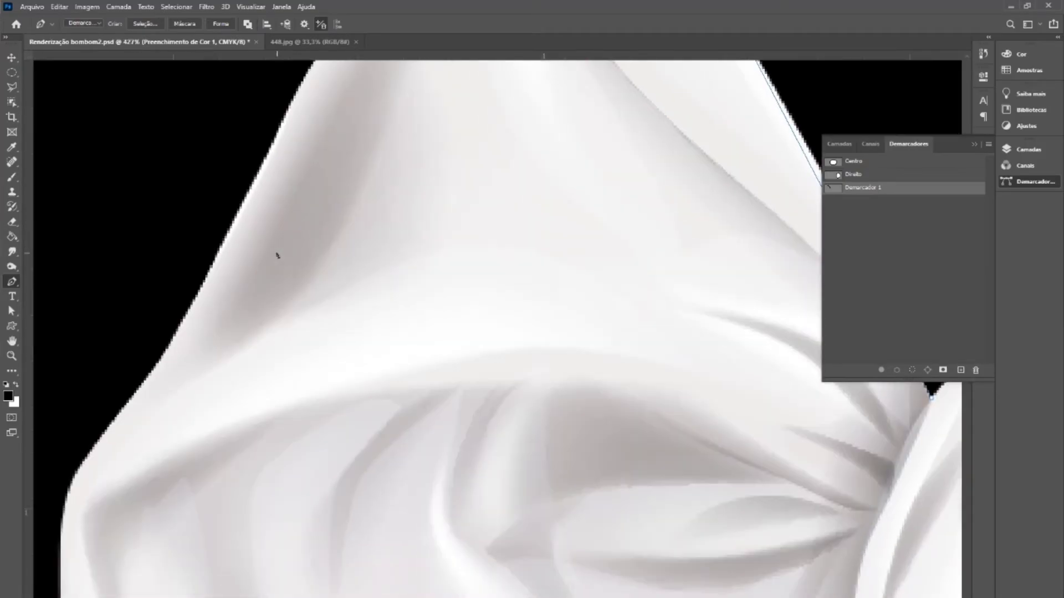
pyautogui.scroll(-3, 277, 255)
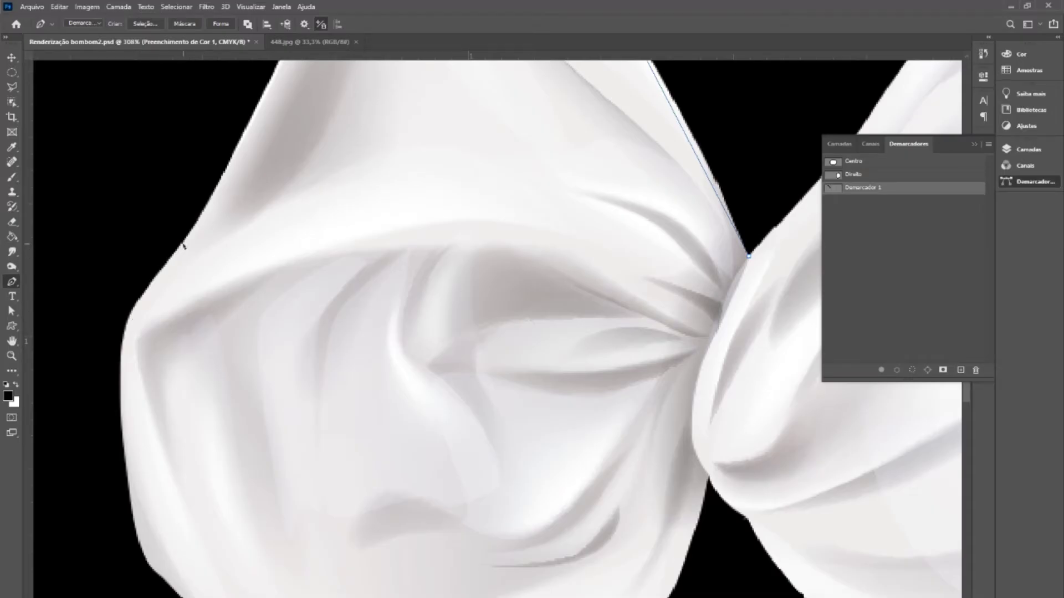
pyautogui.scroll(-3, 191, 287)
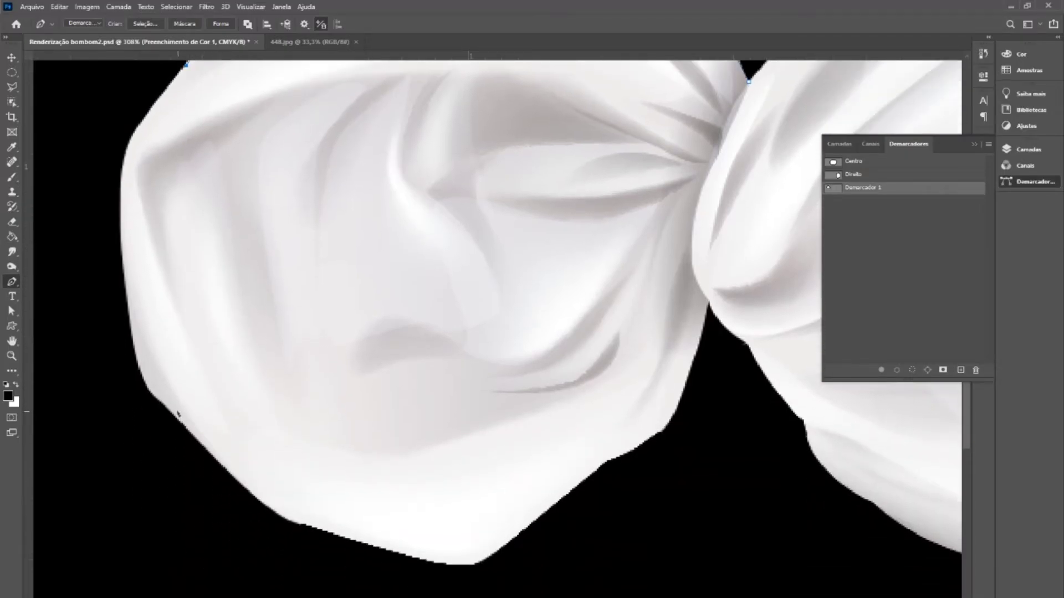
# - Add anchors around the wrapper's left edge, bottom, lower right, neck and right edge
pyautogui.click(164, 404)
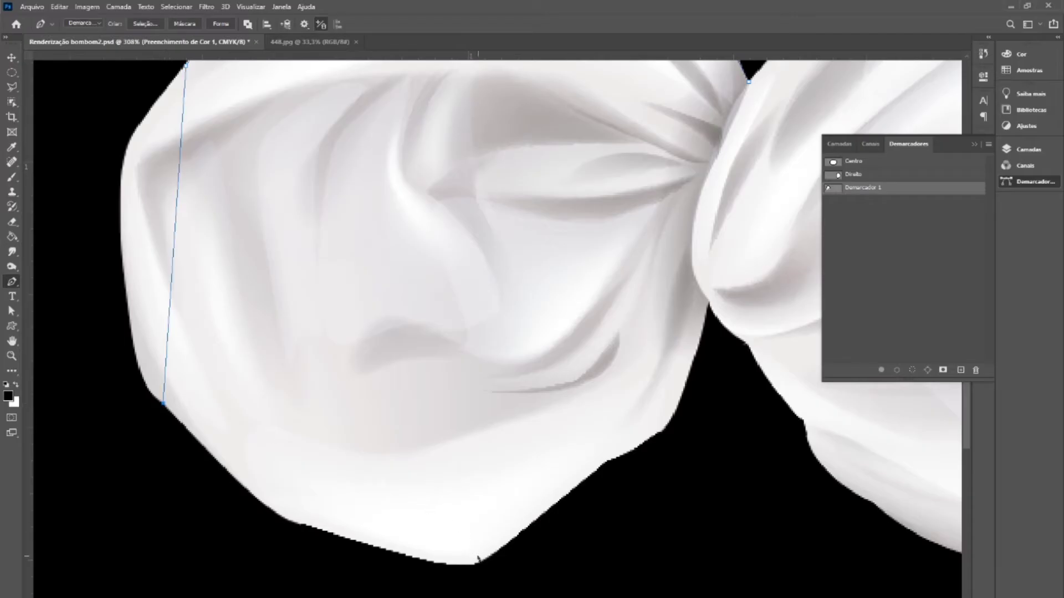
pyautogui.click(474, 564)
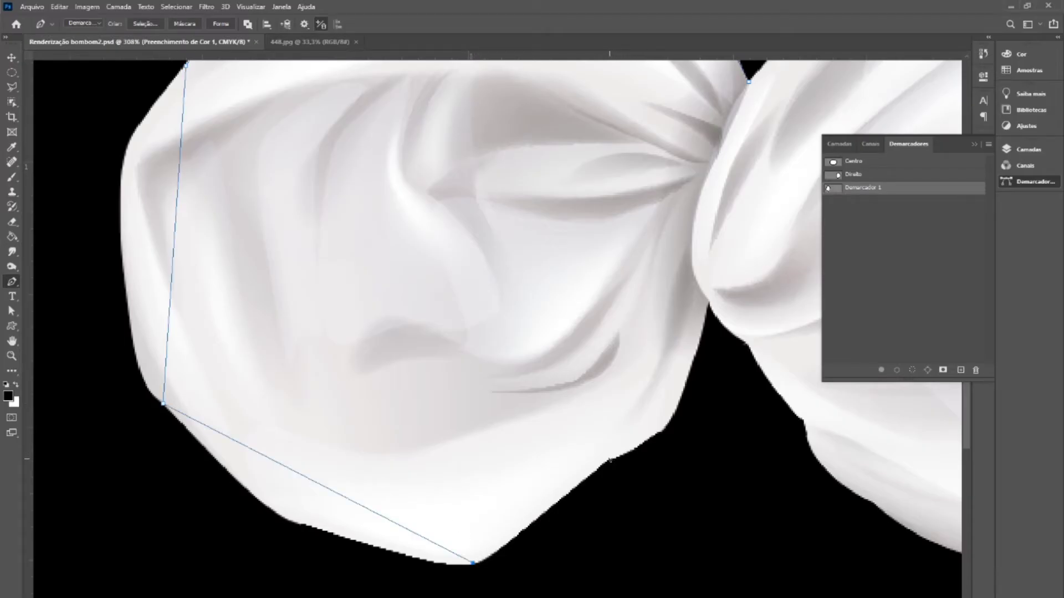
pyautogui.click(607, 460)
pyautogui.click(708, 304)
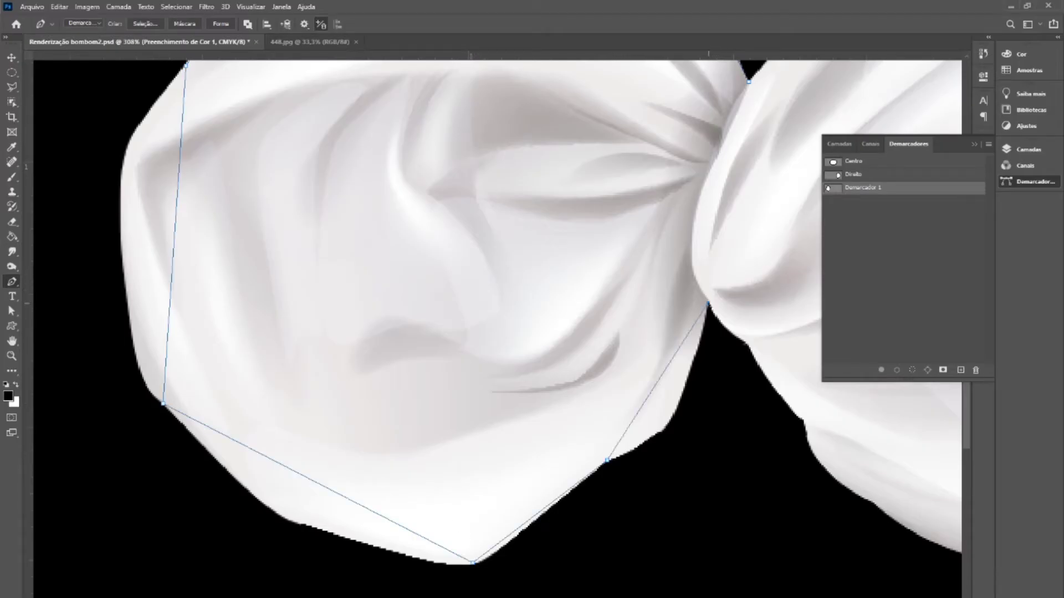
pyautogui.scroll(3, 738, 287)
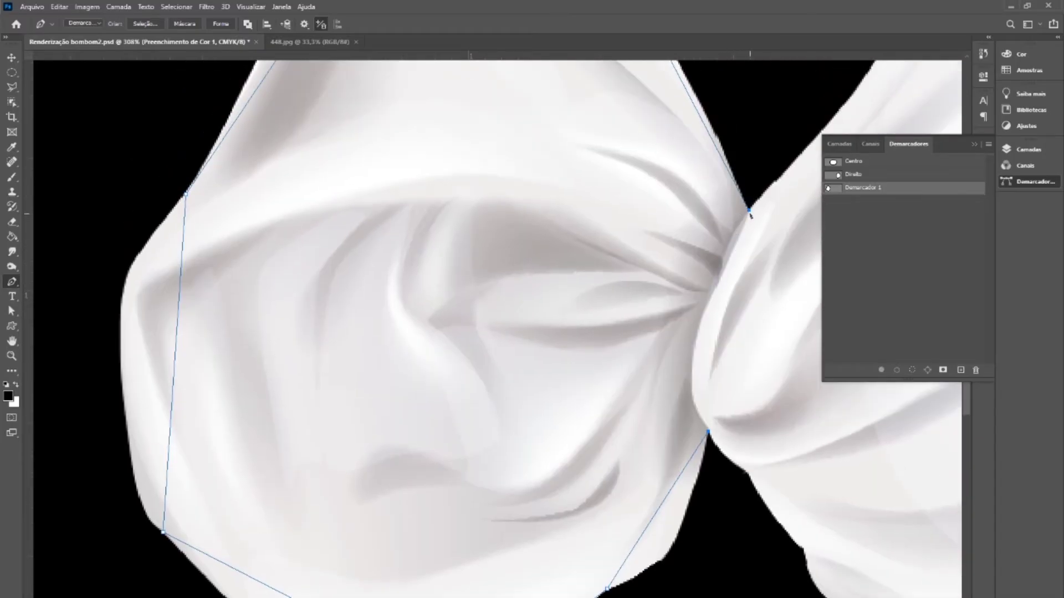
pyautogui.click(749, 211)
pyautogui.scroll(3, 749, 214)
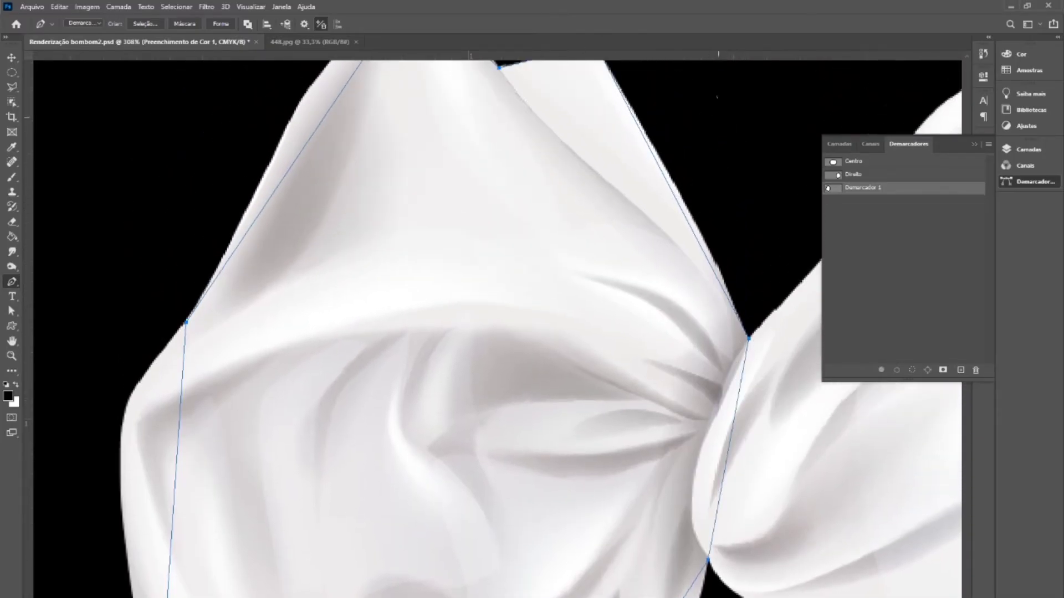
pyautogui.scroll(4, 718, 152)
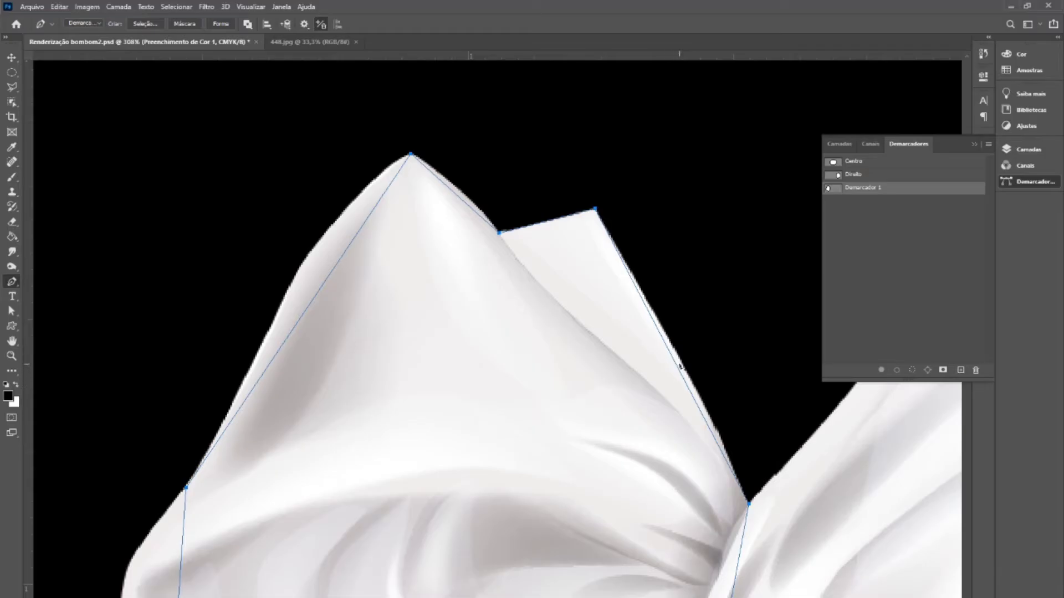
# - Drag Demarcador 1's anchors with Direct Selection onto the wrapper and fold edges
pyautogui.press('a')
pyautogui.moveTo(679, 371); pyautogui.dragTo(686, 369)
pyautogui.scroll(5, 757, 449)
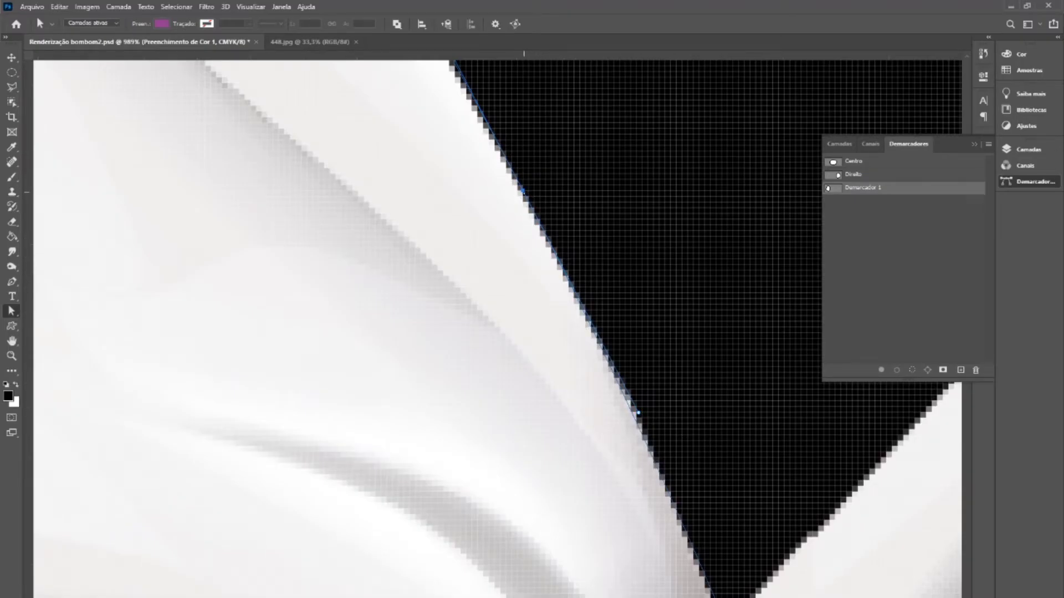
pyautogui.moveTo(522, 192); pyautogui.dragTo(523, 191)
pyautogui.moveTo(639, 413); pyautogui.dragTo(633, 413)
pyautogui.scroll(-2, 498, 333)
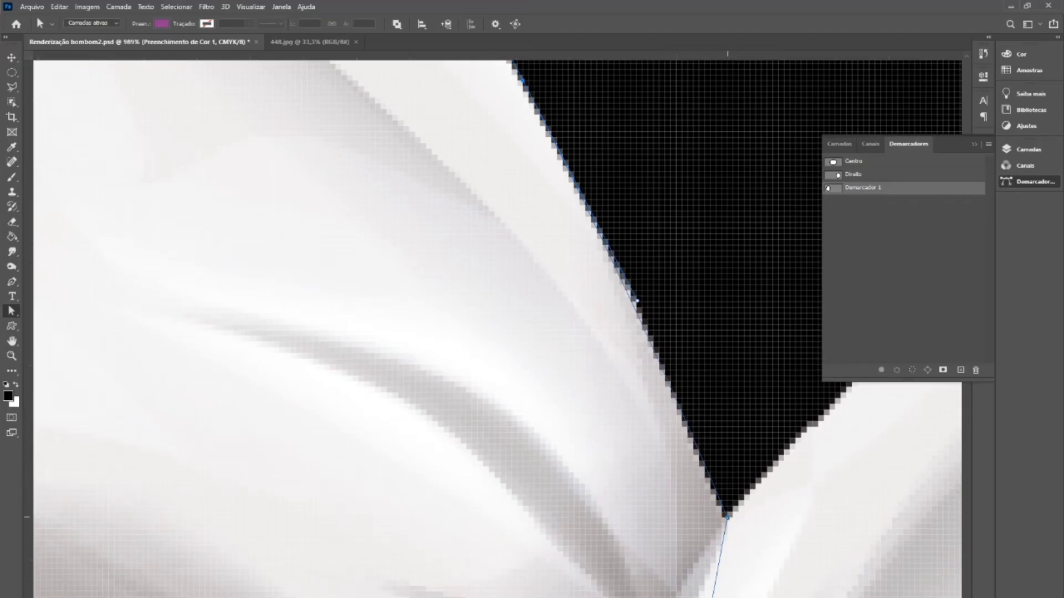
# - Pull the bottom and neck anchors onto the edge, then show the Camadas layer list
pyautogui.moveTo(728, 518); pyautogui.dragTo(723, 513)
pyautogui.moveTo(637, 301); pyautogui.dragTo(643, 300)
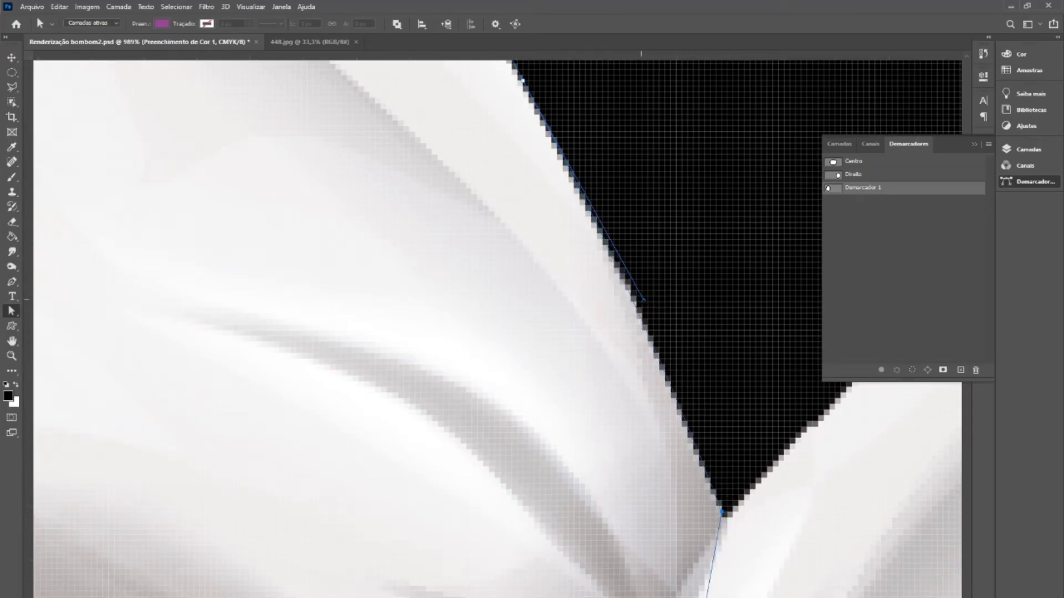
pyautogui.scroll(5, 554, 182)
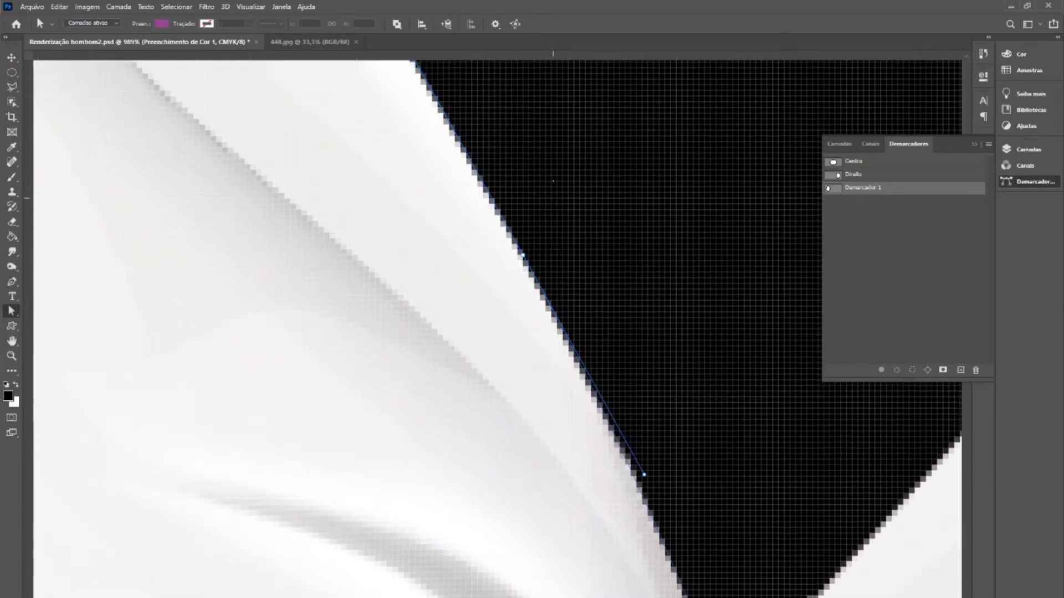
pyautogui.scroll(10, 553, 181)
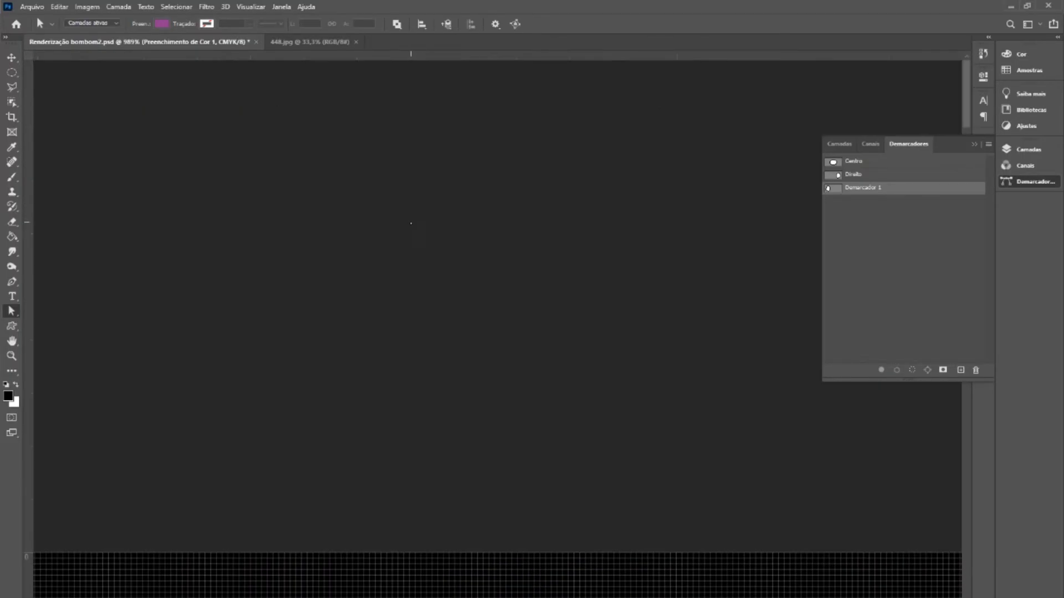
pyautogui.scroll(-15, 411, 221)
pyautogui.scroll(-3, 413, 219)
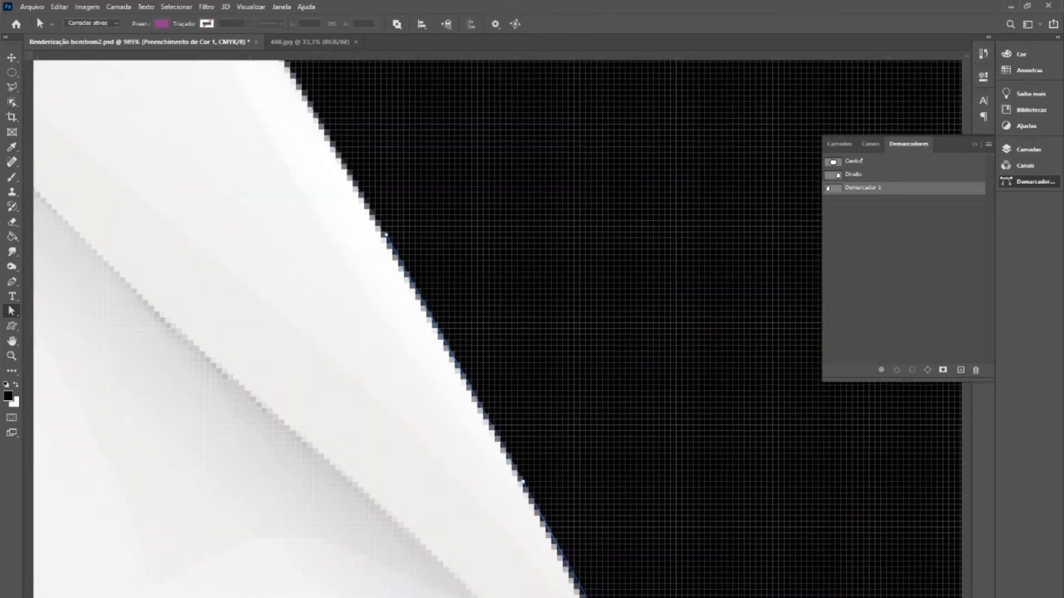
pyautogui.click(839, 146)
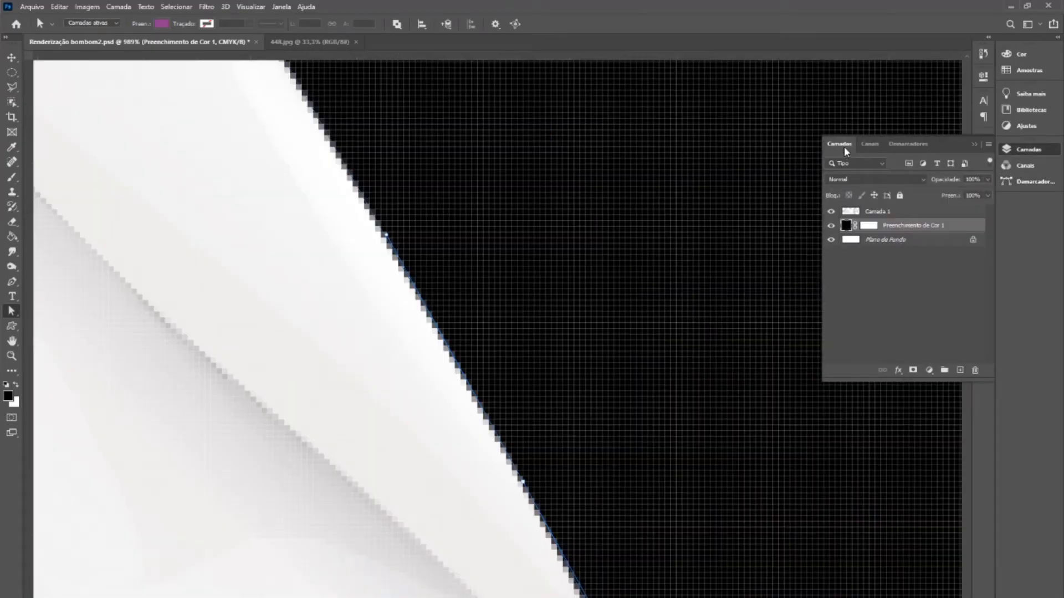
pyautogui.scroll(5, 278, 209)
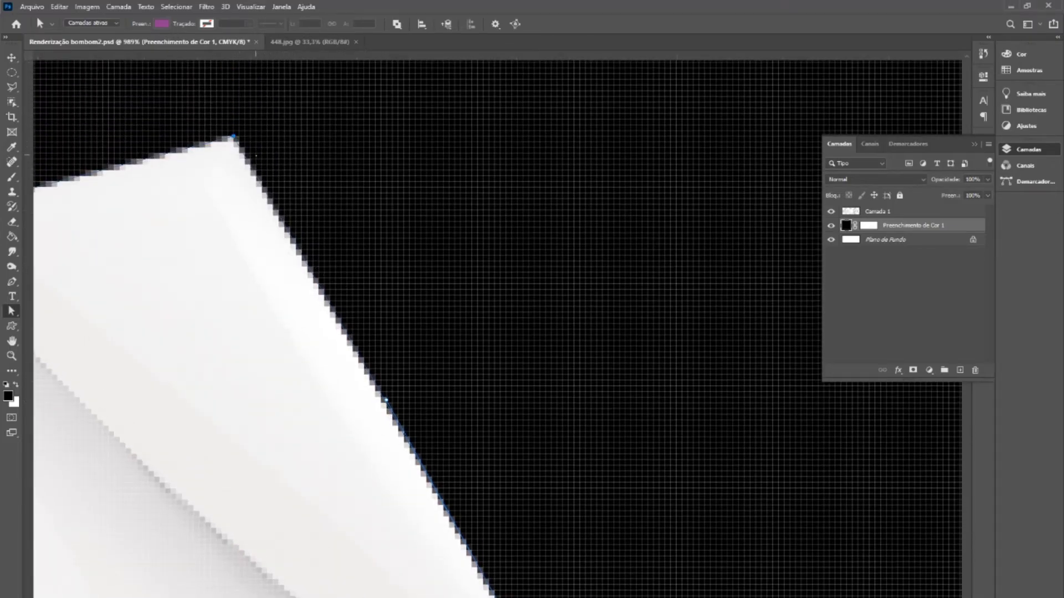
pyautogui.scroll(15, 238, 141)
pyautogui.scroll(-20, 249, 149)
pyautogui.scroll(-6, 257, 156)
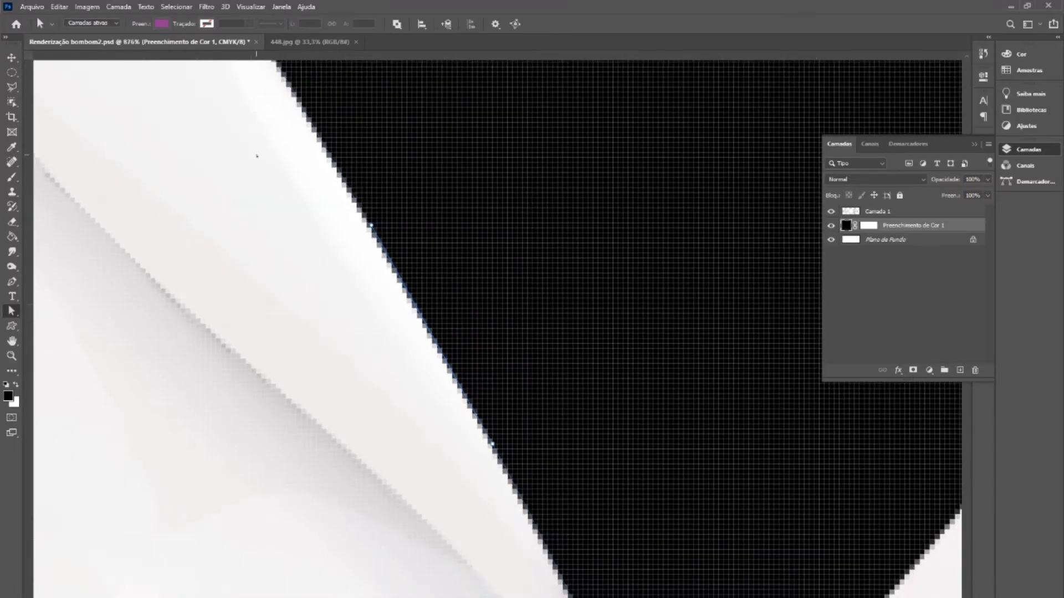
pyautogui.scroll(2, 257, 157)
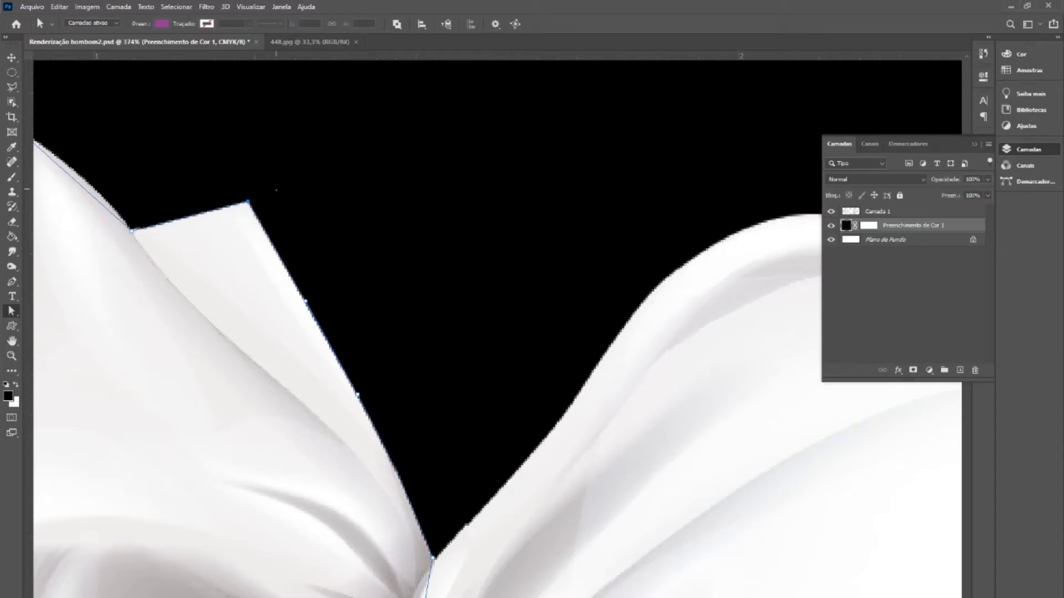
pyautogui.scroll(1, 276, 190)
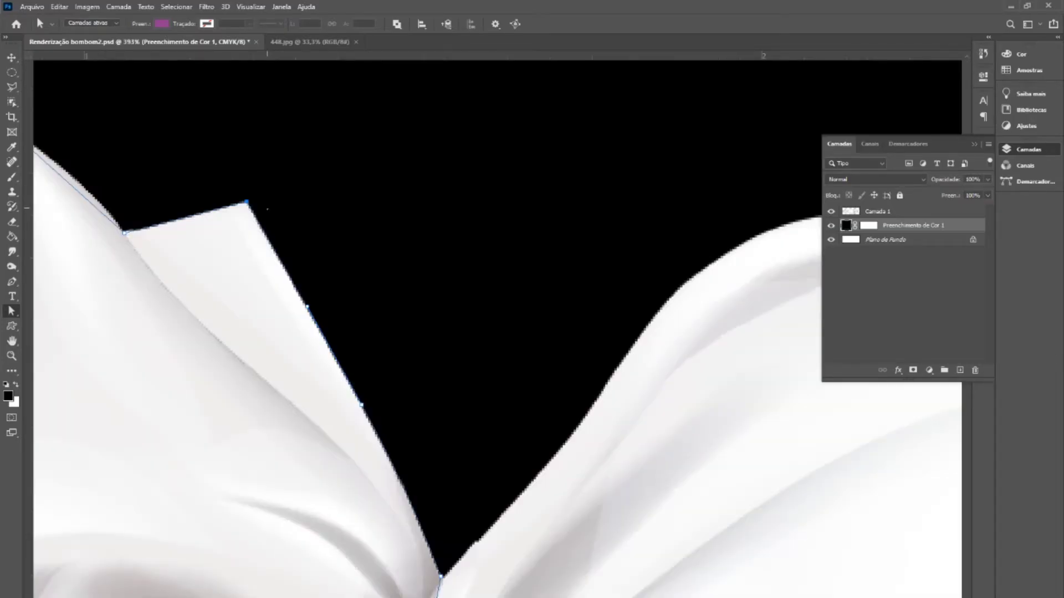
pyautogui.hscroll(-2, 459, 325)
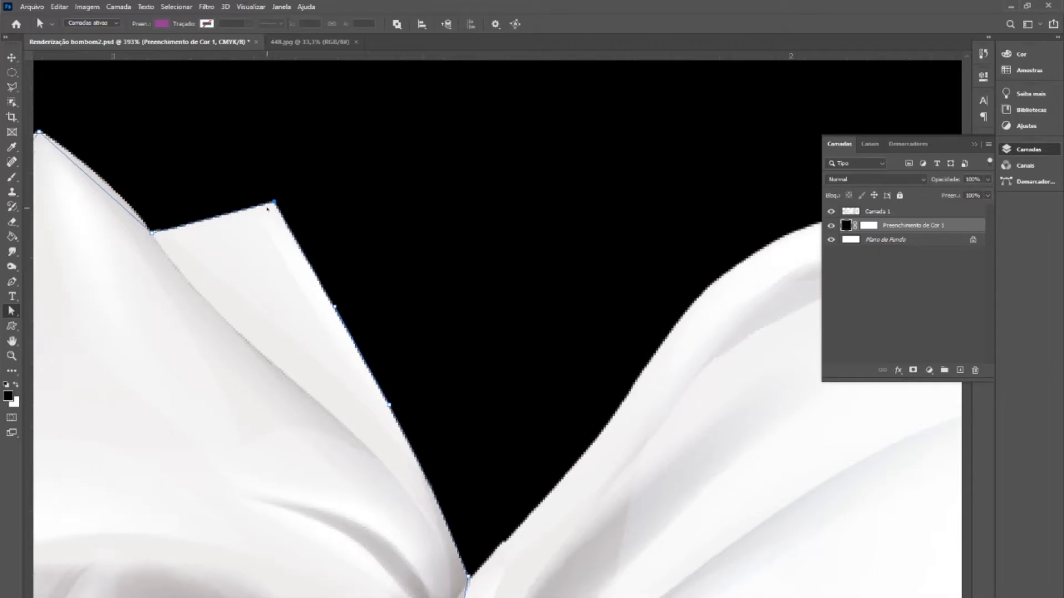
pyautogui.hscroll(-1, 496, 326)
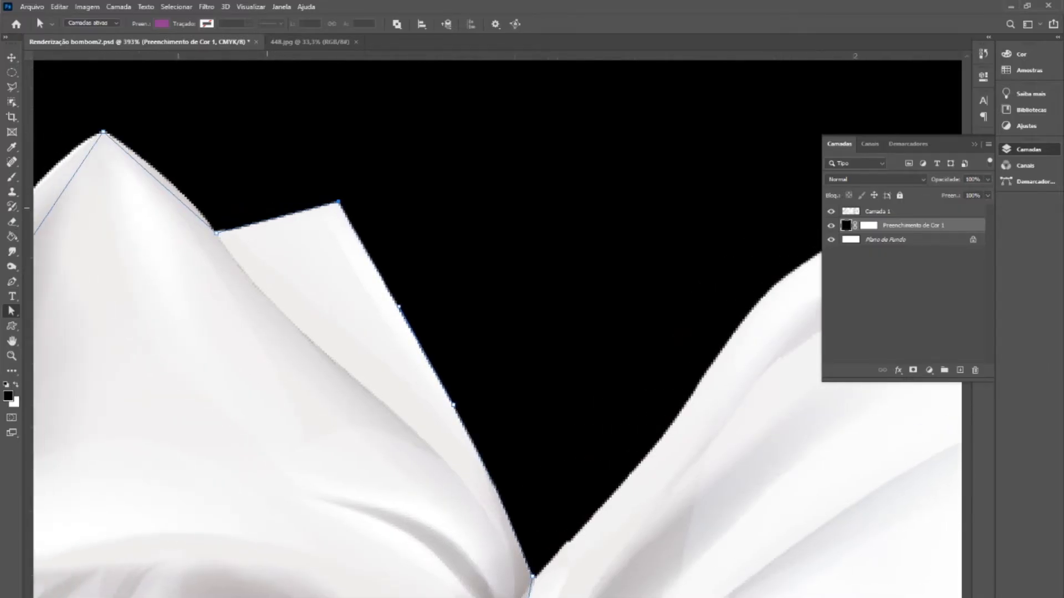
pyautogui.hscroll(1, 495, 325)
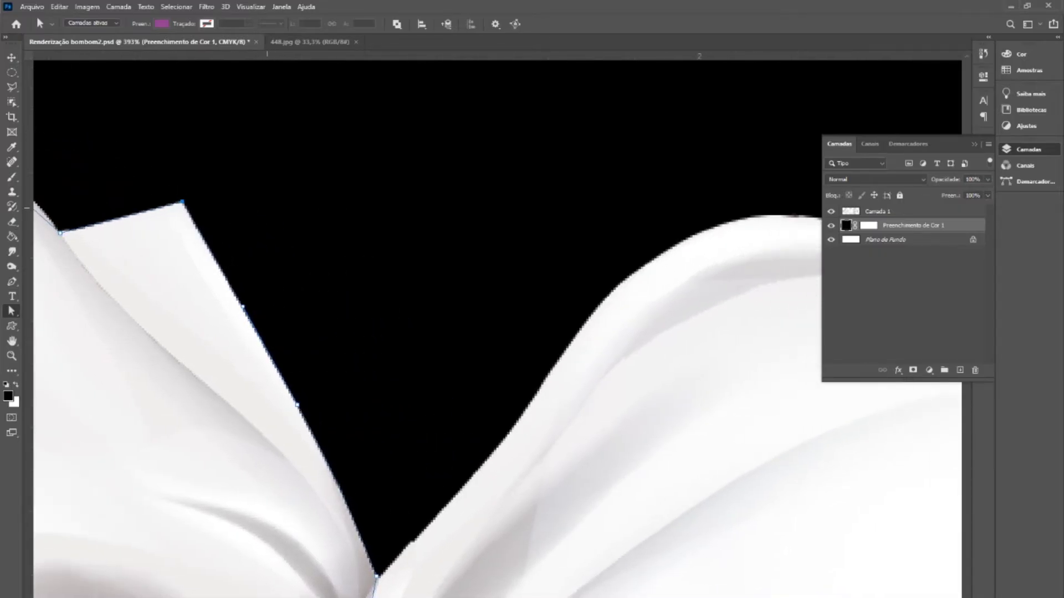
pyautogui.scroll(10, 267, 209)
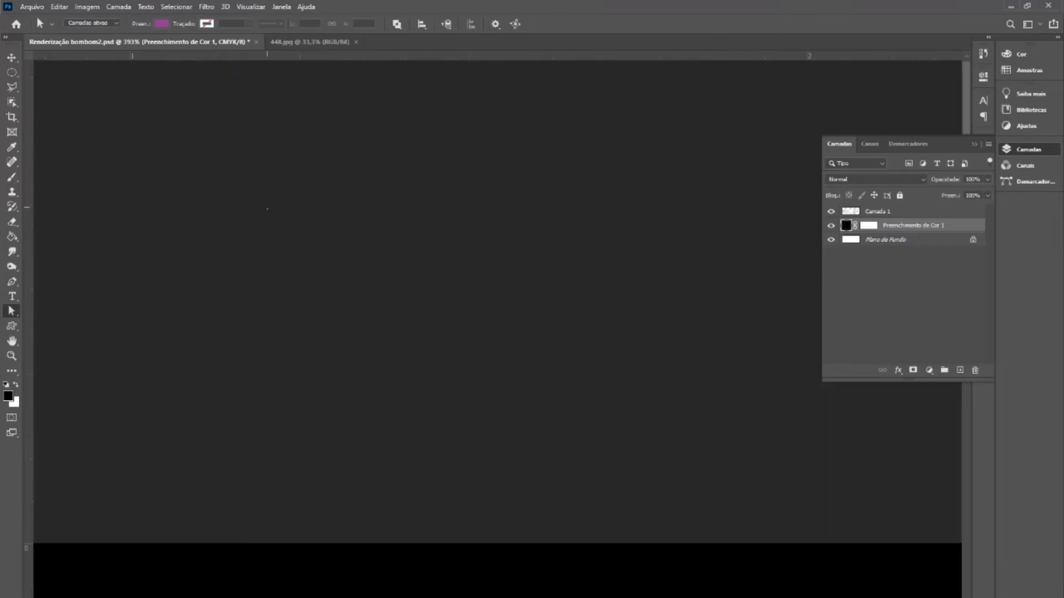
pyautogui.scroll(-10, 267, 209)
pyautogui.scroll(10, 267, 210)
pyautogui.scroll(-10, 267, 210)
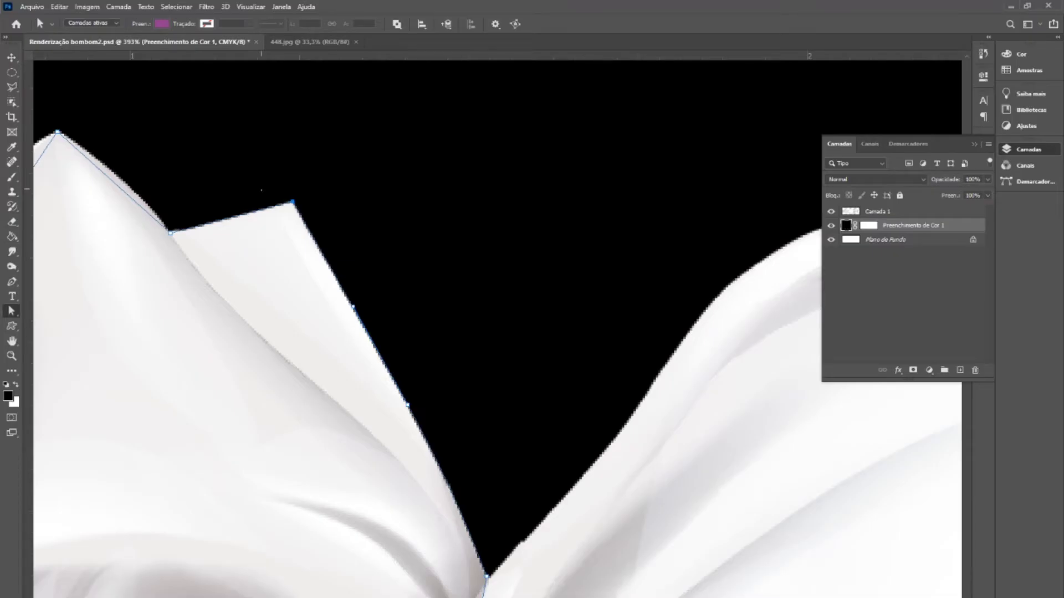
pyautogui.scroll(5, 258, 205)
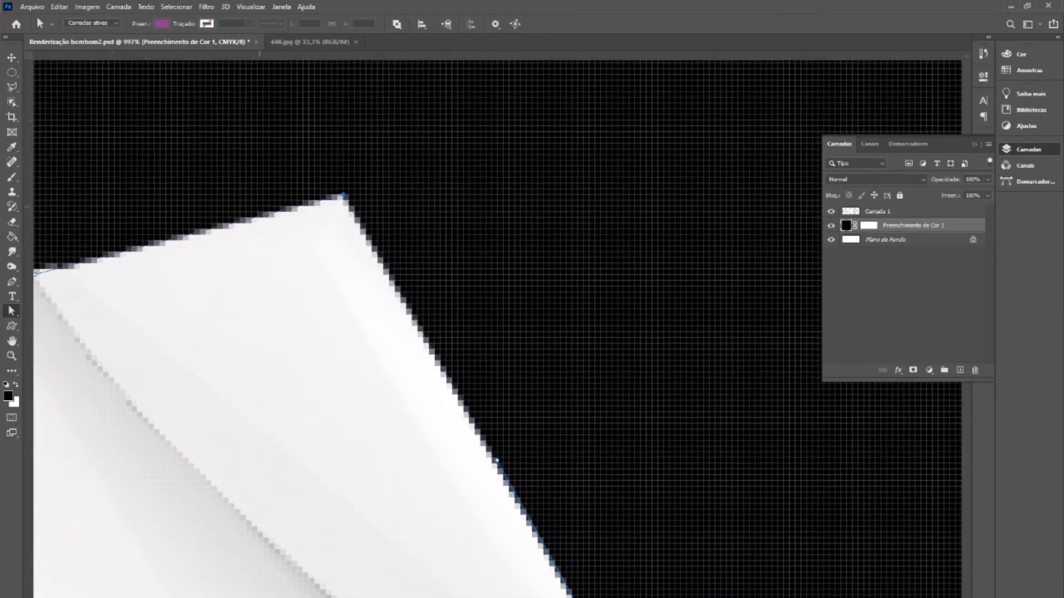
pyautogui.scroll(-4, 259, 205)
pyautogui.scroll(6, 258, 205)
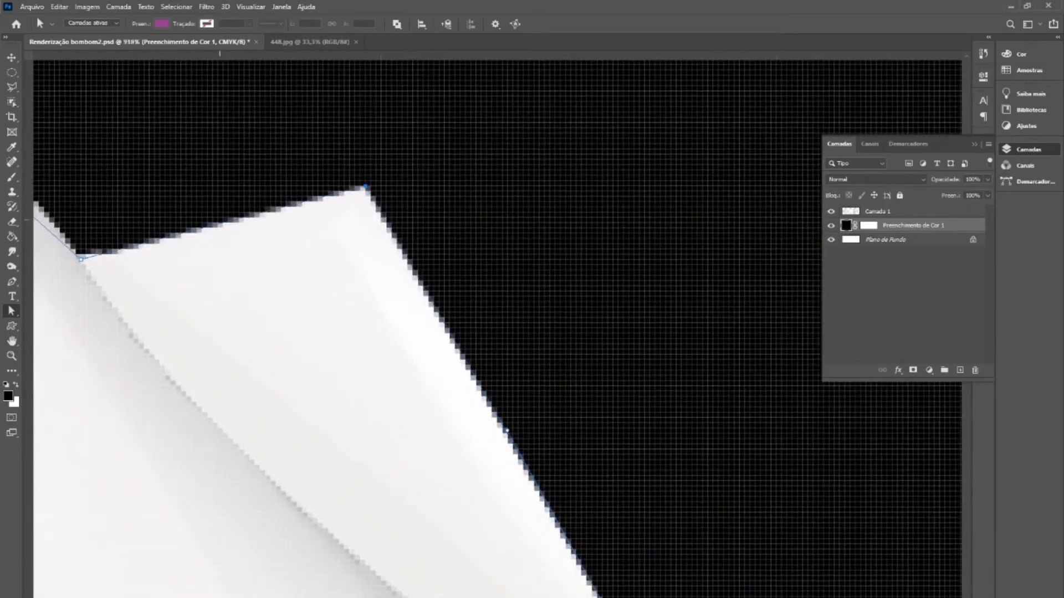
pyautogui.scroll(2, 220, 221)
pyautogui.hscroll(-4, 193, 282)
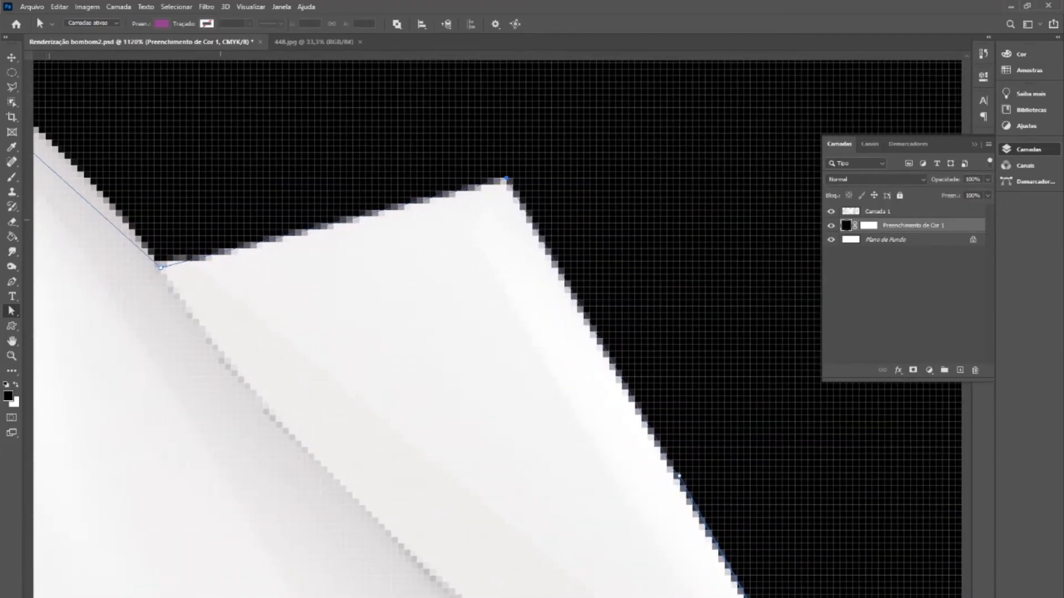
# - Move the corner and upper-fold anchors down-left onto the wrapper's edge
pyautogui.click(199, 269)
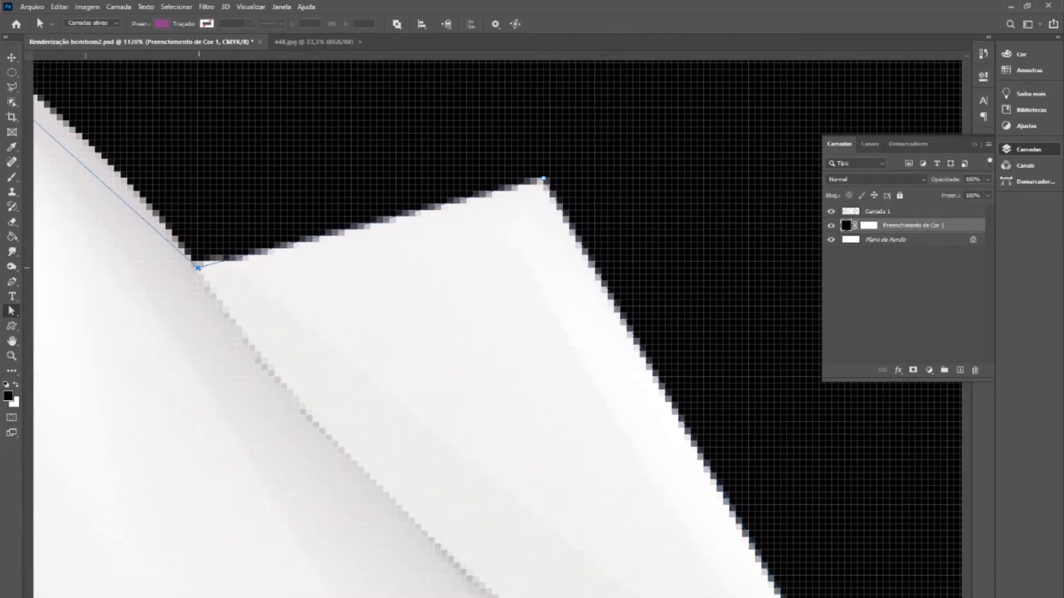
pyautogui.moveTo(198, 269); pyautogui.dragTo(191, 261)
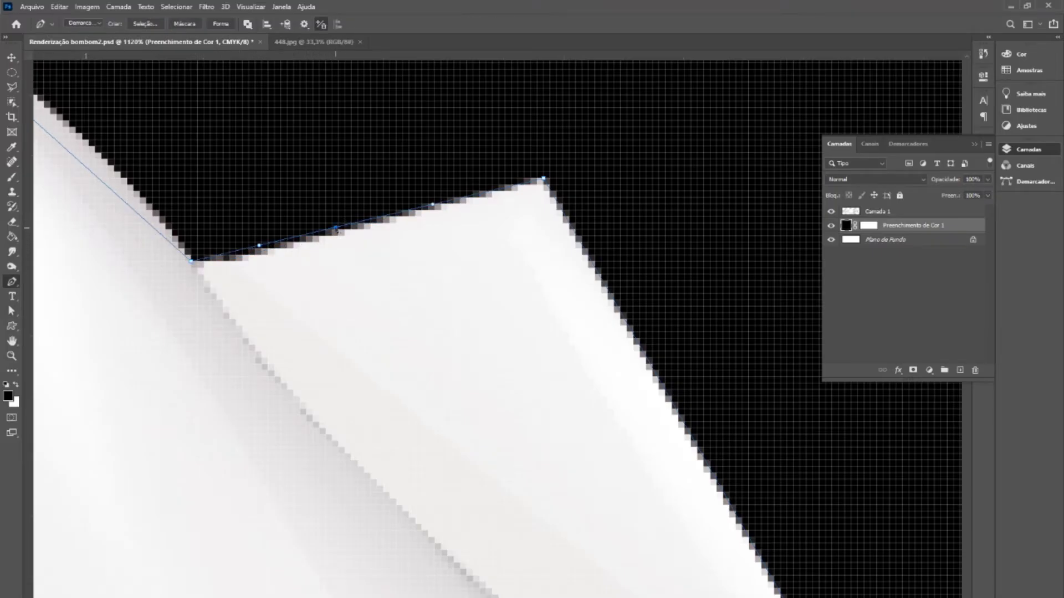
pyautogui.click(339, 227)
pyautogui.click(337, 233)
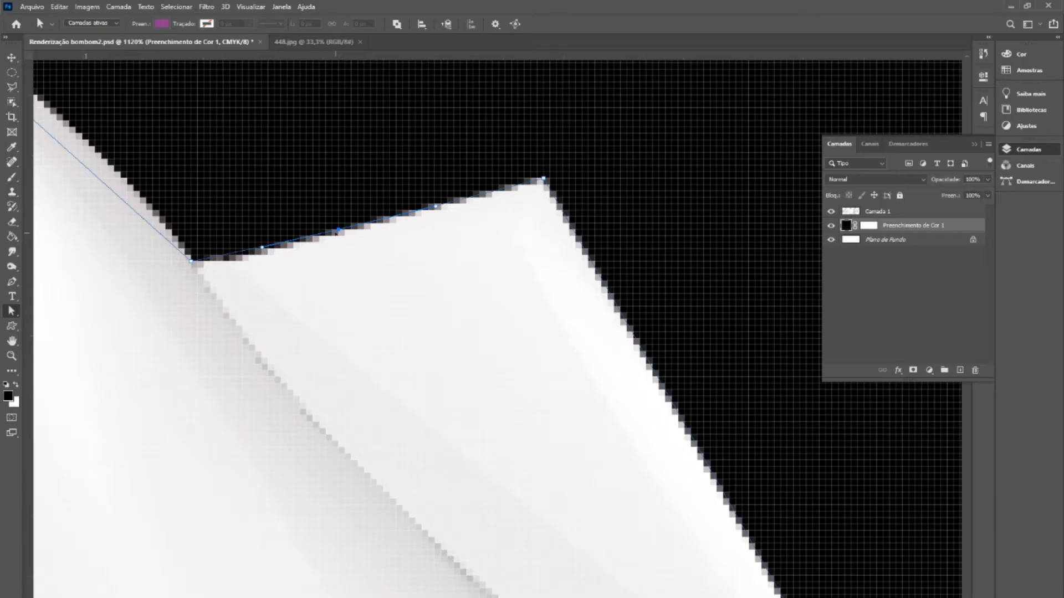
pyautogui.moveTo(260, 248); pyautogui.dragTo(251, 257)
pyautogui.moveTo(339, 230); pyautogui.dragTo(345, 230)
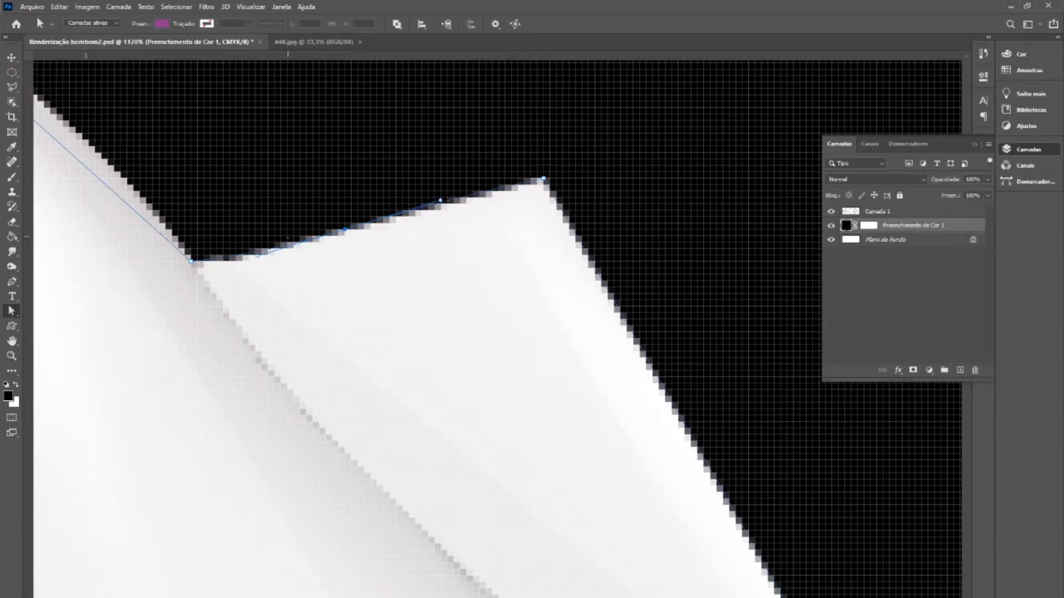
pyautogui.hscroll(-5, 290, 230)
pyautogui.scroll(-2, 274, 220)
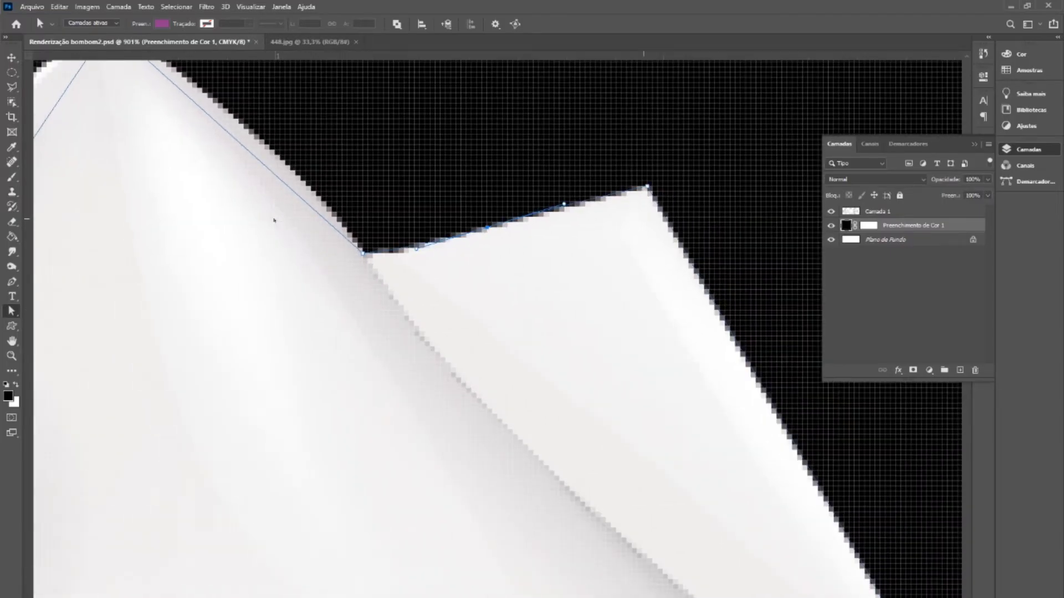
pyautogui.scroll(-2, 274, 220)
pyautogui.scroll(4, 274, 220)
pyautogui.scroll(2, 182, 219)
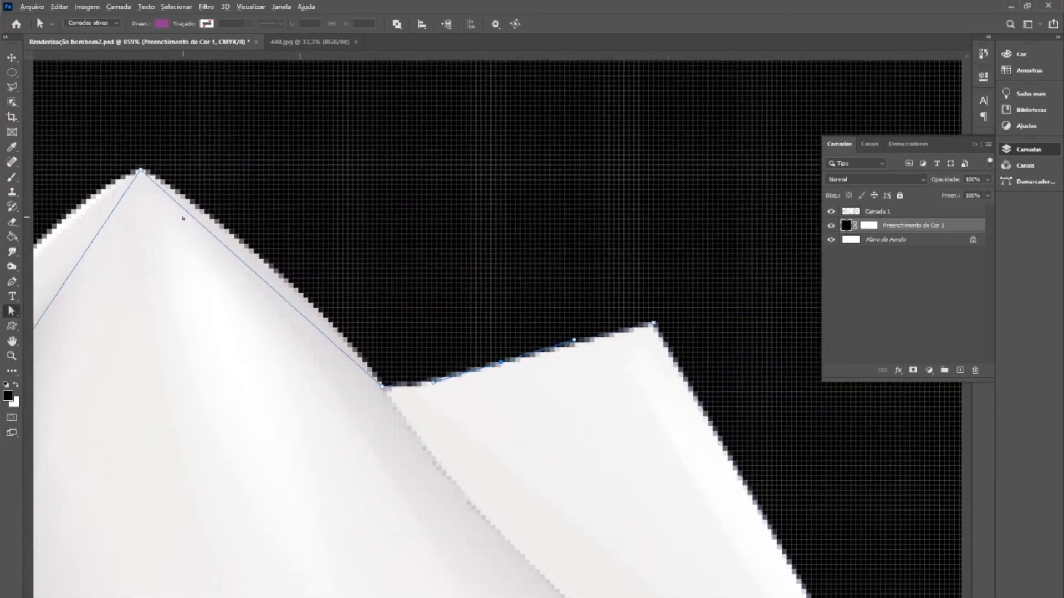
pyautogui.scroll(3, 182, 219)
# - Add a new anchor with the Pen, move it onto the edge, and adjust the bottom anchor
pyautogui.press('p')
pyautogui.click(344, 346)
pyautogui.moveTo(344, 345); pyautogui.dragTo(361, 320)
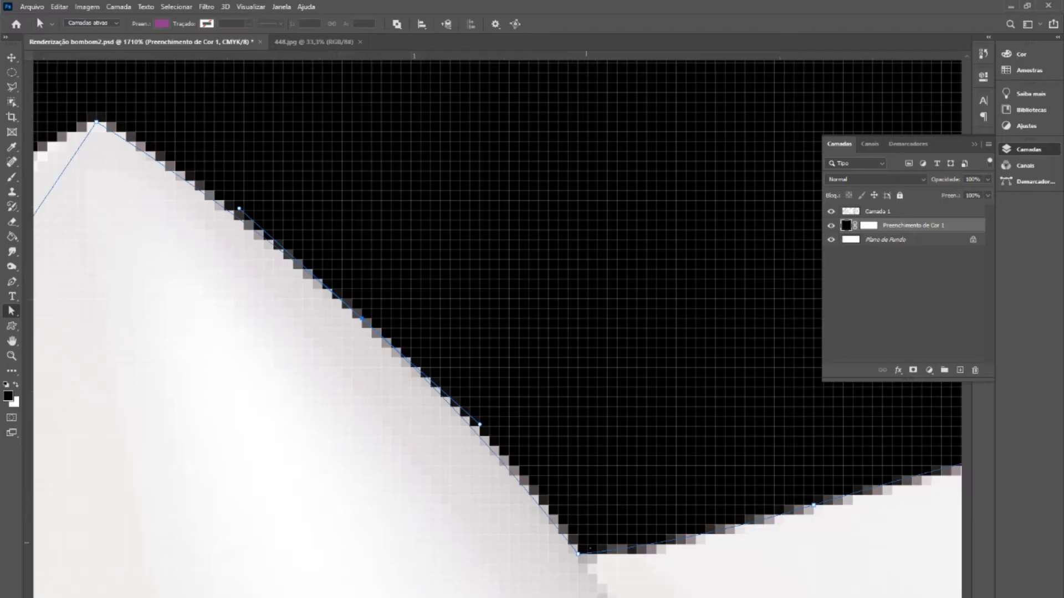
pyautogui.moveTo(577, 553); pyautogui.dragTo(583, 550)
pyautogui.scroll(-5, 832, 511)
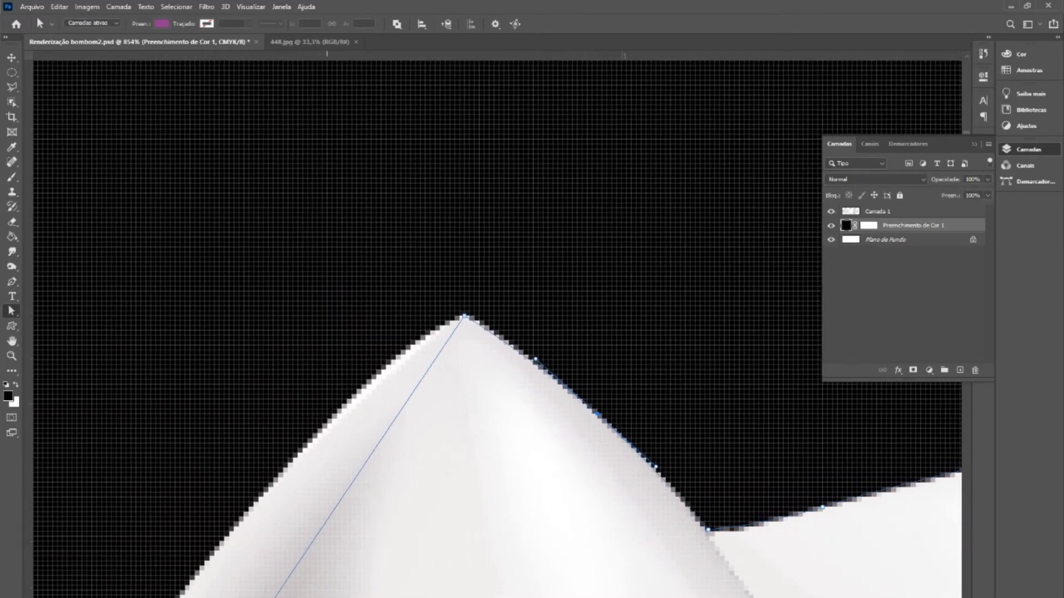
pyautogui.scroll(-5, 388, 373)
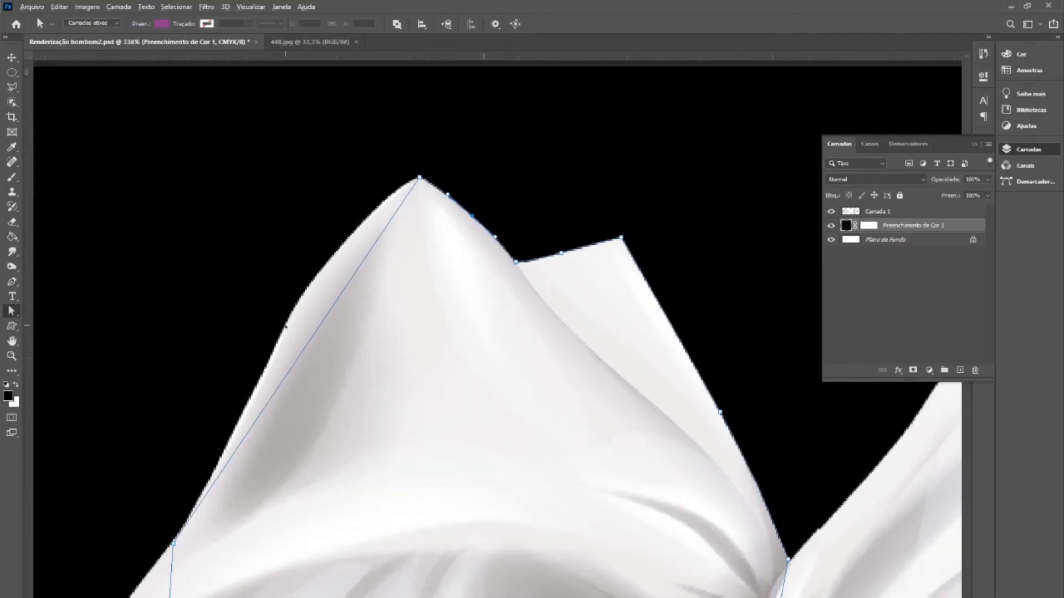
# - Bend the straight segment to follow the fold contour and nudge its anchor with arrow keys
pyautogui.click(340, 307)
pyautogui.moveTo(341, 307); pyautogui.dragTo(310, 284)
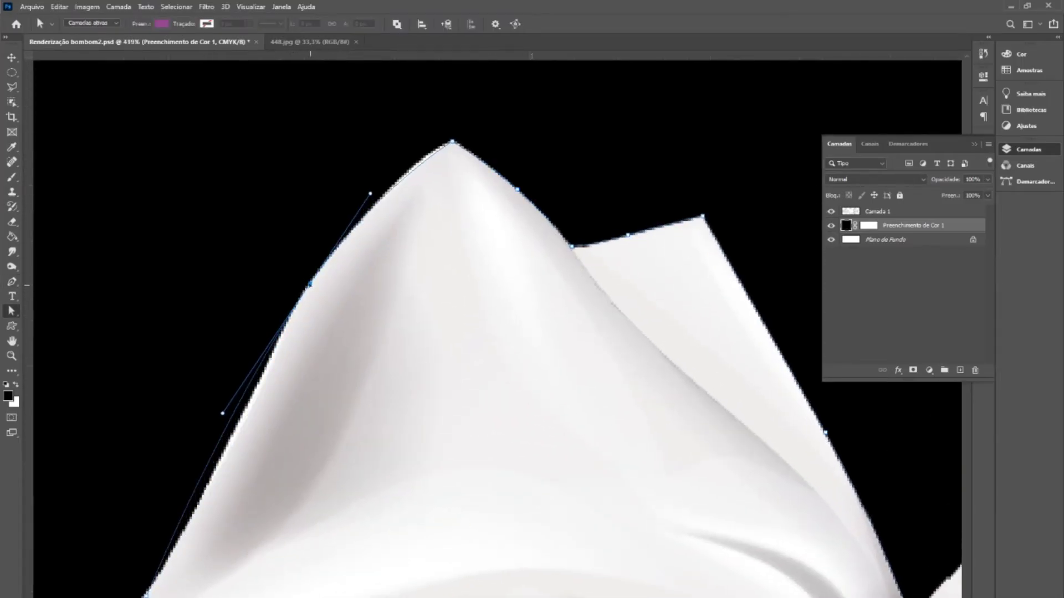
pyautogui.scroll(8, 310, 284)
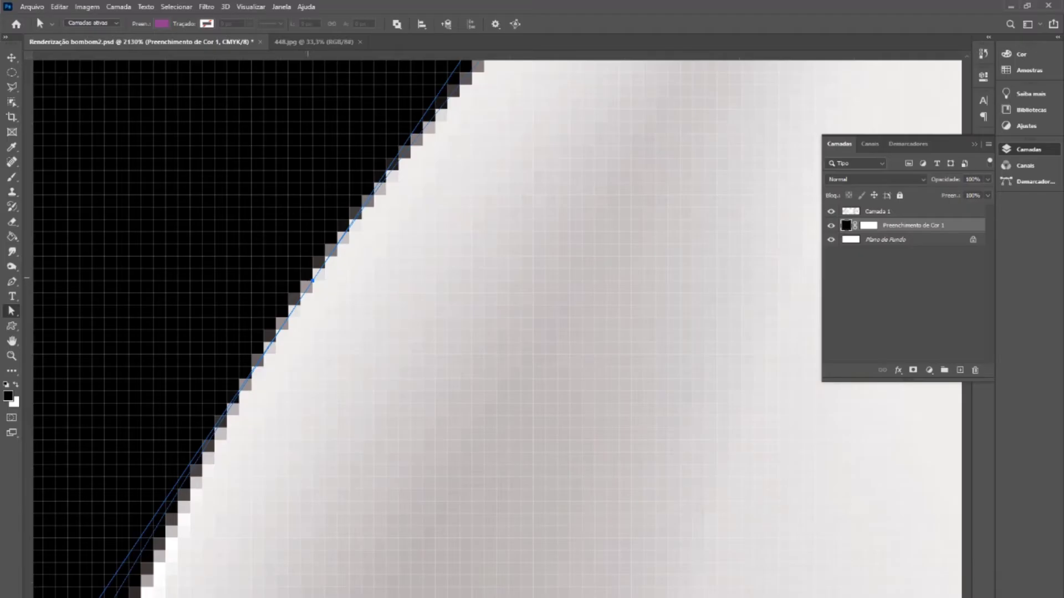
pyautogui.press('Left')
pyautogui.press('Up')
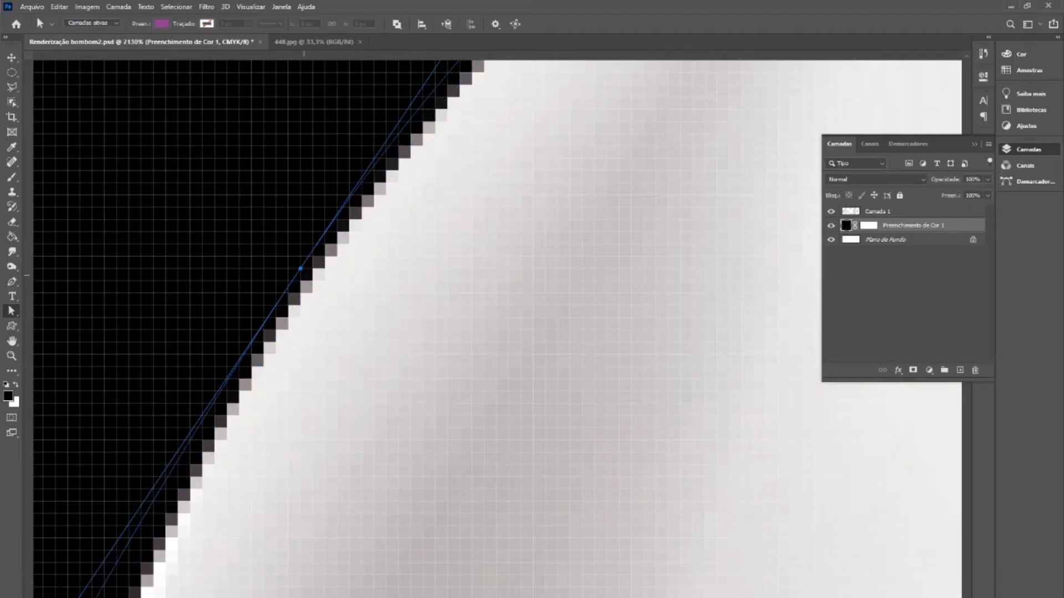
pyautogui.press('Right')
pyautogui.press('Down')
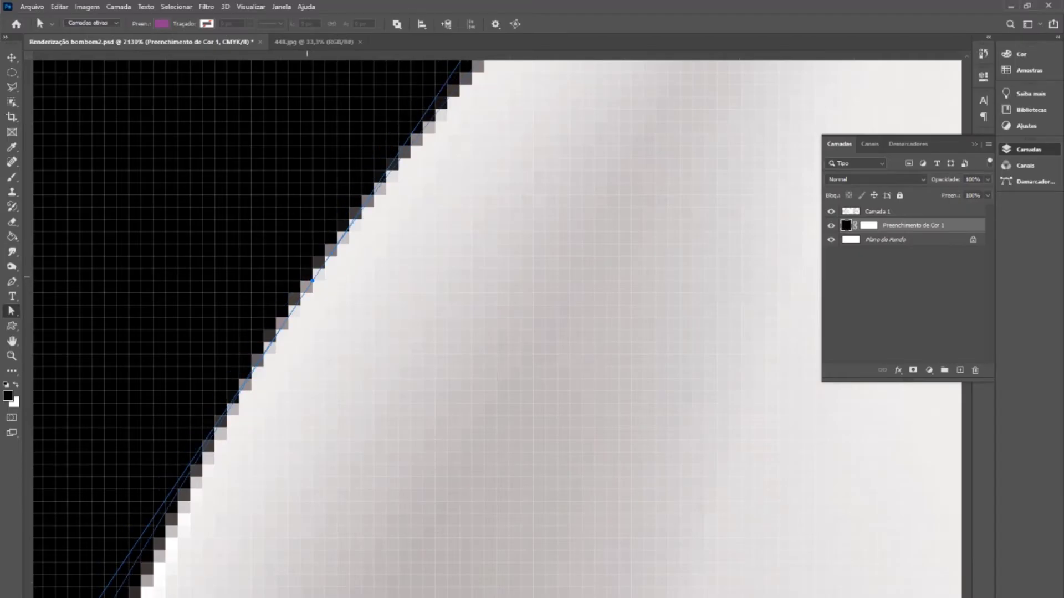
pyautogui.press('Left')
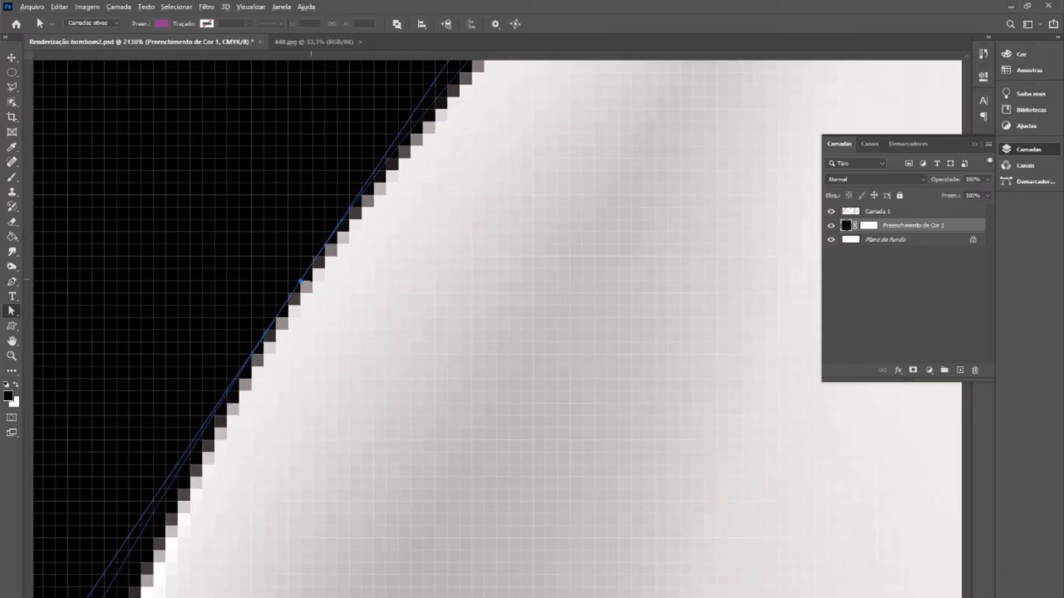
pyautogui.scroll(-6, 311, 280)
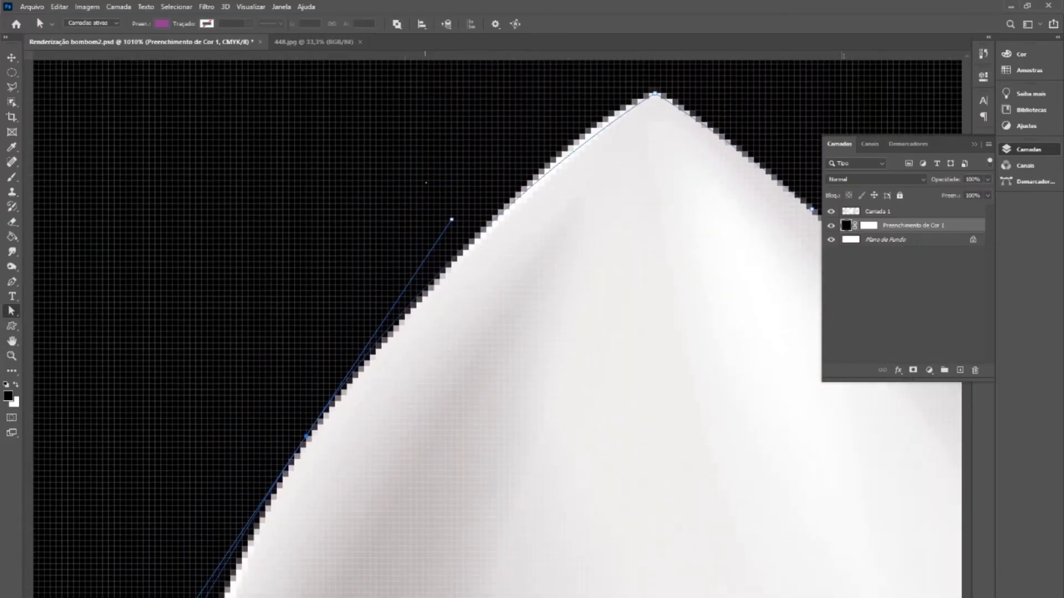
# - Add anchors below the tip and along the left edge, pulling them onto the wrapper
pyautogui.press('p')
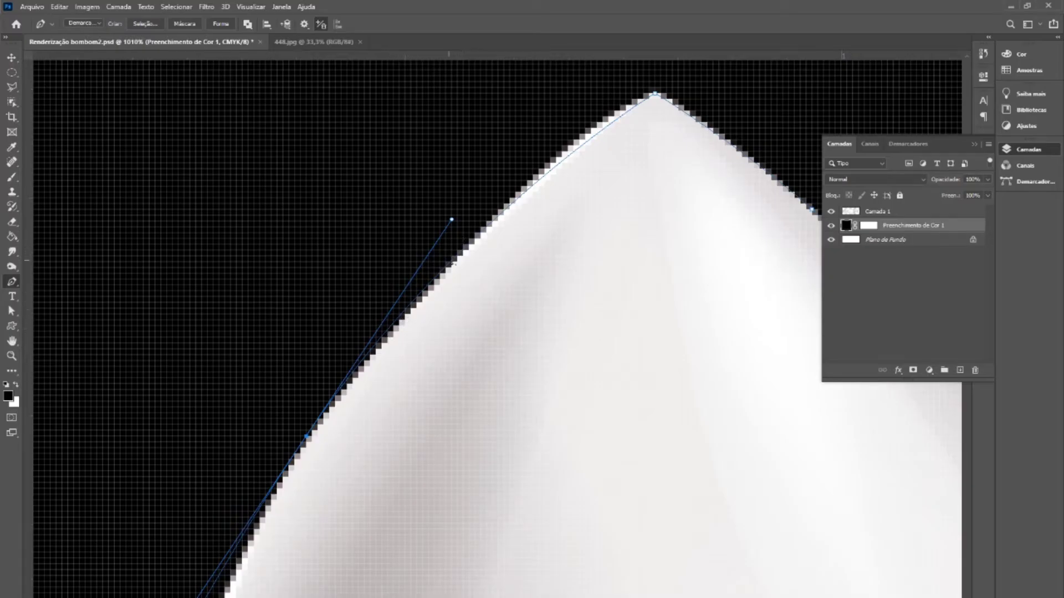
pyautogui.click(604, 128)
pyautogui.press('a')
pyautogui.moveTo(604, 129); pyautogui.dragTo(597, 123)
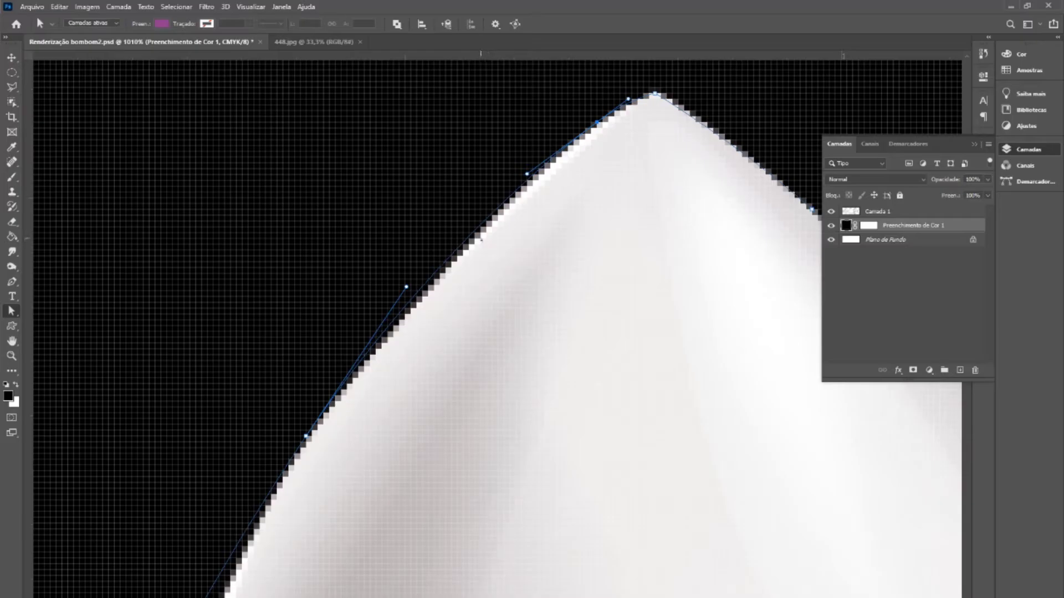
pyautogui.press('p')
pyautogui.click(461, 253)
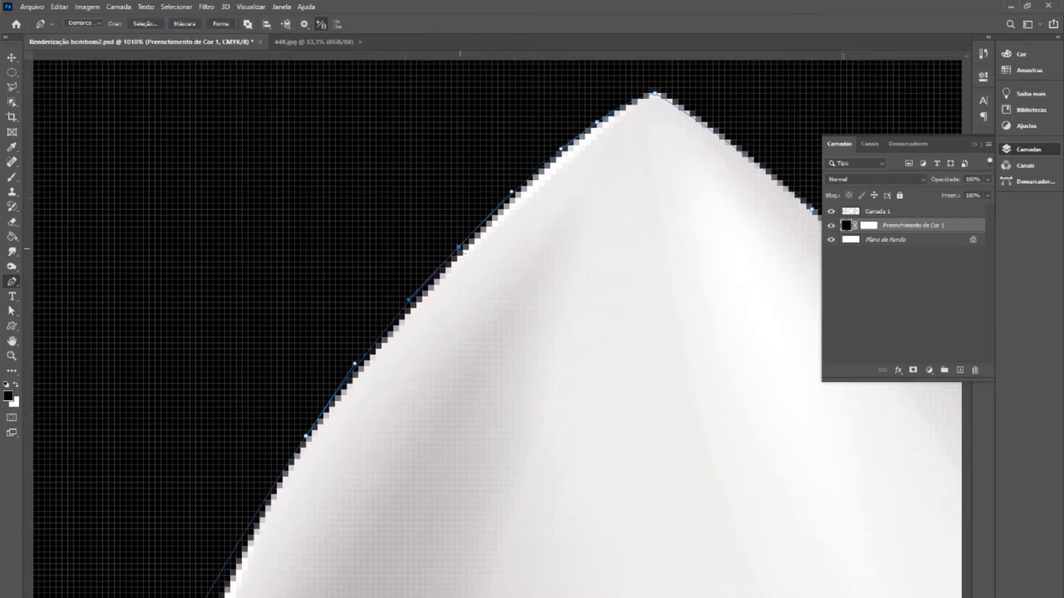
pyautogui.press('a')
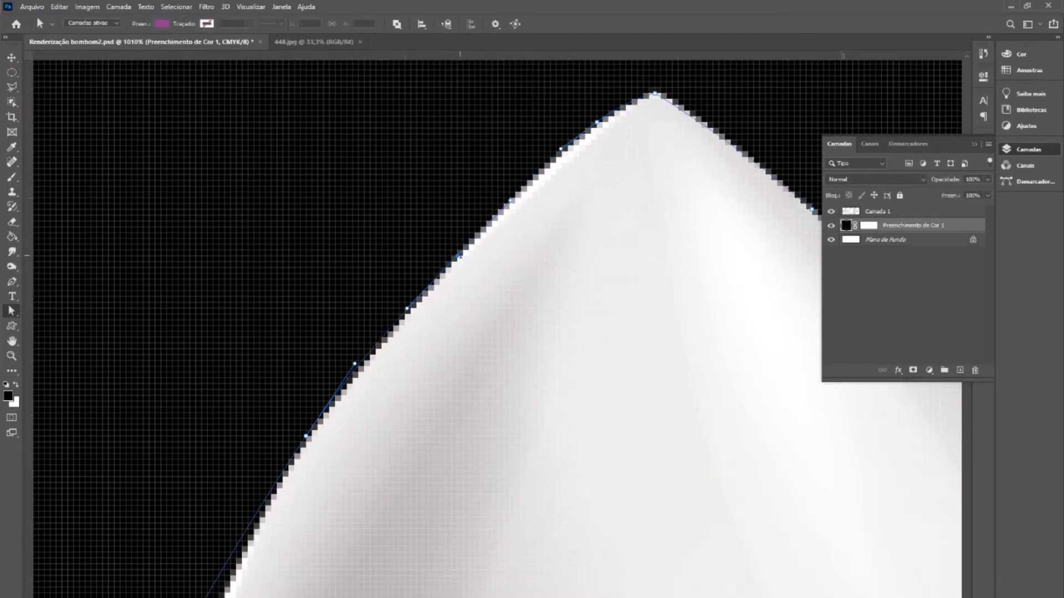
pyautogui.scroll(-1, 428, 329)
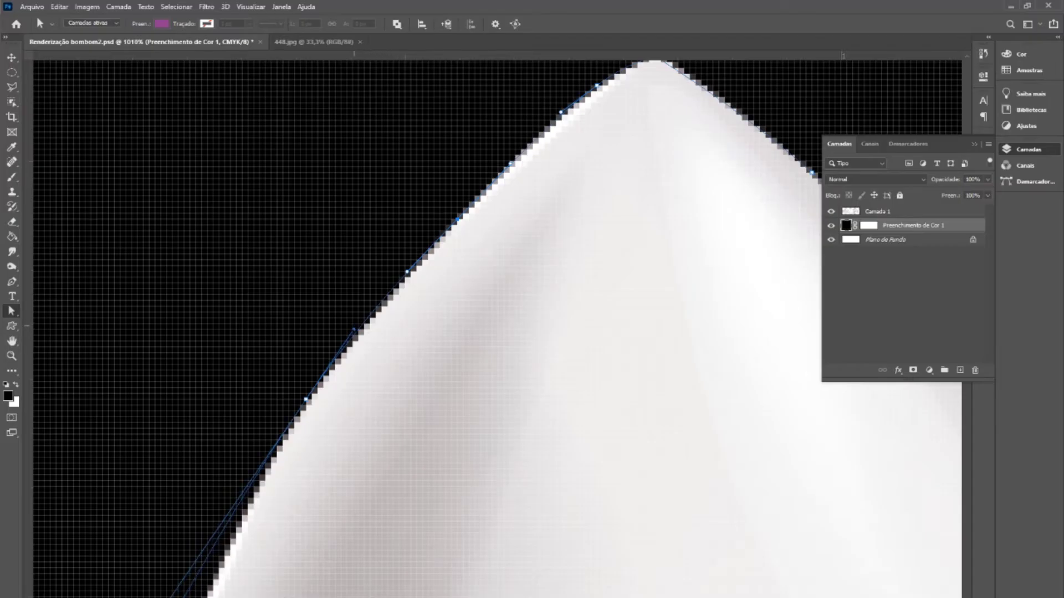
pyautogui.scroll(-5, 275, 421)
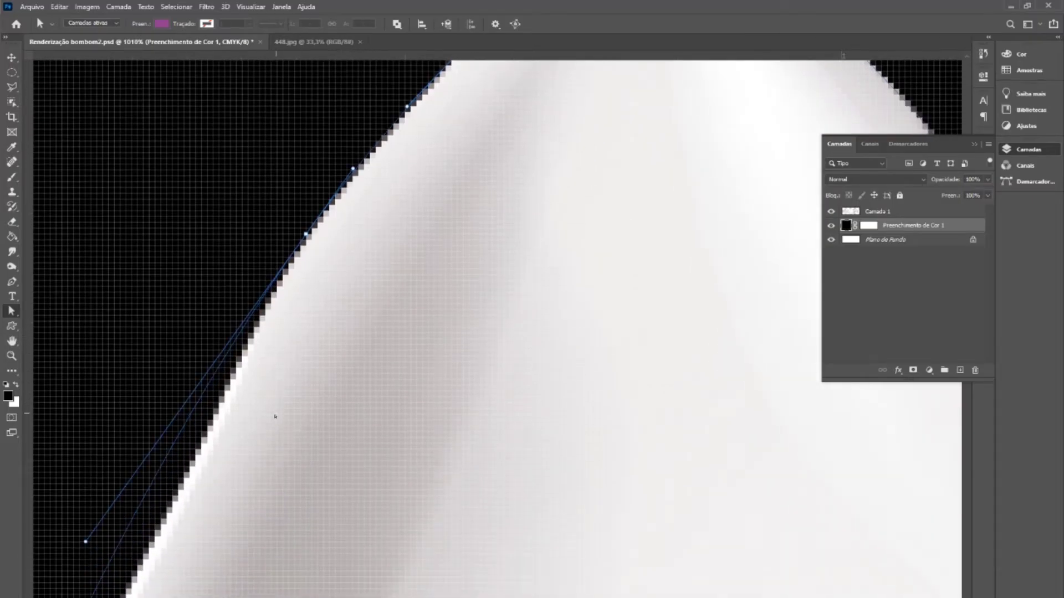
pyautogui.scroll(-1, 273, 419)
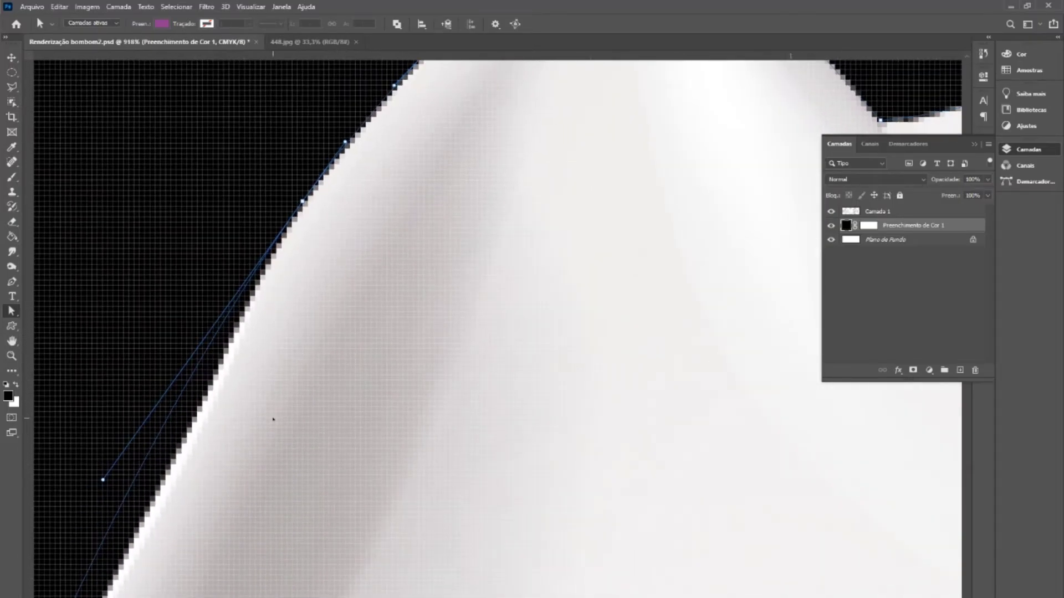
pyautogui.hscroll(-3, 274, 420)
# - Add an anchor on the lower edge segment and reshape its curve to match the edge
pyautogui.press('p')
pyautogui.moveTo(231, 479); pyautogui.dragTo(370, 287)
pyautogui.press('a')
pyautogui.moveTo(308, 379); pyautogui.dragTo(333, 400)
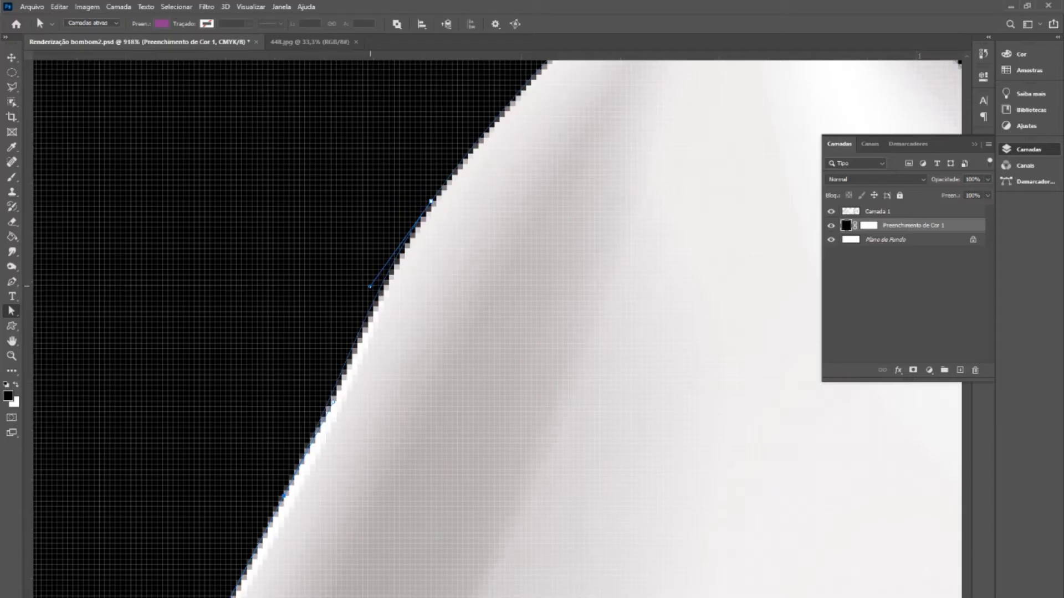
pyautogui.moveTo(370, 286)
pyautogui.mouseDown()
pyautogui.moveTo(358, 286)
pyautogui.moveTo(313, 198)
pyautogui.moveTo(334, 254)
pyautogui.moveTo(382, 289)
pyautogui.moveTo(390, 261)
pyautogui.moveTo(349, 154)
pyautogui.moveTo(380, 276)
pyautogui.moveTo(351, 218)
pyautogui.moveTo(372, 290)
pyautogui.mouseUp()
pyautogui.scroll(-5, 373, 290)
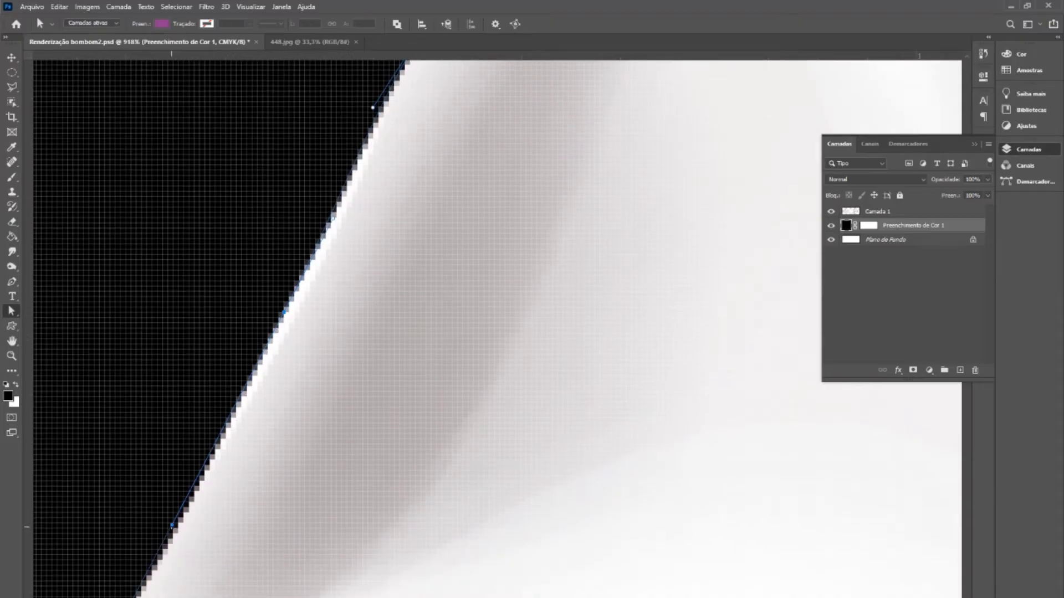
pyautogui.scroll(-3, 256, 403)
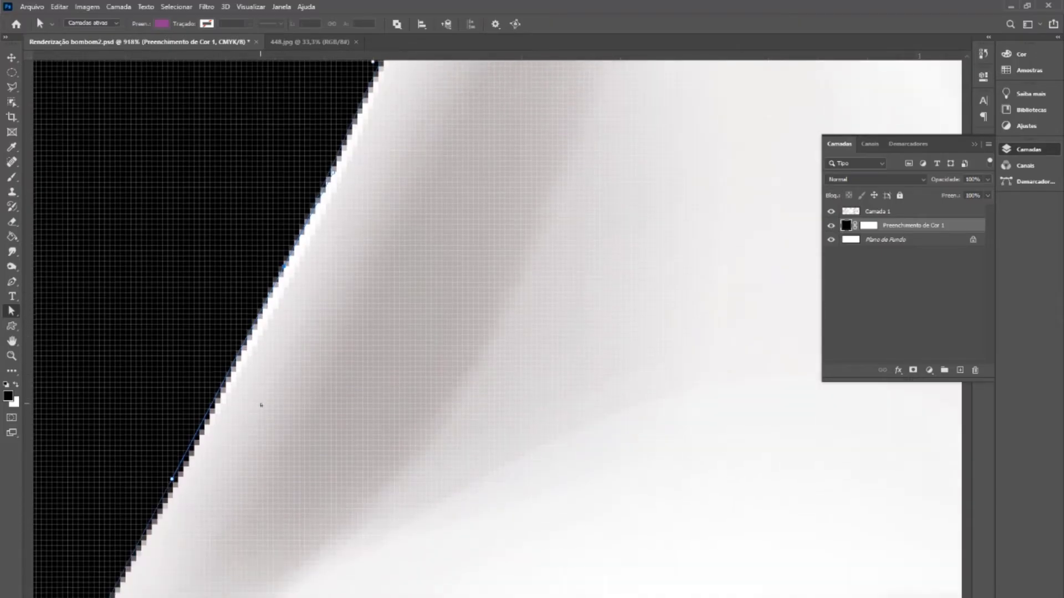
pyautogui.scroll(3, 270, 293)
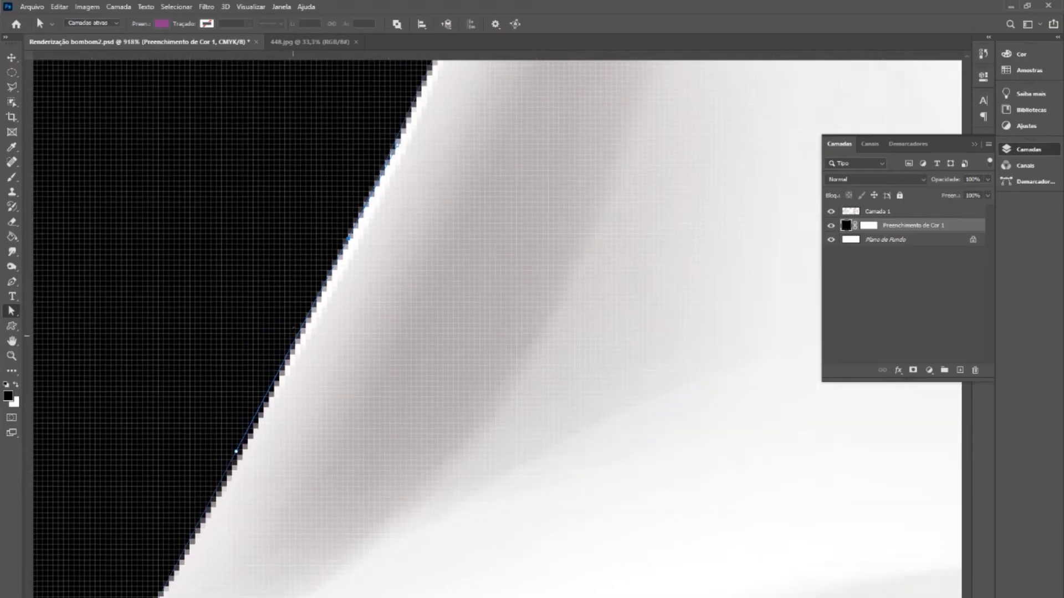
# - Add an anchor on the straight edge, undoing an unwanted curve change
pyautogui.press('p')
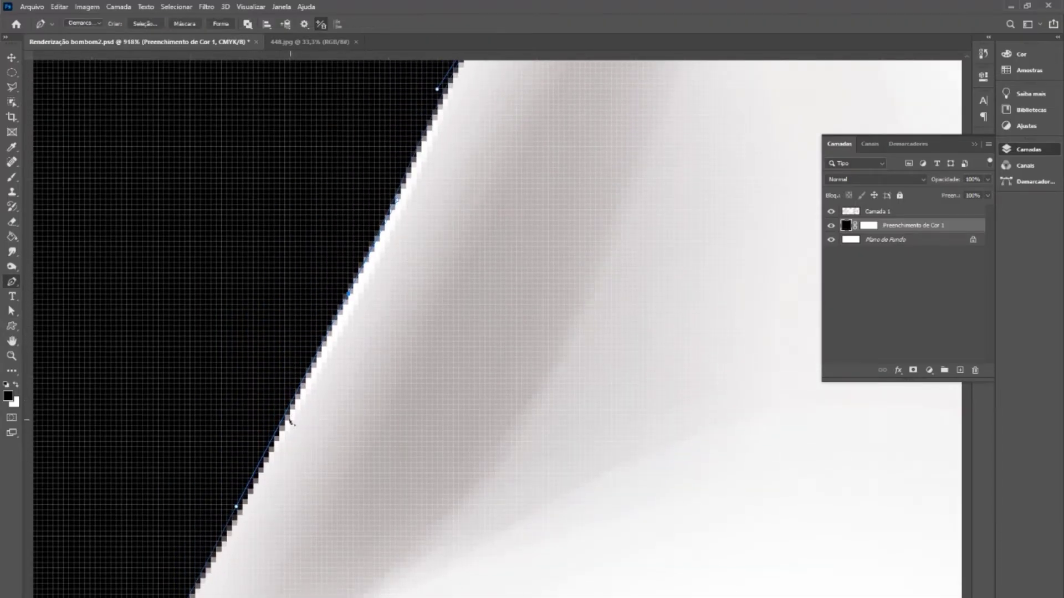
pyautogui.click(282, 420)
pyautogui.press('a')
pyautogui.moveTo(282, 420); pyautogui.dragTo(311, 589)
pyautogui.hotkey('ctrl', 'z')
pyautogui.scroll(-2, 266, 452)
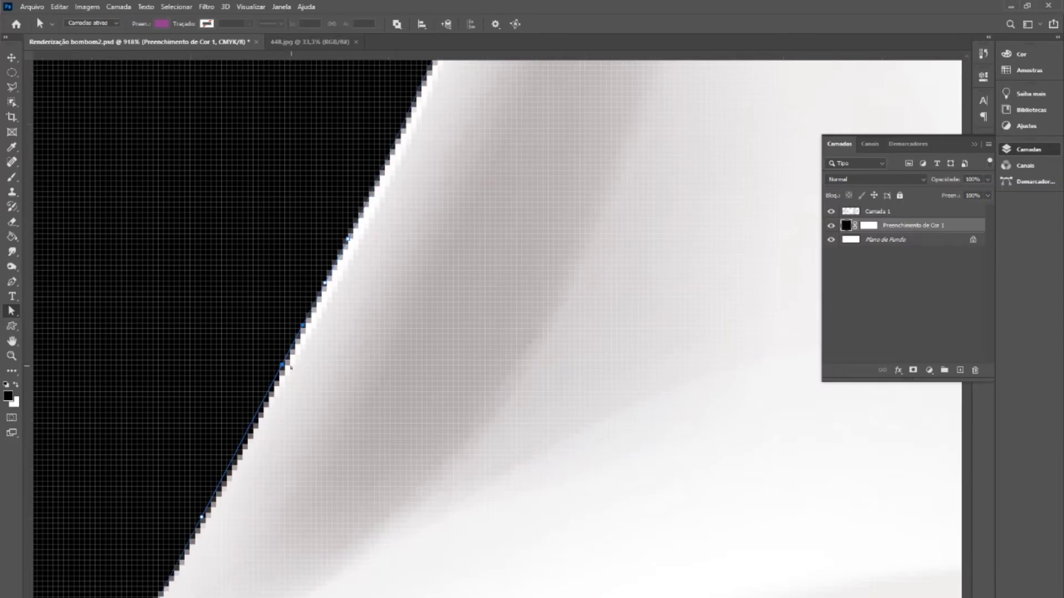
# - Nudge the lower anchors left and down onto the wrapper's black edge
pyautogui.moveTo(282, 364); pyautogui.dragTo(280, 371)
pyautogui.scroll(-6, 282, 371)
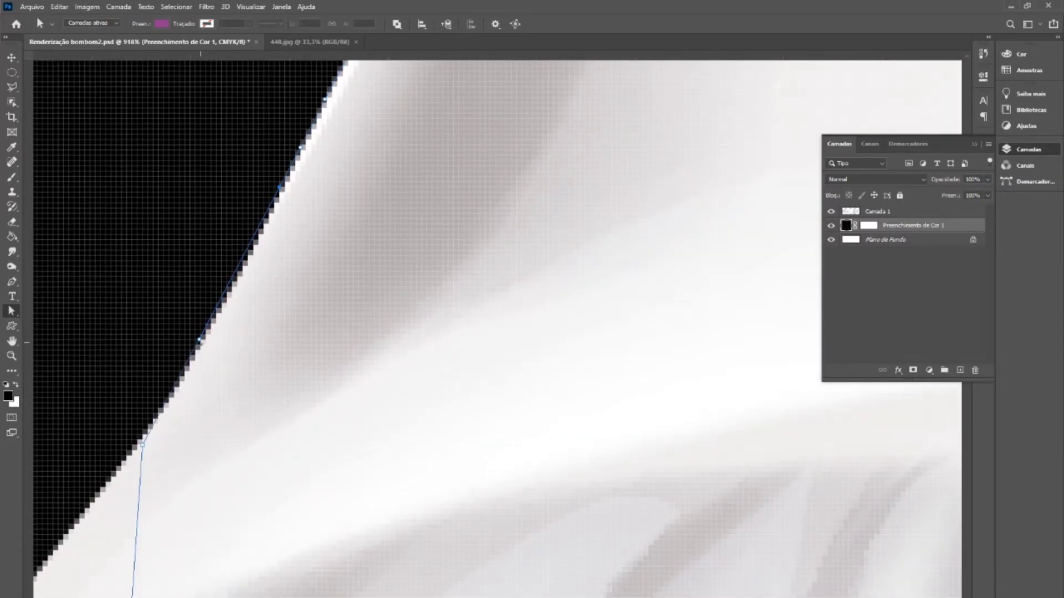
pyautogui.scroll(-1, 200, 340)
pyautogui.hscroll(-5, 260, 388)
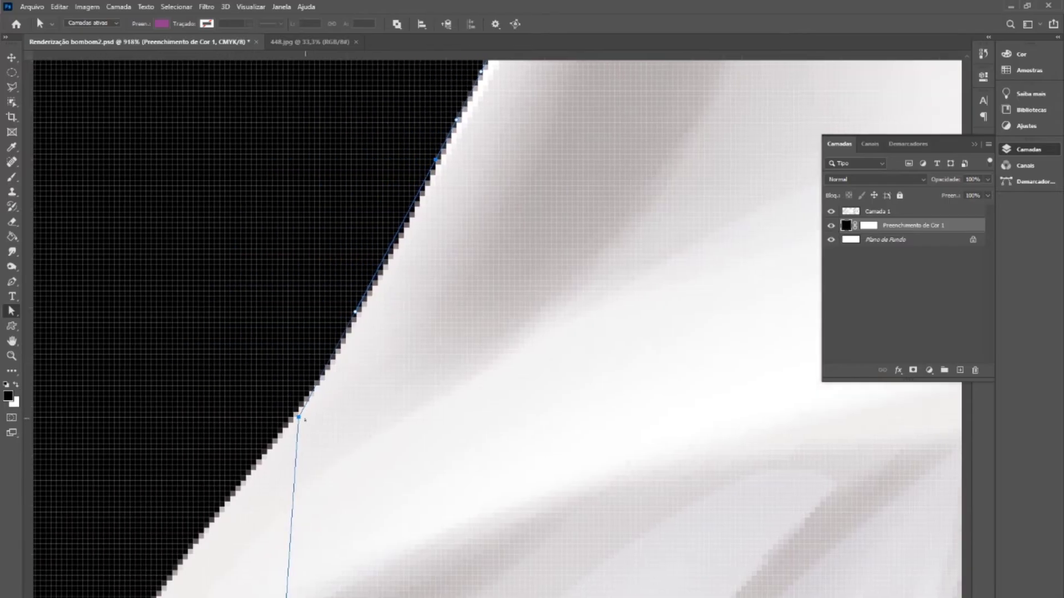
pyautogui.moveTo(299, 416); pyautogui.dragTo(293, 416)
pyautogui.scroll(-2, 329, 410)
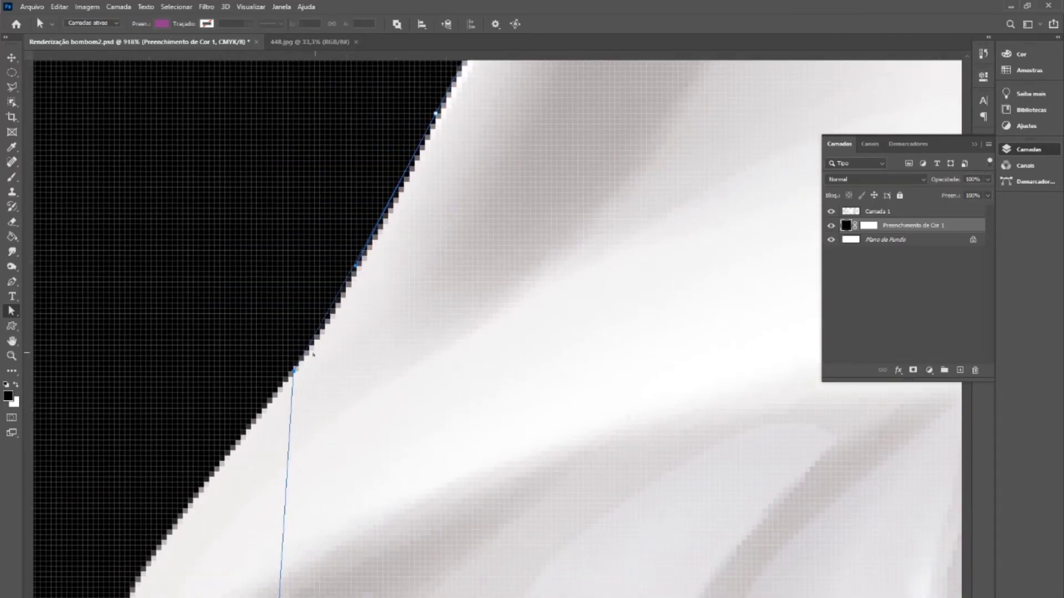
pyautogui.moveTo(355, 266); pyautogui.dragTo(358, 275)
pyautogui.hscroll(-5, 383, 336)
# - Move the anchors where the edge turns onto the black edge and tweak the curve
pyautogui.scroll(-15, 397, 316)
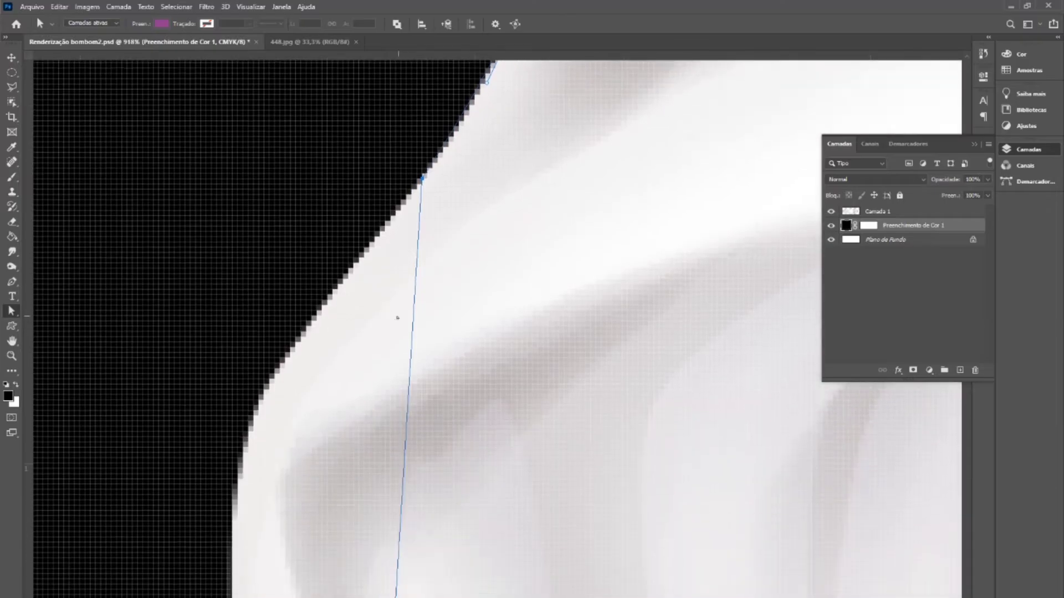
pyautogui.scroll(-1, 411, 348)
pyautogui.click(396, 400)
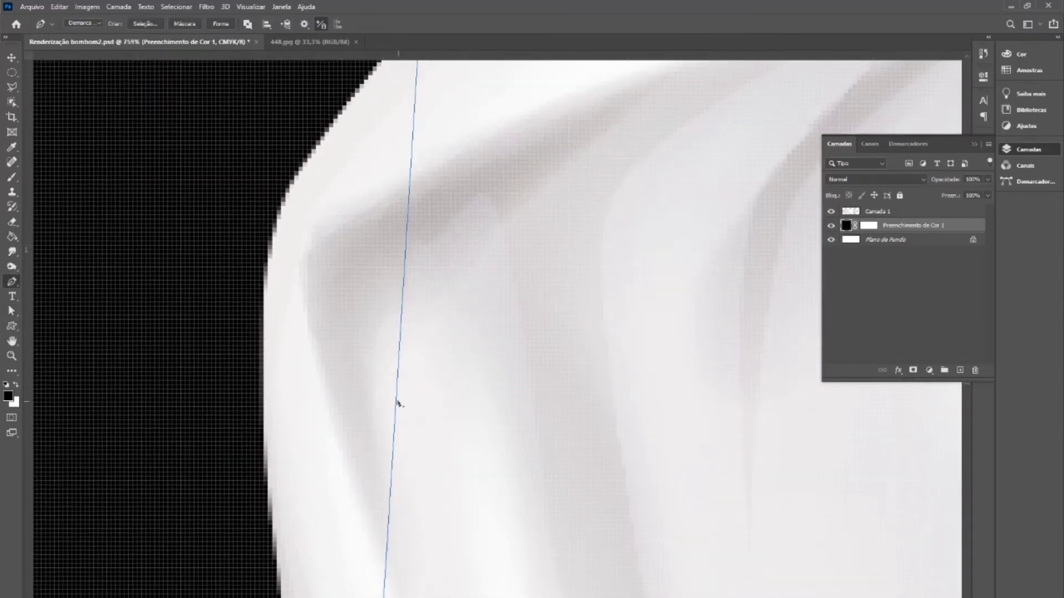
pyautogui.moveTo(395, 400); pyautogui.dragTo(264, 389)
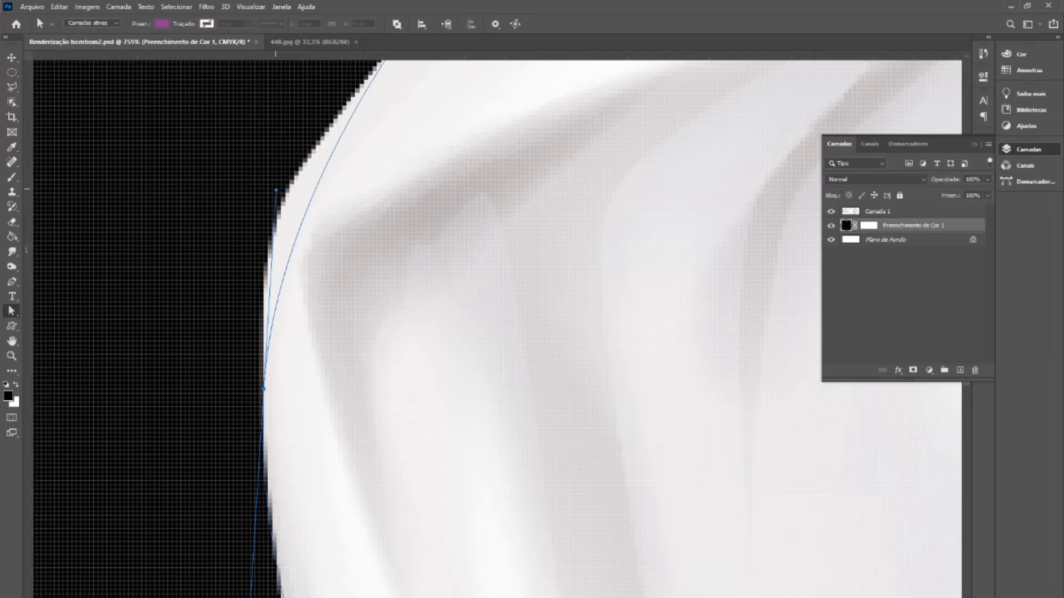
pyautogui.moveTo(276, 190); pyautogui.dragTo(233, 162)
pyautogui.scroll(5, 266, 160)
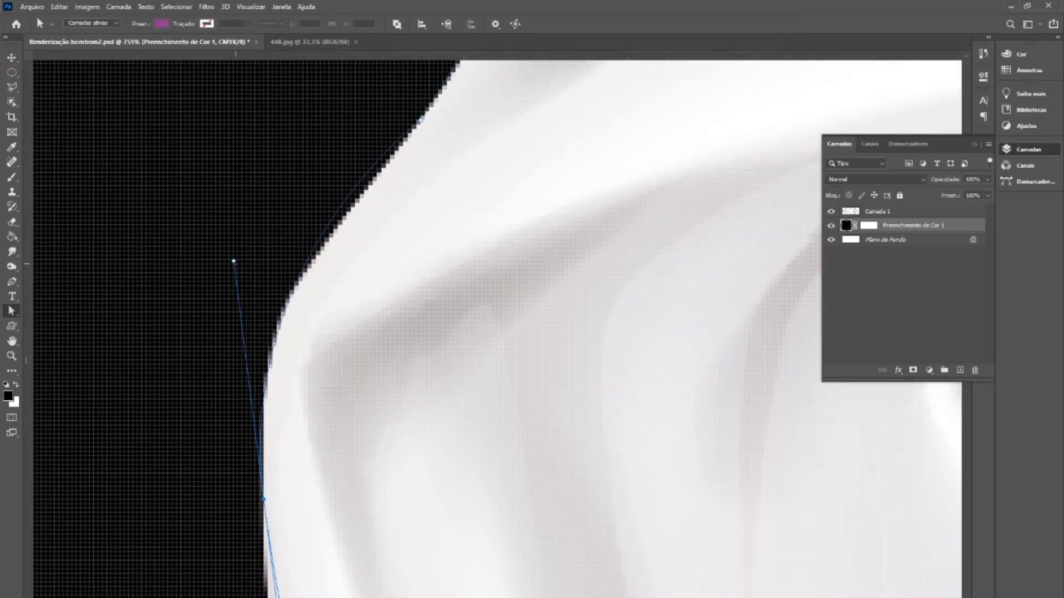
pyautogui.moveTo(233, 261); pyautogui.dragTo(233, 252)
# - Add an anchor on the curved segment and shape its curve to hug the edge
pyautogui.press('p')
pyautogui.click(287, 302)
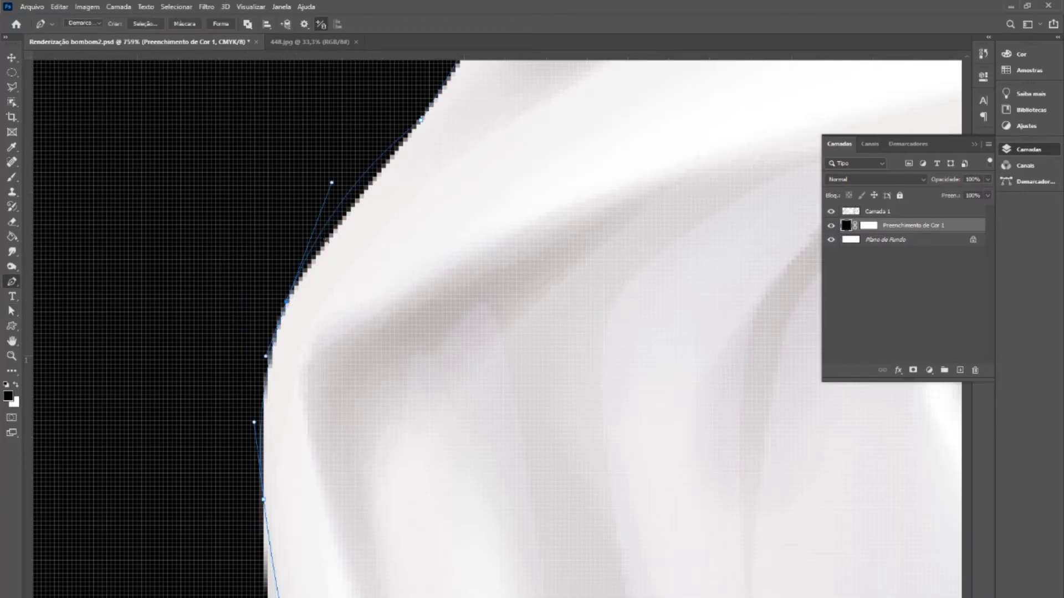
pyautogui.moveTo(331, 182); pyautogui.dragTo(304, 254)
pyautogui.press('a')
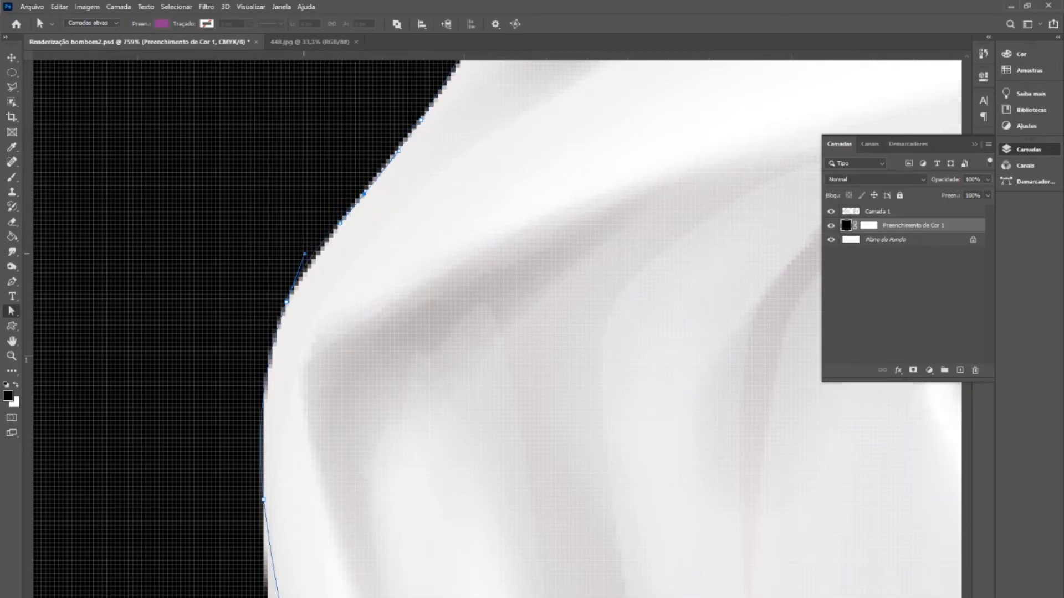
pyautogui.moveTo(305, 254); pyautogui.dragTo(301, 266)
pyautogui.scroll(-3, 299, 359)
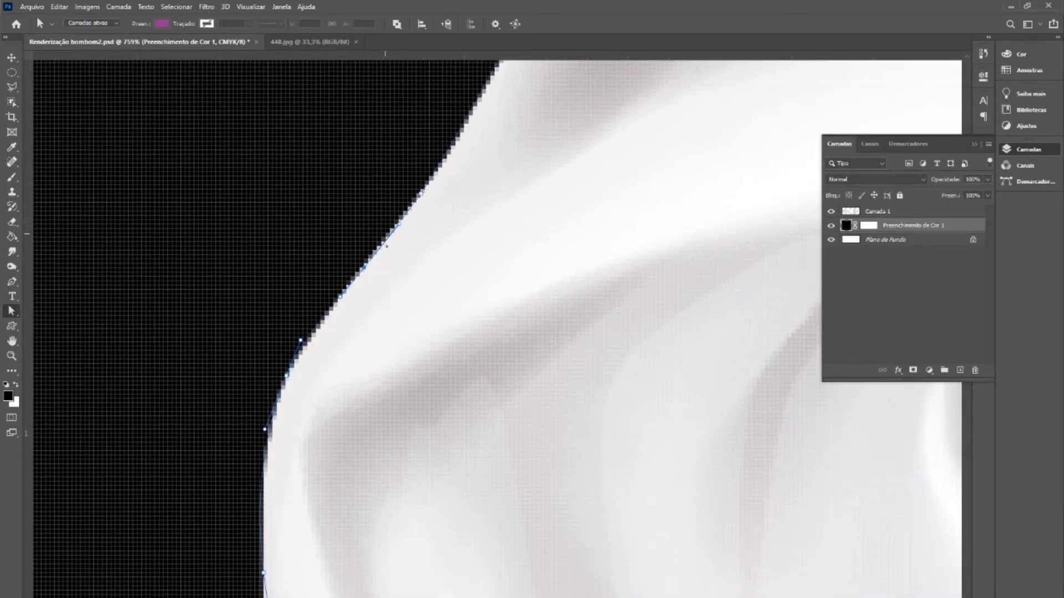
pyautogui.scroll(4, 300, 359)
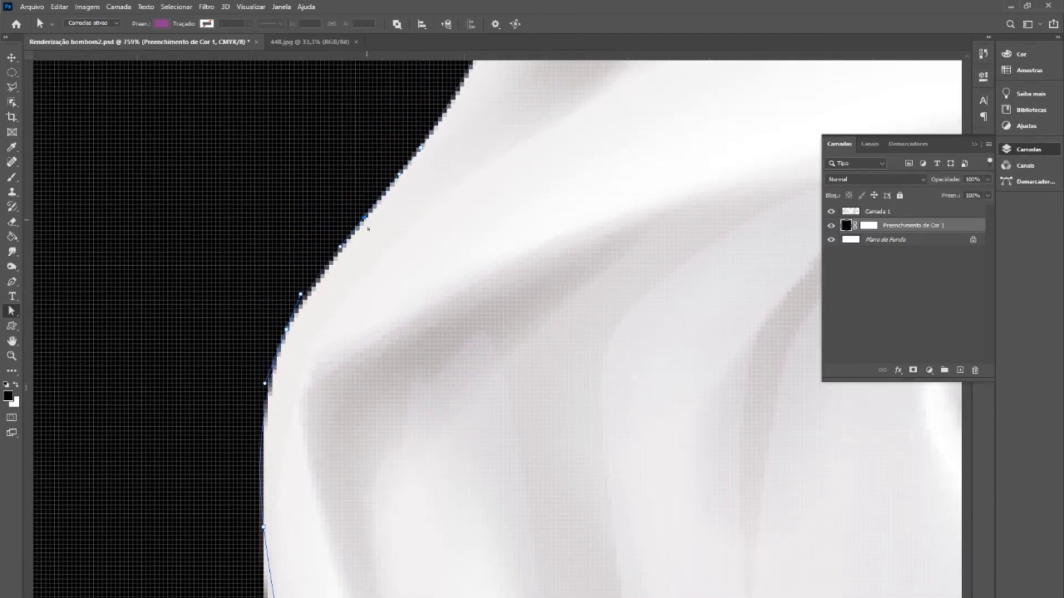
pyautogui.scroll(-10, 367, 228)
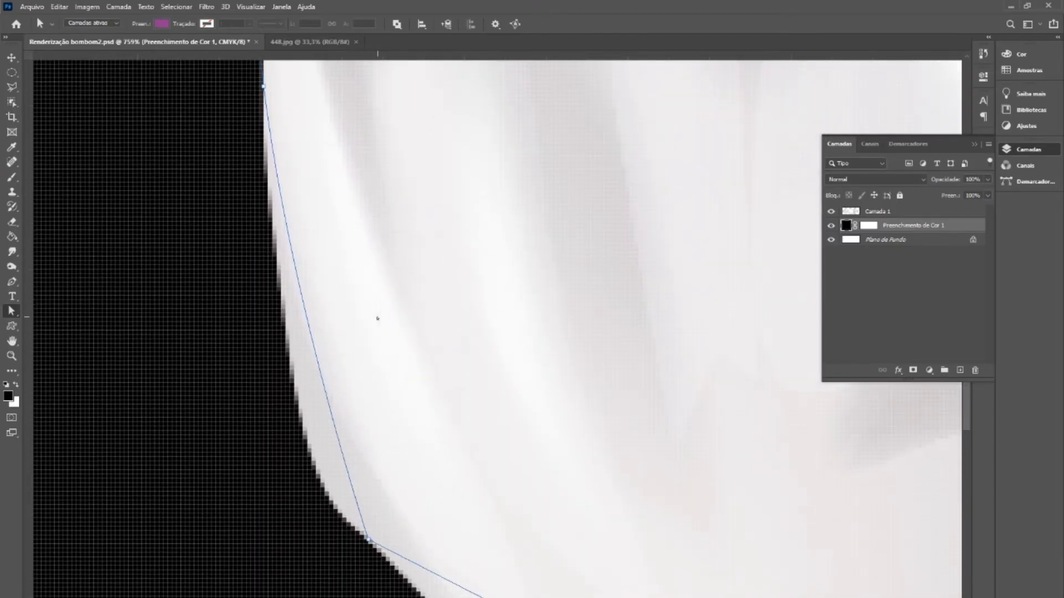
# - Add an anchor on the lower segment, reshape the curve, and delete an unneeded upper anchor
pyautogui.press('p')
pyautogui.click(344, 457)
pyautogui.press('a')
pyautogui.moveTo(344, 457); pyautogui.dragTo(311, 460)
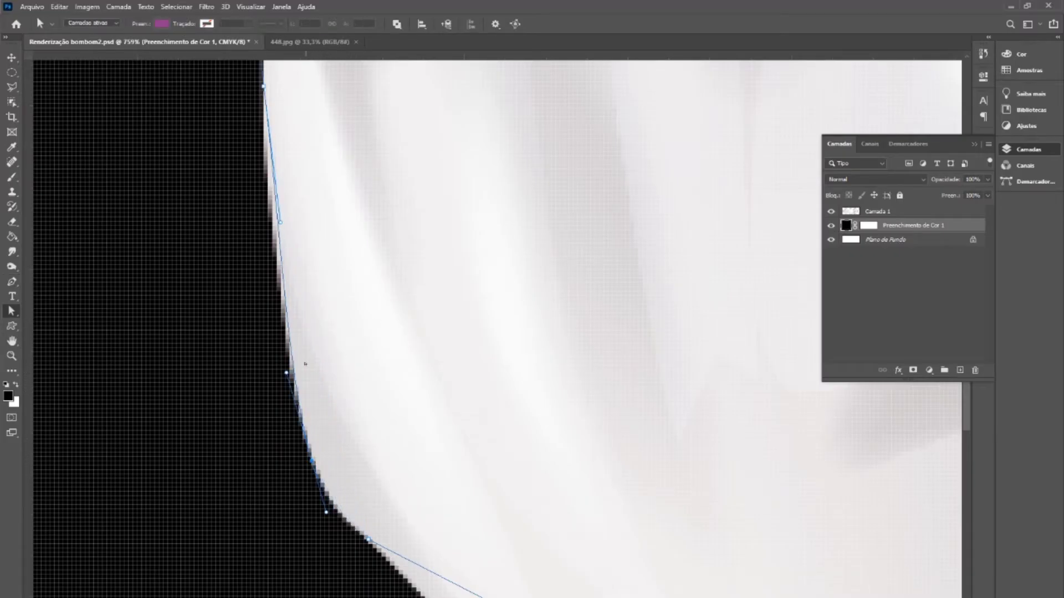
pyautogui.moveTo(286, 373); pyautogui.dragTo(276, 360)
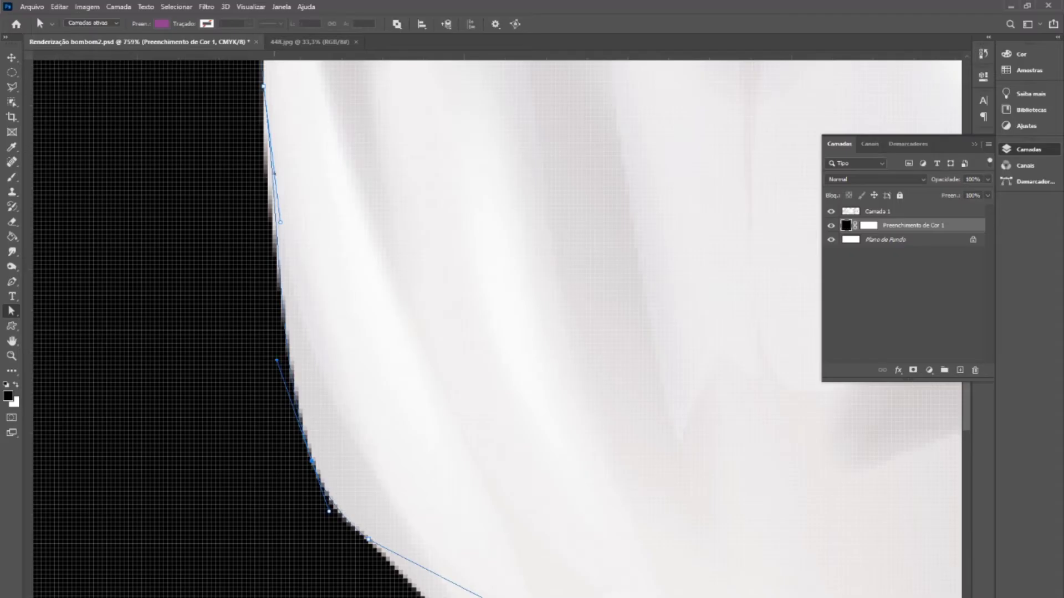
pyautogui.click(280, 223)
pyautogui.press('Delete')
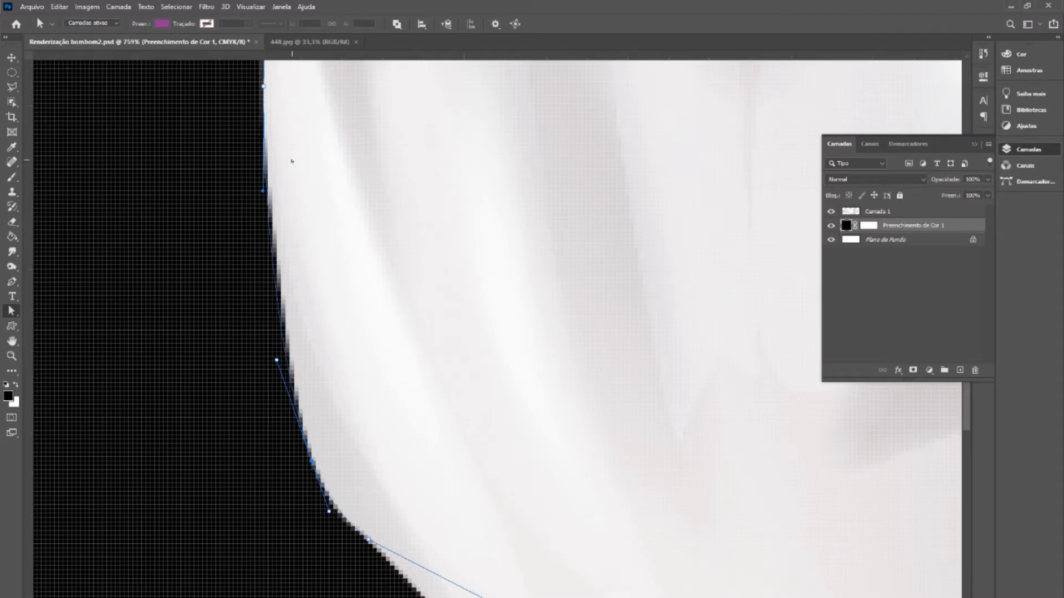
# - Add an anchor on the long straight segment and curve it along the wrapper's bottom edge
pyautogui.scroll(2, 294, 155)
pyautogui.scroll(-6, 297, 143)
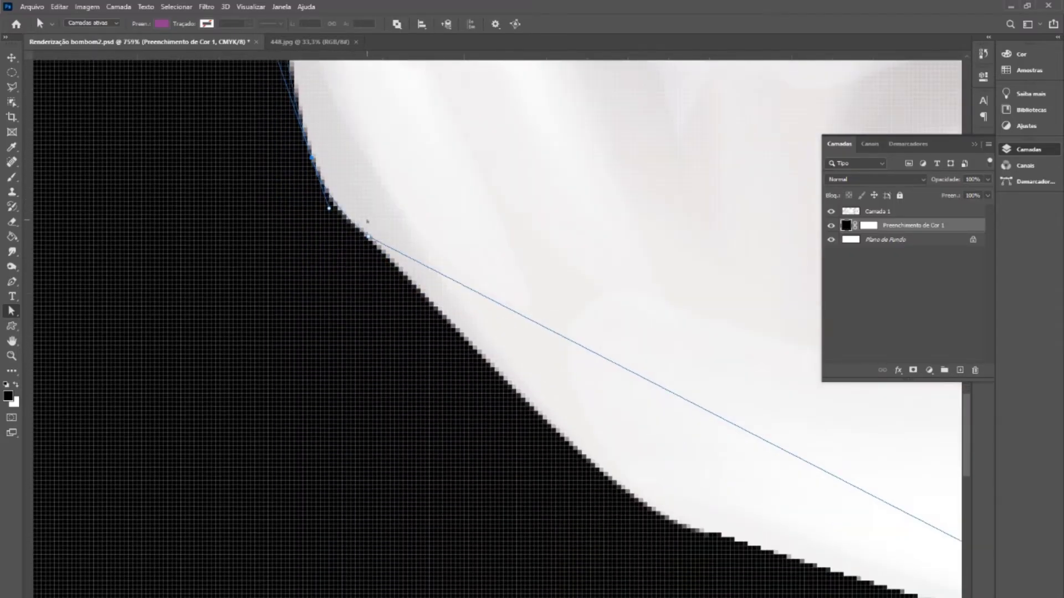
pyautogui.hscroll(4, 367, 221)
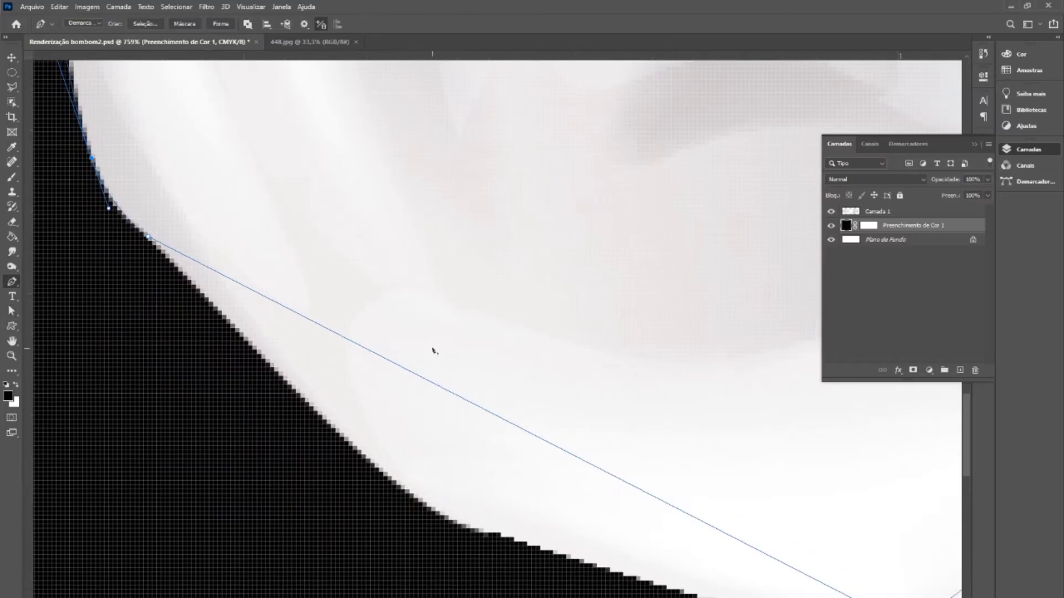
pyautogui.click(500, 418)
pyautogui.moveTo(499, 418); pyautogui.dragTo(465, 525)
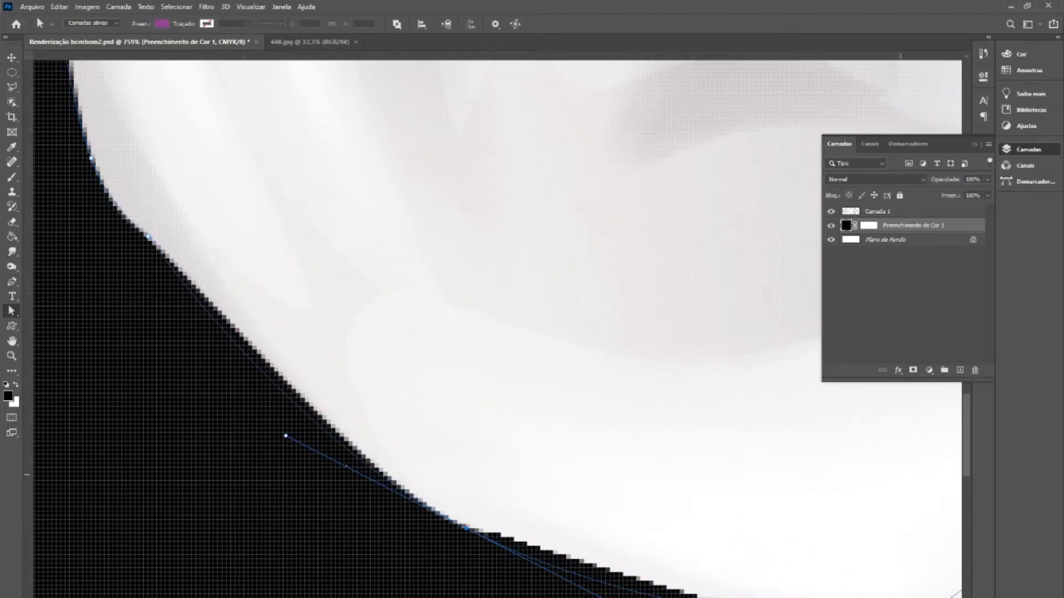
pyautogui.moveTo(285, 436); pyautogui.dragTo(321, 451)
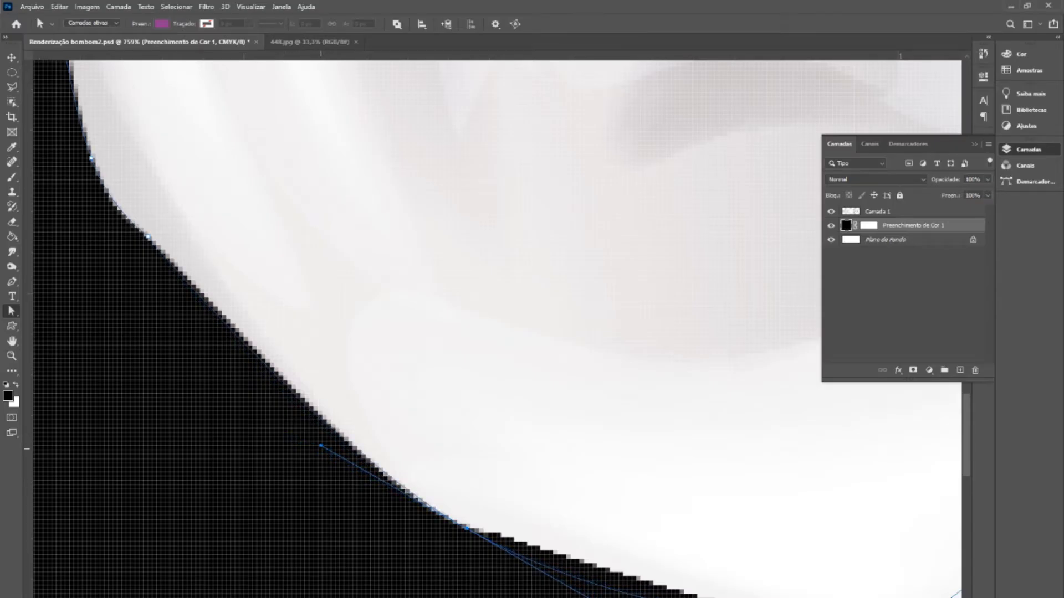
pyautogui.hscroll(5, 434, 447)
# - Fit the path to the bottom dip by adding two anchors and reshaping the curve along the edge
pyautogui.scroll(-5, 471, 455)
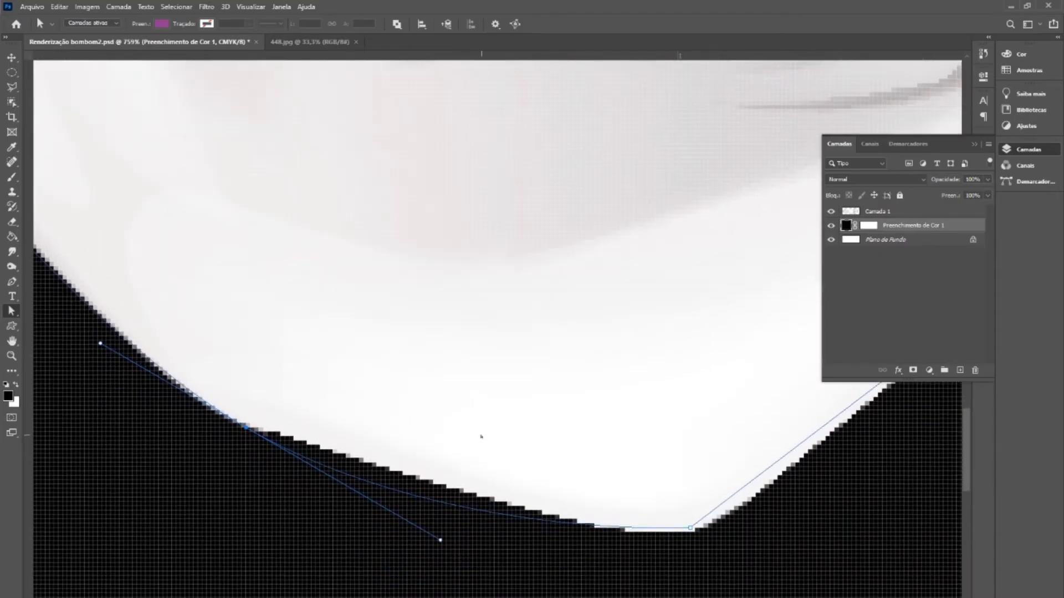
pyautogui.scroll(-1, 687, 410)
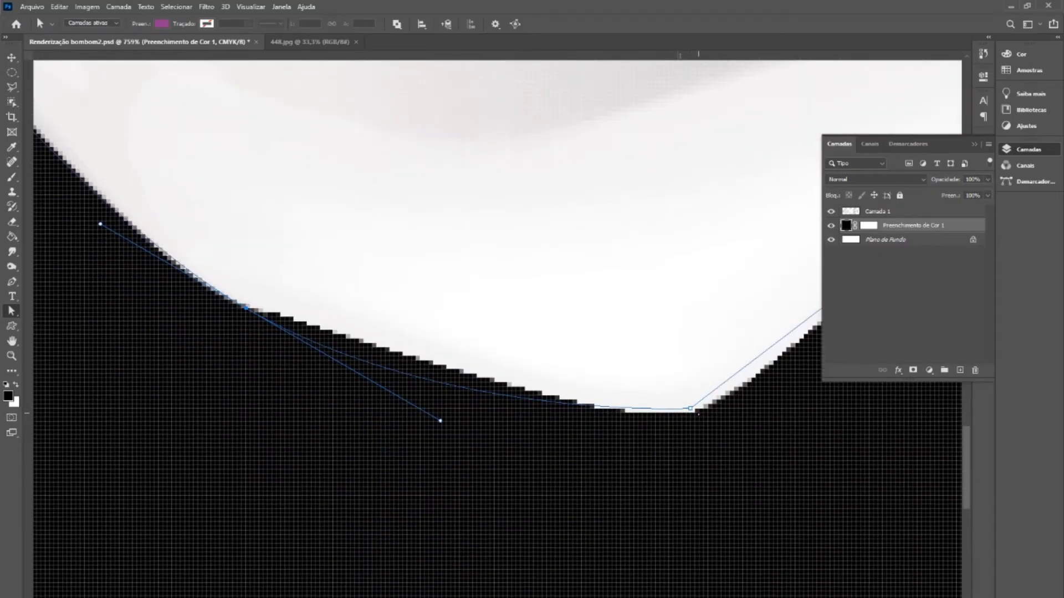
pyautogui.moveTo(691, 409); pyautogui.dragTo(696, 412)
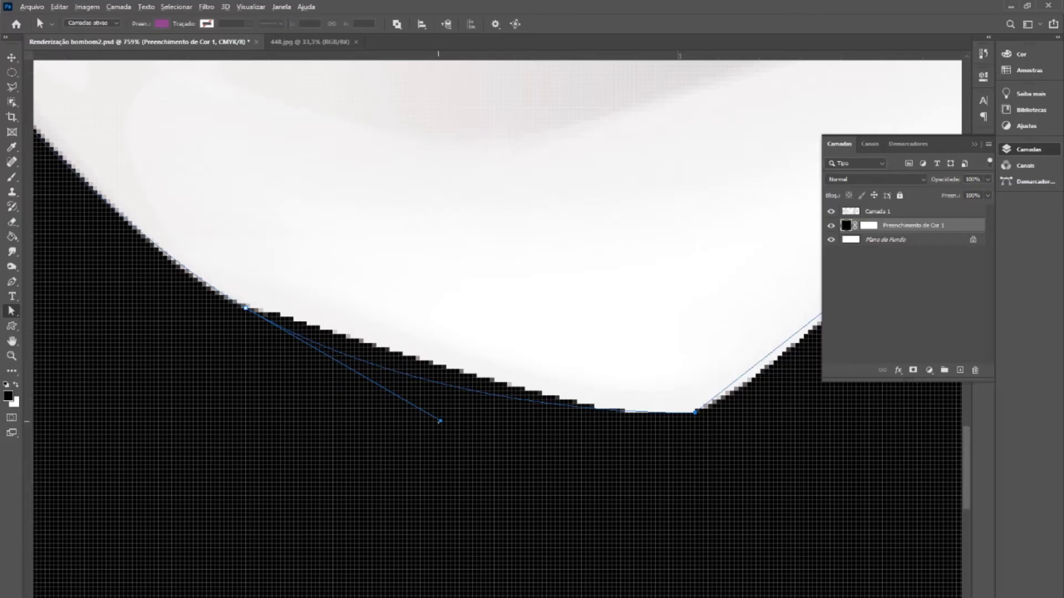
pyautogui.moveTo(440, 421); pyautogui.dragTo(495, 429)
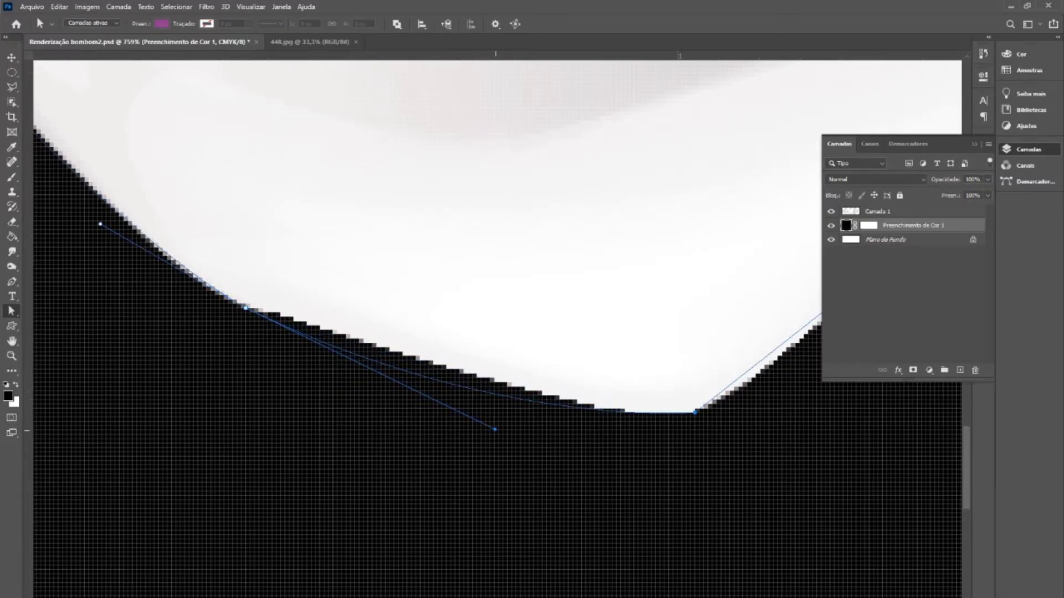
pyautogui.press('p')
pyautogui.click(598, 410)
pyautogui.click(407, 372)
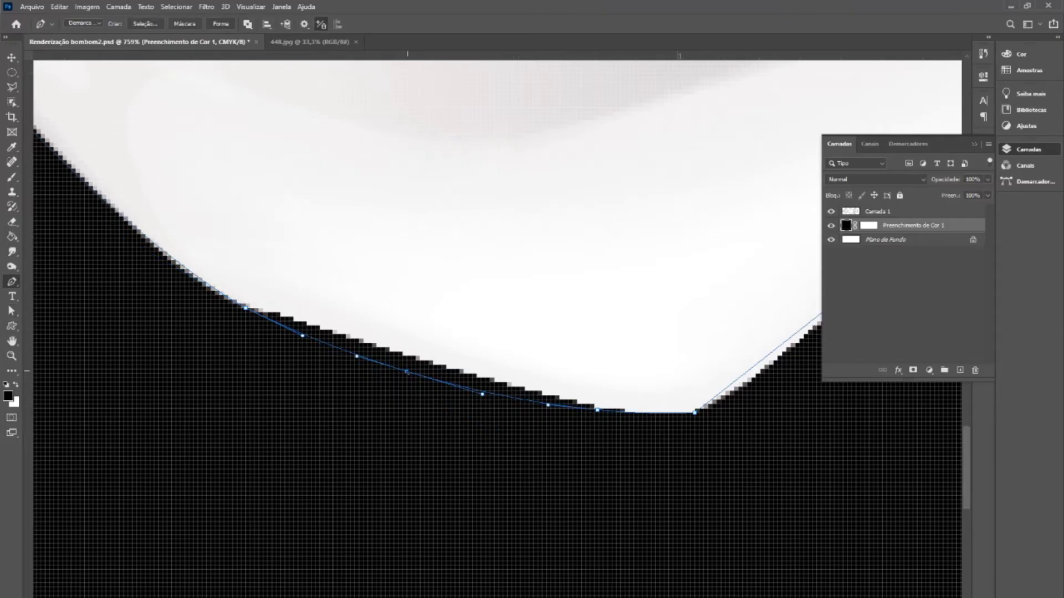
pyautogui.press('a')
pyautogui.moveTo(407, 372); pyautogui.dragTo(406, 355)
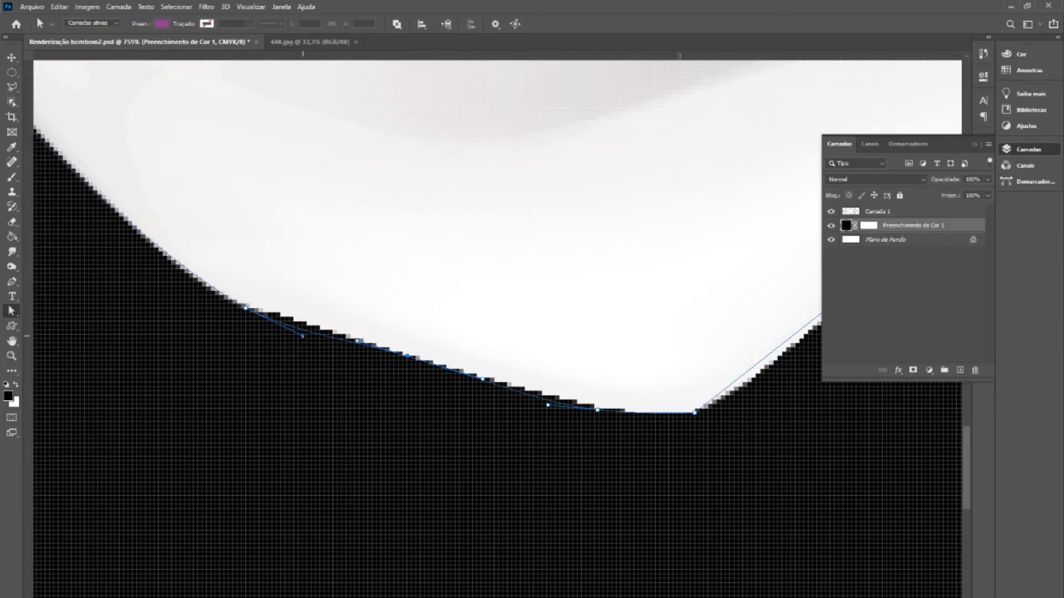
pyautogui.moveTo(302, 335); pyautogui.dragTo(271, 313)
pyautogui.click(597, 410)
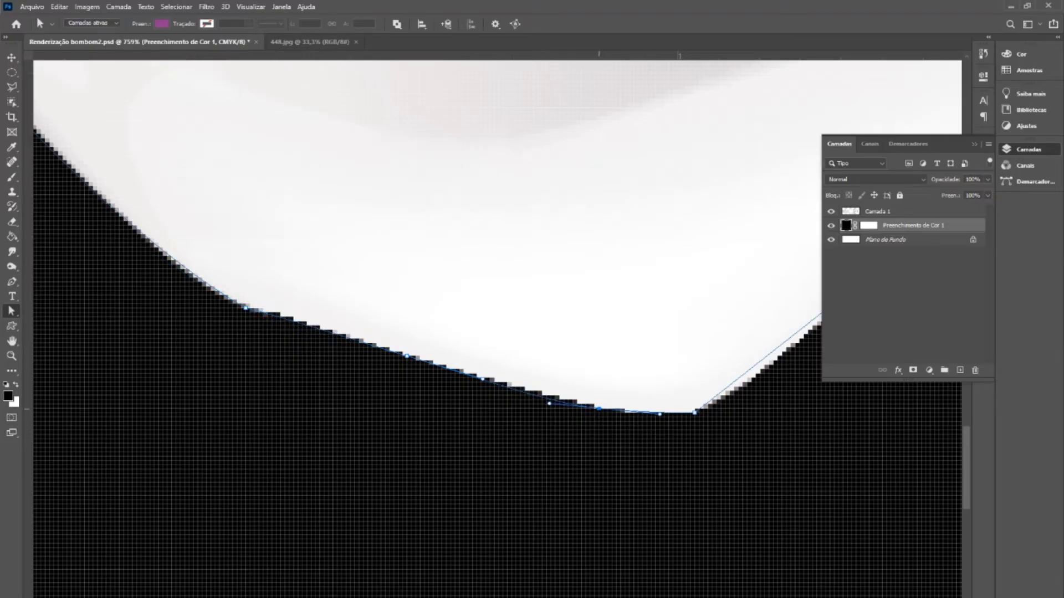
# - Add an anchor on the rising-edge segment and move it down onto the wrapper edge
pyautogui.scroll(-5, 666, 396)
pyautogui.moveTo(666, 396); pyautogui.dragTo(429, 396)
pyautogui.scroll(5, 429, 396)
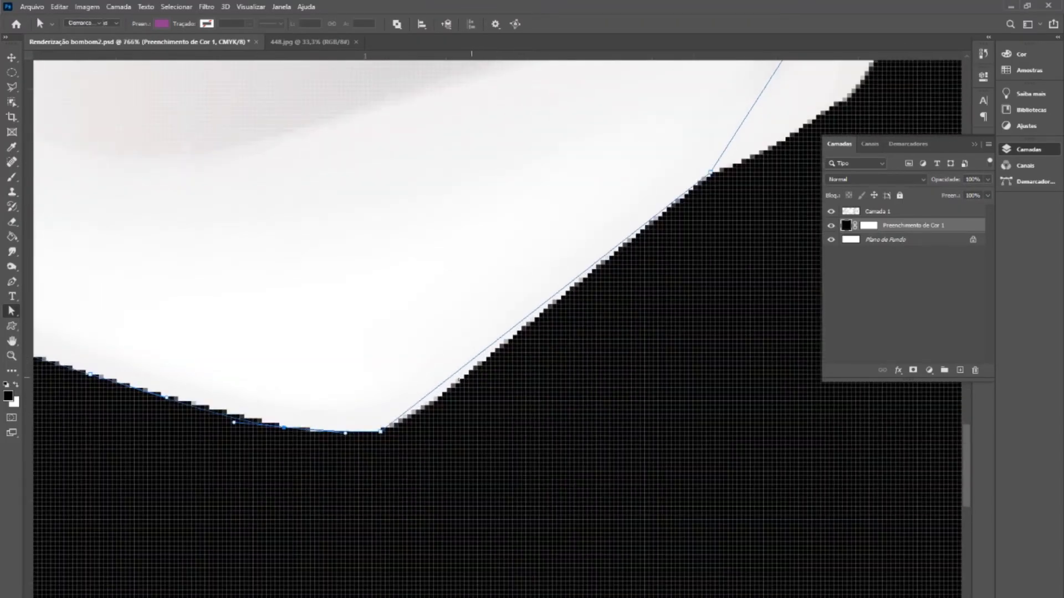
pyautogui.press('p')
pyautogui.click(459, 369)
pyautogui.press('a')
pyautogui.moveTo(459, 369); pyautogui.dragTo(464, 378)
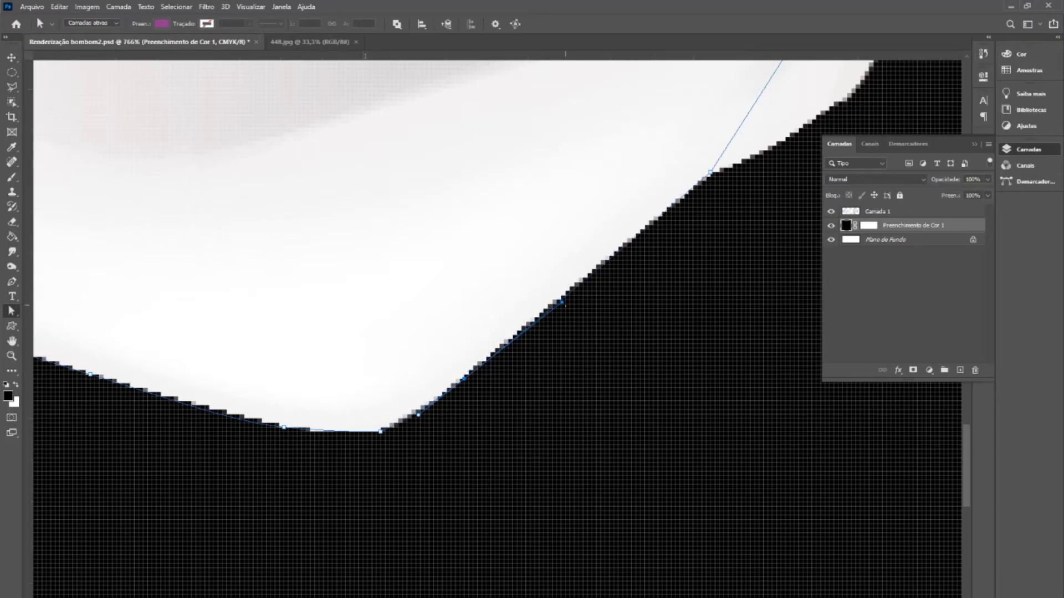
# - Bend the rising segments to follow the black edge, ending in a sharp corner at the fold
pyautogui.scroll(2, 667, 244)
pyautogui.hscroll(5, 664, 238)
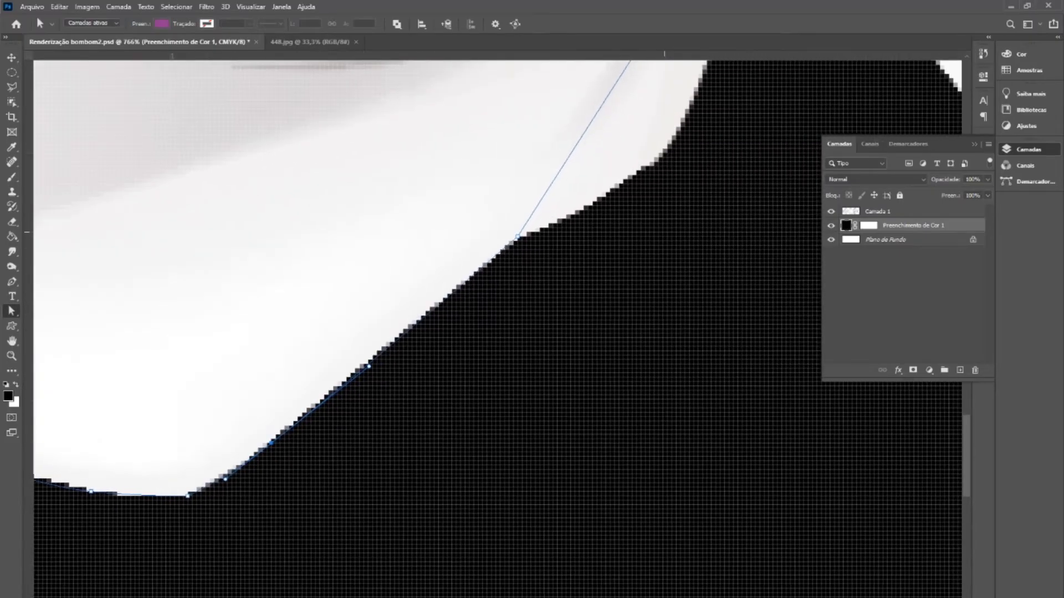
pyautogui.scroll(6, 659, 232)
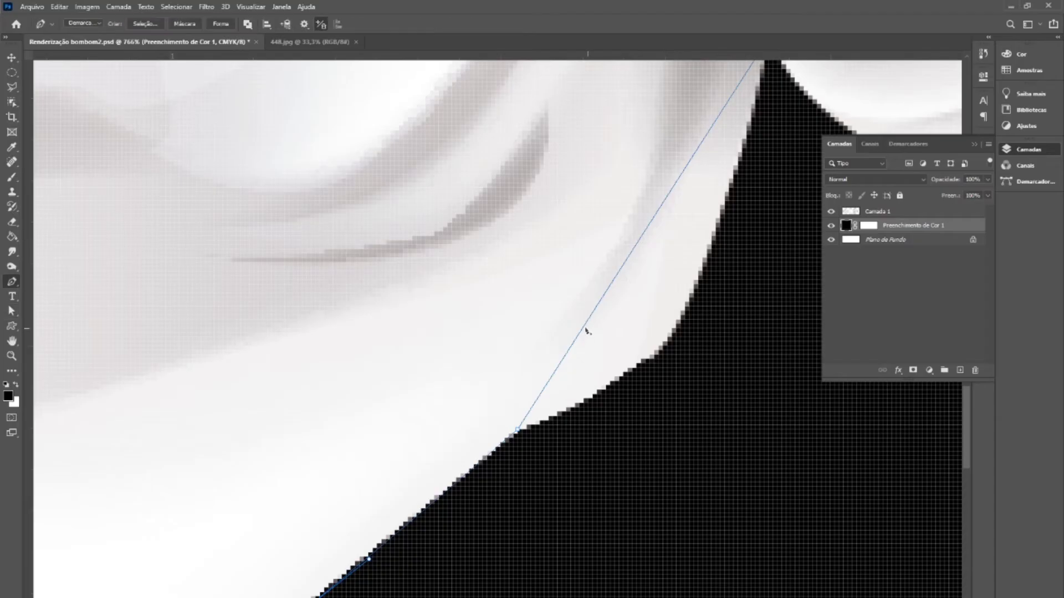
pyautogui.moveTo(580, 332); pyautogui.dragTo(640, 360)
pyautogui.moveTo(714, 243); pyautogui.dragTo(735, 258)
pyautogui.scroll(2, 645, 337)
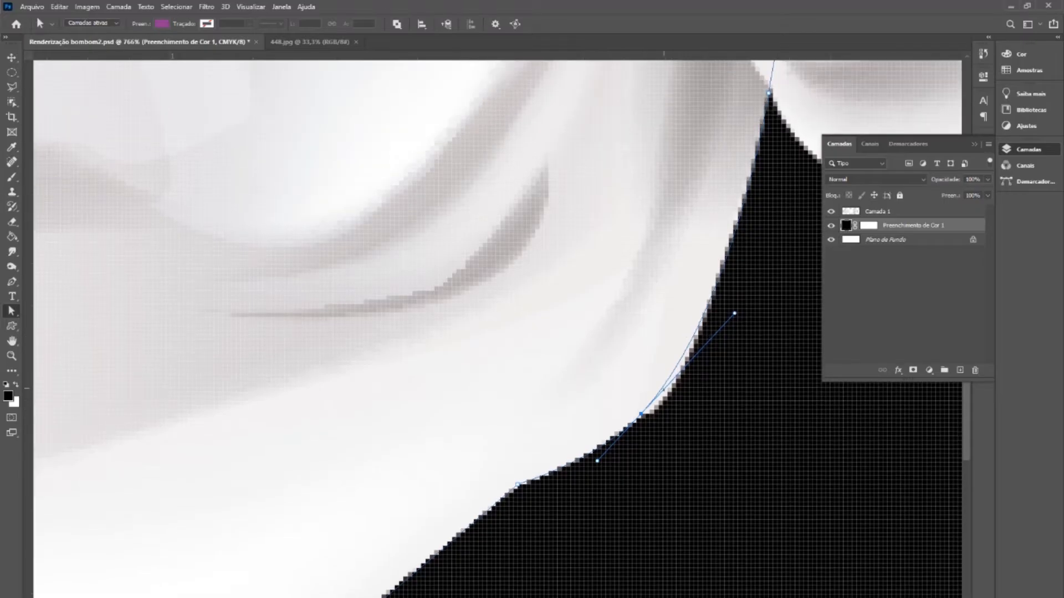
pyautogui.press('Down')
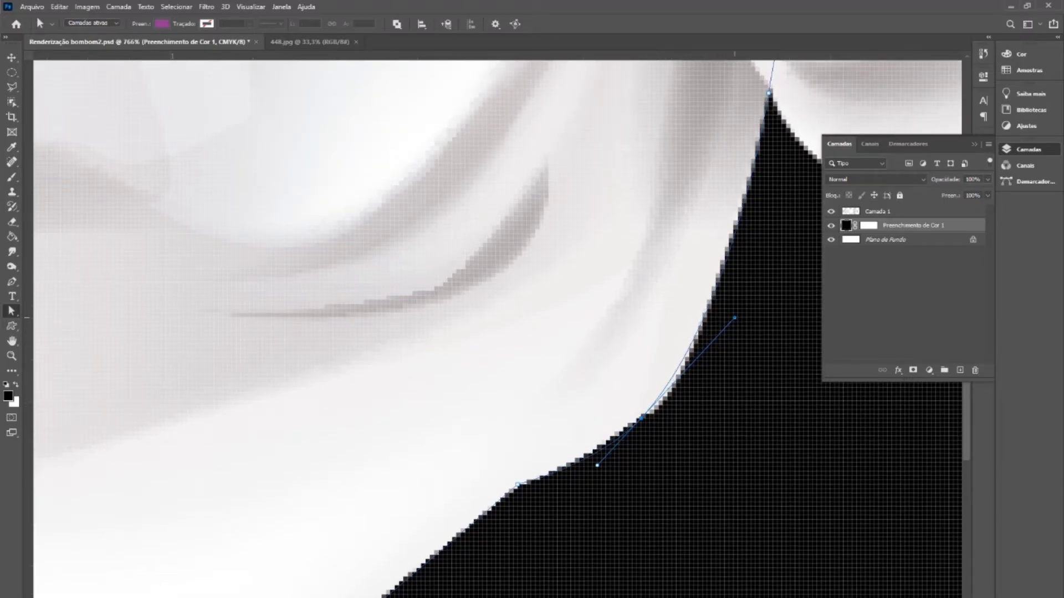
pyautogui.moveTo(735, 317); pyautogui.dragTo(704, 403)
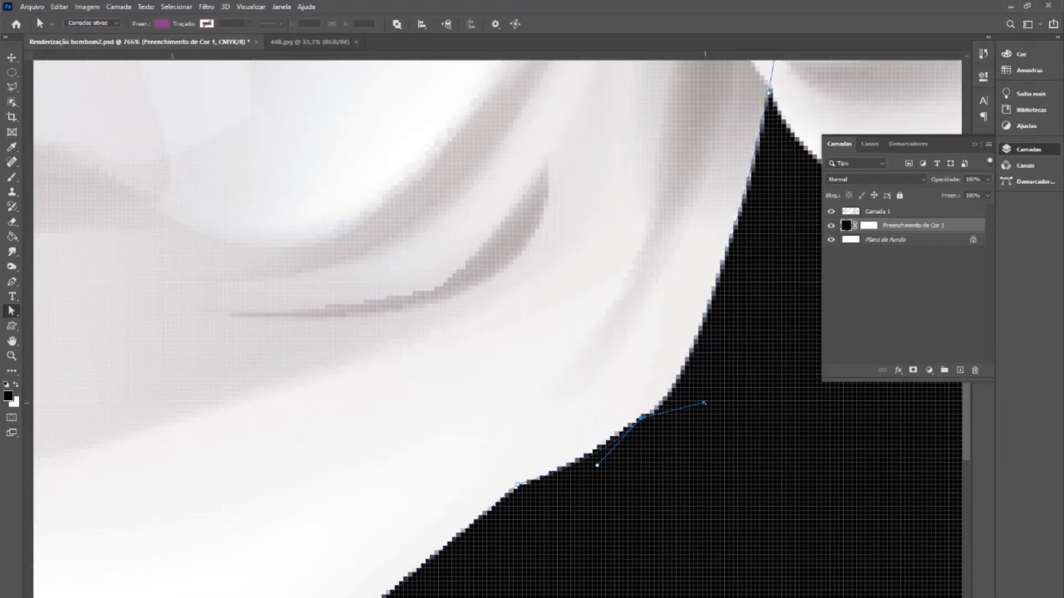
pyautogui.moveTo(703, 403); pyautogui.dragTo(641, 417)
# - Curve the straight segment at the centre knot and tighten the lower fold with a new anchor
pyautogui.scroll(-5, 653, 277)
pyautogui.scroll(4, 659, 280)
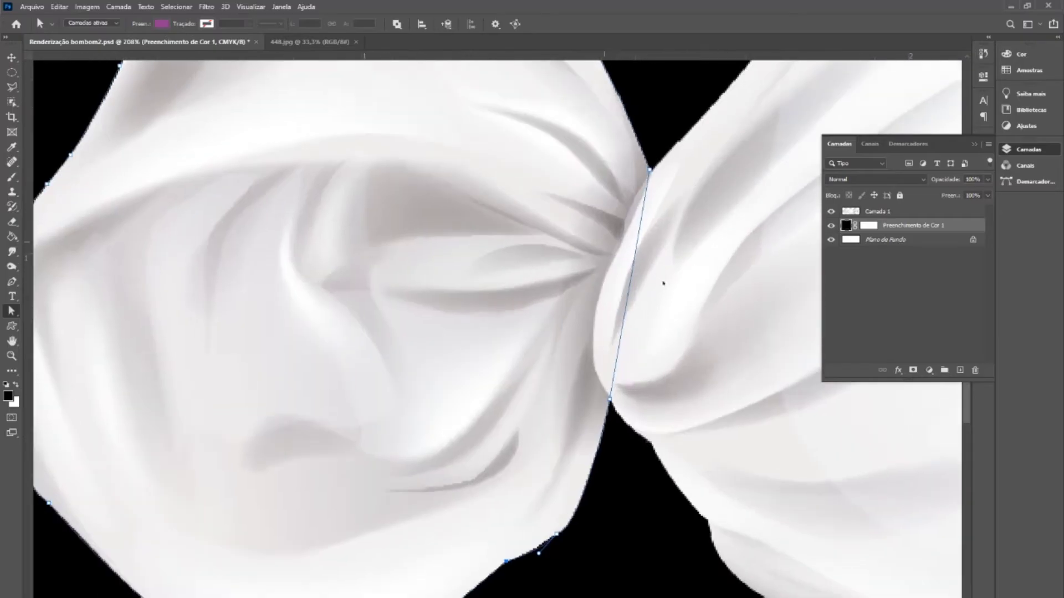
pyautogui.scroll(2, 652, 272)
pyautogui.press('p')
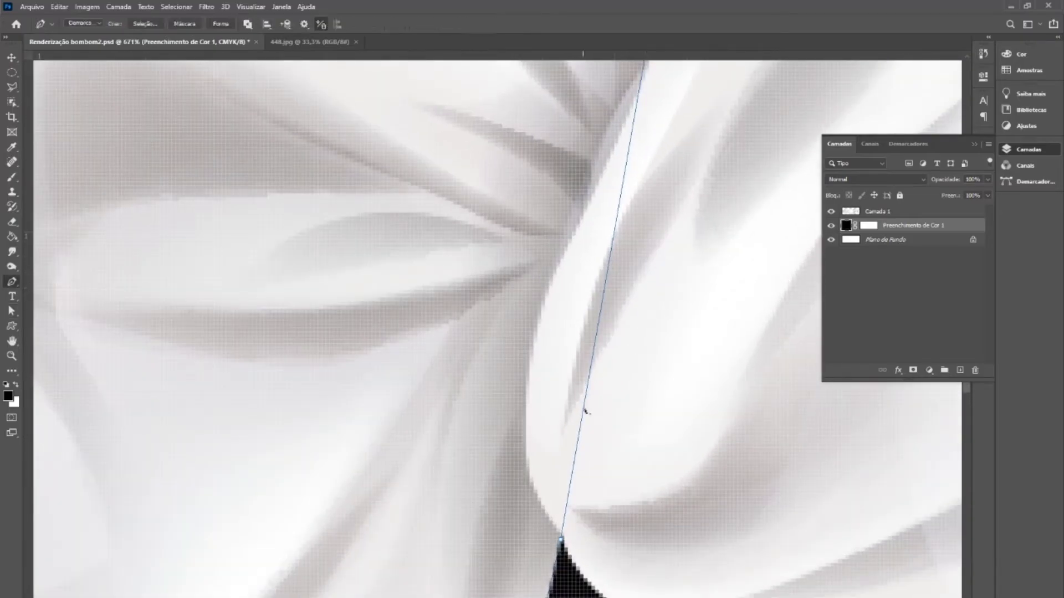
pyautogui.press('a')
pyautogui.moveTo(561, 538); pyautogui.dragTo(564, 536)
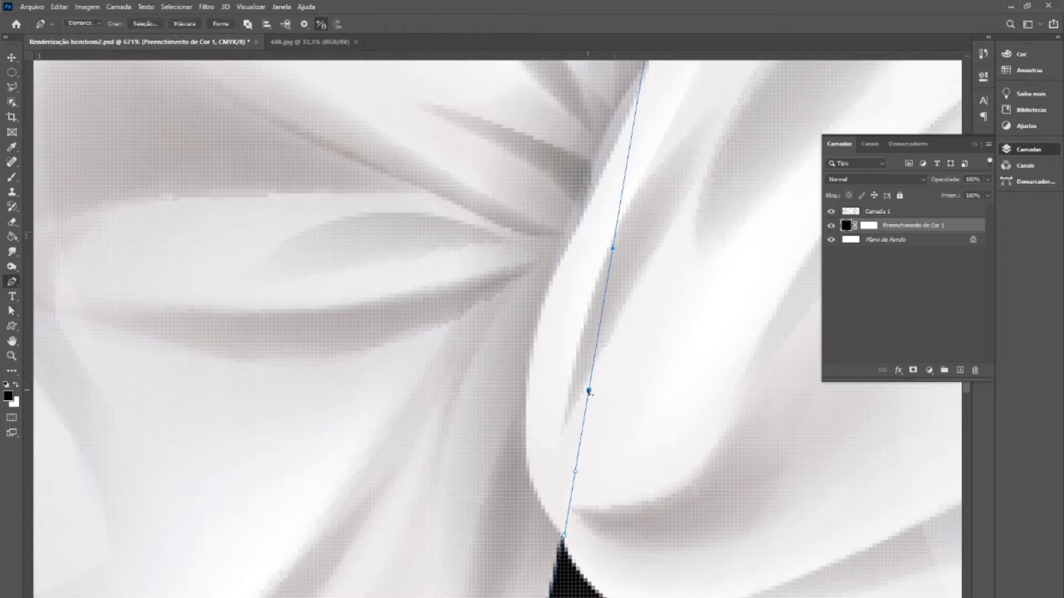
pyautogui.moveTo(589, 388); pyautogui.dragTo(529, 369)
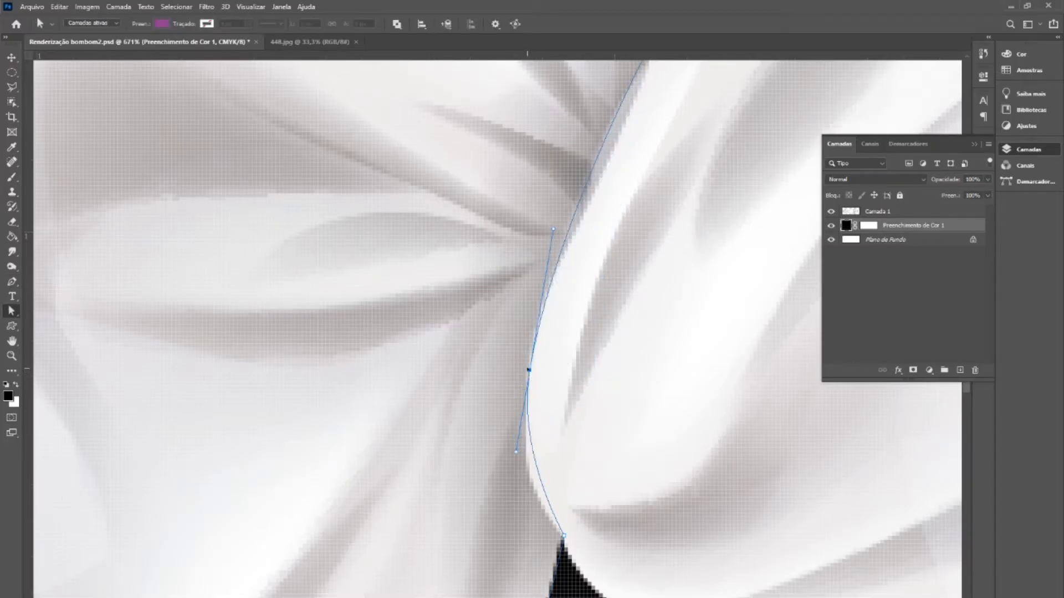
pyautogui.moveTo(516, 452); pyautogui.dragTo(514, 515)
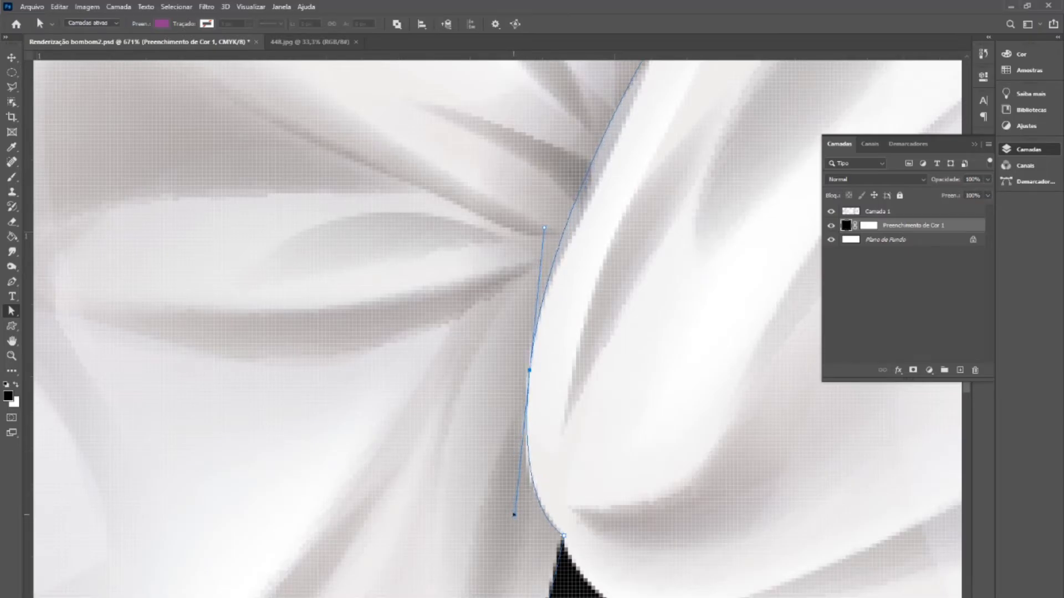
pyautogui.click(530, 482)
pyautogui.moveTo(530, 483); pyautogui.dragTo(532, 480)
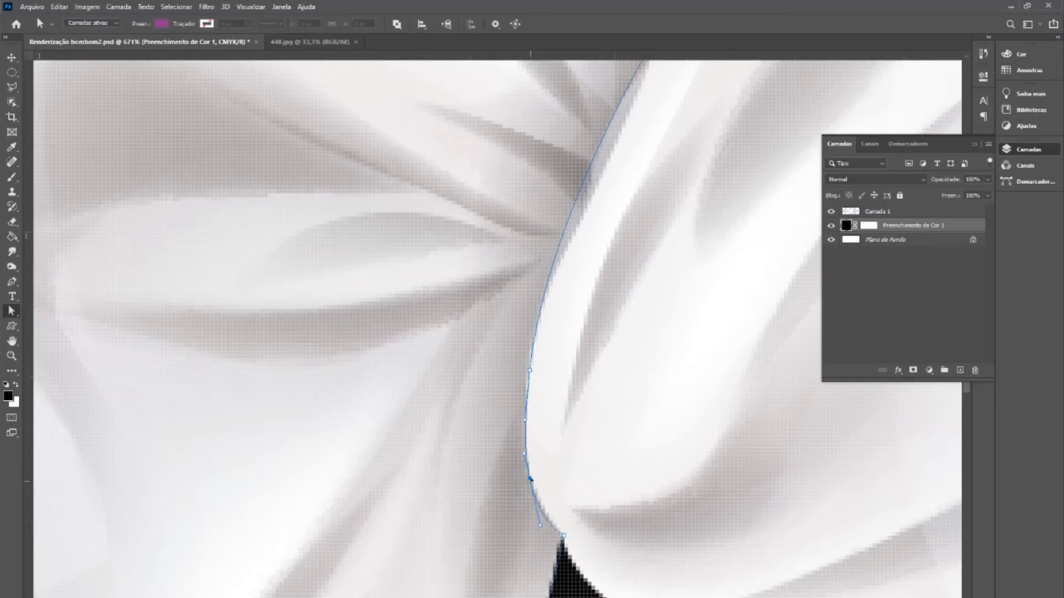
pyautogui.moveTo(540, 525); pyautogui.dragTo(536, 508)
# - Add an anchor near the black triangle and fit the upper curve to the fold and triangle tip
pyautogui.scroll(3, 589, 302)
pyautogui.press('p')
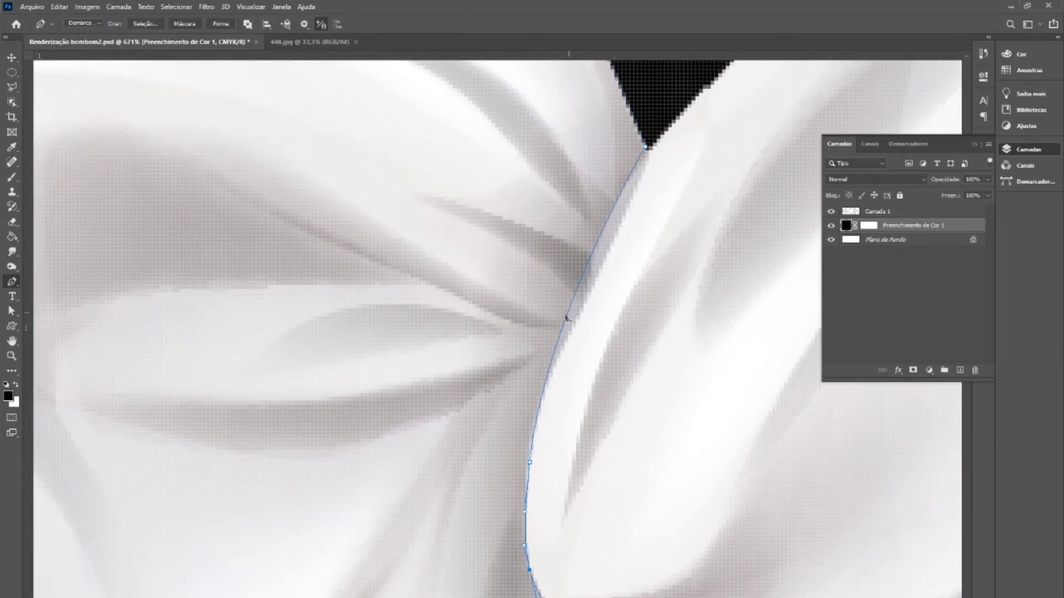
pyautogui.click(582, 281)
pyautogui.press('a')
pyautogui.moveTo(581, 281); pyautogui.dragTo(598, 277)
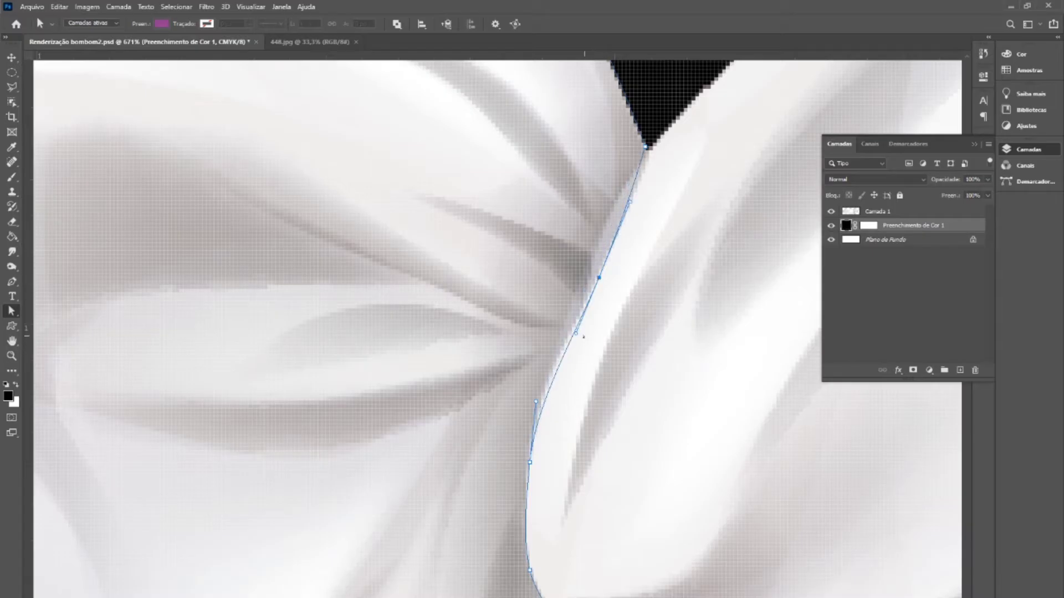
pyautogui.moveTo(576, 333); pyautogui.dragTo(571, 328)
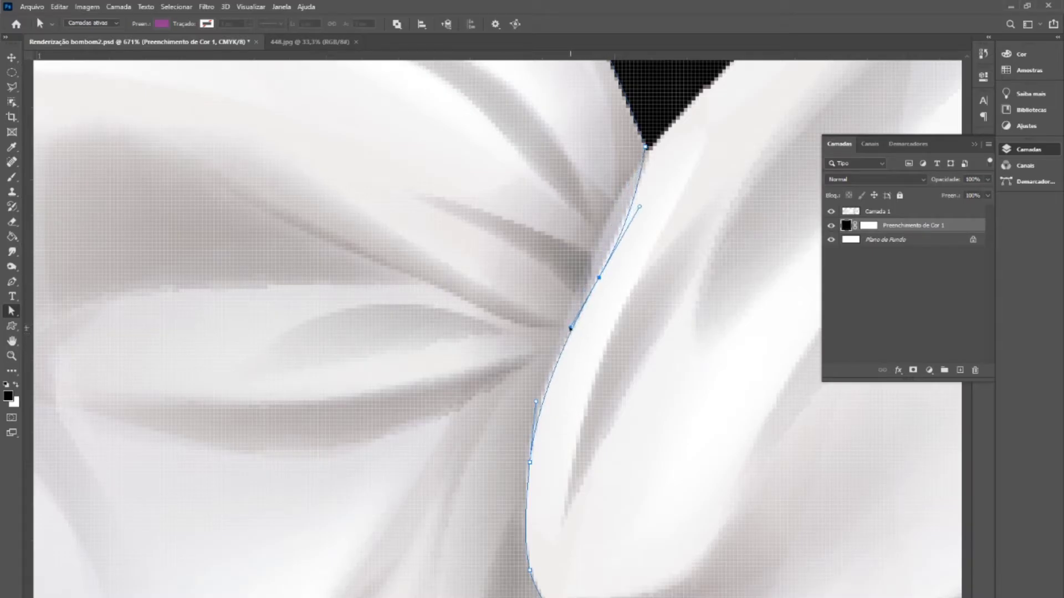
pyautogui.moveTo(640, 209); pyautogui.dragTo(616, 251)
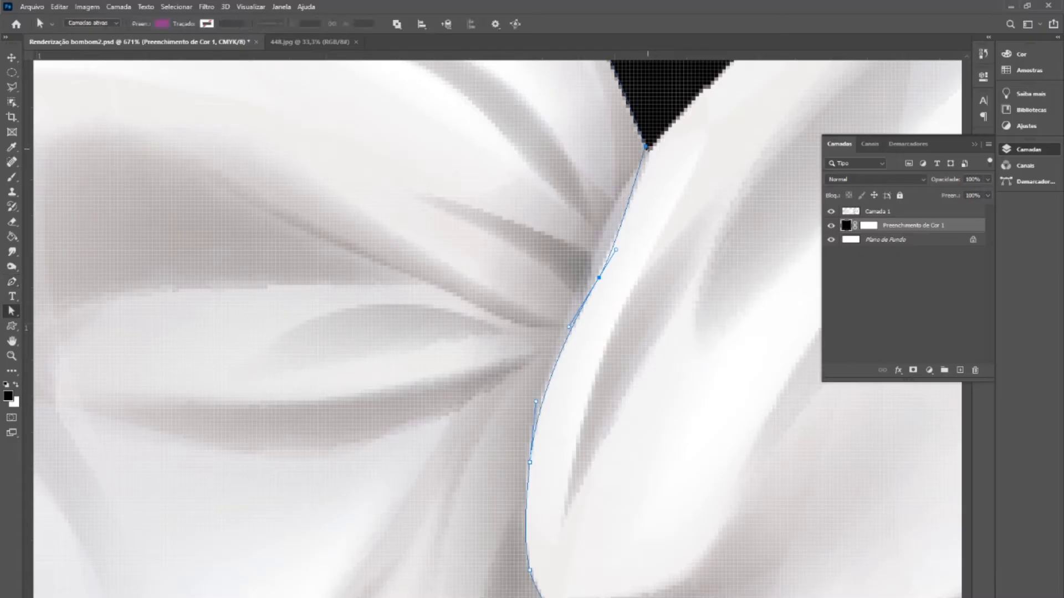
pyautogui.moveTo(646, 148); pyautogui.dragTo(650, 150)
# - Add an anchor on the lower curve and reshape the path along the wrapper's inner edge
pyautogui.scroll(5, 650, 149)
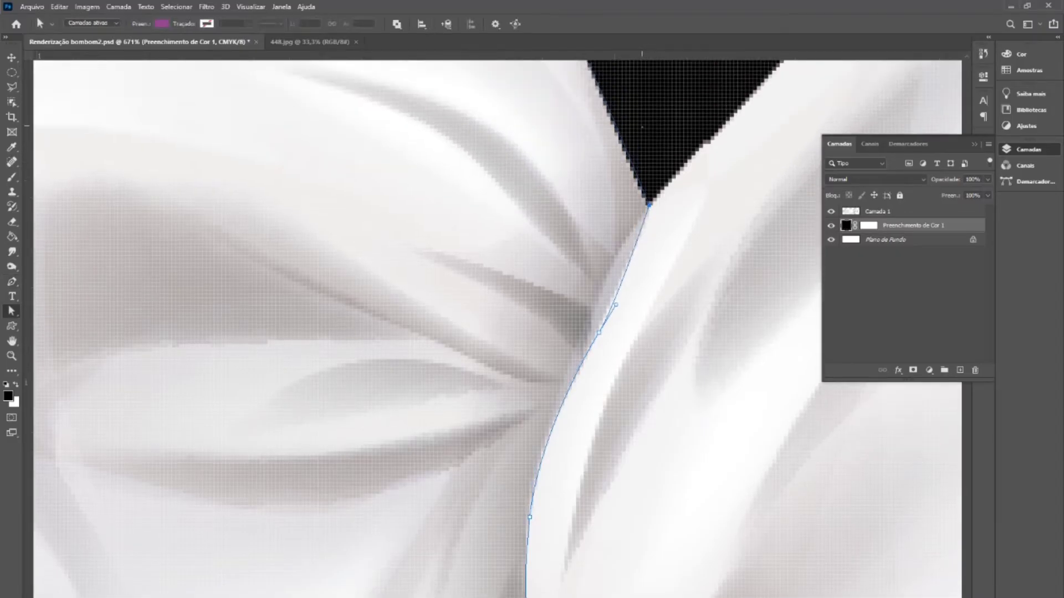
pyautogui.scroll(-1, 627, 224)
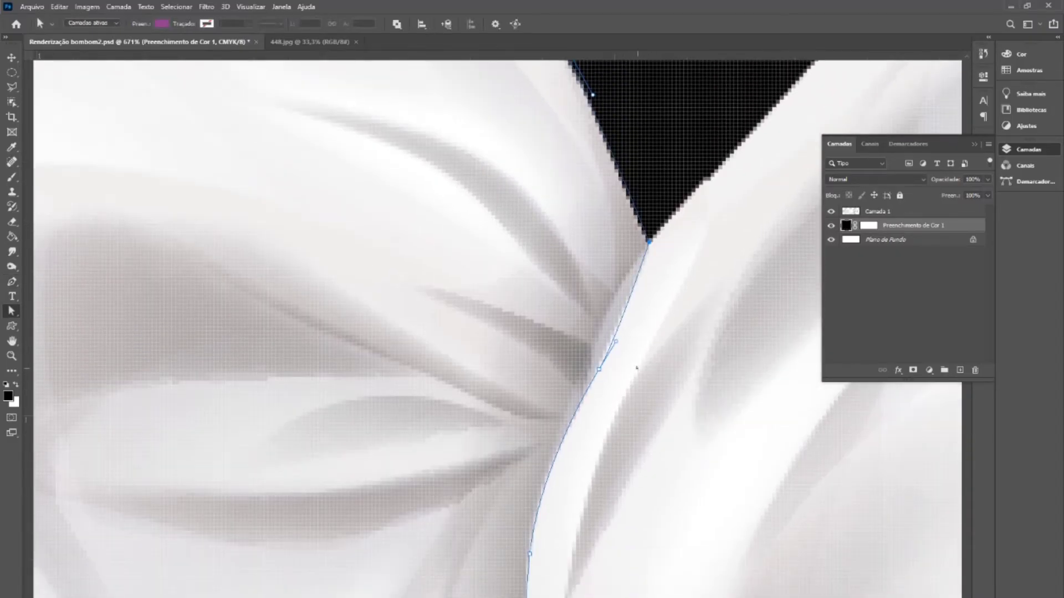
pyautogui.click(611, 346)
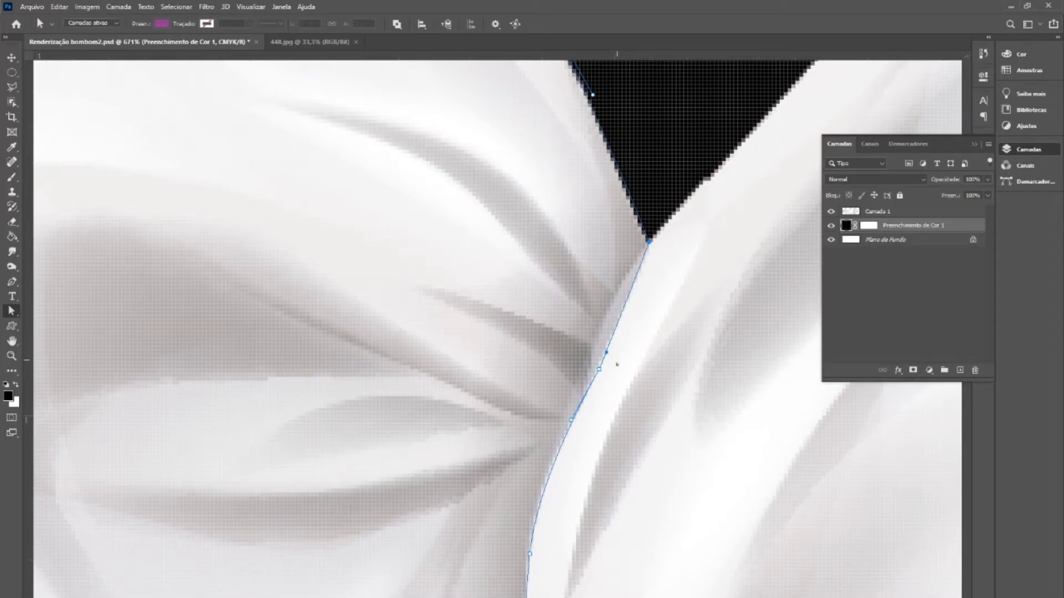
pyautogui.scroll(-1, 583, 438)
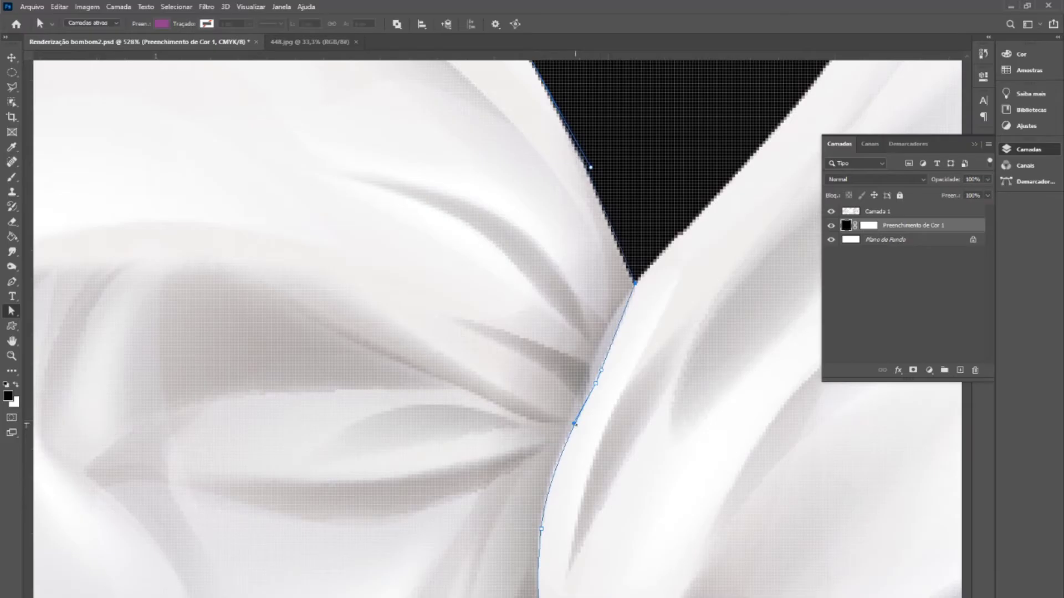
pyautogui.moveTo(574, 425); pyautogui.dragTo(569, 429)
pyautogui.scroll(-3, 577, 429)
pyautogui.scroll(5, 561, 490)
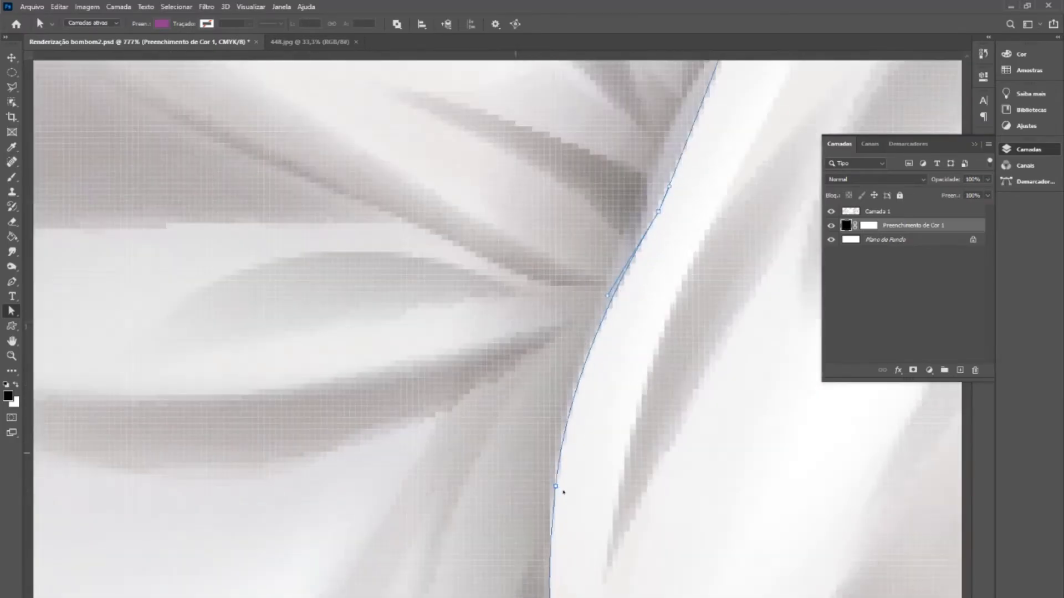
pyautogui.click(554, 486)
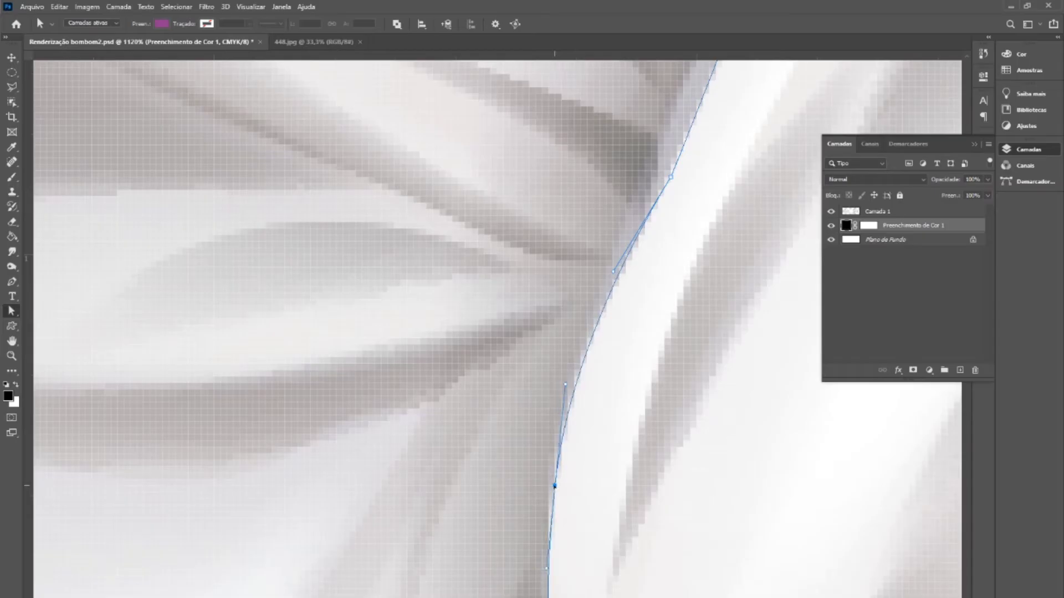
pyautogui.scroll(-10, 562, 479)
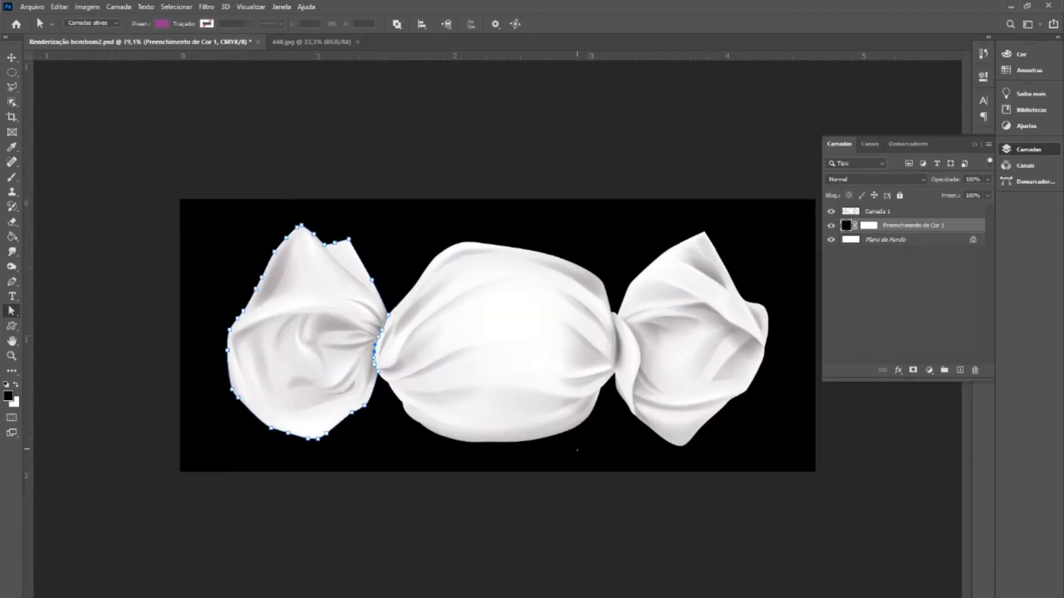
pyautogui.click(908, 146)
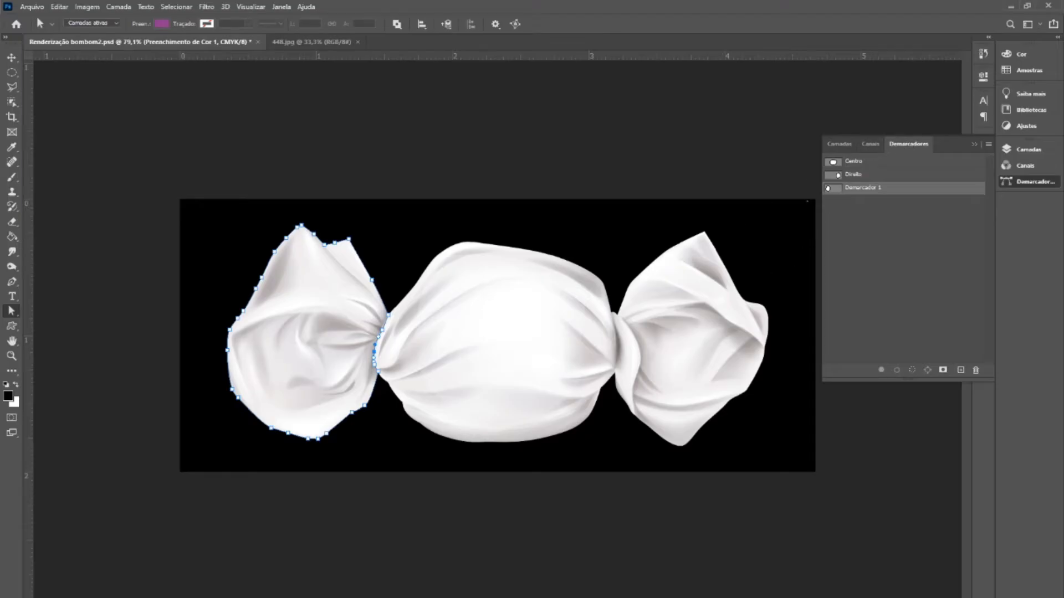
# - Rename the path 'Demarcador 1' to 'Esquerda', then go back to the layers list
pyautogui.doubleClick(853, 189)
pyautogui.write('Esquerda')
pyautogui.press('Return')
pyautogui.click(831, 148)
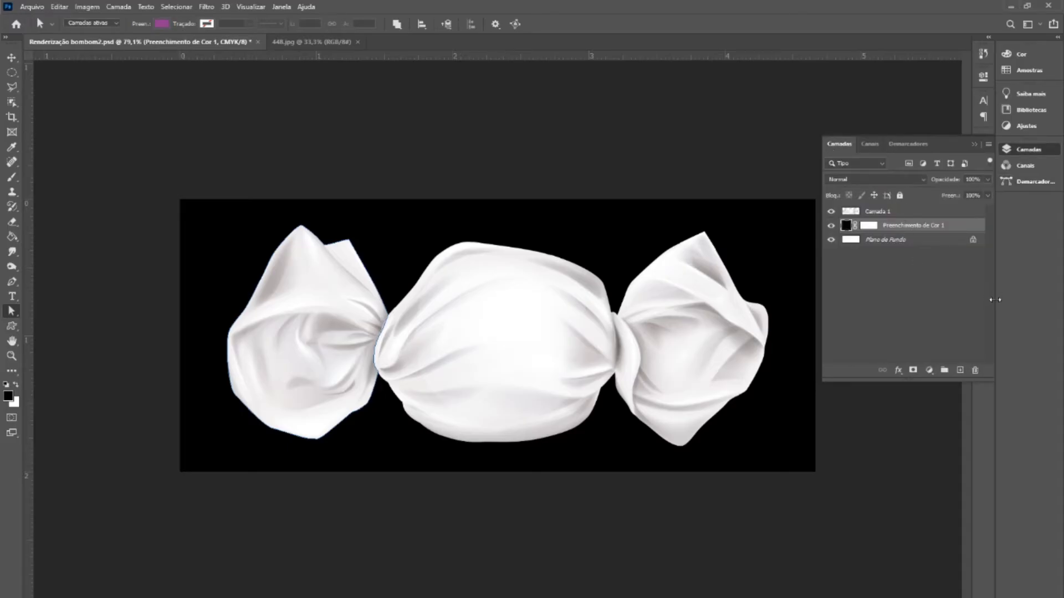
# - Delete the 'Preenchimento de Cor 1' fill layer and deselect the Esquerda path
pyautogui.click(975, 370)
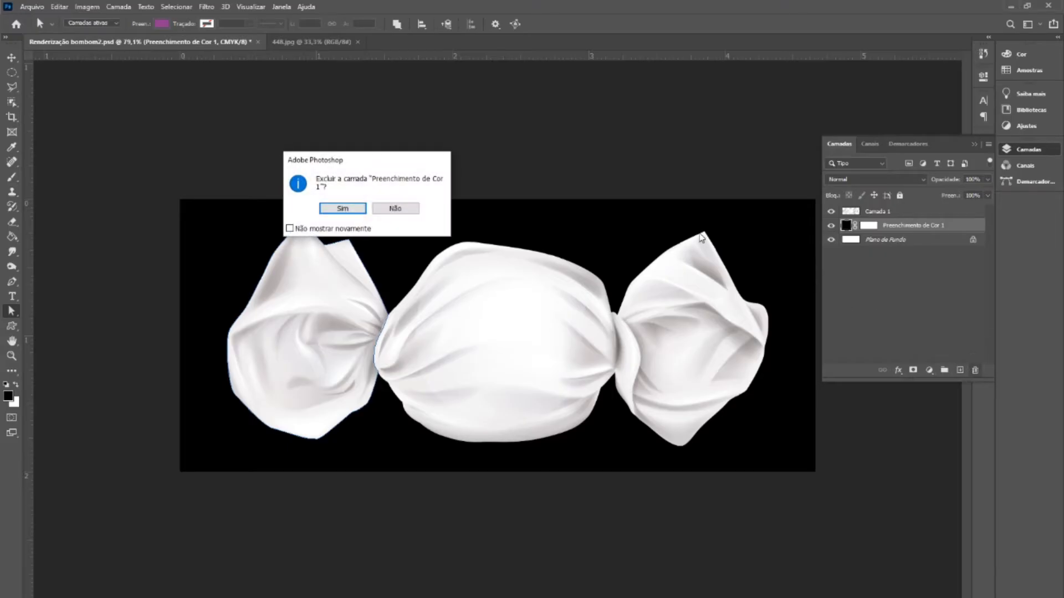
pyautogui.click(343, 210)
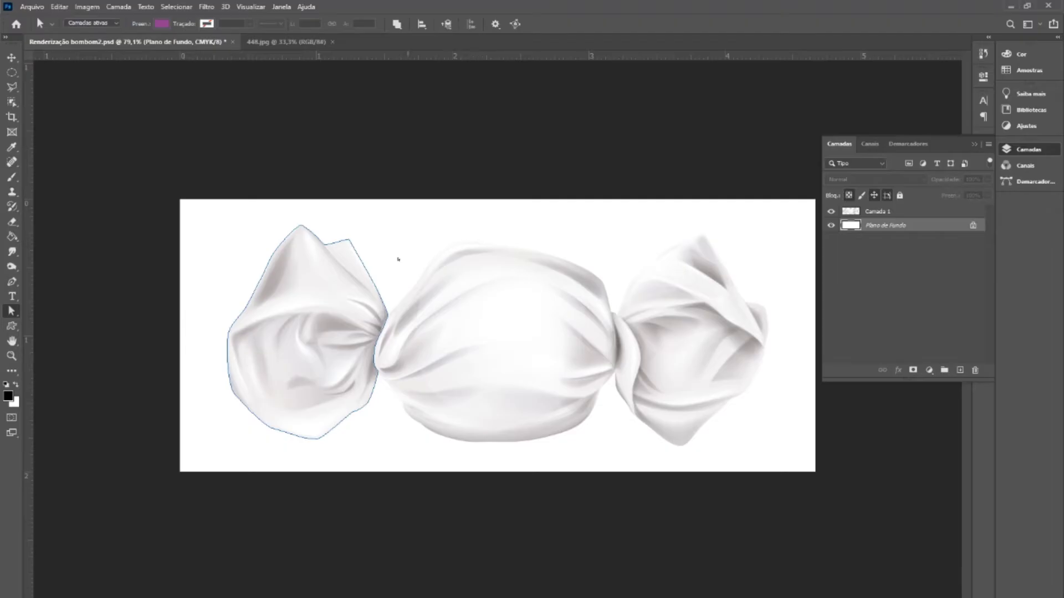
pyautogui.click(916, 145)
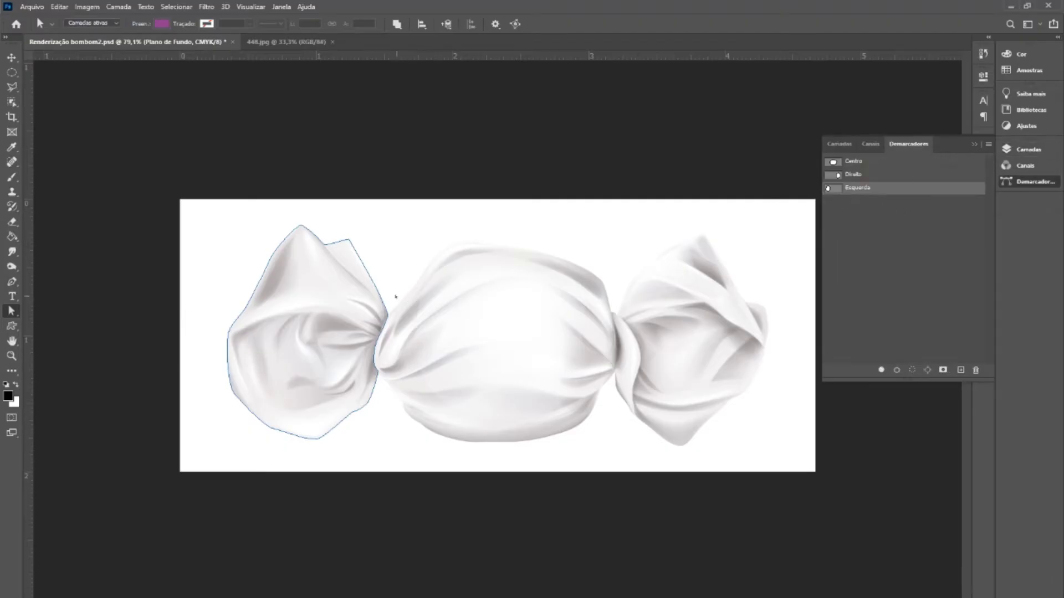
pyautogui.click(879, 279)
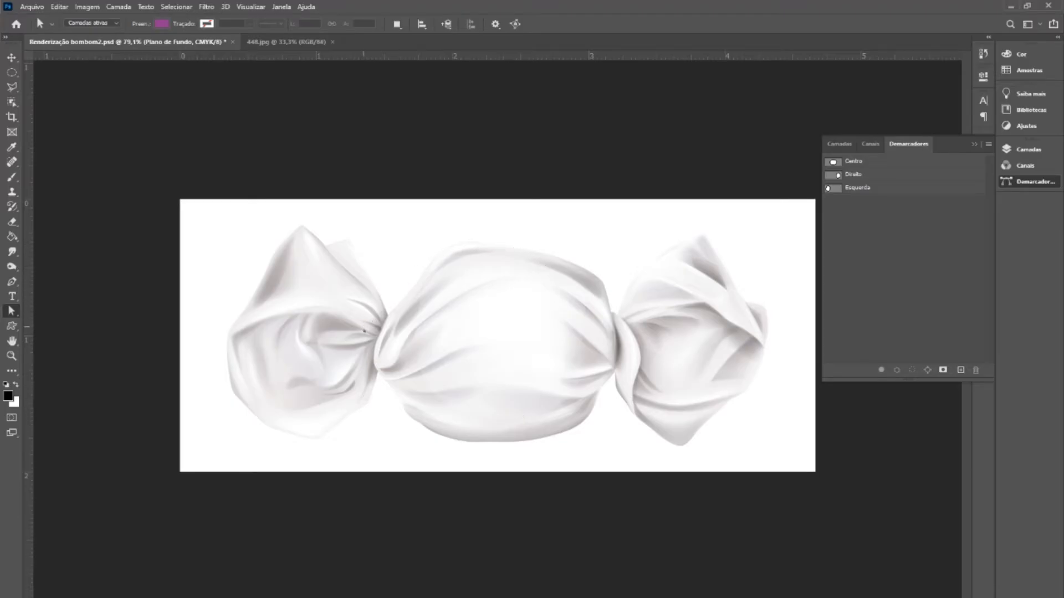
# - Load the Centro path as a selection and target the Camada 1 candy layer
pyautogui.click(853, 164)
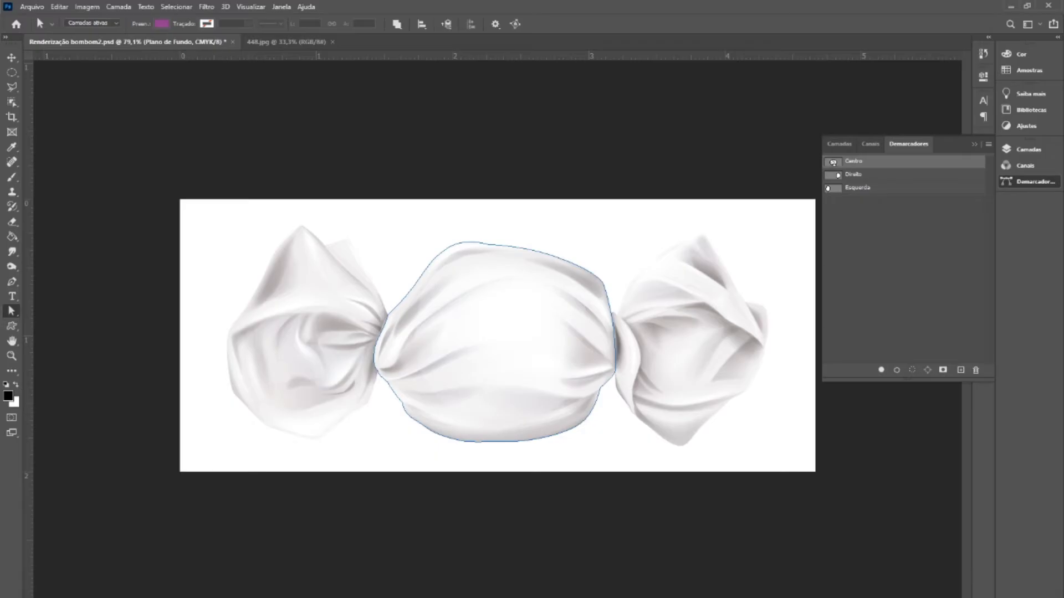
pyautogui.keyDown('ctrl'); pyautogui.click(833, 162); pyautogui.keyUp('ctrl')
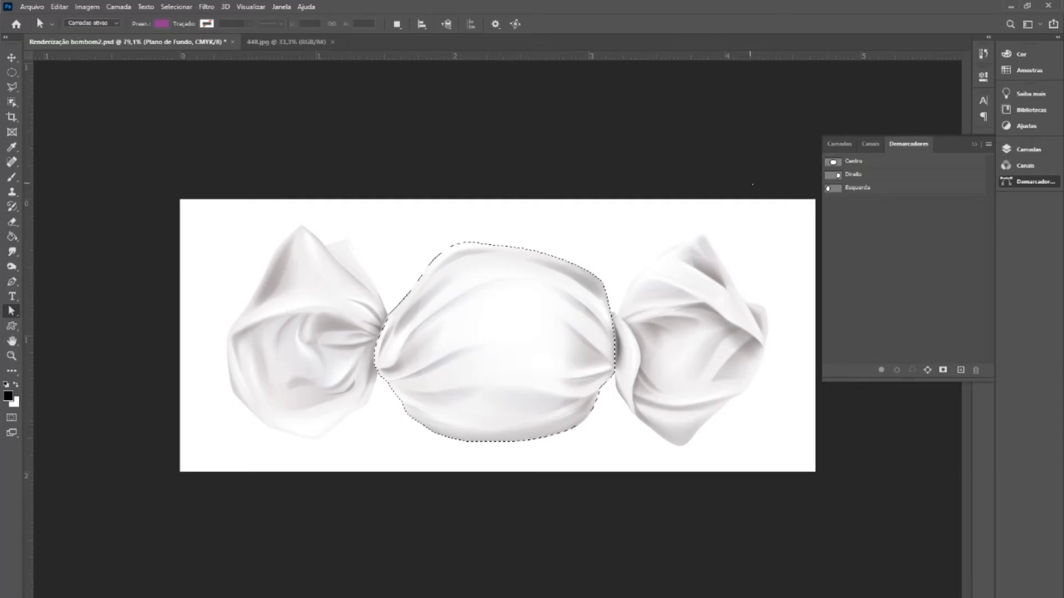
pyautogui.click(839, 144)
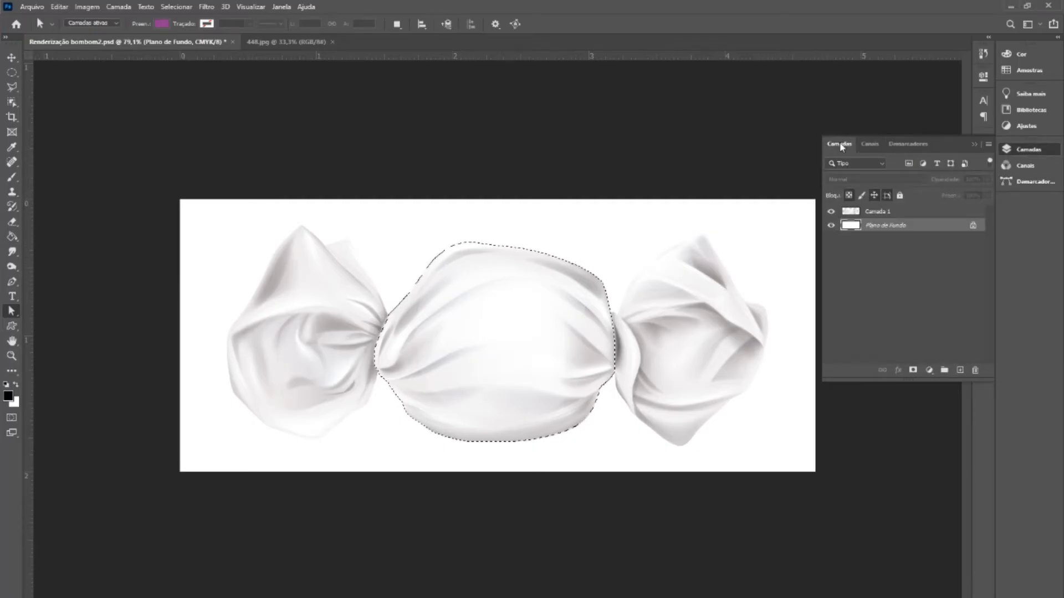
pyautogui.click(882, 212)
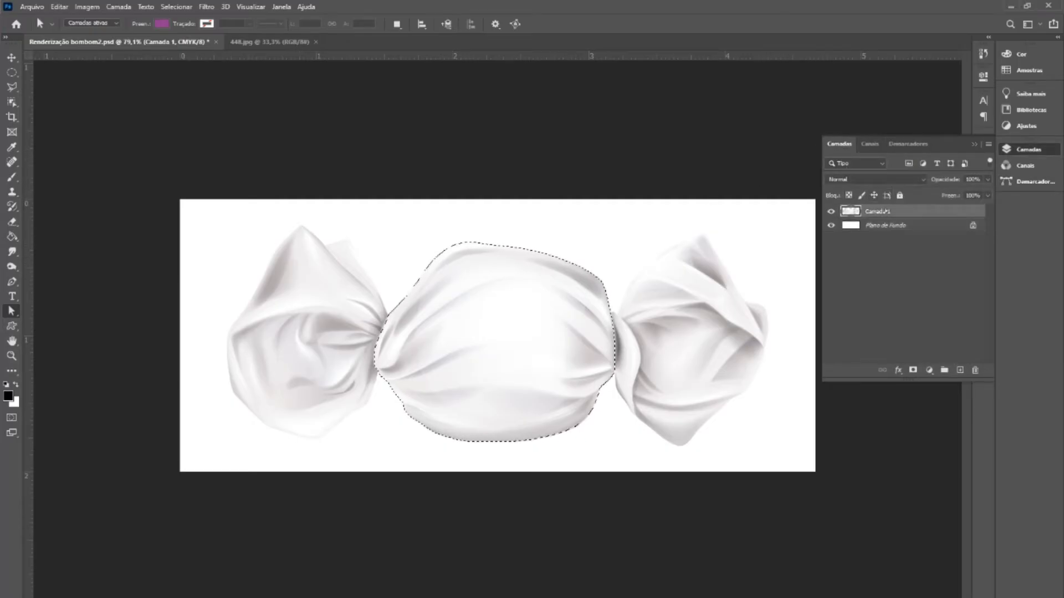
pyautogui.click(830, 212)
pyautogui.click(830, 212)
# - Copy the centre selection to Camada 2 with Ctrl+J, hide Camada 1, and rename Camada 2 'Centro blank'
pyautogui.hotkey('ctrl', 'j')
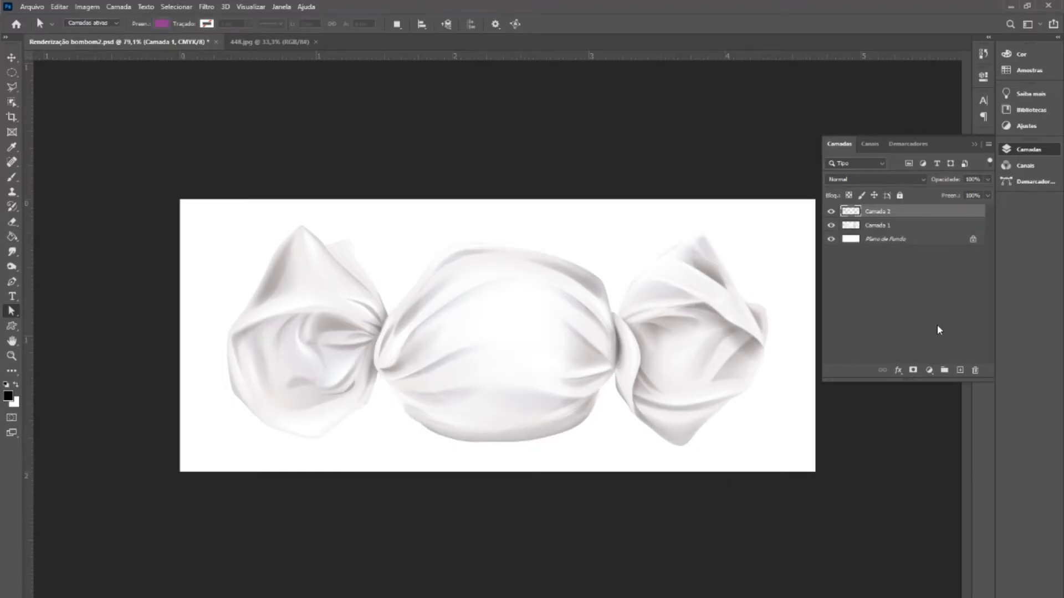
pyautogui.click(831, 225)
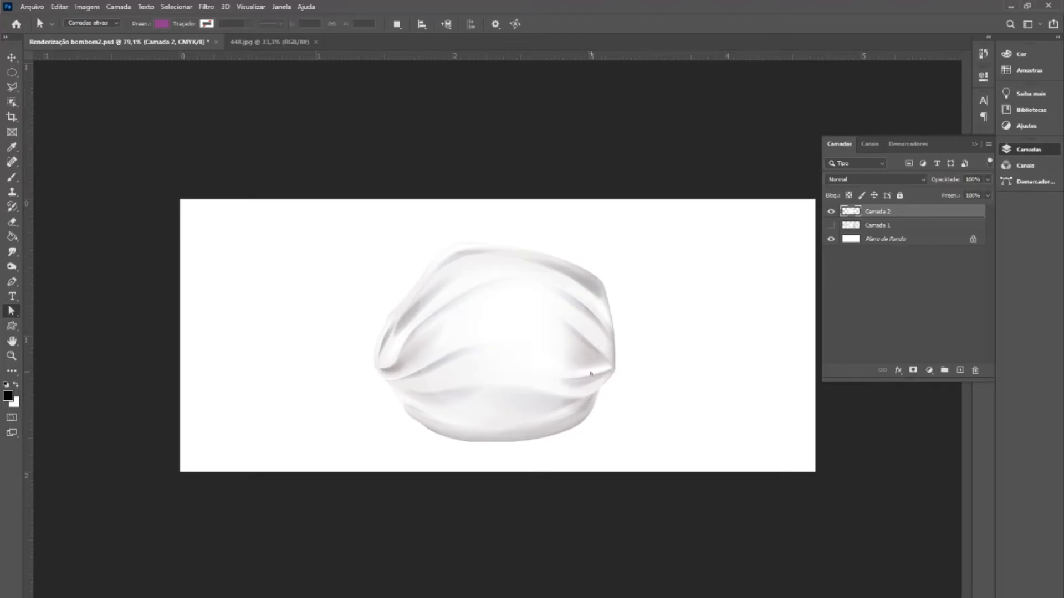
pyautogui.doubleClick(878, 211)
pyautogui.write('Centr')
pyautogui.write('o b')
pyautogui.write('b')
pyautogui.press('Return')
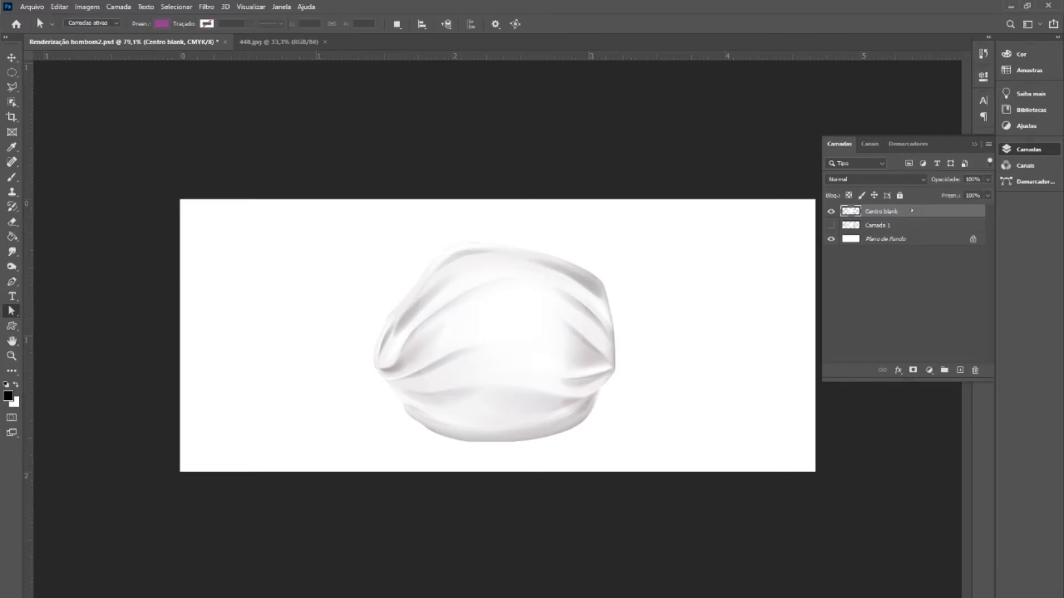
# - Paste the polka-dot pattern from 448.jpg into the candy document as a new layer
pyautogui.click(283, 47)
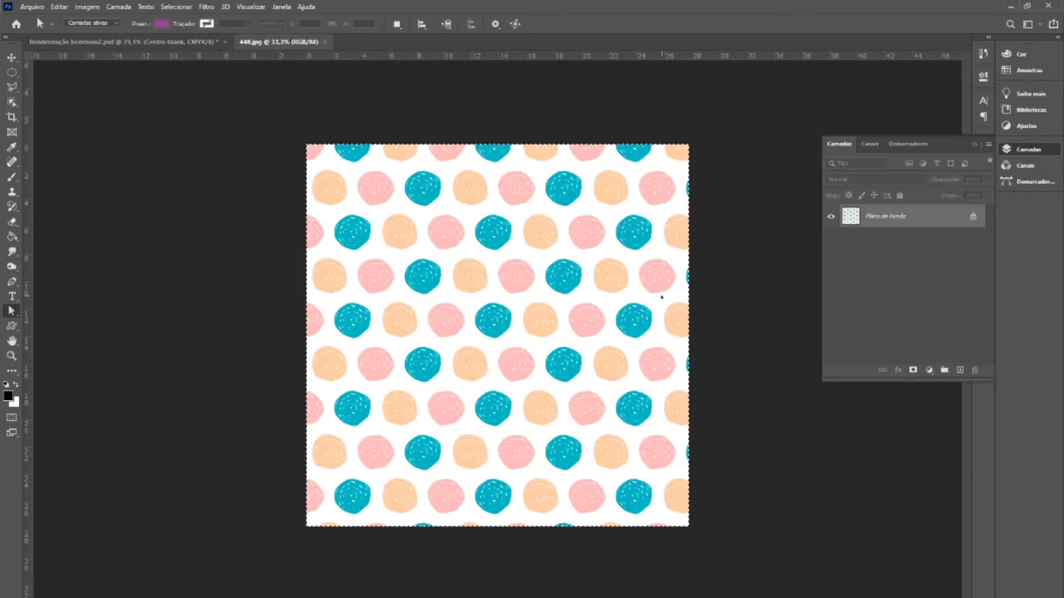
pyautogui.click(135, 44)
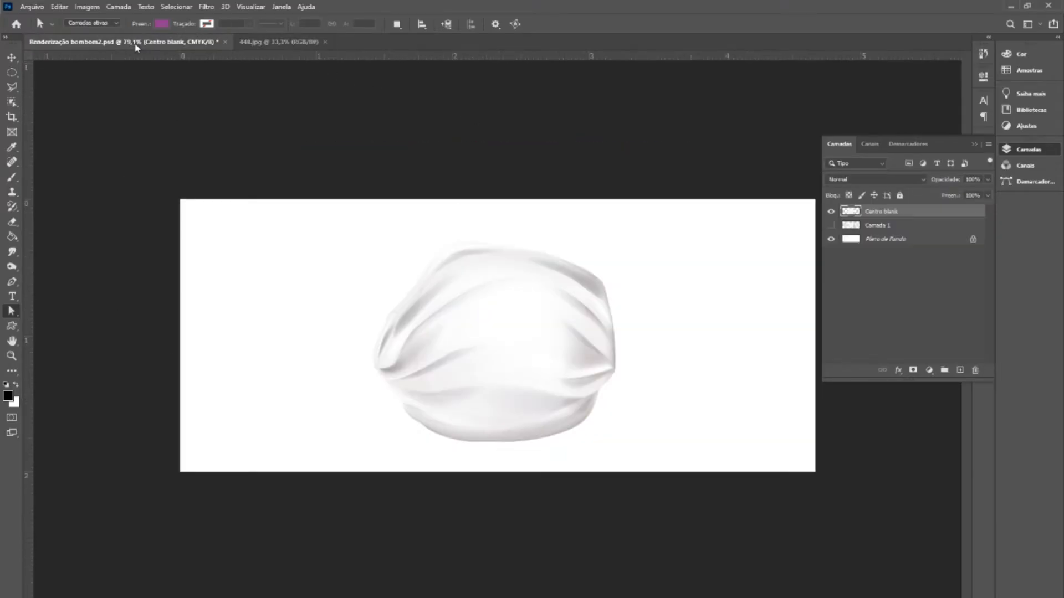
pyautogui.hotkey('ctrl', 'v')
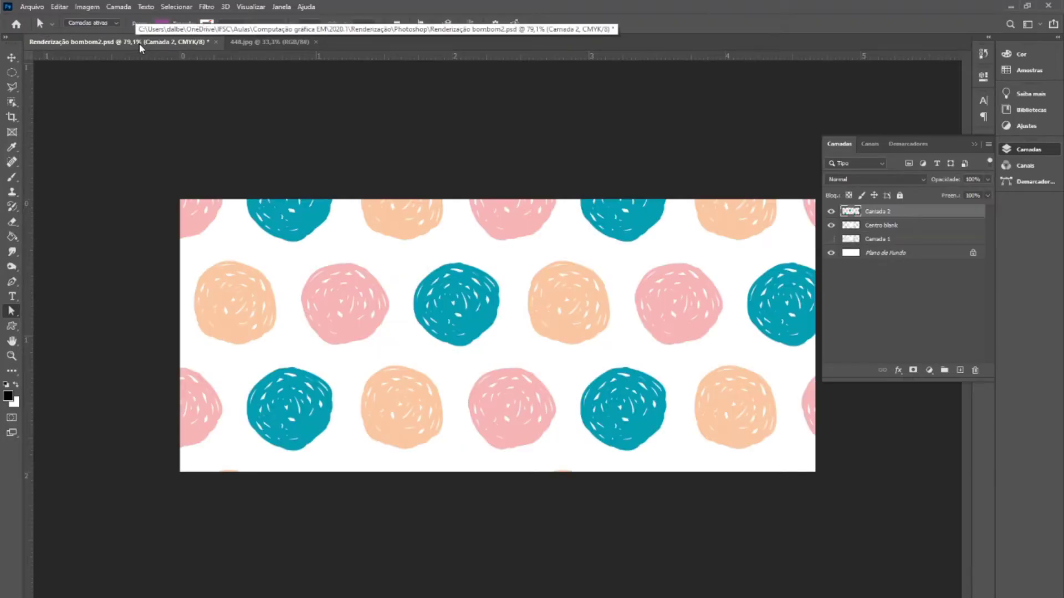
# - Scale the pattern down to about 40% over the candy centre and move it below Centro blank
pyautogui.hotkey('ctrl', 't')
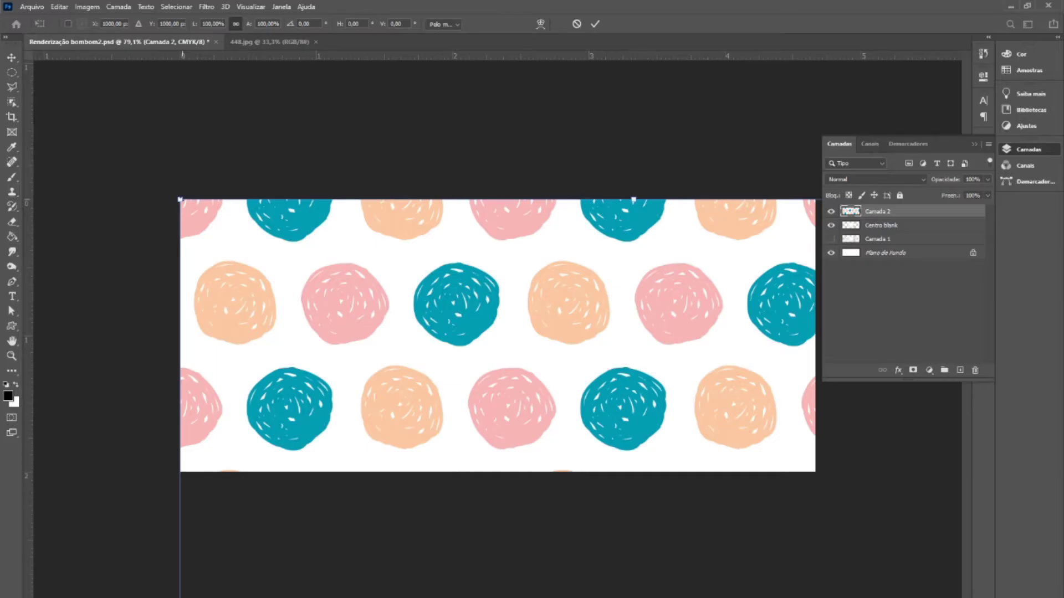
pyautogui.moveTo(180, 200); pyautogui.dragTo(443, 463)
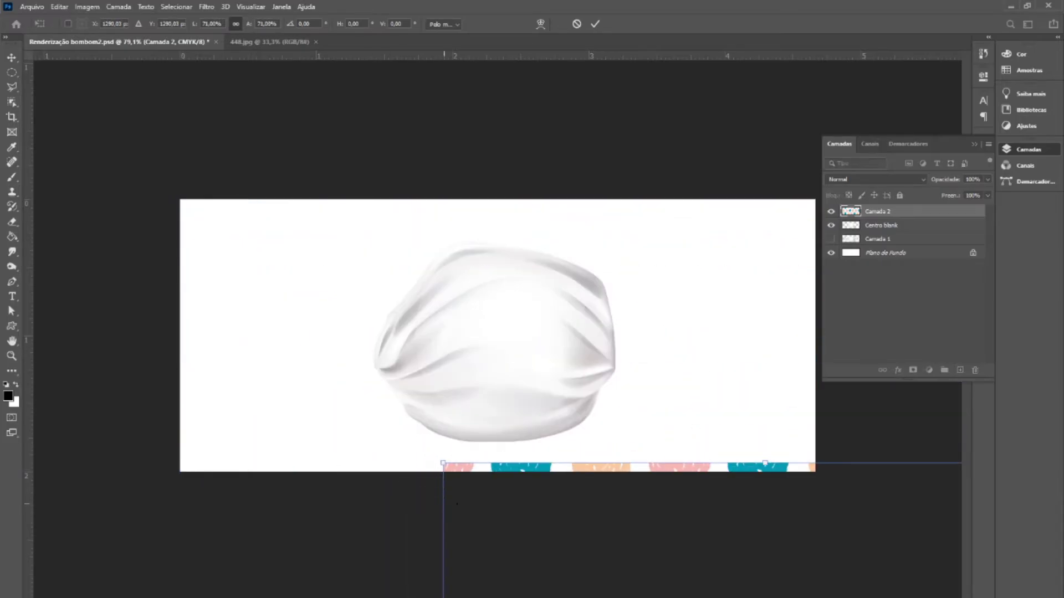
pyautogui.moveTo(457, 504); pyautogui.dragTo(260, 198)
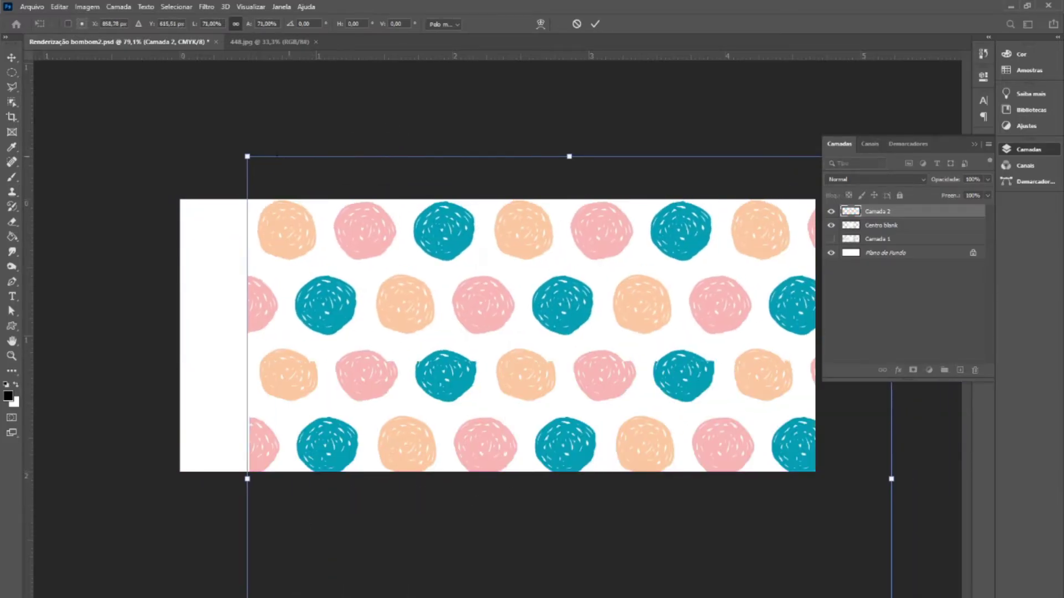
pyautogui.moveTo(247, 157); pyautogui.dragTo(458, 366)
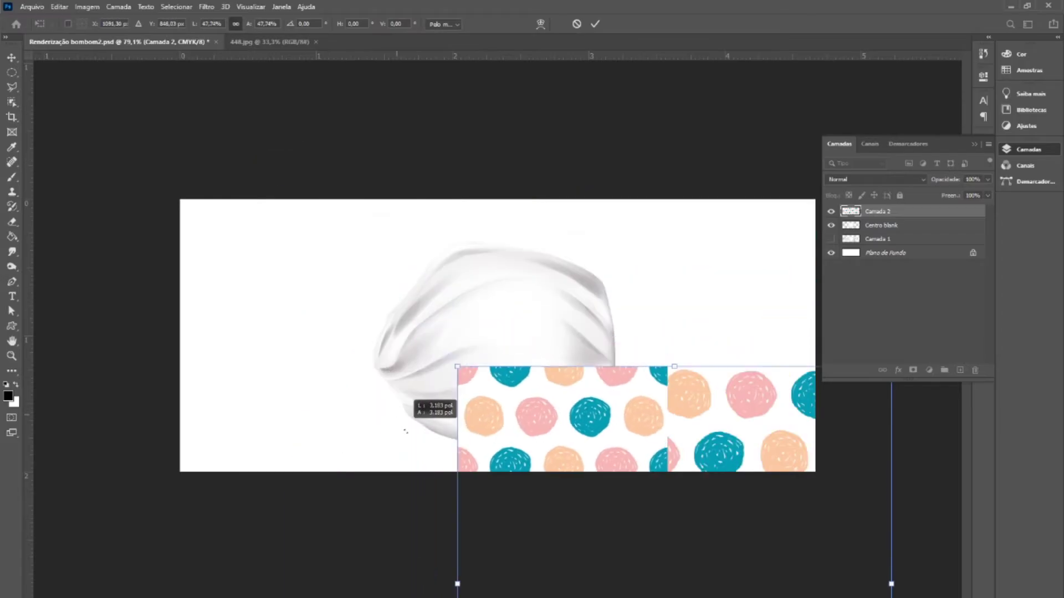
pyautogui.moveTo(405, 431); pyautogui.dragTo(456, 523)
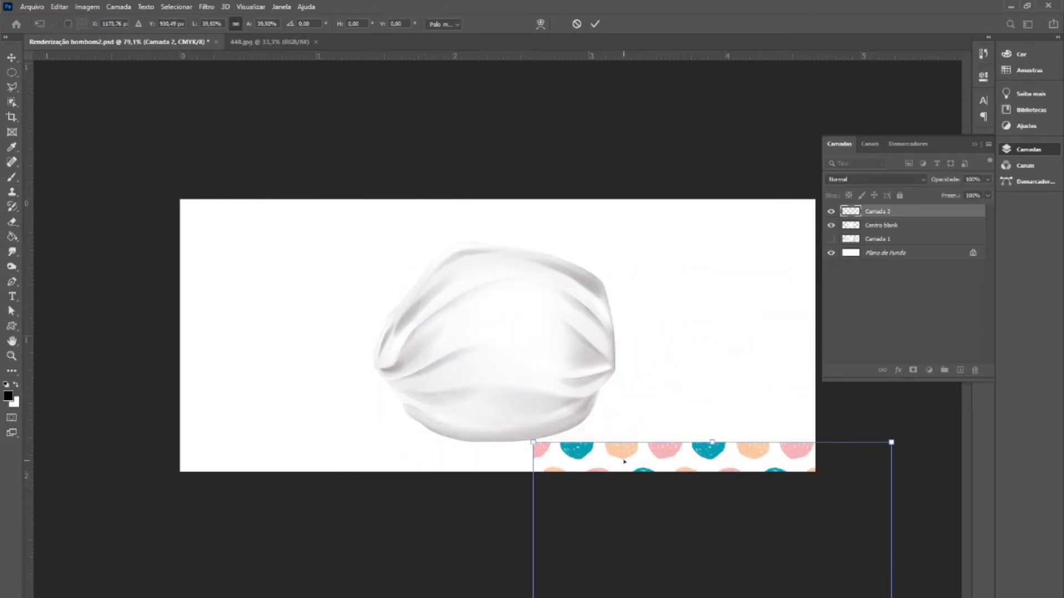
pyautogui.moveTo(624, 462); pyautogui.dragTo(487, 301)
pyautogui.press('Return')
pyautogui.moveTo(892, 216); pyautogui.dragTo(887, 232)
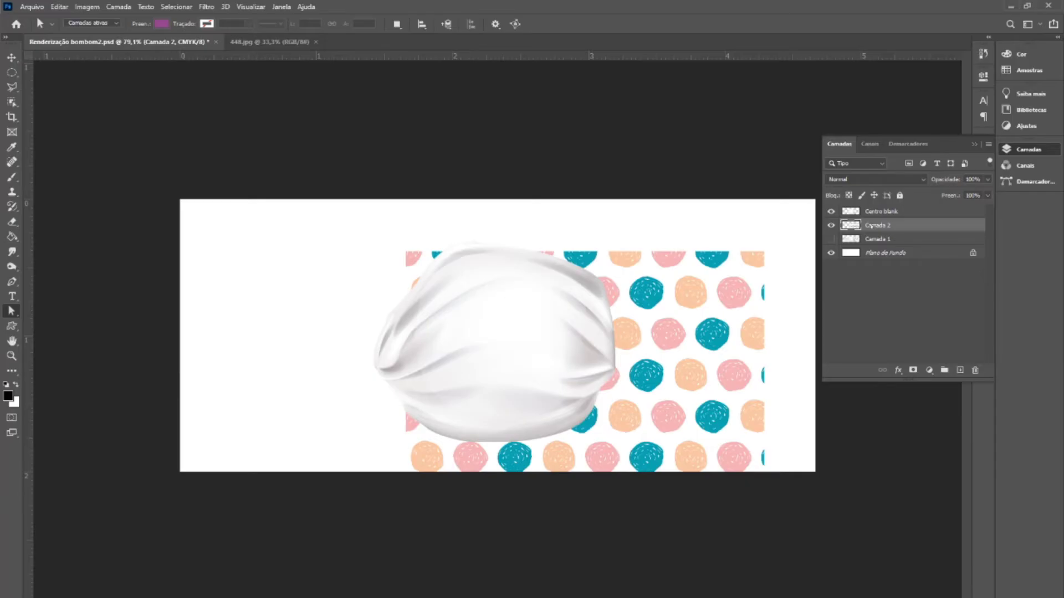
# - Rescale the pattern to about 73% and move it up to fill the area behind the candy centre
pyautogui.hotkey('ctrl', 't')
pyautogui.moveTo(727, 343); pyautogui.dragTo(687, 296)
pyautogui.moveTo(723, 205); pyautogui.dragTo(586, 302)
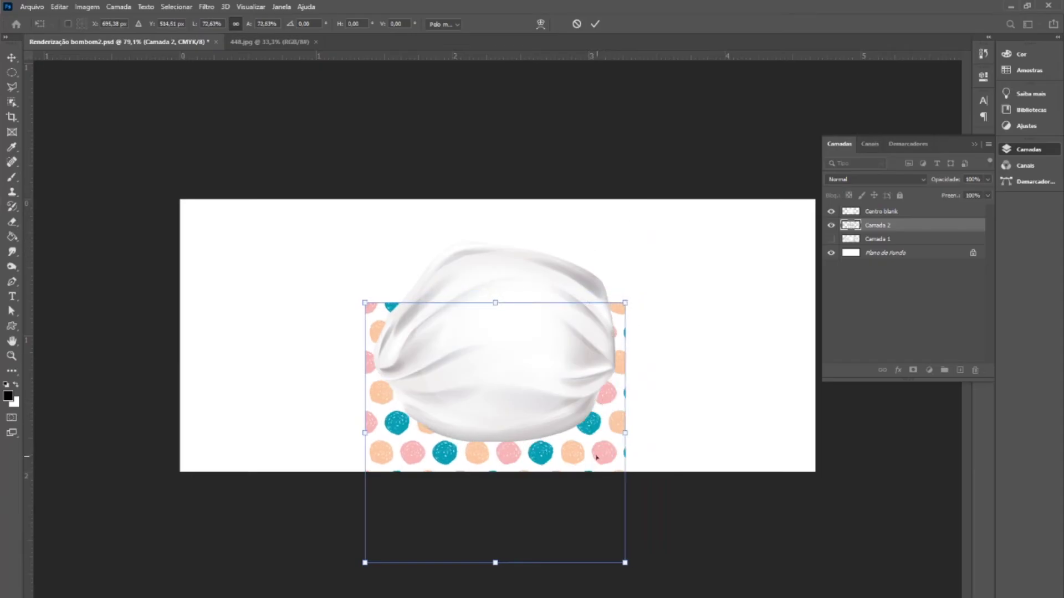
pyautogui.moveTo(596, 456); pyautogui.dragTo(597, 376)
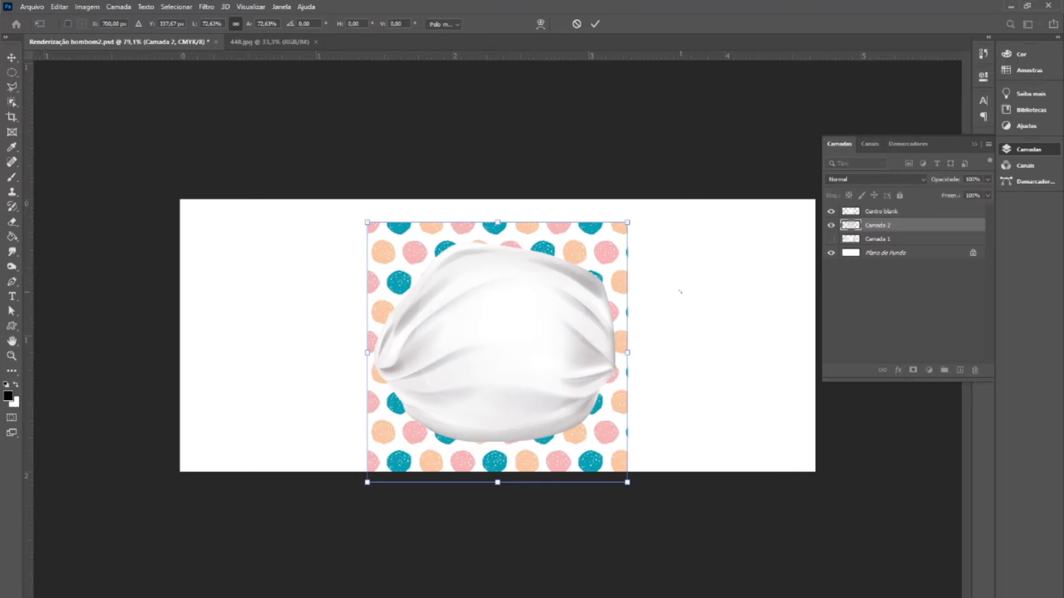
pyautogui.press('Return')
pyautogui.press('a')
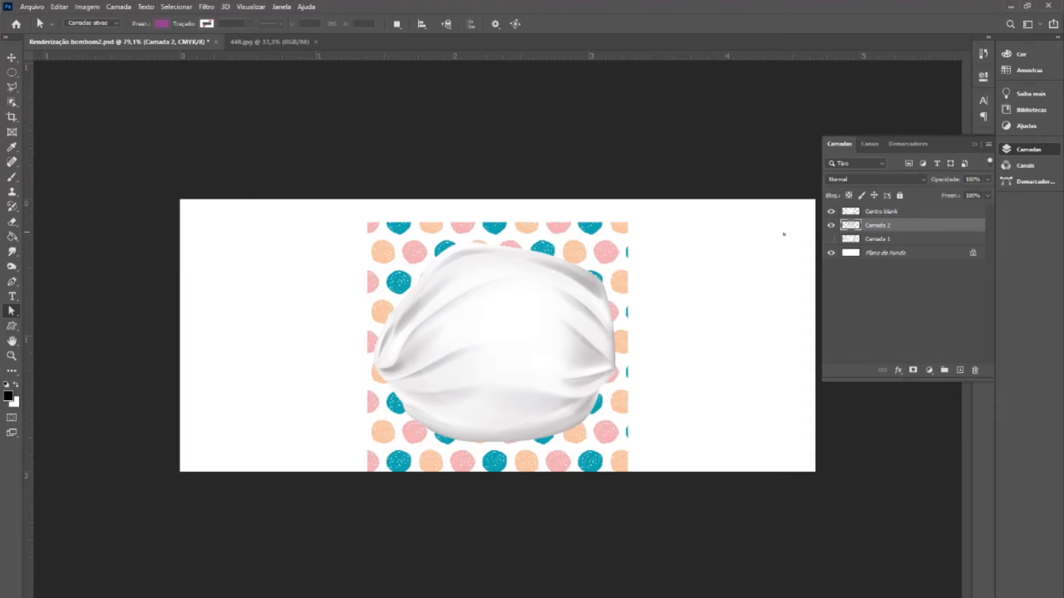
# - Convert Camada 2 to a smart object and compare its contents with 448.jpg before returning to the mockup
pyautogui.rightClick(880, 226)
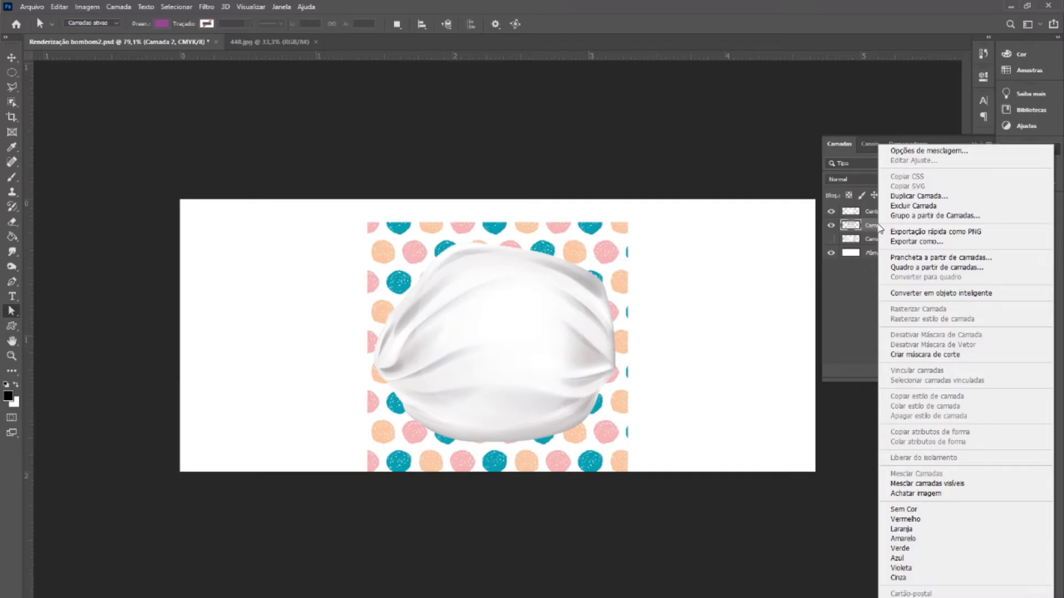
pyautogui.click(979, 295)
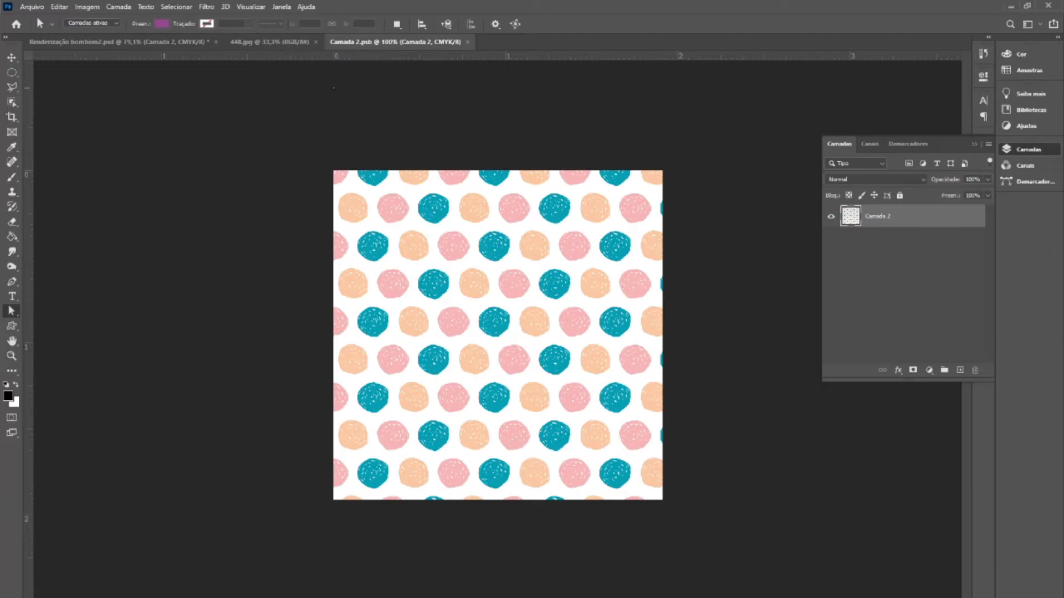
pyautogui.click(280, 43)
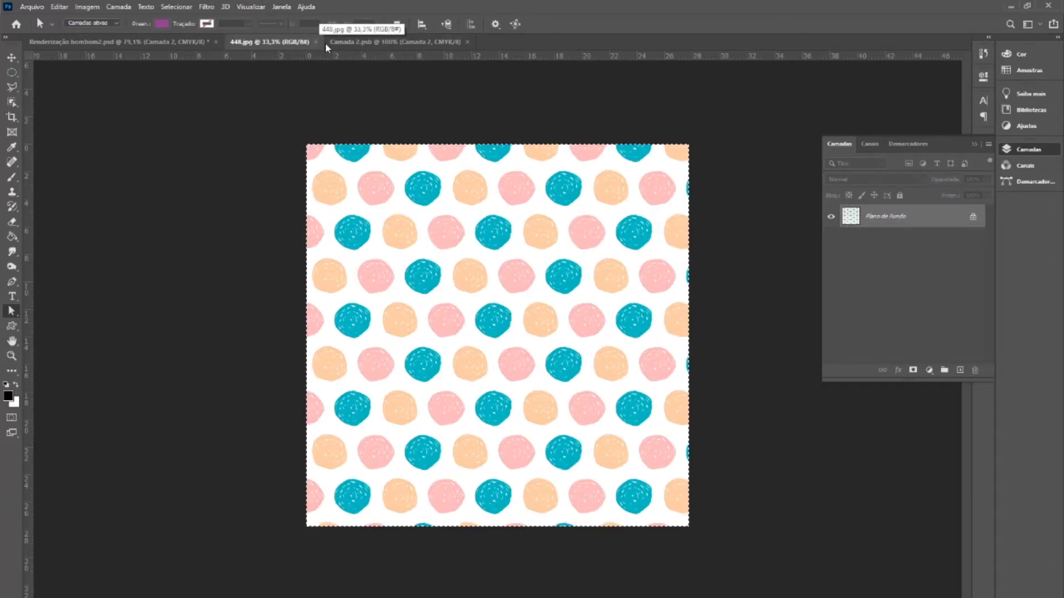
pyautogui.click(361, 43)
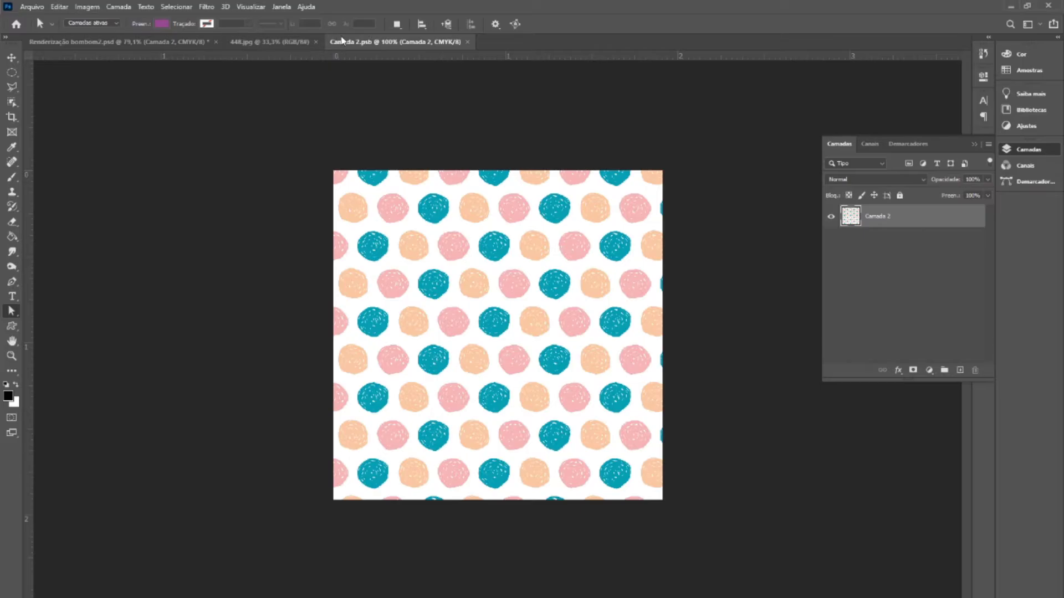
pyautogui.click(165, 43)
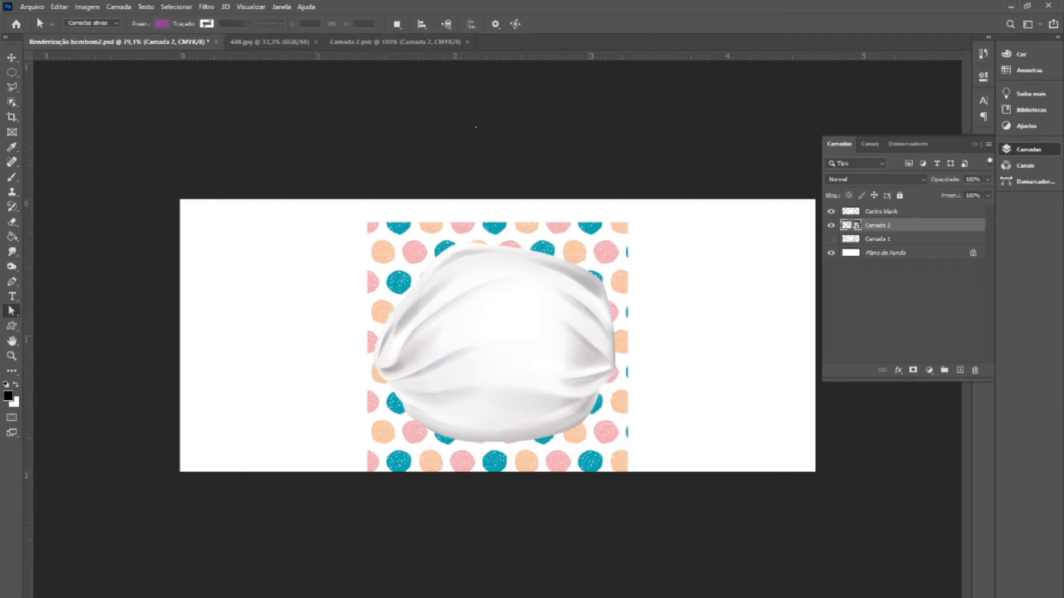
# - Mask Centro blank with a selection from the Centro path, then add an empty group, Agrupar 1
pyautogui.click(875, 212)
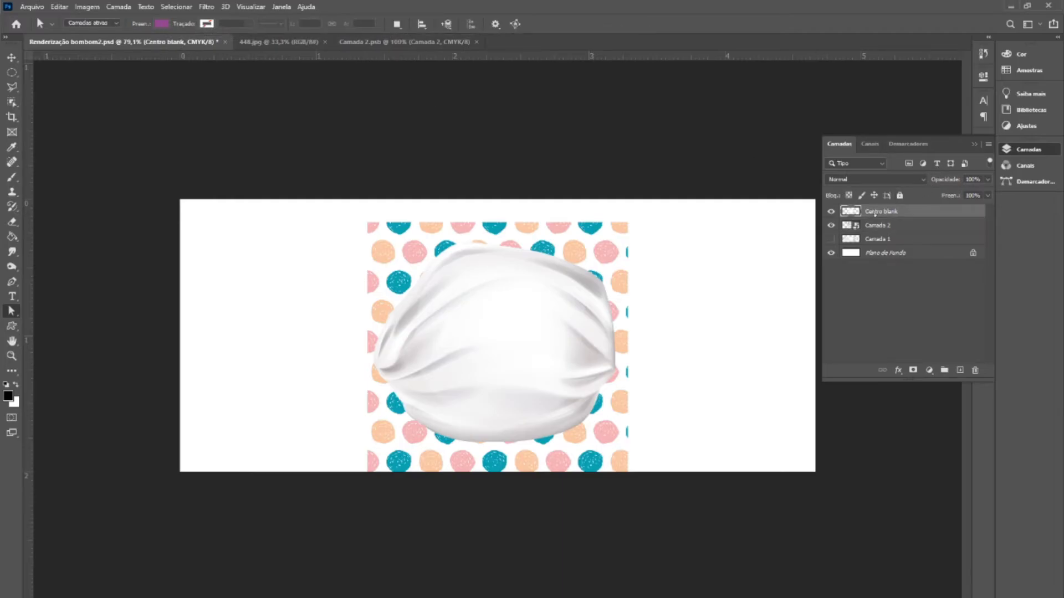
pyautogui.click(908, 148)
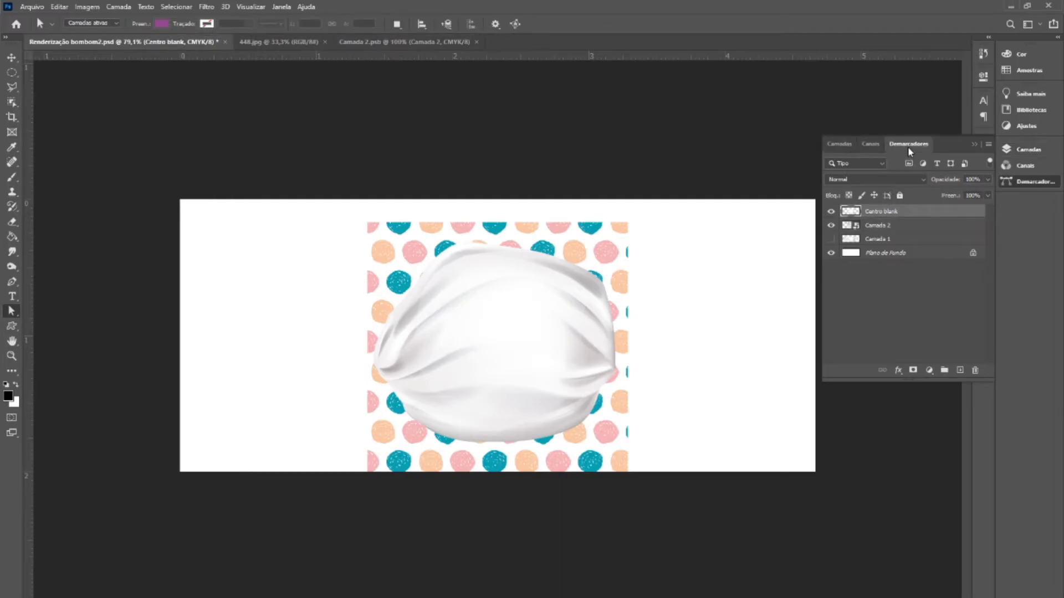
pyautogui.keyDown('ctrl'); pyautogui.click(834, 163); pyautogui.keyUp('ctrl')
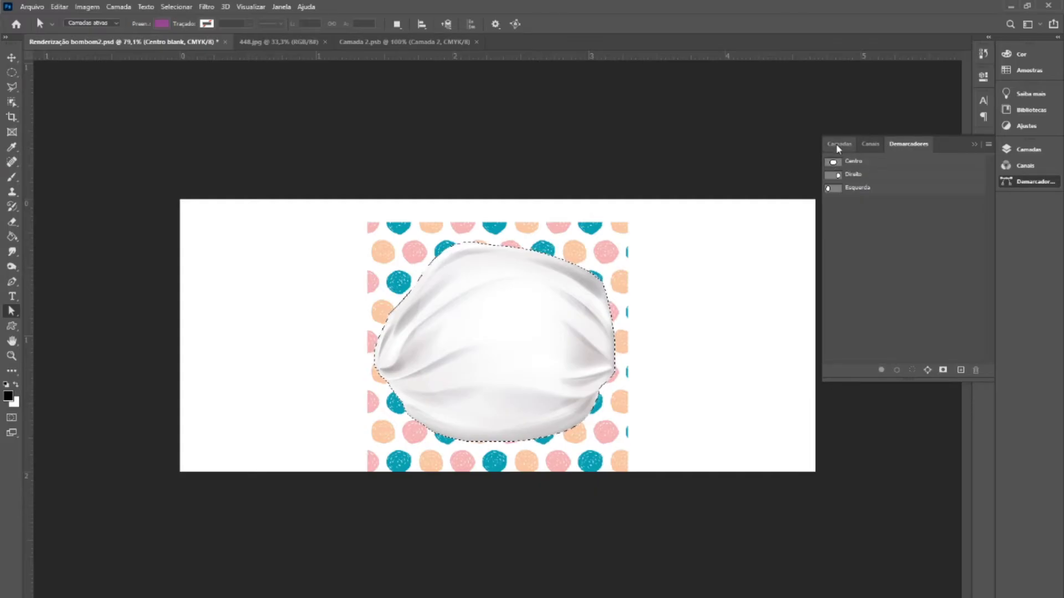
pyautogui.click(839, 145)
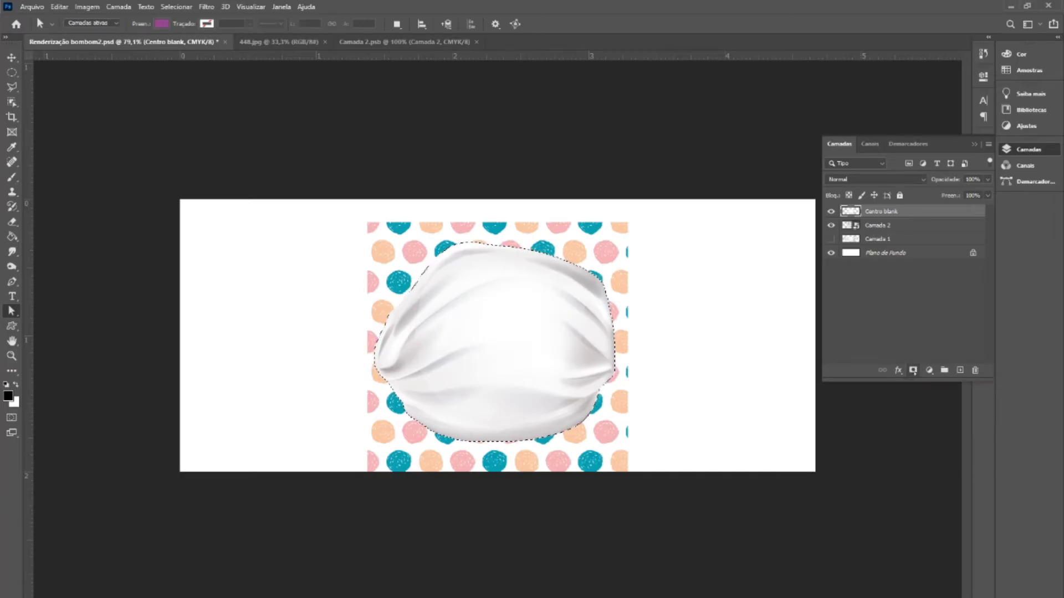
pyautogui.click(913, 370)
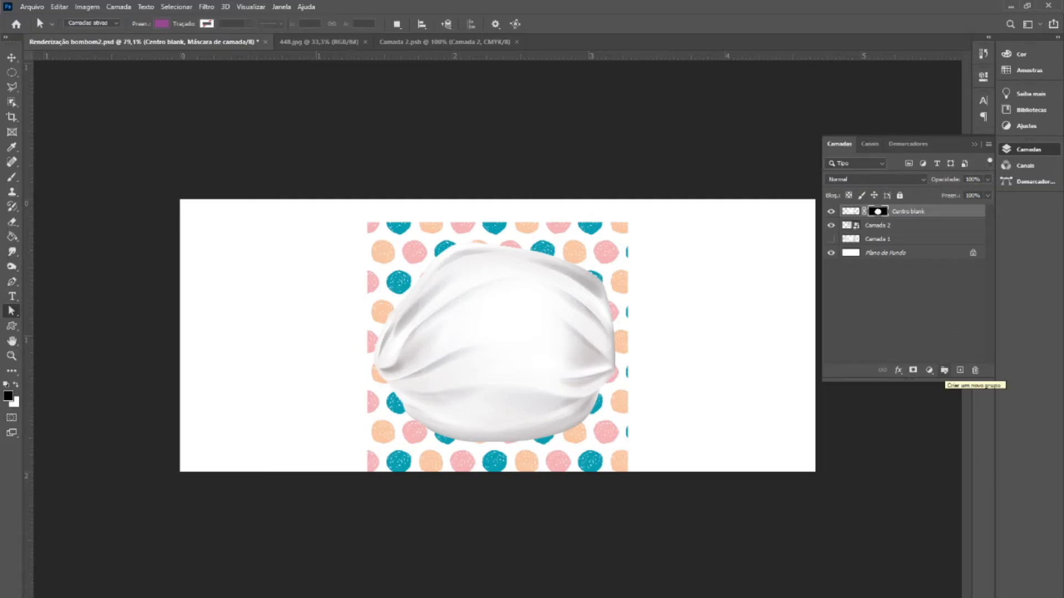
pyautogui.click(944, 370)
pyautogui.click(947, 228)
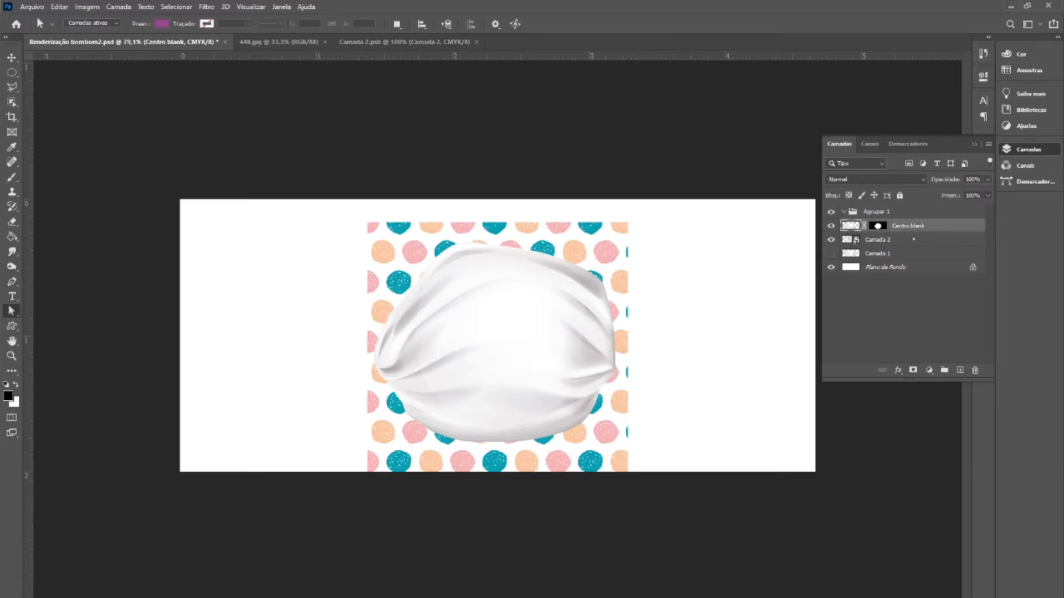
# - Move Centro blank and Camada 2 together into the Agrupar 1 group
pyautogui.keyDown('shift'); pyautogui.click(902, 244); pyautogui.keyUp('shift')
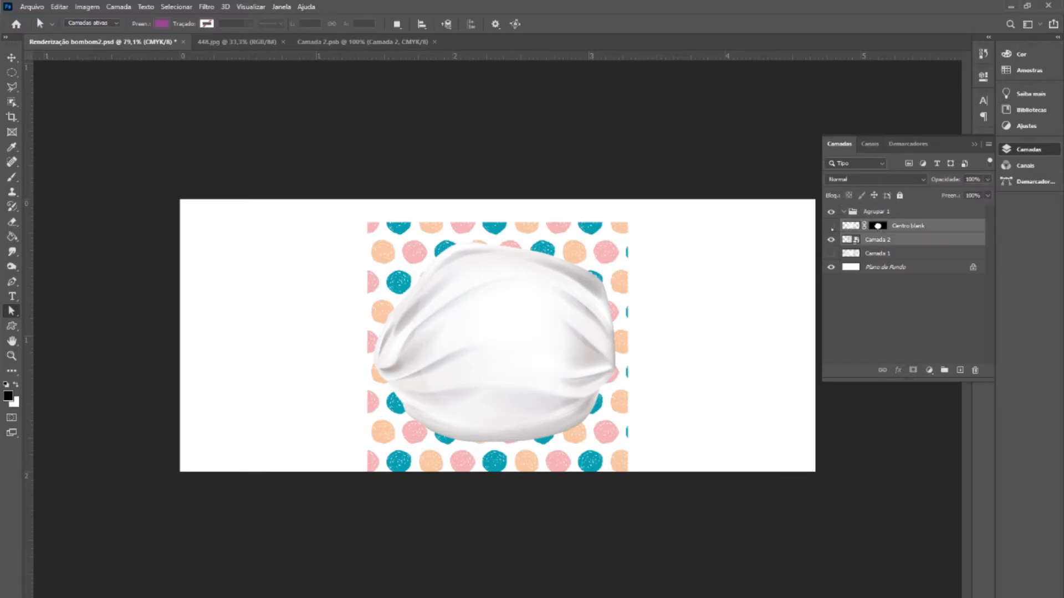
pyautogui.click(831, 225)
pyautogui.click(831, 225)
pyautogui.click(831, 240)
pyautogui.click(831, 239)
pyautogui.moveTo(904, 233); pyautogui.dragTo(881, 218)
# - Transfer the Centro blank layer mask onto the Agrupar 1 group
pyautogui.click(922, 237)
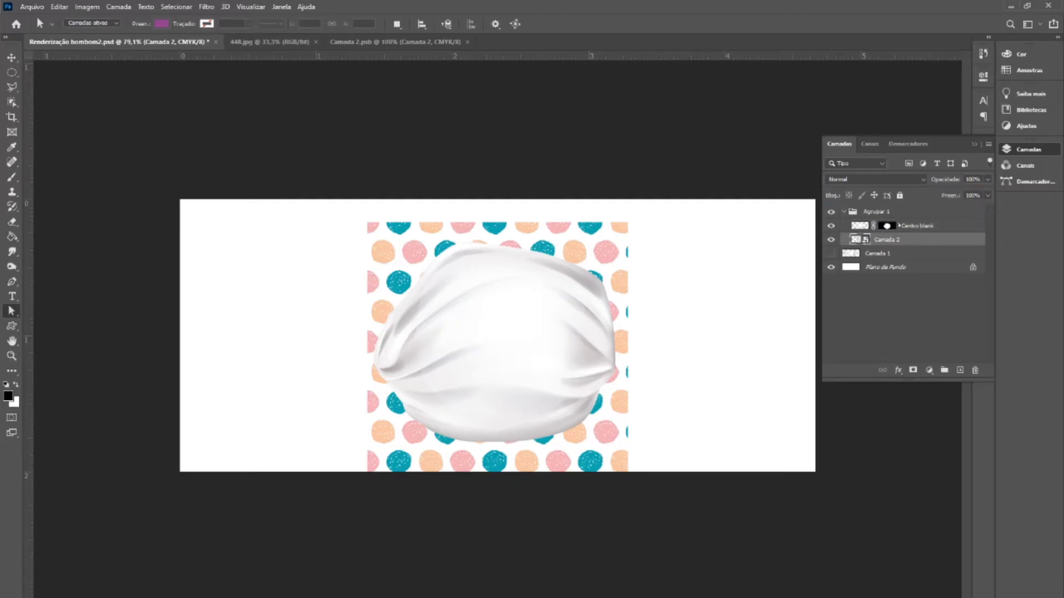
pyautogui.click(898, 226)
pyautogui.click(886, 226)
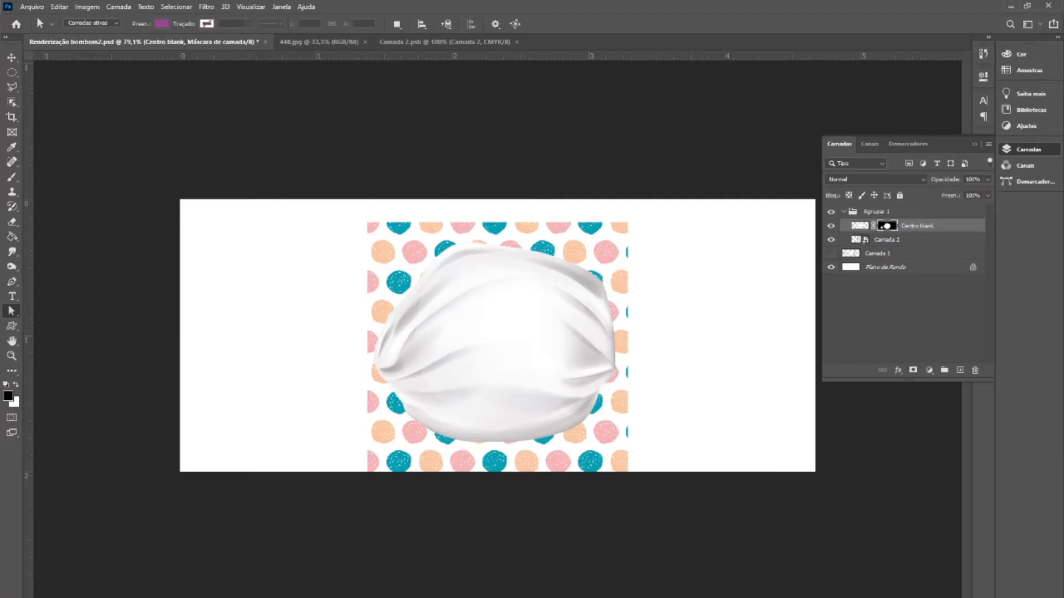
pyautogui.moveTo(886, 225); pyautogui.dragTo(881, 212)
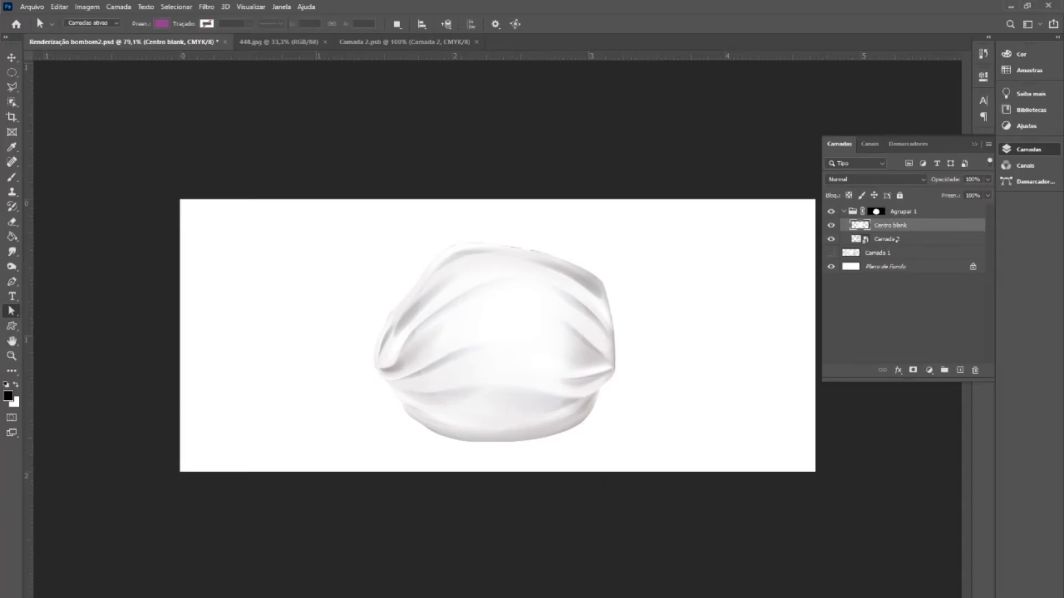
# - Stack Camada 2 above Centro blank inside Agrupar 1
pyautogui.click(909, 241)
pyautogui.moveTo(906, 239); pyautogui.dragTo(906, 225)
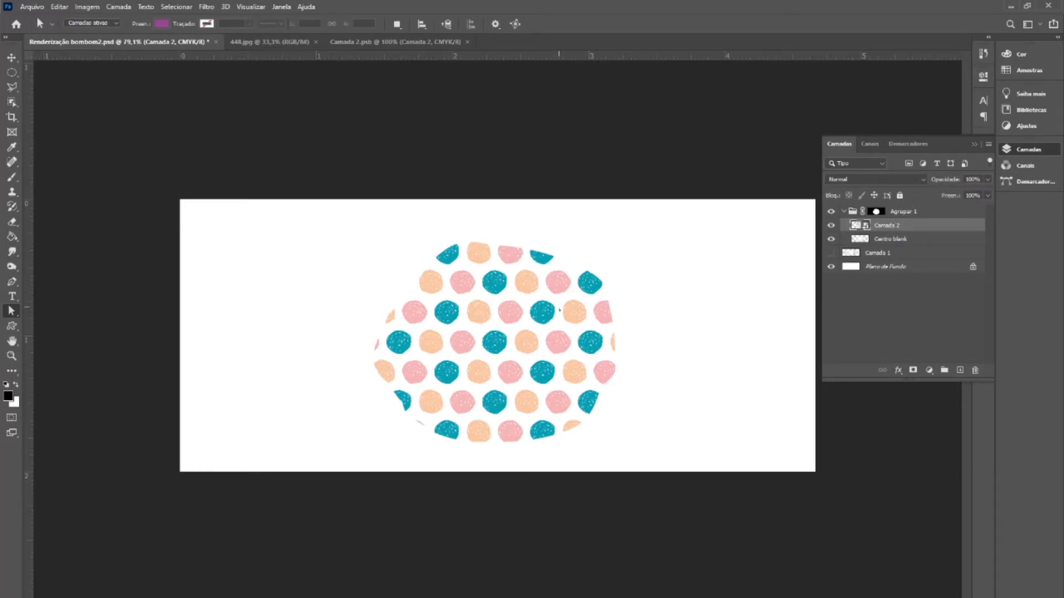
pyautogui.click(923, 179)
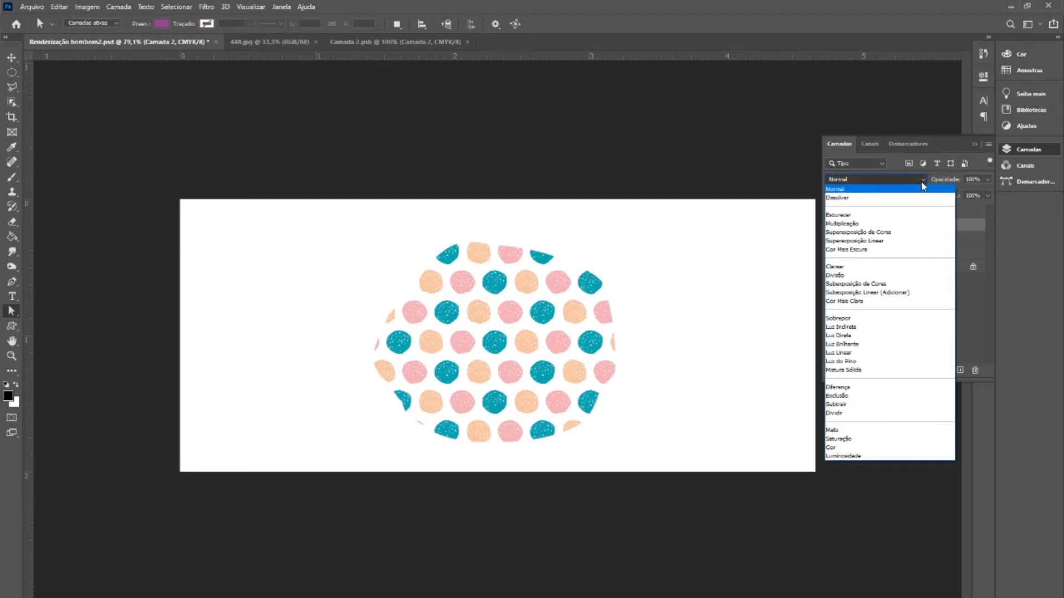
# - Set Camada 2 to Superexposição Linear blending and commit a free transform of the dots
pyautogui.click(894, 241)
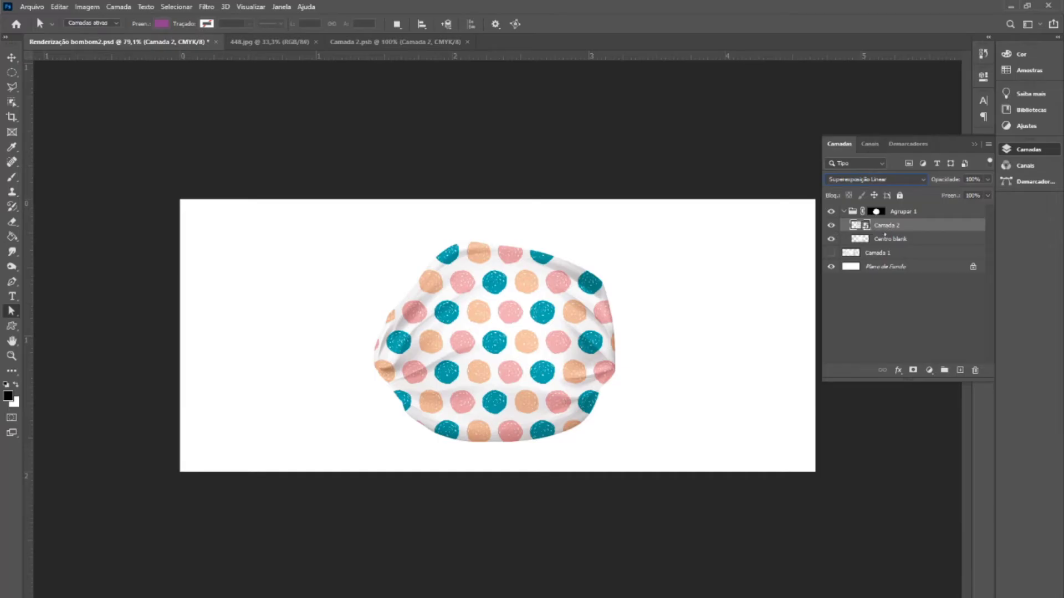
pyautogui.moveTo(735, 225); pyautogui.dragTo(653, 271)
pyautogui.hotkey('ctrl', 't')
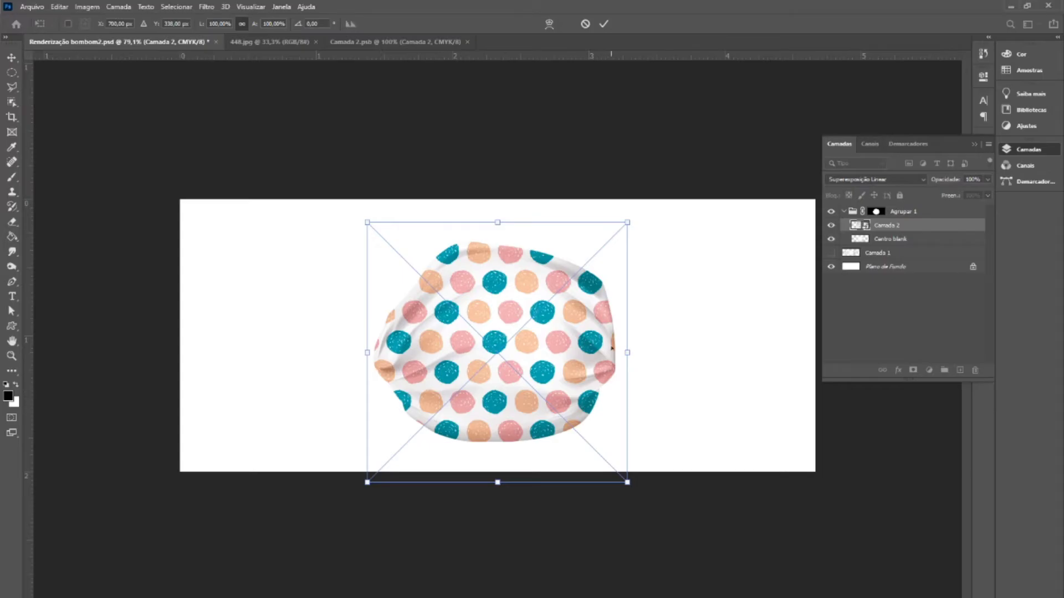
pyautogui.press('Return')
pyautogui.click(876, 212)
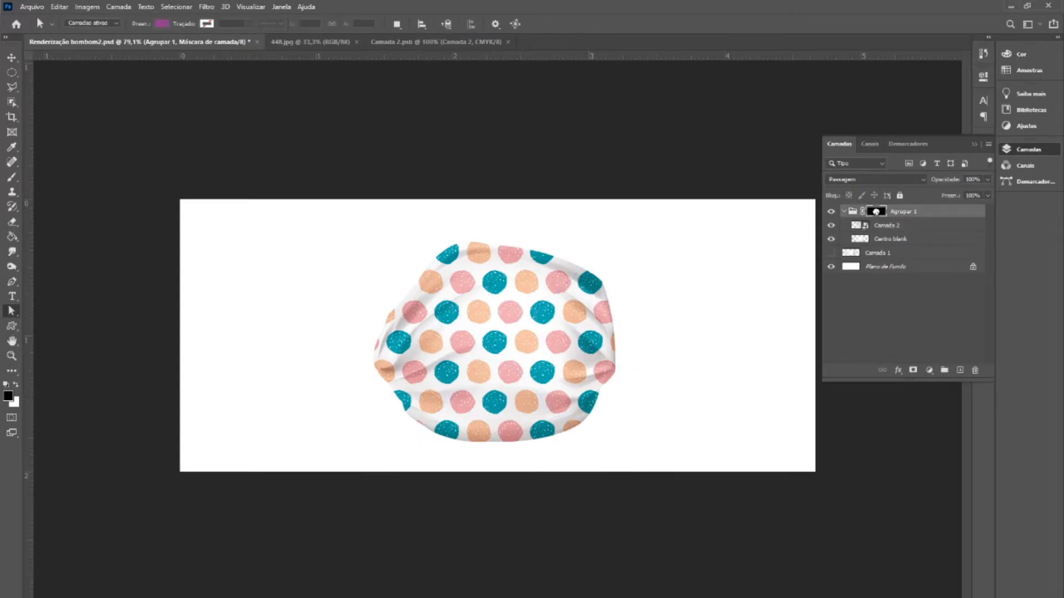
# - Disable the Agrupar 1 mask with Desativar Máscara de Camada, then select Camada 2
pyautogui.hotkey('ctrl', 'alt', 'r')
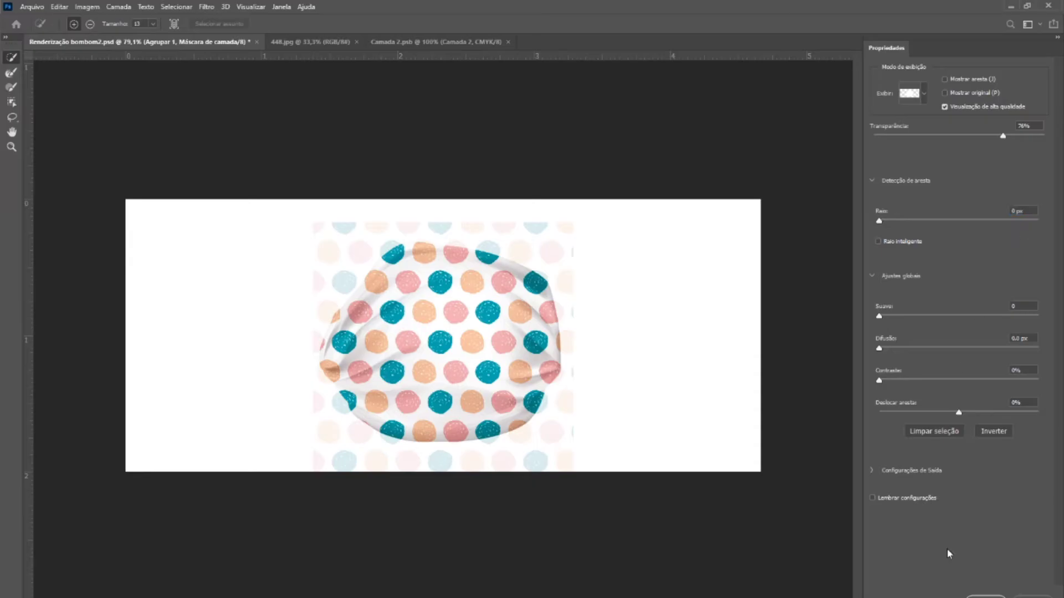
pyautogui.click(1033, 597)
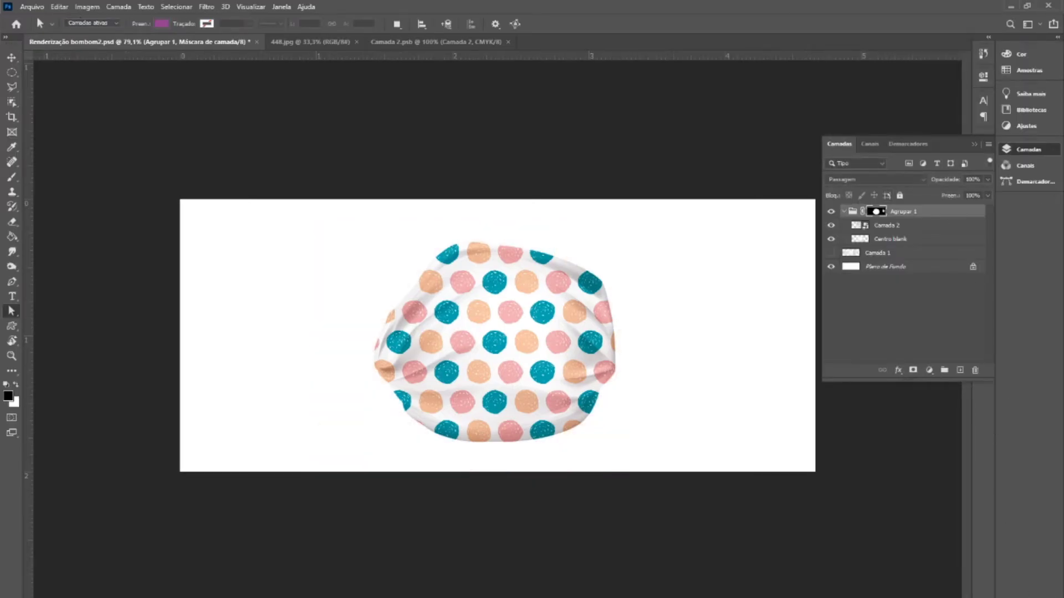
pyautogui.rightClick(885, 211)
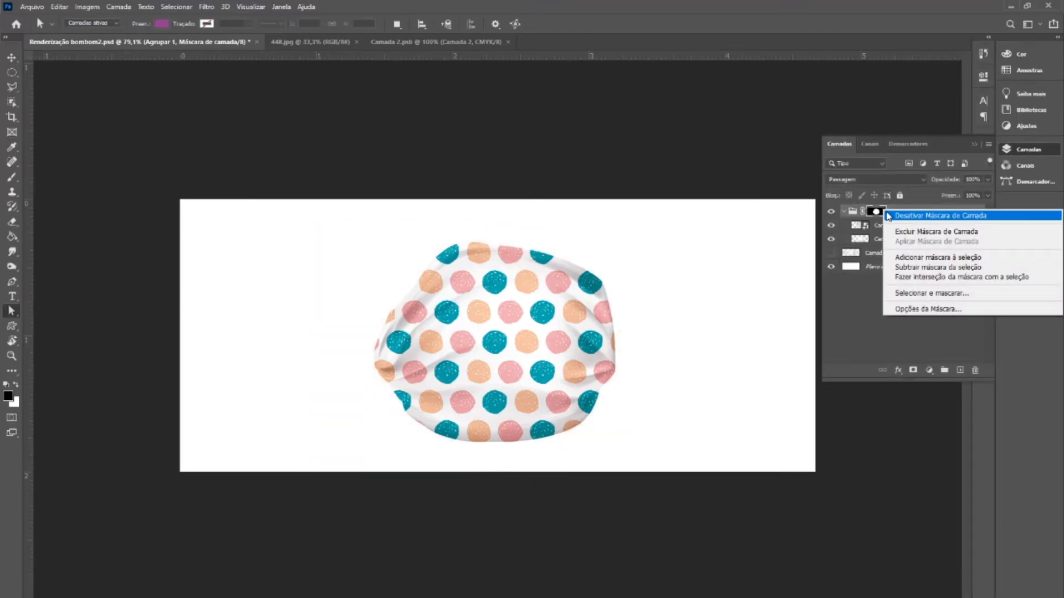
pyautogui.click(888, 216)
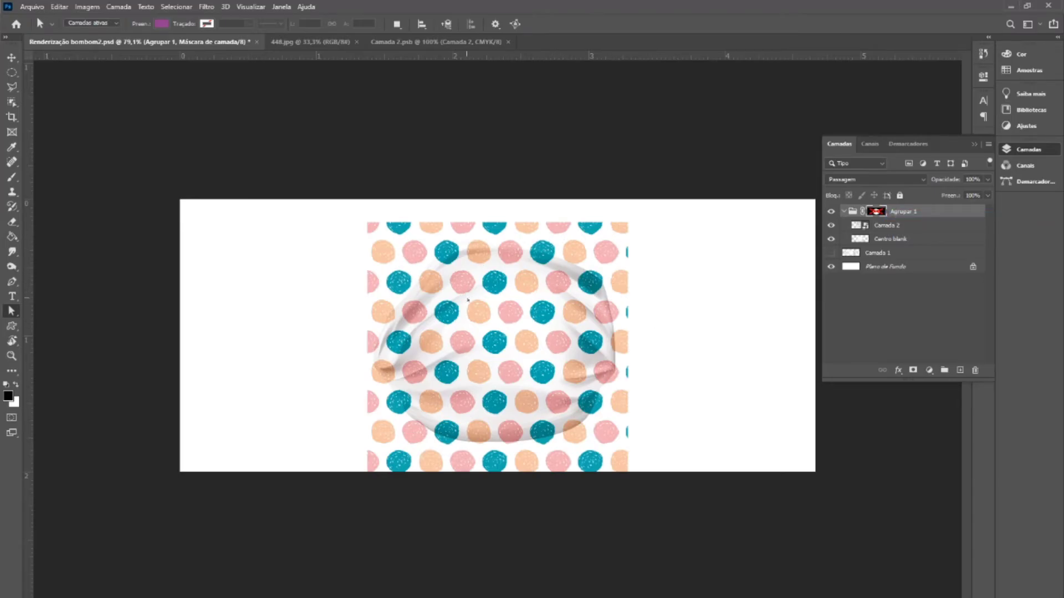
pyautogui.rightClick(875, 214)
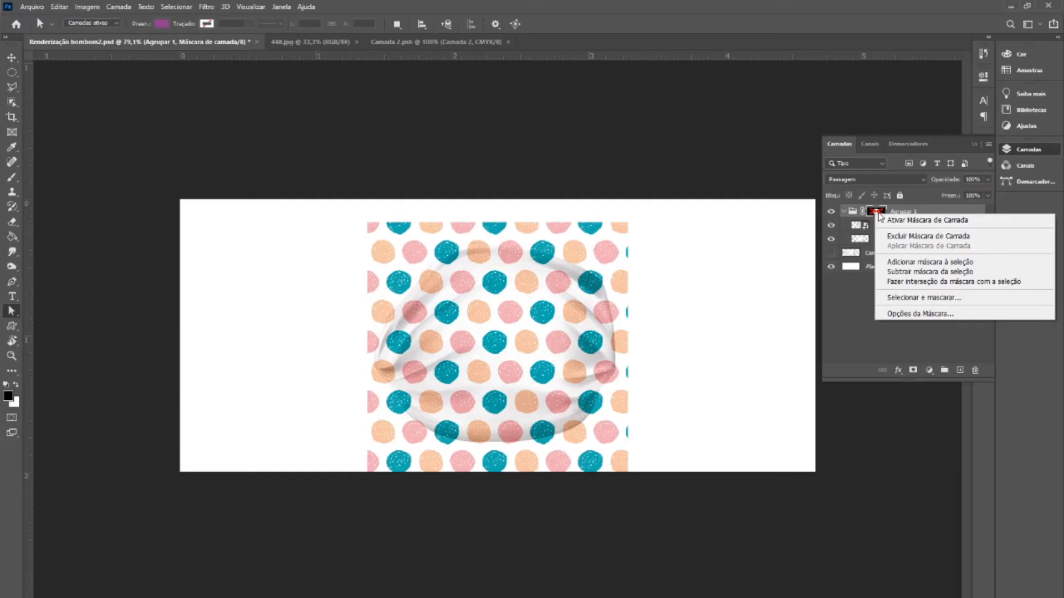
pyautogui.click(865, 298)
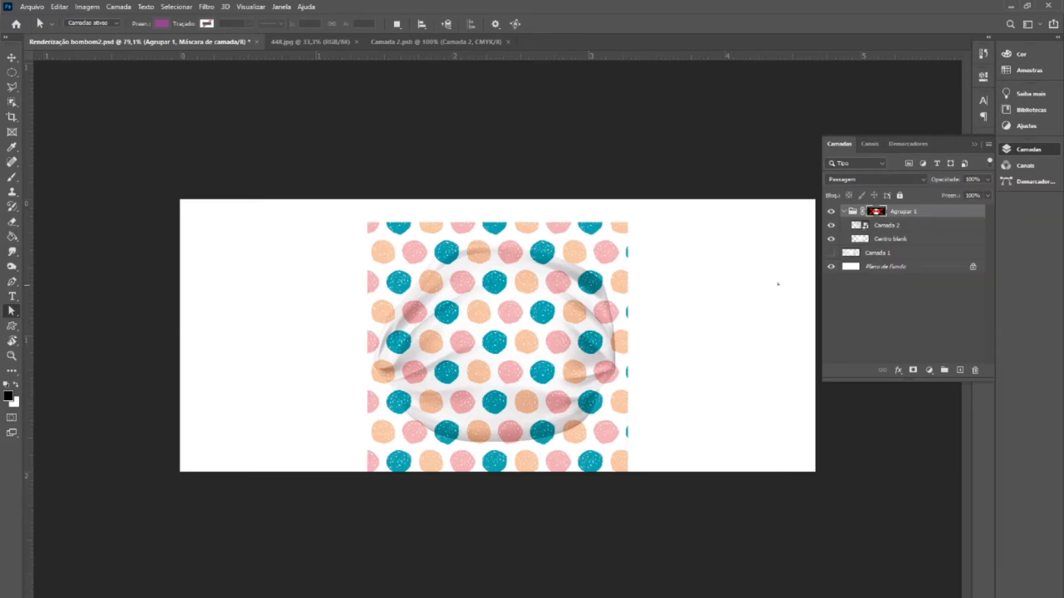
pyautogui.click(885, 226)
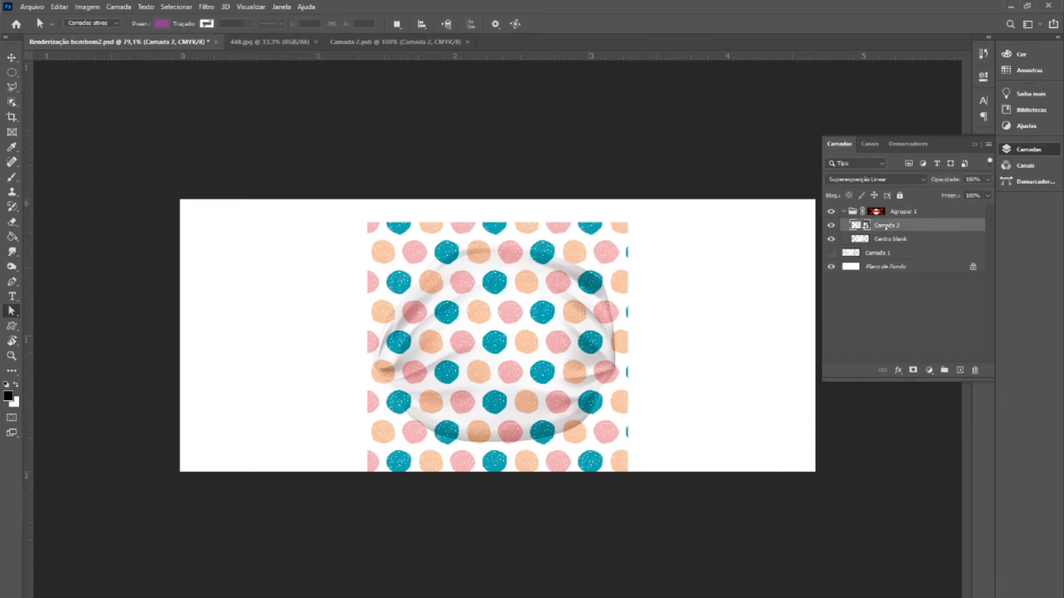
# - Warp the pattern's top corners down and curve its top edge into a dome
pyautogui.hotkey('ctrl', 't')
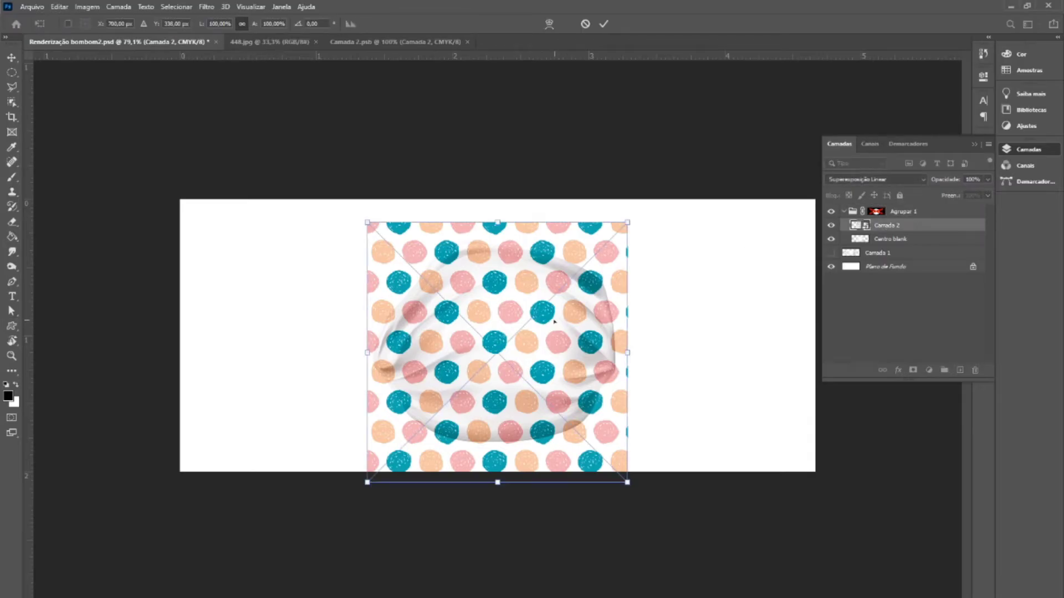
pyautogui.rightClick(554, 321)
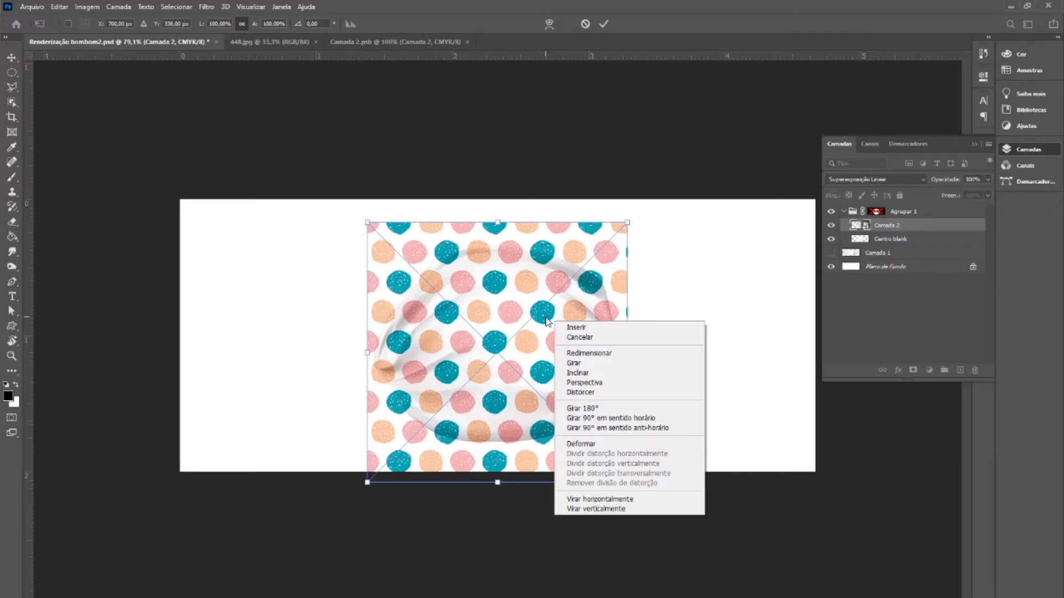
pyautogui.click(580, 444)
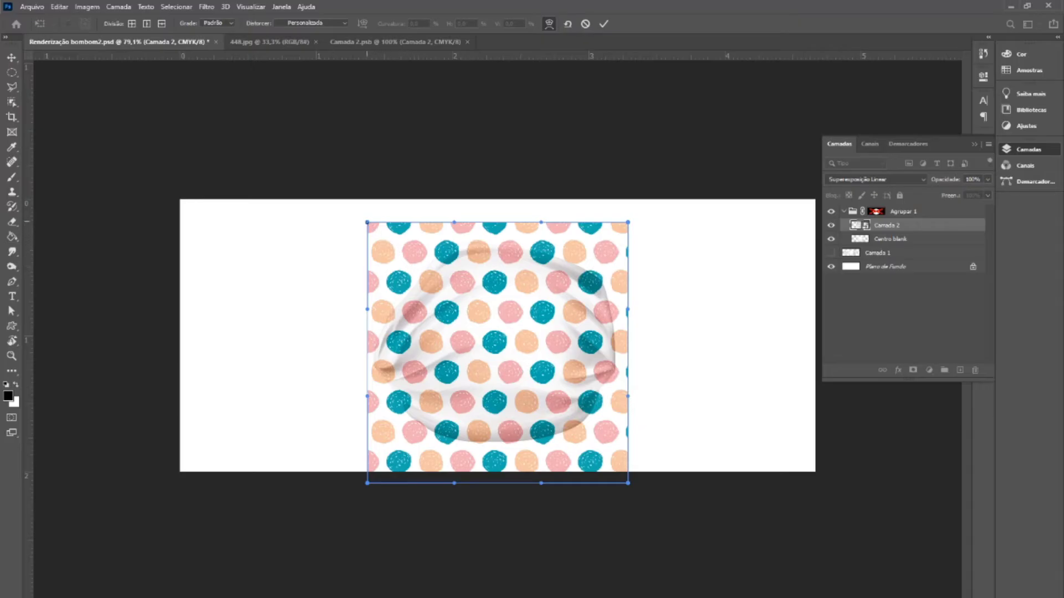
pyautogui.moveTo(368, 222); pyautogui.dragTo(371, 323)
pyautogui.moveTo(454, 222); pyautogui.dragTo(440, 205)
pyautogui.moveTo(627, 222); pyautogui.dragTo(622, 335)
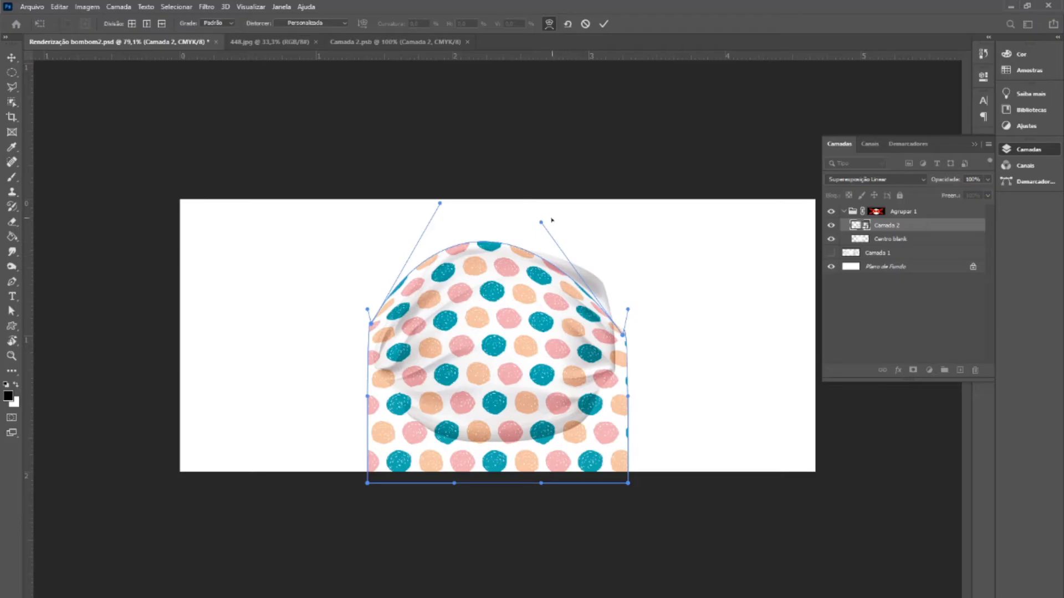
pyautogui.moveTo(541, 222); pyautogui.dragTo(626, 207)
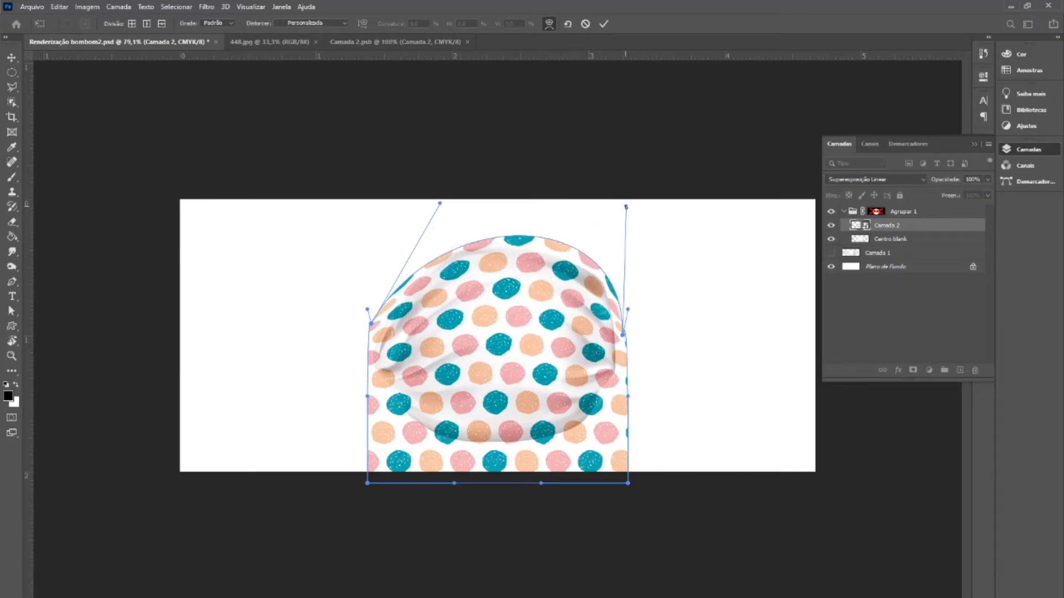
pyautogui.moveTo(425, 205); pyautogui.dragTo(414, 205)
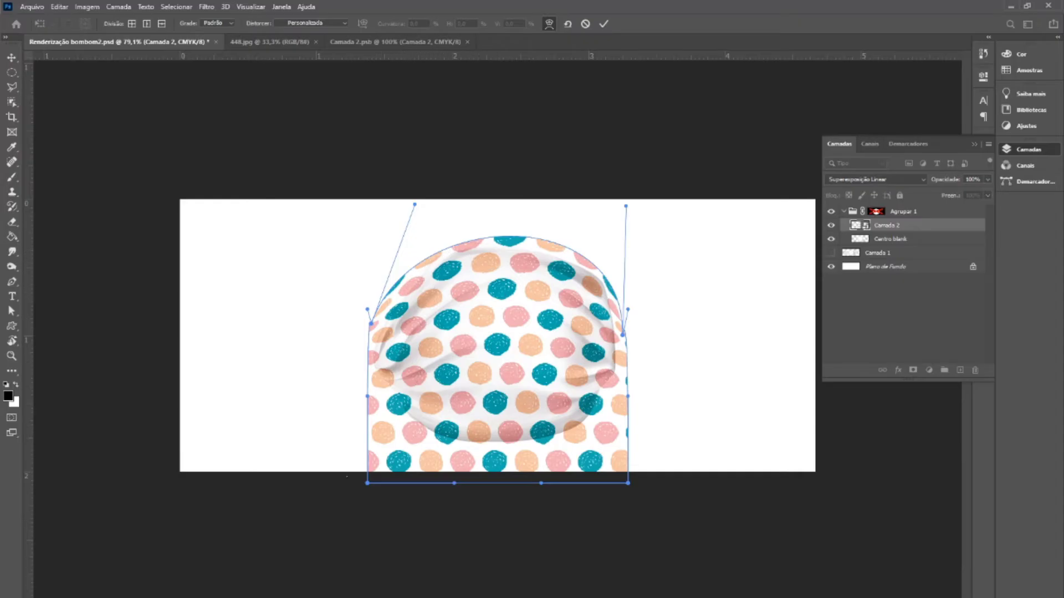
# - Raise and round the pattern's bottom corners into a ball, then apply the warp
pyautogui.moveTo(367, 483); pyautogui.dragTo(367, 376)
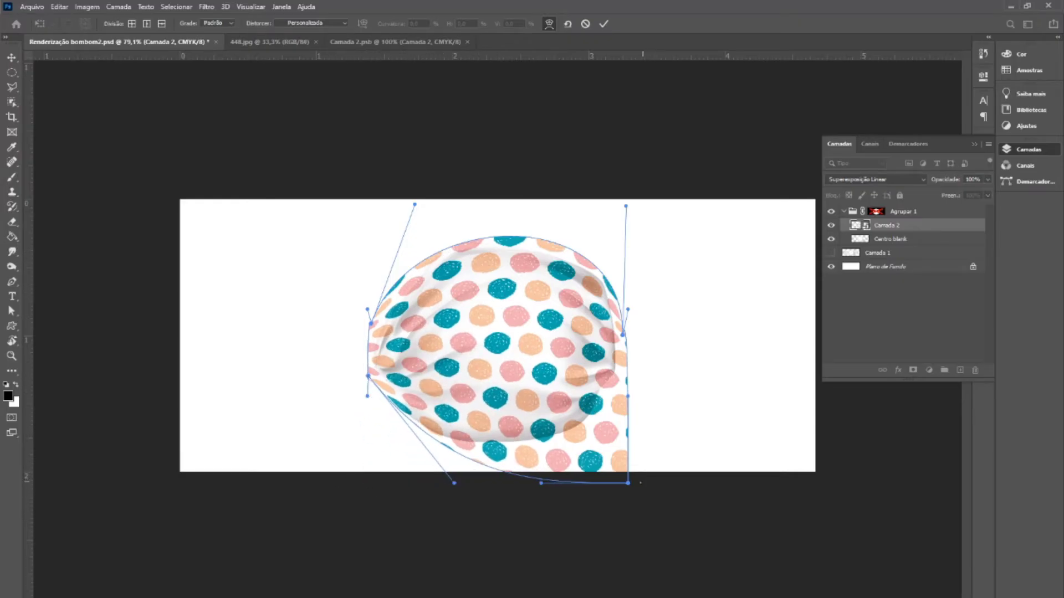
pyautogui.moveTo(628, 483); pyautogui.dragTo(625, 363)
pyautogui.moveTo(542, 484); pyautogui.dragTo(584, 484)
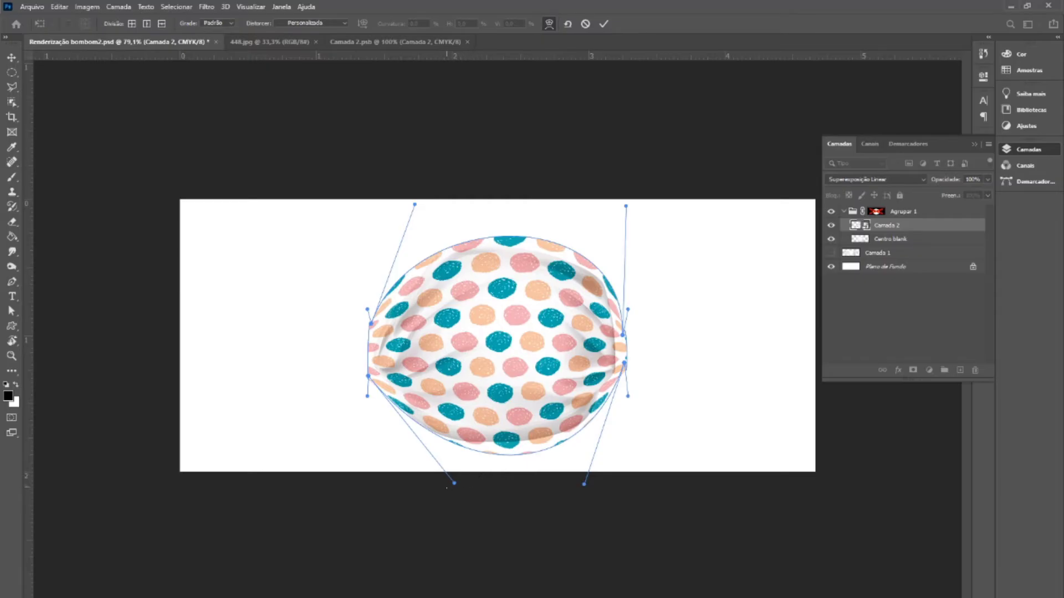
pyautogui.moveTo(454, 483); pyautogui.dragTo(446, 489)
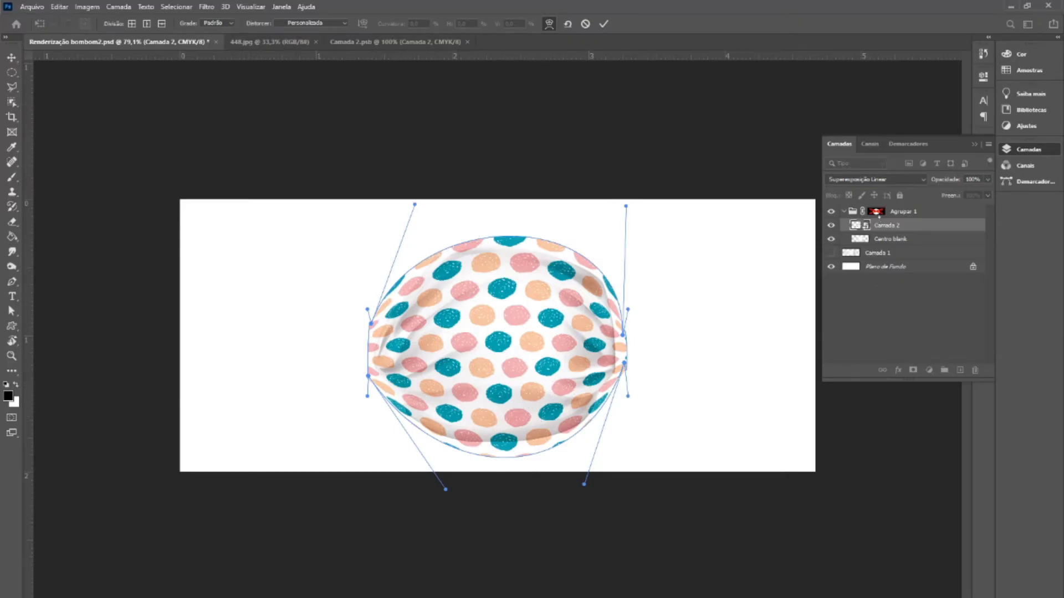
pyautogui.keyDown('shift'); pyautogui.click(876, 212); pyautogui.keyUp('shift')
pyautogui.rightClick(876, 211)
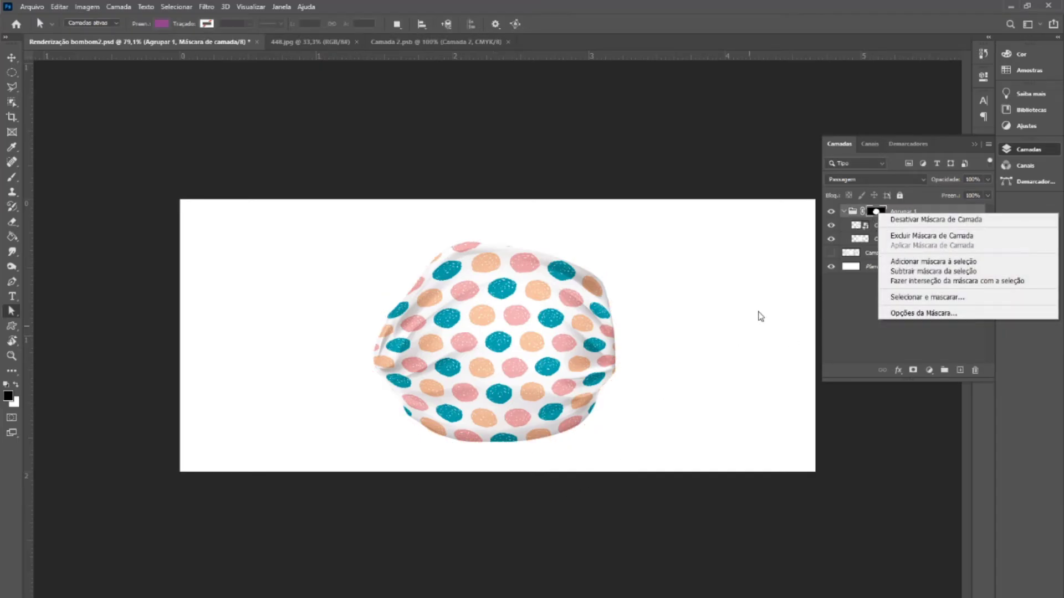
# - Disable the Agrupar 1 mask again and start a new free transform on Camada 2
pyautogui.click(838, 313)
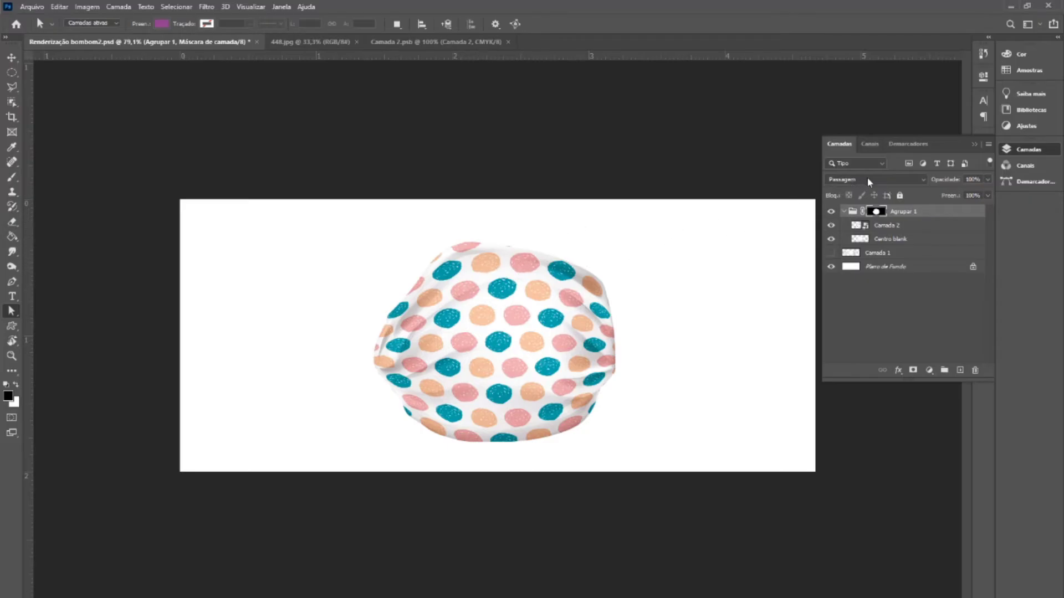
pyautogui.rightClick(880, 215)
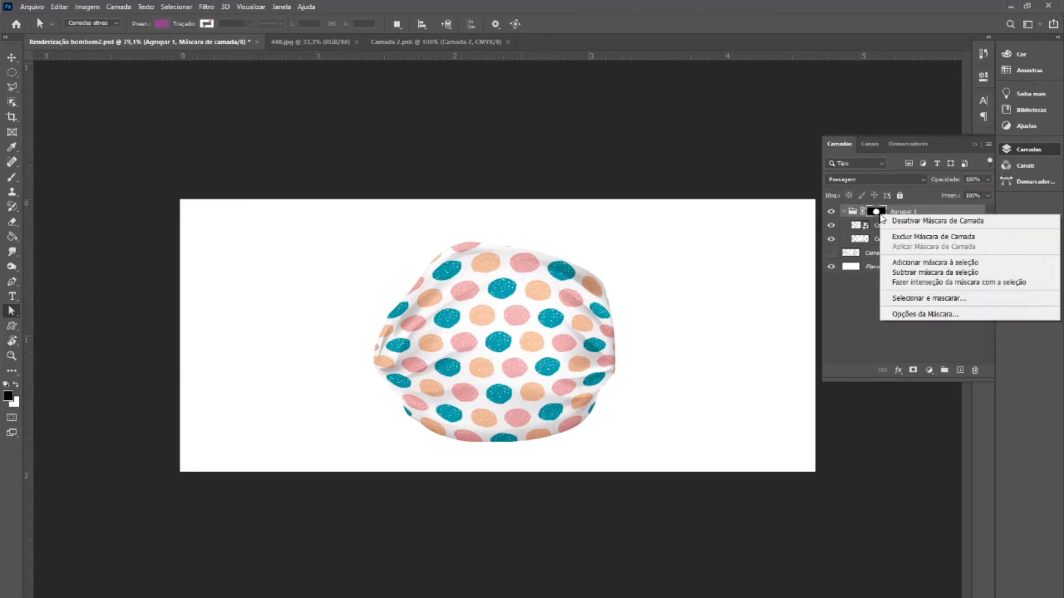
pyautogui.click(898, 221)
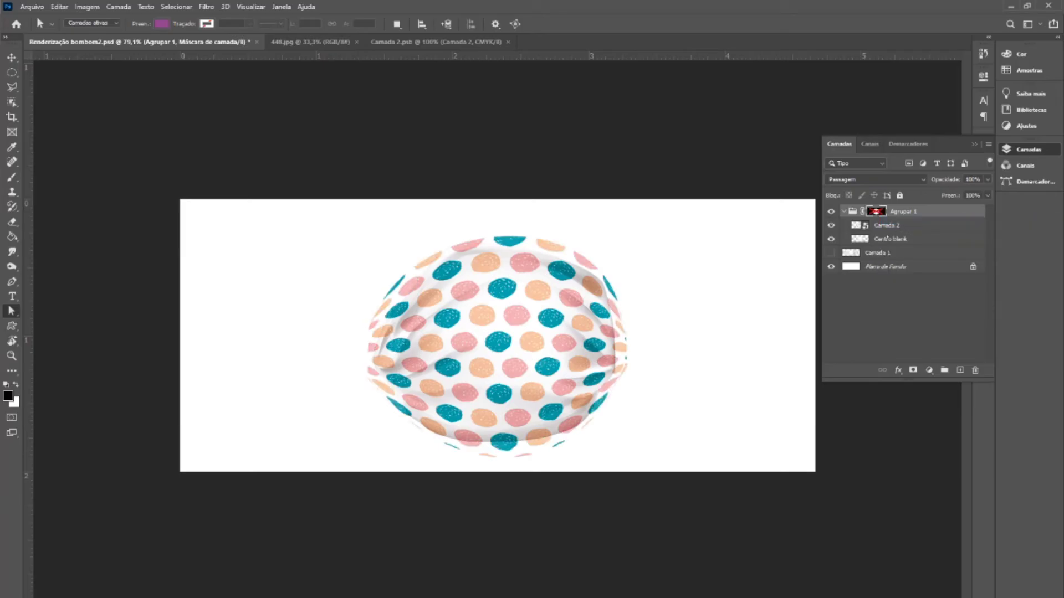
pyautogui.click(884, 227)
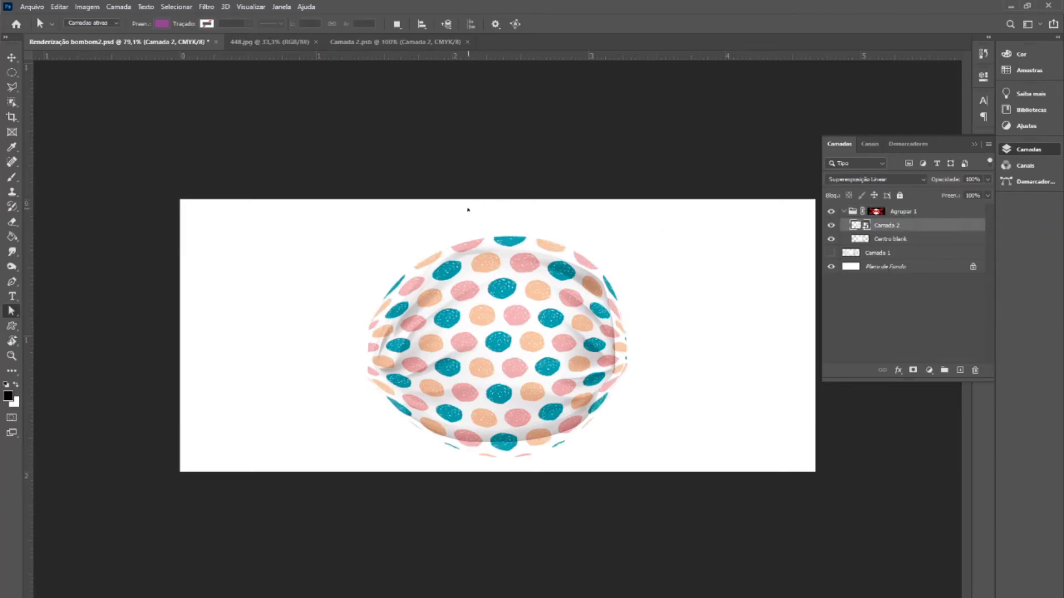
pyautogui.hotkey('ctrl', 't')
pyautogui.rightClick(494, 305)
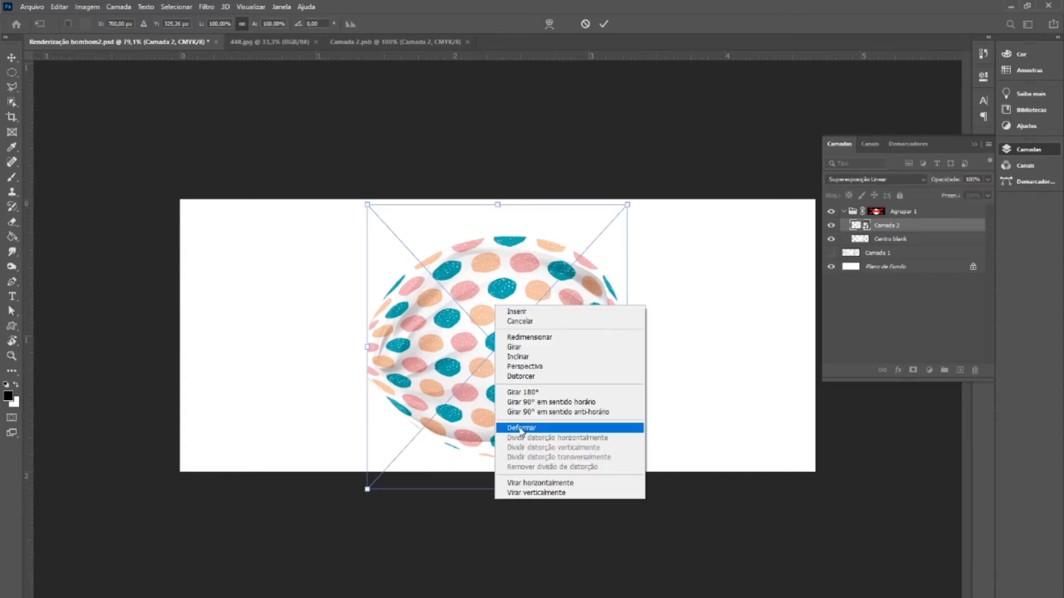
# - Switch to Warp and add four horizontal splits across the ball's warp mesh
pyautogui.click(521, 429)
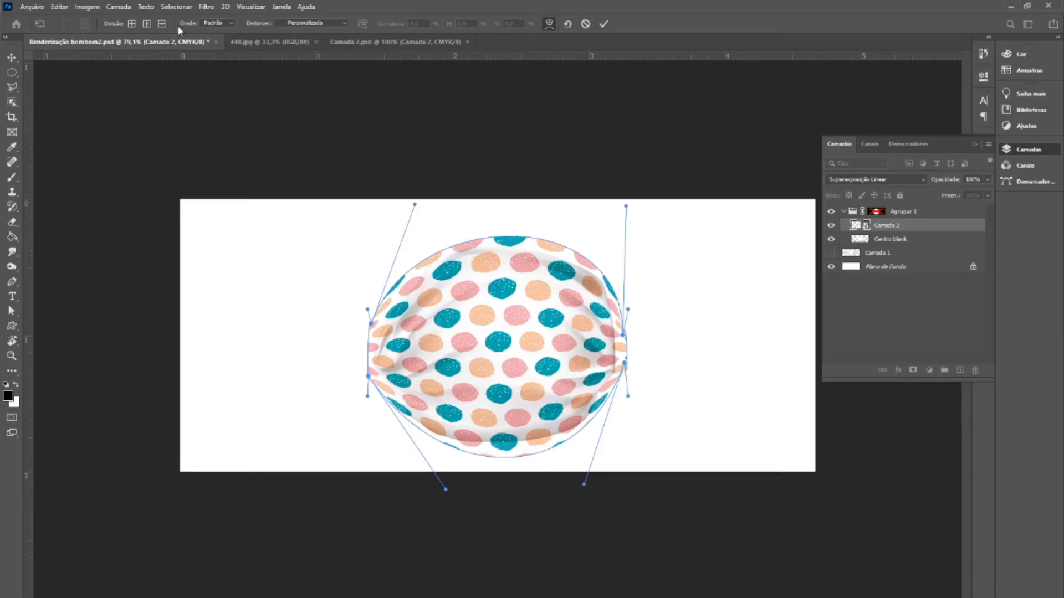
pyautogui.click(133, 25)
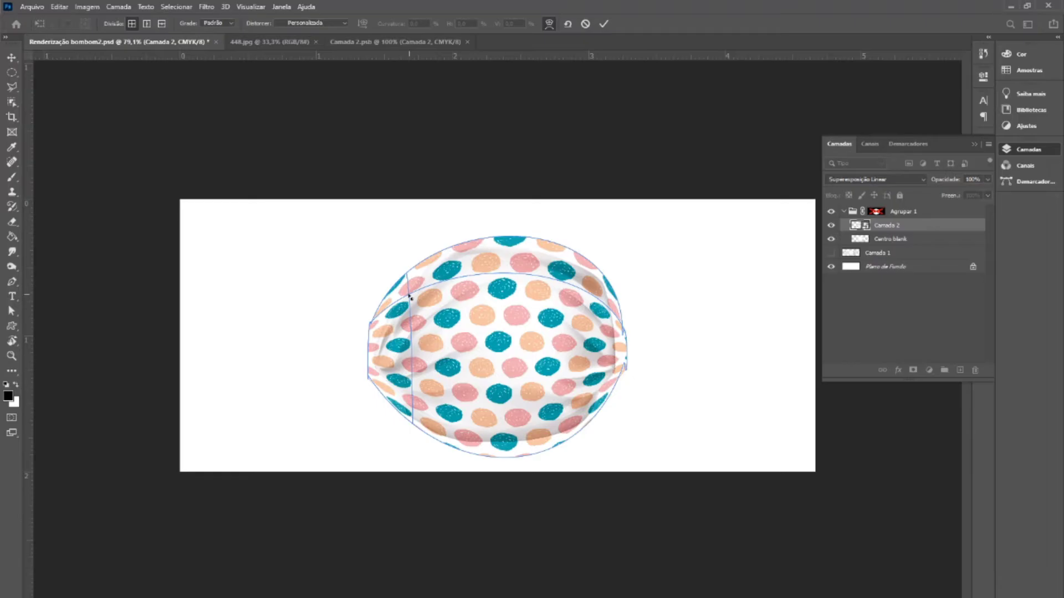
pyautogui.click(159, 25)
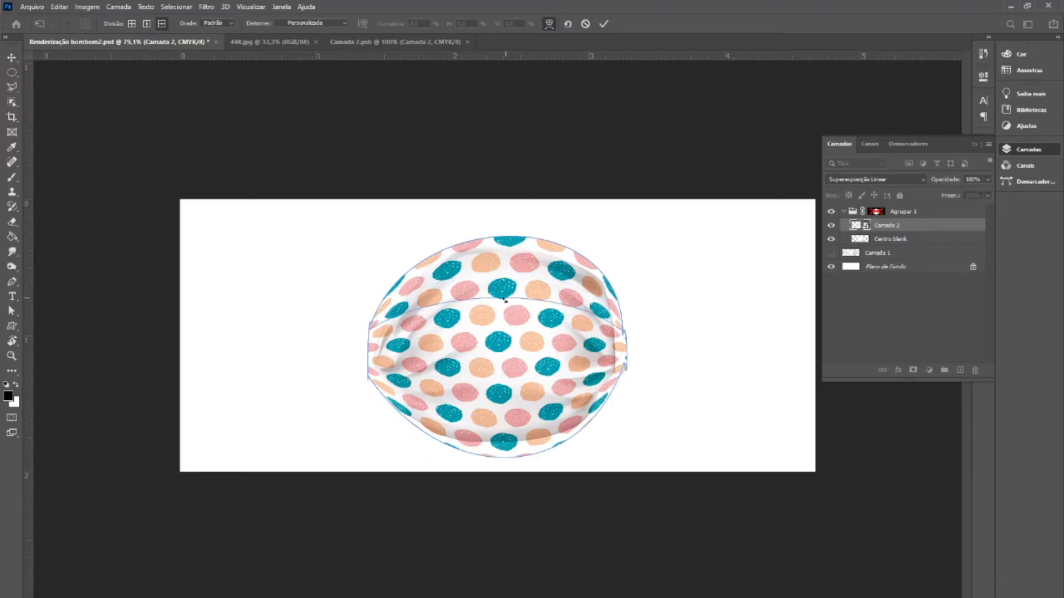
pyautogui.click(470, 271)
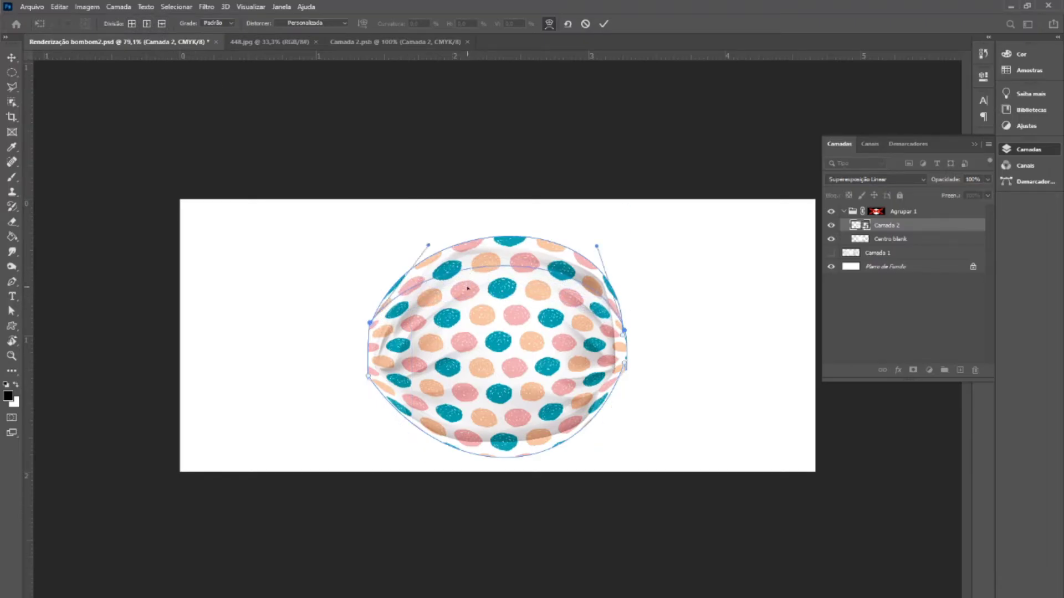
pyautogui.click(161, 23)
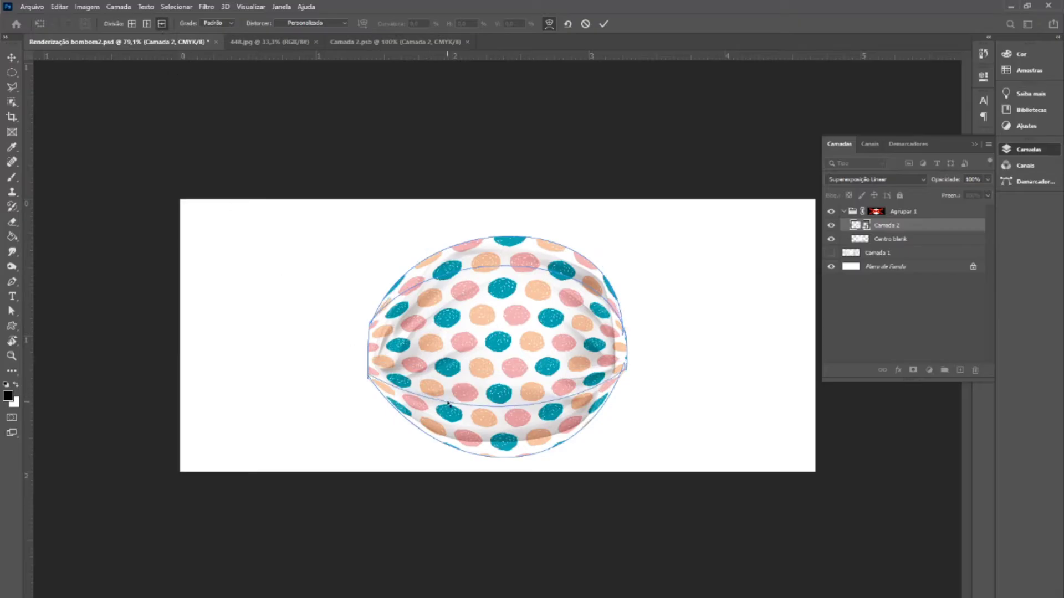
pyautogui.click(549, 403)
pyautogui.click(162, 24)
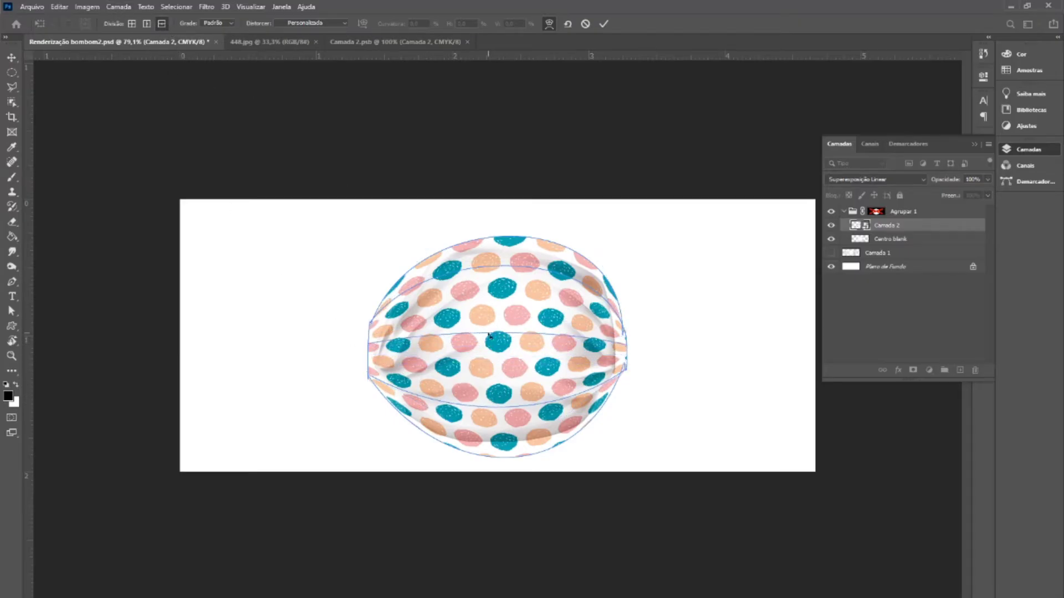
pyautogui.click(490, 336)
pyautogui.click(162, 23)
pyautogui.click(487, 284)
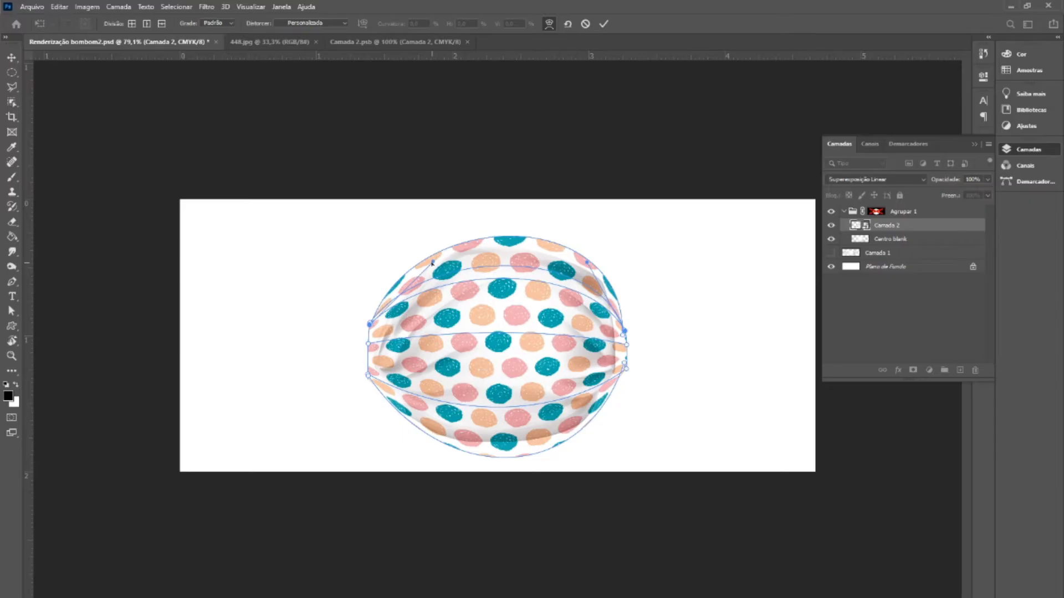
# - Bend the ball's upper curves downward and tighten its lower-left and lower-right curves
pyautogui.moveTo(431, 261); pyautogui.dragTo(420, 277)
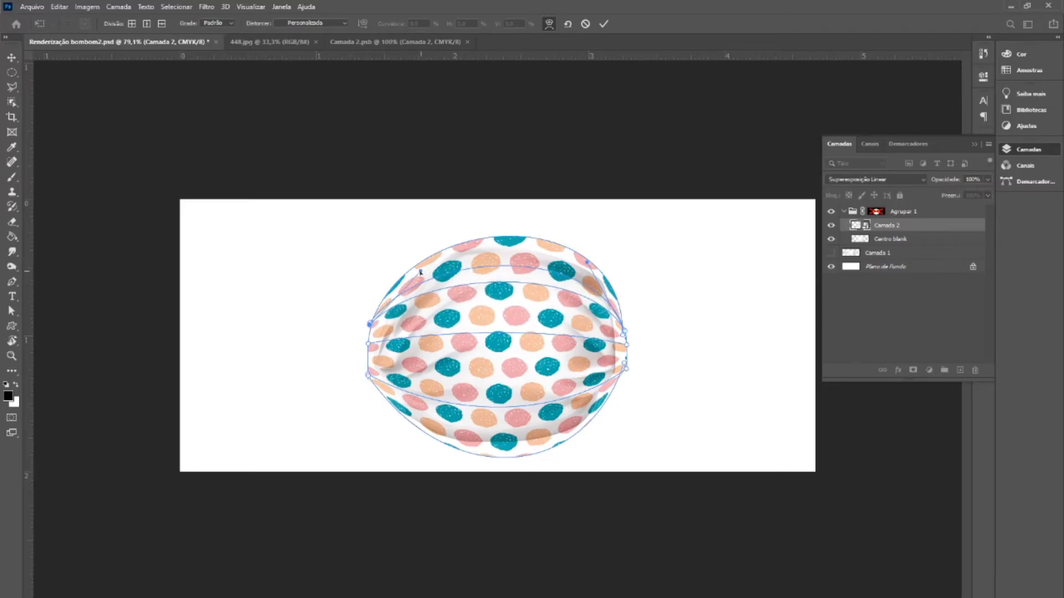
pyautogui.click(452, 273)
pyautogui.moveTo(428, 245); pyautogui.dragTo(424, 268)
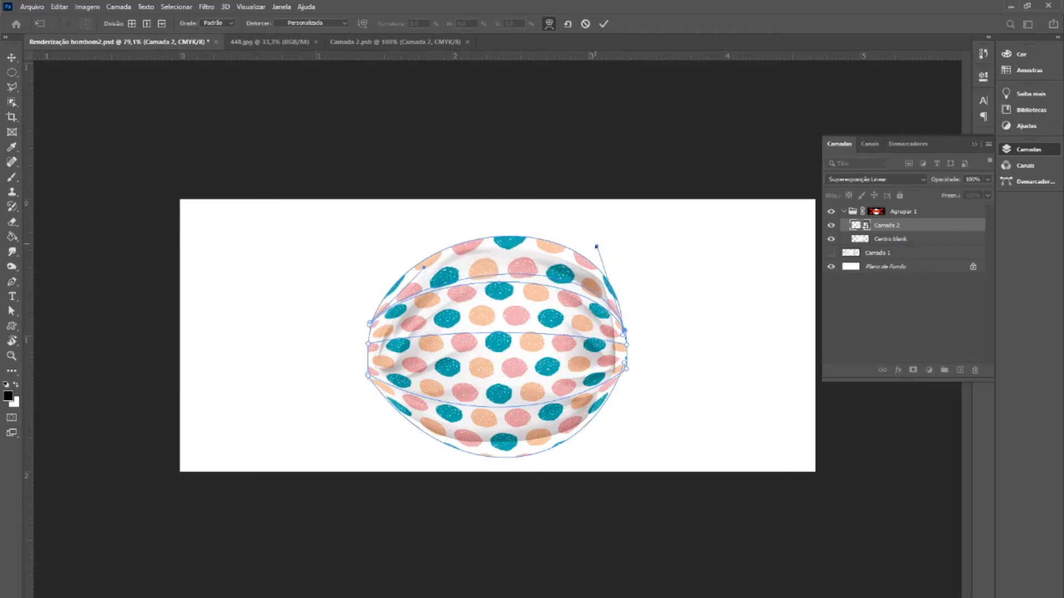
pyautogui.moveTo(596, 246); pyautogui.dragTo(595, 258)
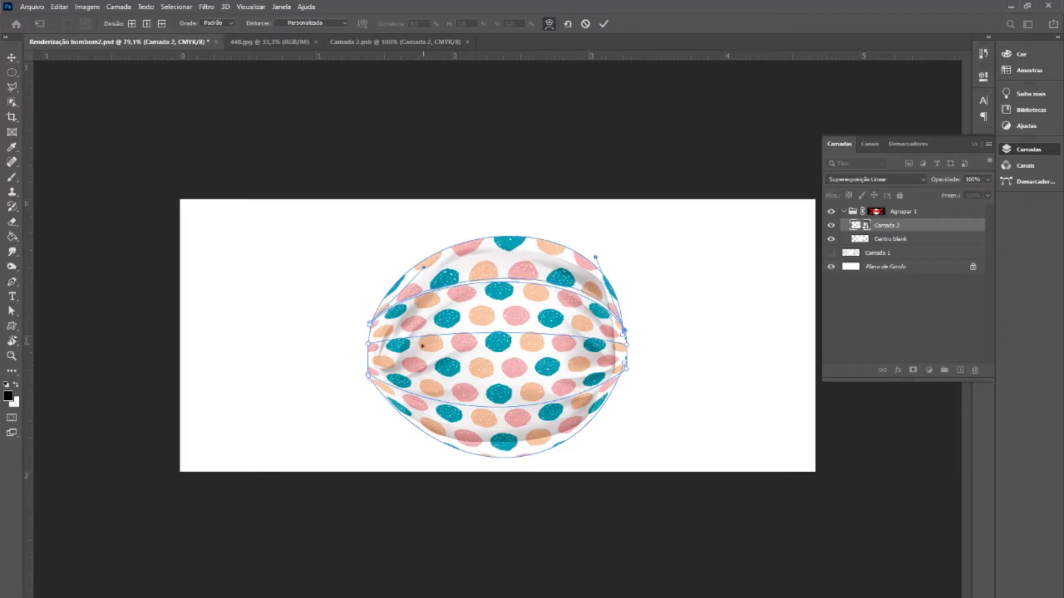
pyautogui.click(368, 377)
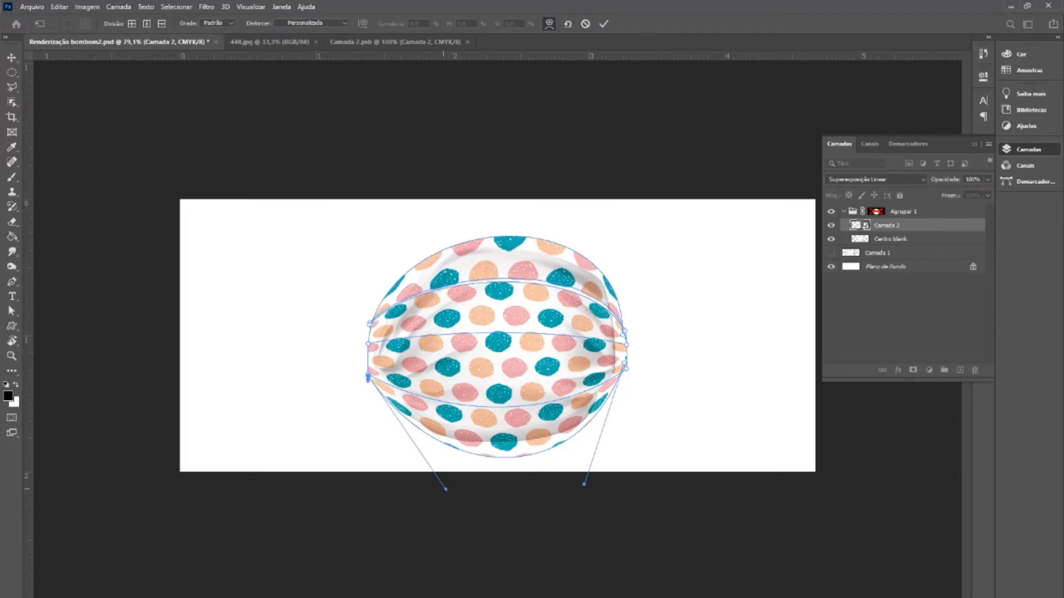
pyautogui.moveTo(445, 489); pyautogui.dragTo(434, 478)
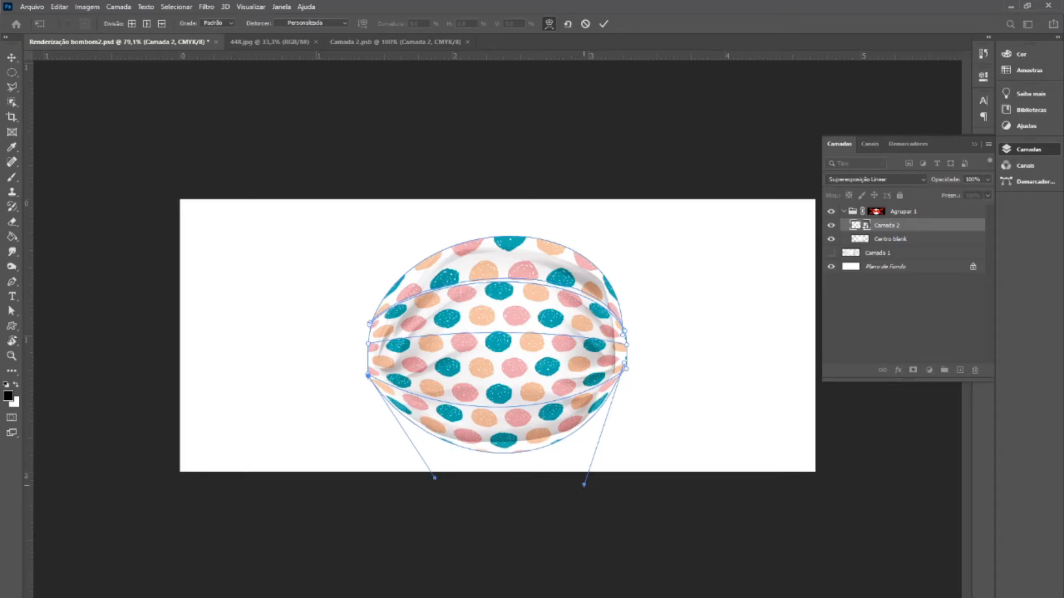
pyautogui.moveTo(583, 484); pyautogui.dragTo(566, 429)
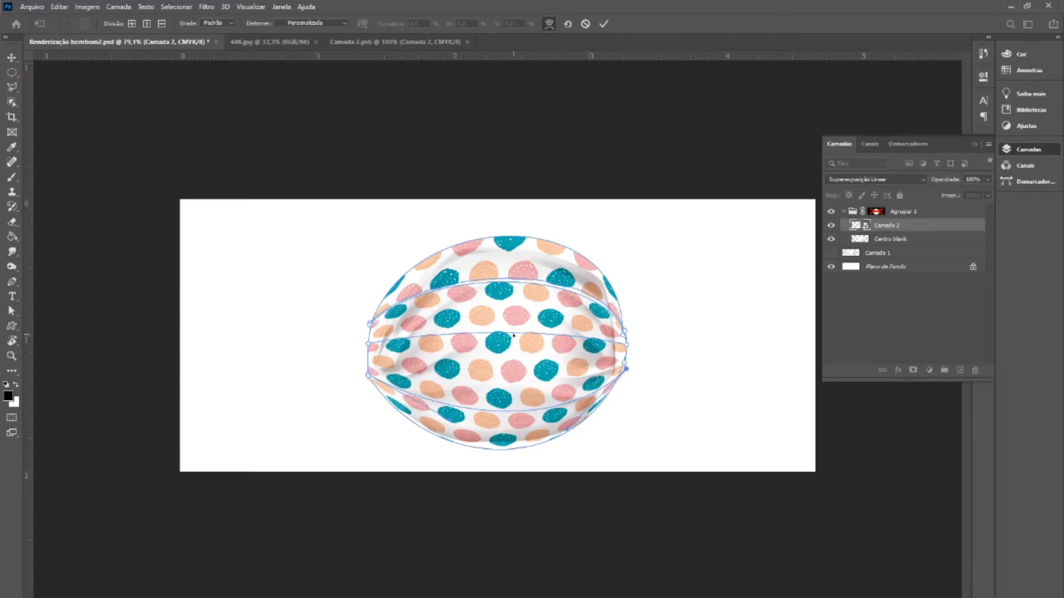
# - Lower the middle mesh line and bend the middle dot rows toward the left
pyautogui.moveTo(513, 335); pyautogui.dragTo(513, 343)
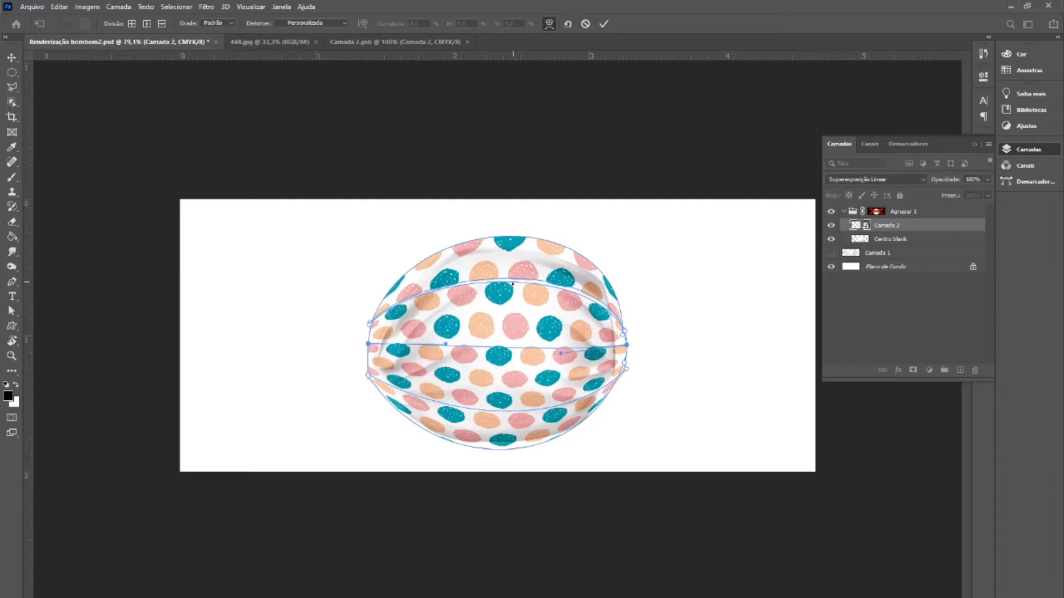
pyautogui.moveTo(513, 284); pyautogui.dragTo(413, 290)
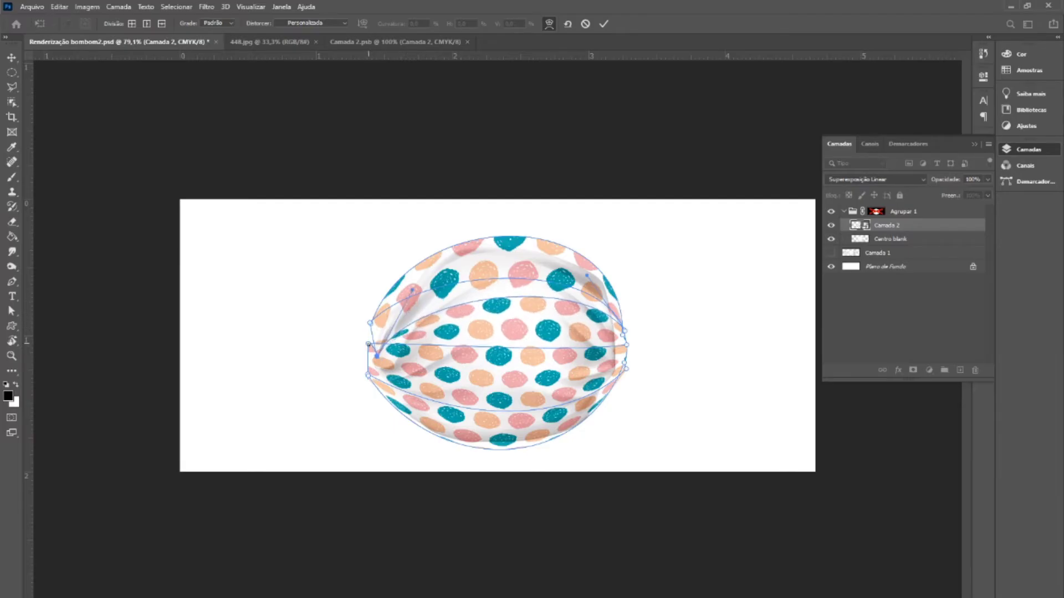
pyautogui.moveTo(368, 344); pyautogui.dragTo(371, 348)
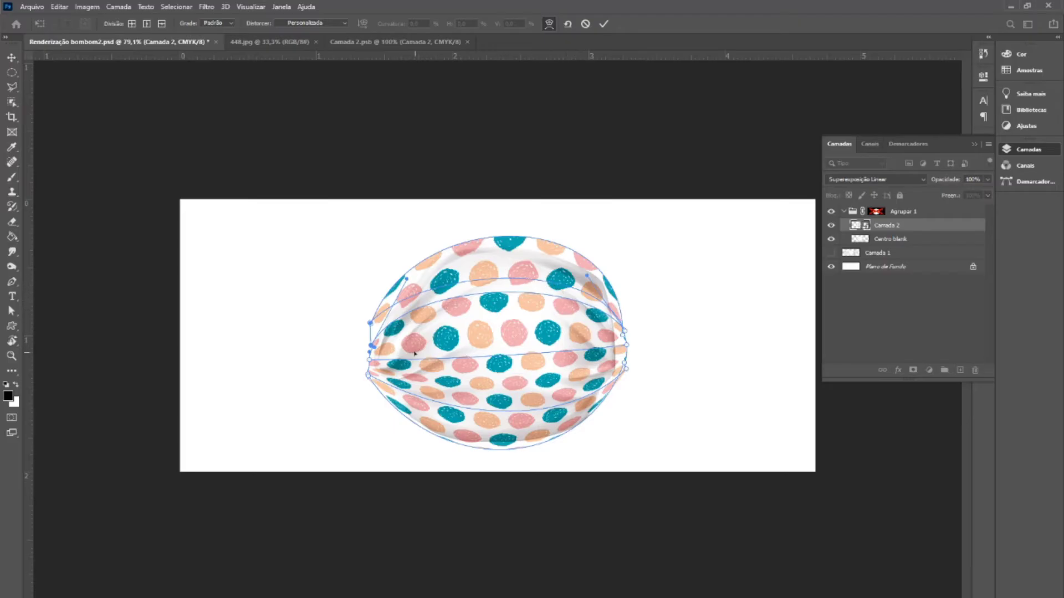
pyautogui.moveTo(435, 363); pyautogui.dragTo(371, 375)
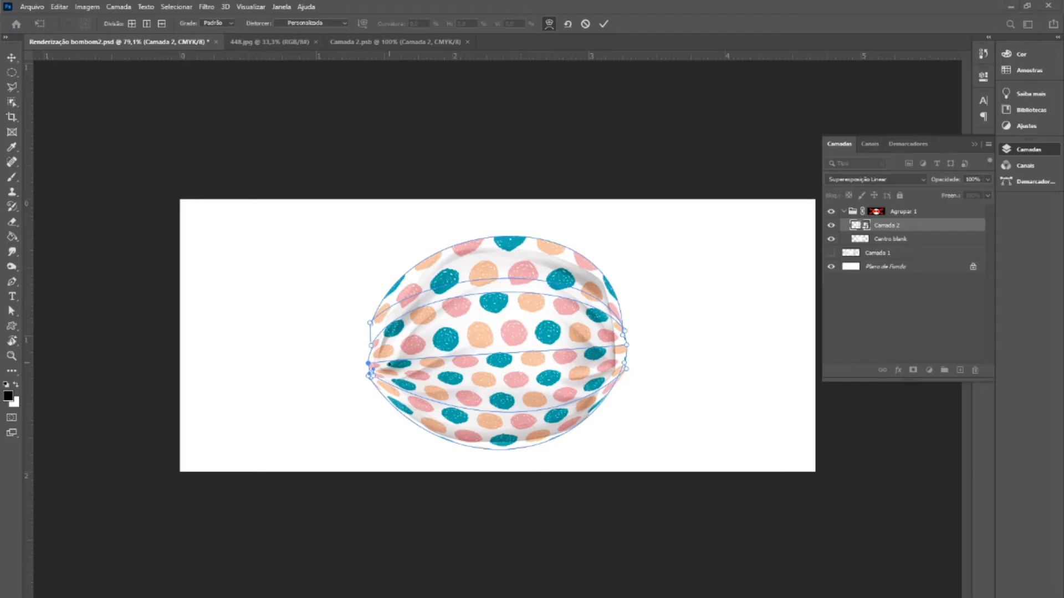
pyautogui.press('super')
pyautogui.press('super')
# - Zoomed in, reshape the warp anchors and handles to round the top of the pattern
pyautogui.scroll(5, 380, 410)
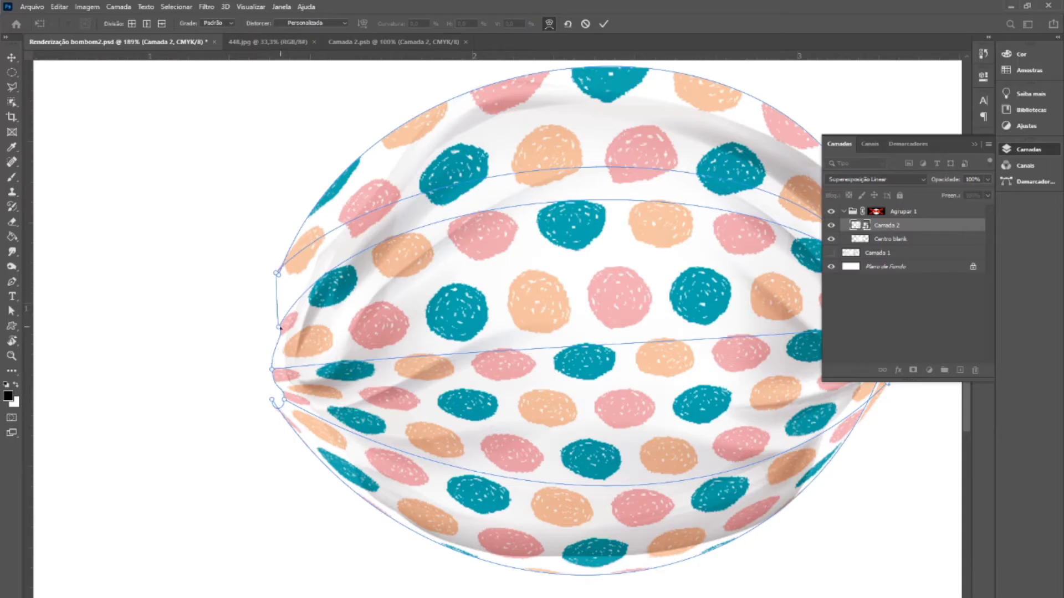
pyautogui.moveTo(280, 328); pyautogui.dragTo(340, 272)
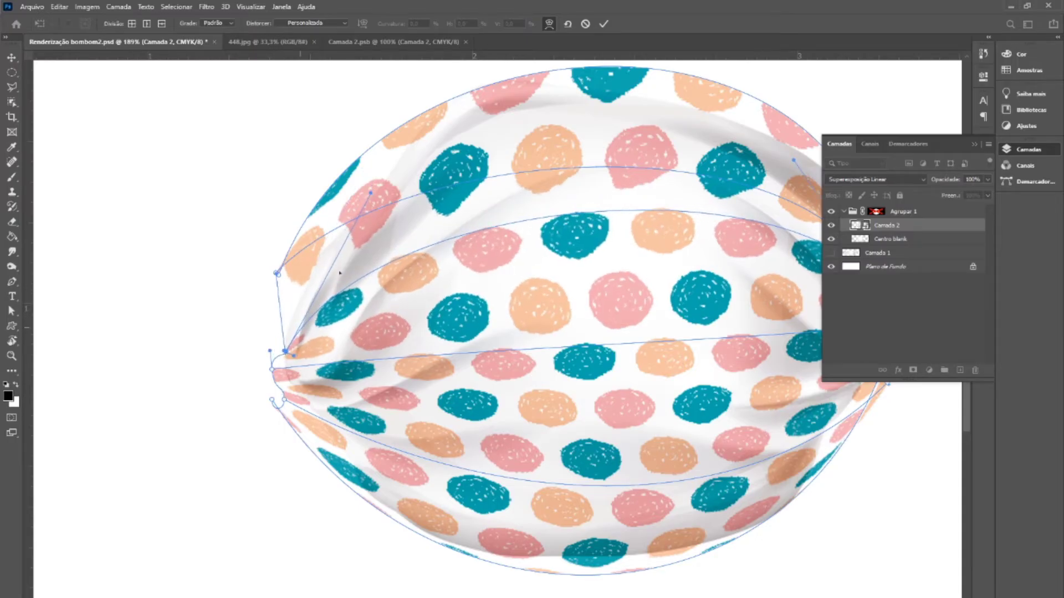
pyautogui.moveTo(370, 192); pyautogui.dragTo(332, 153)
pyautogui.hscroll(3, 425, 187)
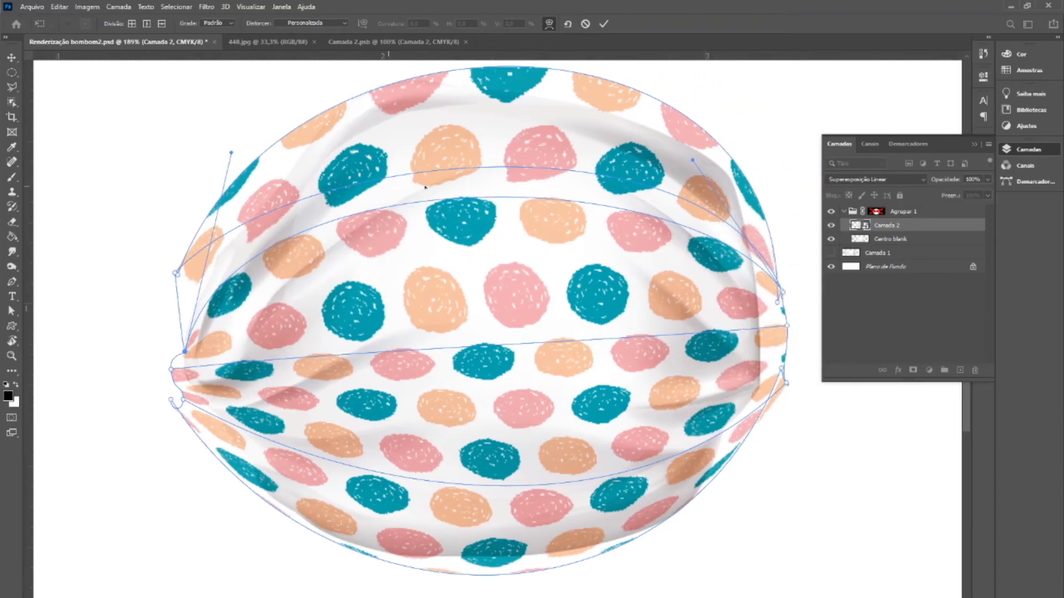
pyautogui.click(452, 72)
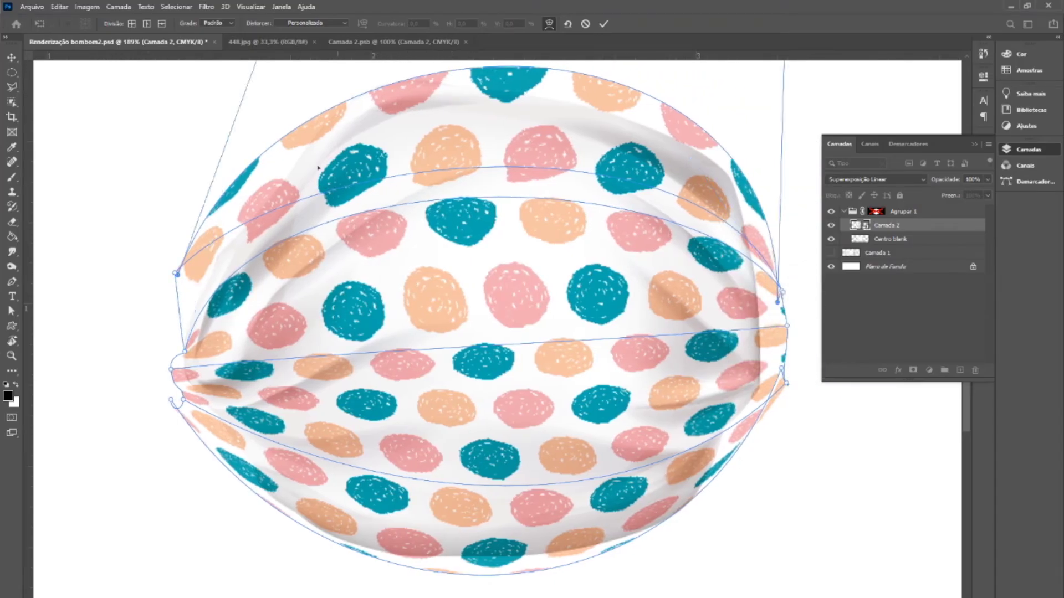
pyautogui.scroll(3, 358, 147)
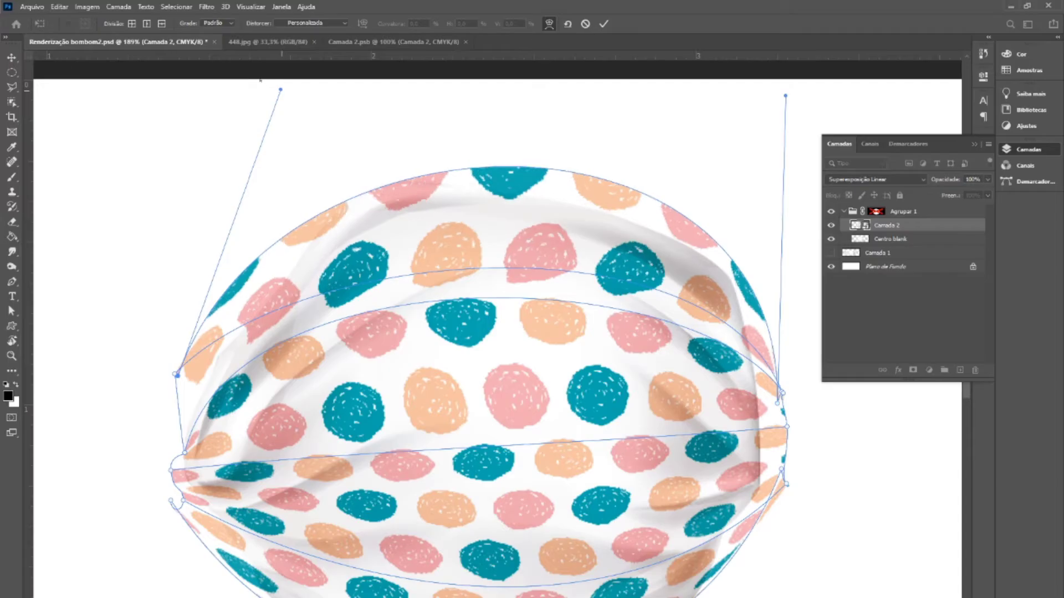
pyautogui.moveTo(280, 89); pyautogui.dragTo(256, 78)
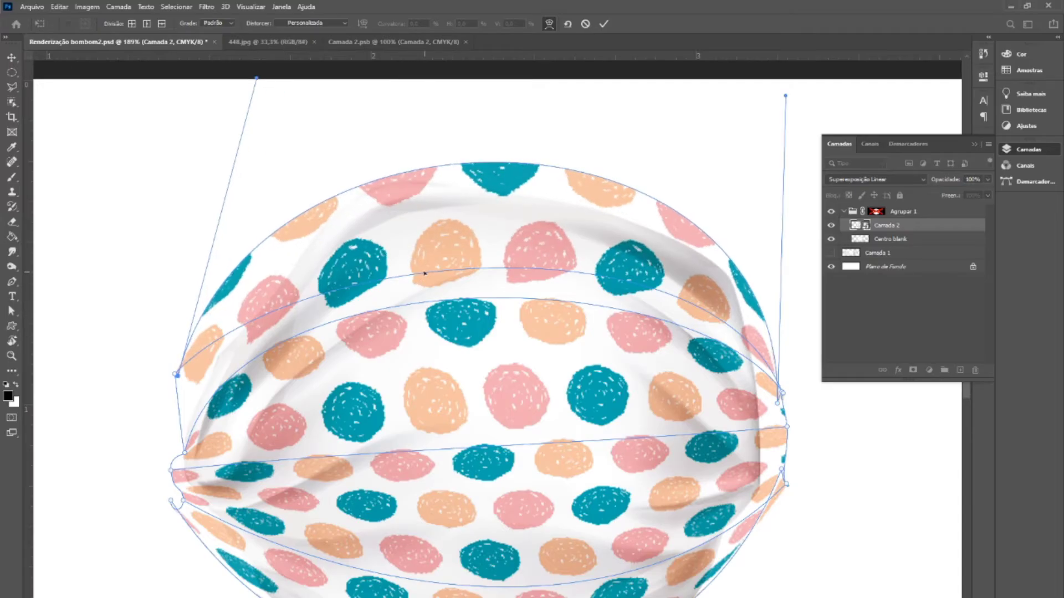
pyautogui.moveTo(424, 274); pyautogui.dragTo(430, 243)
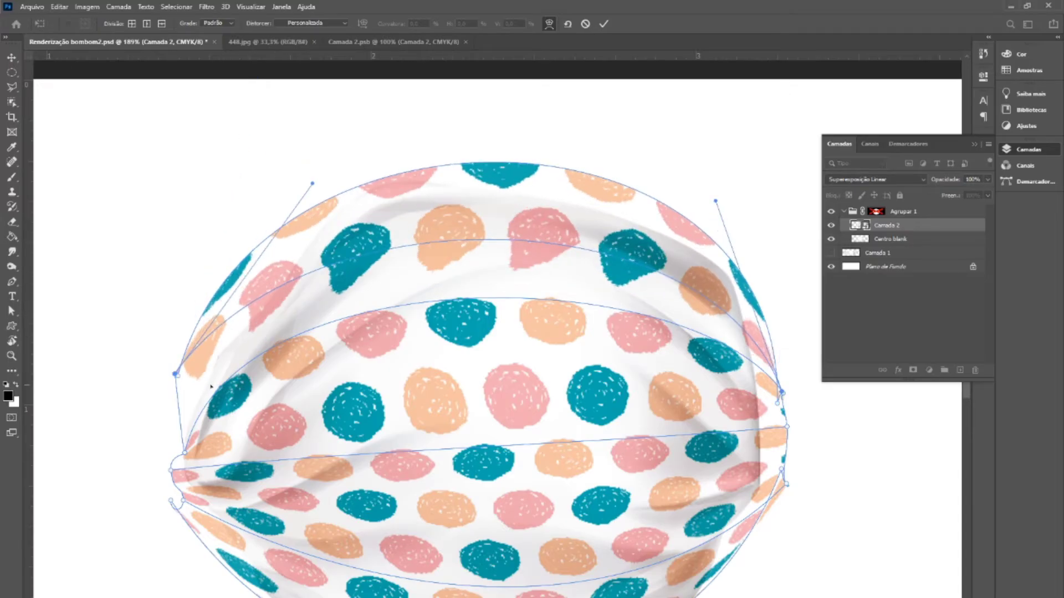
pyautogui.moveTo(176, 374); pyautogui.dragTo(186, 397)
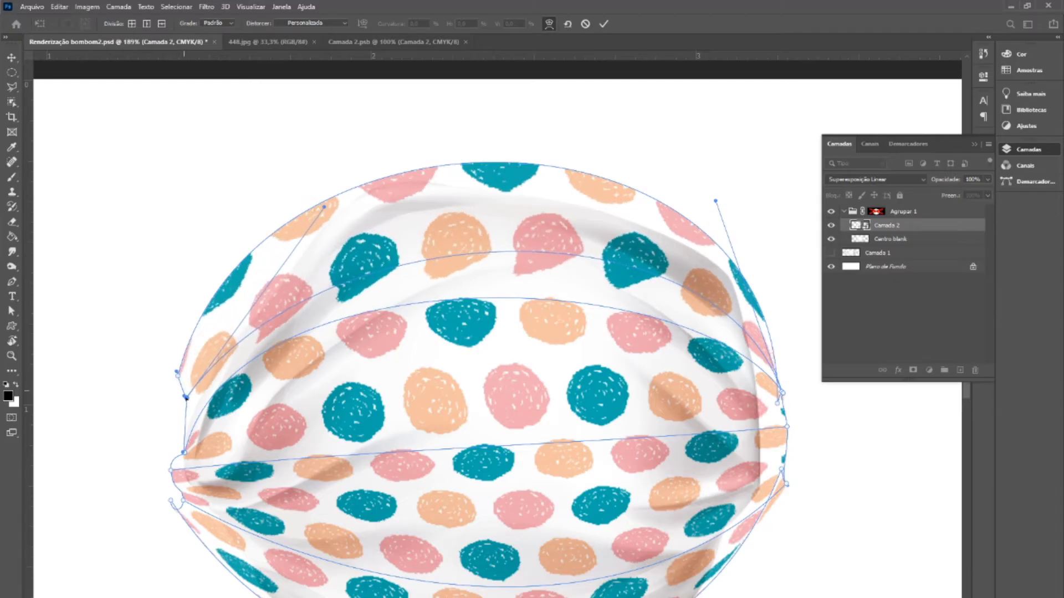
pyautogui.moveTo(294, 190); pyautogui.dragTo(291, 186)
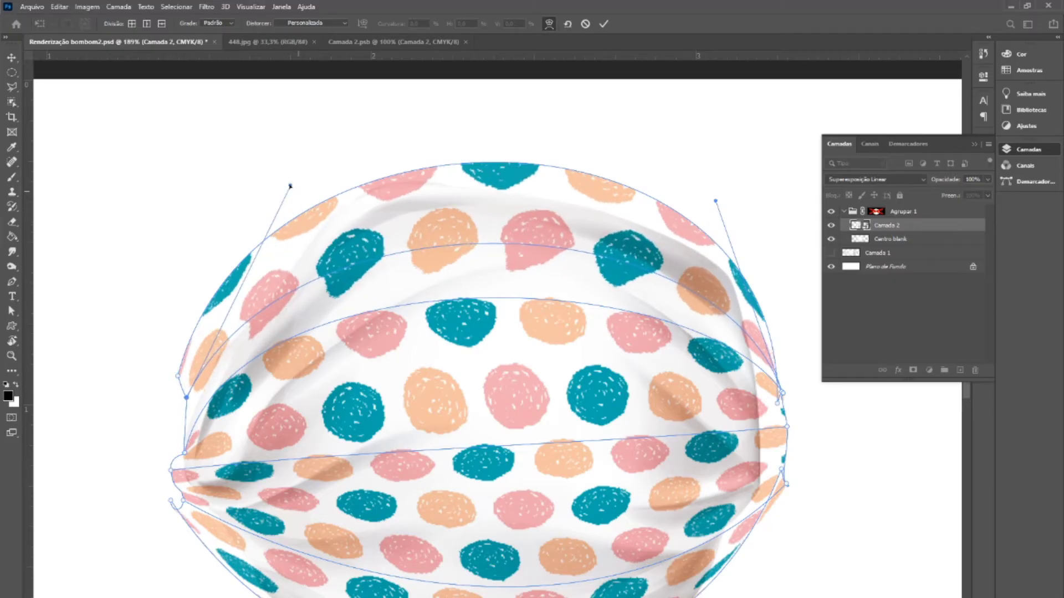
pyautogui.moveTo(777, 404); pyautogui.dragTo(789, 394)
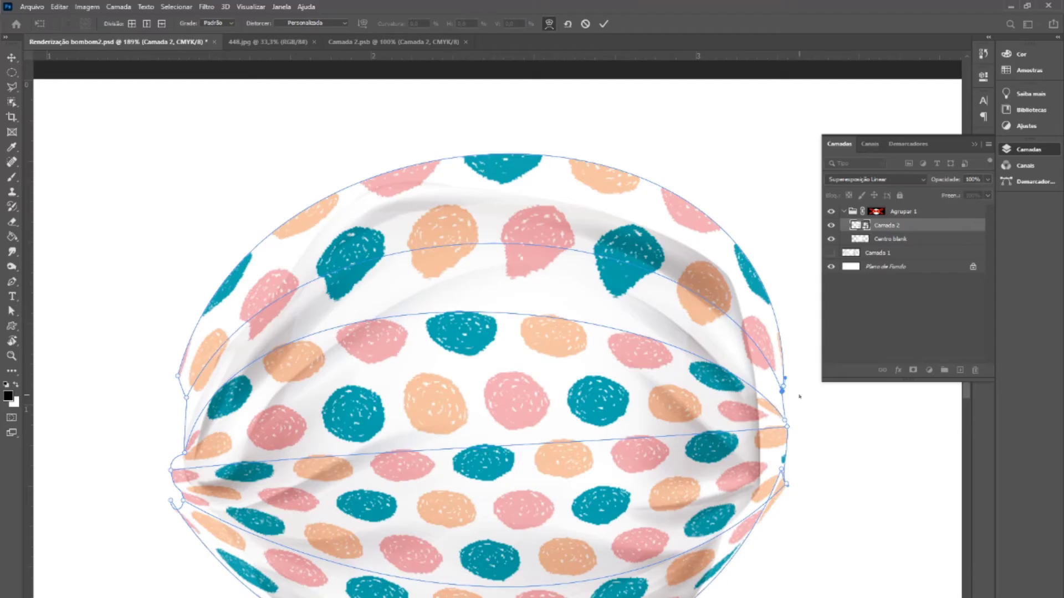
pyautogui.moveTo(783, 387); pyautogui.dragTo(781, 405)
# - Push the pattern's lower curve and middle band of dots down, then commit the warp
pyautogui.hotkey('ctrl', 'z')
pyautogui.press('super')
pyautogui.press('super')
pyautogui.scroll(-2, 818, 482)
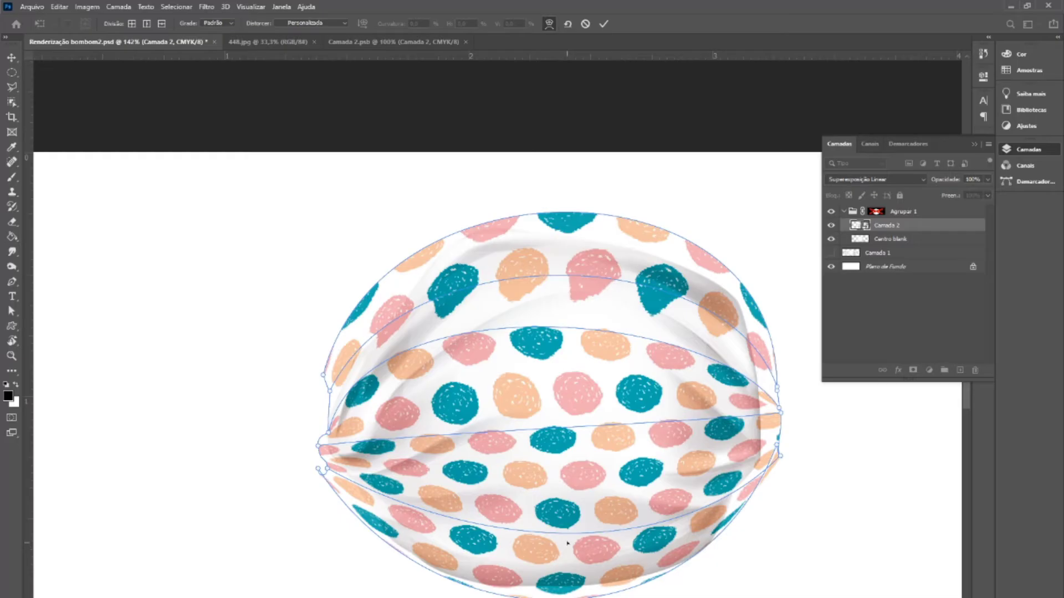
pyautogui.moveTo(578, 536); pyautogui.dragTo(580, 547)
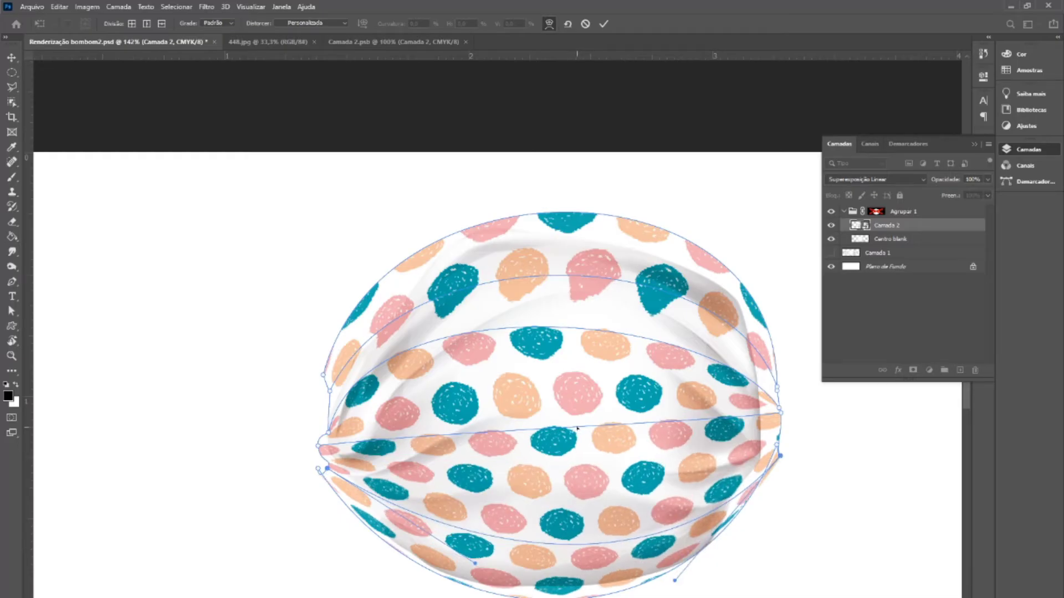
pyautogui.moveTo(577, 427); pyautogui.dragTo(578, 443)
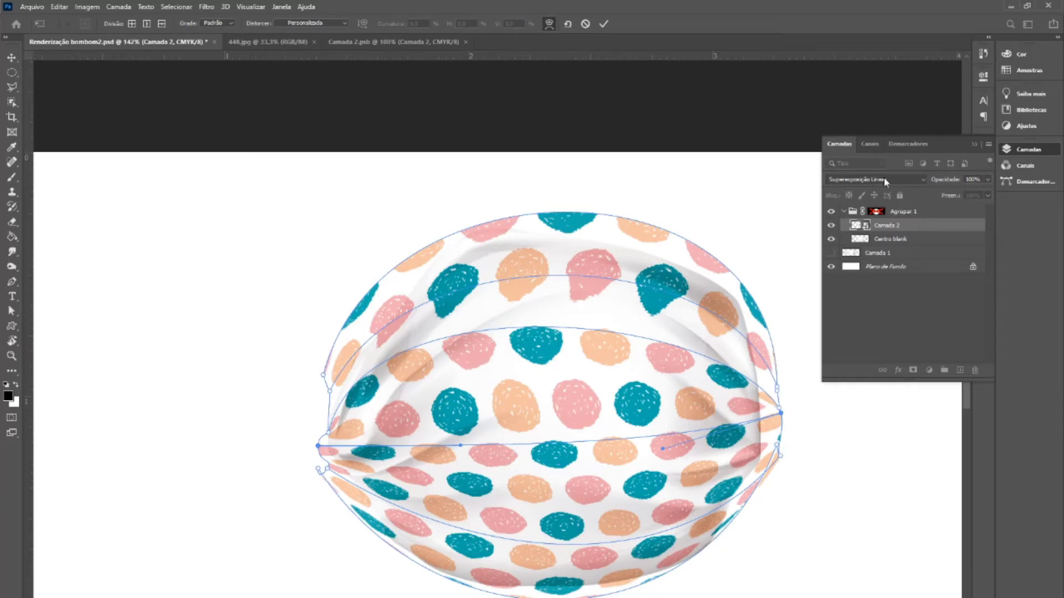
pyautogui.press('Return')
# - Re-enable the Agrupar 1 mask, then show and select Camada 1 with the wrapper ends
pyautogui.keyDown('shift'); pyautogui.click(875, 211); pyautogui.keyUp('shift')
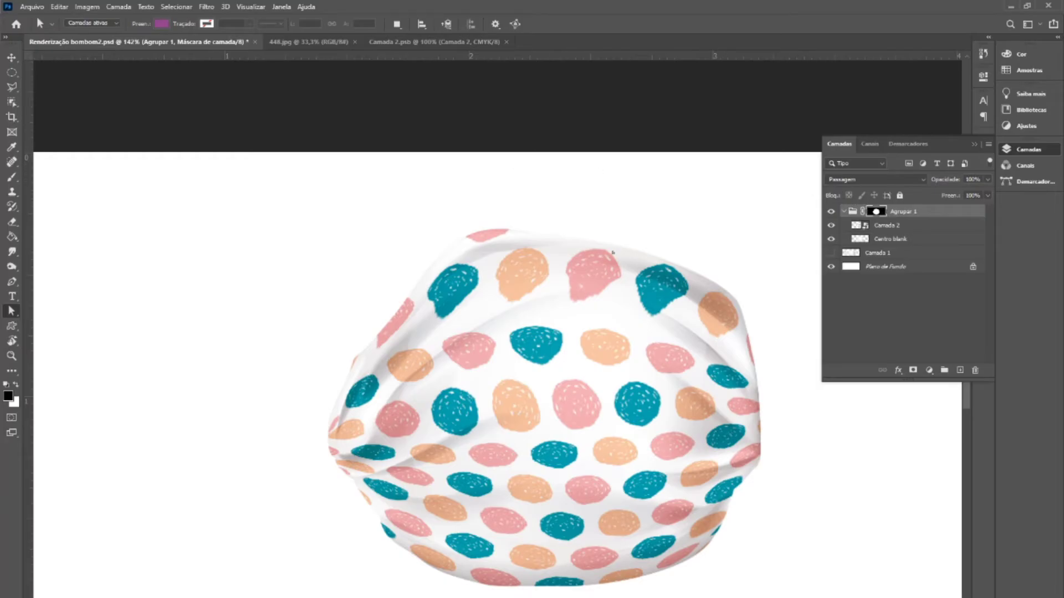
pyautogui.scroll(-2, 604, 249)
pyautogui.scroll(-3, 603, 249)
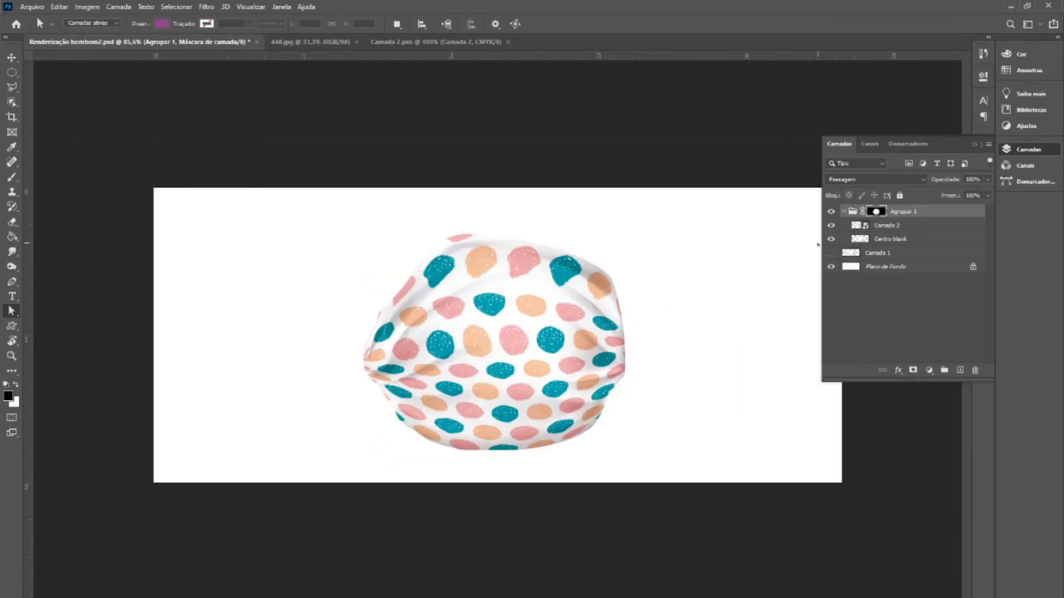
pyautogui.click(831, 253)
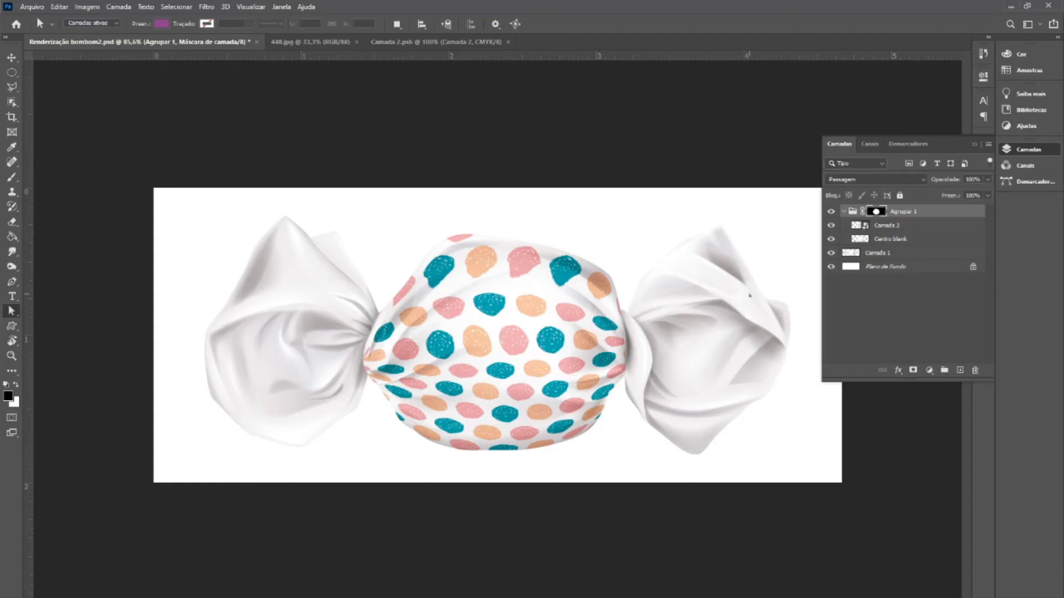
pyautogui.click(908, 253)
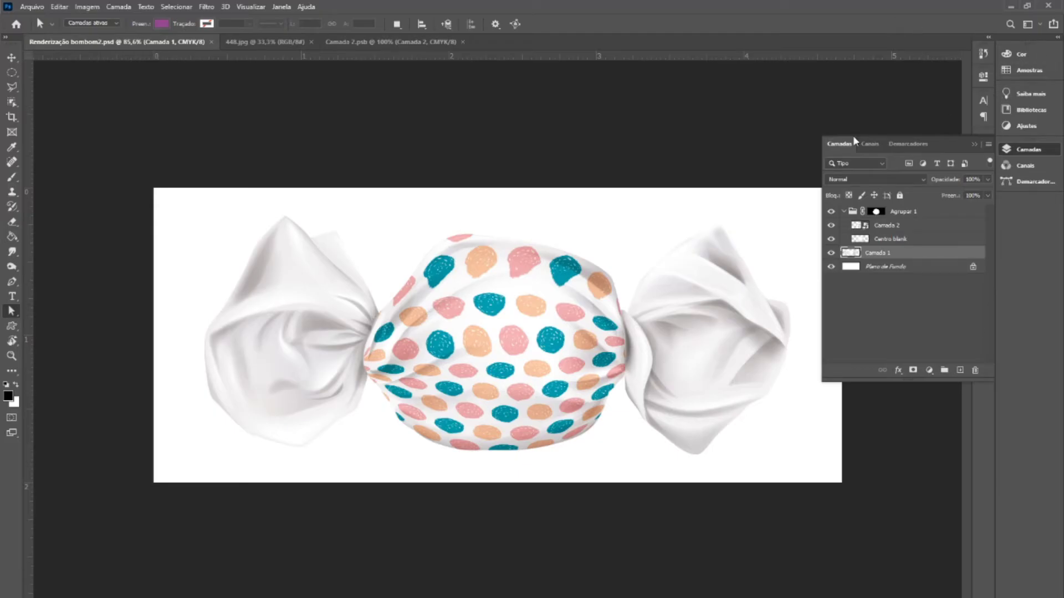
# - Fill the Direito wrapper path selection with a solid colour sampled from a peach dot
pyautogui.click(924, 147)
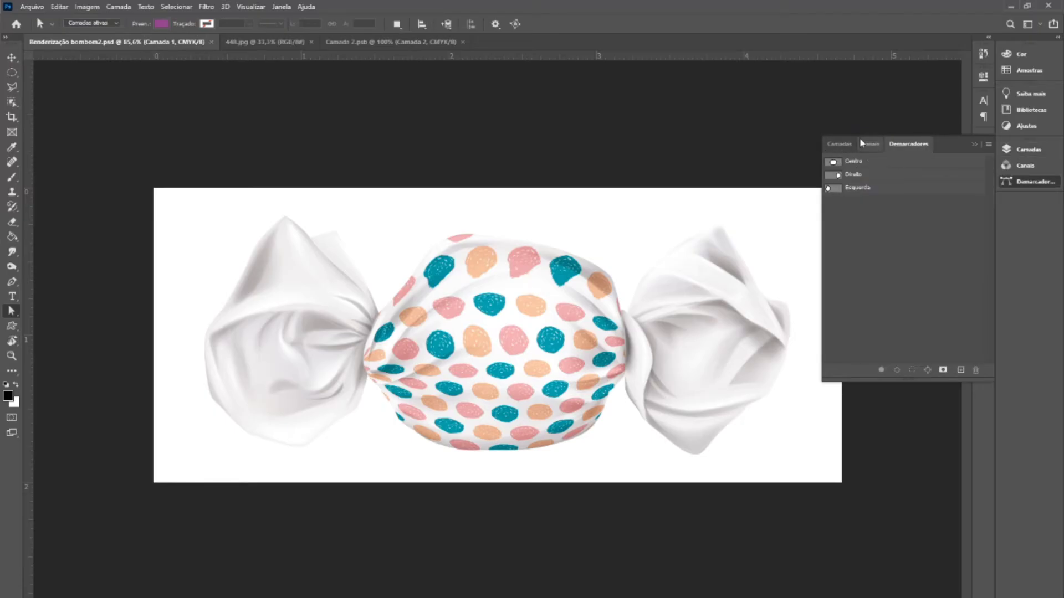
pyautogui.keyDown('ctrl'); pyautogui.click(838, 176); pyautogui.keyUp('ctrl')
pyautogui.click(835, 146)
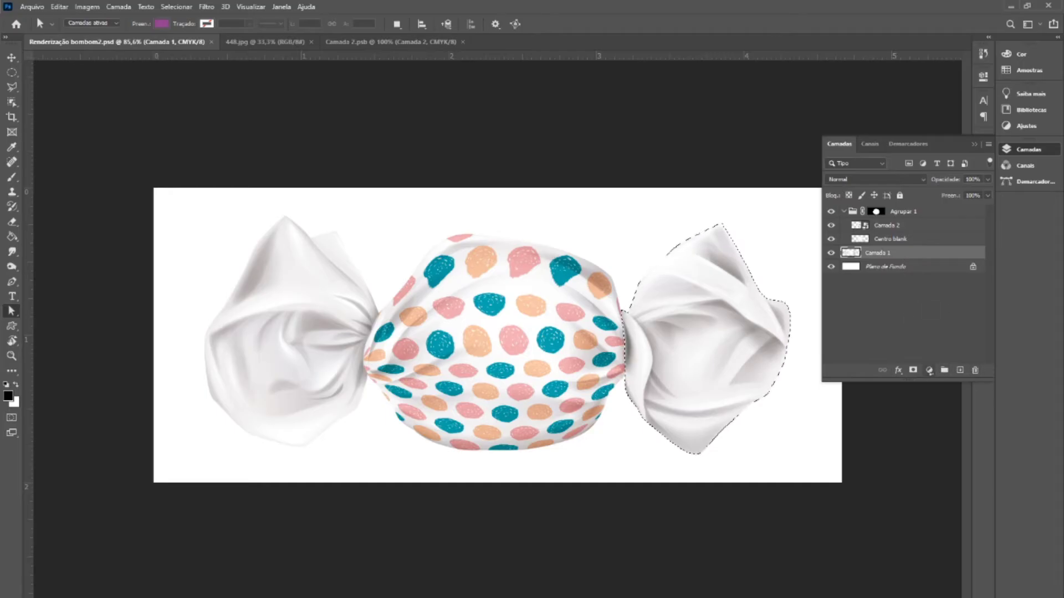
pyautogui.click(929, 370)
pyautogui.click(951, 387)
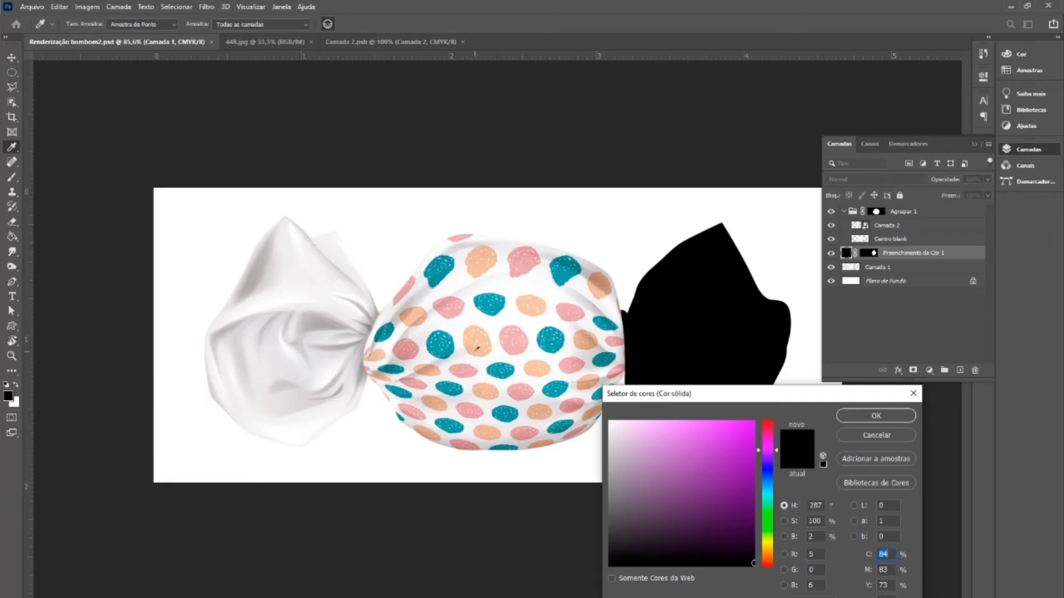
pyautogui.click(476, 348)
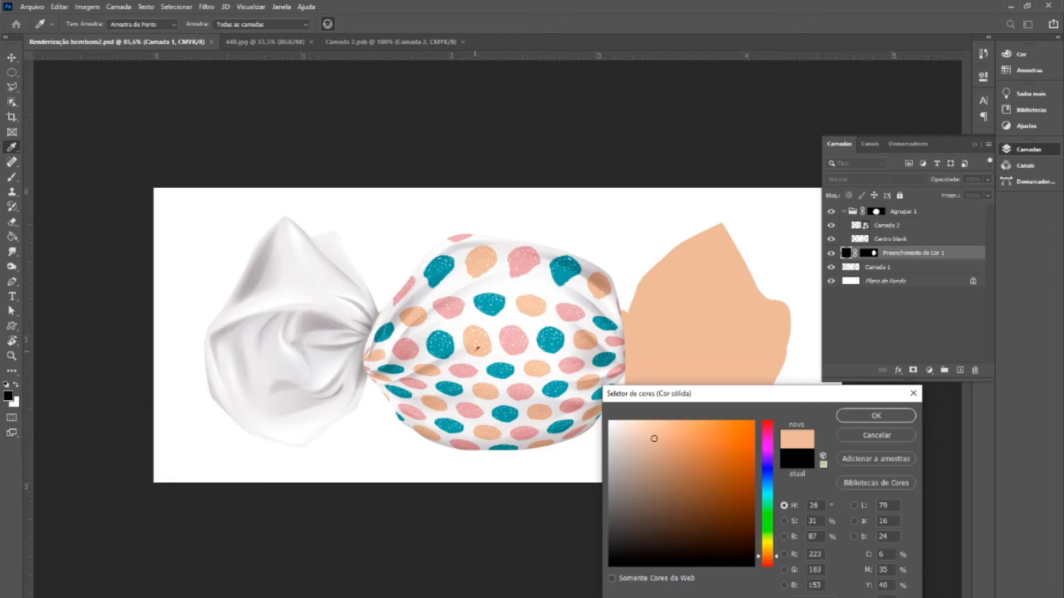
pyautogui.click(877, 416)
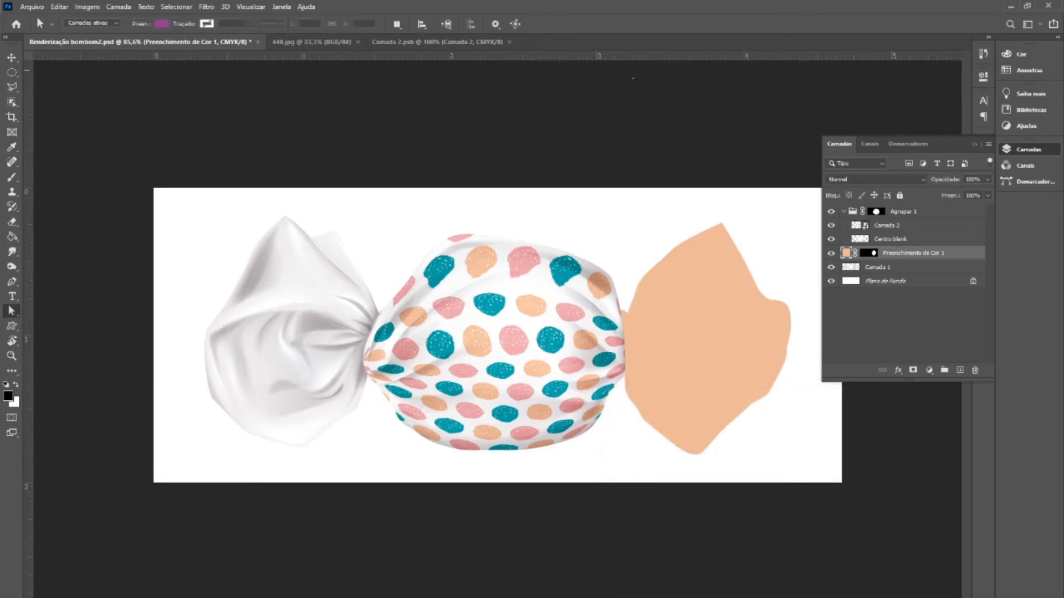
# - Blend the peach fill as Superexposição Linear and load its mask as a selection
pyautogui.click(896, 180)
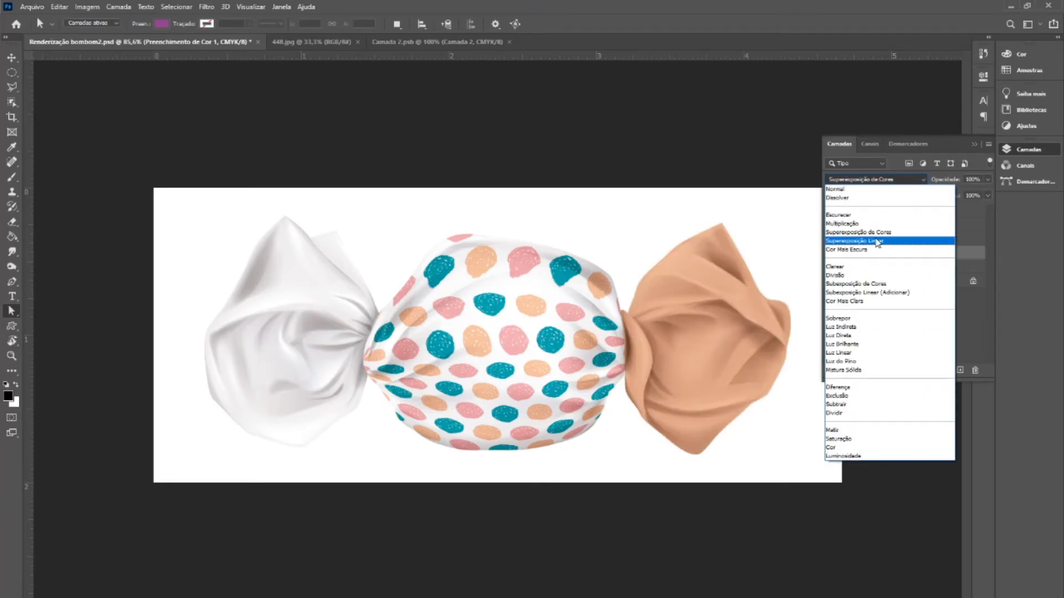
pyautogui.click(854, 241)
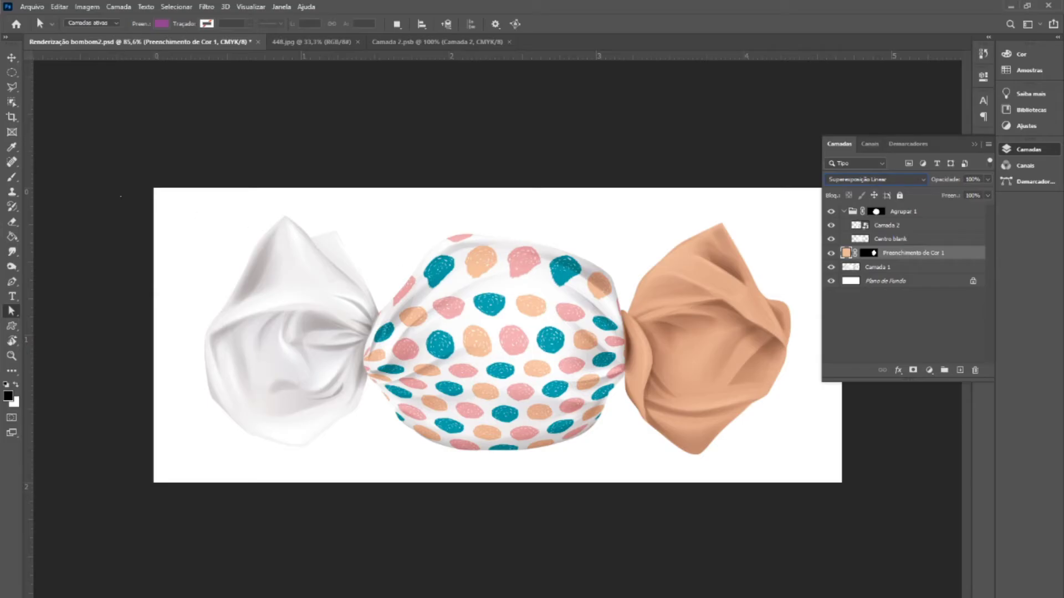
pyautogui.click(909, 144)
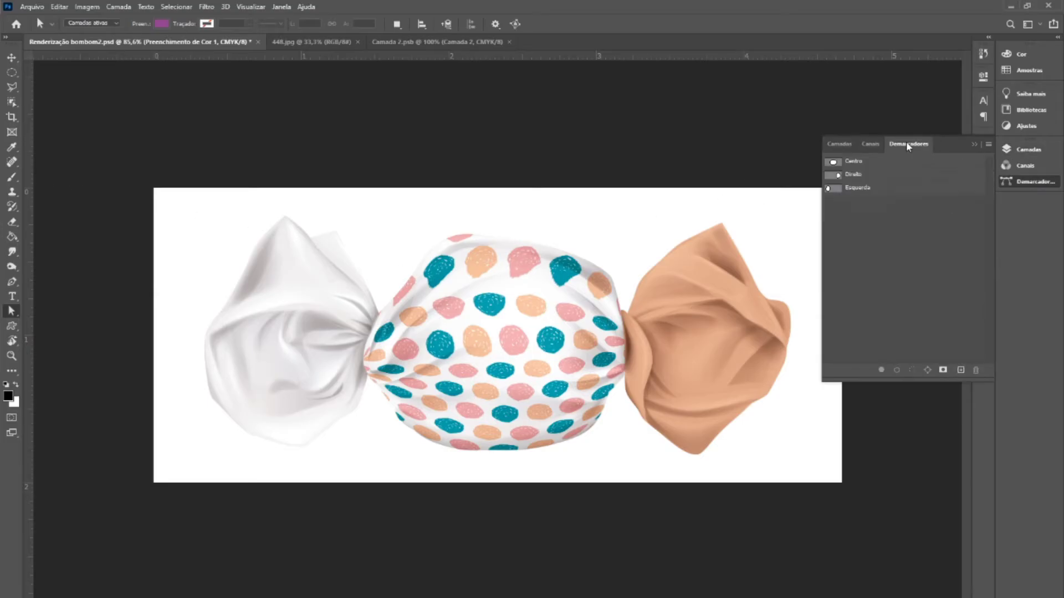
pyautogui.click(839, 144)
pyautogui.keyDown('ctrl'); pyautogui.click(870, 253); pyautogui.keyUp('ctrl')
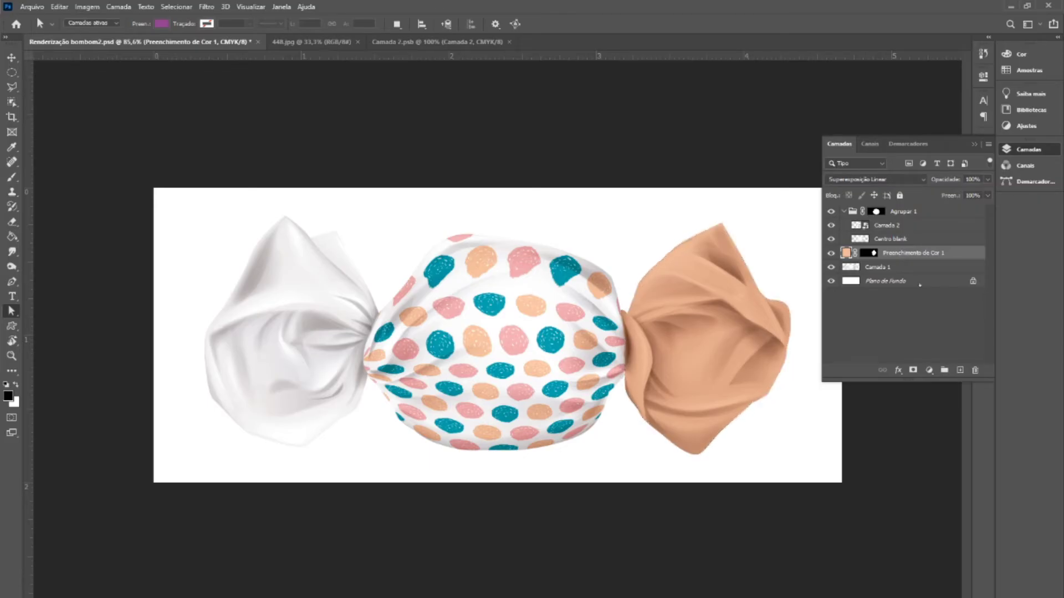
# - Remove the earlier peach fill and select both the Esquerda and Direito wrapper paths
pyautogui.hotkey('shift', 'alt', 'n')
pyautogui.press('Delete')
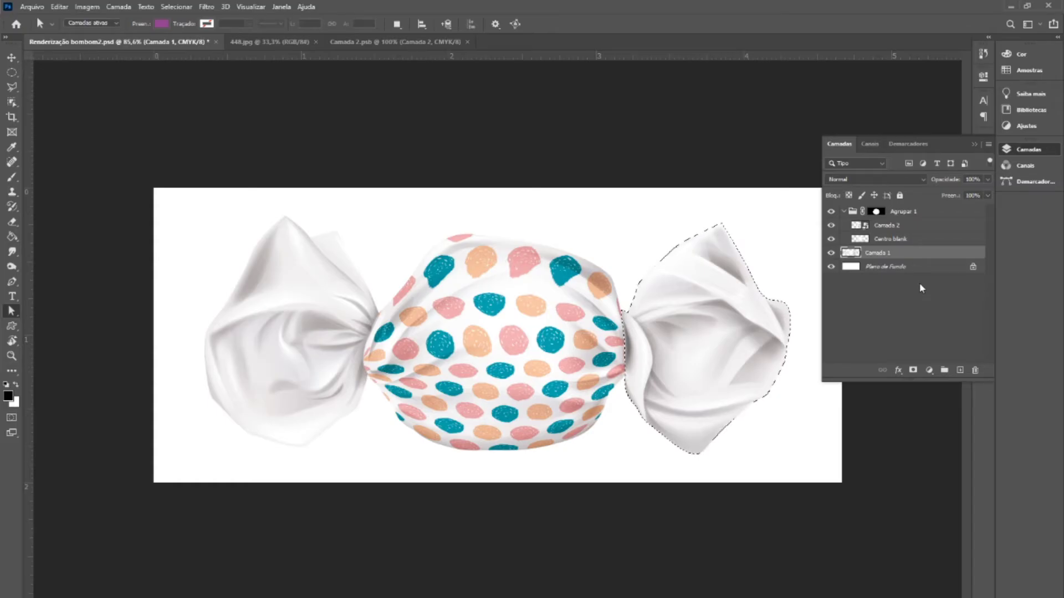
pyautogui.click(908, 145)
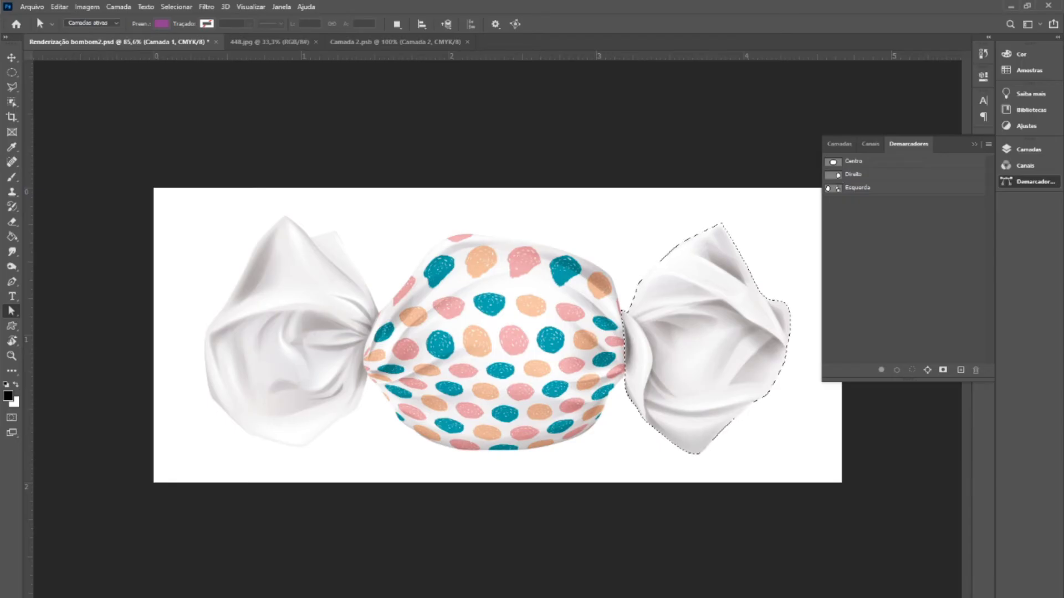
pyautogui.keyDown('ctrl'); pyautogui.click(837, 190); pyautogui.keyUp('ctrl')
pyautogui.keyDown('ctrl'); pyautogui.keyDown('shift'); pyautogui.click(836, 177); pyautogui.keyUp('shift'); pyautogui.keyUp('ctrl')
pyautogui.click(839, 145)
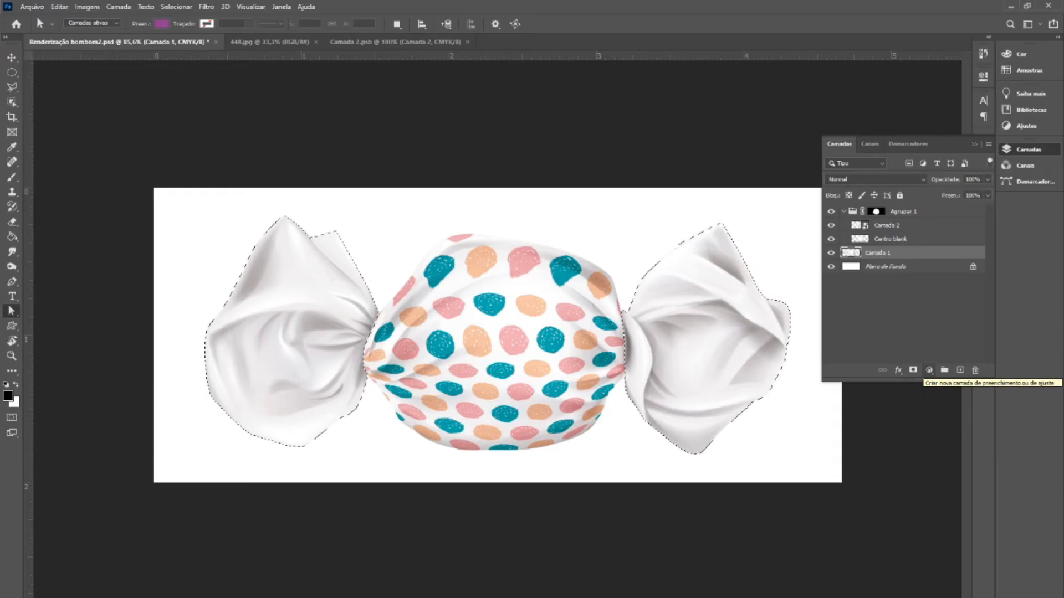
# - Fill both wrapper ends with a peach dot colour blended as Superexposição Linear
pyautogui.click(929, 370)
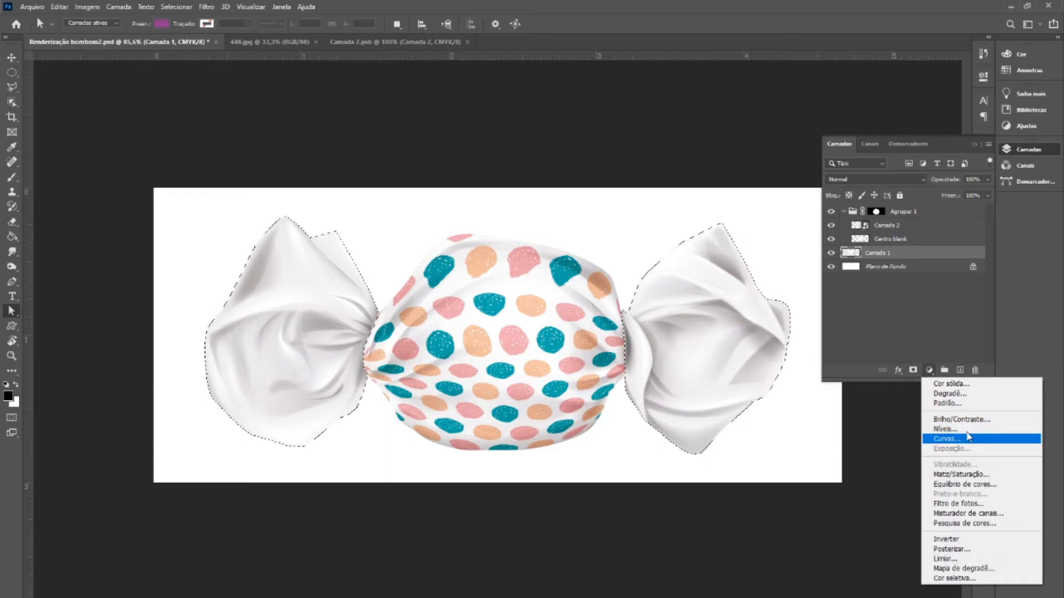
pyautogui.click(950, 383)
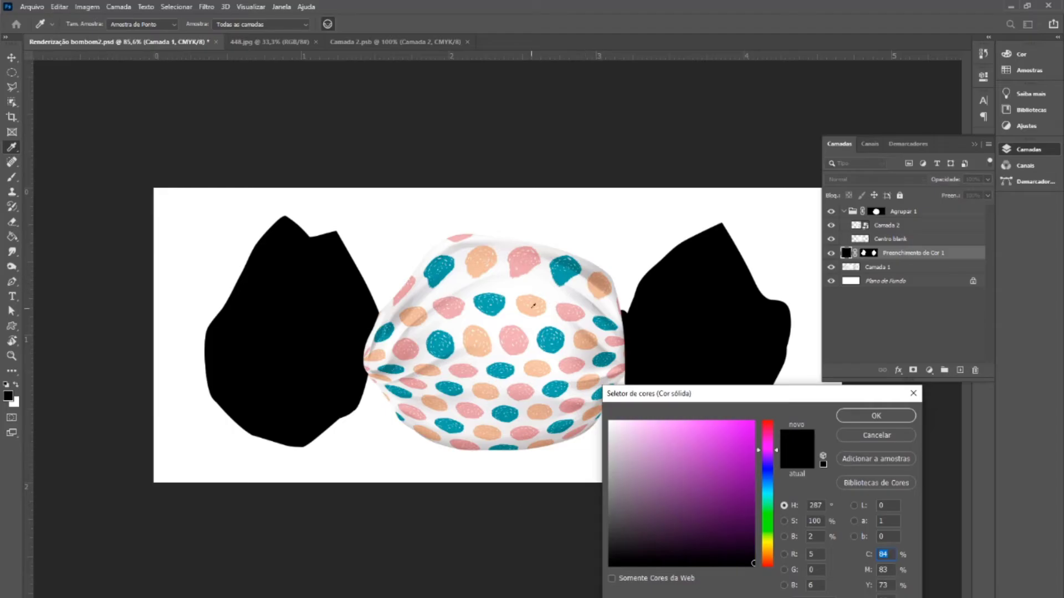
pyautogui.click(533, 306)
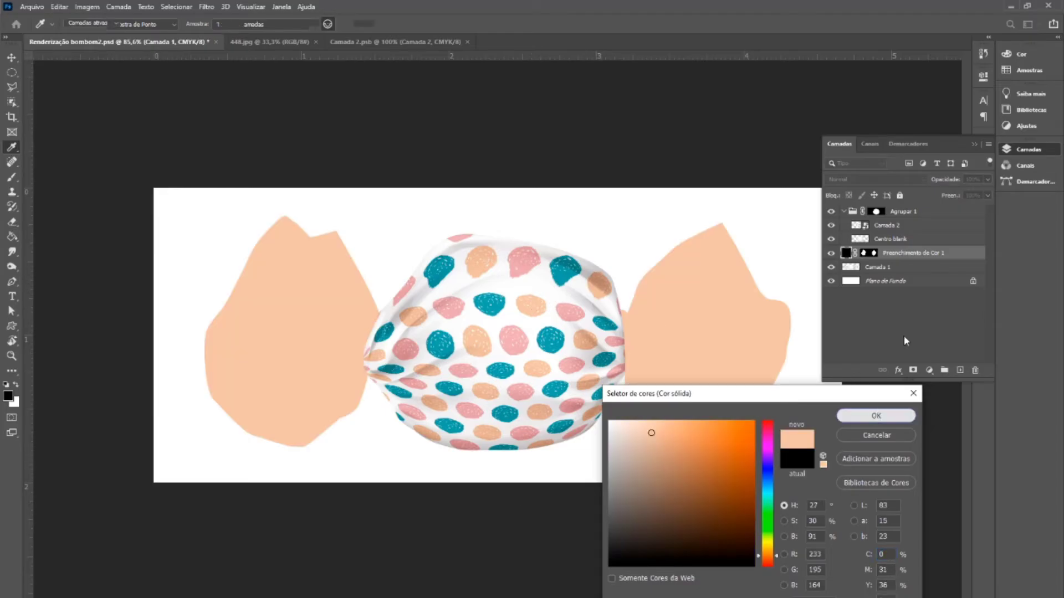
pyautogui.click(876, 416)
pyautogui.click(874, 179)
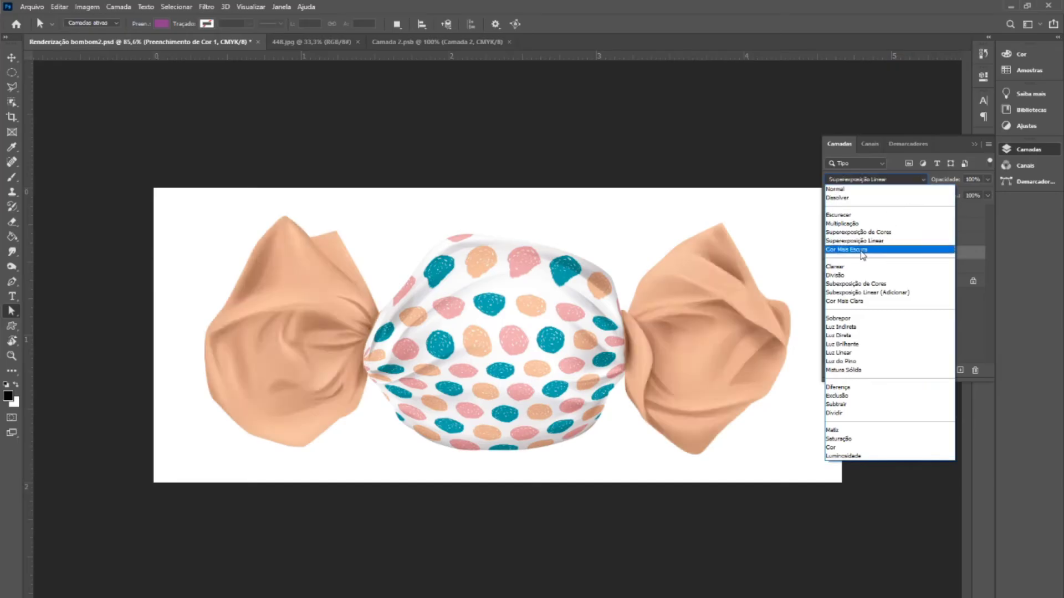
pyautogui.click(858, 241)
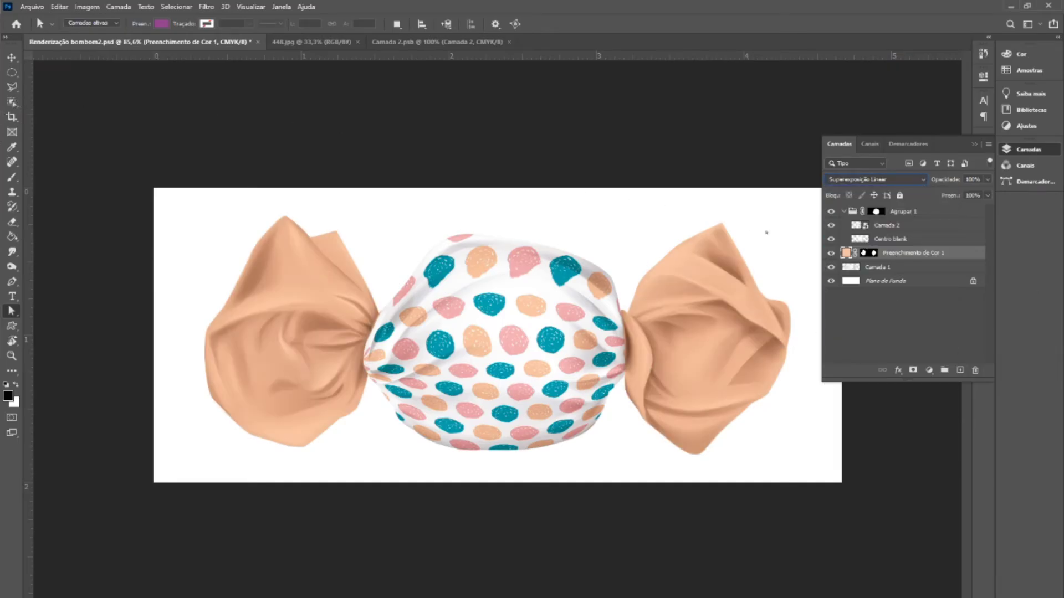
pyautogui.click(1025, 149)
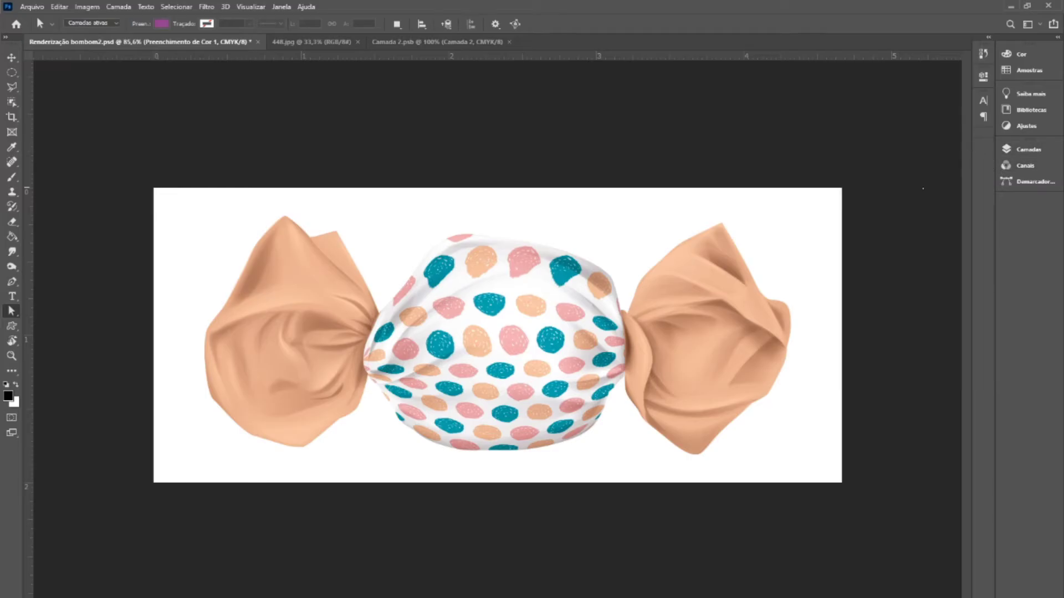
# - Change the Preenchimento de Cor 1 fill to teal sampled from a dot, then select Camada 2
pyautogui.click(1027, 149)
pyautogui.doubleClick(846, 252)
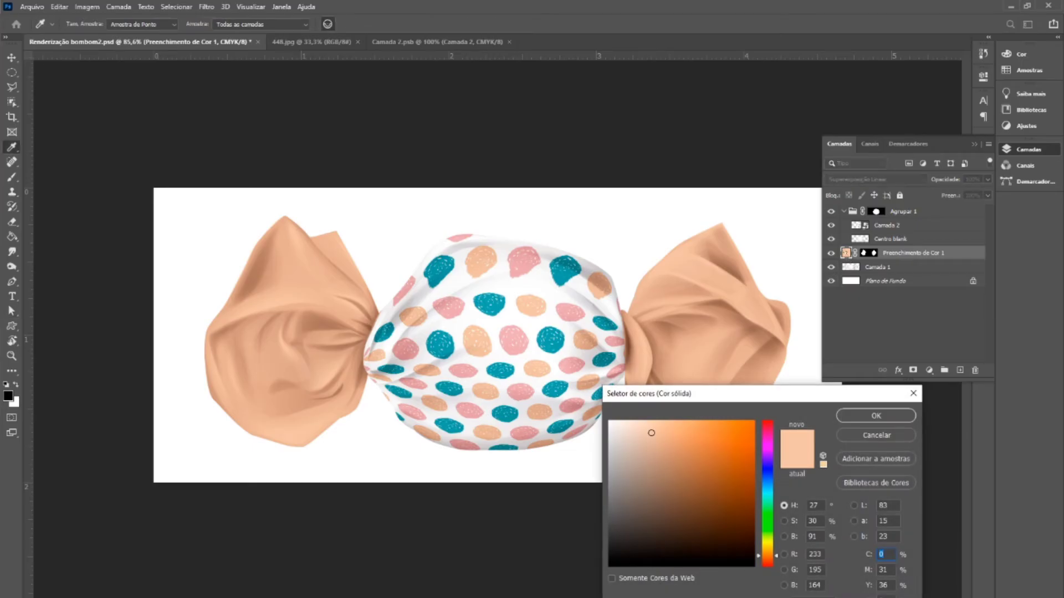
pyautogui.click(548, 341)
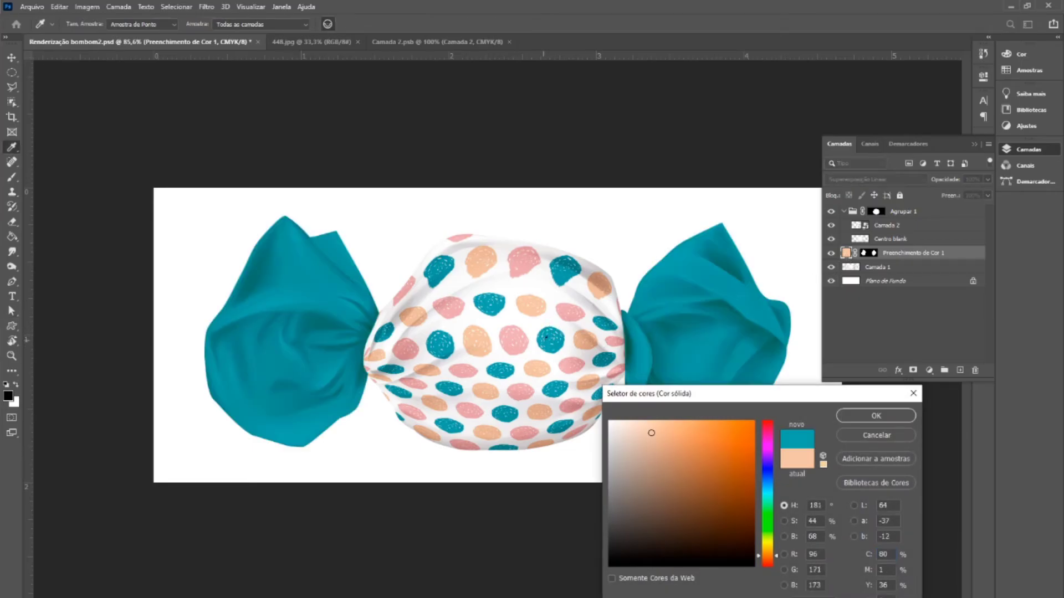
pyautogui.click(528, 265)
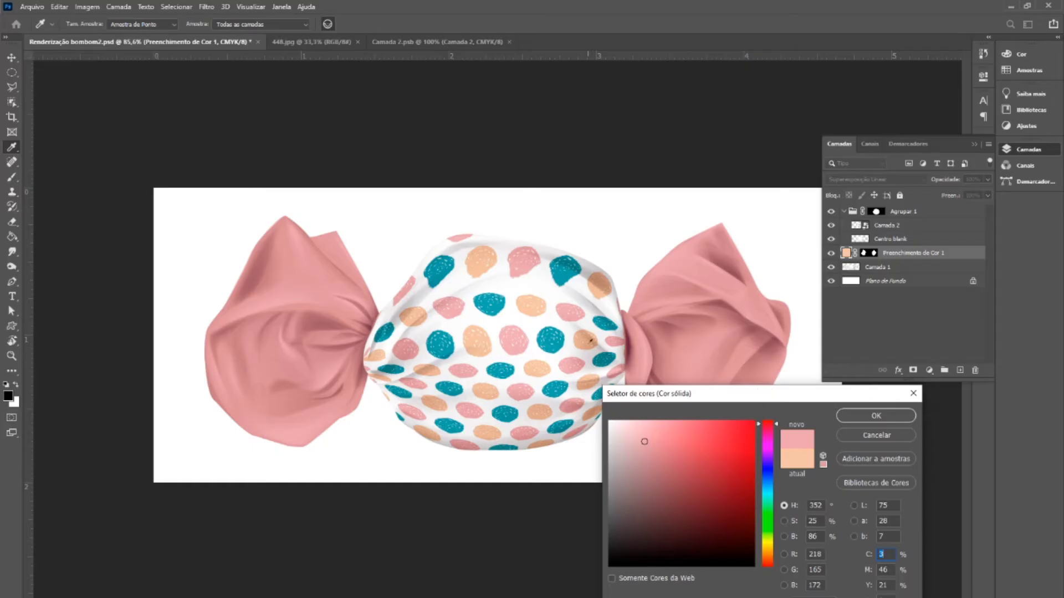
pyautogui.click(553, 345)
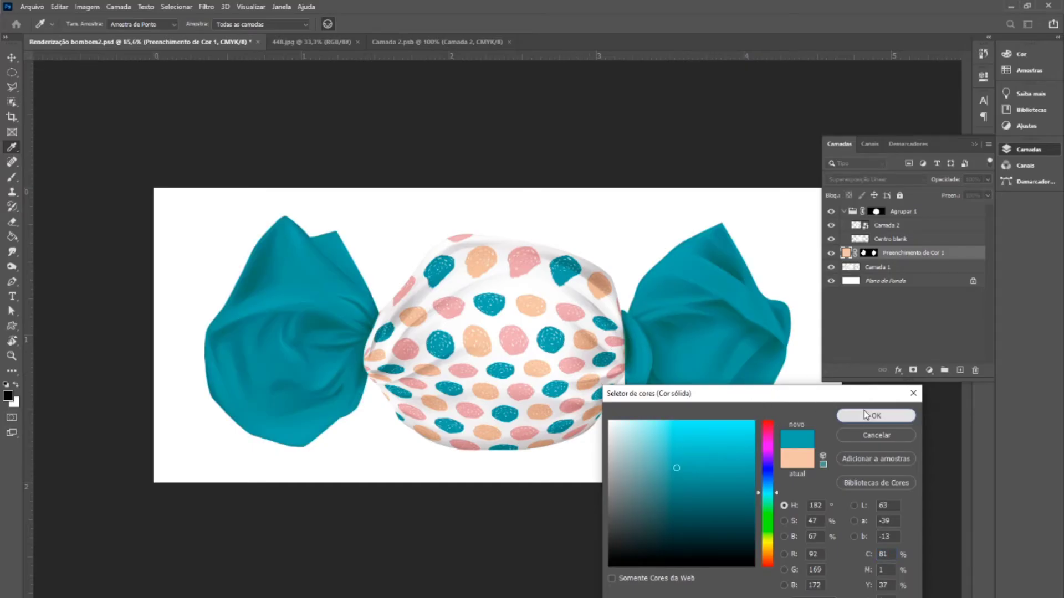
pyautogui.click(867, 416)
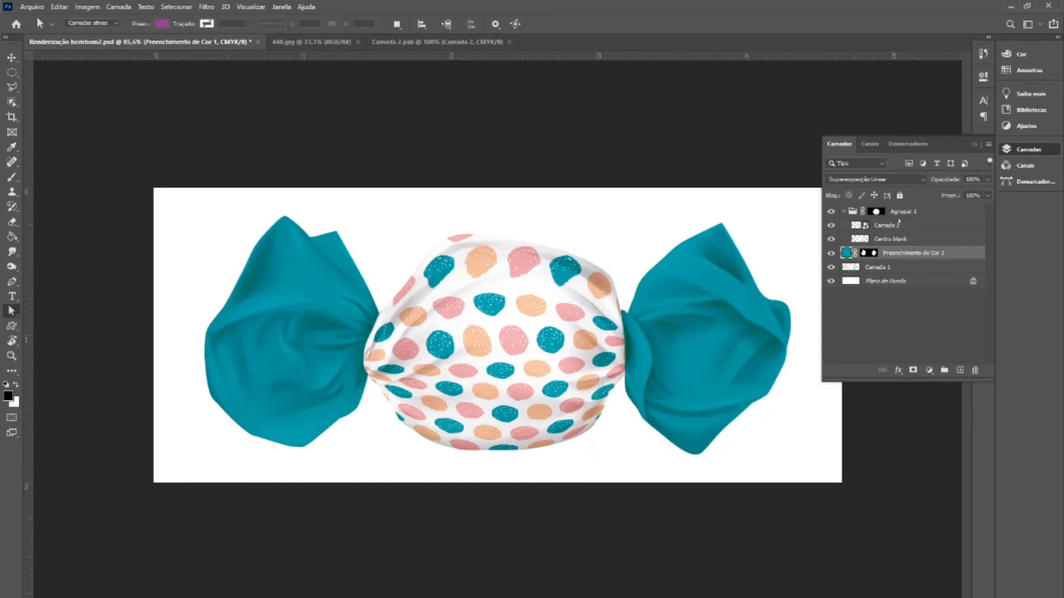
pyautogui.click(898, 214)
pyautogui.click(897, 225)
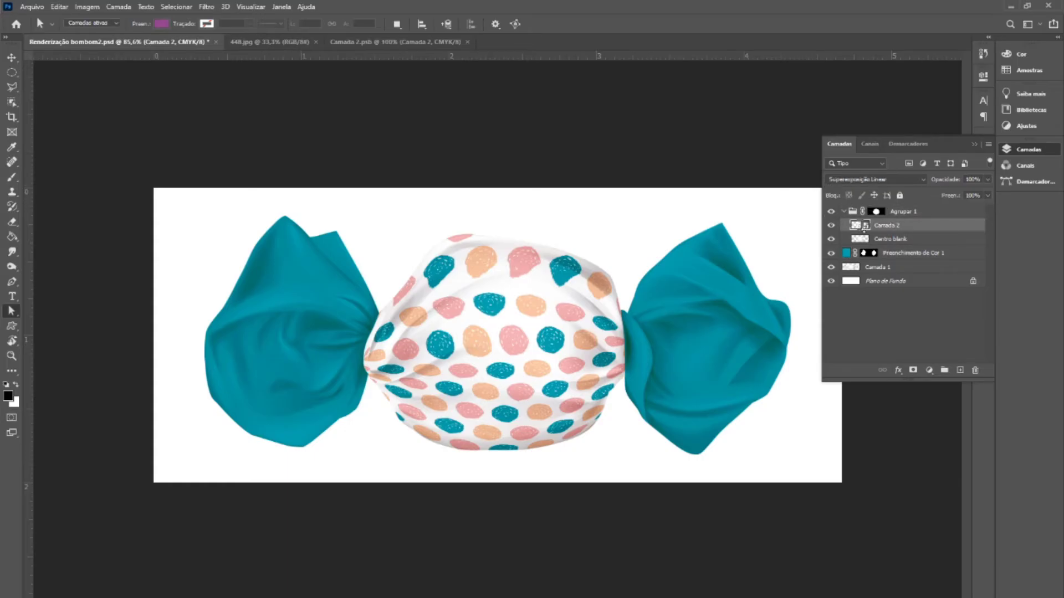
# - Warp Camada 2's polka-dot pattern with Deformar, rounding its top edge to follow the candy body
pyautogui.hotkey('ctrl', 't')
pyautogui.rightClick(506, 318)
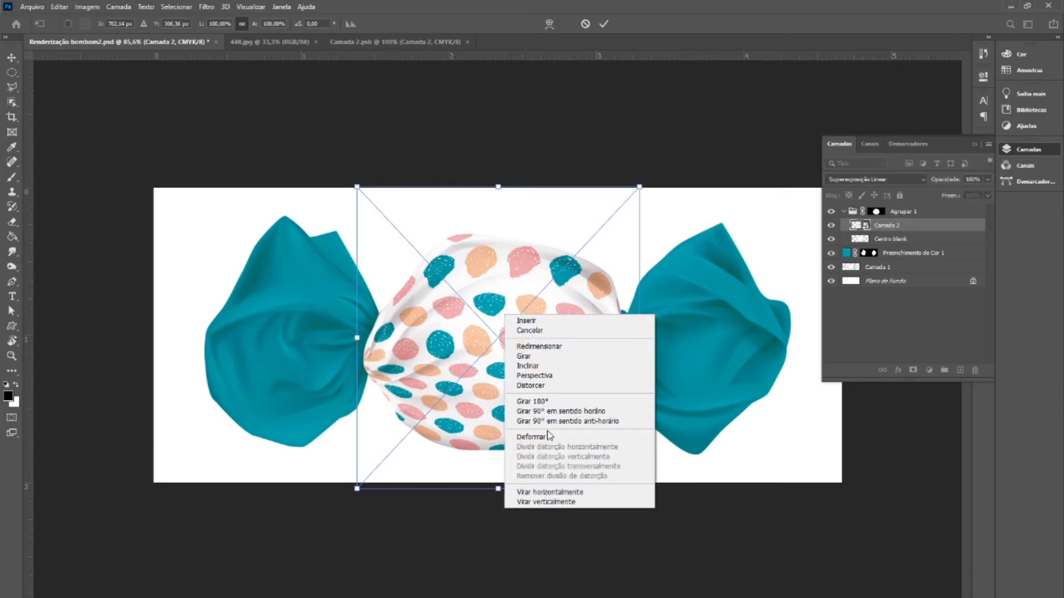
pyautogui.click(531, 436)
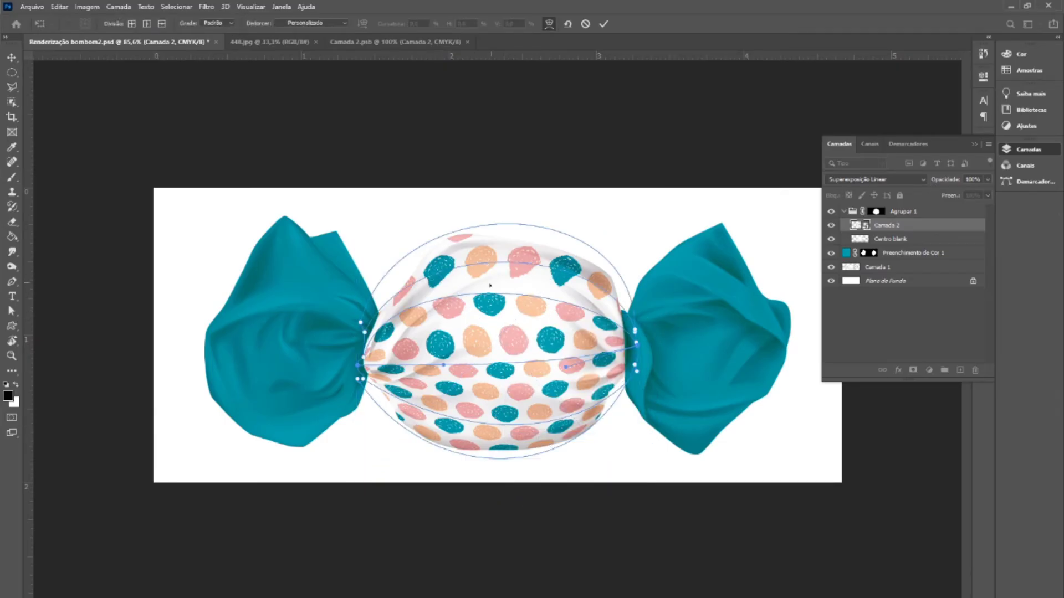
pyautogui.moveTo(472, 267)
pyautogui.mouseDown()
pyautogui.moveTo(477, 246)
pyautogui.moveTo(483, 273)
pyautogui.mouseUp()
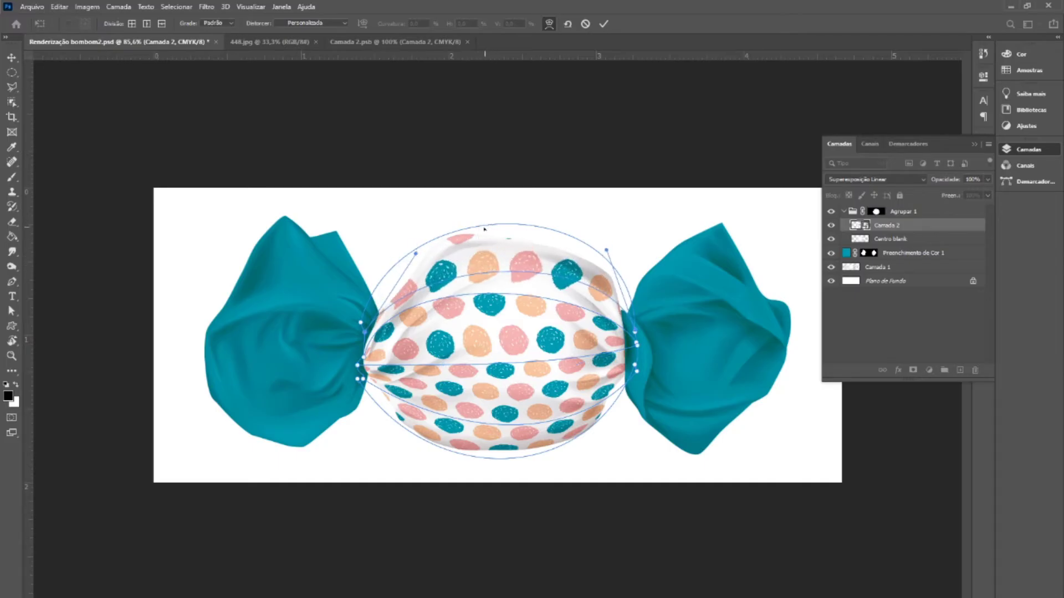
pyautogui.moveTo(500, 225); pyautogui.dragTo(487, 233)
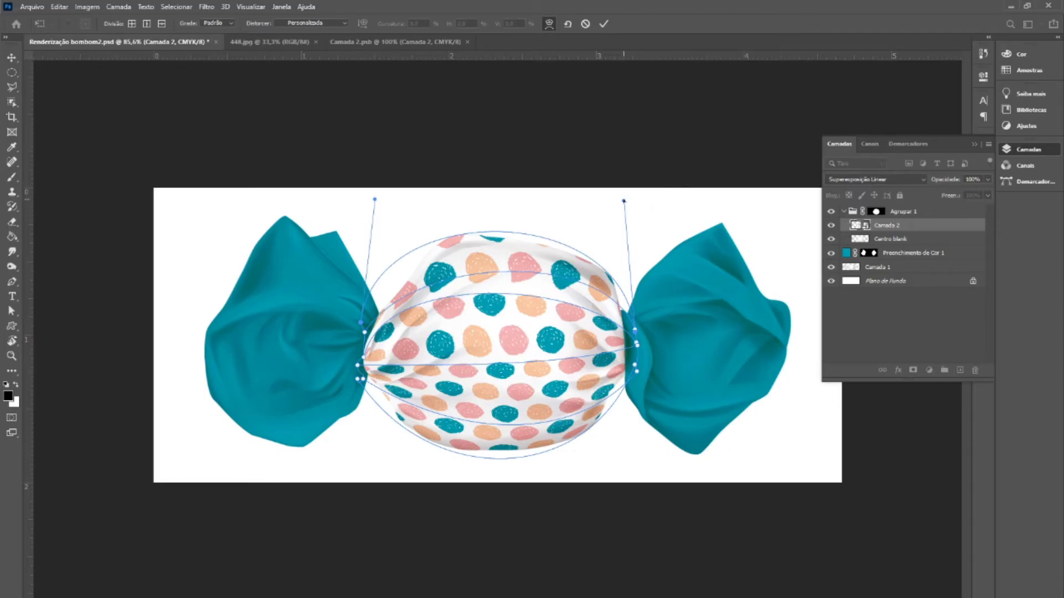
pyautogui.moveTo(623, 201); pyautogui.dragTo(625, 203)
pyautogui.press('Return')
pyautogui.press('a')
pyautogui.hotkey('alt', '[')
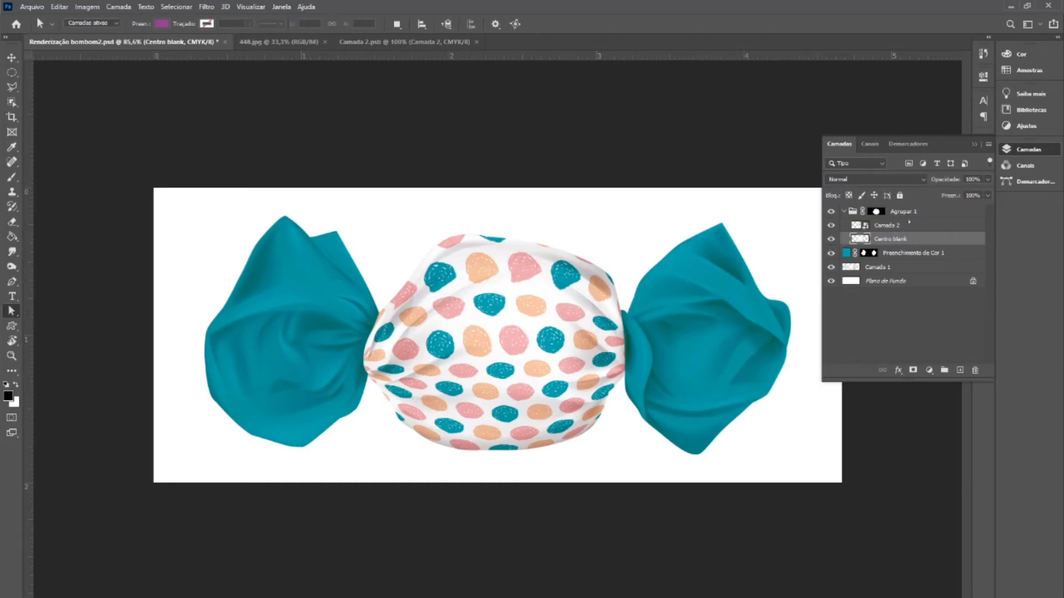
pyautogui.click(901, 226)
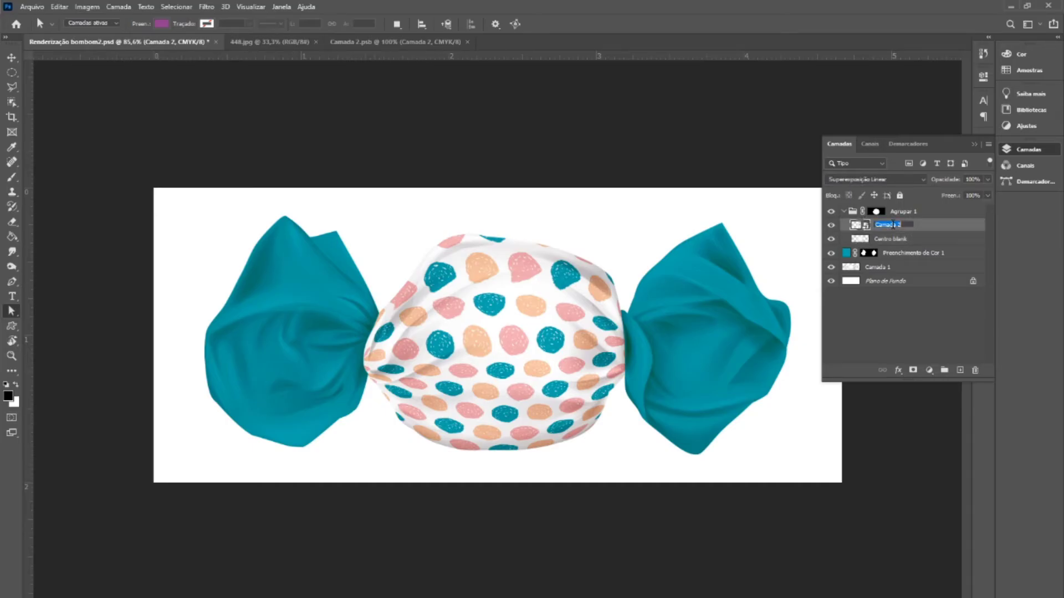
# - Open Camada 2's embedded contents and add a new empty layer above the pattern
pyautogui.doubleClick(858, 226)
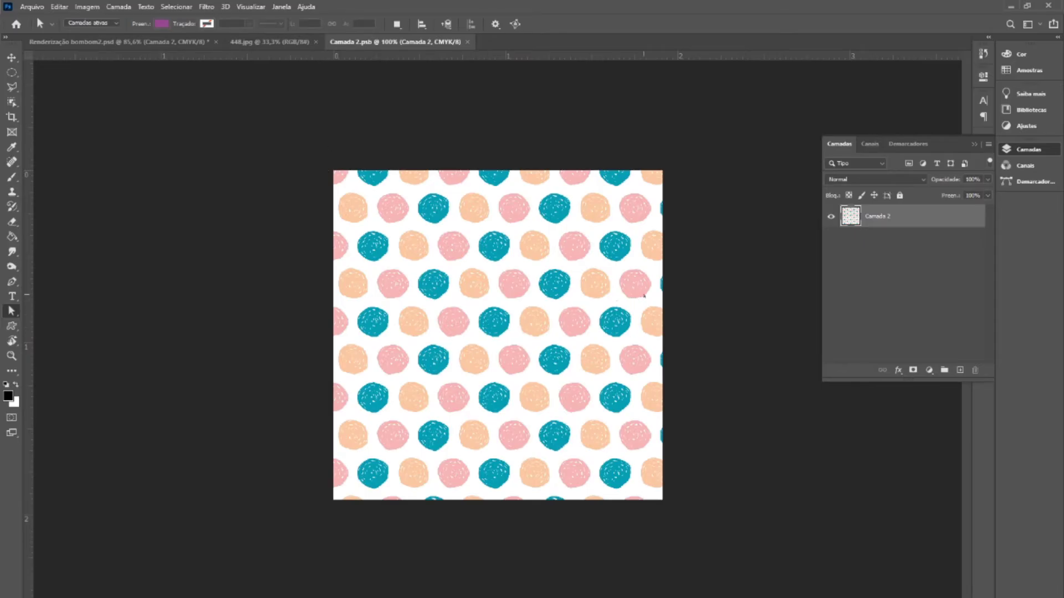
pyautogui.hotkey('alt', 'BackSpace')
pyautogui.hotkey('ctrl', 'z')
pyautogui.rightClick(858, 217)
pyautogui.click(853, 270)
pyautogui.click(959, 370)
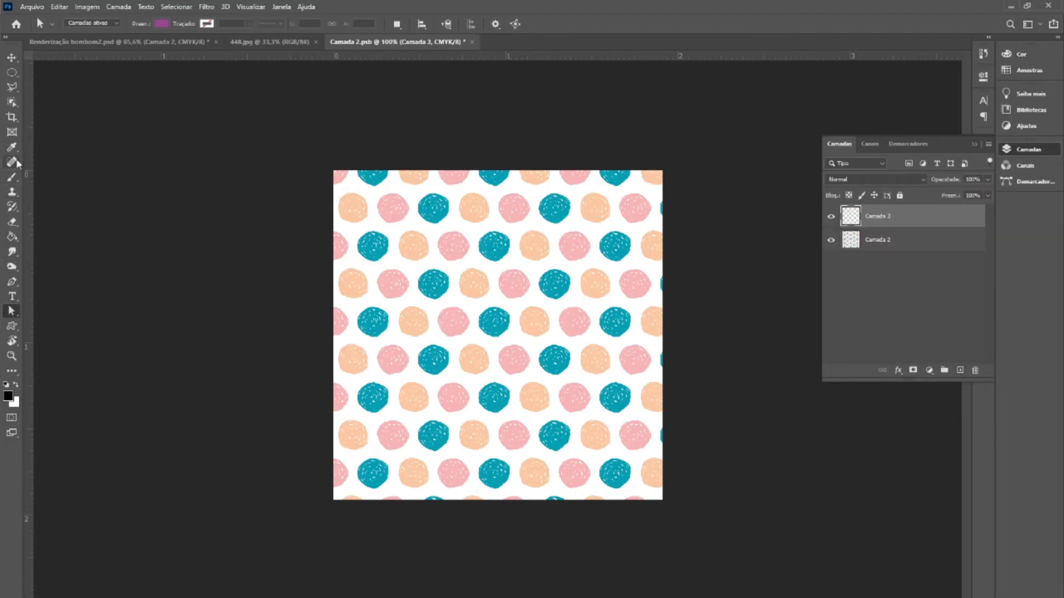
# - Brush-paint the word 'Doces' over the polka-dot pattern
pyautogui.click(11, 182)
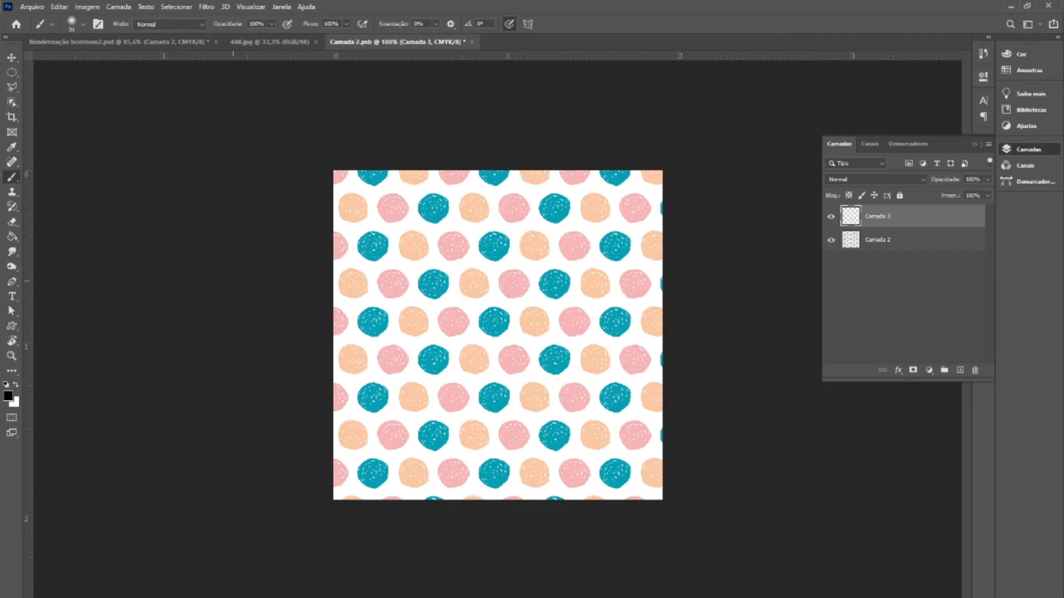
pyautogui.moveTo(380, 297); pyautogui.dragTo(396, 357)
pyautogui.moveTo(352, 284)
pyautogui.mouseDown()
pyautogui.moveTo(412, 352)
pyautogui.moveTo(357, 342)
pyautogui.mouseUp()
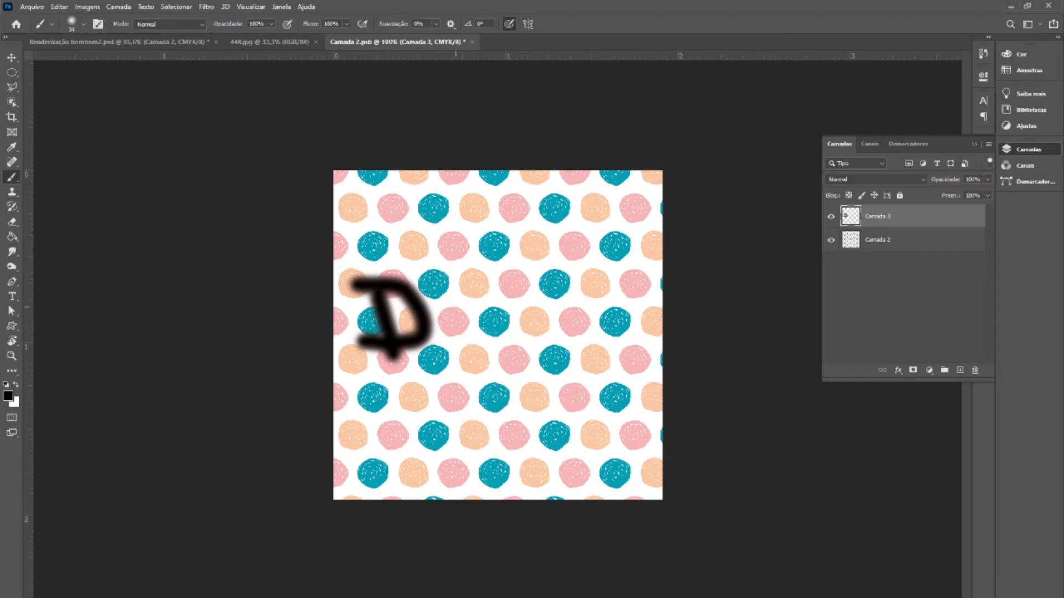
pyautogui.moveTo(460, 302)
pyautogui.mouseDown()
pyautogui.moveTo(482, 344)
pyautogui.moveTo(460, 299)
pyautogui.moveTo(452, 307)
pyautogui.mouseUp()
pyautogui.moveTo(527, 295)
pyautogui.mouseDown()
pyautogui.moveTo(515, 333)
pyautogui.moveTo(544, 327)
pyautogui.moveTo(578, 296)
pyautogui.moveTo(562, 292)
pyautogui.moveTo(551, 317)
pyautogui.moveTo(583, 326)
pyautogui.mouseUp()
pyautogui.moveTo(616, 282)
pyautogui.mouseDown()
pyautogui.moveTo(601, 279)
pyautogui.moveTo(586, 302)
pyautogui.moveTo(616, 320)
pyautogui.moveTo(590, 332)
pyautogui.mouseUp()
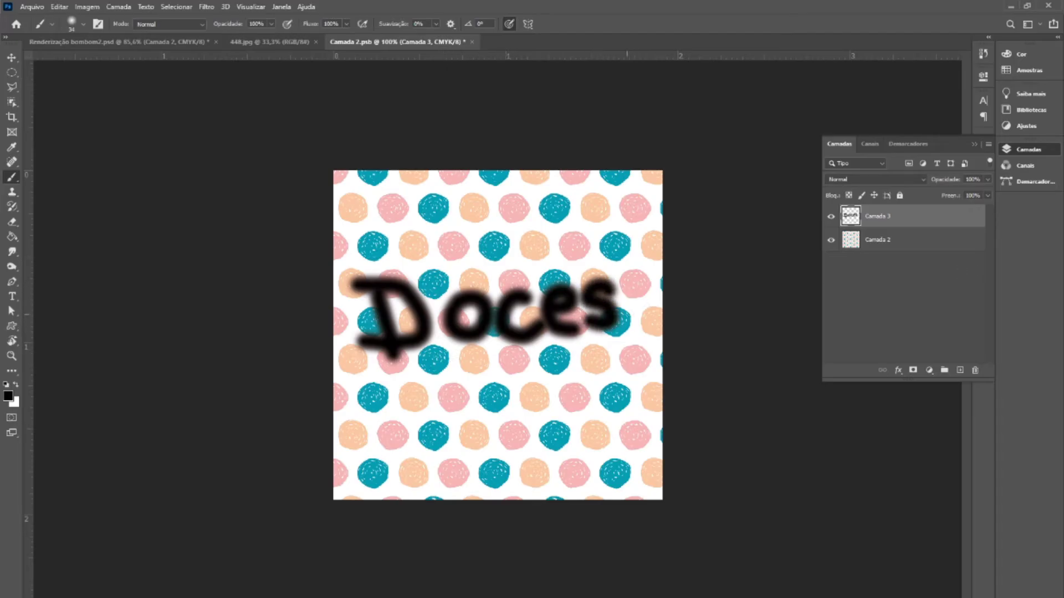
pyautogui.press('e')
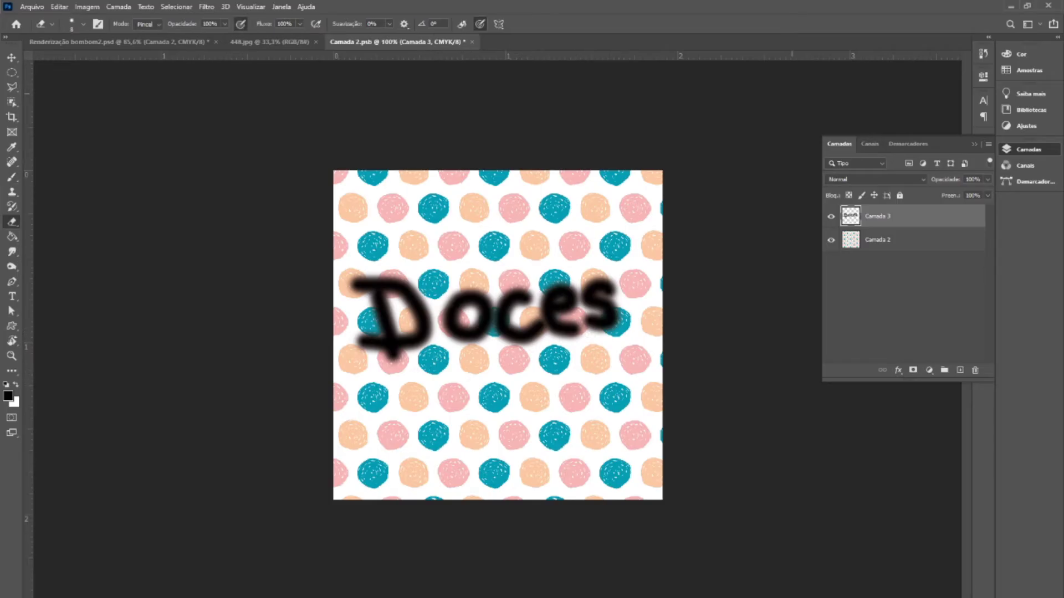
# - Save and check the lettering on the mockup, then delete the Doces layer
pyautogui.hotkey('ctrl', 's')
pyautogui.click(265, 38)
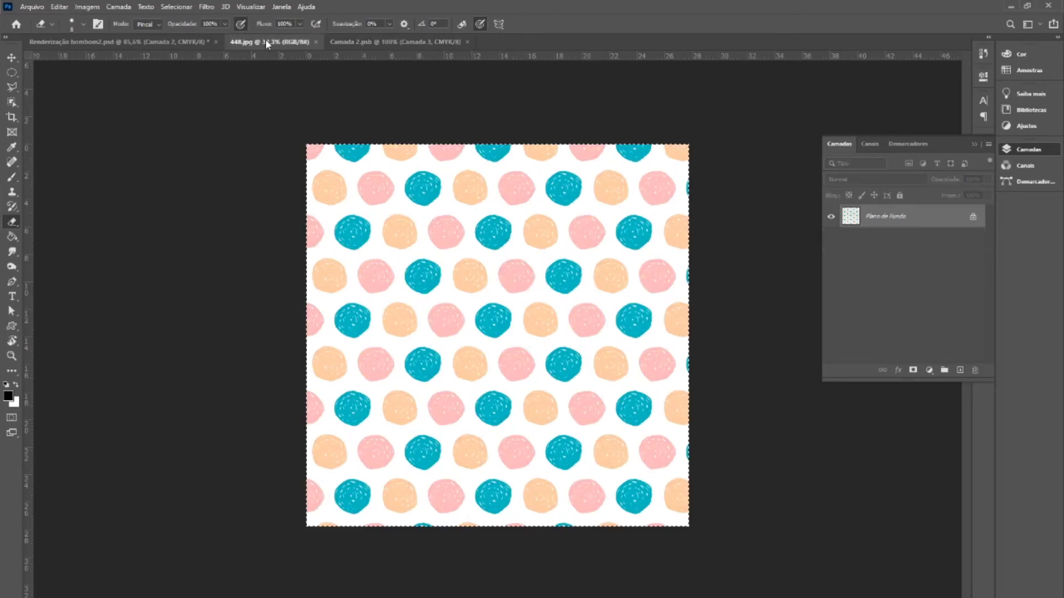
pyautogui.click(174, 43)
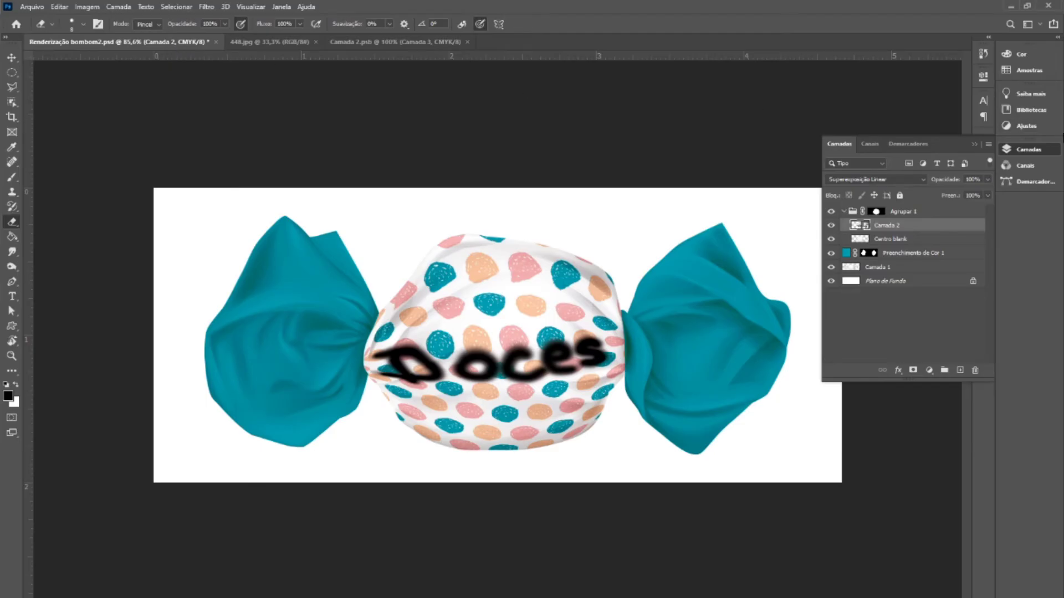
pyautogui.click(402, 43)
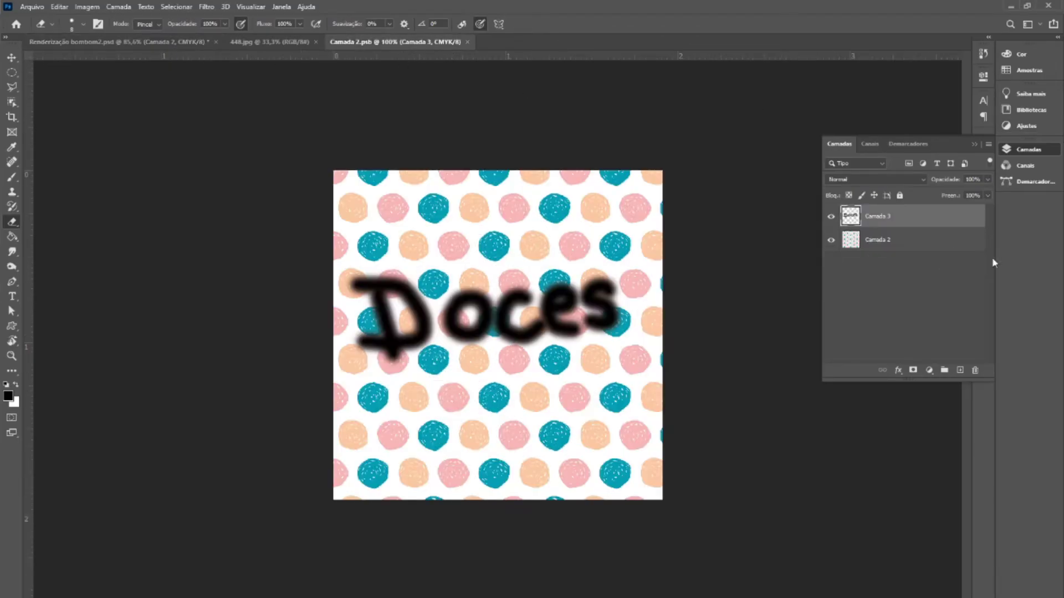
pyautogui.press('Delete')
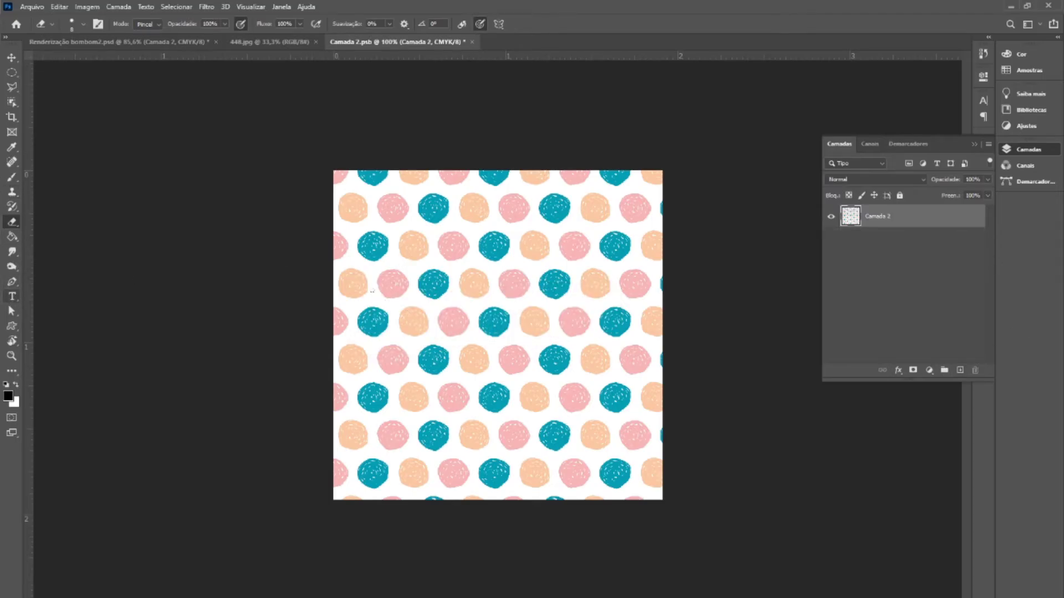
pyautogui.press('t')
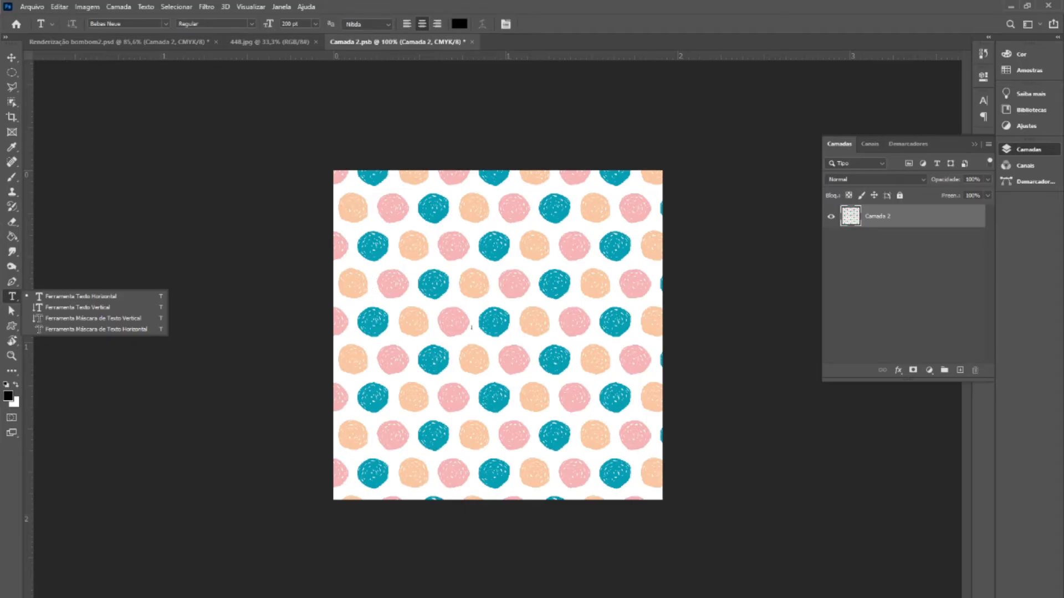
# - Type 'Balas' as a new text layer on the pattern
pyautogui.click(394, 311)
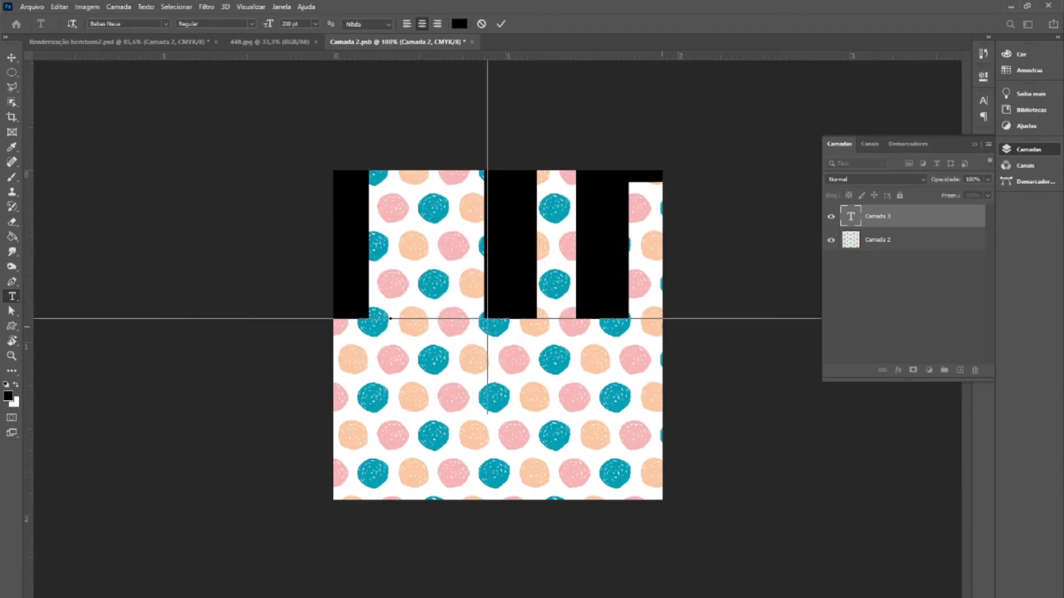
pyautogui.write('D')
pyautogui.press('BackSpace')
pyautogui.write('Balas')
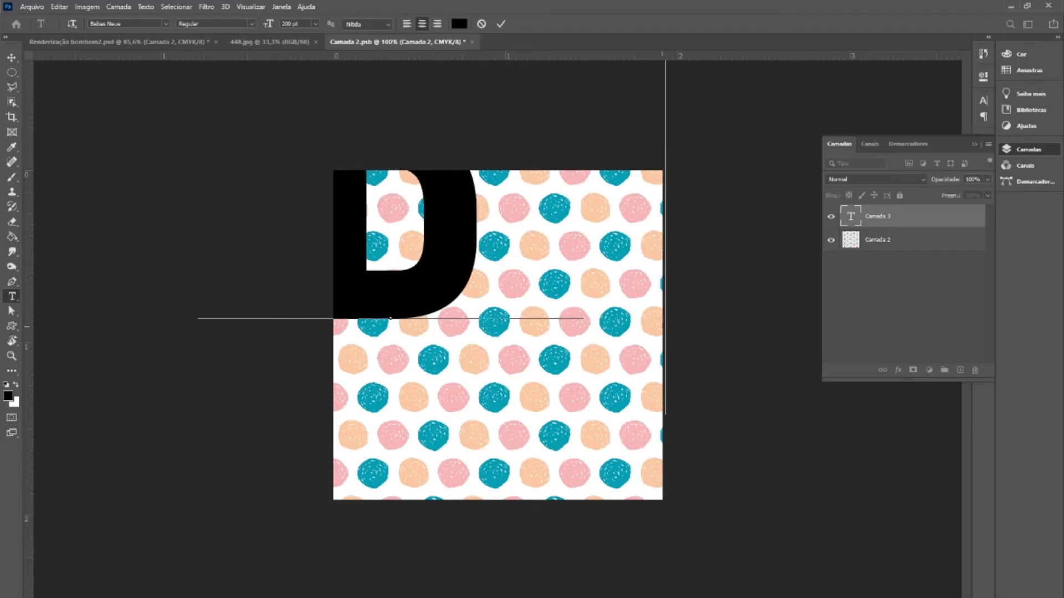
pyautogui.click(258, 297)
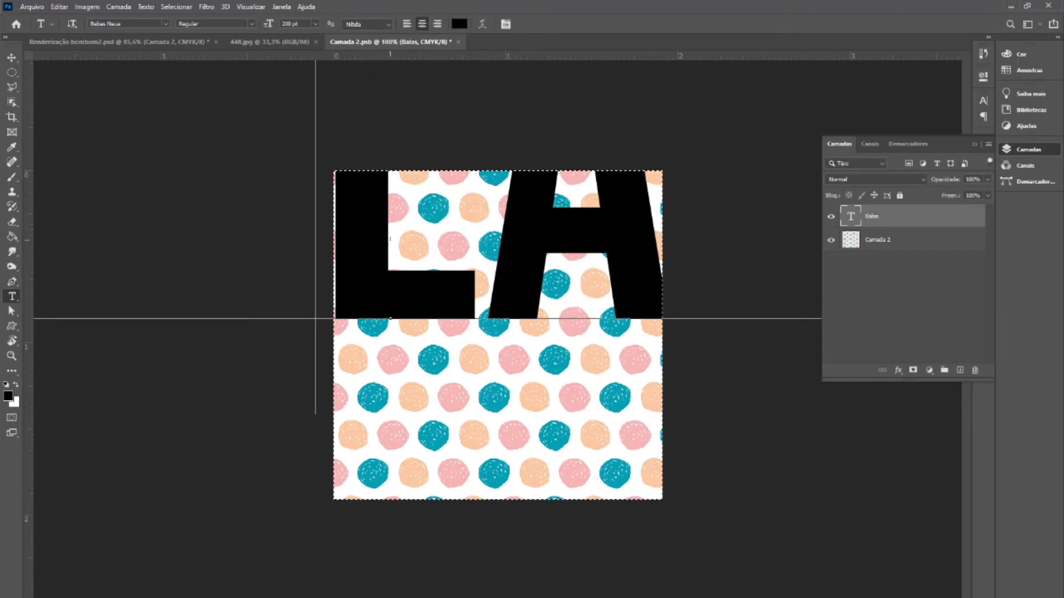
pyautogui.click(390, 240)
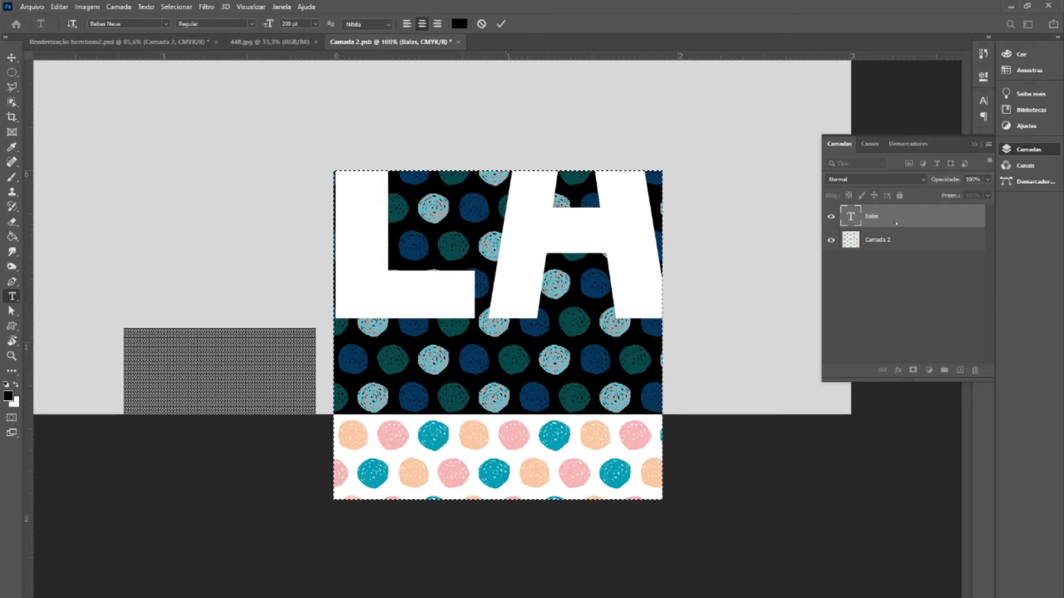
pyautogui.hotkey('ctrl', 'Return')
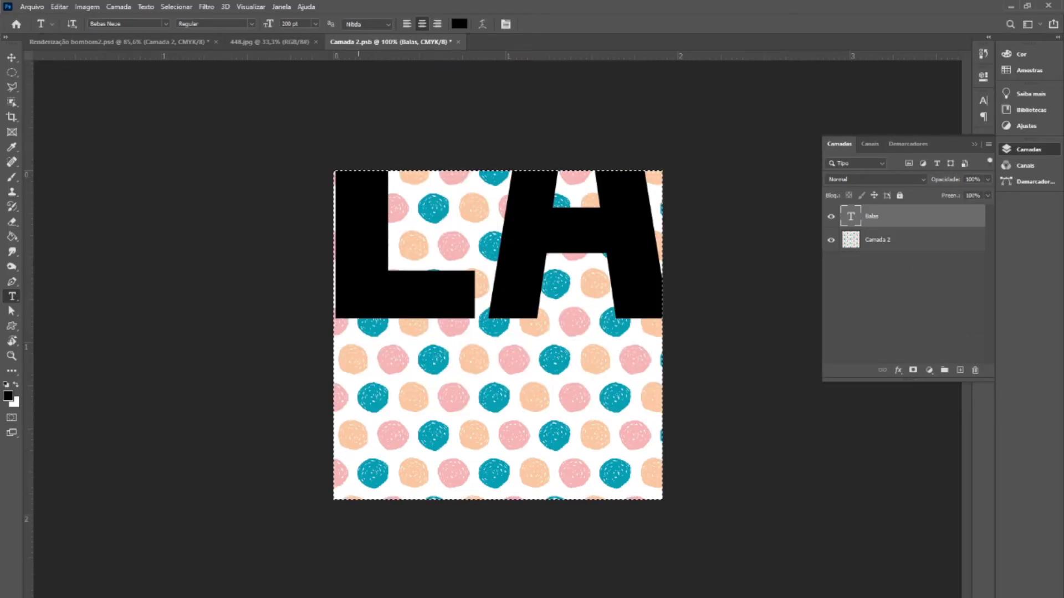
# - Set the text size to 24 pt
pyautogui.click(317, 25)
pyautogui.click(314, 106)
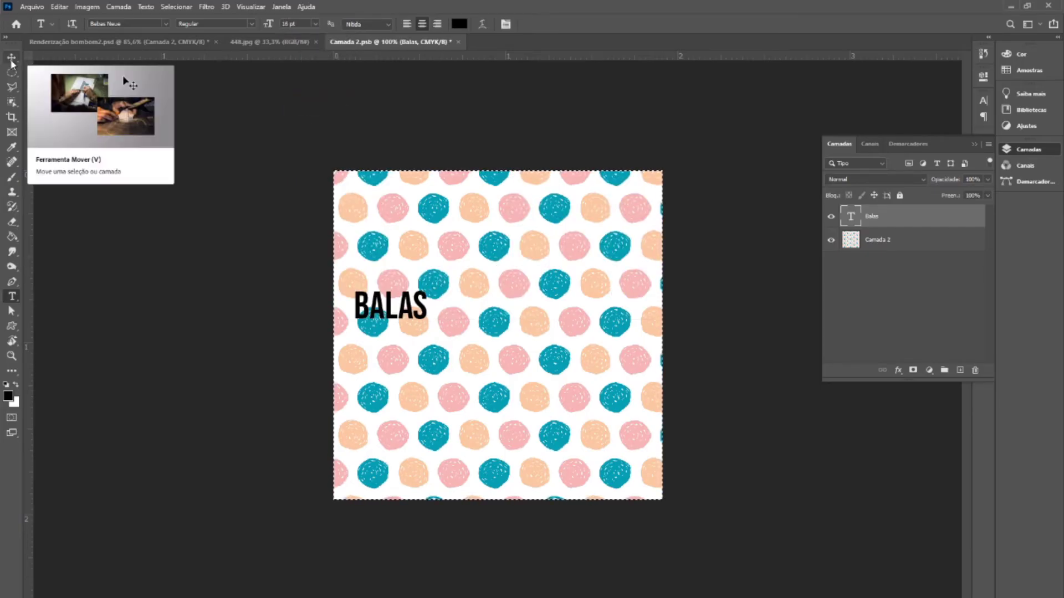
pyautogui.click(317, 25)
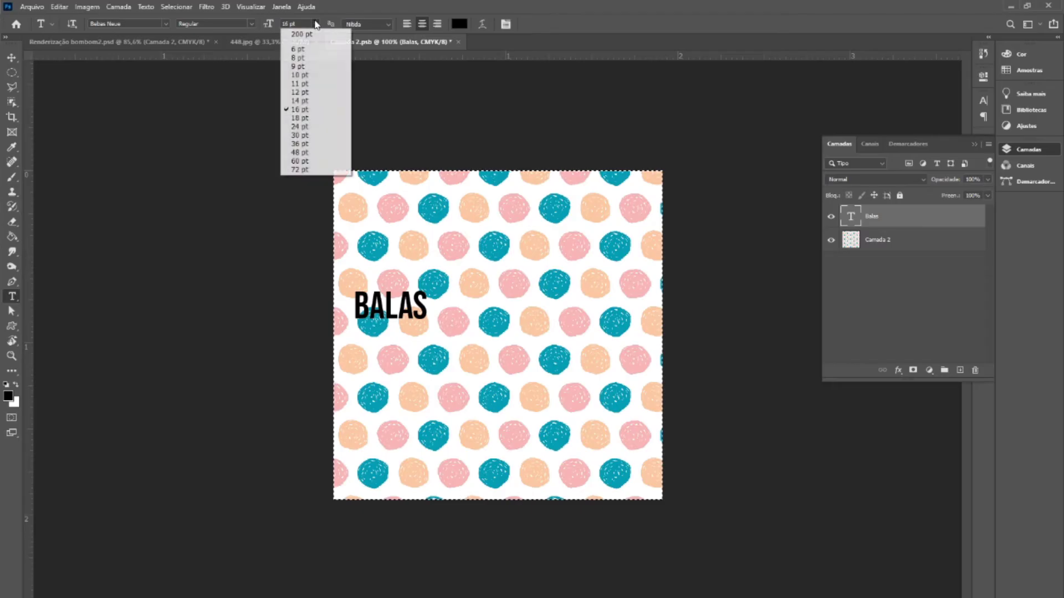
pyautogui.click(313, 127)
# - Extend the text to 'BALAS ZERO' and move it to the pattern's centre
pyautogui.click(472, 287)
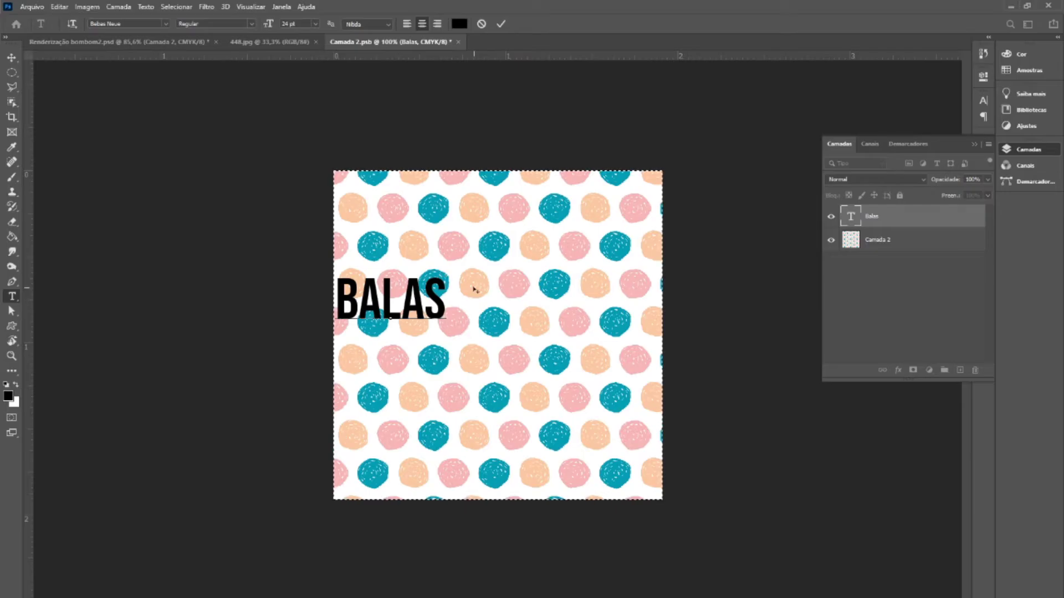
pyautogui.hotkey('ctrl', 'Left')
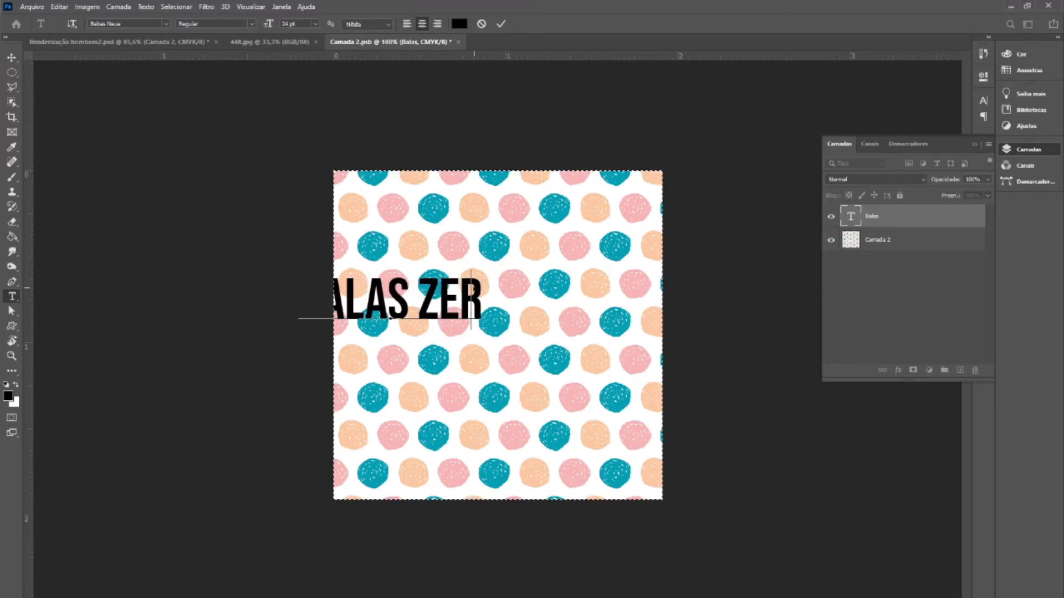
pyautogui.press('BackSpace')
pyautogui.press('BackSpace')
pyautogui.press('BackSpace')
pyautogui.write('Z')
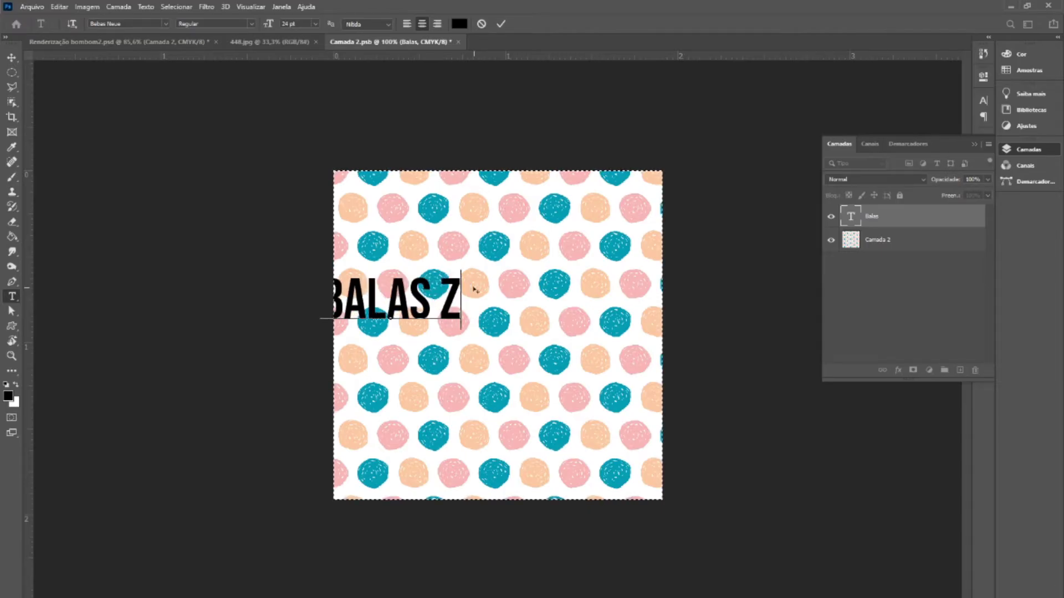
pyautogui.hotkey('ctrl', 'Return')
pyautogui.press('v')
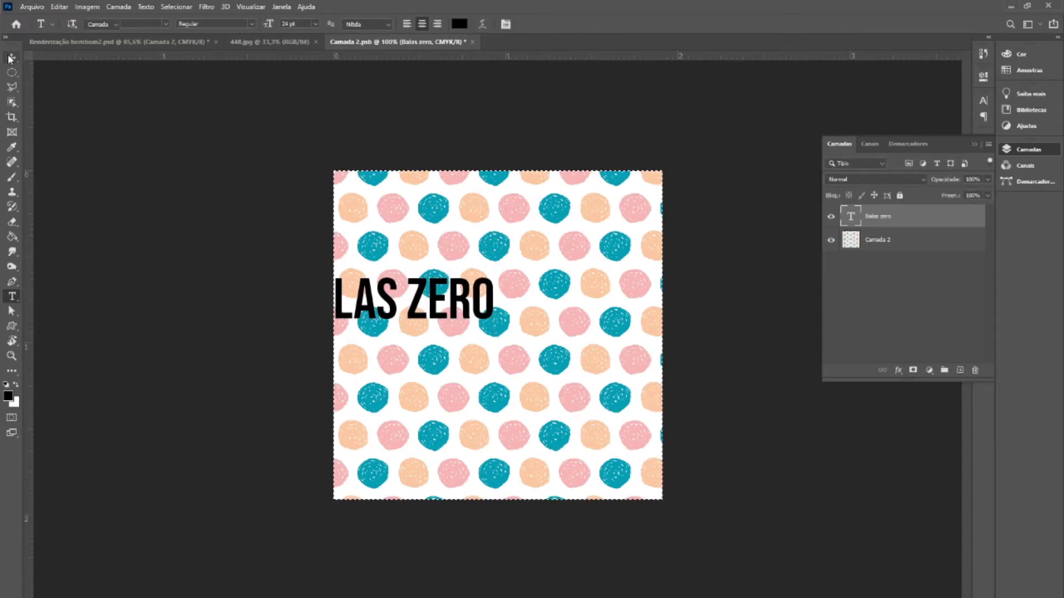
pyautogui.moveTo(453, 290); pyautogui.dragTo(559, 329)
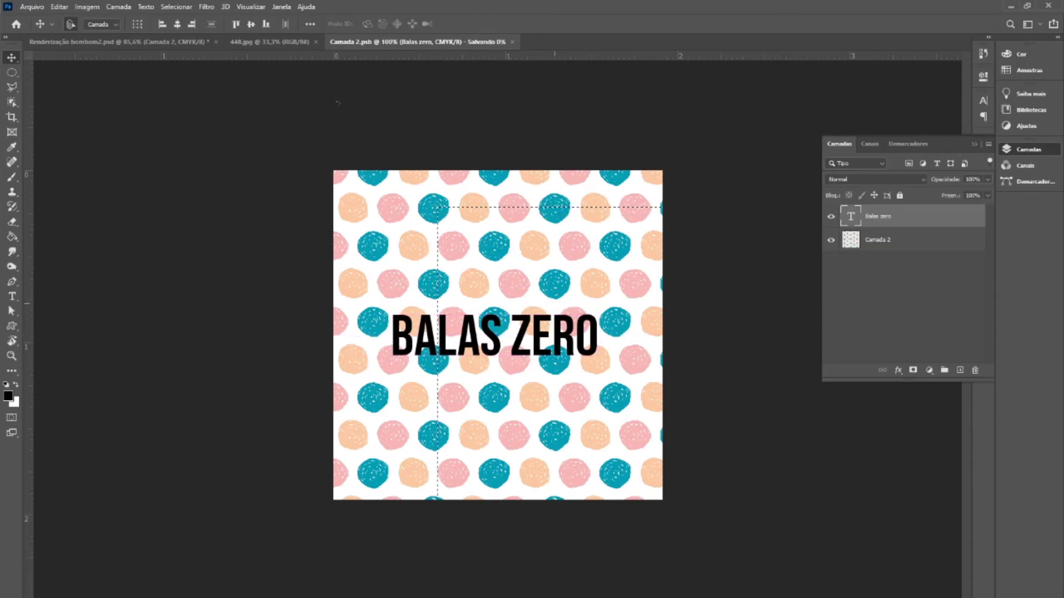
# - Move the BALAS ZERO text higher, checking the mockup, and save the pattern
pyautogui.click(174, 41)
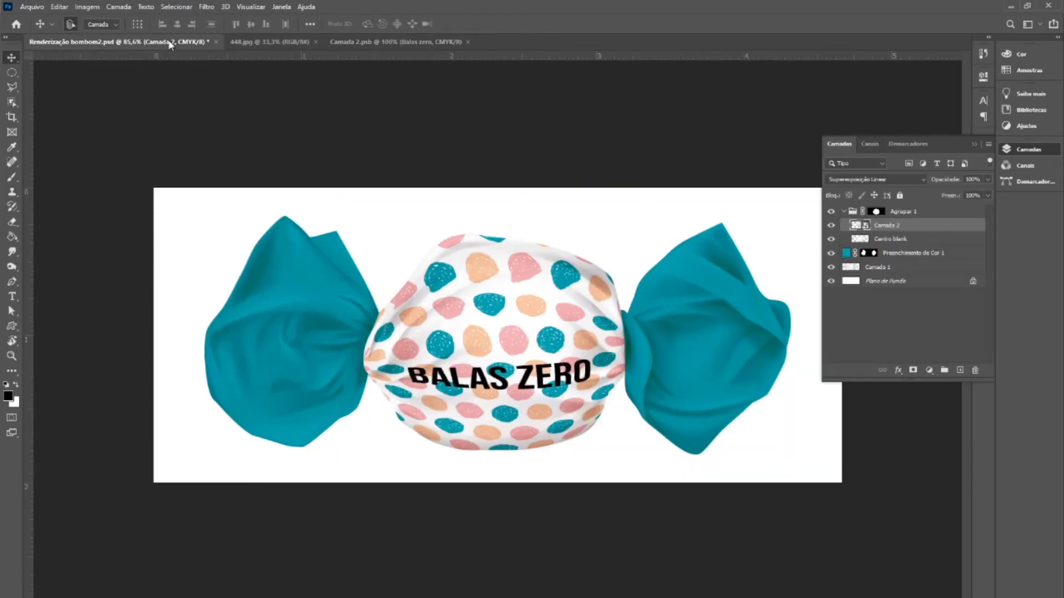
pyautogui.click(401, 43)
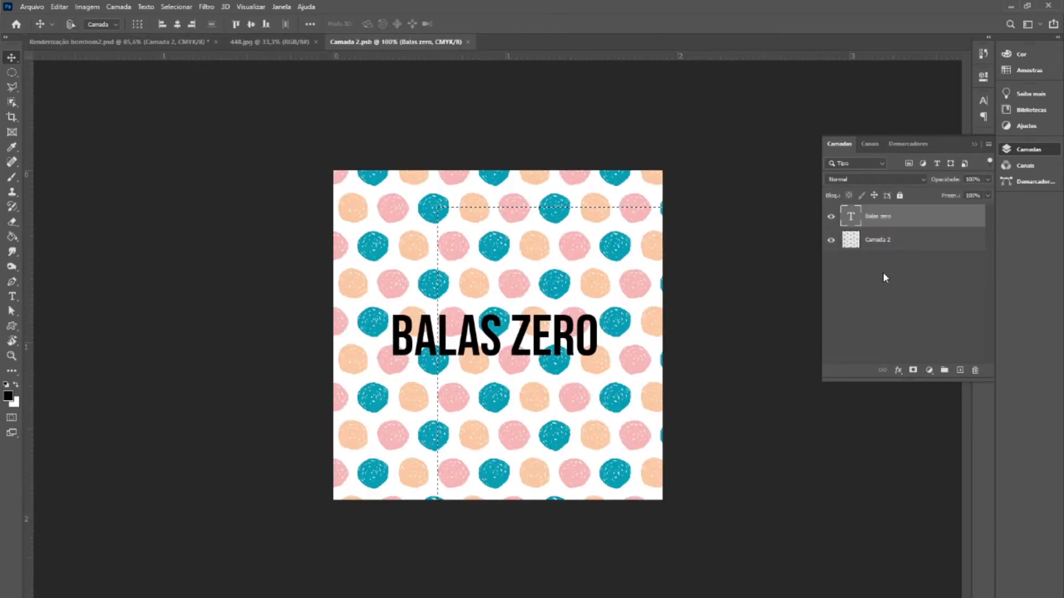
pyautogui.click(163, 41)
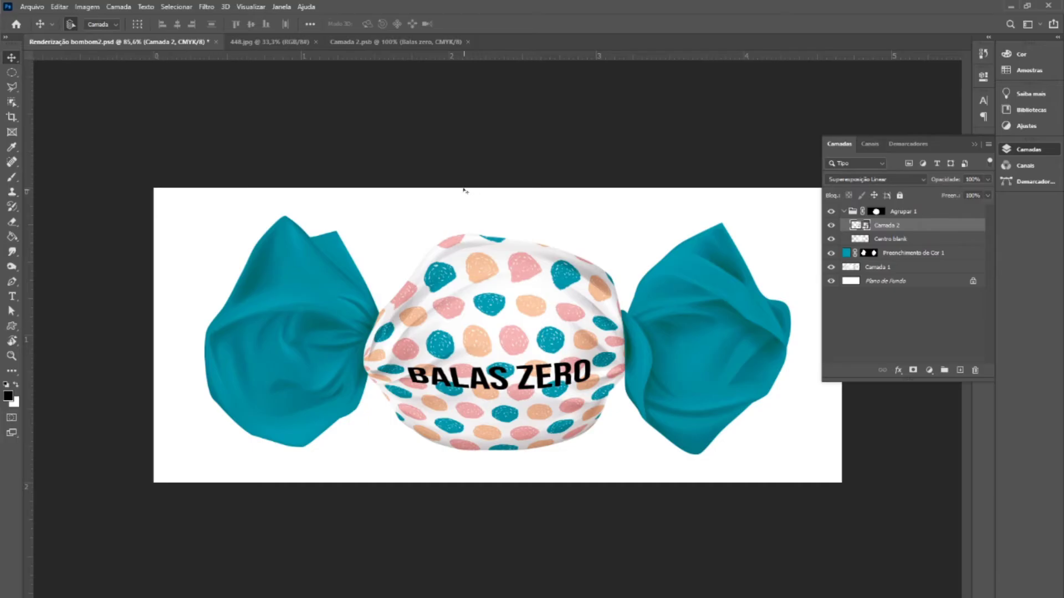
pyautogui.click(396, 42)
pyautogui.moveTo(472, 313); pyautogui.dragTo(475, 246)
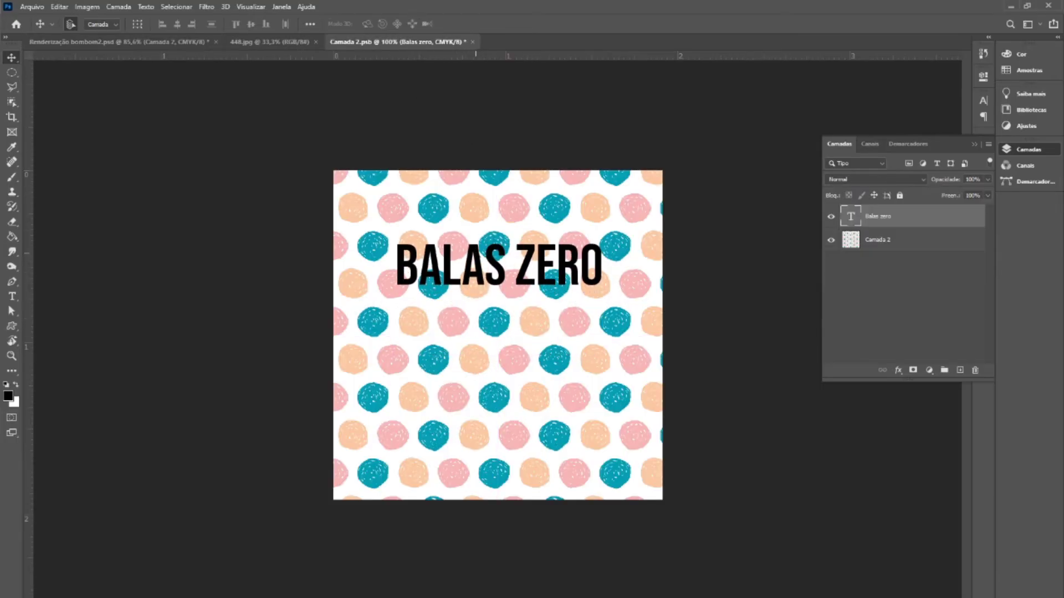
pyautogui.click(189, 44)
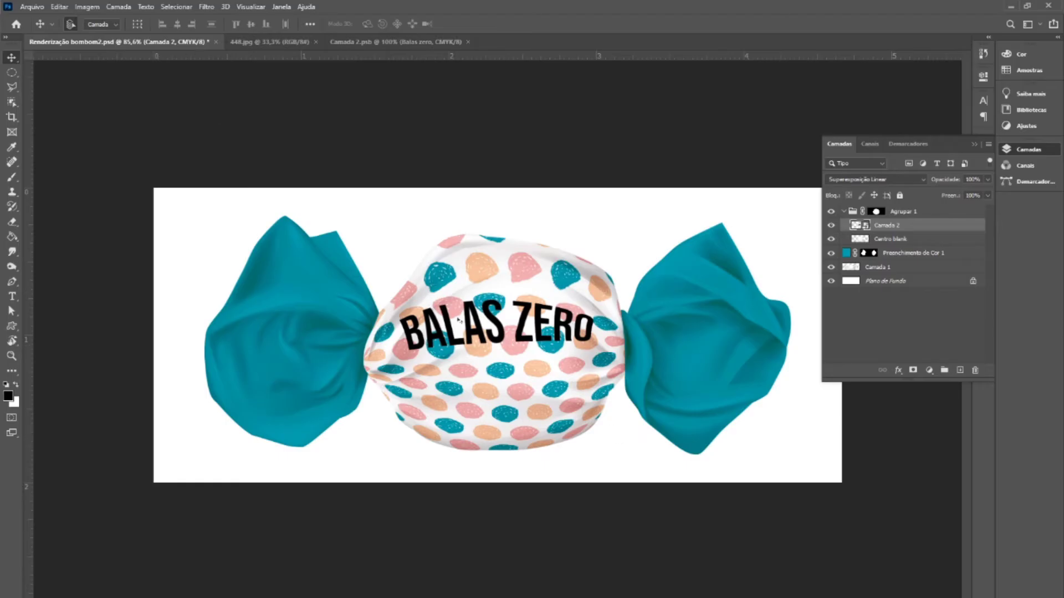
pyautogui.click(444, 42)
pyautogui.moveTo(493, 292); pyautogui.dragTo(492, 288)
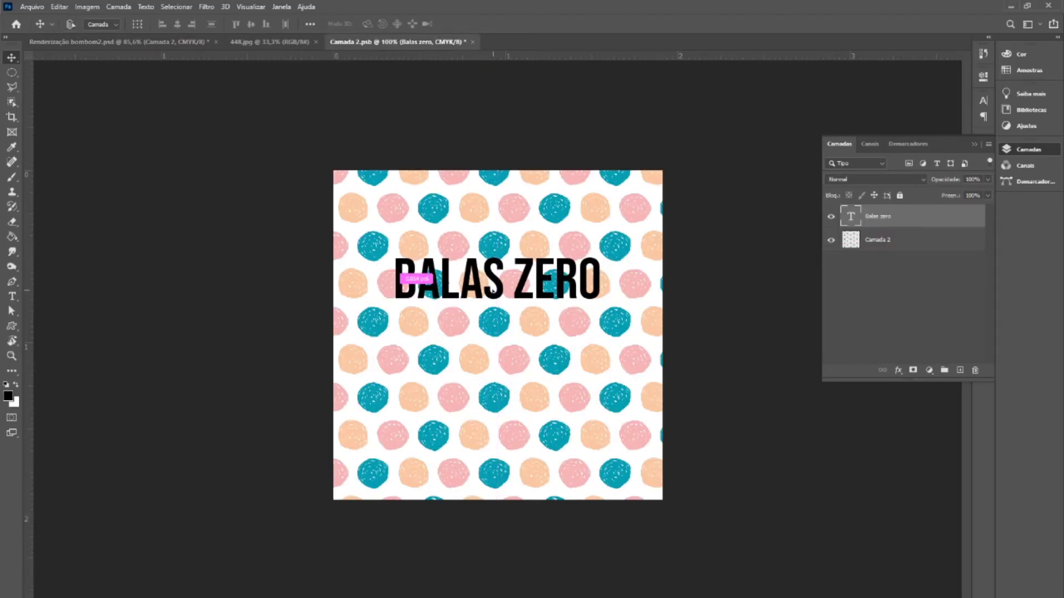
pyautogui.hotkey('ctrl', 's')
pyautogui.click(138, 44)
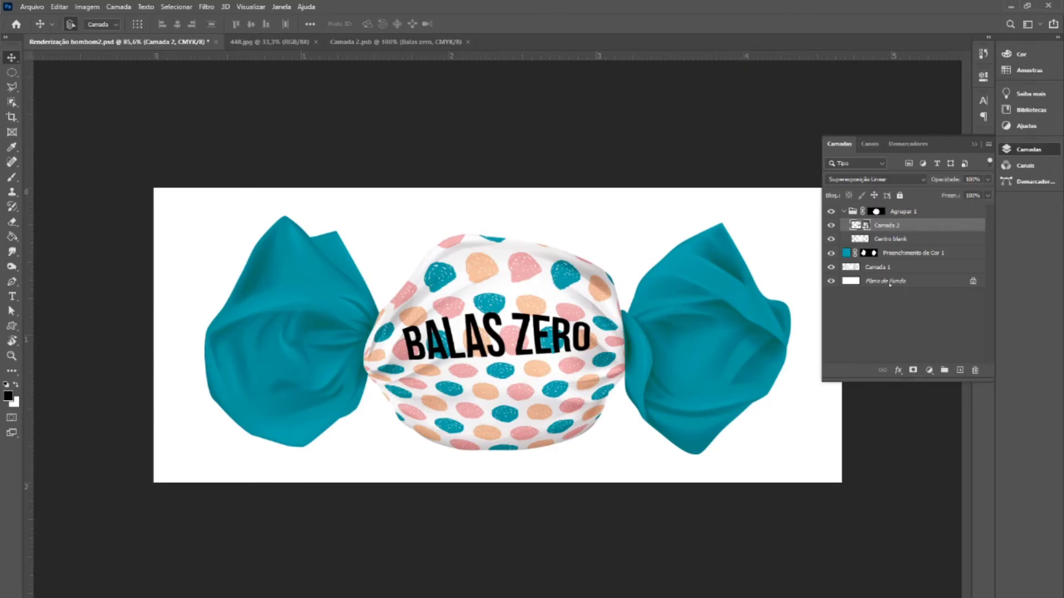
# - Hide the BALAS ZERO text layer and save the pattern
pyautogui.click(429, 41)
pyautogui.click(831, 217)
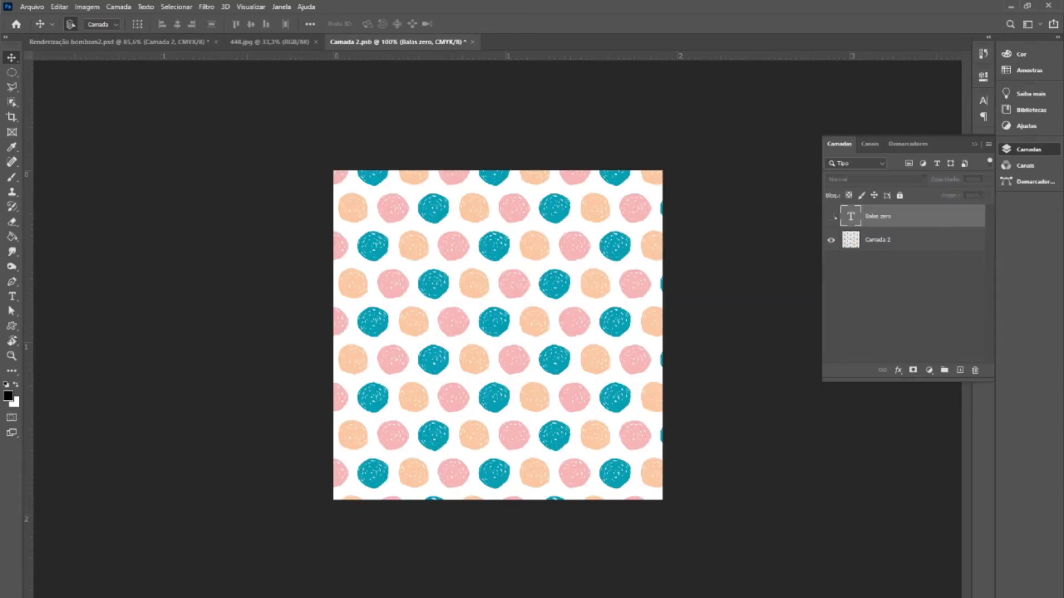
pyautogui.hotkey('ctrl', 's')
# - Duplicate the Centro blank layer and move the copy above the group
pyautogui.click(127, 42)
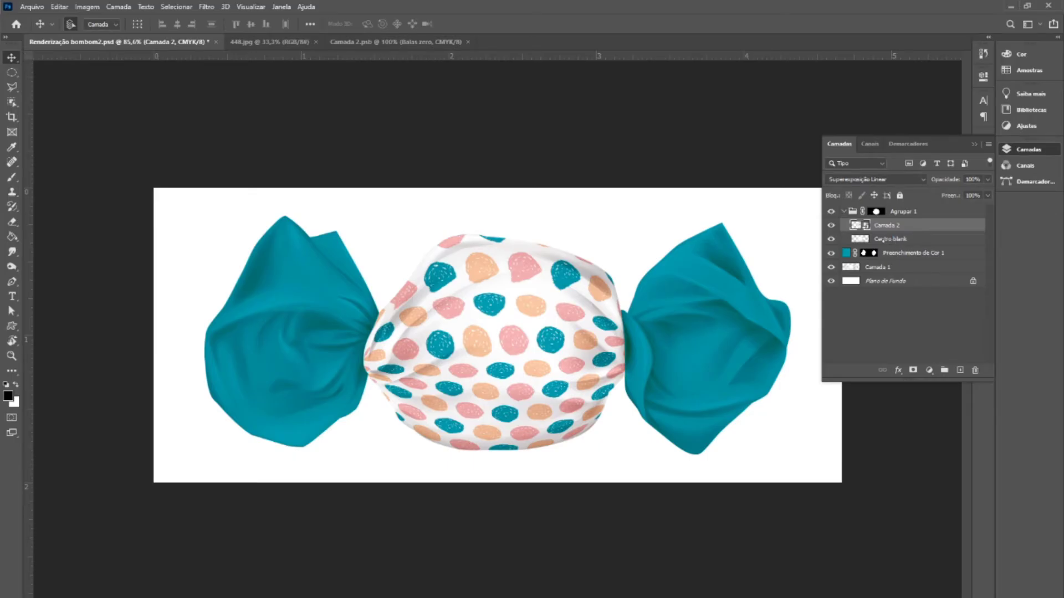
pyautogui.click(882, 240)
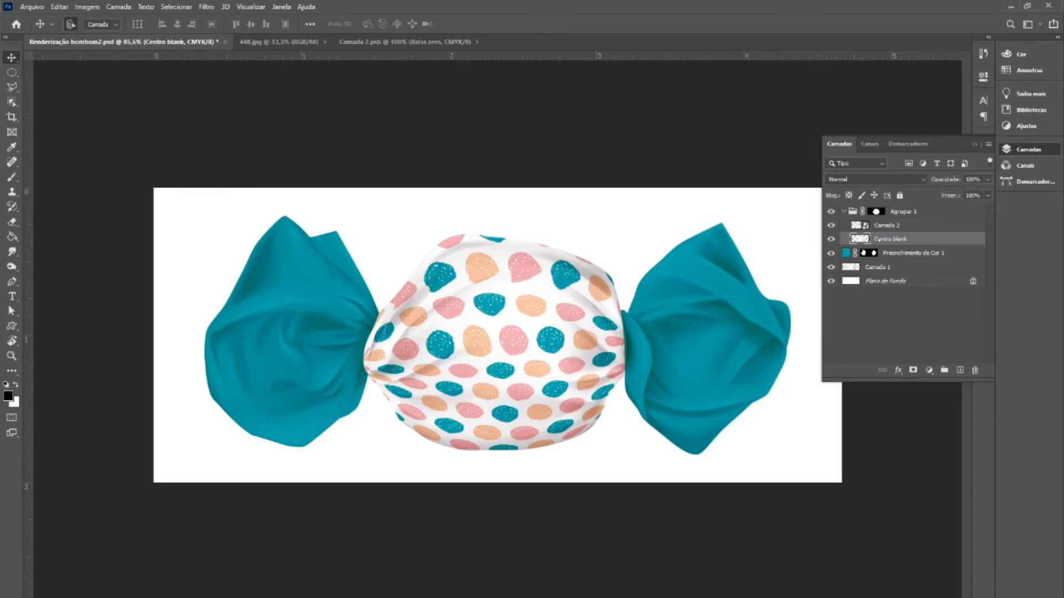
pyautogui.click(988, 144)
pyautogui.click(942, 186)
pyautogui.click(1006, 321)
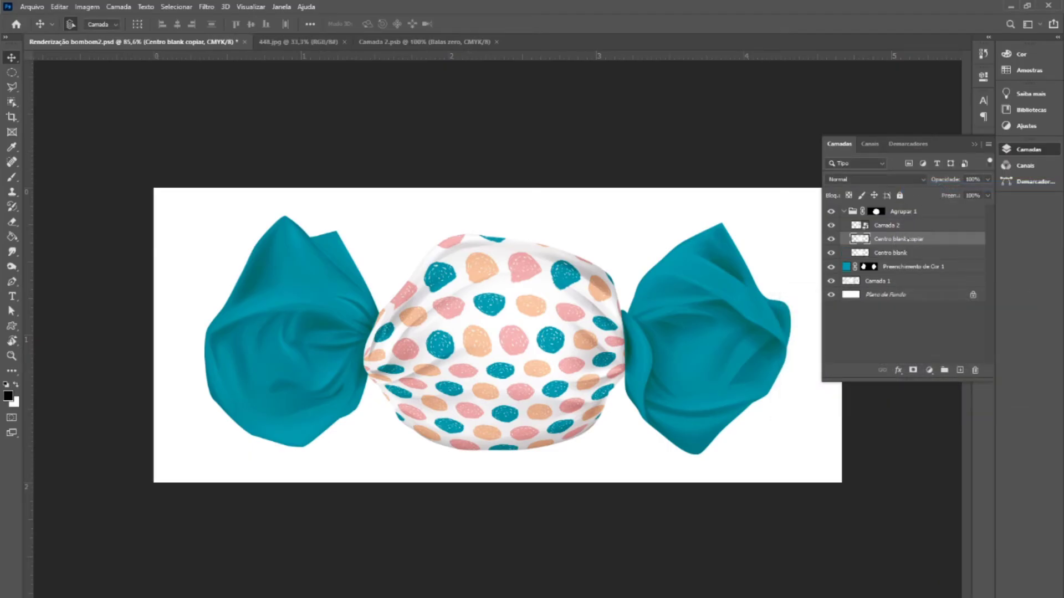
pyautogui.moveTo(894, 246); pyautogui.dragTo(891, 209)
# - Set the Centro blank copy to Superexposição Linear at 57% and load the right wrapper's path selection
pyautogui.click(916, 178)
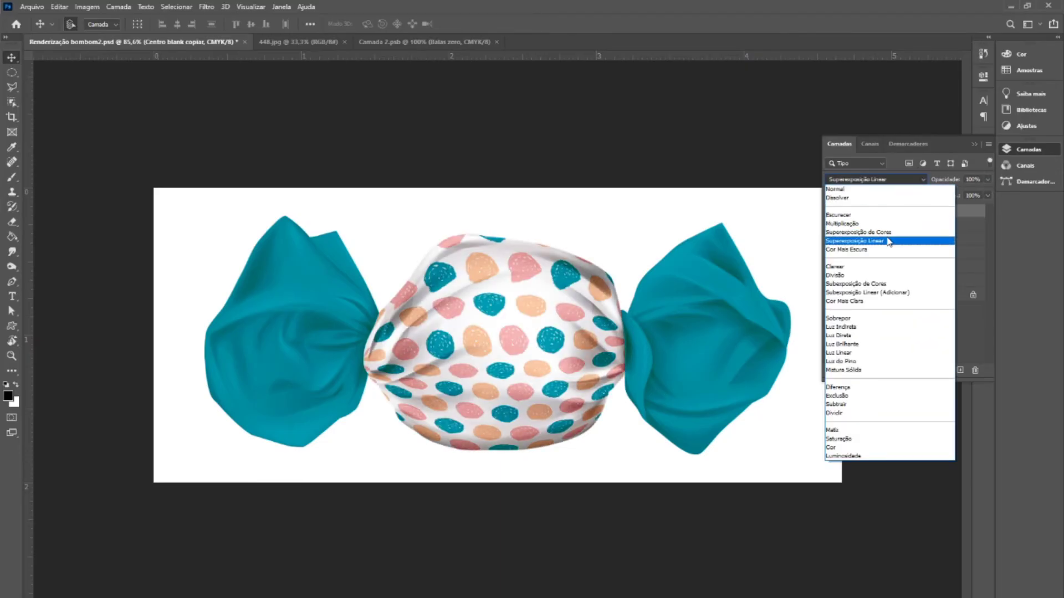
pyautogui.click(888, 241)
pyautogui.click(831, 211)
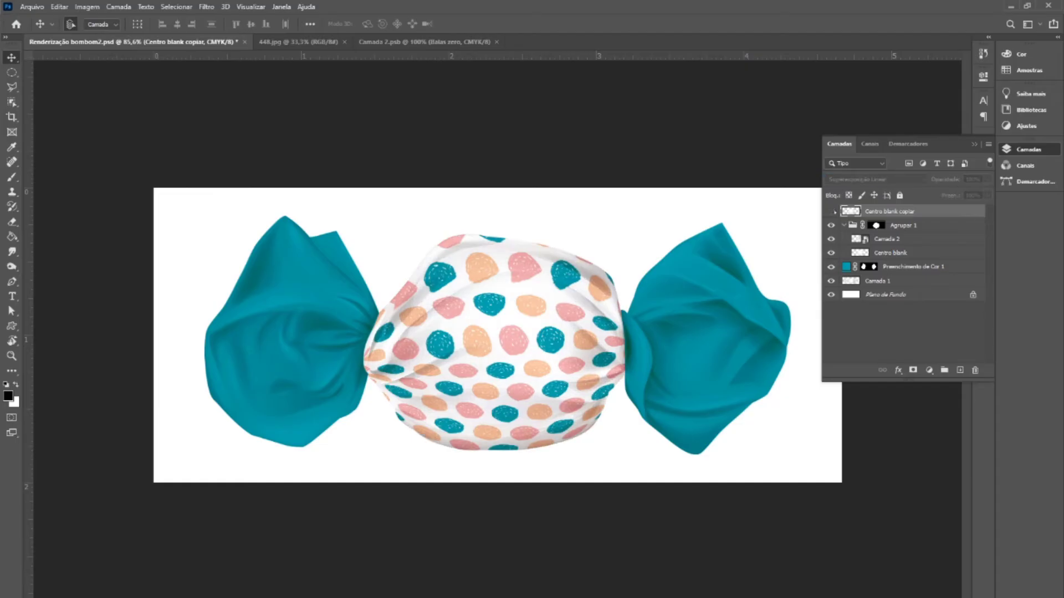
pyautogui.click(831, 211)
pyautogui.click(831, 211)
pyautogui.click(831, 211)
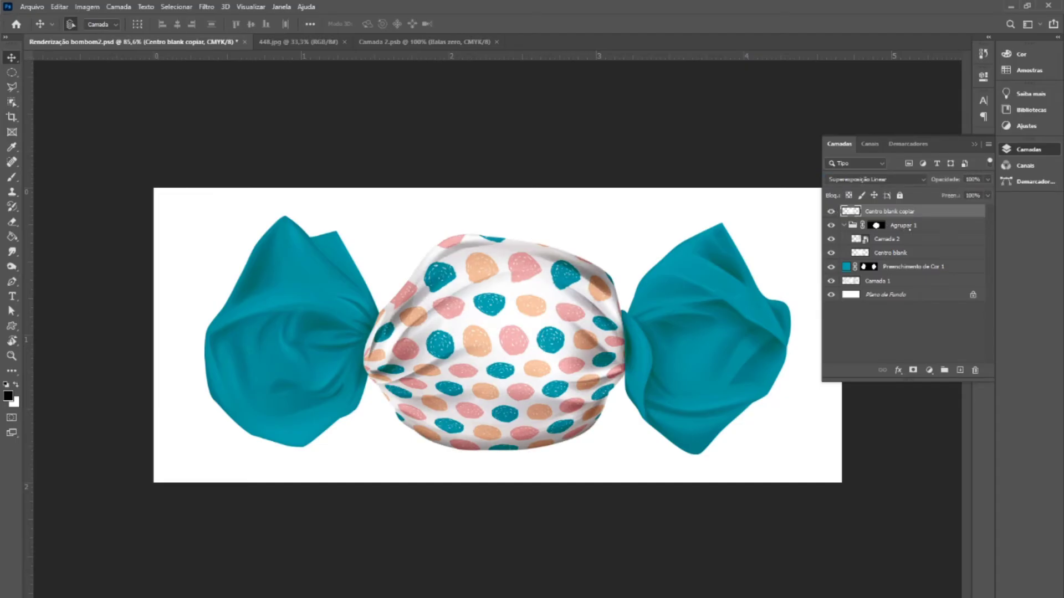
pyautogui.click(988, 179)
pyautogui.moveTo(977, 199); pyautogui.dragTo(957, 195)
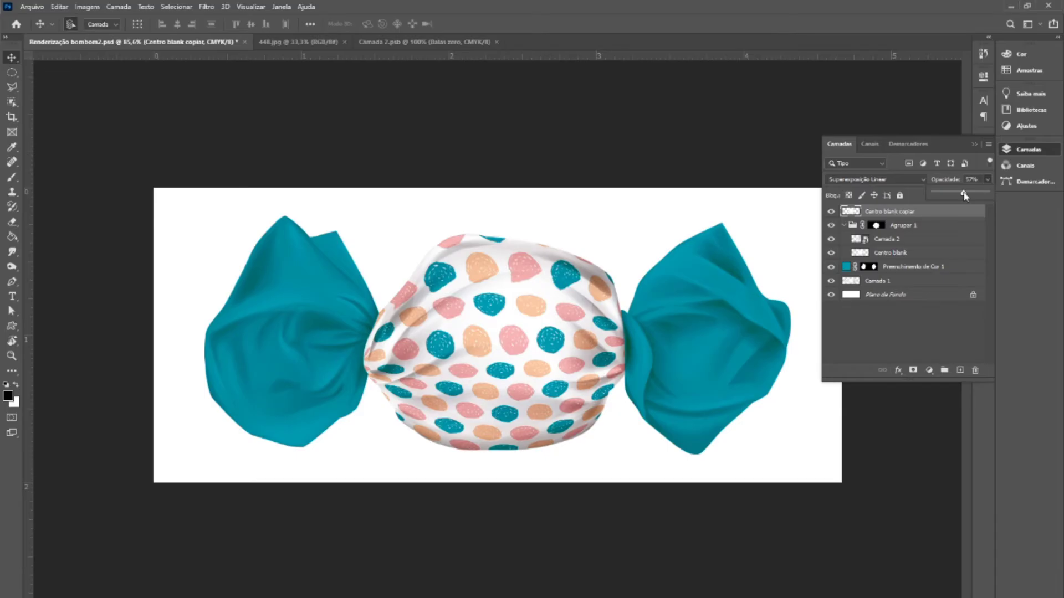
pyautogui.click(830, 211)
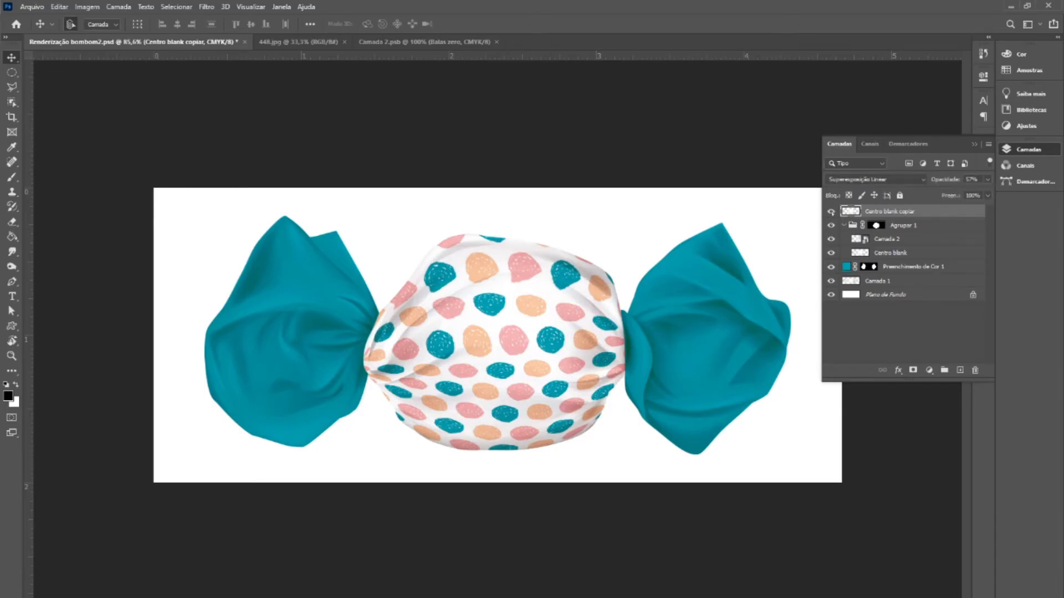
pyautogui.click(831, 211)
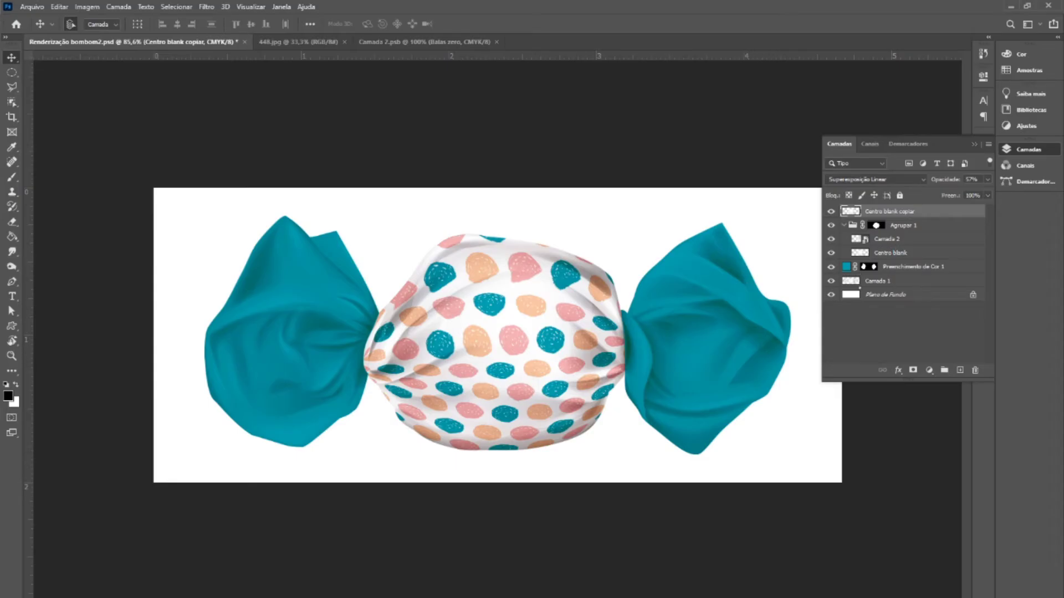
pyautogui.click(908, 143)
pyautogui.keyDown('ctrl'); pyautogui.click(833, 174); pyautogui.keyUp('ctrl')
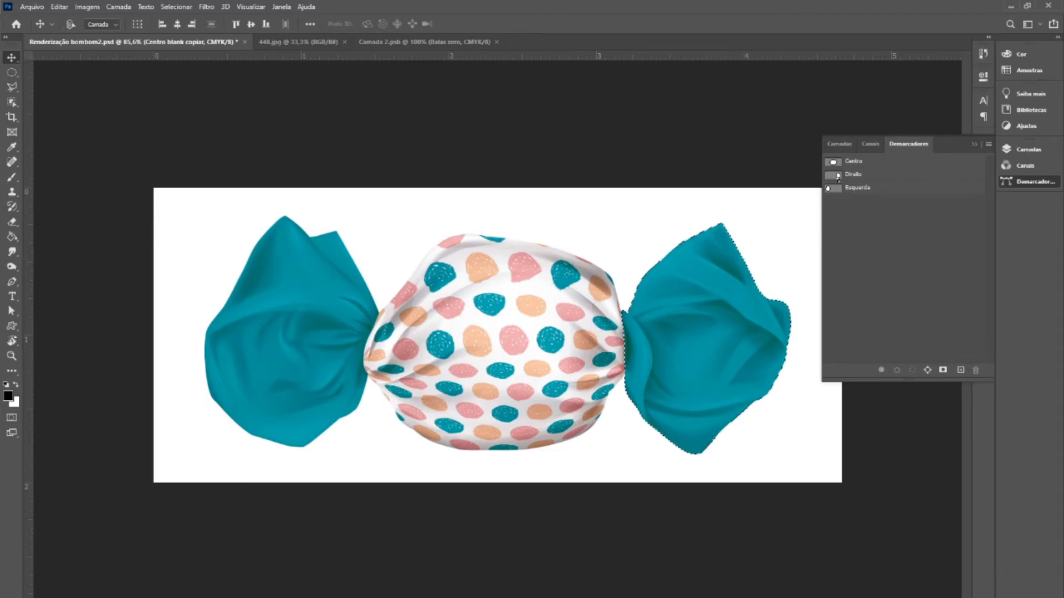
# - Copy both wrapper outlines from Camada 1 onto a new layer, Camada 3
pyautogui.click(836, 175)
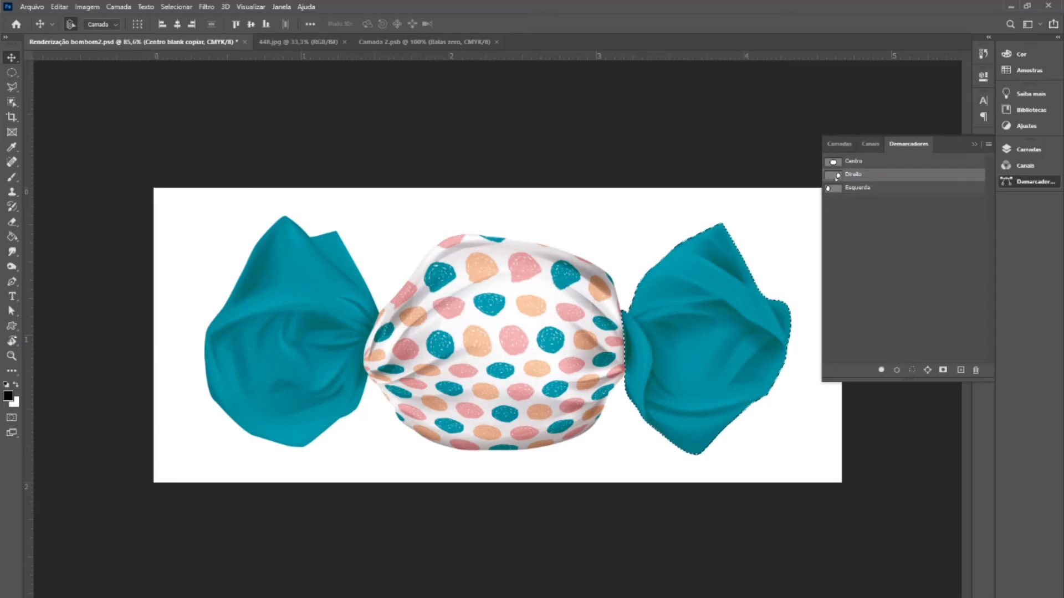
pyautogui.keyDown('ctrl'); pyautogui.click(833, 188); pyautogui.keyUp('ctrl')
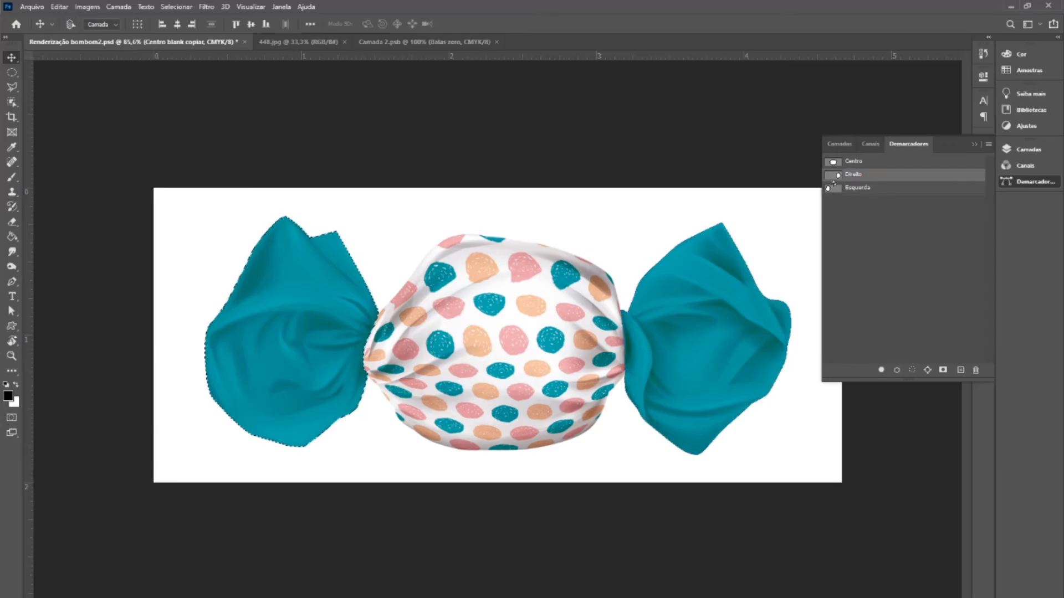
pyautogui.keyDown('ctrl'); pyautogui.keyDown('shift'); pyautogui.click(833, 175); pyautogui.keyUp('shift'); pyautogui.keyUp('ctrl')
pyautogui.click(863, 222)
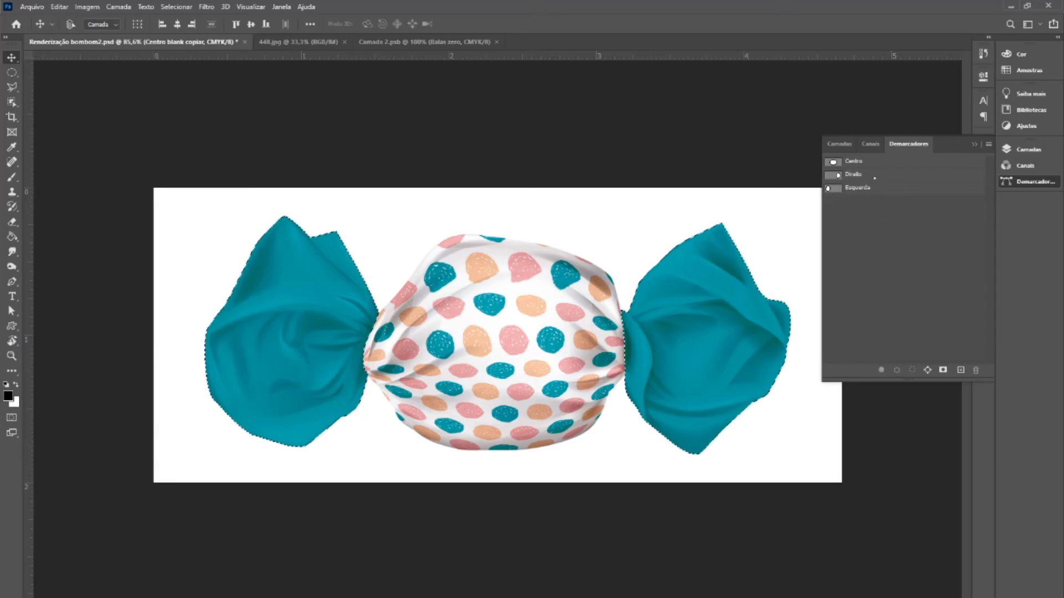
pyautogui.click(839, 144)
pyautogui.click(913, 281)
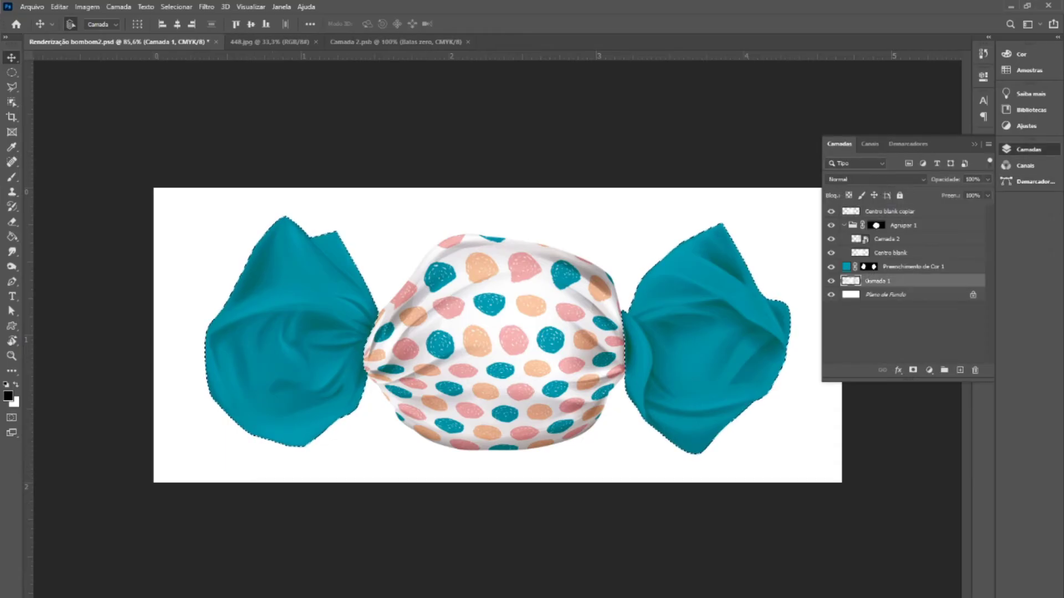
pyautogui.hotkey('ctrl', 'j')
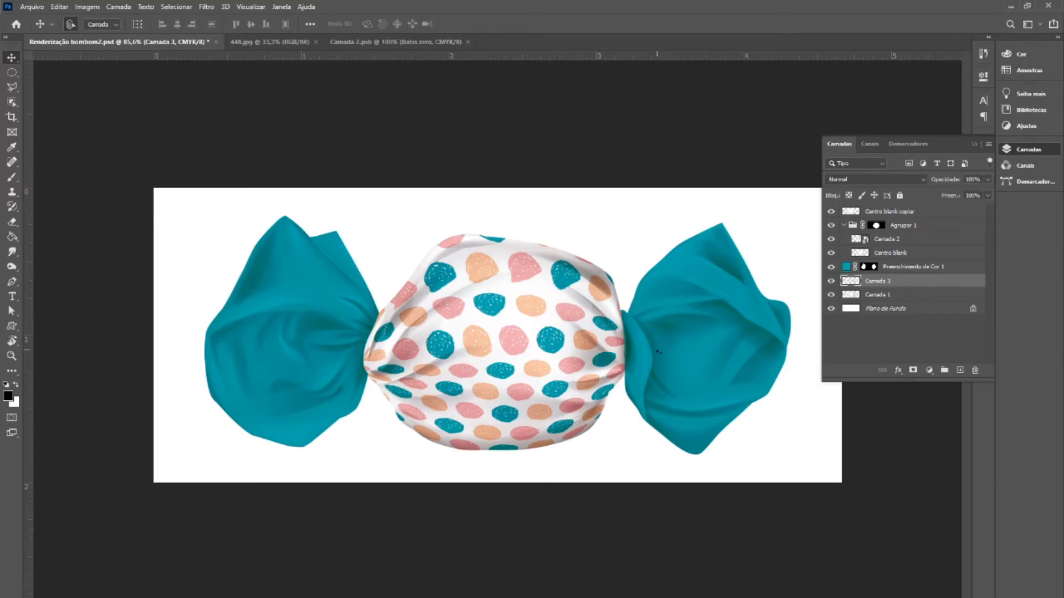
# - Undo stray canvas drags and move Camada 3 to the top of the layer stack
pyautogui.moveTo(660, 349); pyautogui.dragTo(648, 165)
pyautogui.hotkey('ctrl', 'z')
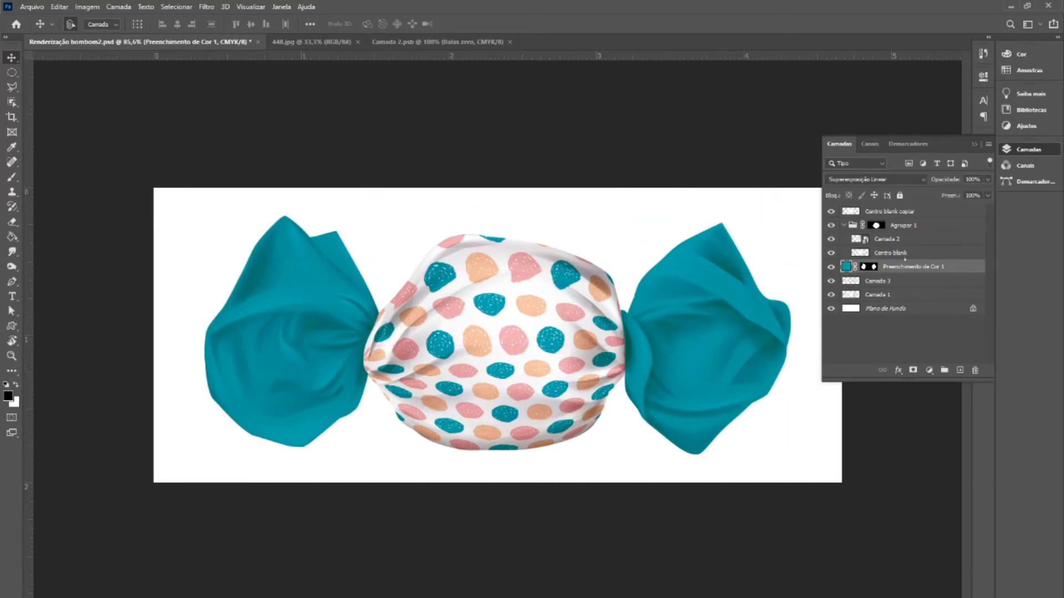
pyautogui.click(881, 281)
pyautogui.moveTo(722, 292); pyautogui.dragTo(750, 218)
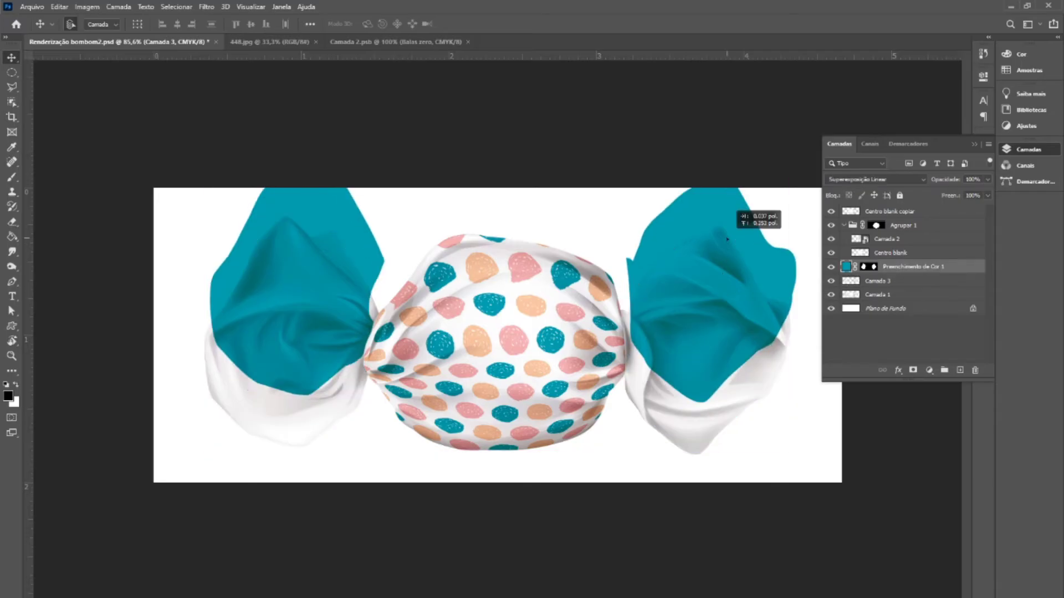
pyautogui.hotkey('ctrl', 'z')
pyautogui.moveTo(792, 270); pyautogui.dragTo(786, 196)
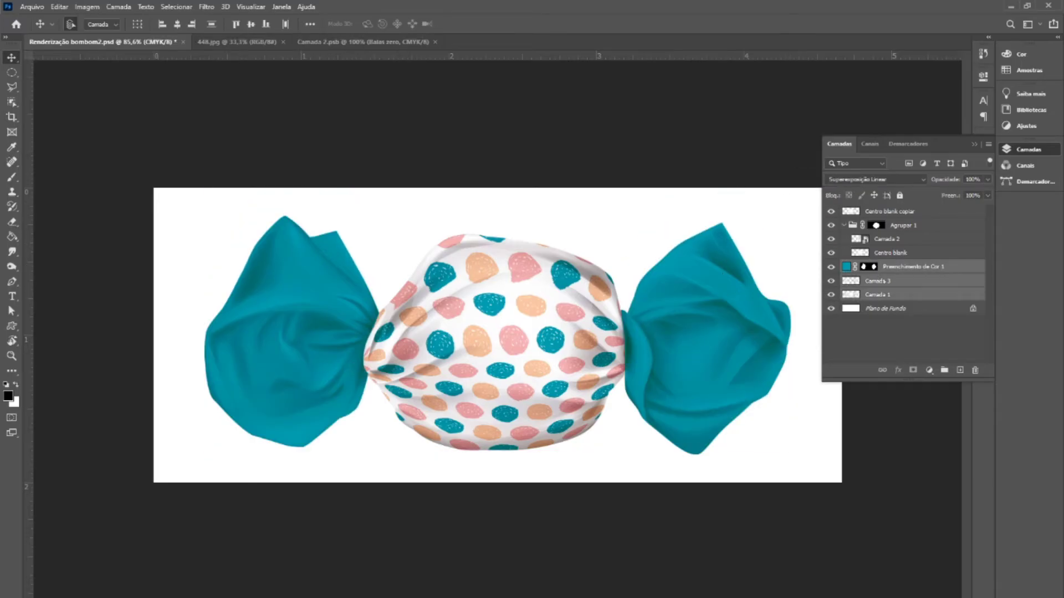
pyautogui.moveTo(613, 236); pyautogui.dragTo(613, 188)
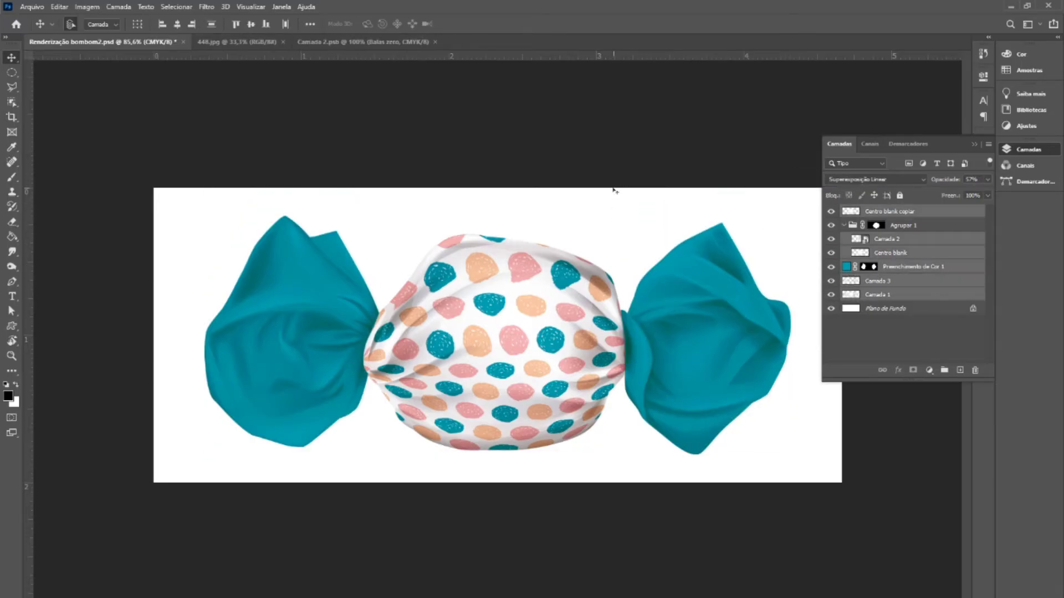
pyautogui.click(888, 281)
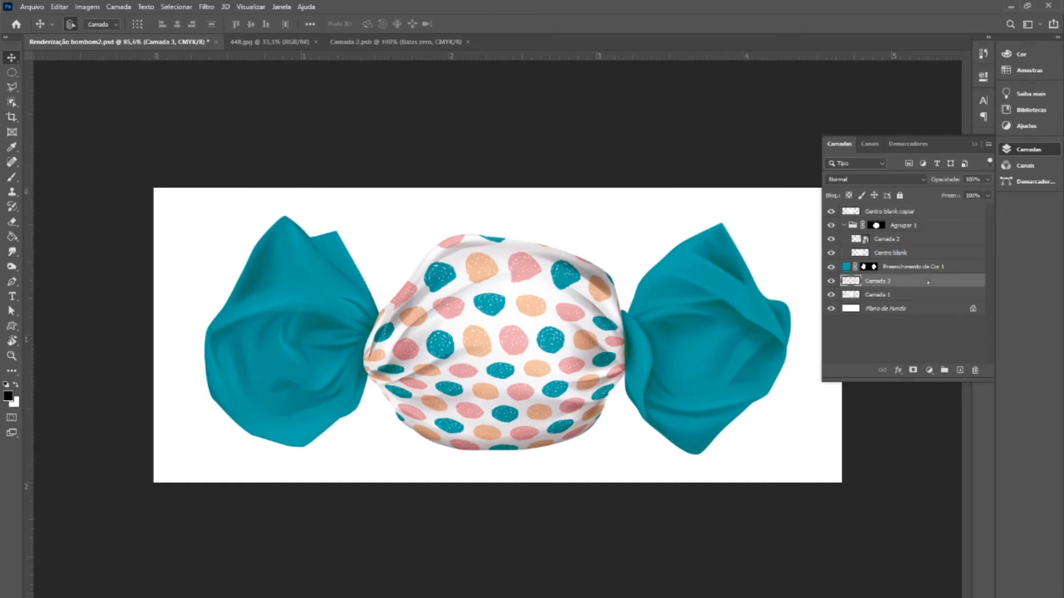
pyautogui.click(831, 267)
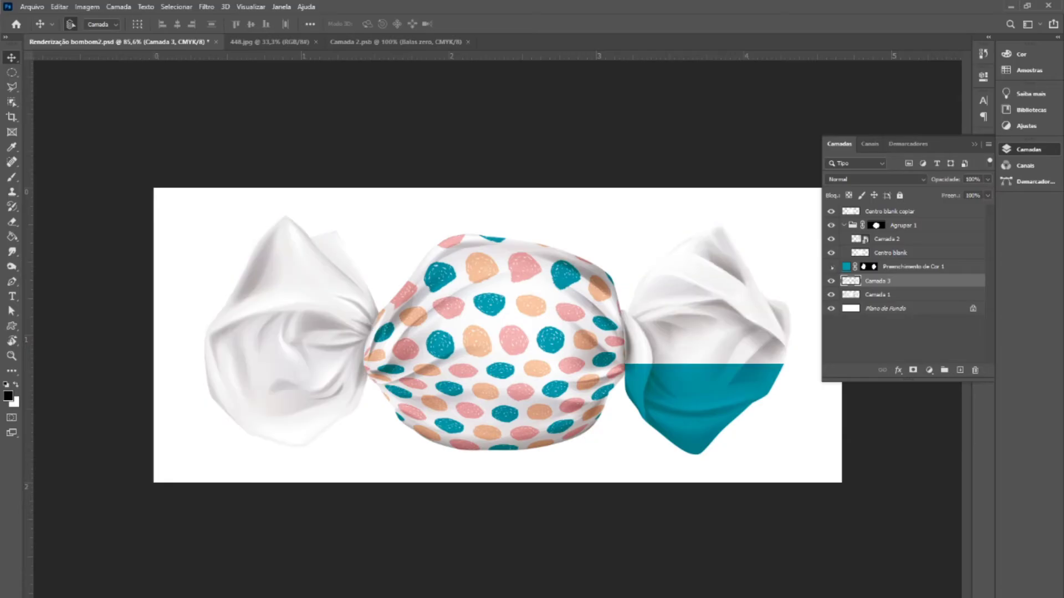
pyautogui.click(831, 266)
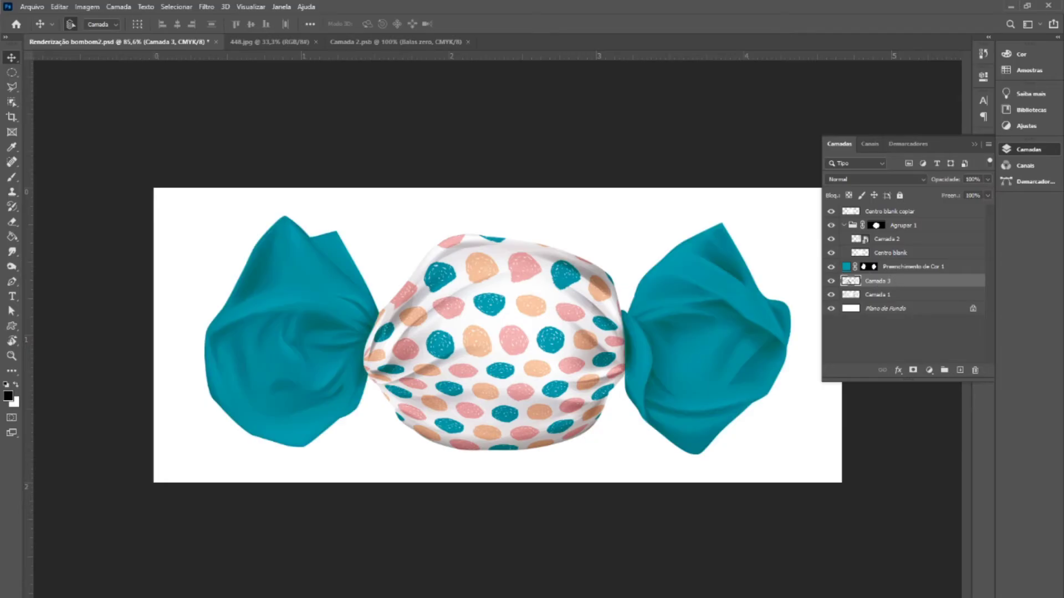
pyautogui.moveTo(893, 281); pyautogui.dragTo(907, 211)
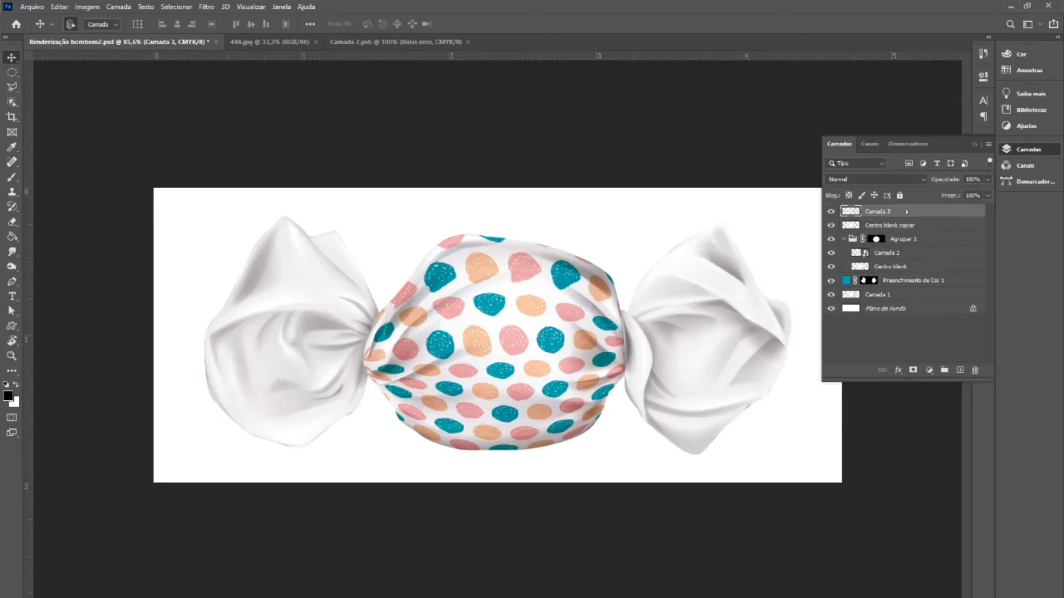
# - Blend Camada 3 as Superexposição Linear at 33% opacity, toggling layers to compare
pyautogui.click(923, 179)
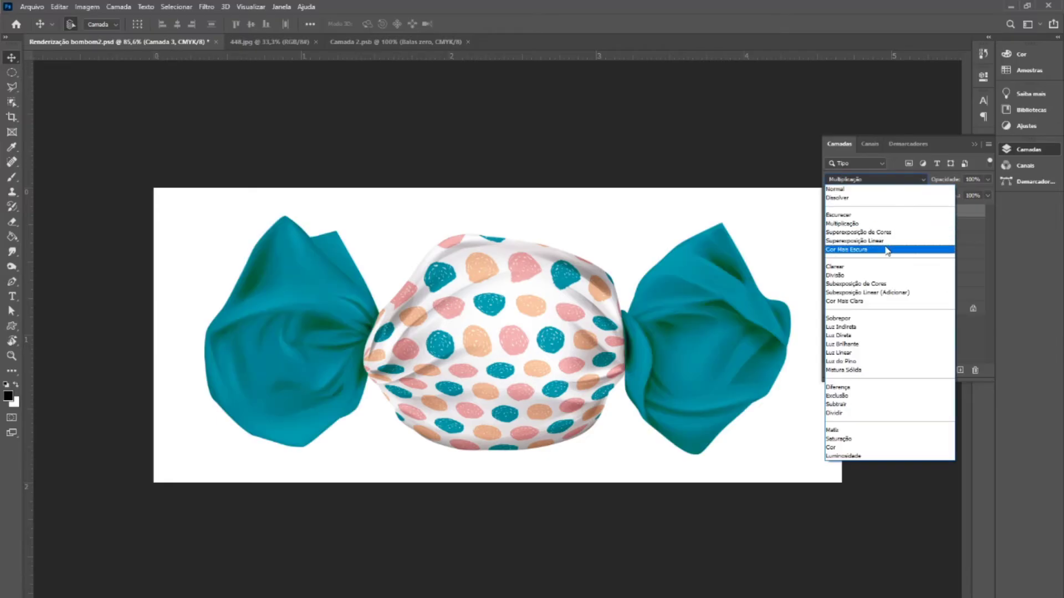
pyautogui.click(889, 244)
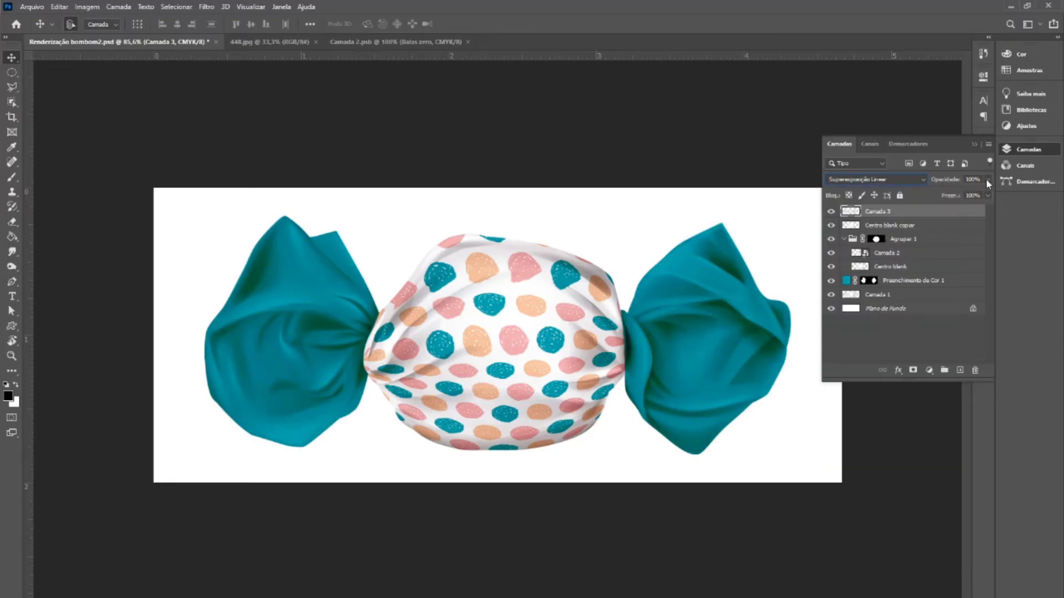
pyautogui.moveTo(987, 181); pyautogui.dragTo(967, 195)
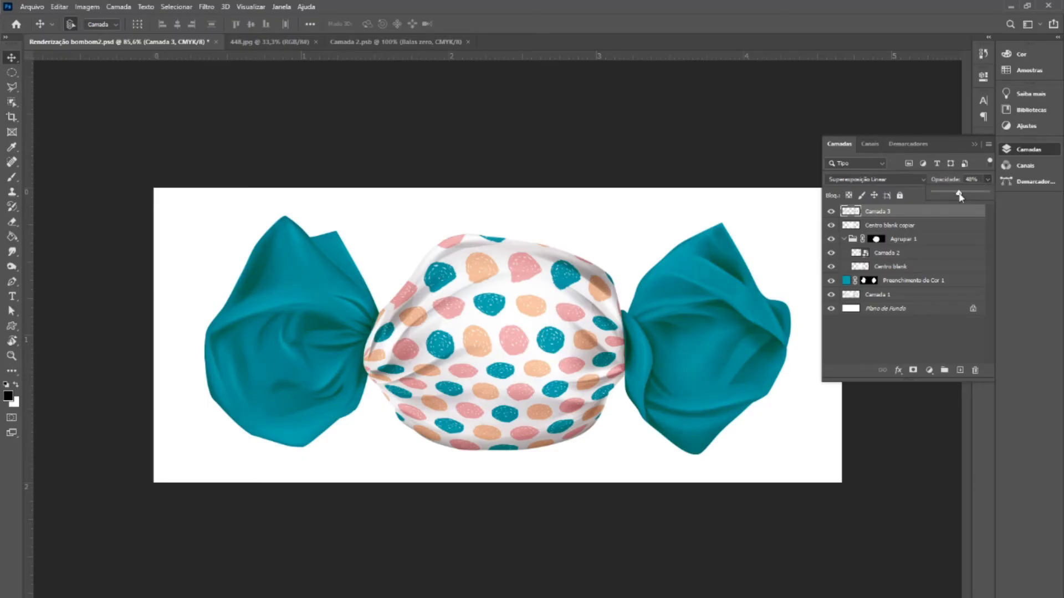
pyautogui.press('Return')
pyautogui.click(987, 180)
pyautogui.moveTo(950, 192); pyautogui.dragTo(950, 193)
pyautogui.press('Return')
pyautogui.click(830, 225)
pyautogui.click(831, 211)
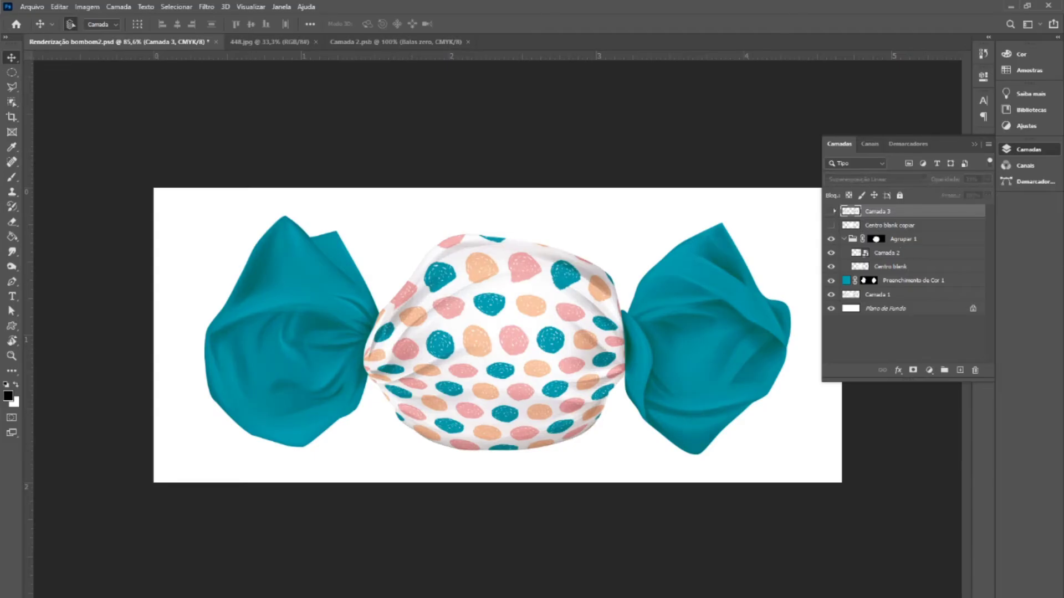
pyautogui.click(831, 211)
pyautogui.click(830, 225)
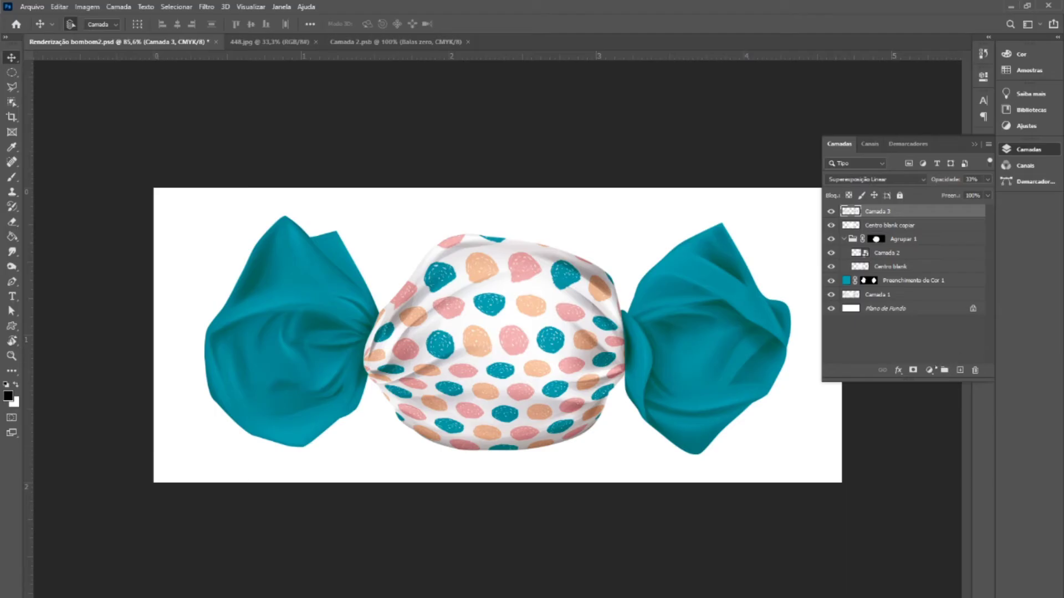
# - Add a gradient fill layer and set its blend mode to Luz Indireta
pyautogui.click(929, 370)
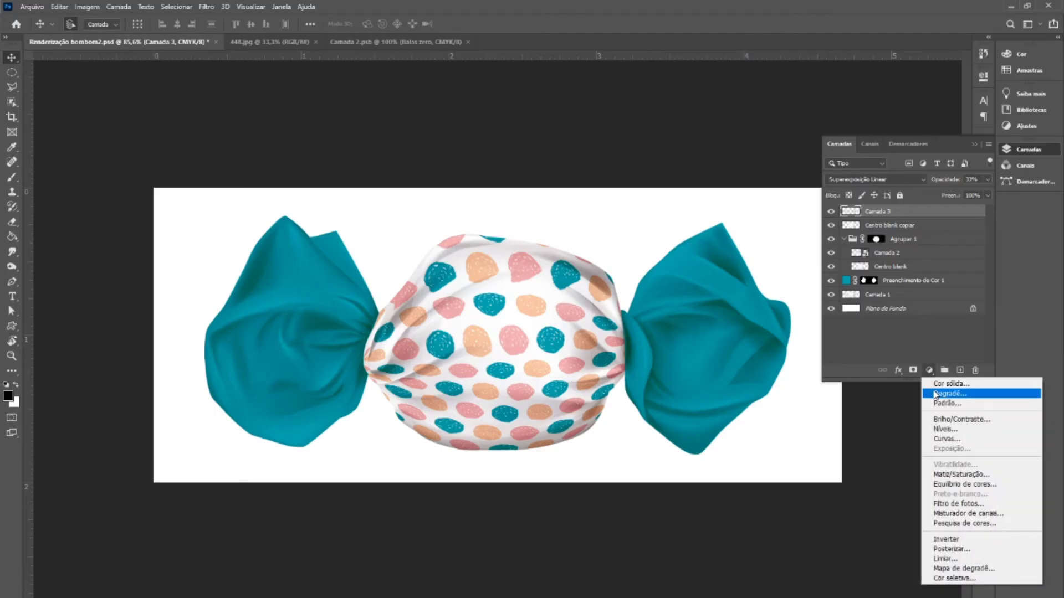
pyautogui.click(935, 394)
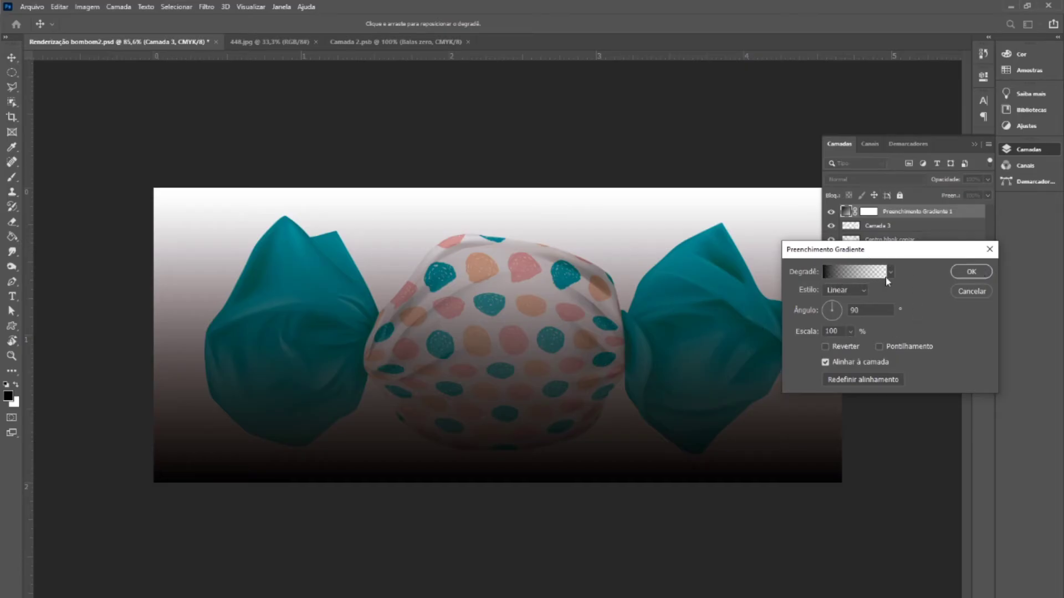
pyautogui.click(973, 272)
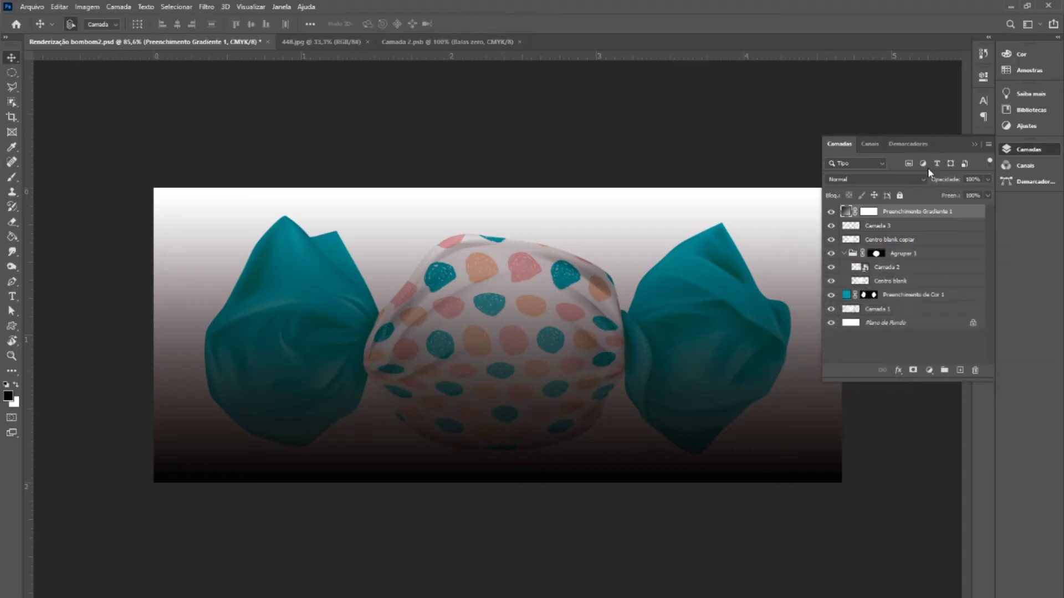
pyautogui.click(924, 178)
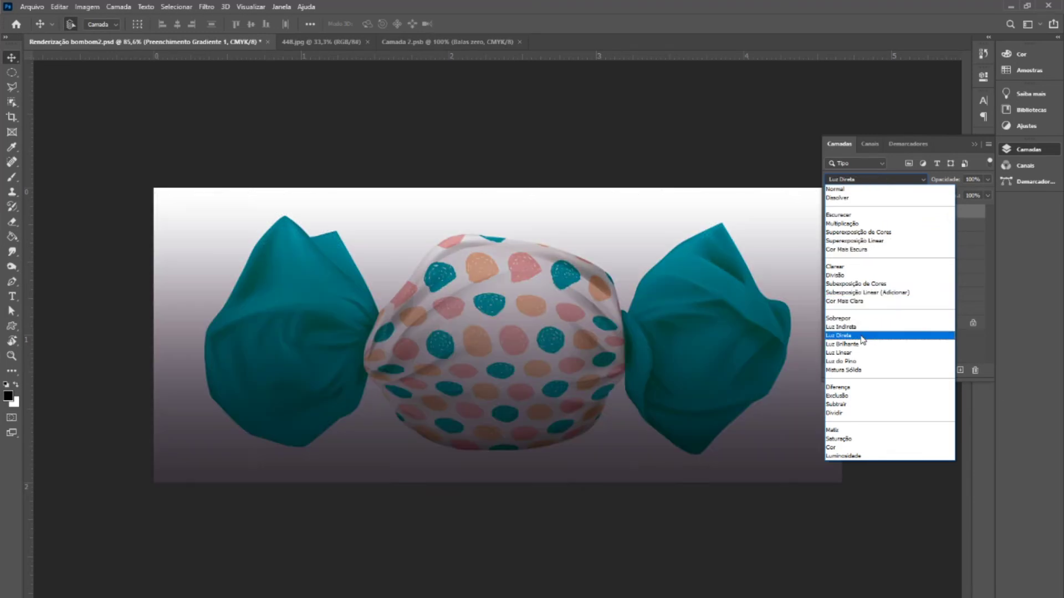
pyautogui.click(864, 328)
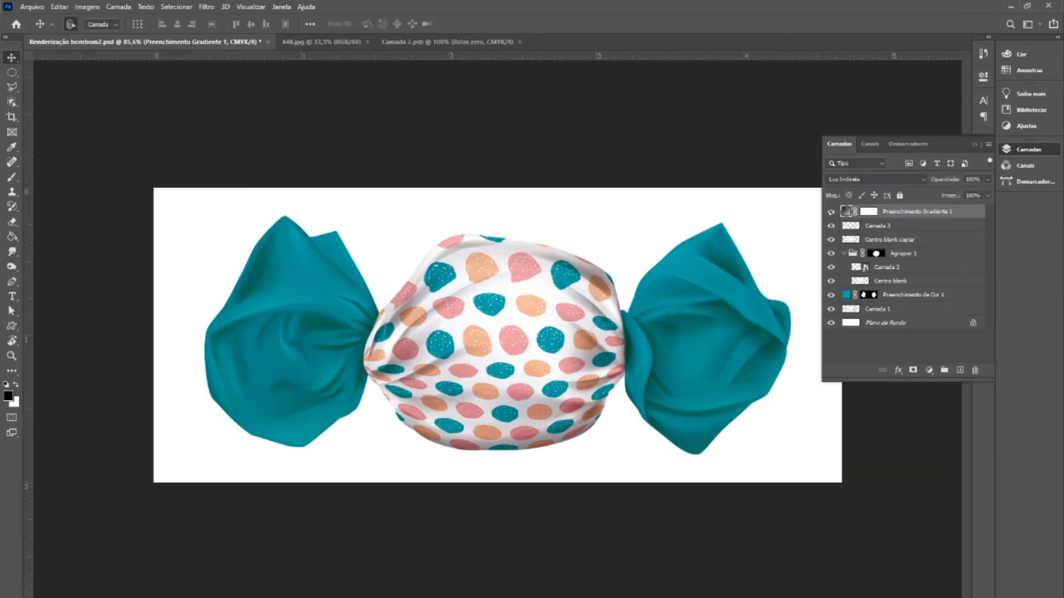
# - Toggle the gradient layer's visibility on and off to compare the shading
pyautogui.click(830, 212)
pyautogui.click(831, 212)
pyautogui.click(830, 211)
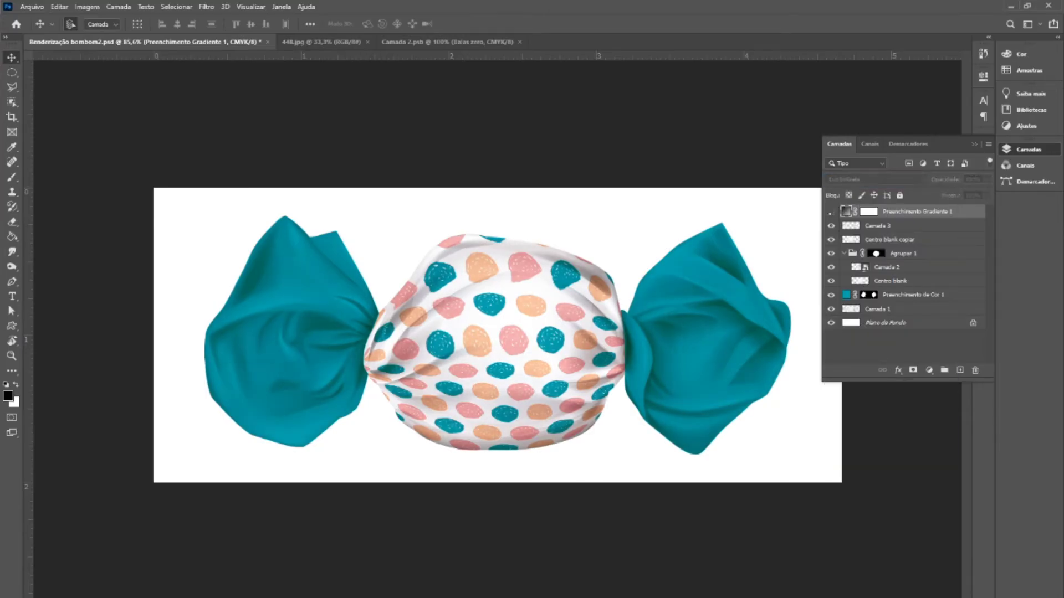
pyautogui.click(830, 211)
pyautogui.click(831, 211)
pyautogui.click(831, 212)
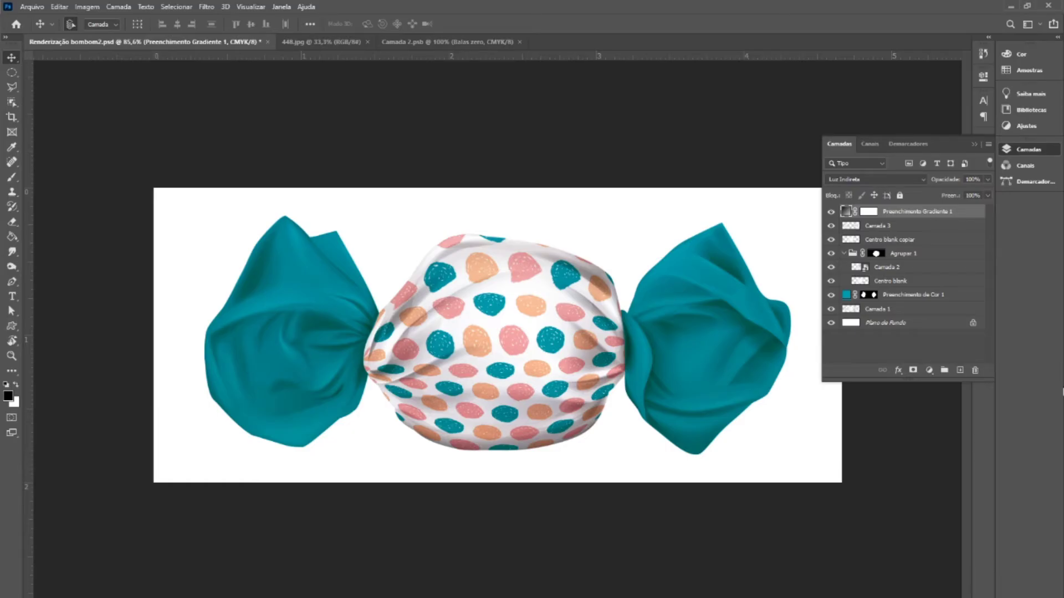
pyautogui.click(930, 370)
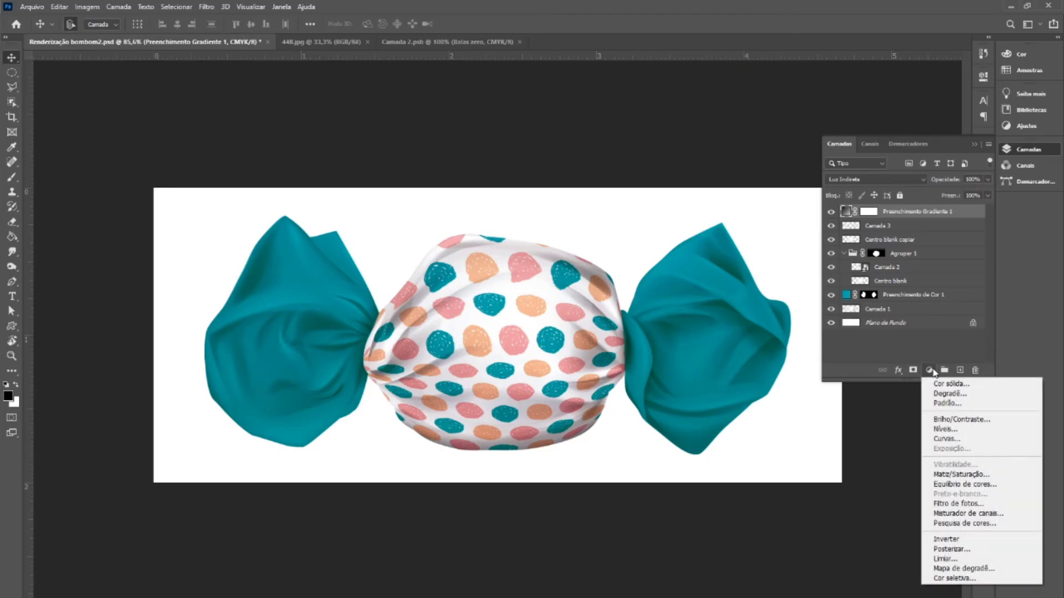
# - Add a second gradient fill layer using a teal gradient preset
pyautogui.click(965, 395)
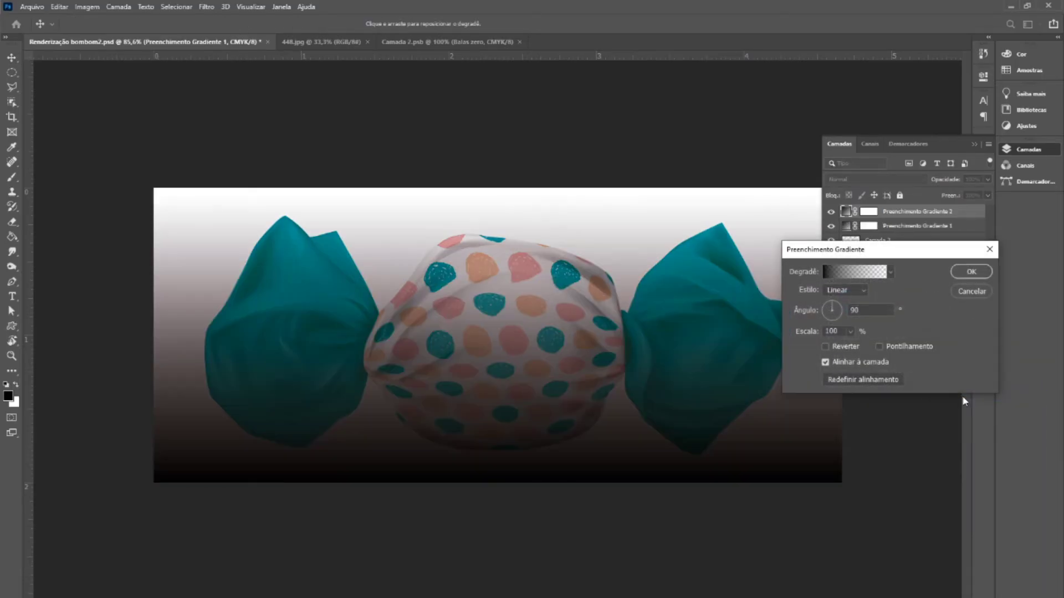
pyautogui.click(891, 272)
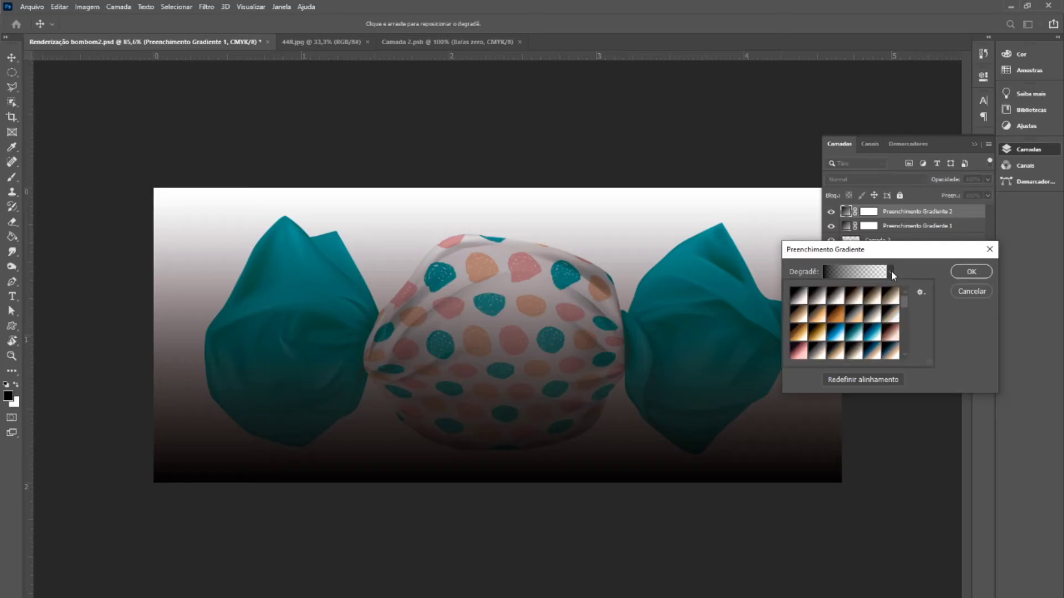
pyautogui.click(920, 293)
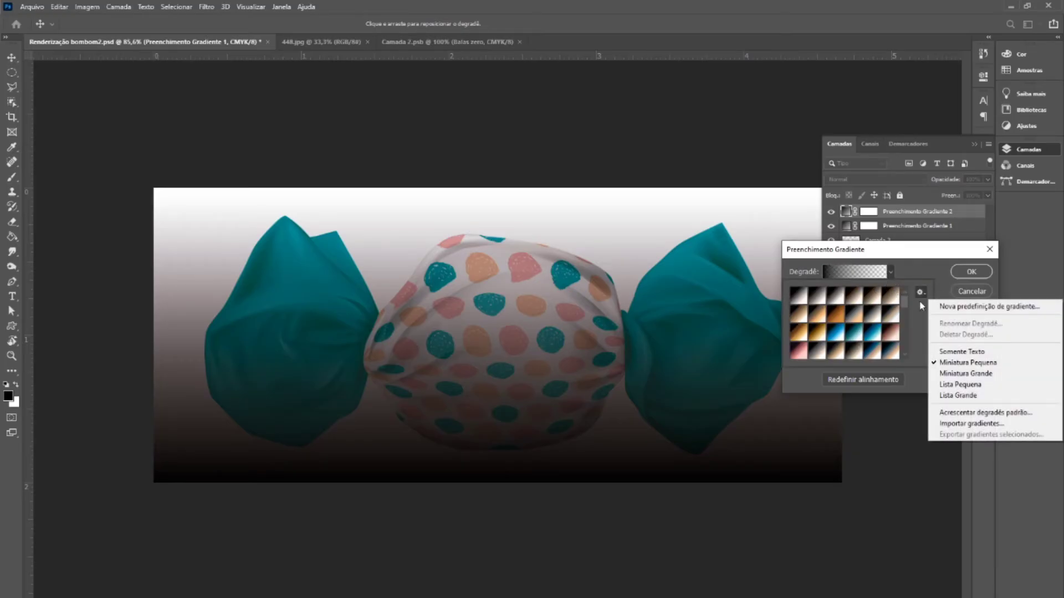
pyautogui.click(970, 424)
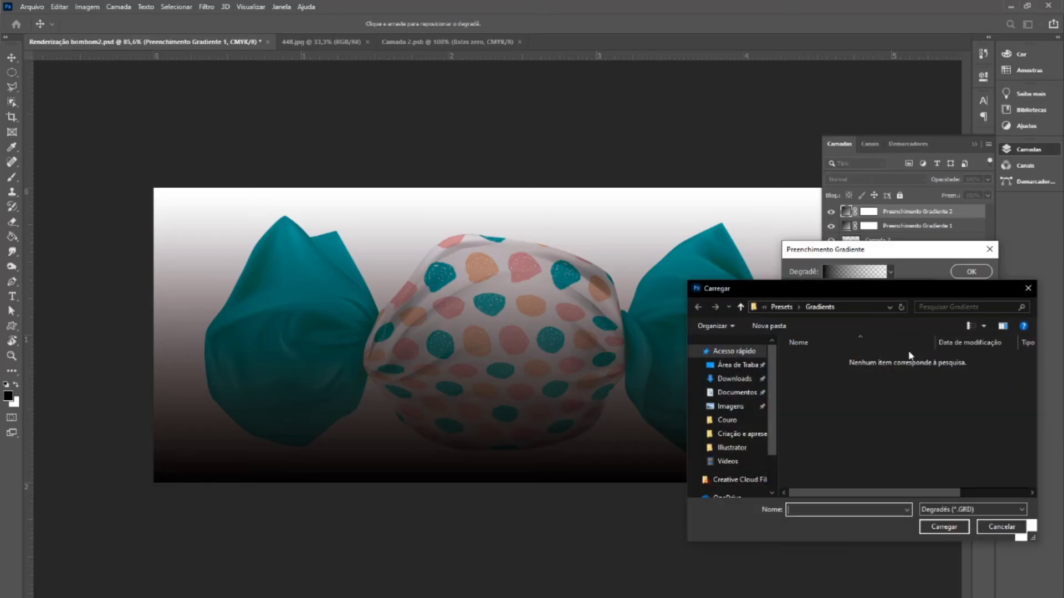
pyautogui.click(1001, 528)
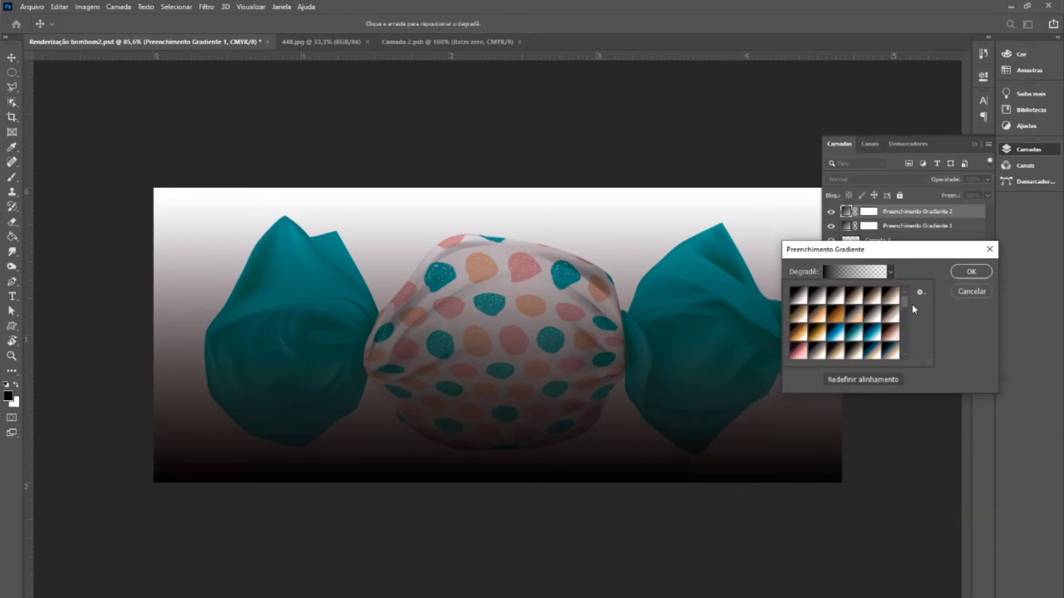
pyautogui.moveTo(907, 310); pyautogui.dragTo(908, 350)
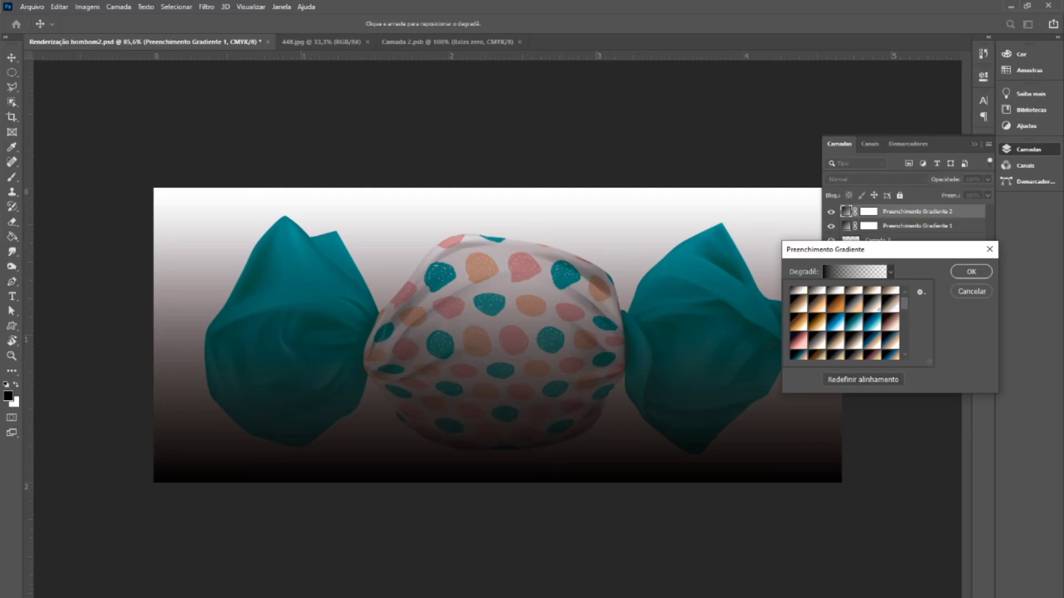
pyautogui.click(853, 321)
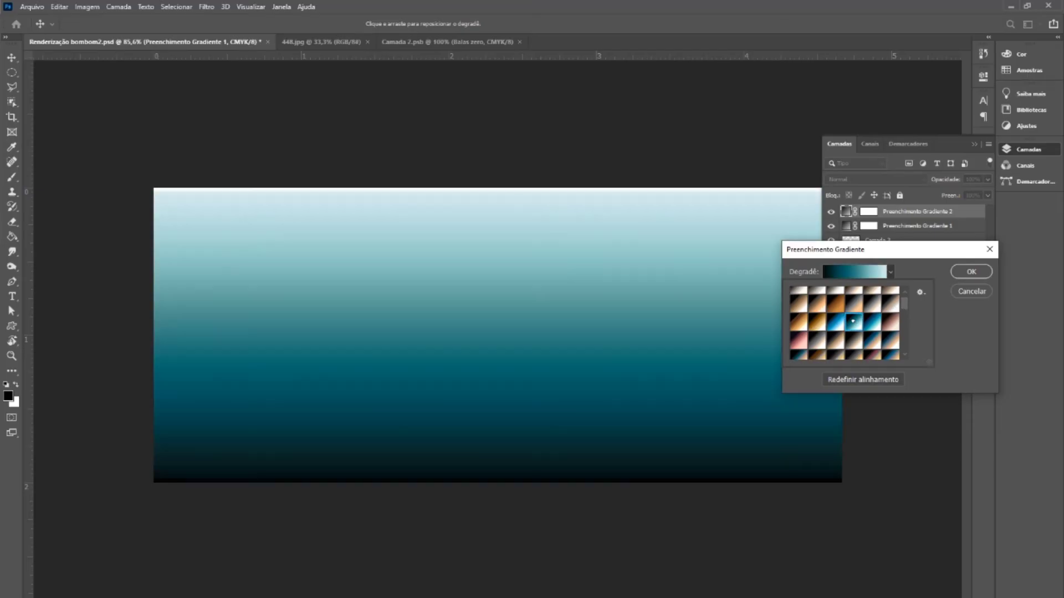
pyautogui.click(970, 272)
pyautogui.click(970, 272)
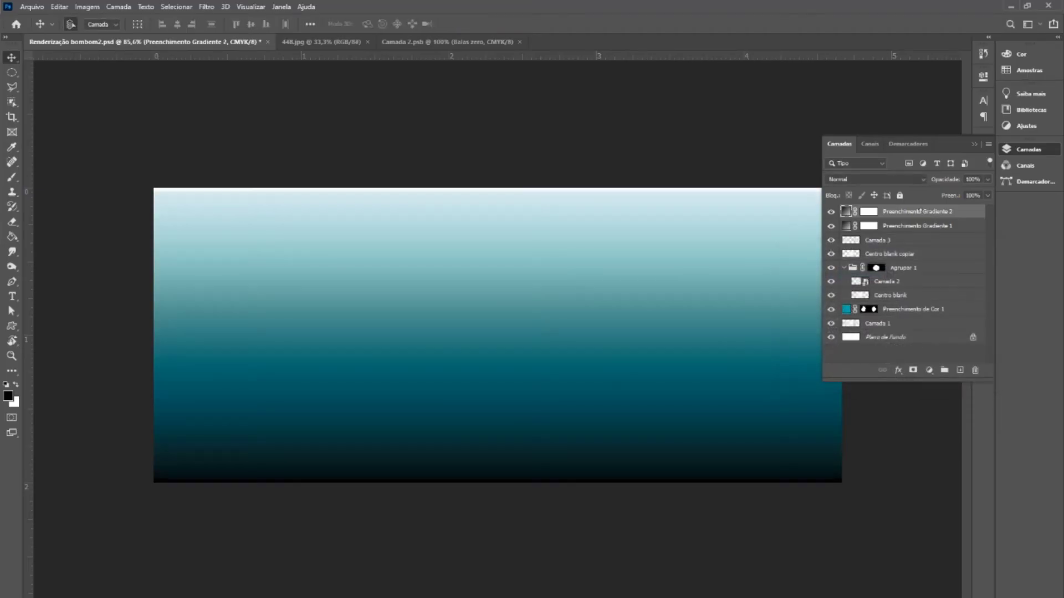
# - Leave its blend mode at Normal, delete Preenchimento Gradiente 2, and select Plano de Fundo
pyautogui.click(913, 179)
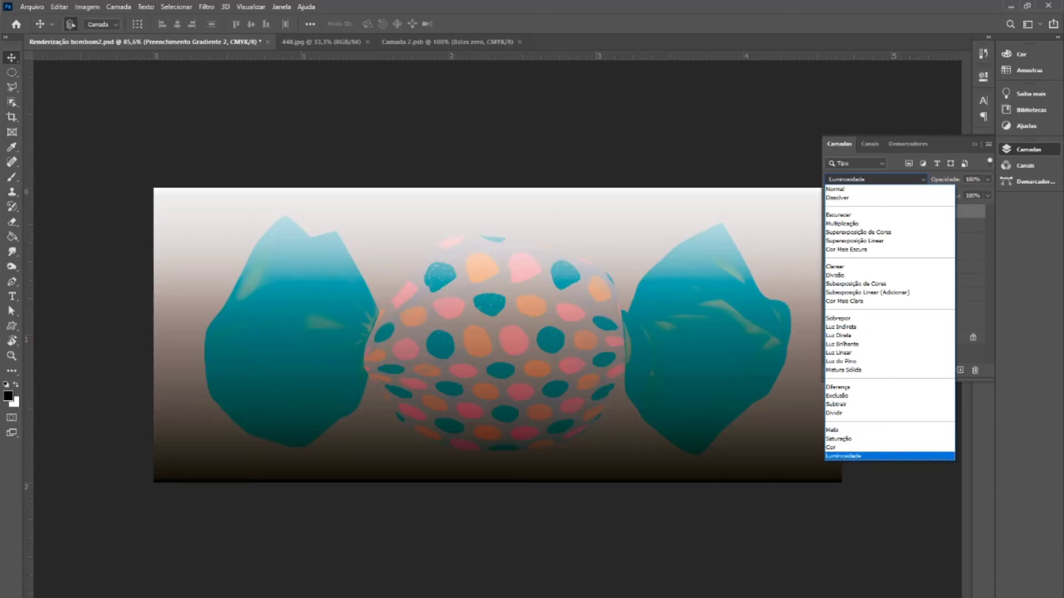
pyautogui.click(890, 561)
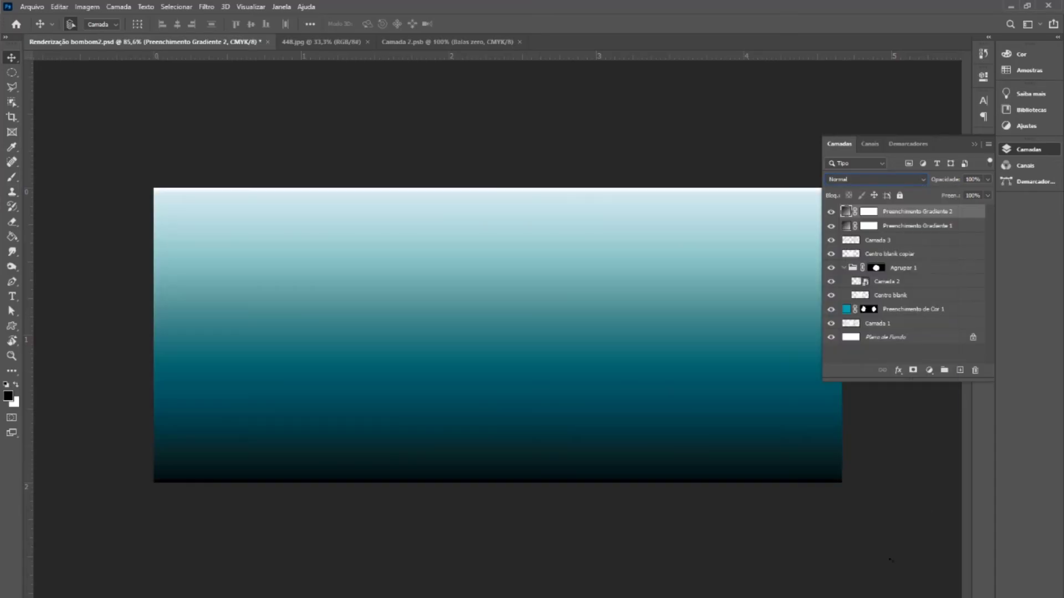
pyautogui.press('Delete')
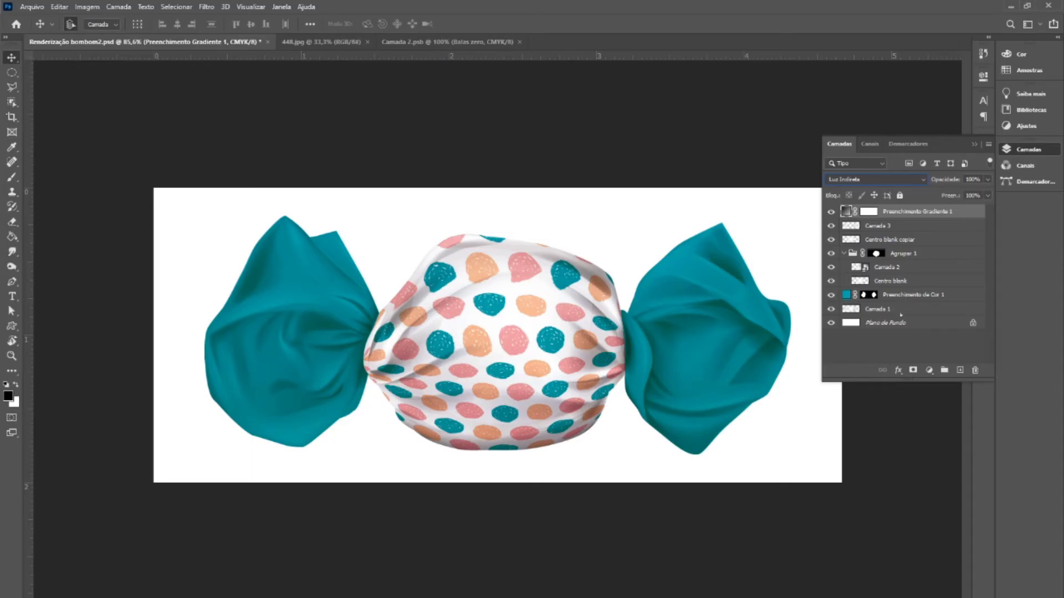
pyautogui.click(894, 323)
# - Add a new empty layer above Plano de Fundo and switch to the Brush tool
pyautogui.click(961, 370)
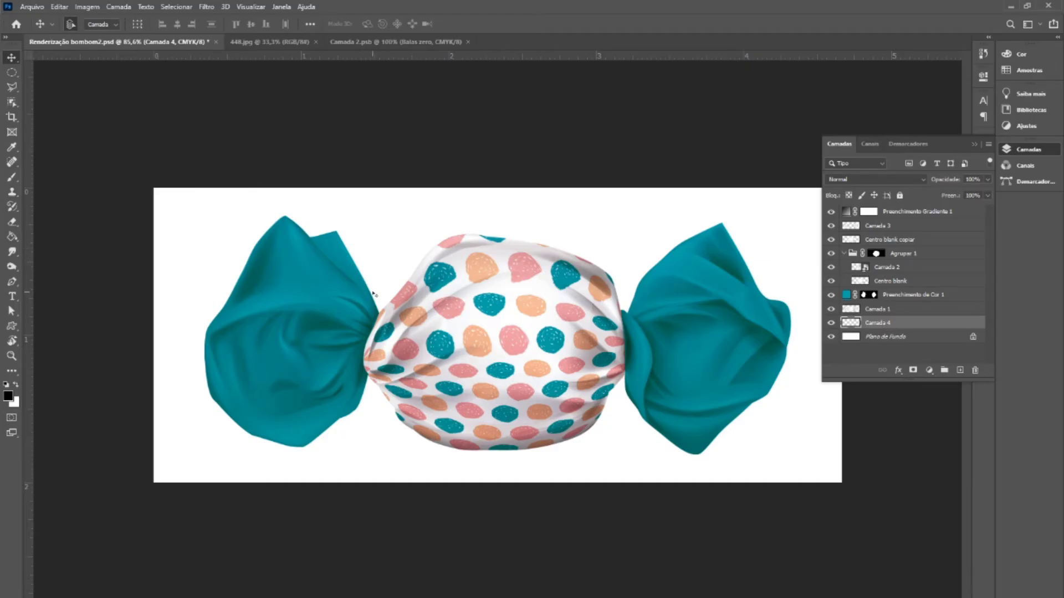
pyautogui.press('b')
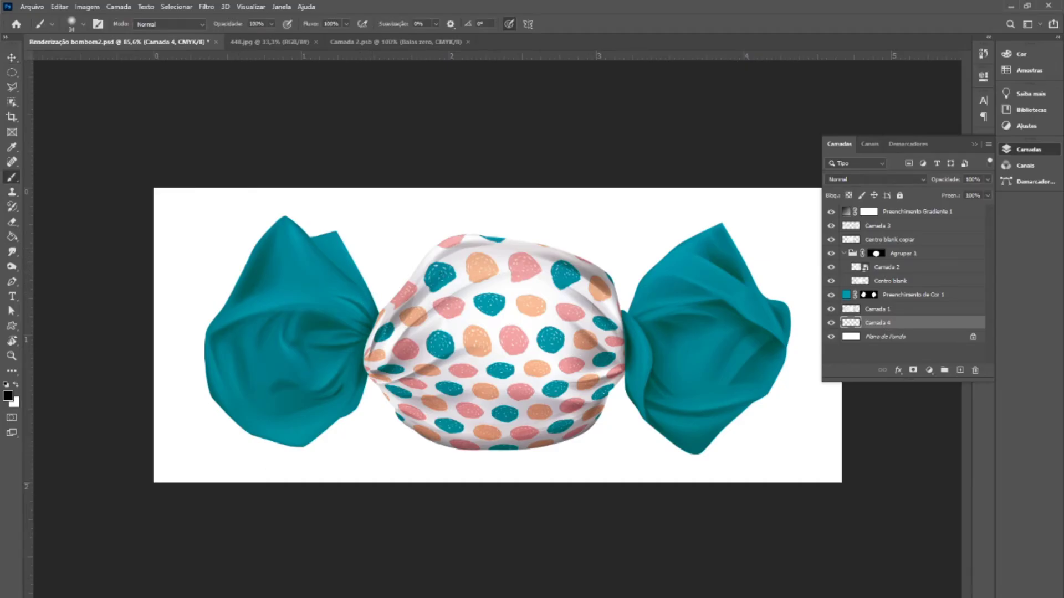
pyautogui.rightClick(323, 336)
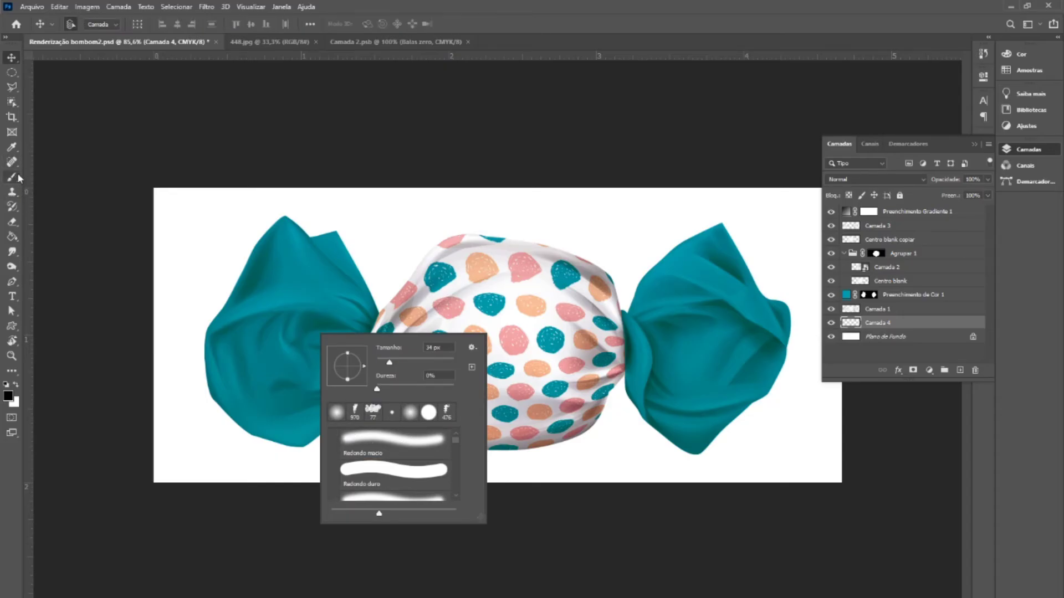
pyautogui.press('Escape')
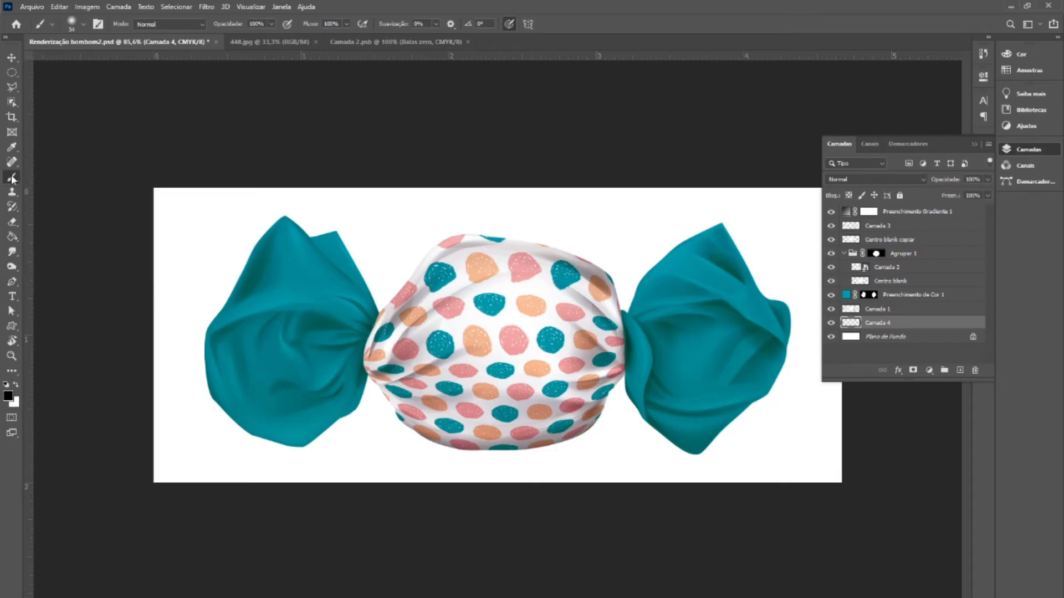
# - Set the brush to 196 px at about 40% opacity and paint shadow under the left wrapper
pyautogui.click(82, 25)
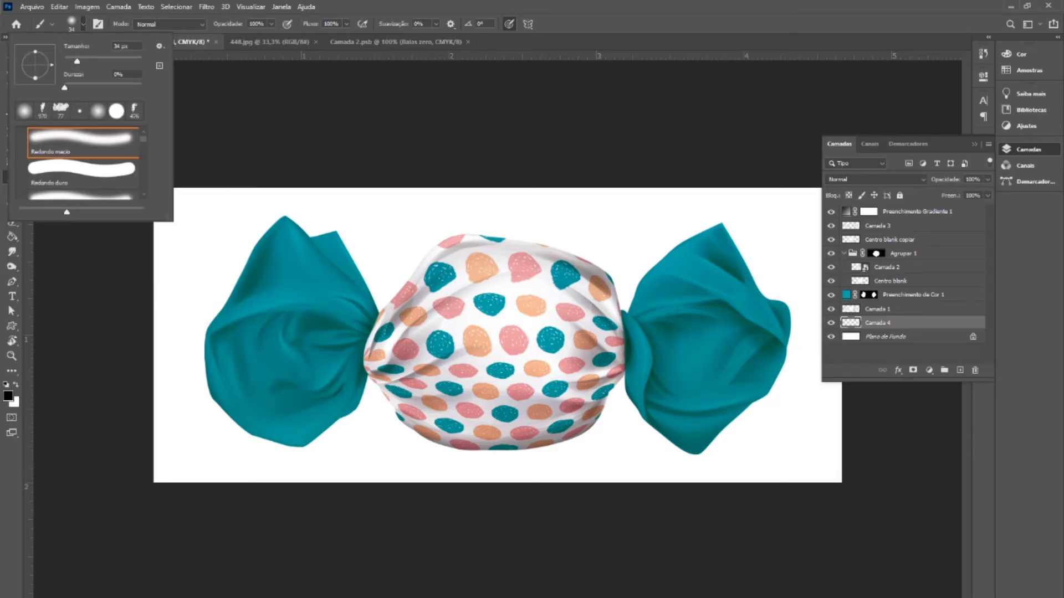
pyautogui.moveTo(88, 62); pyautogui.dragTo(95, 61)
pyautogui.moveTo(109, 65); pyautogui.dragTo(120, 64)
pyautogui.moveTo(117, 62); pyautogui.dragTo(122, 62)
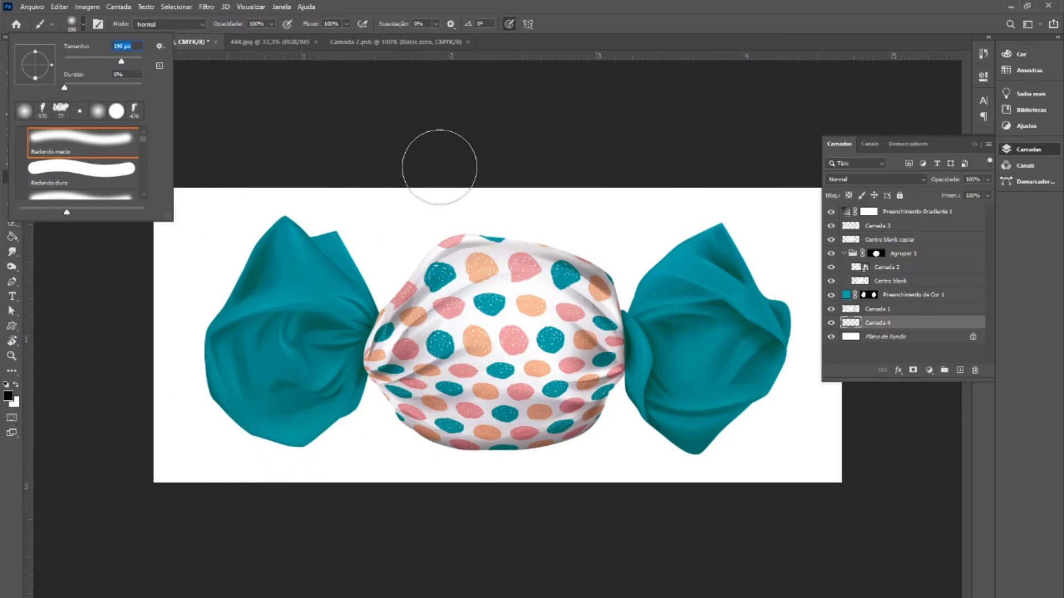
pyautogui.click(623, 11)
pyautogui.click(272, 24)
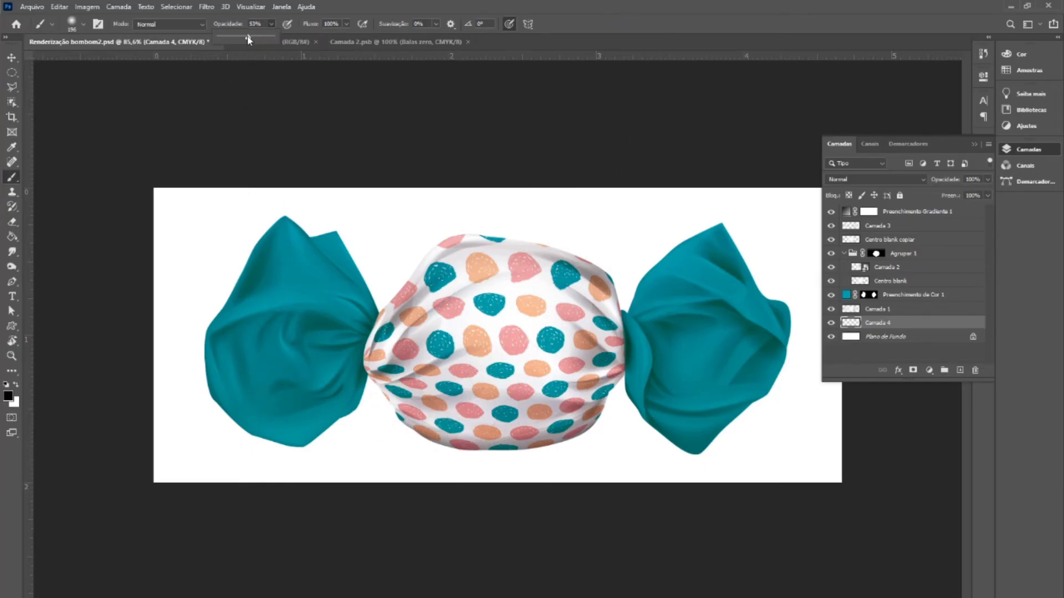
pyautogui.moveTo(248, 39); pyautogui.dragTo(241, 40)
pyautogui.moveTo(248, 438)
pyautogui.mouseDown()
pyautogui.moveTo(285, 422)
pyautogui.moveTo(280, 409)
pyautogui.moveTo(309, 427)
pyautogui.moveTo(309, 416)
pyautogui.mouseUp()
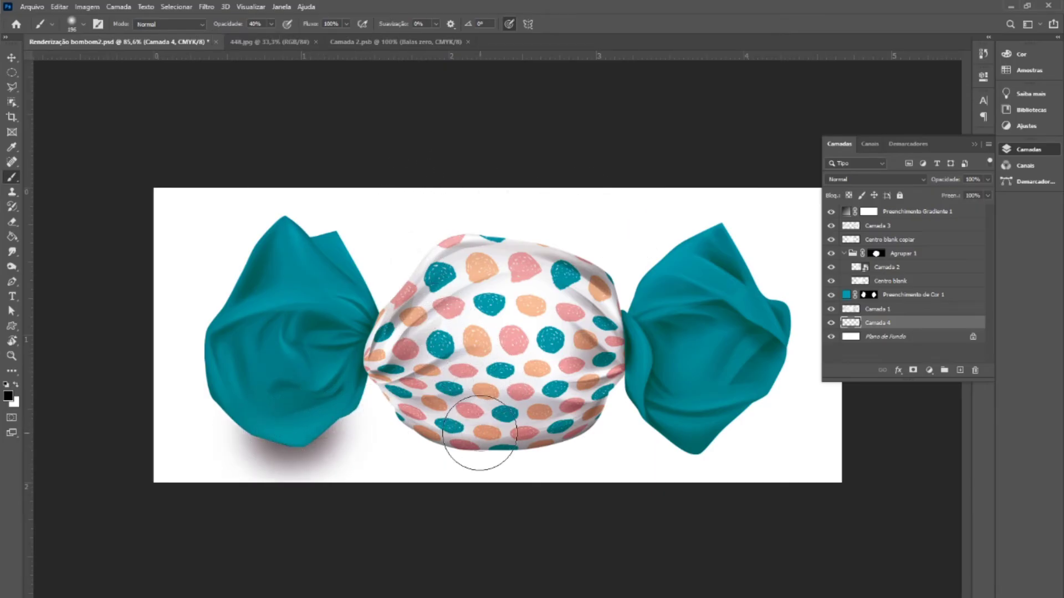
# - Paint soft shadow under the candy centre and both wrappers, slightly lightening the layer opacity
pyautogui.moveTo(441, 416)
pyautogui.mouseDown()
pyautogui.moveTo(578, 414)
pyautogui.moveTo(467, 436)
pyautogui.moveTo(426, 422)
pyautogui.mouseUp()
pyautogui.moveTo(764, 443)
pyautogui.mouseDown()
pyautogui.moveTo(731, 434)
pyautogui.moveTo(696, 392)
pyautogui.moveTo(726, 399)
pyautogui.moveTo(679, 417)
pyautogui.moveTo(672, 403)
pyautogui.mouseUp()
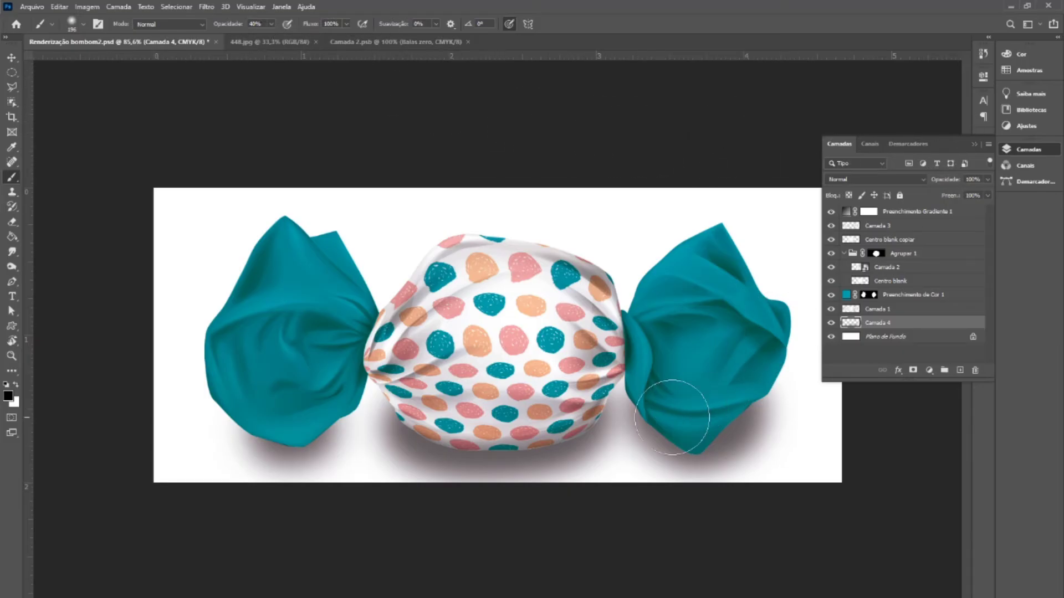
pyautogui.click(989, 178)
pyautogui.moveTo(968, 195)
pyautogui.mouseDown()
pyautogui.moveTo(958, 195)
pyautogui.moveTo(1035, 187)
pyautogui.mouseUp()
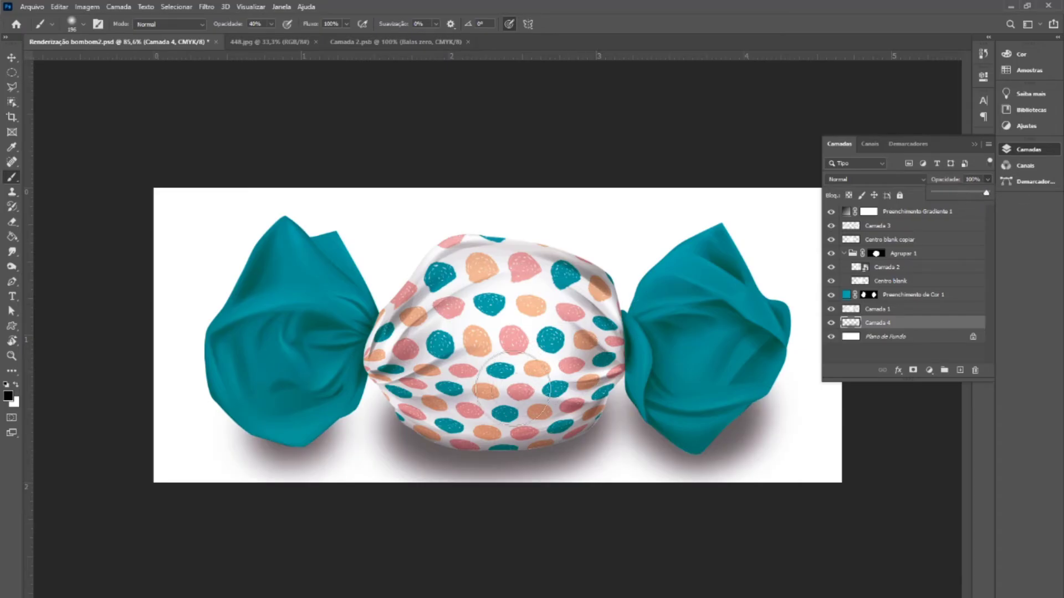
pyautogui.moveTo(449, 421)
pyautogui.mouseDown()
pyautogui.moveTo(448, 452)
pyautogui.moveTo(490, 460)
pyautogui.moveTo(559, 404)
pyautogui.mouseUp()
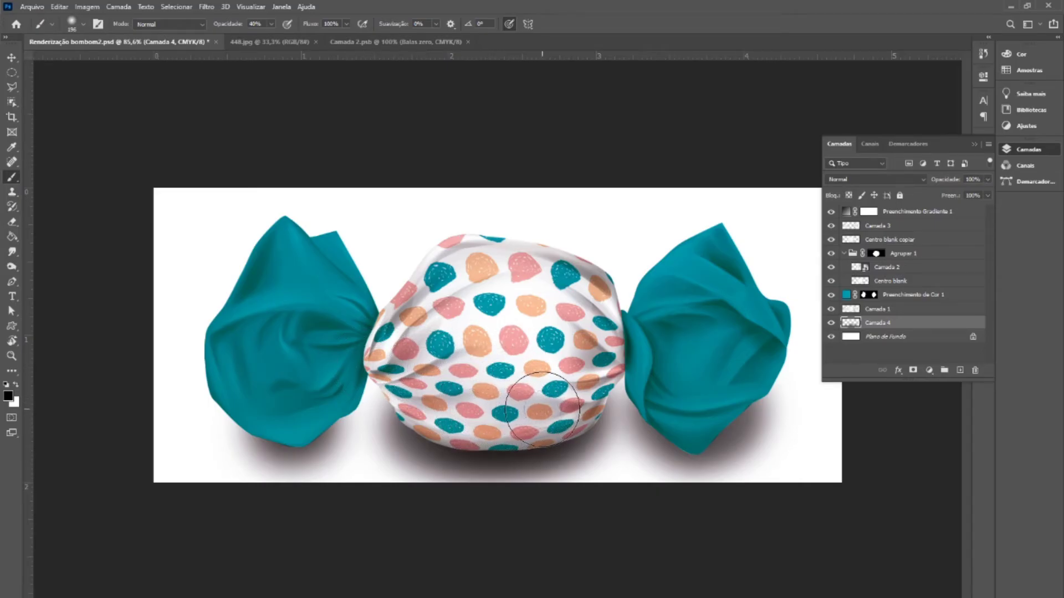
pyautogui.moveTo(688, 415); pyautogui.dragTo(697, 413)
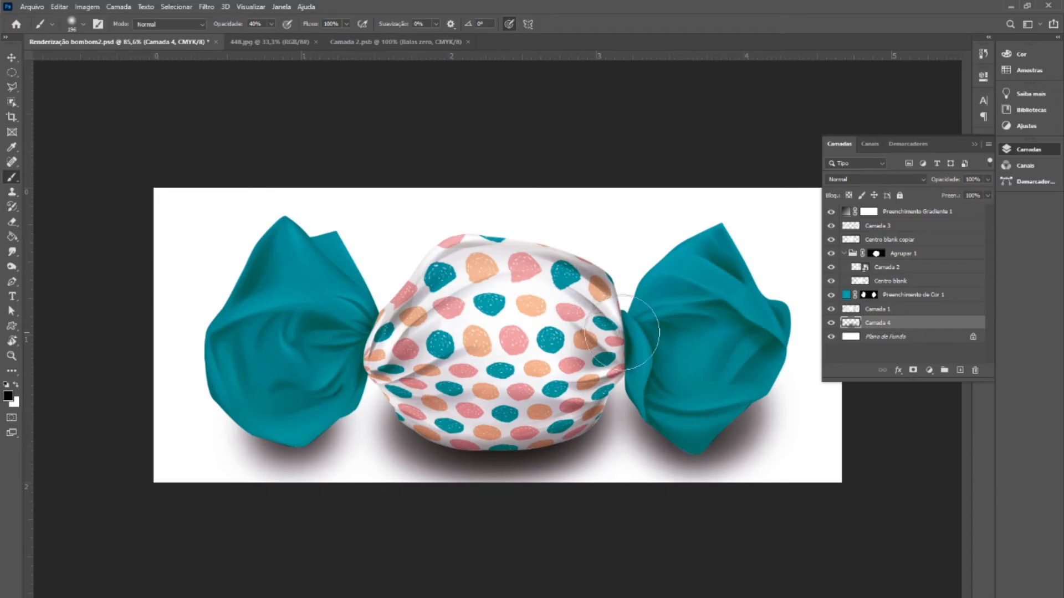
pyautogui.moveTo(296, 403); pyautogui.dragTo(294, 413)
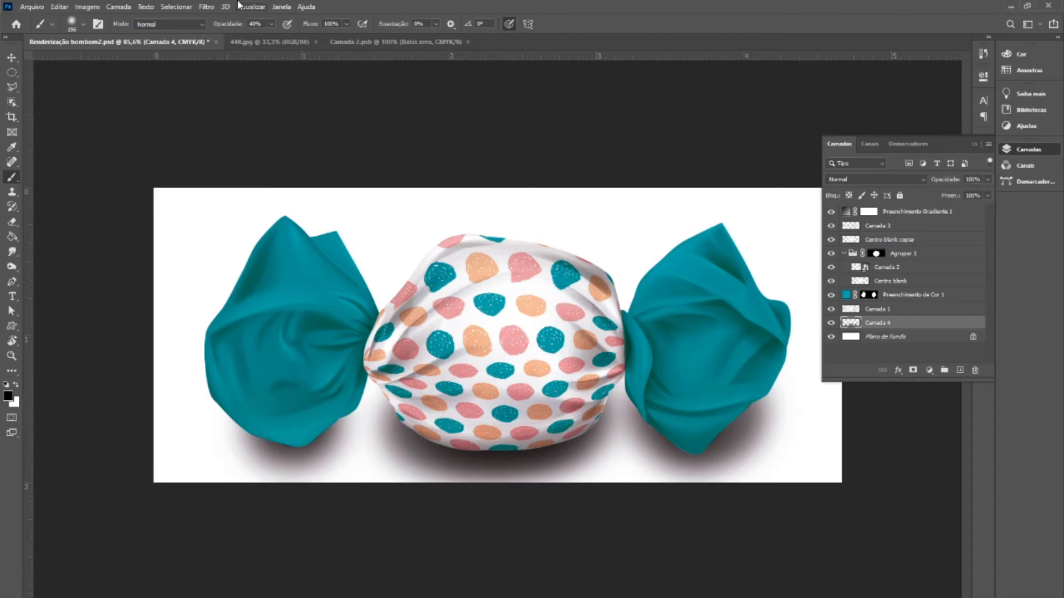
# - Lower brush opacity to 12% and repaint the shadow strokes beneath the candy
pyautogui.click(271, 23)
pyautogui.moveTo(259, 42); pyautogui.dragTo(252, 40)
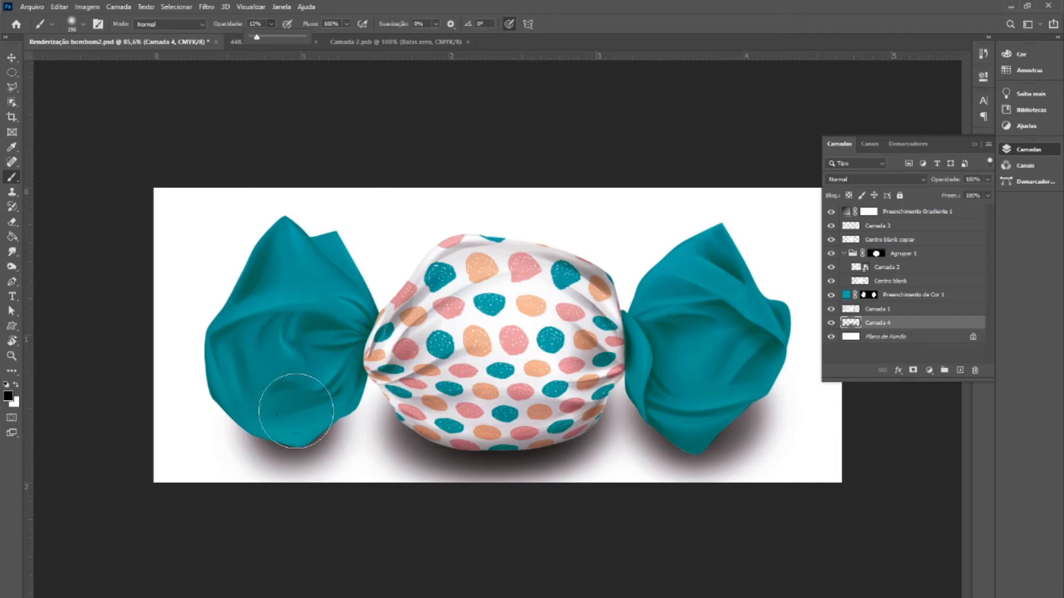
pyautogui.moveTo(237, 440)
pyautogui.mouseDown()
pyautogui.moveTo(393, 409)
pyautogui.moveTo(412, 421)
pyautogui.moveTo(327, 426)
pyautogui.moveTo(550, 458)
pyautogui.mouseUp()
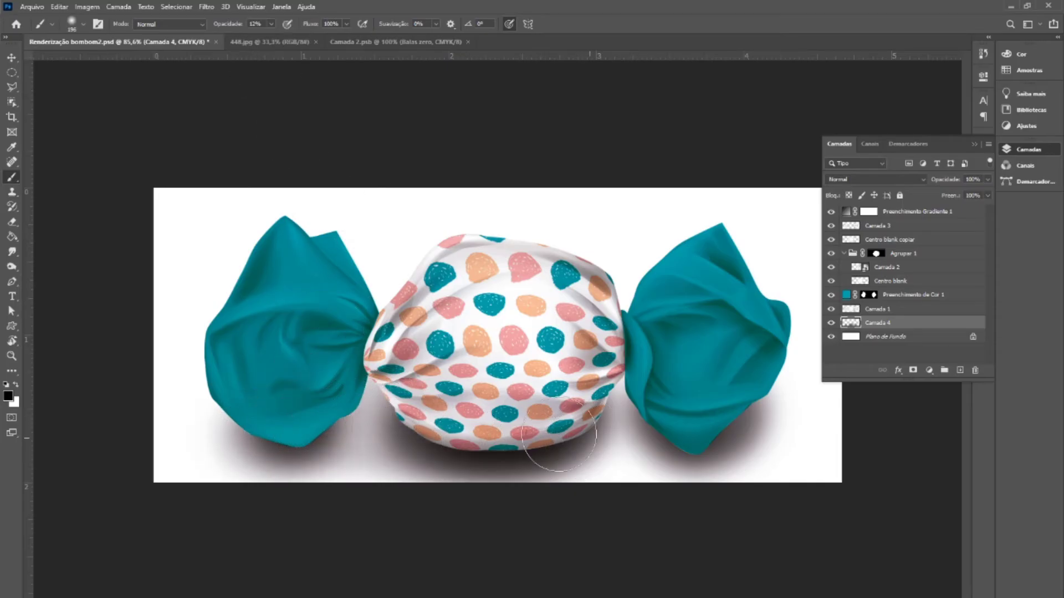
pyautogui.hotkey('ctrl', 'z')
pyautogui.moveTo(251, 432)
pyautogui.mouseDown()
pyautogui.moveTo(620, 452)
pyautogui.moveTo(565, 444)
pyautogui.moveTo(671, 466)
pyautogui.moveTo(709, 447)
pyautogui.mouseUp()
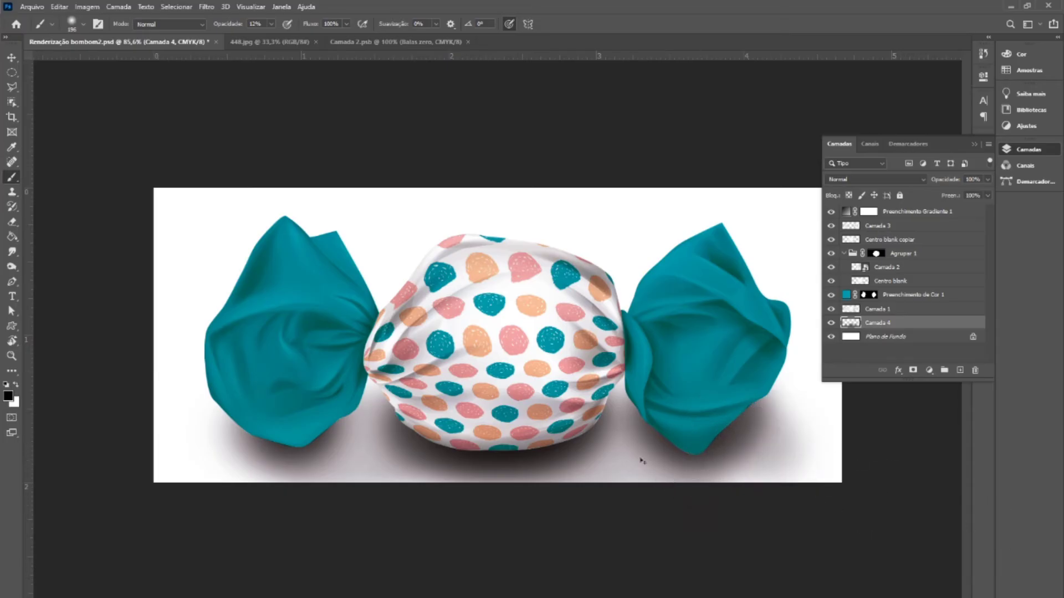
pyautogui.hotkey('ctrl', 'z')
pyautogui.moveTo(225, 439)
pyautogui.mouseDown()
pyautogui.moveTo(688, 415)
pyautogui.moveTo(155, 460)
pyautogui.mouseUp()
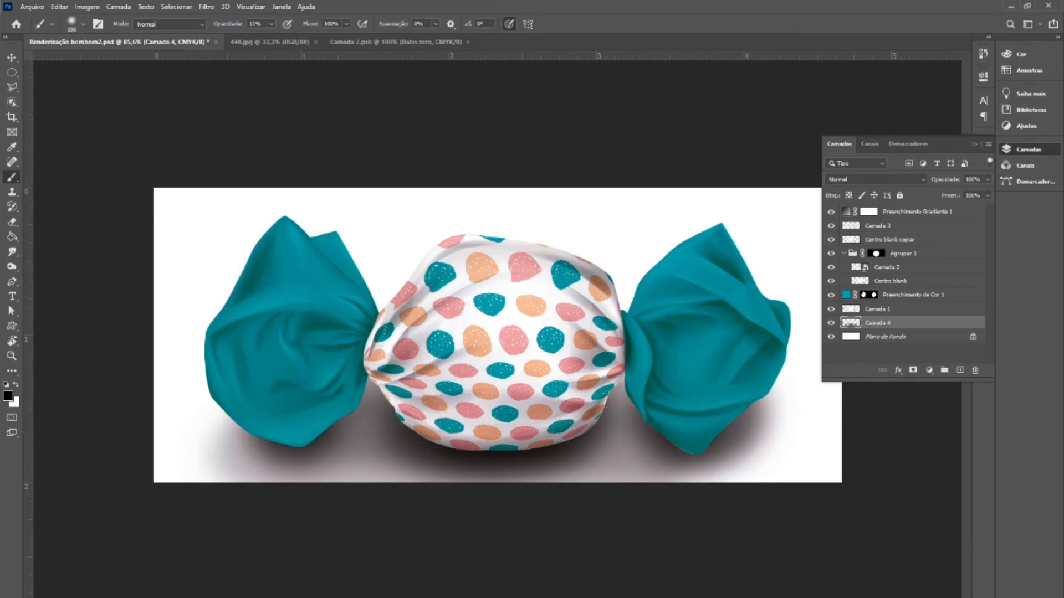
# - Rename the Camada 4 shadow layer to Sombra
pyautogui.doubleClick(874, 322)
pyautogui.write('Sobra')
pyautogui.press('Return')
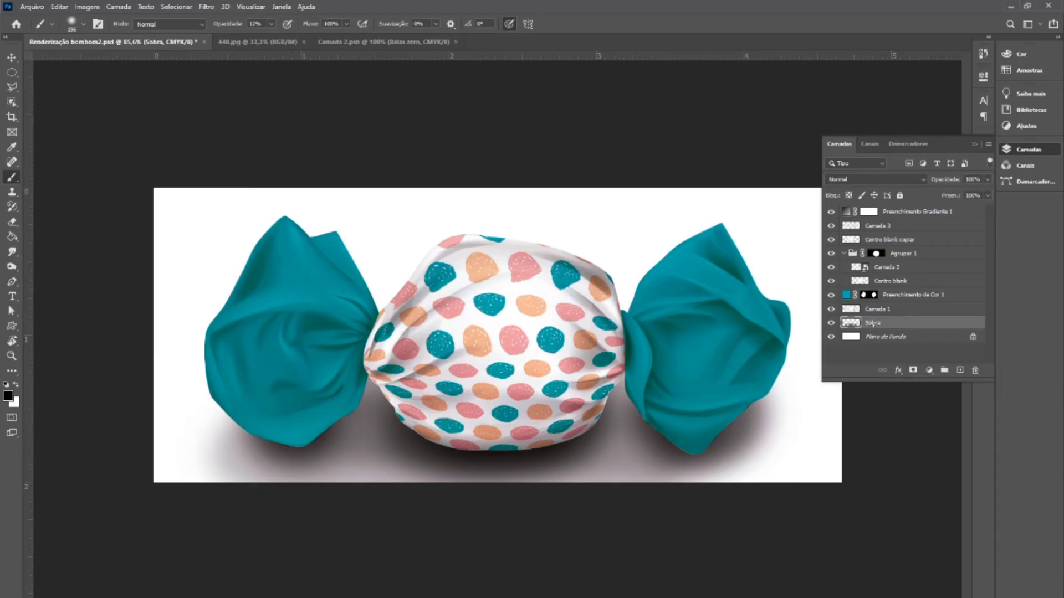
pyautogui.doubleClick(873, 323)
pyautogui.write('Sobre')
pyautogui.press('Return')
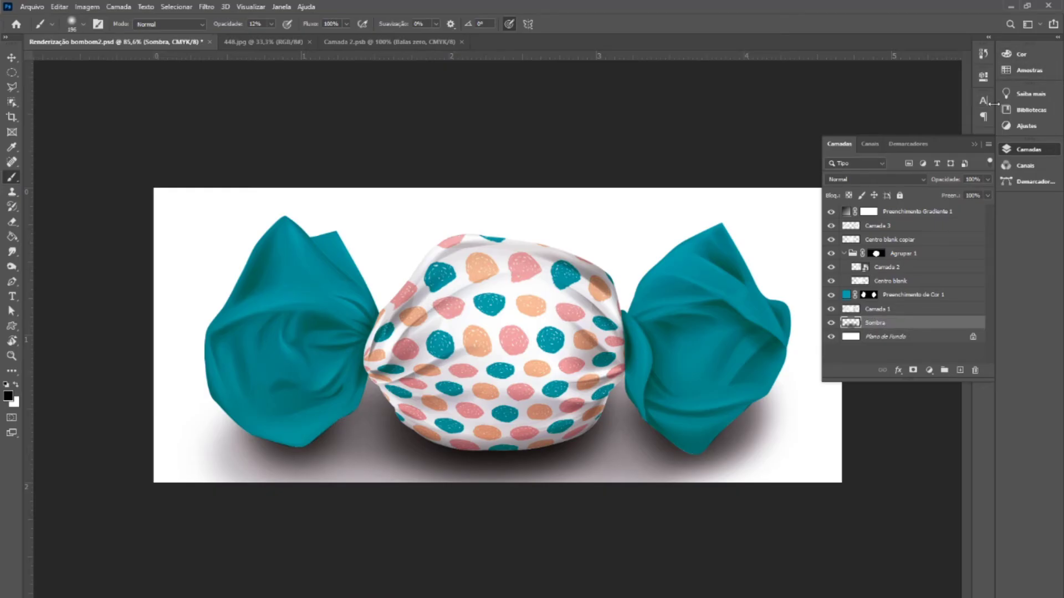
# - Lower Sombra's layer opacity to about 66% and select Plano de Fundo
pyautogui.click(988, 180)
pyautogui.moveTo(988, 192); pyautogui.dragTo(972, 194)
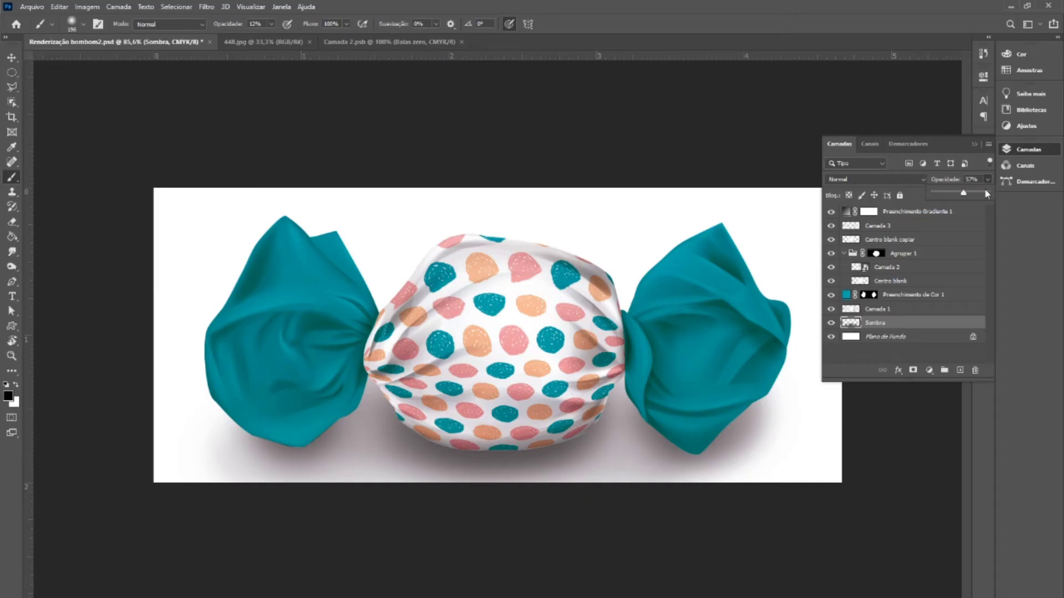
pyautogui.moveTo(987, 193)
pyautogui.mouseDown()
pyautogui.moveTo(951, 191)
pyautogui.moveTo(968, 191)
pyautogui.mouseUp()
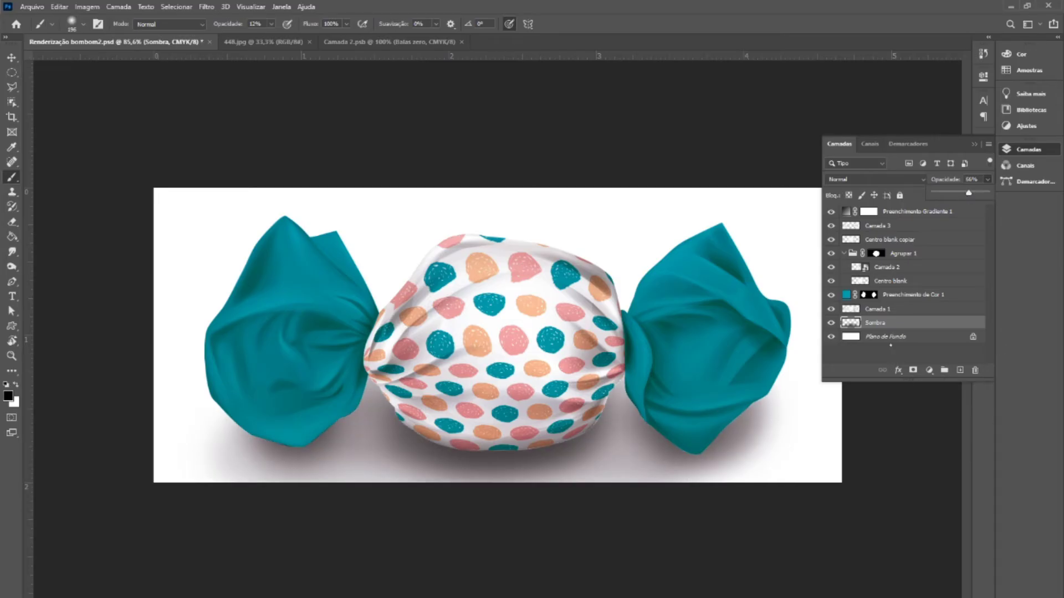
pyautogui.click(890, 339)
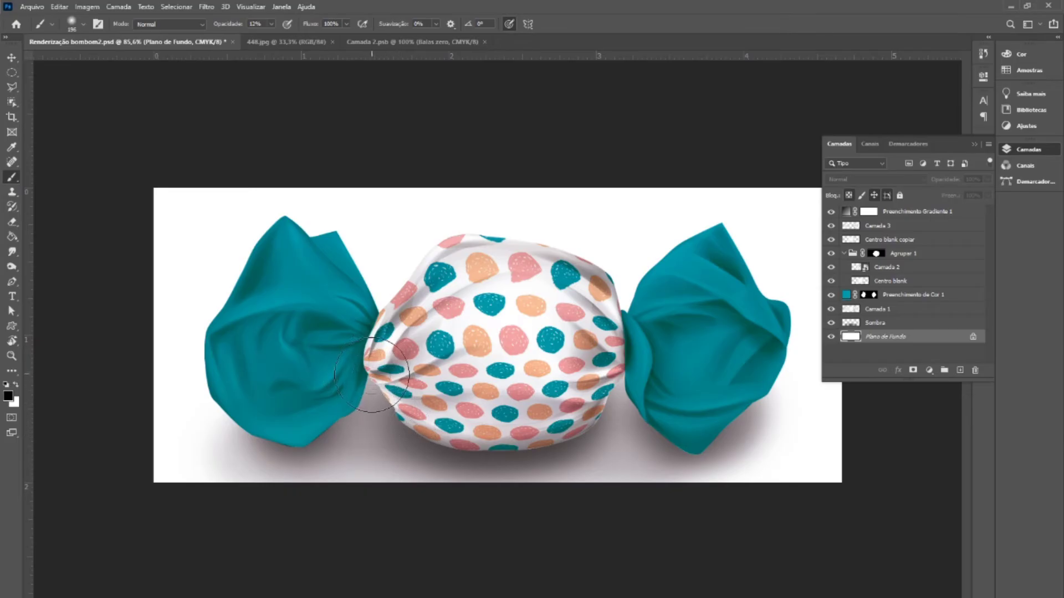
# - Make a rectangular selection from the canvas middle to the bottom edge
pyautogui.press('m')
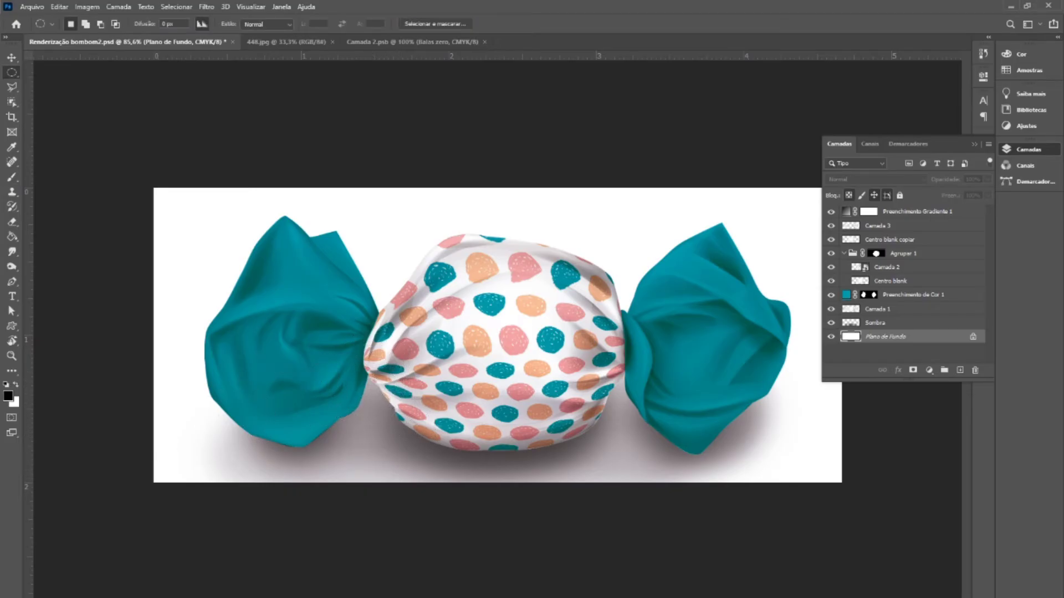
pyautogui.rightClick(17, 71)
pyautogui.click(55, 72)
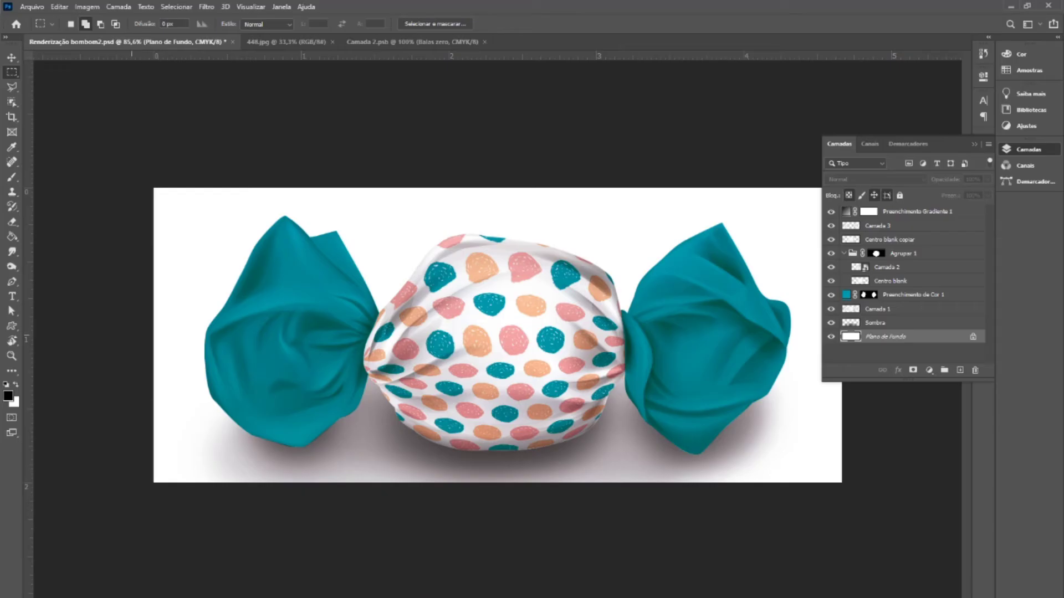
pyautogui.moveTo(127, 332); pyautogui.dragTo(880, 526)
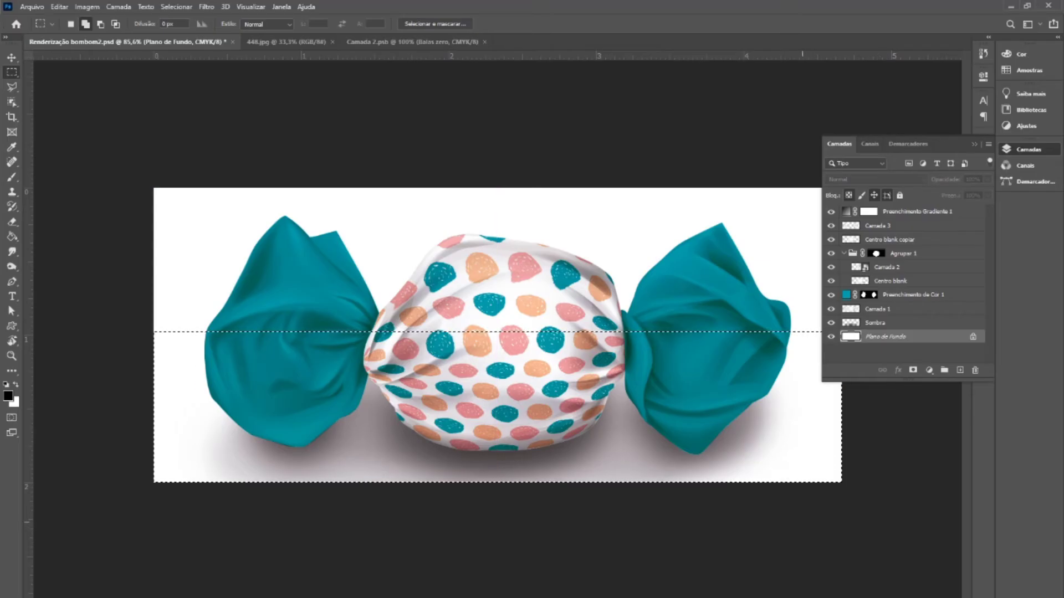
# - Switch to the Paint Bucket and add a new empty layer above the background
pyautogui.press('g')
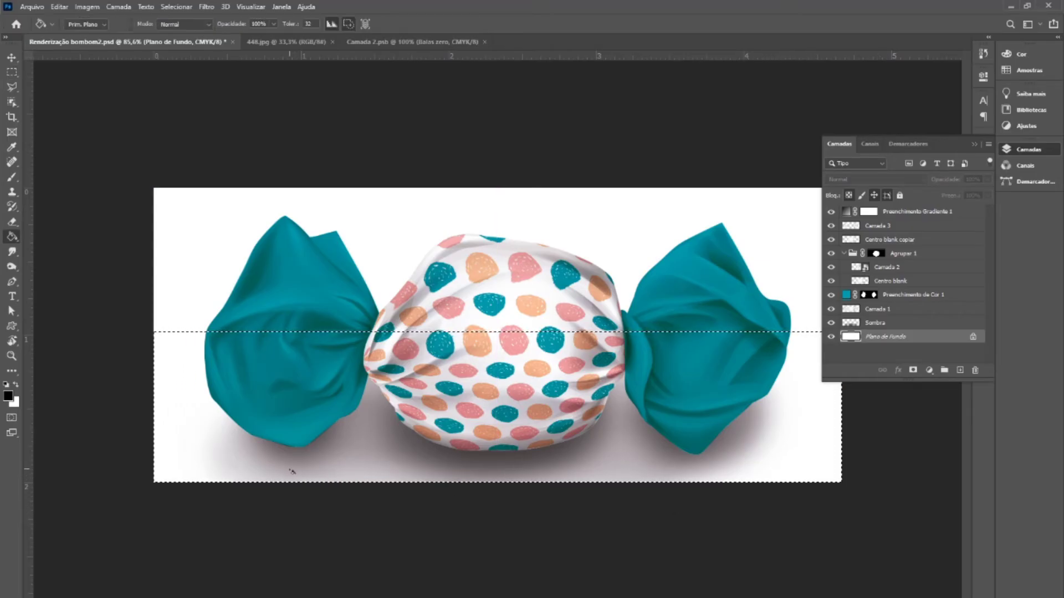
pyautogui.click(12, 74)
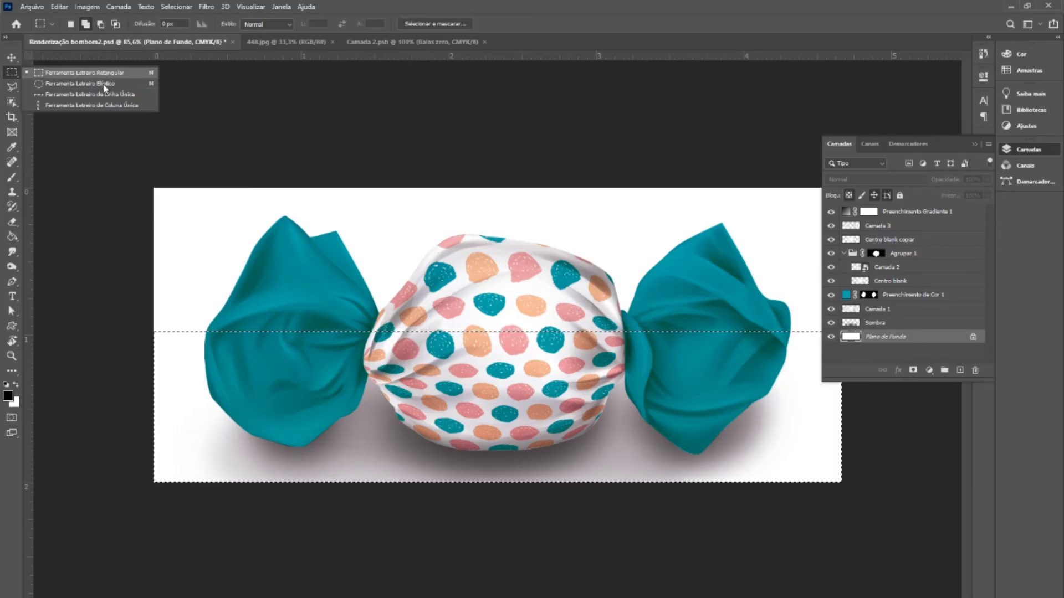
pyautogui.click(83, 73)
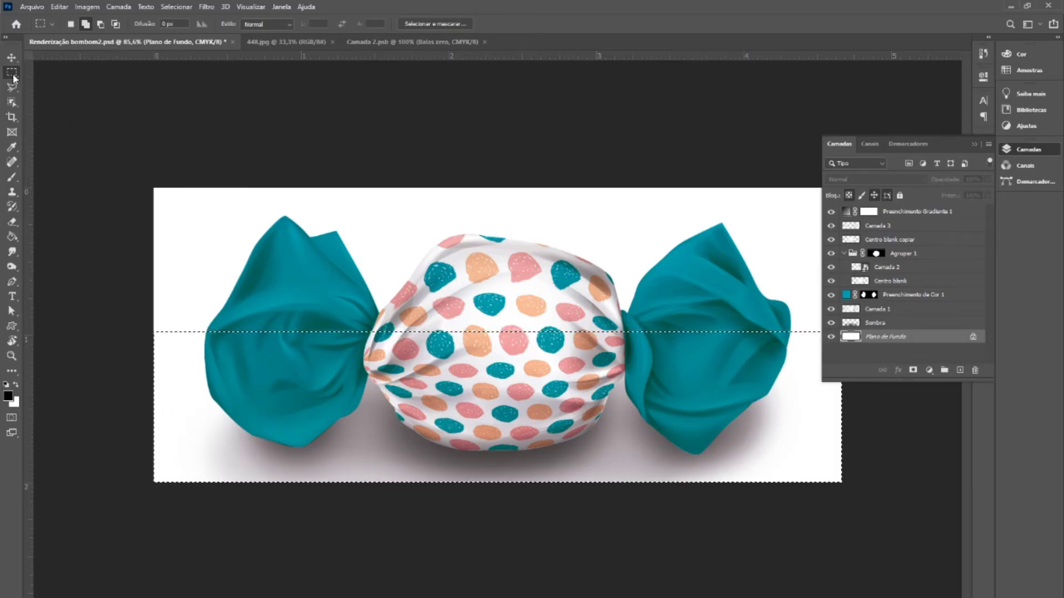
pyautogui.press('g')
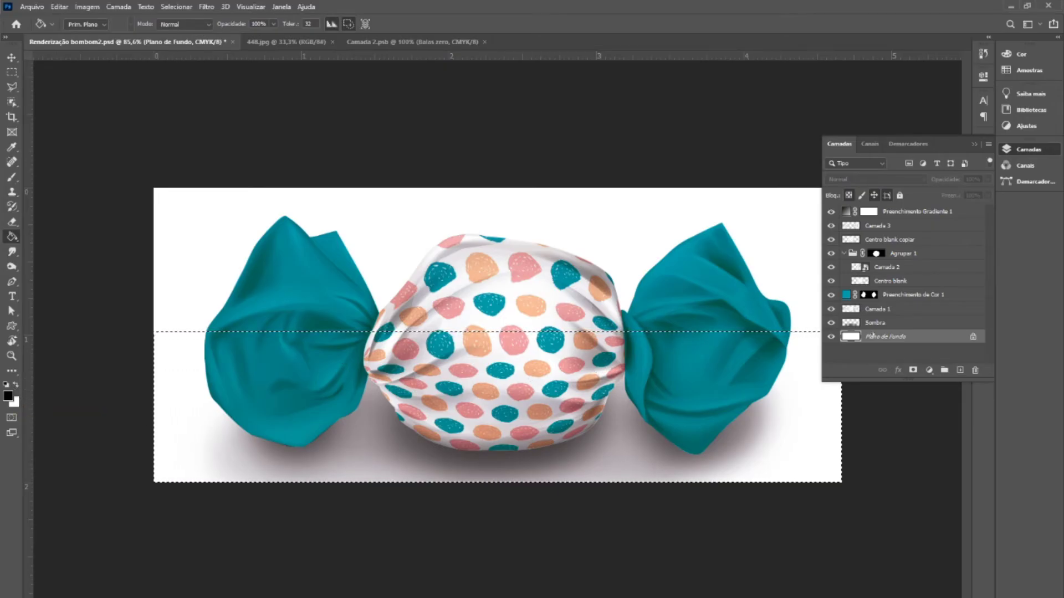
pyautogui.click(960, 370)
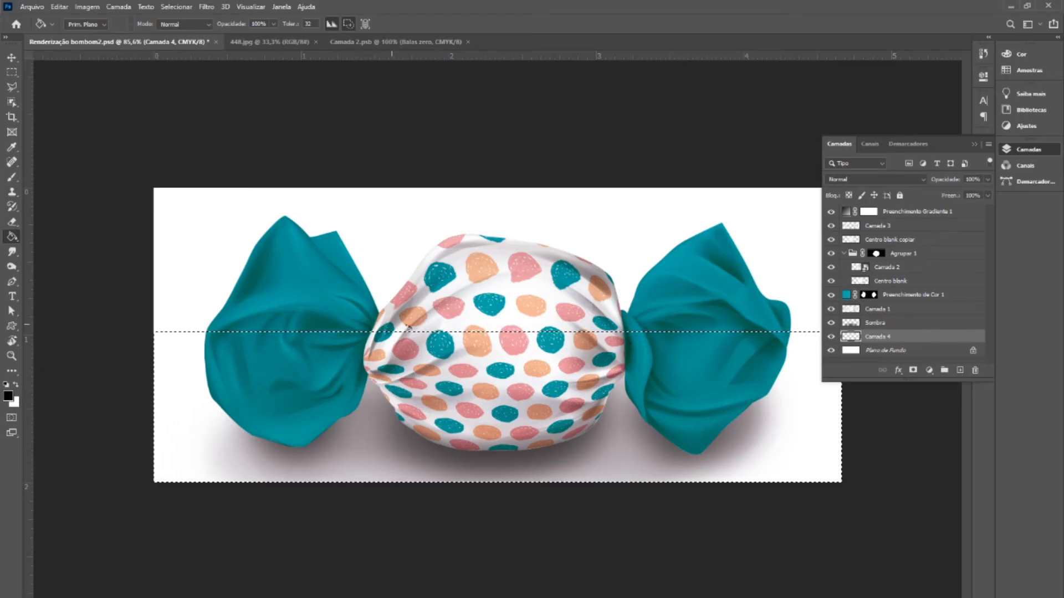
pyautogui.press('i')
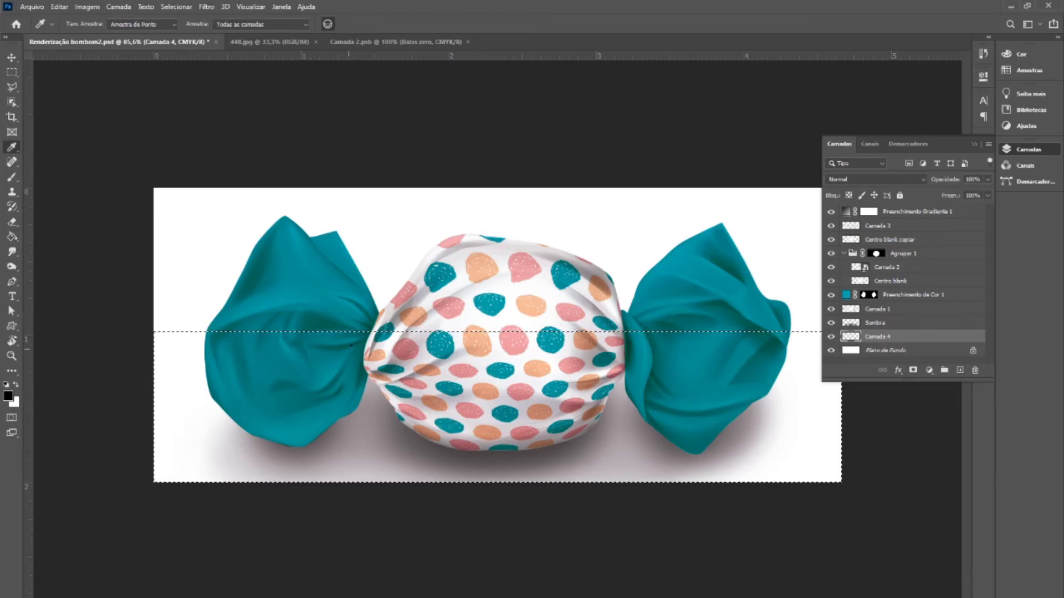
pyautogui.click(309, 333)
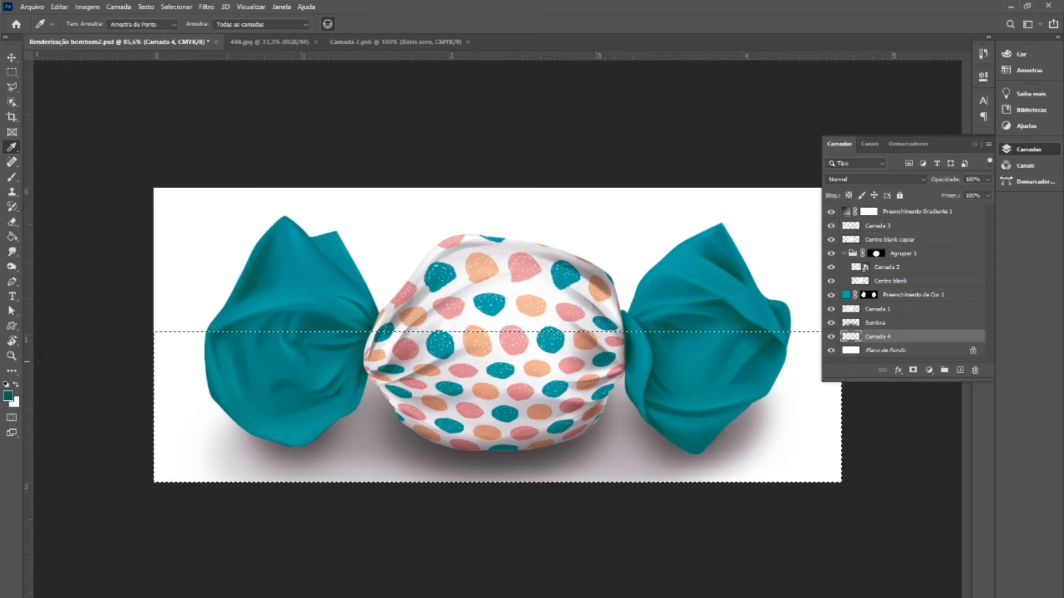
pyautogui.press('g')
pyautogui.click(8, 397)
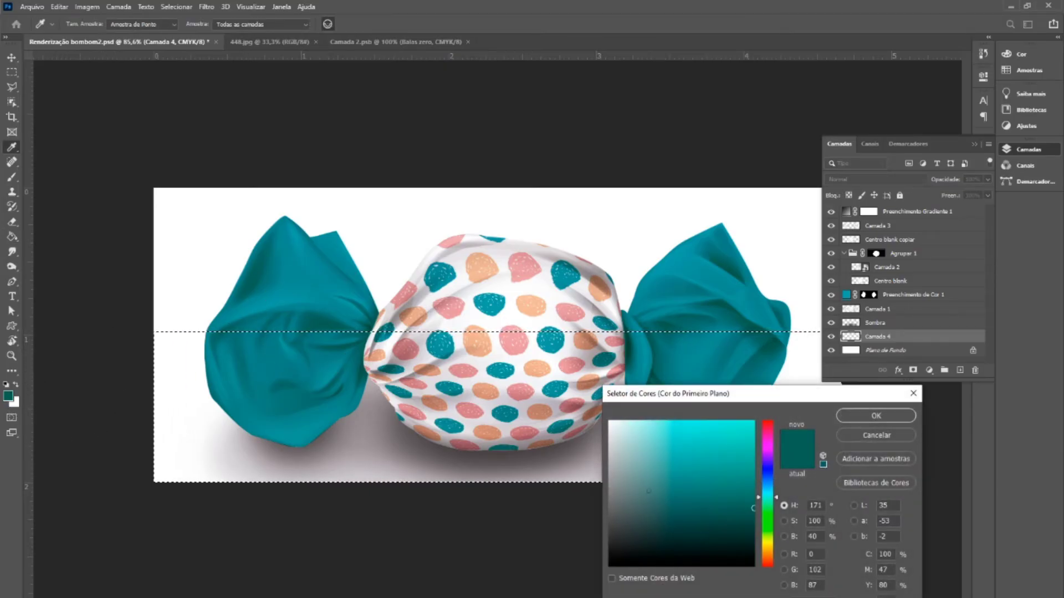
pyautogui.click(752, 535)
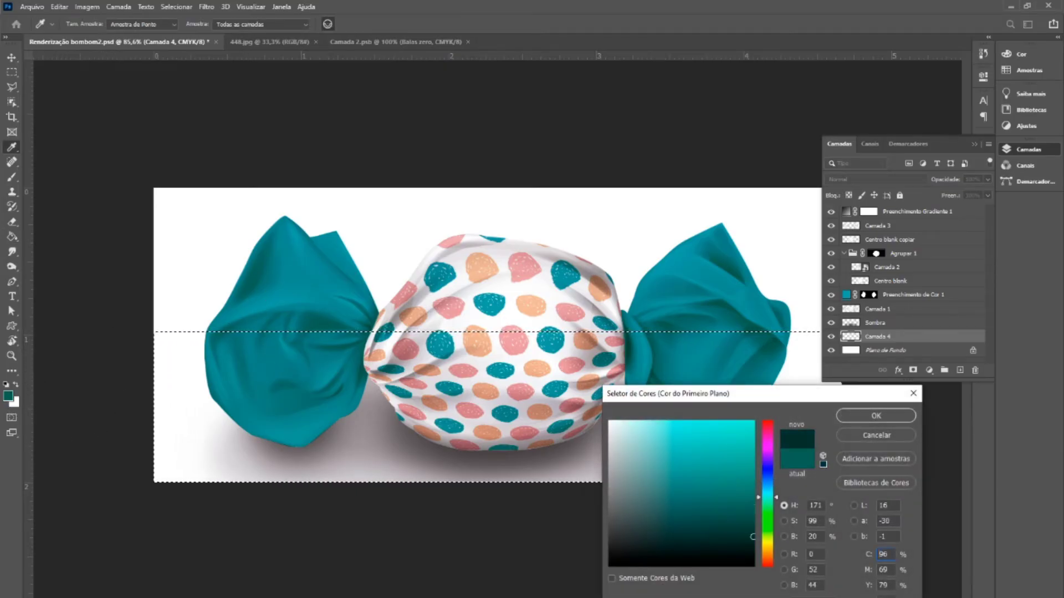
pyautogui.click(886, 416)
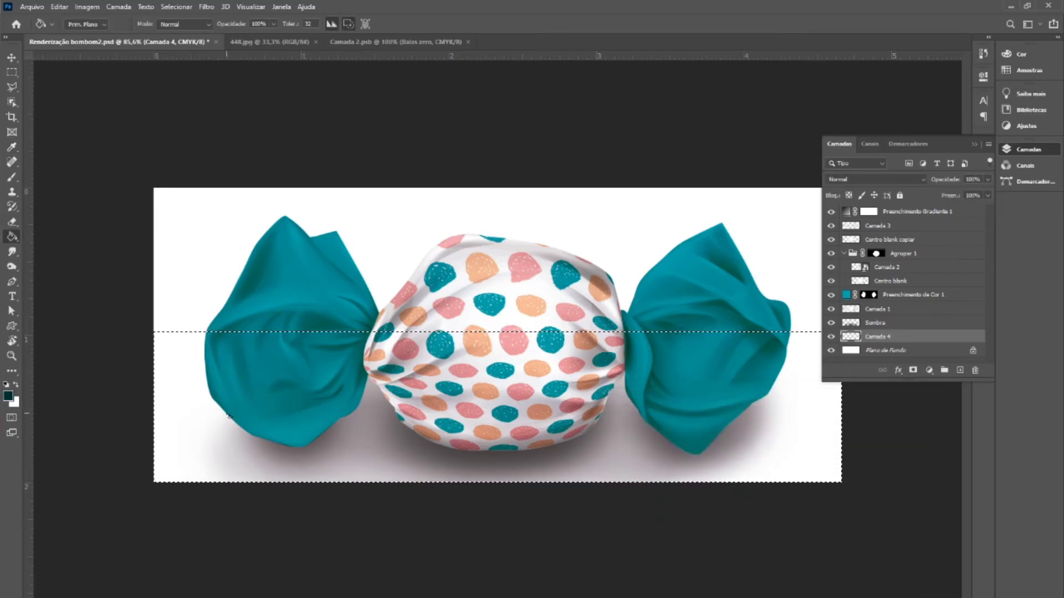
pyautogui.press('i')
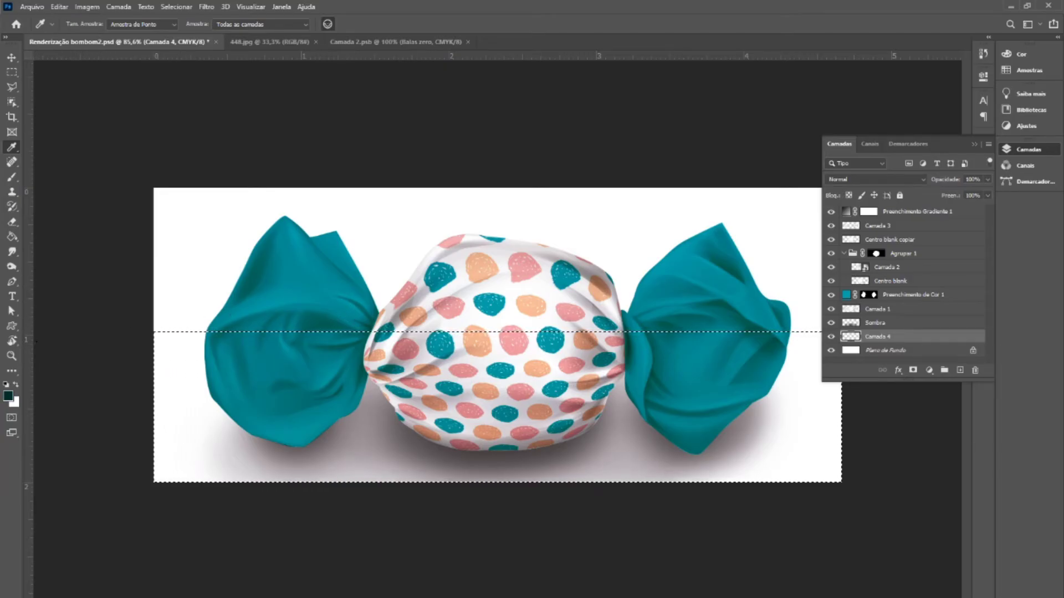
pyautogui.press('g')
pyautogui.click(165, 400)
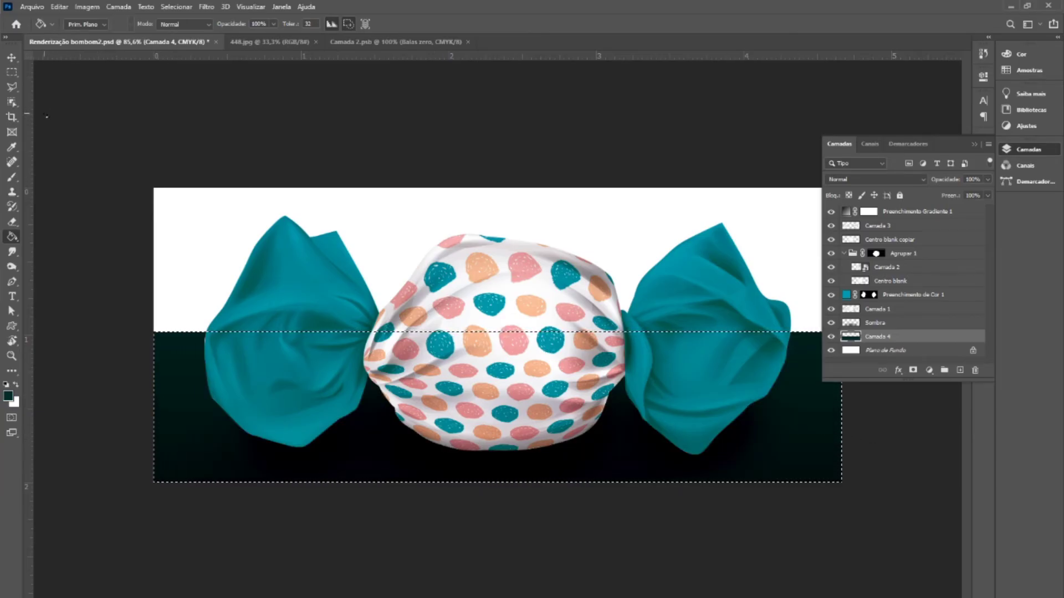
pyautogui.hotkey('ctrl', 'd')
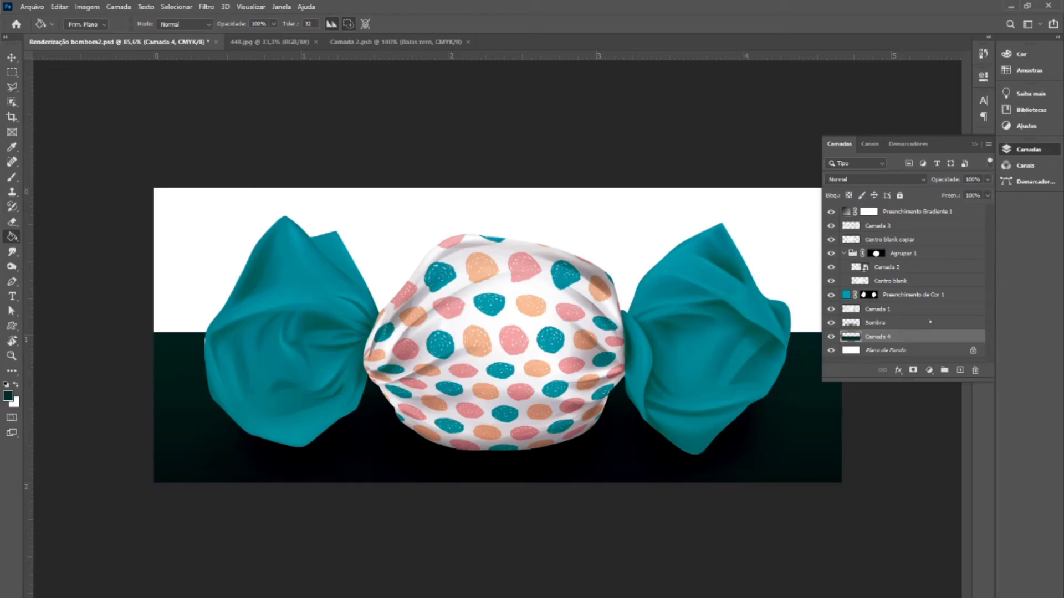
pyautogui.hotkey('ctrl', 'z')
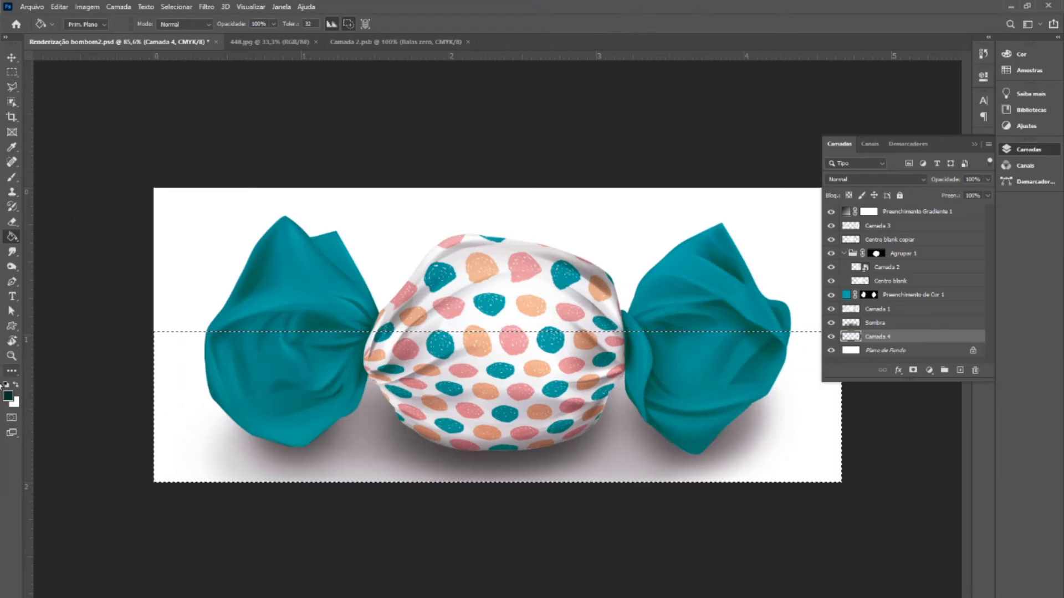
# - Sample peach from a polka dot and lighten it to a pale foreground tone
pyautogui.press('i')
pyautogui.click(475, 339)
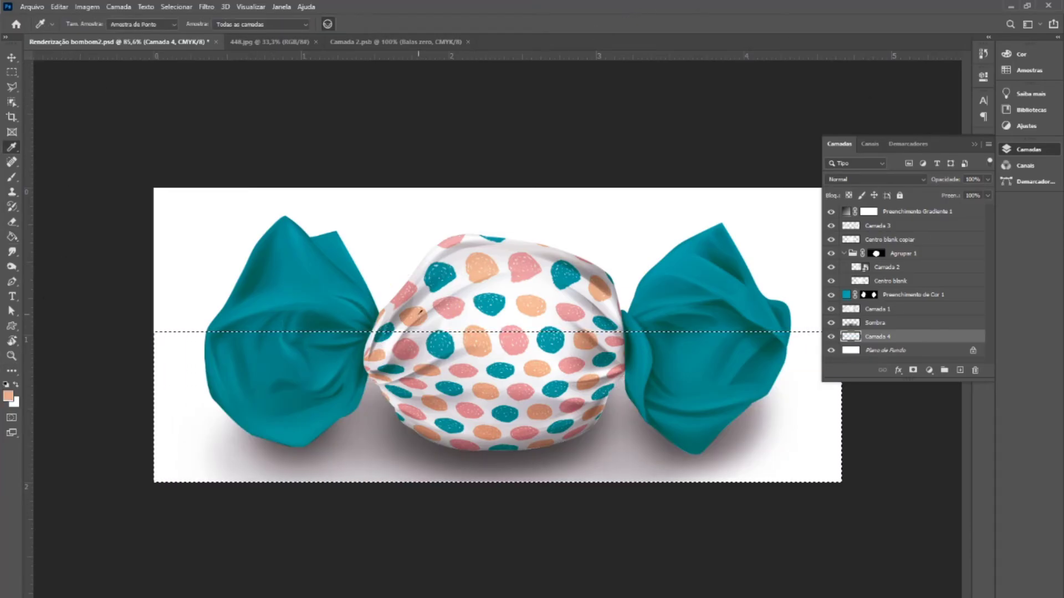
pyautogui.click(11, 397)
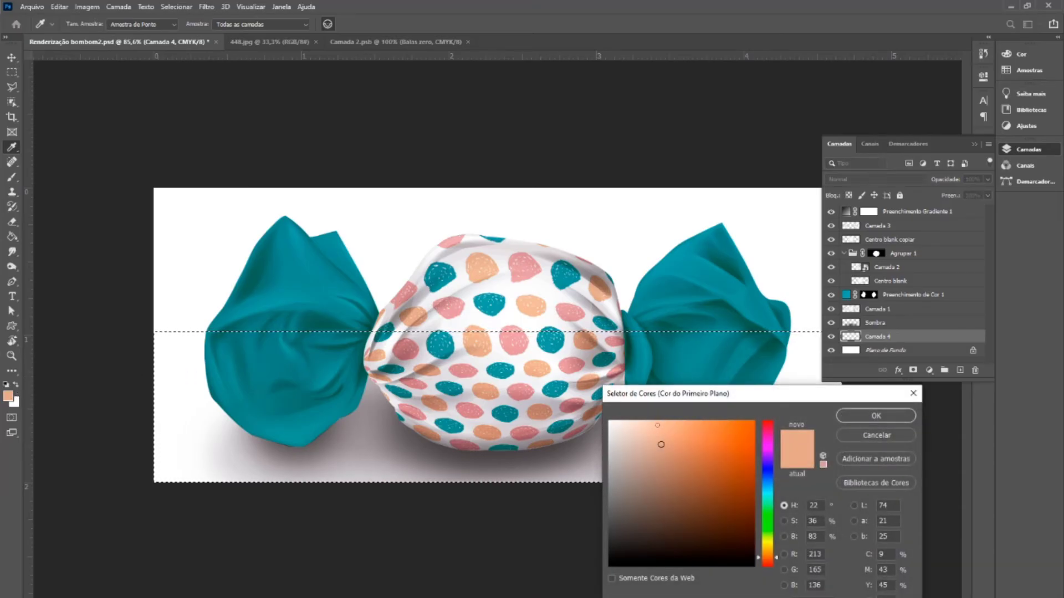
pyautogui.click(658, 426)
pyautogui.moveTo(657, 422); pyautogui.dragTo(632, 422)
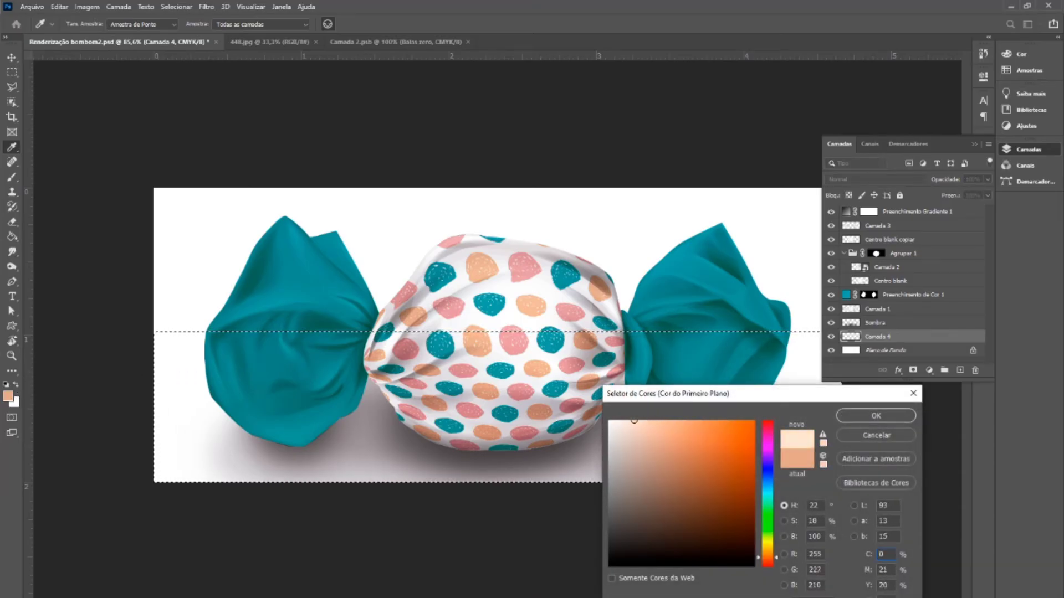
pyautogui.click(876, 415)
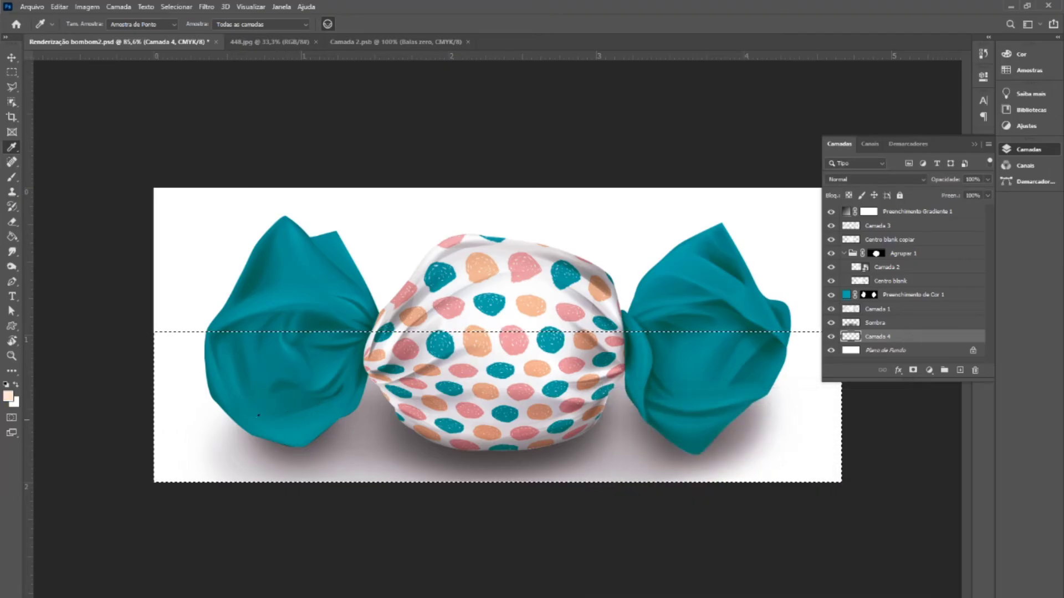
# - Fill the lower selection with the pale peach, deselect, and zoom out
pyautogui.press('g')
pyautogui.click(178, 398)
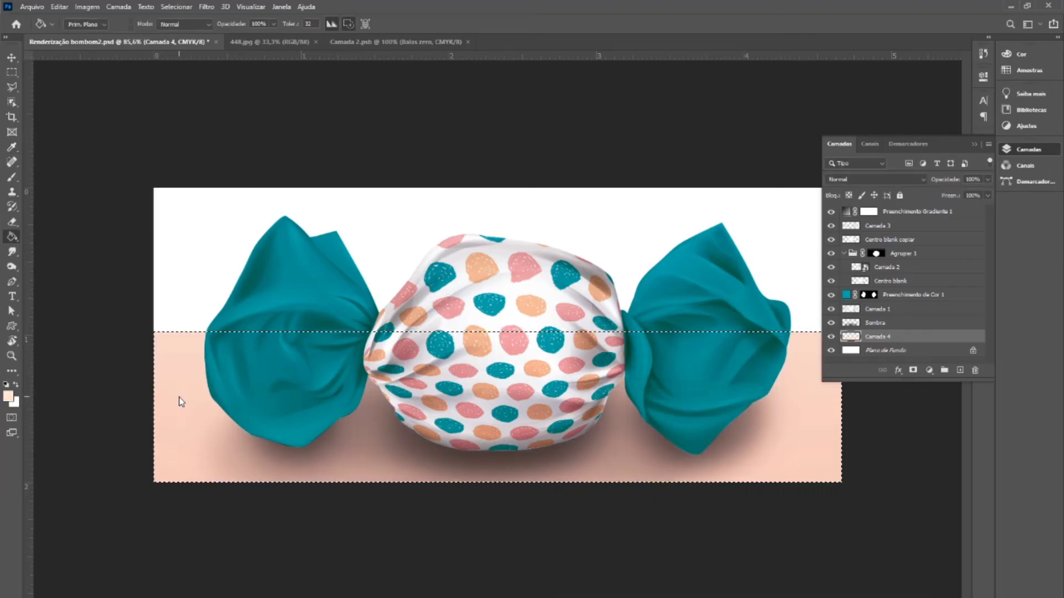
pyautogui.hotkey('ctrl', 'd')
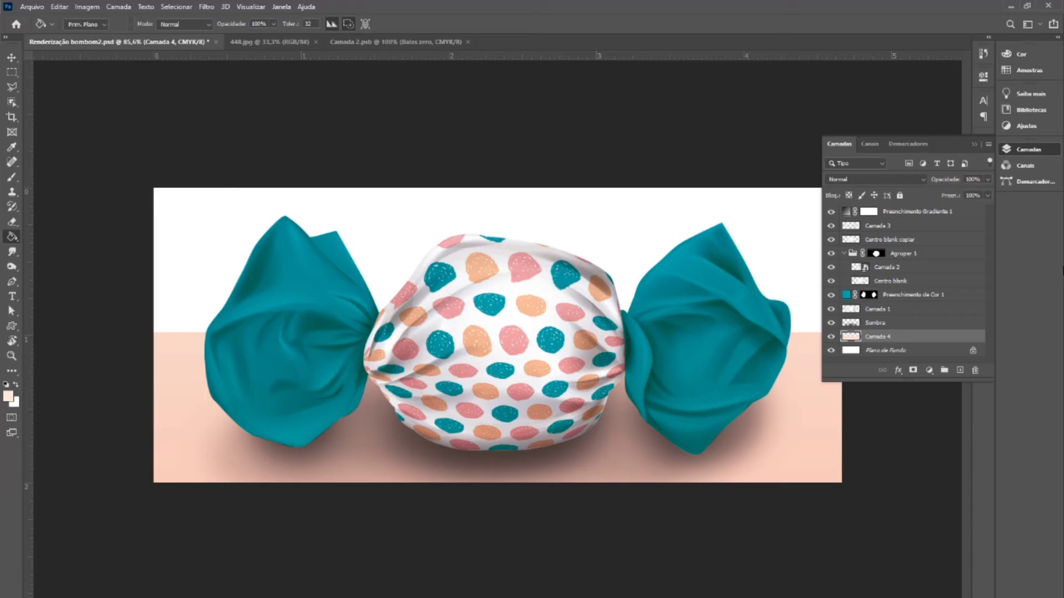
pyautogui.hotkey('ctrl', '-')
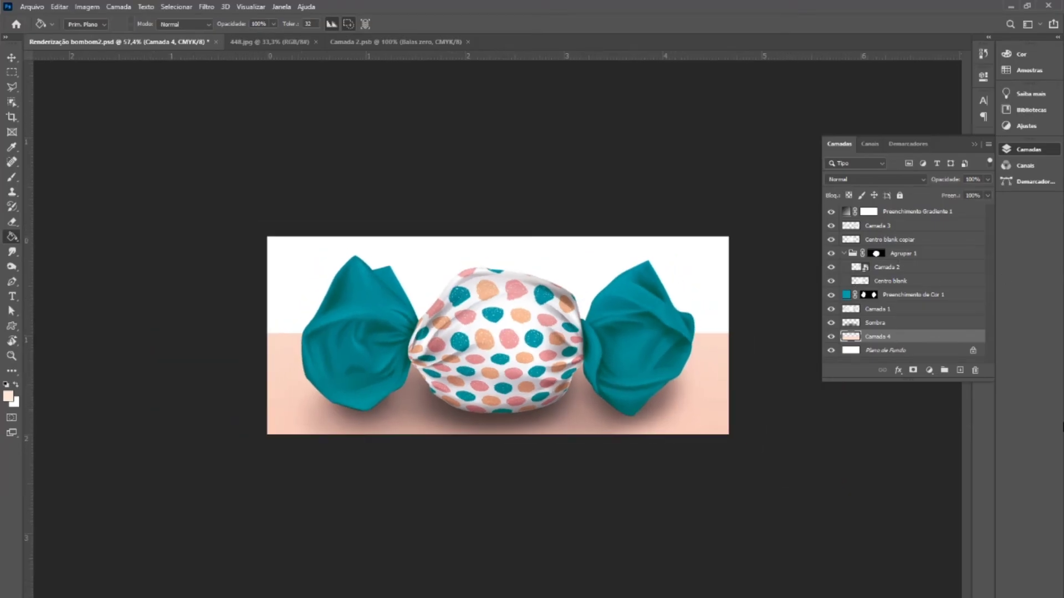
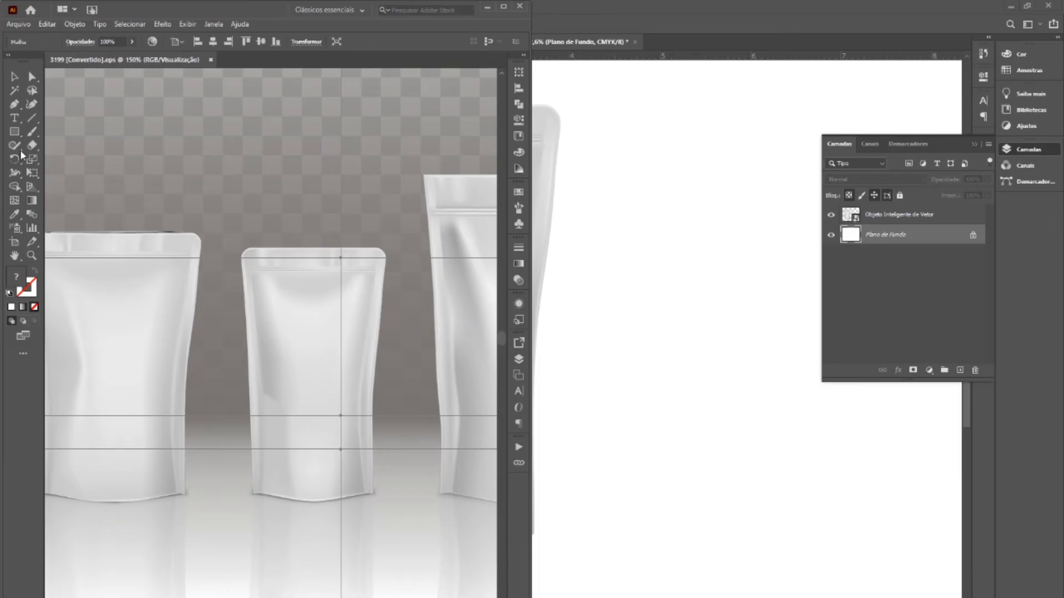
# - Scroll across the Illustrator pouch mockups and select the left pouch as a whole object
pyautogui.hscroll(-2, 272, 212)
pyautogui.hscroll(-2, 271, 212)
pyautogui.click(274, 289)
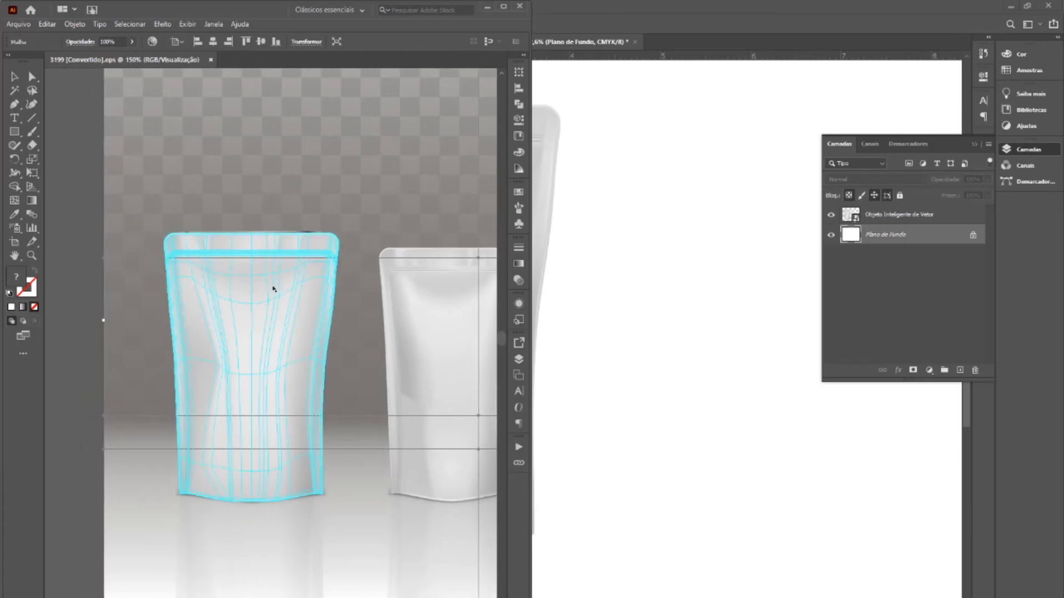
pyautogui.click(273, 289)
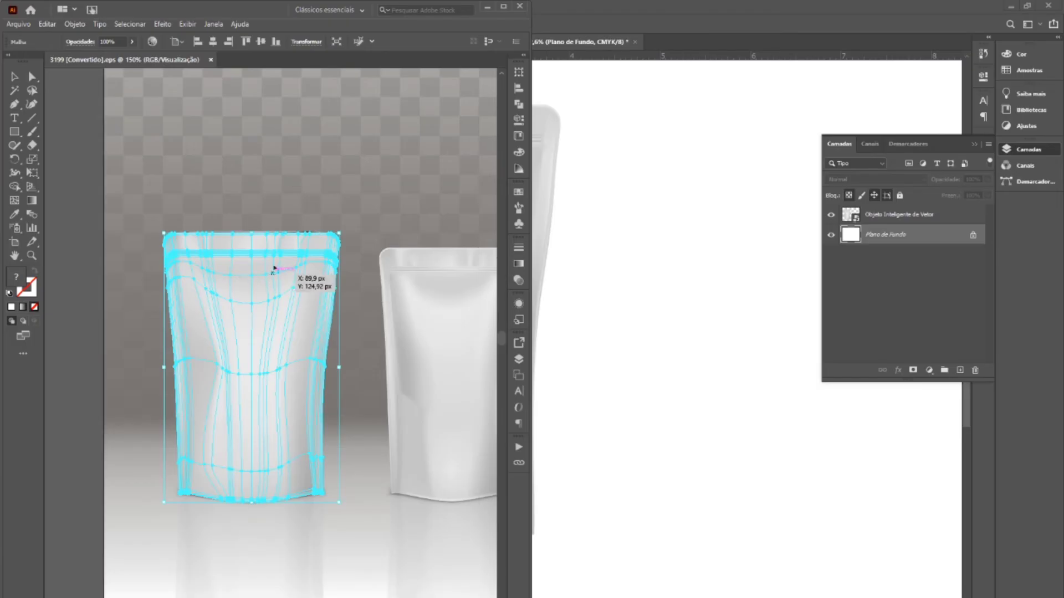
# - In the Photoshop pouch document, load the saved Embalagem pouch outline path
pyautogui.click(603, 177)
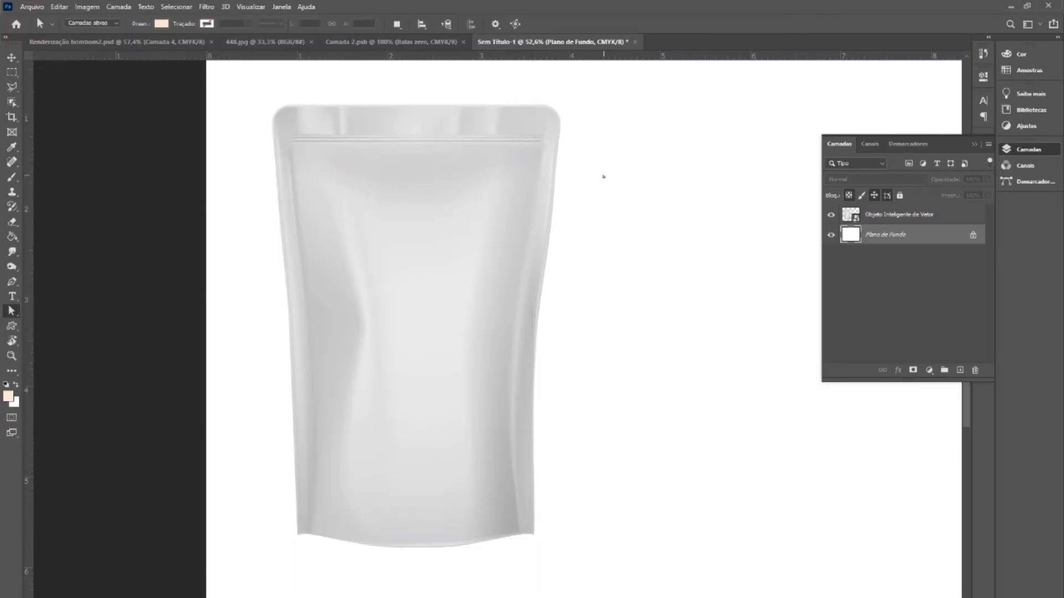
pyautogui.click(909, 144)
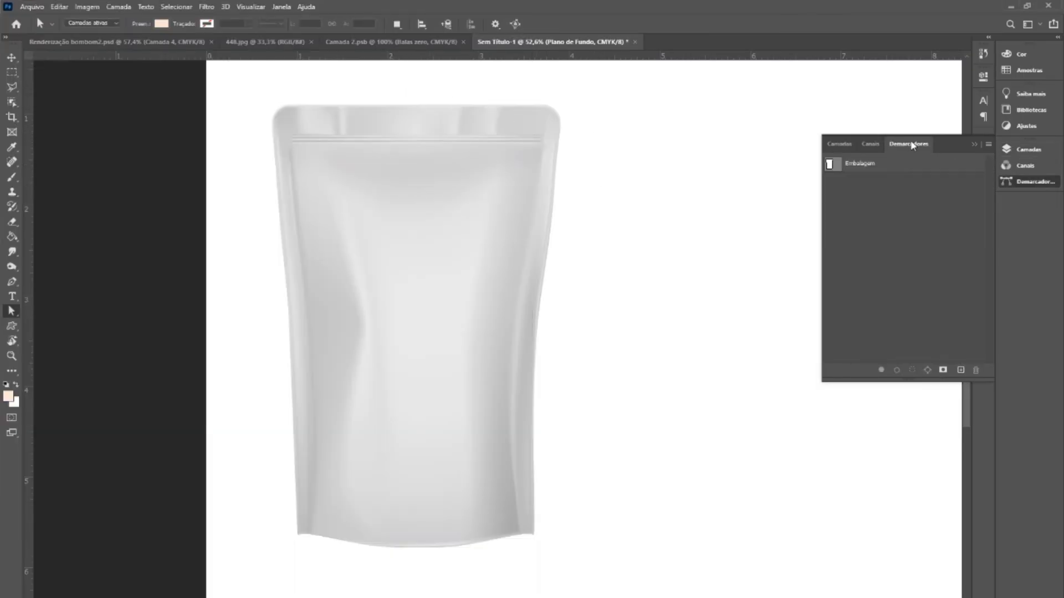
pyautogui.click(865, 163)
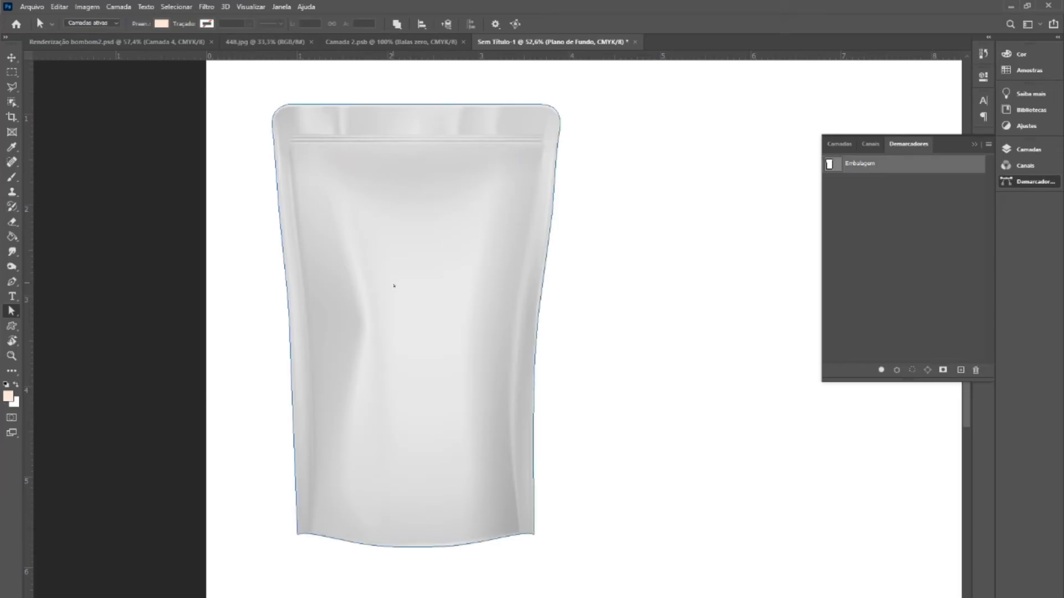
pyautogui.scroll(-2, 394, 286)
# - Select Plano de Fundo, then paste the 448.jpg polka-dot pattern above it as Camada 1
pyautogui.click(839, 144)
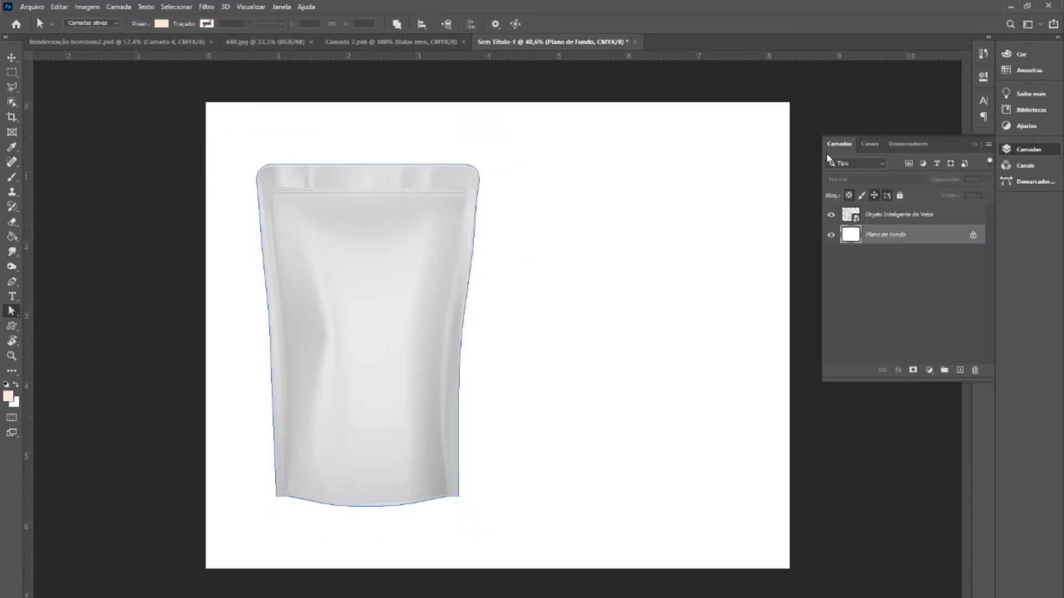
pyautogui.click(898, 215)
pyautogui.click(894, 234)
pyautogui.click(364, 43)
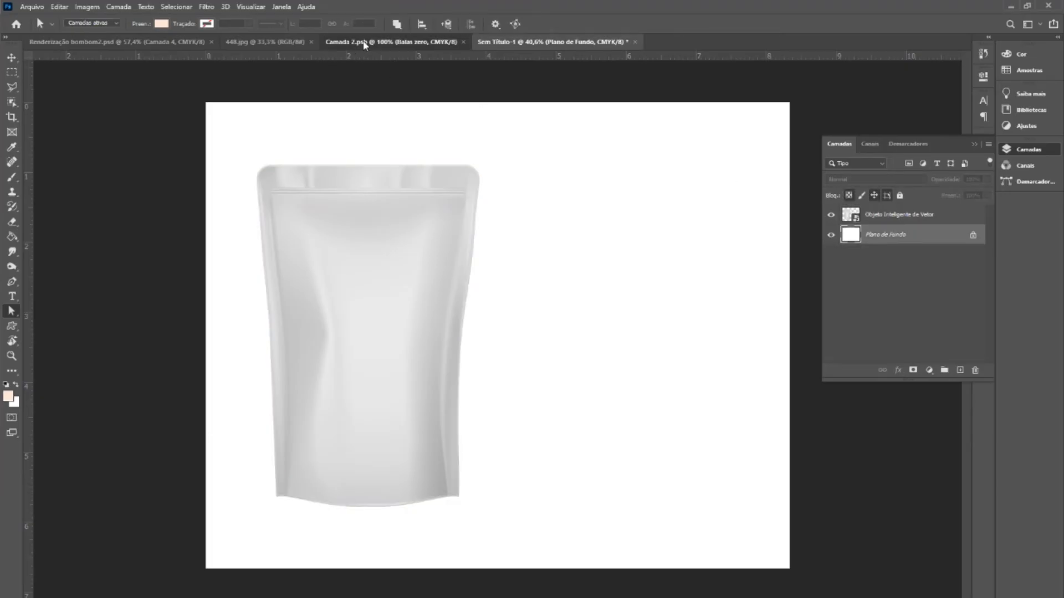
pyautogui.click(285, 42)
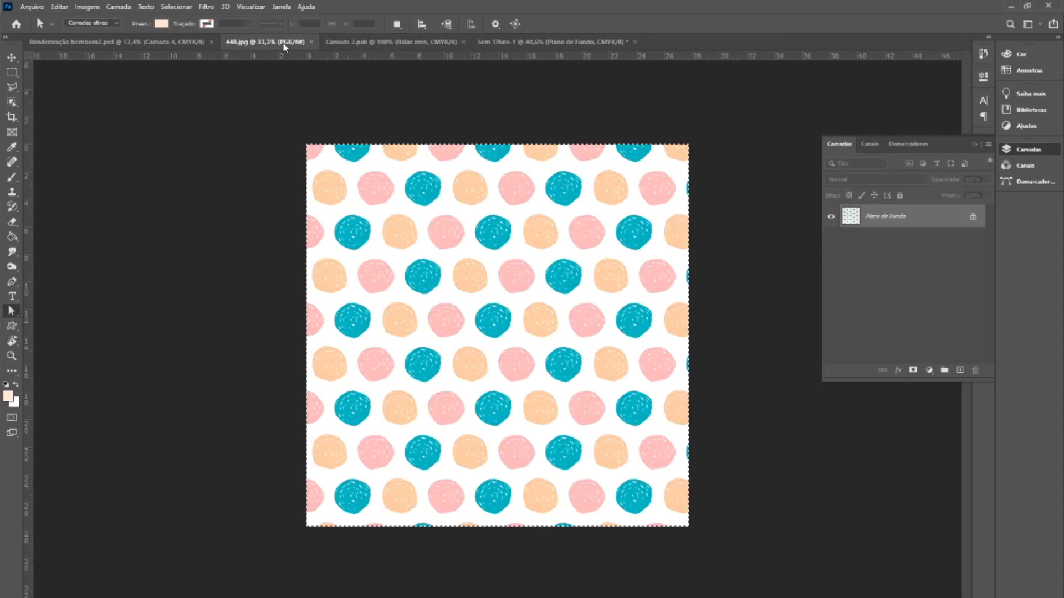
pyautogui.click(532, 42)
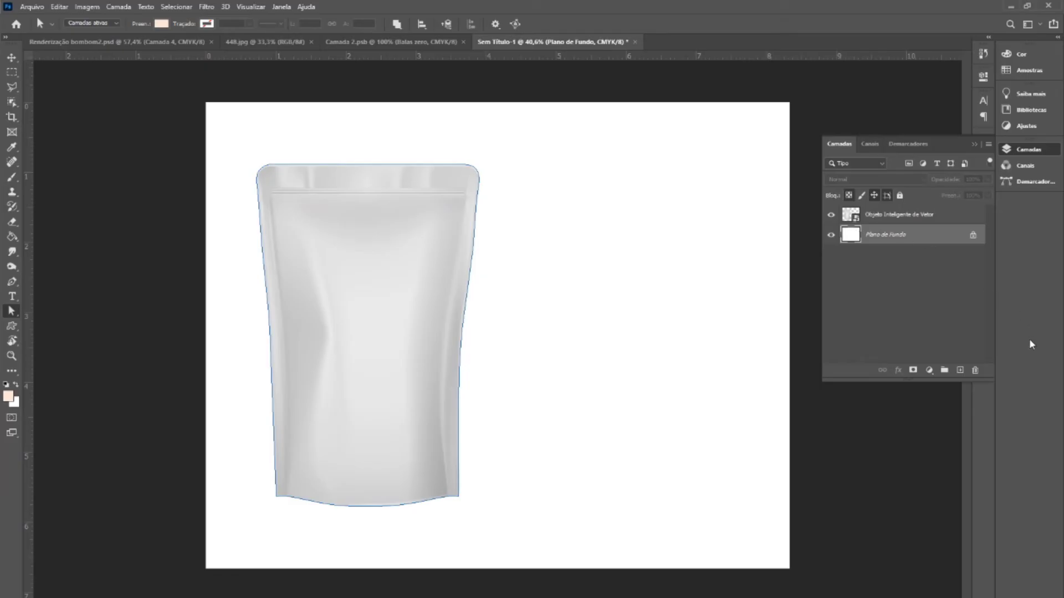
pyautogui.hotkey('ctrl', 'v')
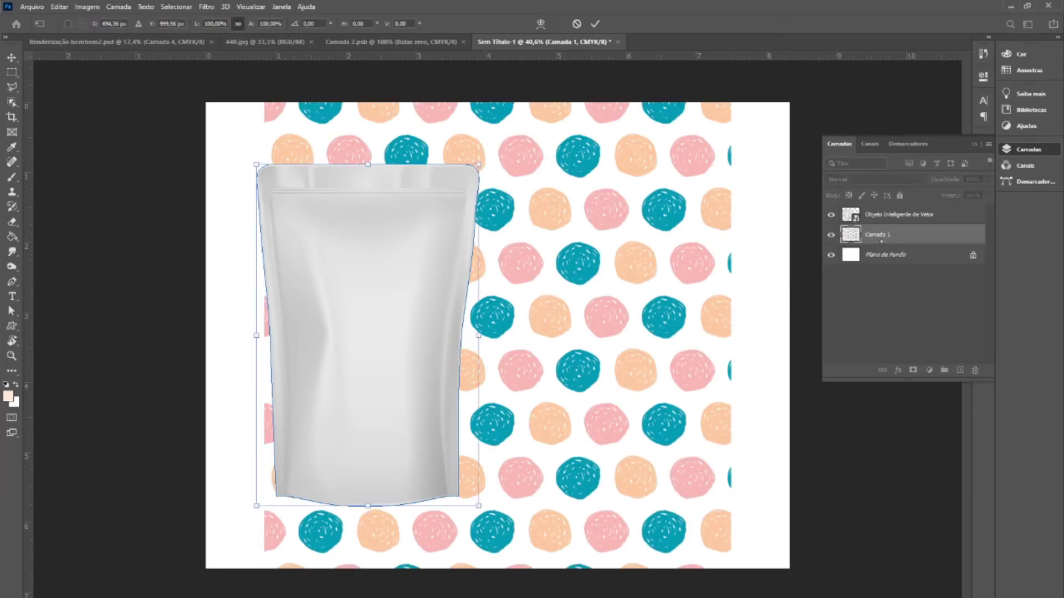
# - Deselect the Embalagem path so its outline is hidden
pyautogui.click(909, 144)
pyautogui.click(885, 255)
pyautogui.click(840, 144)
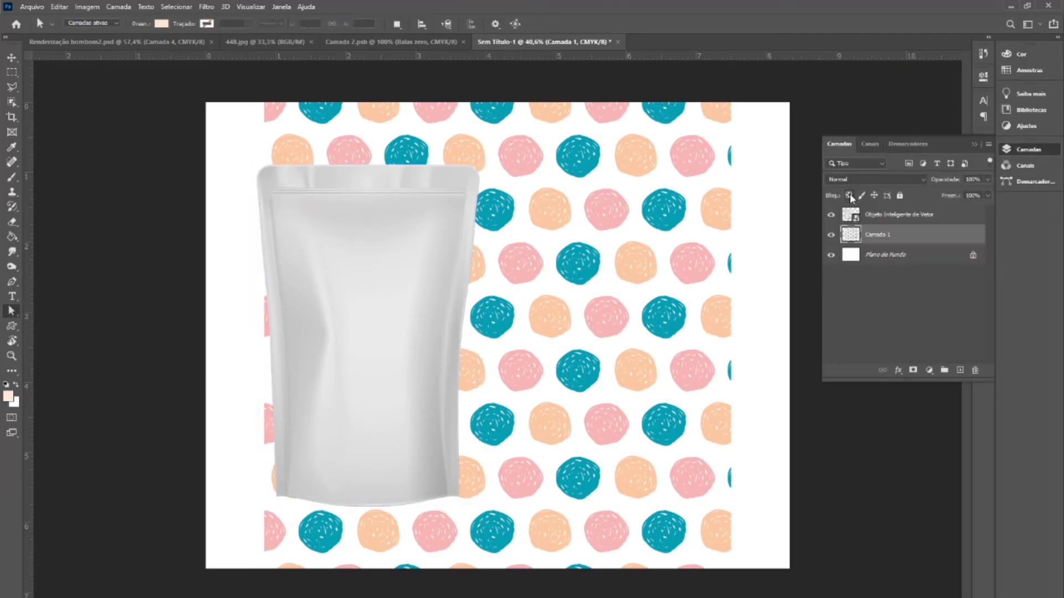
# - Scale the polka-dot pattern to about 75% and centre it behind the pouch on the guide
pyautogui.hotkey('ctrl', 't')
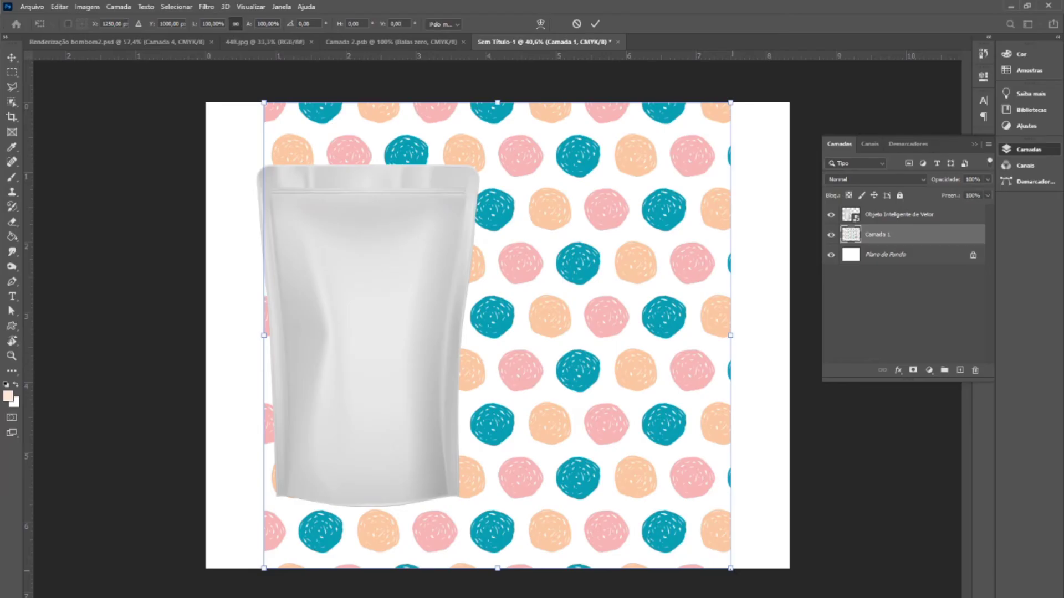
pyautogui.moveTo(731, 569); pyautogui.dragTo(672, 512)
pyautogui.moveTo(507, 237); pyautogui.dragTo(560, 166)
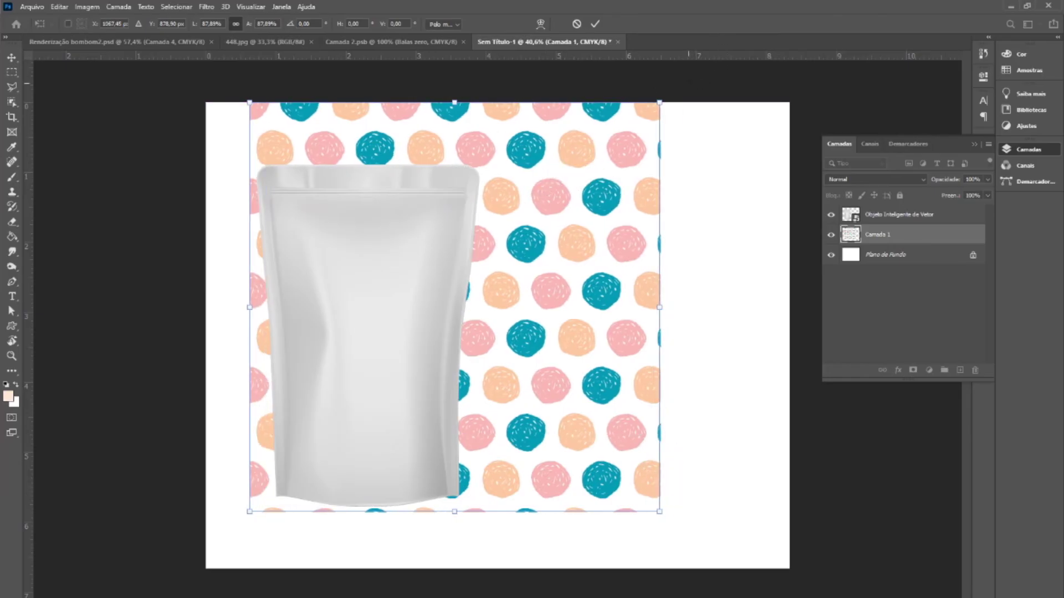
pyautogui.moveTo(659, 103); pyautogui.dragTo(569, 134)
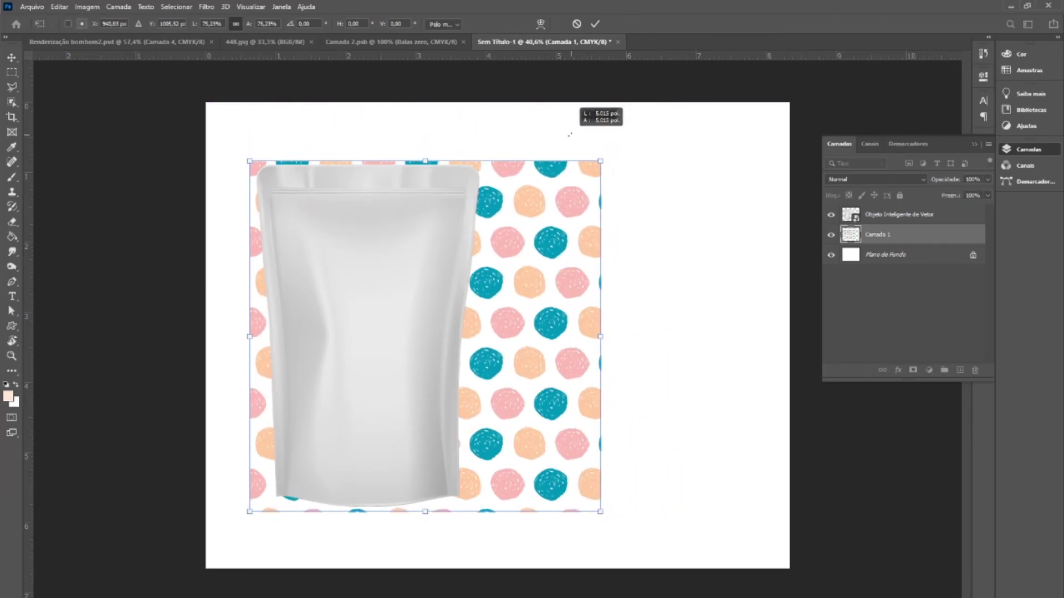
pyautogui.moveTo(523, 242); pyautogui.dragTo(502, 242)
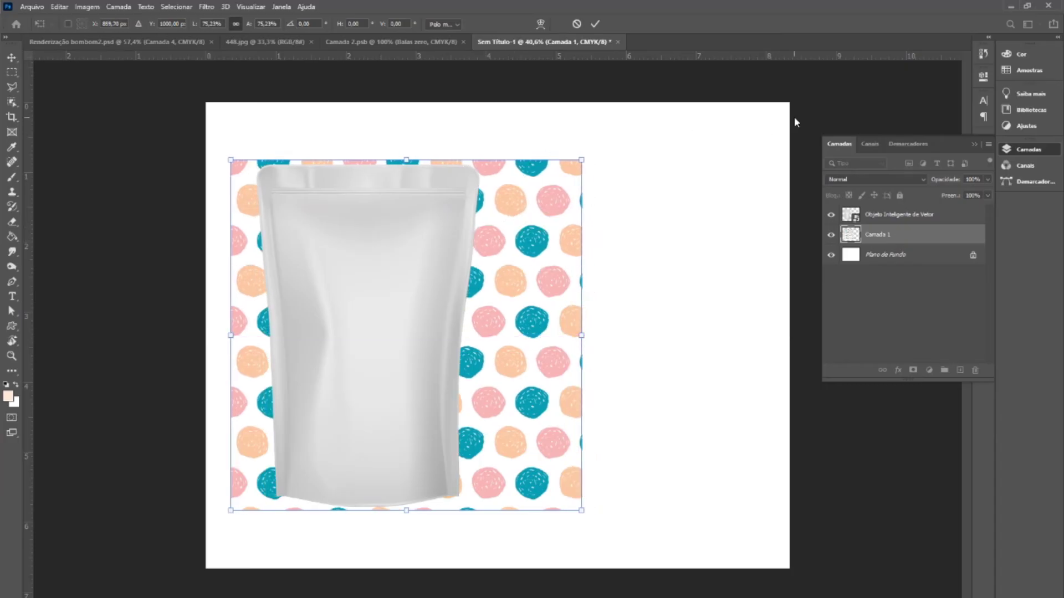
pyautogui.press('Return')
pyautogui.press('a')
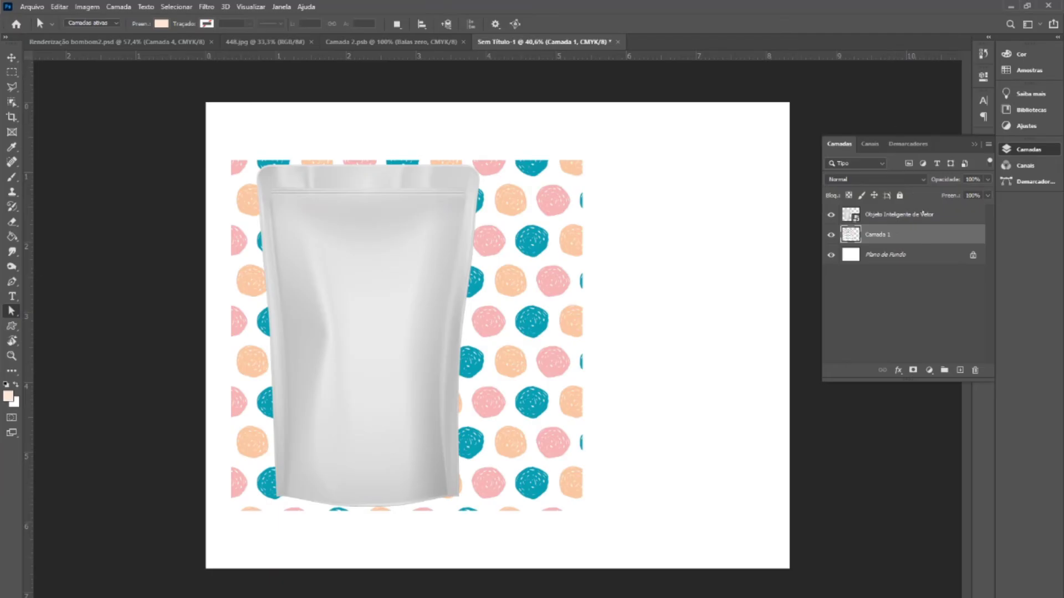
pyautogui.click(908, 143)
pyautogui.click(839, 143)
pyautogui.click(883, 221)
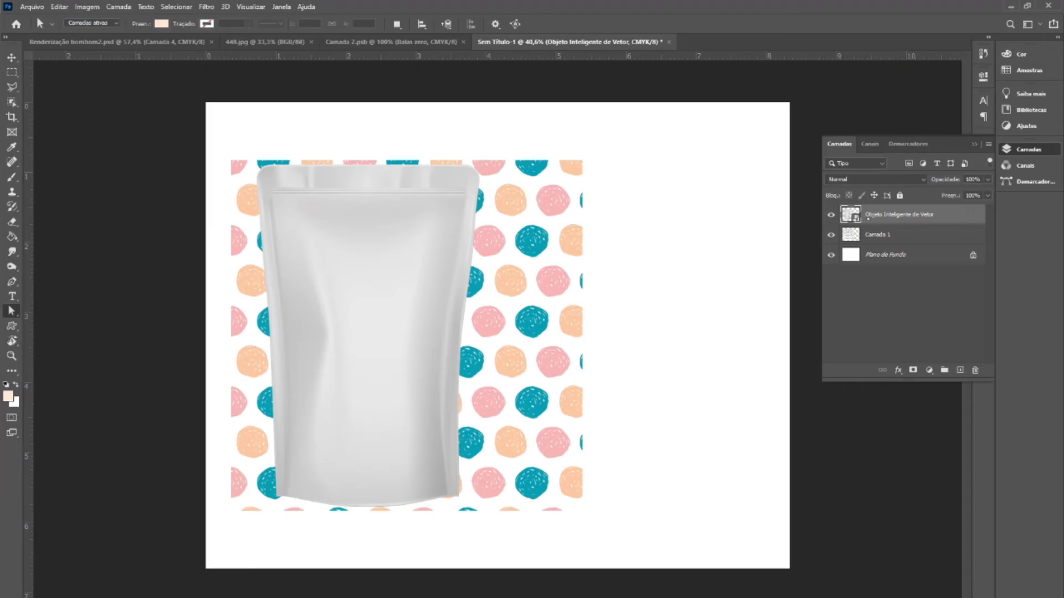
pyautogui.doubleClick(850, 215)
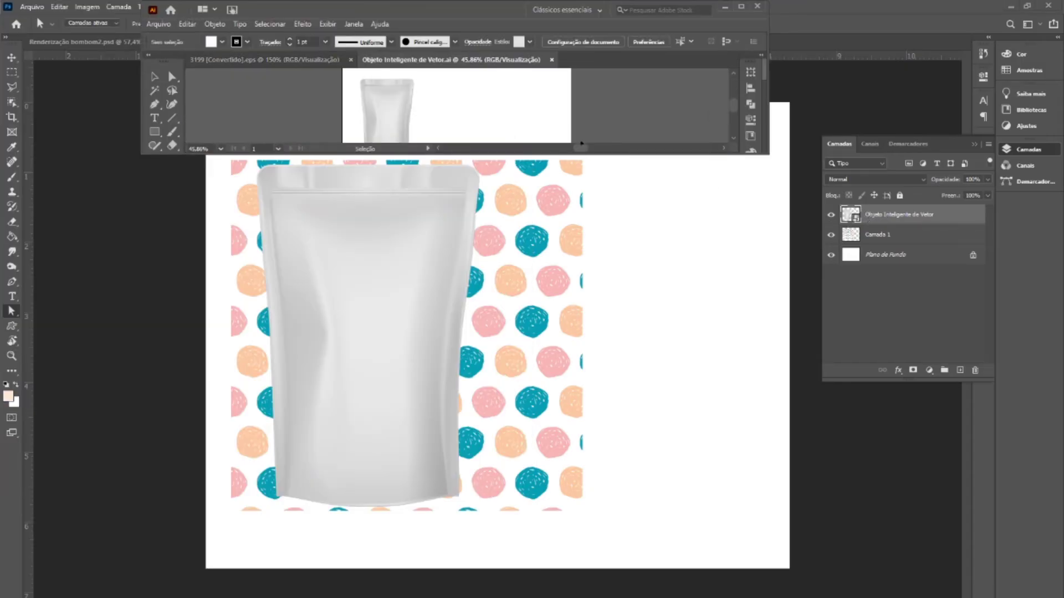
pyautogui.moveTo(708, 154); pyautogui.dragTo(713, 242)
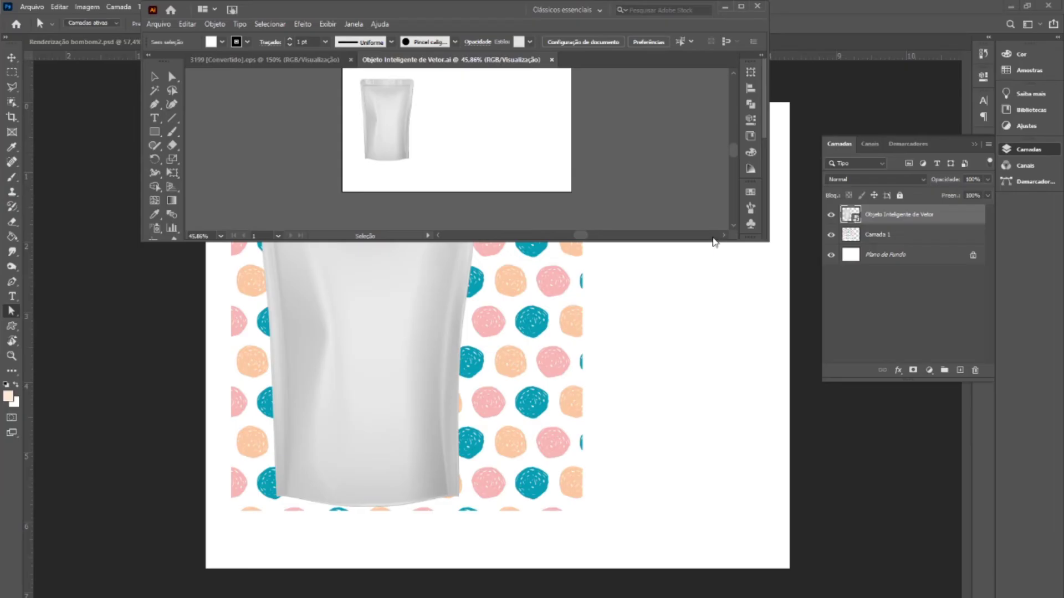
pyautogui.click(742, 273)
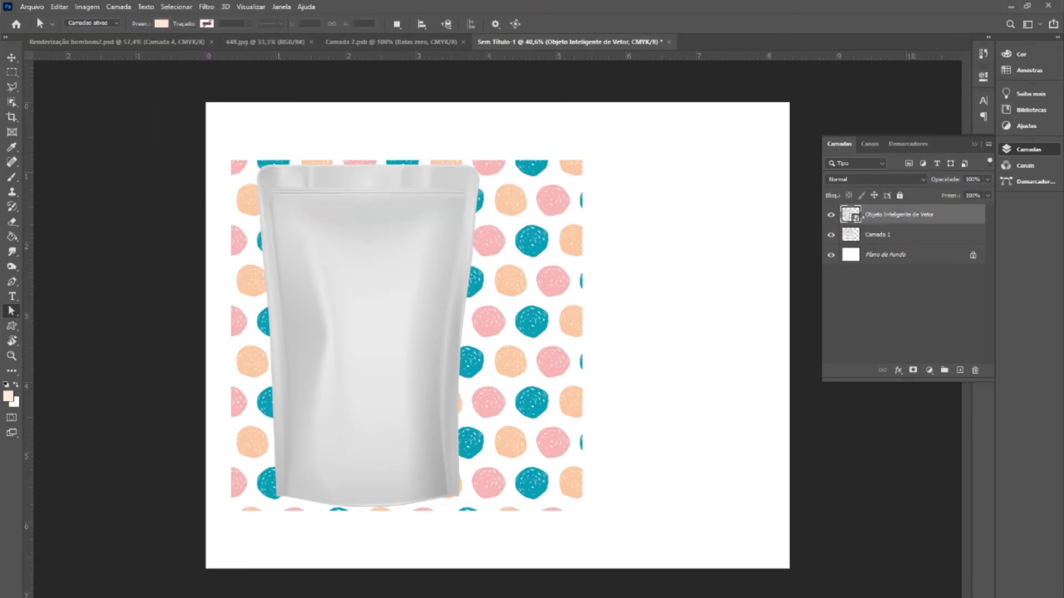
# - Duplicate the Objeto Inteligente de Vetor pouch layer and hide the original
pyautogui.click(989, 144)
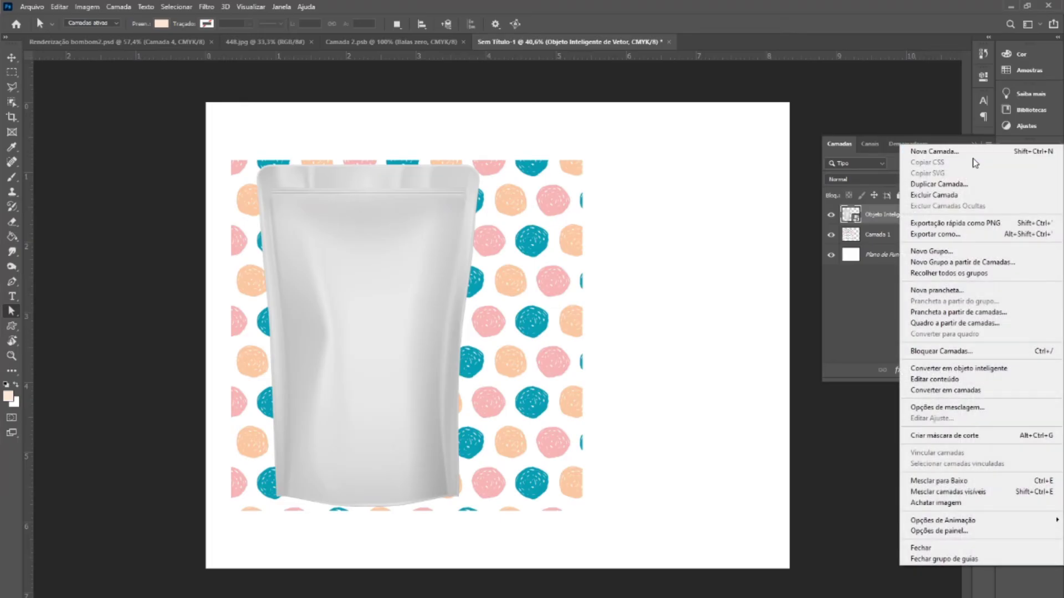
pyautogui.click(960, 184)
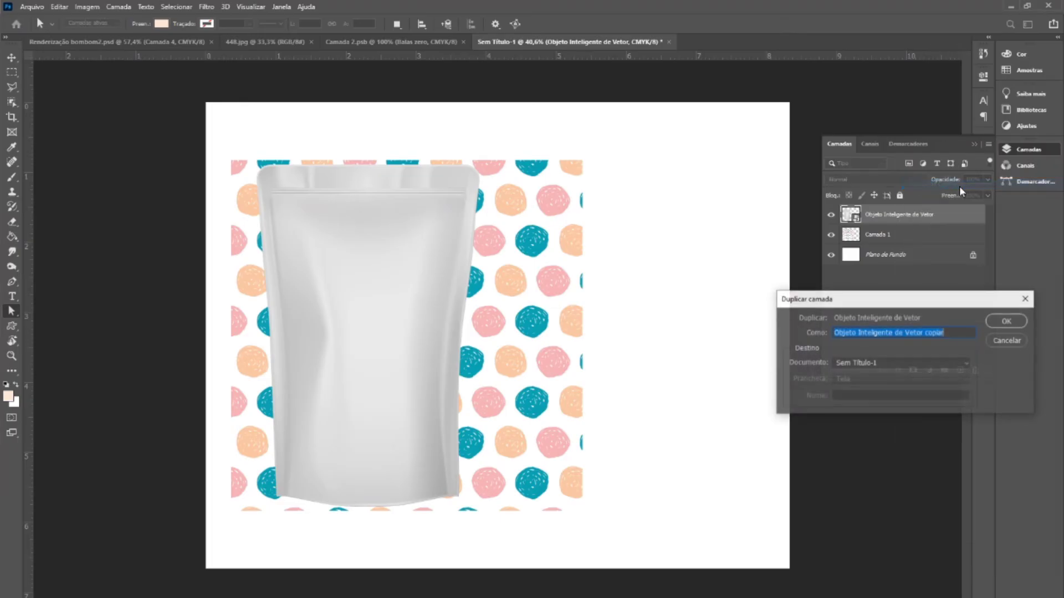
pyautogui.click(1008, 319)
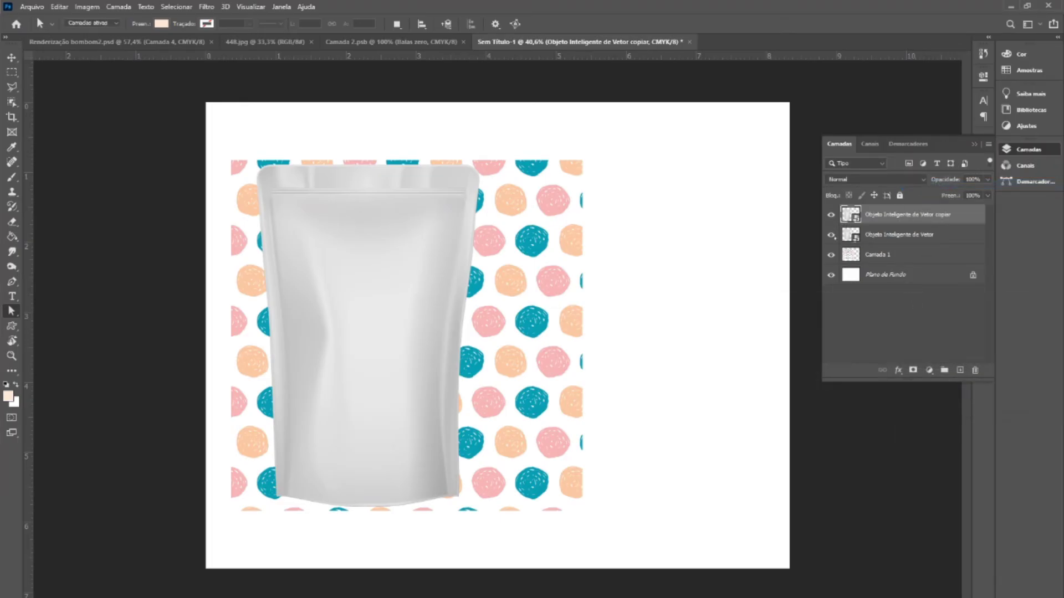
pyautogui.click(831, 235)
# - Take the Brush and rasterize the pouch smart object copy for painting
pyautogui.click(83, 7)
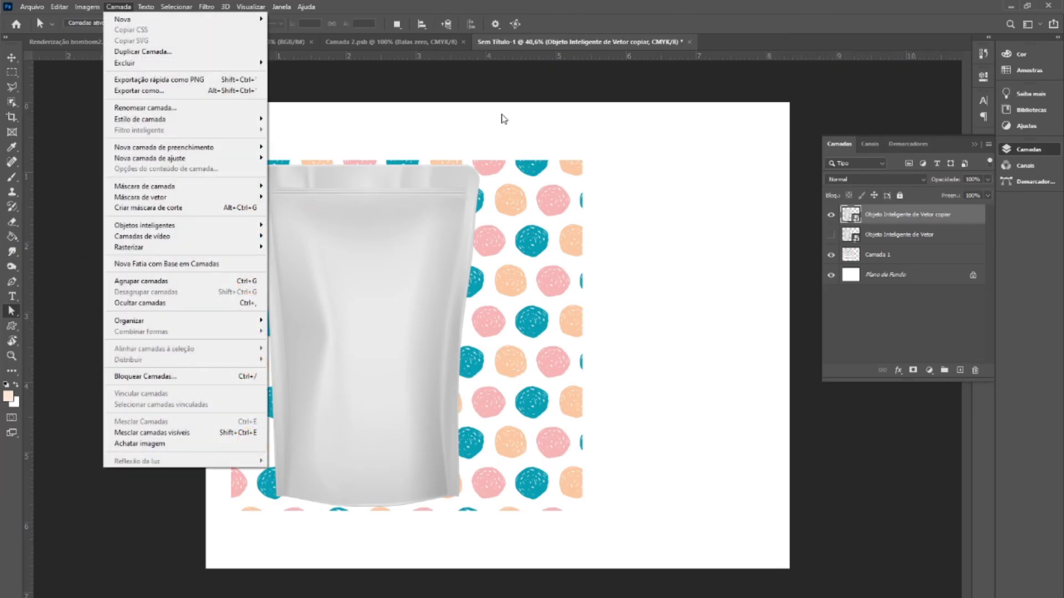
pyautogui.click(748, 232)
pyautogui.press('b')
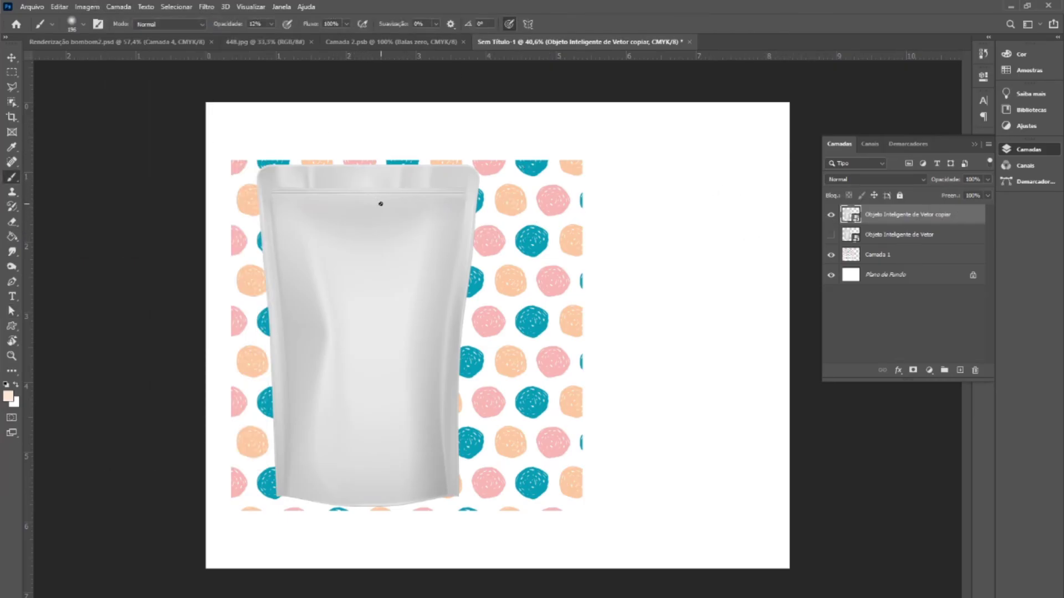
pyautogui.click(388, 235)
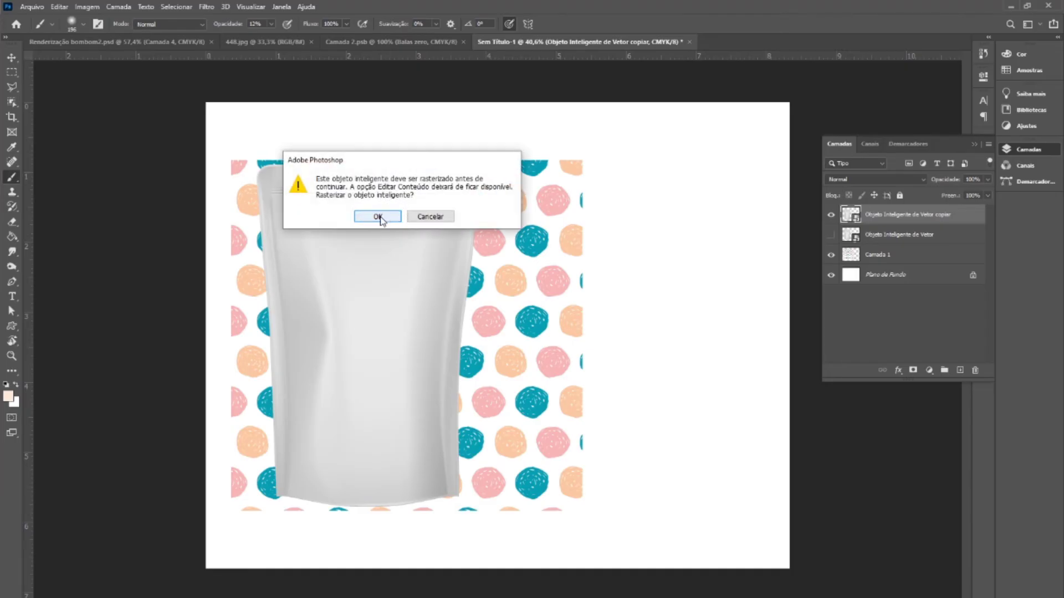
pyautogui.click(378, 216)
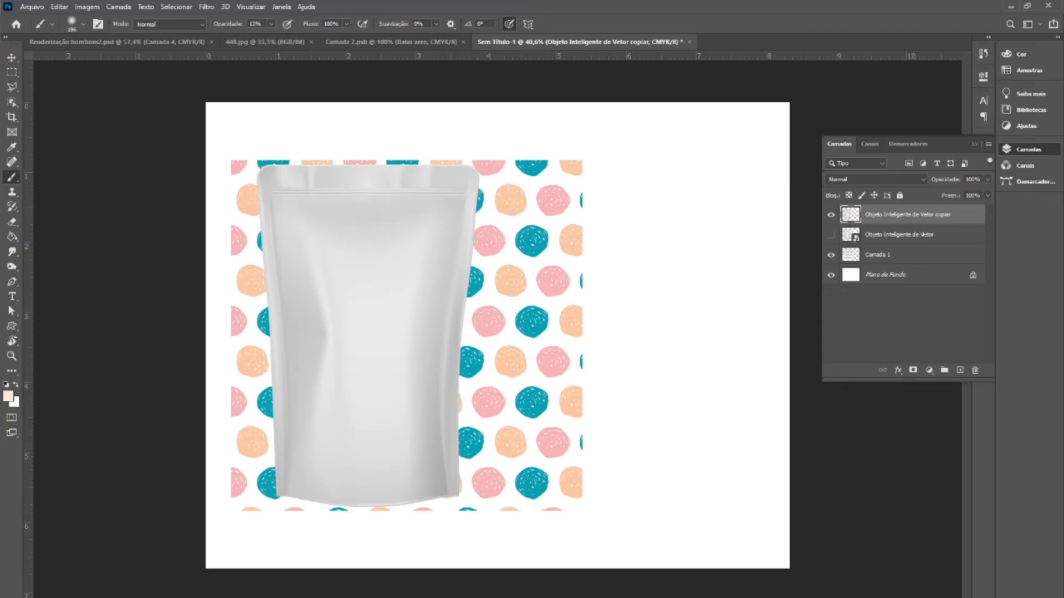
# - Try soft light and peach highlight strokes at 100% opacity, undoing both
pyautogui.moveTo(465, 356); pyautogui.dragTo(470, 372)
pyautogui.click(469, 434)
pyautogui.moveTo(521, 399); pyautogui.dragTo(532, 410)
pyautogui.hotkey('ctrl', 'z')
pyautogui.hotkey('ctrl', 'z')
pyautogui.click(271, 24)
pyautogui.moveTo(273, 35); pyautogui.dragTo(328, 36)
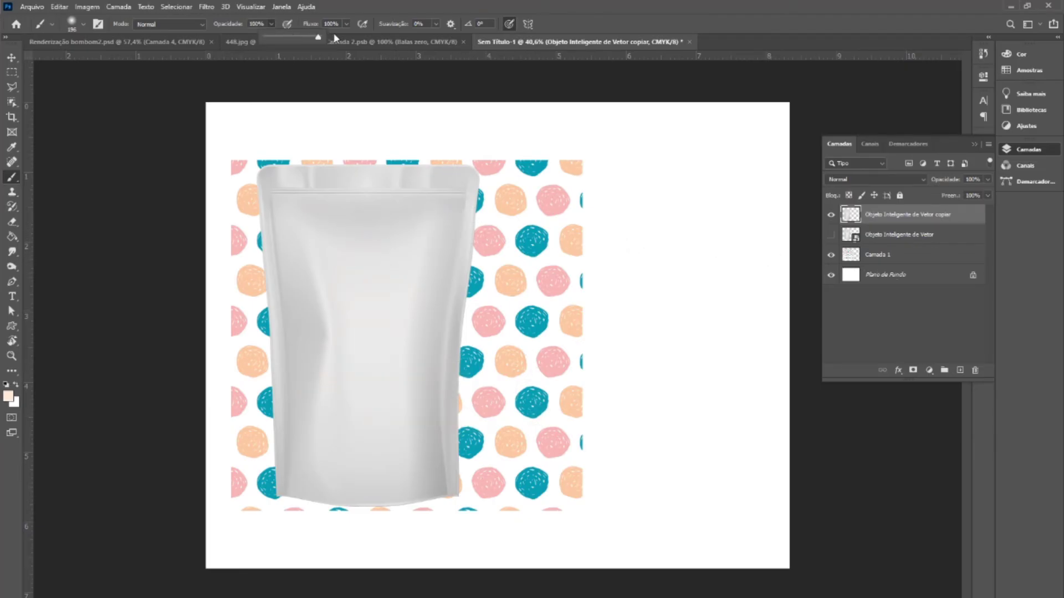
pyautogui.moveTo(305, 260)
pyautogui.mouseDown()
pyautogui.moveTo(361, 339)
pyautogui.moveTo(443, 377)
pyautogui.mouseUp()
pyautogui.hotkey('ctrl', 'z')
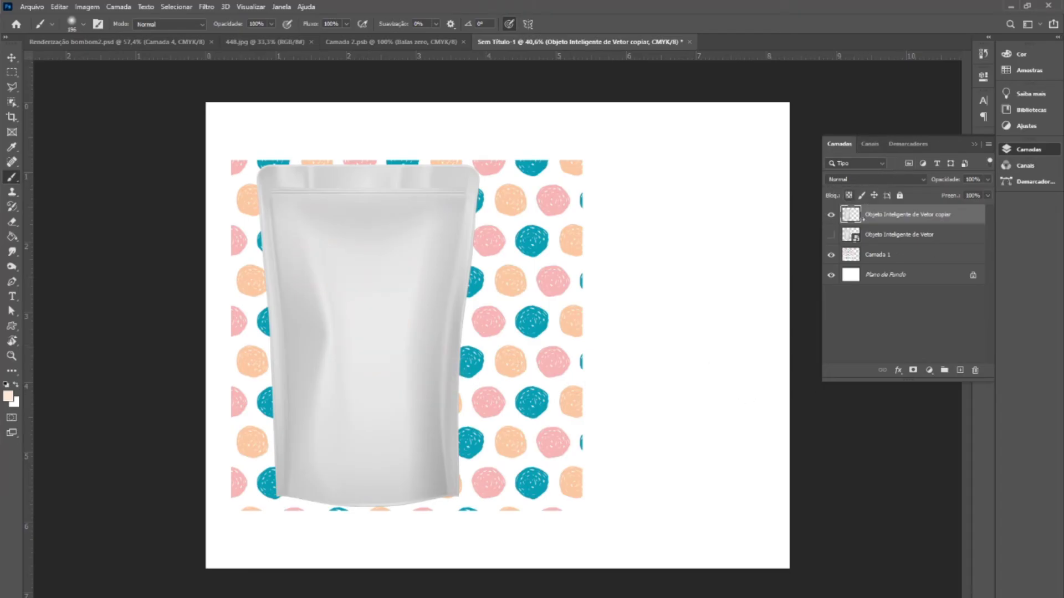
# - Create the Agrupar 1 group and give it a mask from the Embalagem pouch outline
pyautogui.click(908, 144)
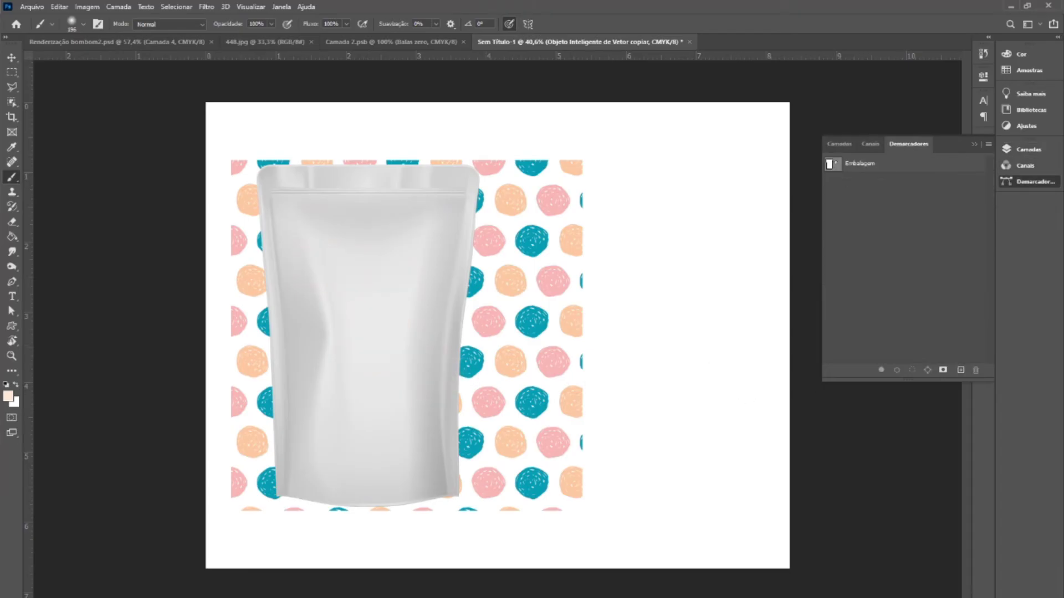
pyautogui.click(841, 144)
pyautogui.click(944, 369)
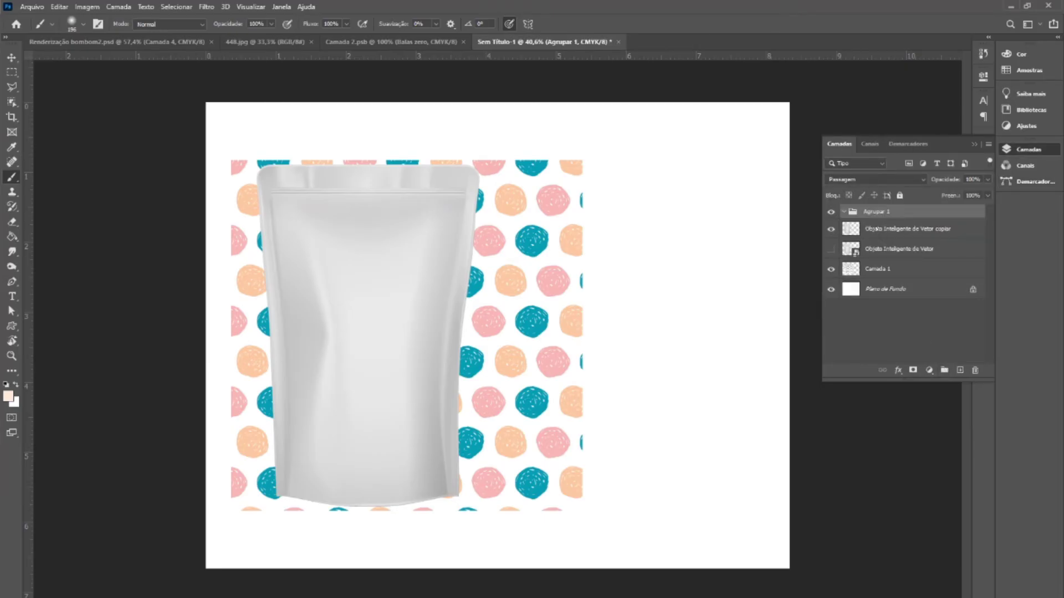
pyautogui.click(887, 229)
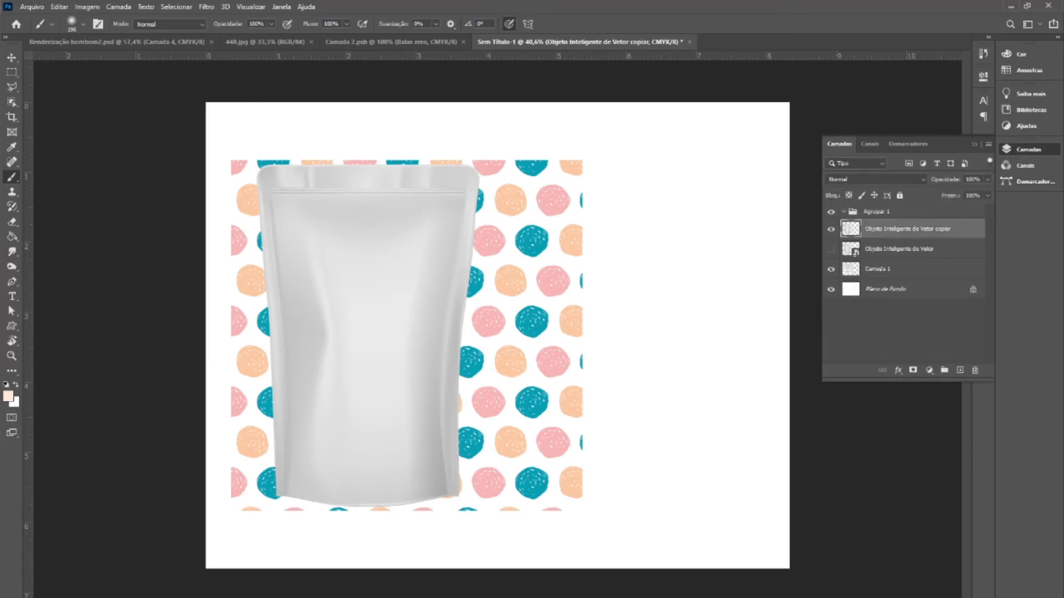
pyautogui.click(909, 144)
pyautogui.keyDown('ctrl'); pyautogui.click(830, 164); pyautogui.keyUp('ctrl')
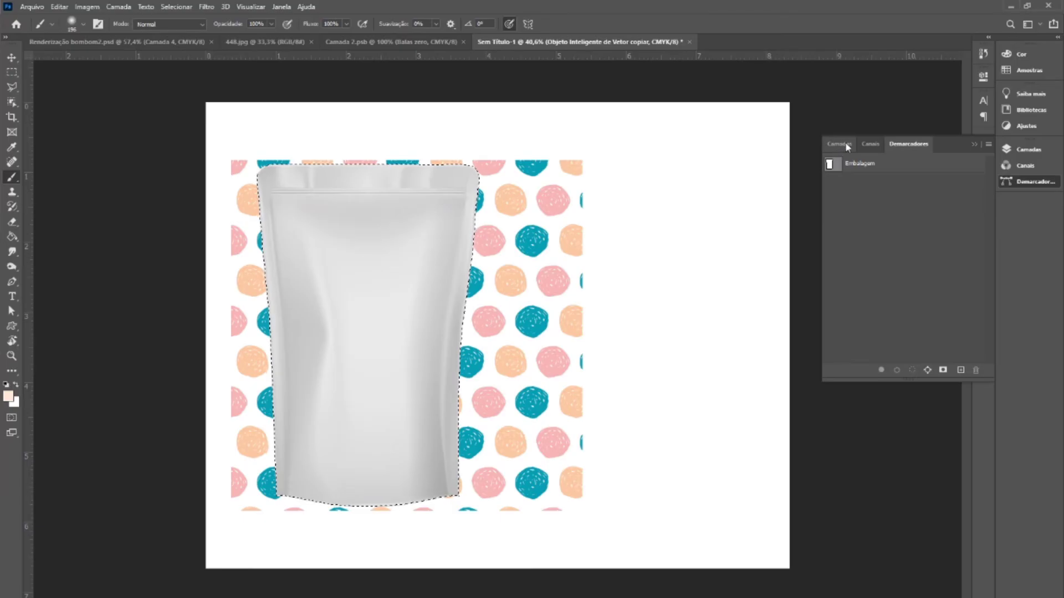
pyautogui.click(836, 145)
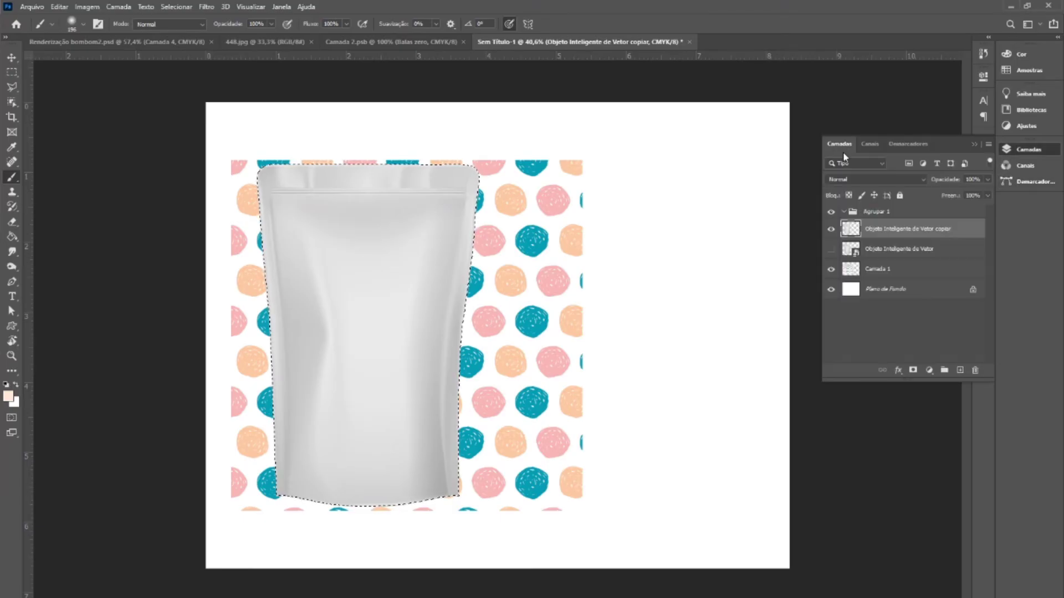
pyautogui.click(913, 370)
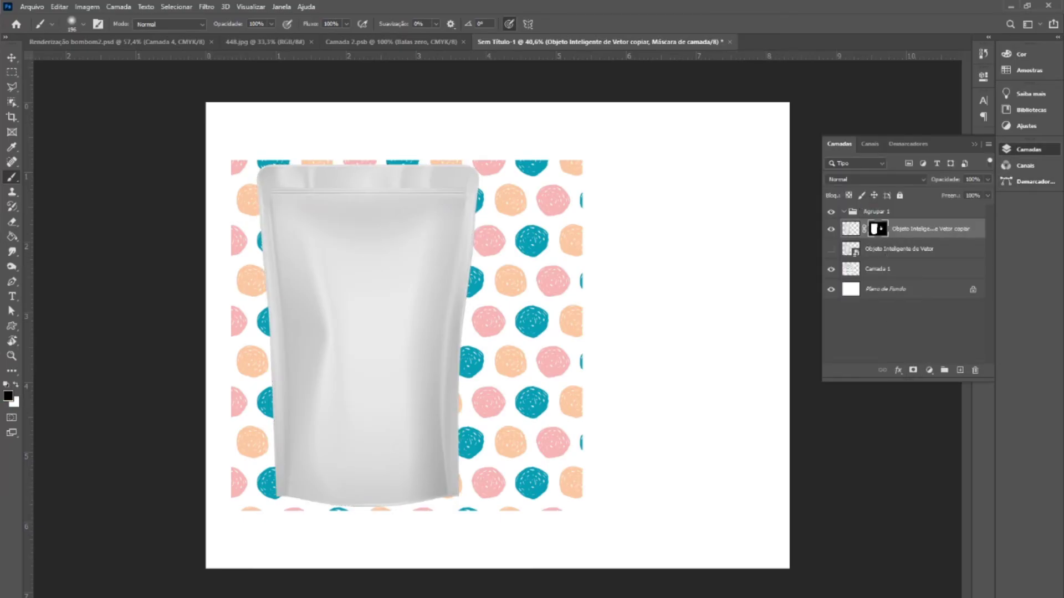
pyautogui.moveTo(877, 229); pyautogui.dragTo(876, 215)
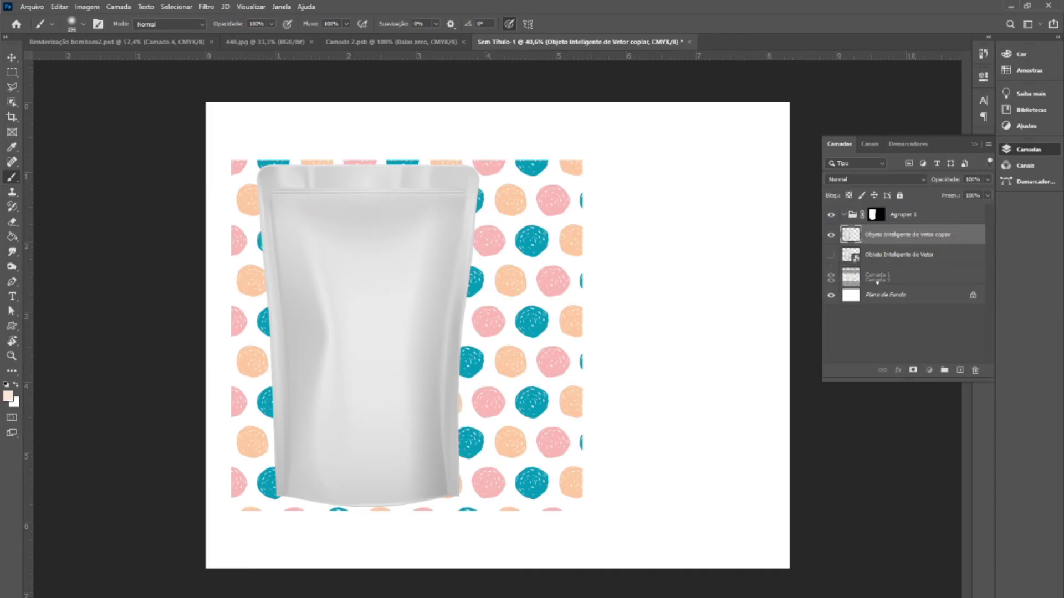
# - Move the pouch copy and the Camada 1 pattern into Agrupar 1, pattern on top
pyautogui.click(875, 274)
pyautogui.moveTo(909, 234); pyautogui.dragTo(903, 215)
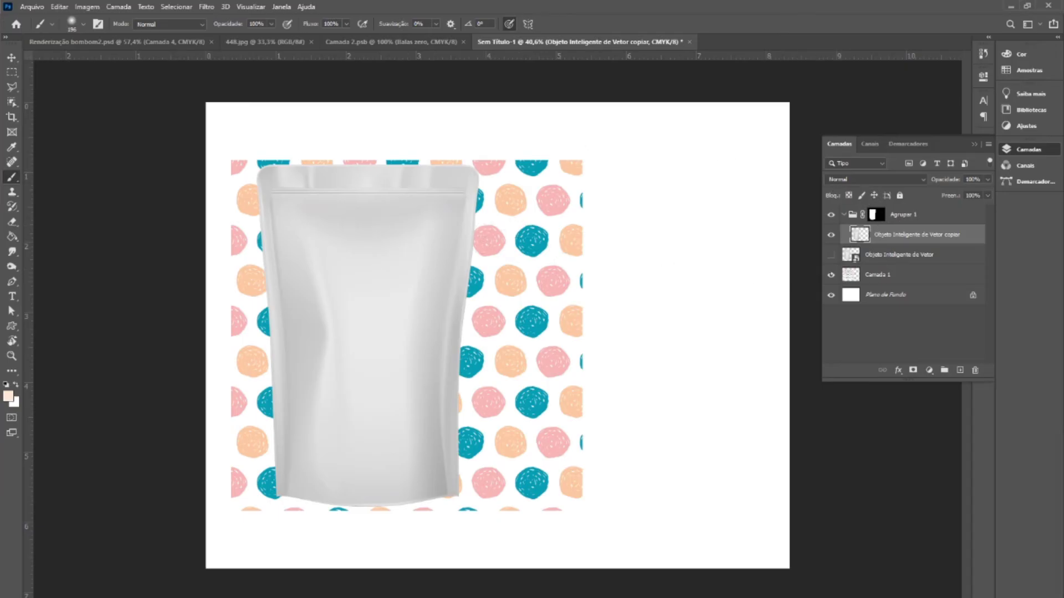
pyautogui.moveTo(883, 277); pyautogui.dragTo(892, 219)
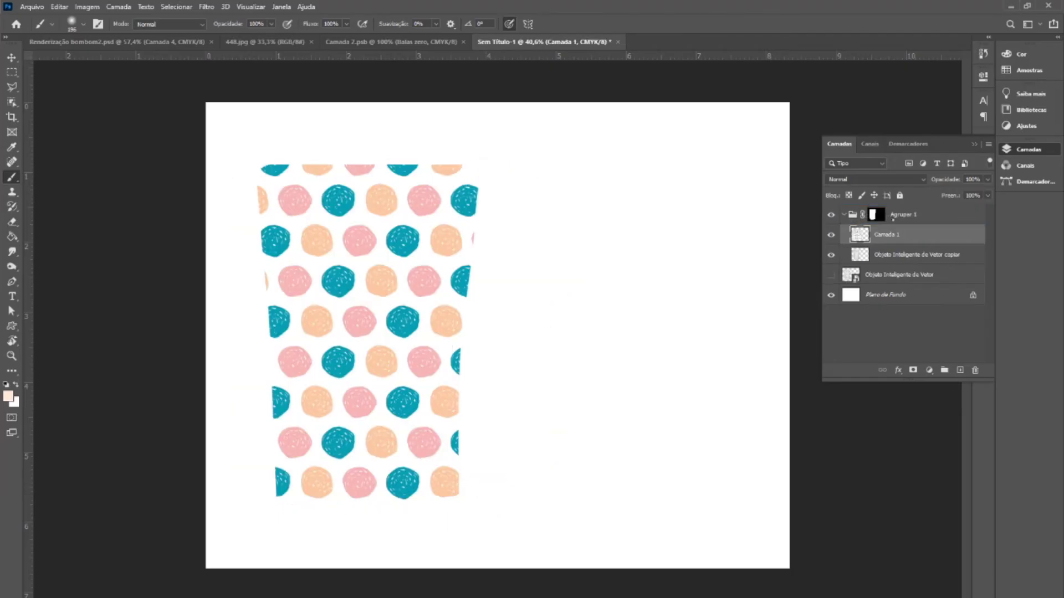
# - Set the Camada 1 dot pattern's blend mode to Superexposição Linear
pyautogui.click(921, 183)
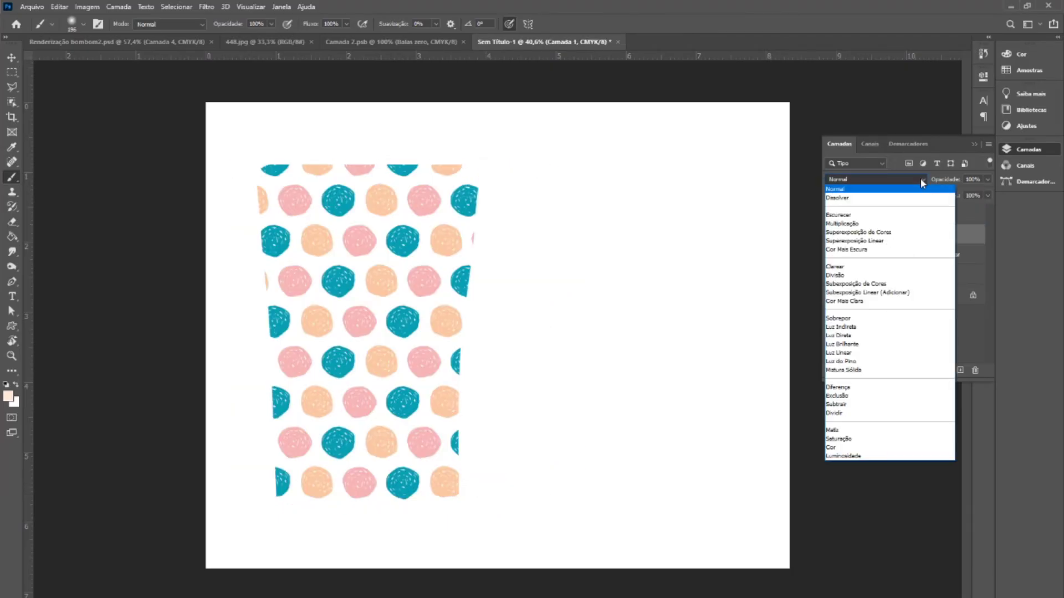
pyautogui.click(868, 241)
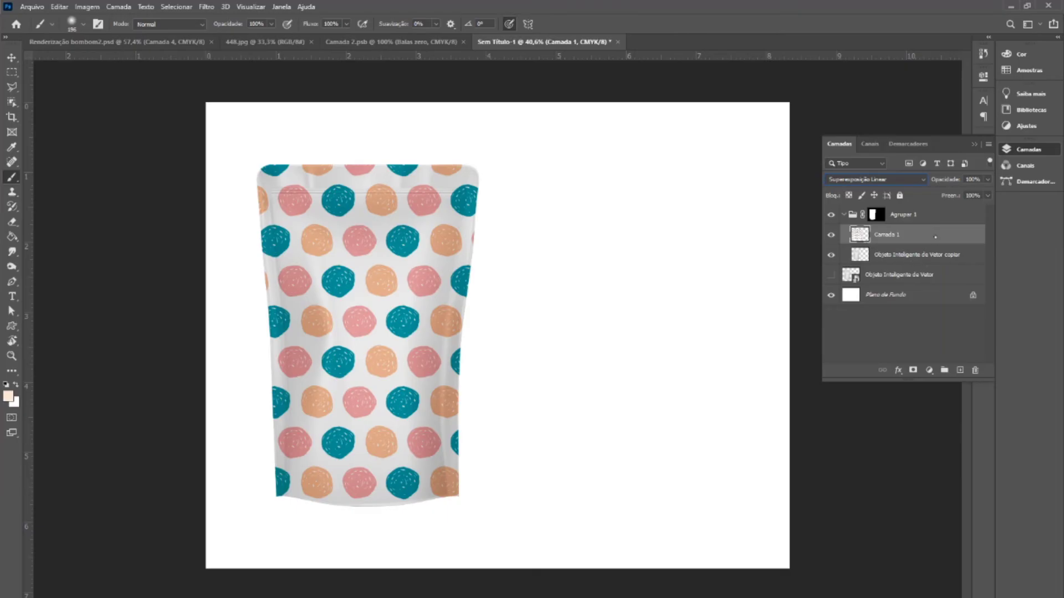
pyautogui.click(986, 180)
# - Add a pouch copy at the group's top in Superexposição Linear at 68% opacity
pyautogui.click(917, 254)
pyautogui.click(988, 144)
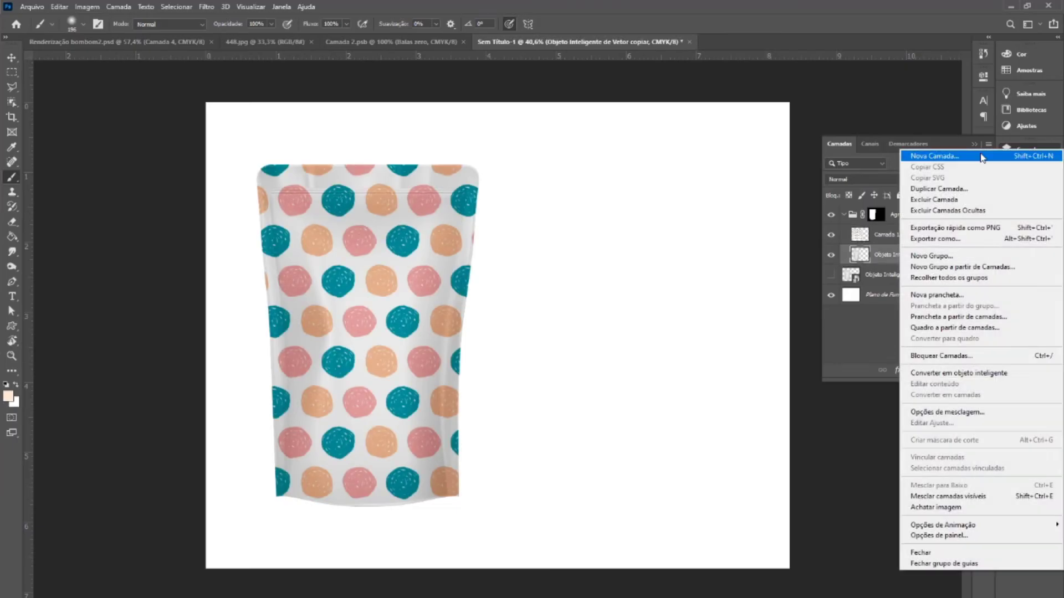
pyautogui.click(956, 189)
pyautogui.click(1004, 321)
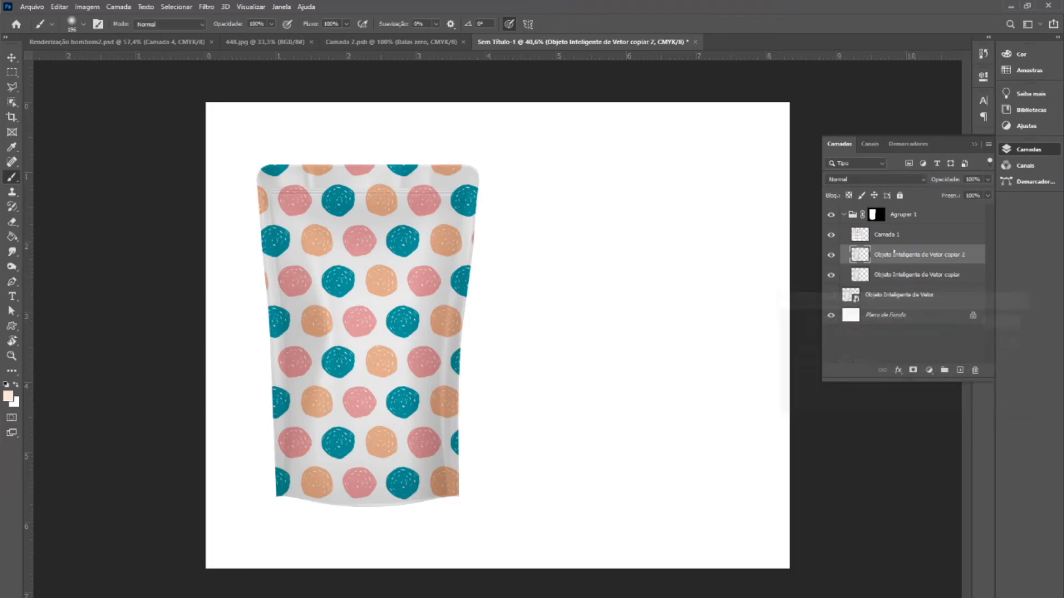
pyautogui.moveTo(915, 255); pyautogui.dragTo(892, 228)
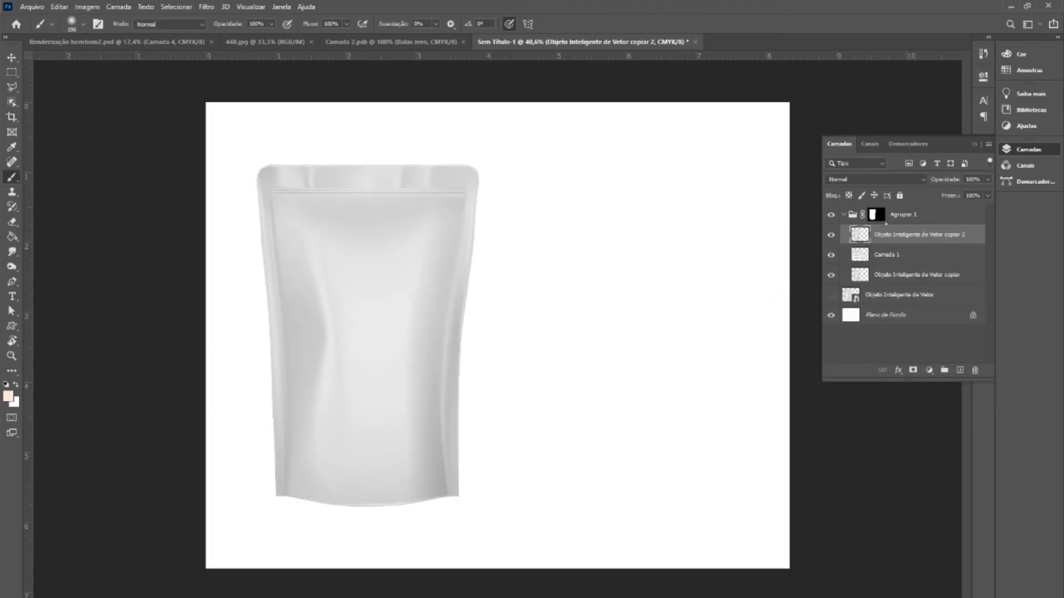
pyautogui.click(916, 179)
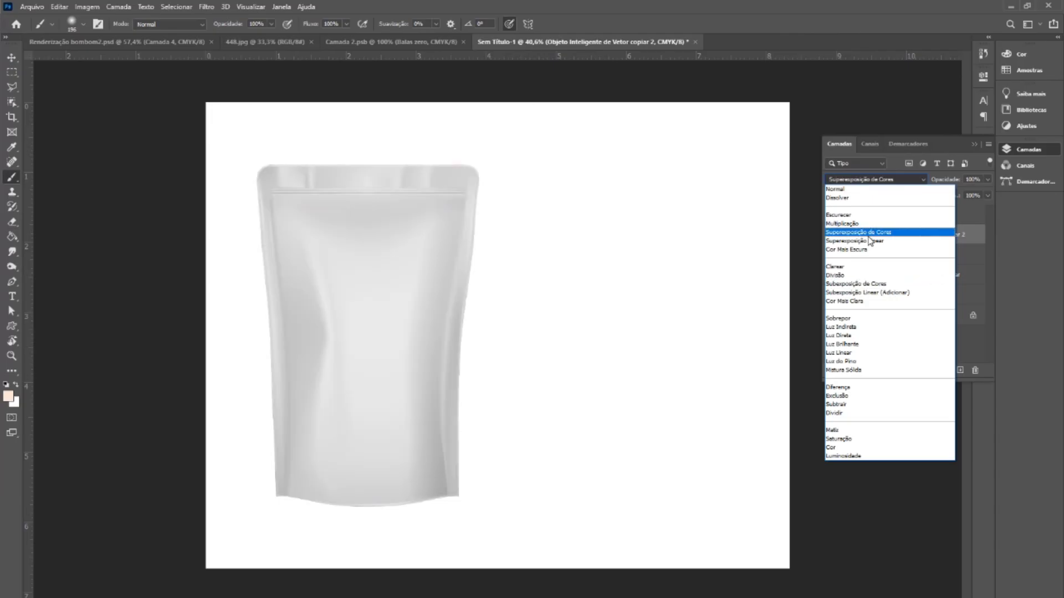
pyautogui.click(865, 241)
pyautogui.press('Down')
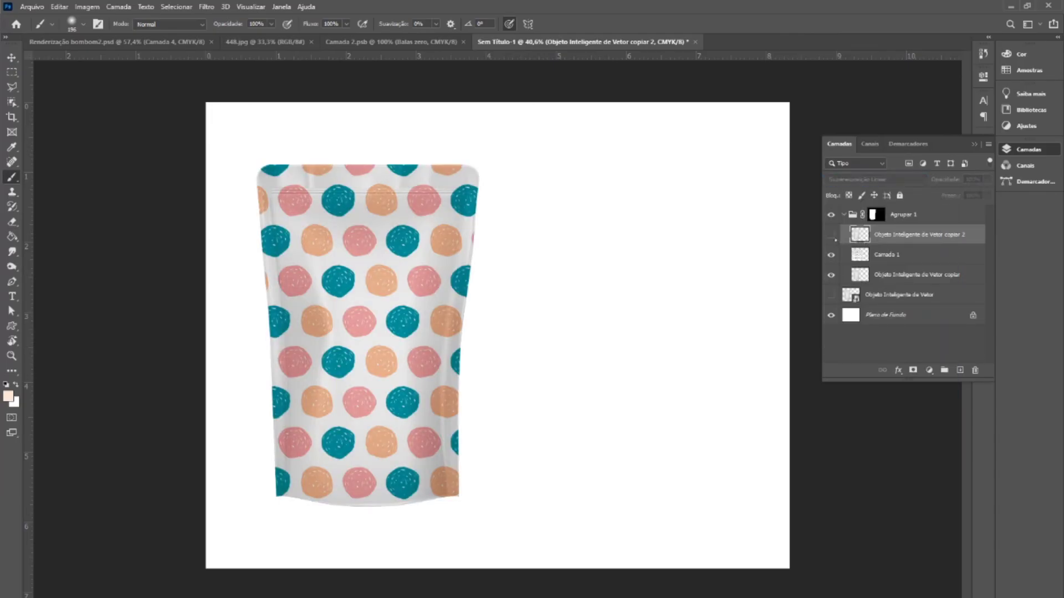
pyautogui.press('Up')
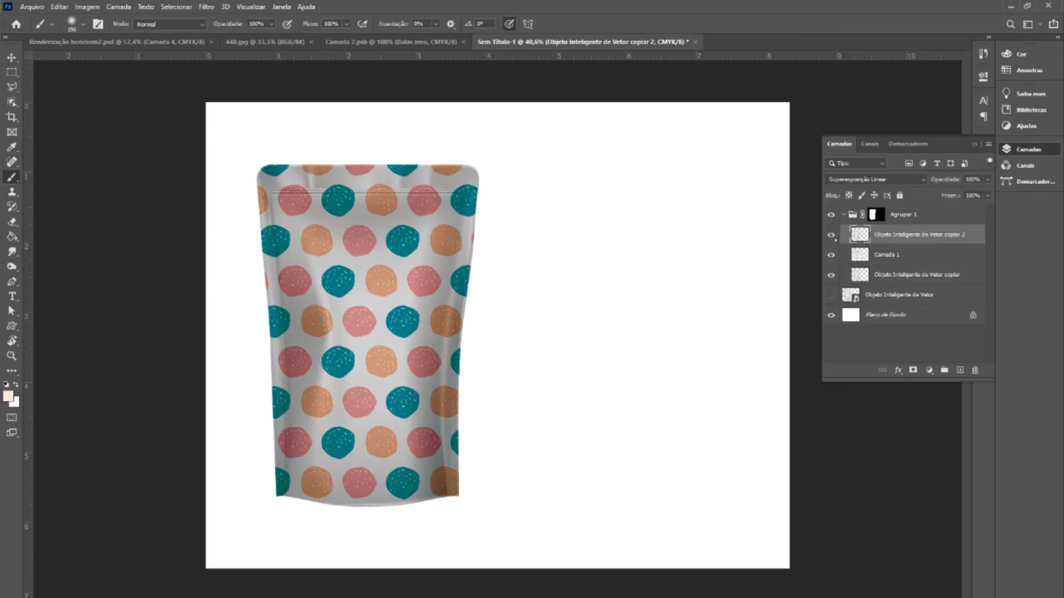
pyautogui.click(987, 179)
pyautogui.moveTo(988, 191); pyautogui.dragTo(971, 193)
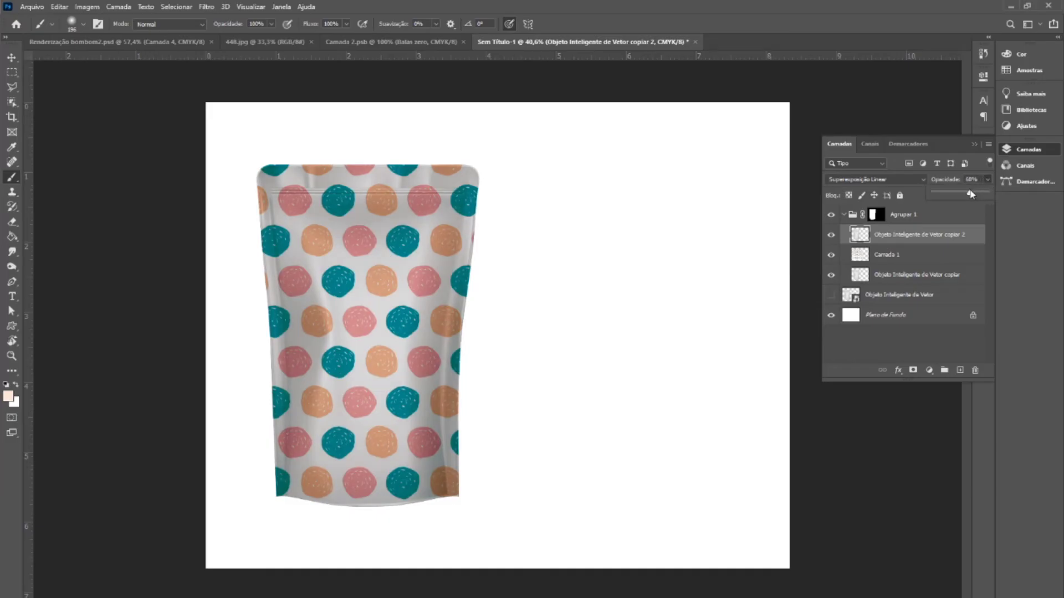
pyautogui.click(873, 215)
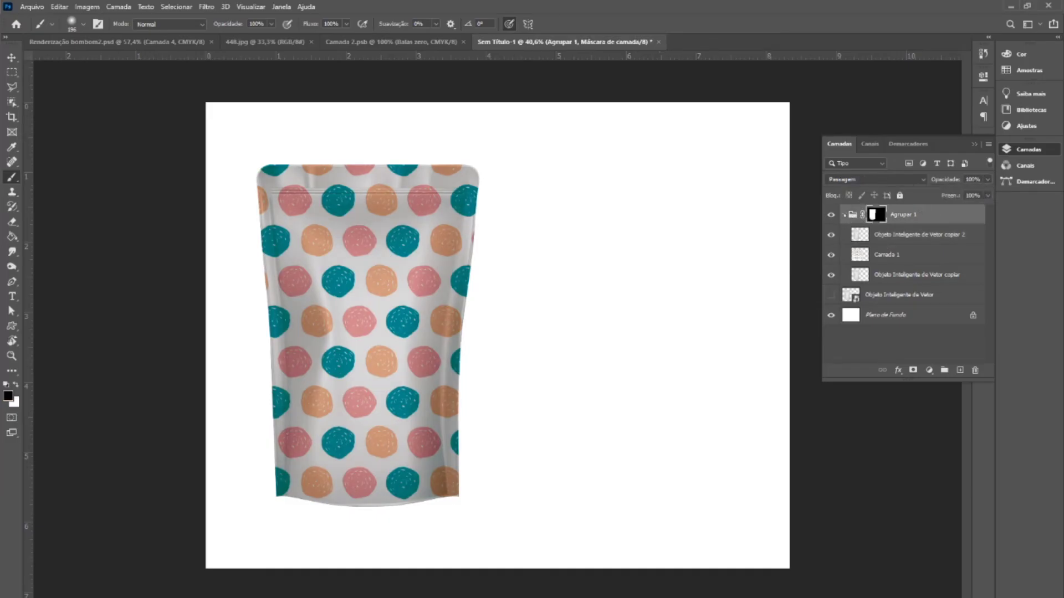
# - Rename the Agrupar 1 group to 'Pack' and collapse it
pyautogui.click(909, 216)
pyautogui.doubleClick(909, 216)
pyautogui.write('Pack')
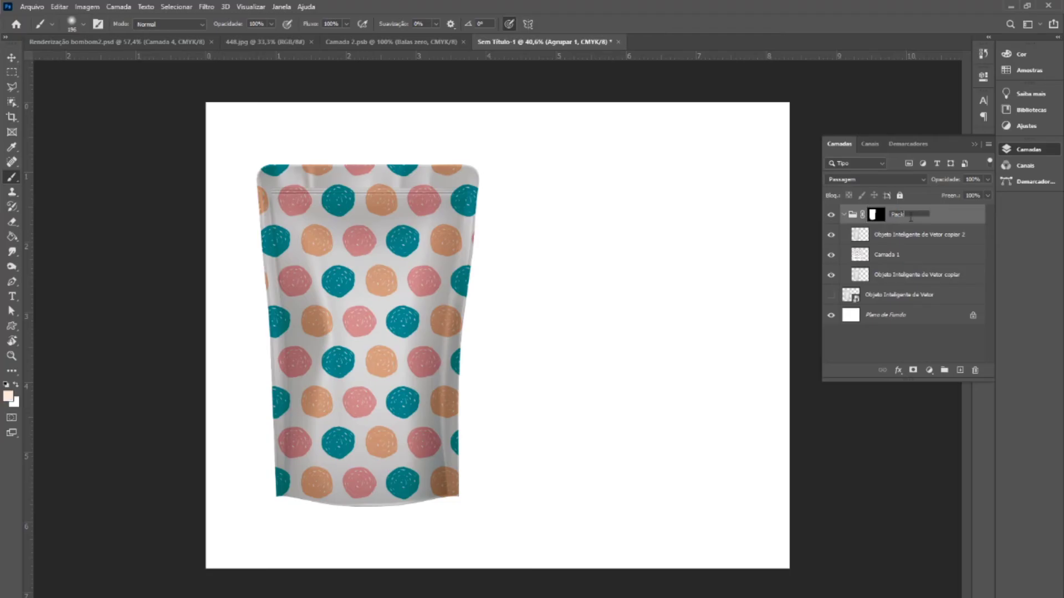
pyautogui.press('Return')
pyautogui.click(844, 215)
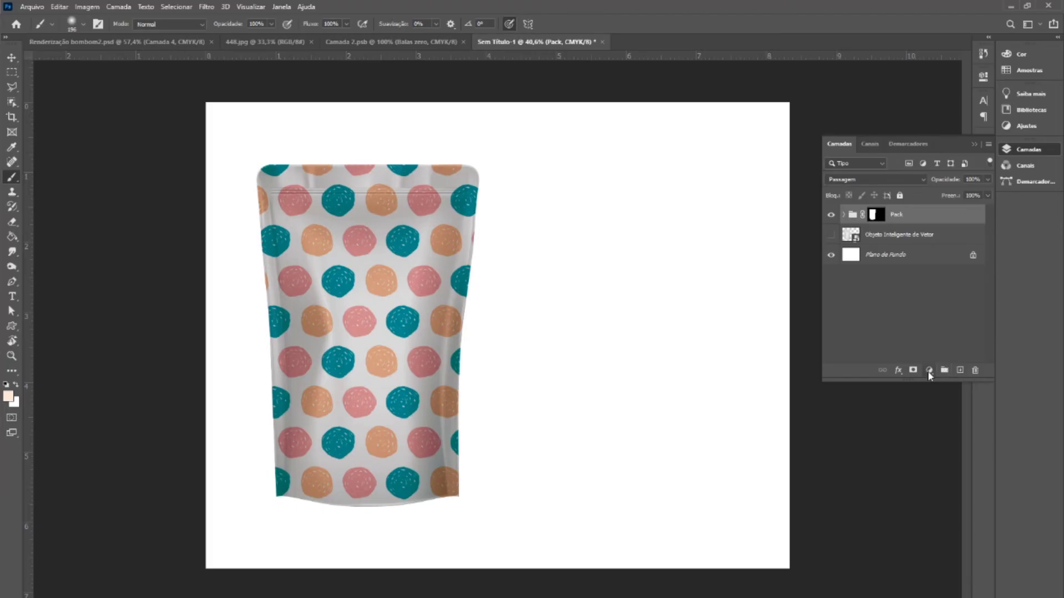
# - Add a Brilho/Contraste adjustment layer with brightness raised to 56
pyautogui.click(929, 370)
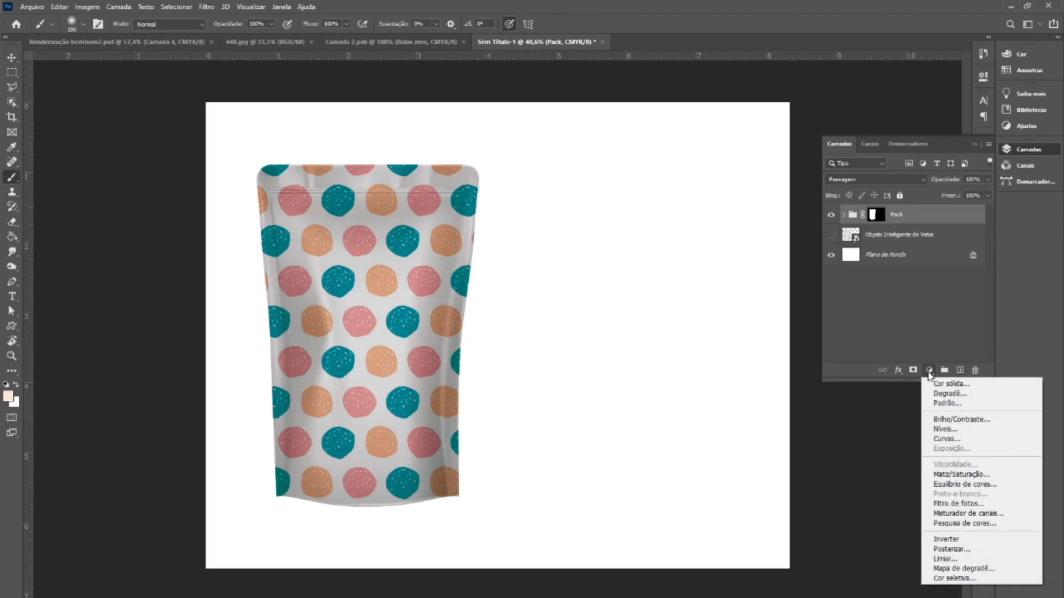
pyautogui.click(965, 420)
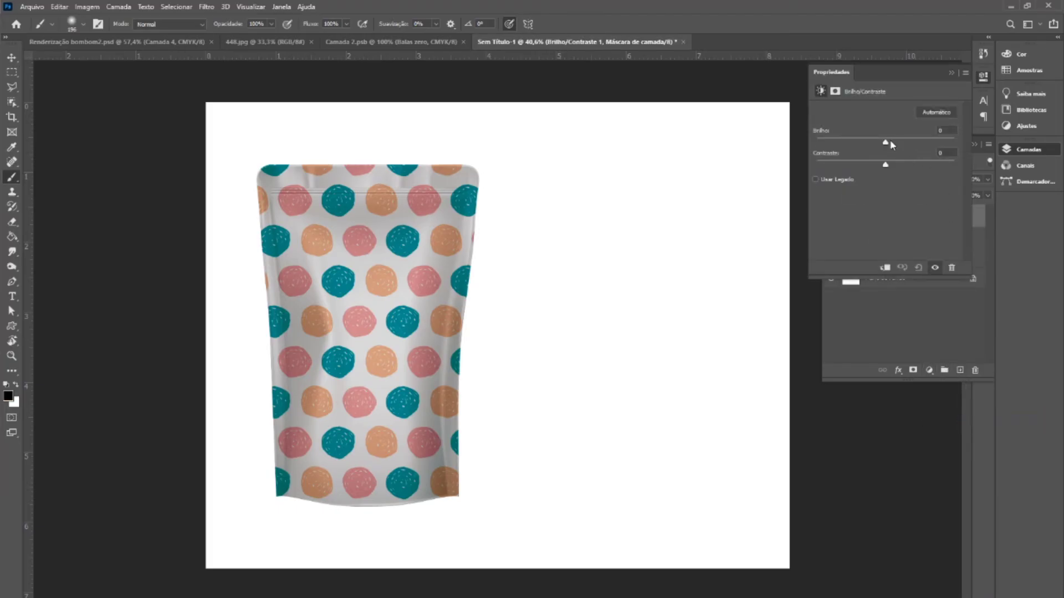
pyautogui.moveTo(889, 142); pyautogui.dragTo(911, 142)
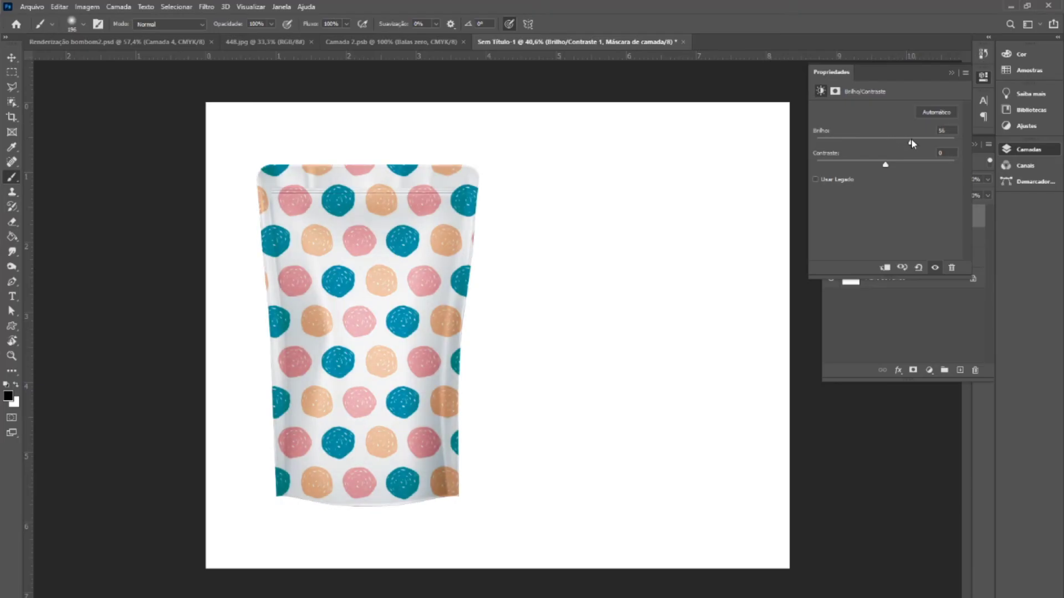
pyautogui.click(951, 73)
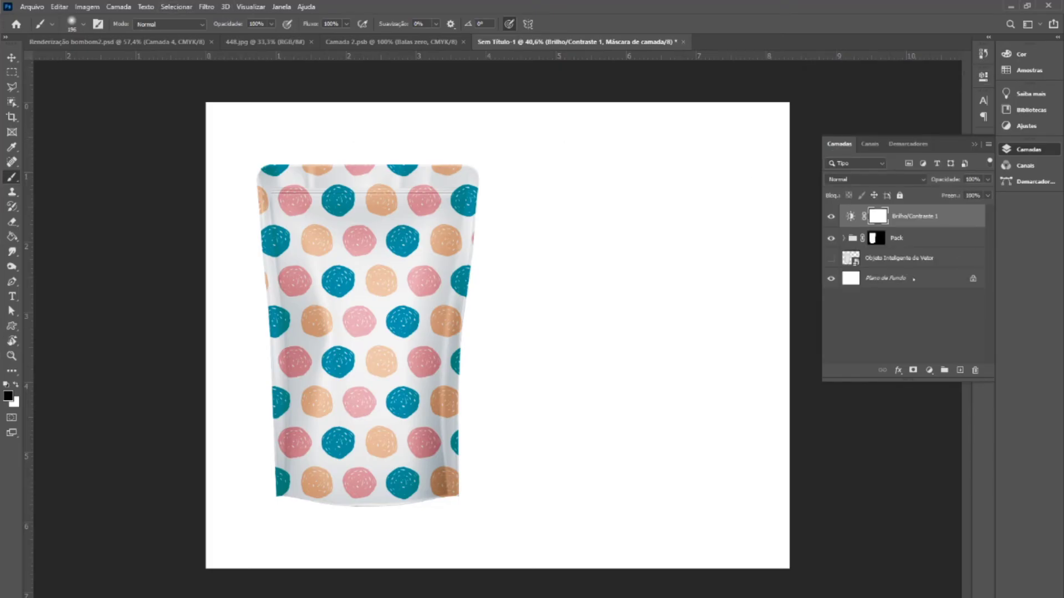
# - Add a new layer above the background and marquee-select the lower floor area
pyautogui.click(891, 259)
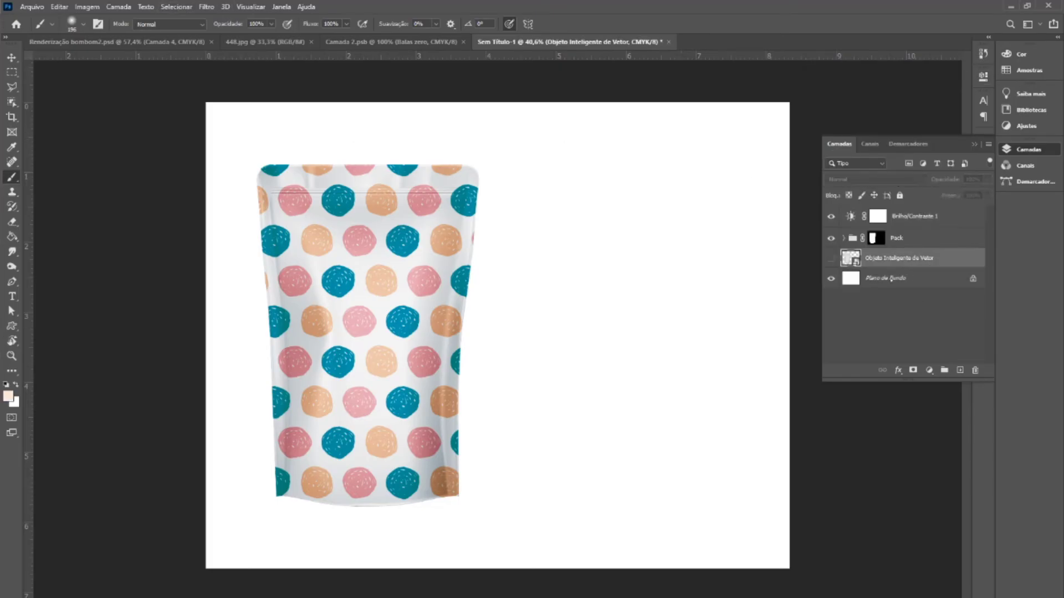
pyautogui.click(890, 278)
pyautogui.click(960, 369)
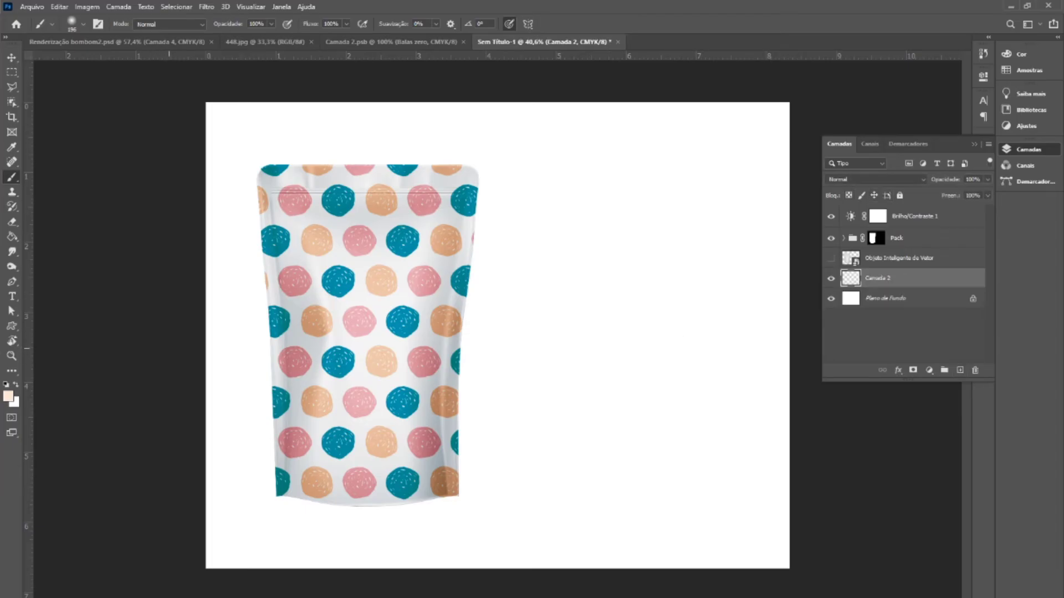
pyautogui.press('m')
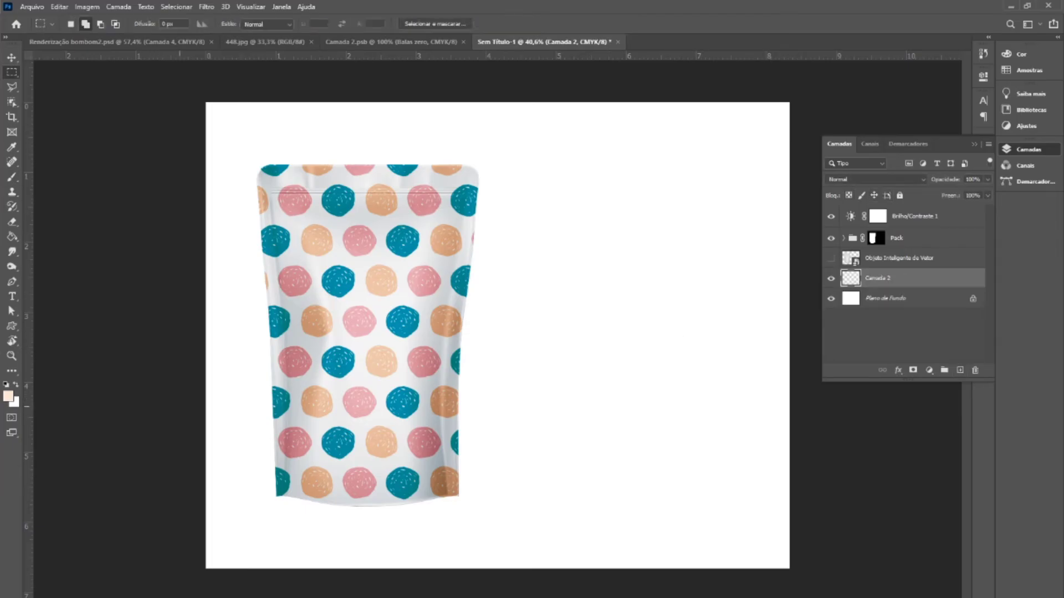
pyautogui.moveTo(195, 408); pyautogui.dragTo(789, 568)
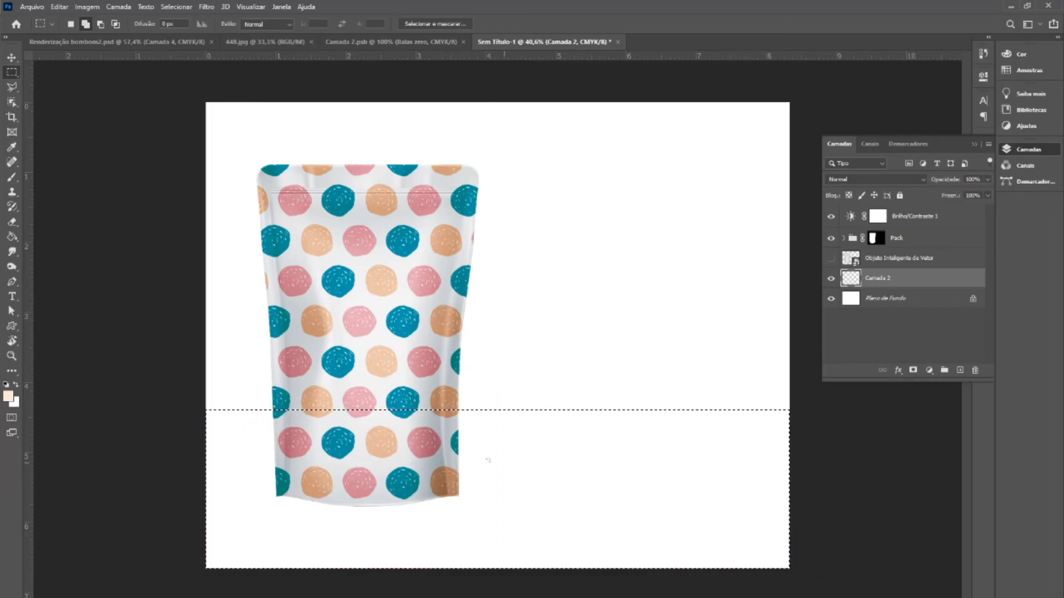
# - Fill the floor selection with the pouch's pink dot colour, then open Renderização bombom2.psd
pyautogui.press('g')
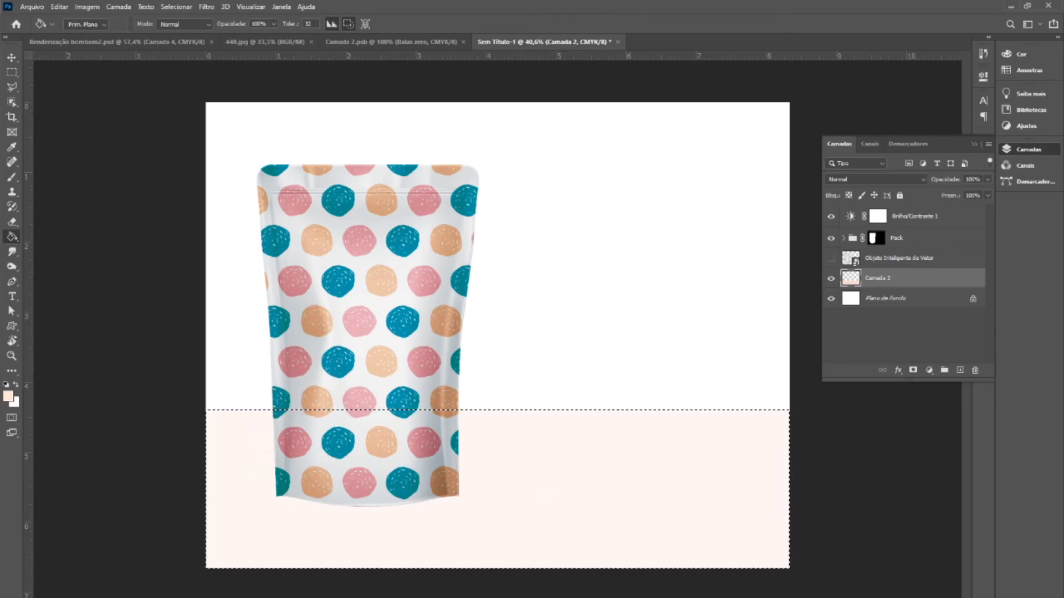
pyautogui.click(14, 73)
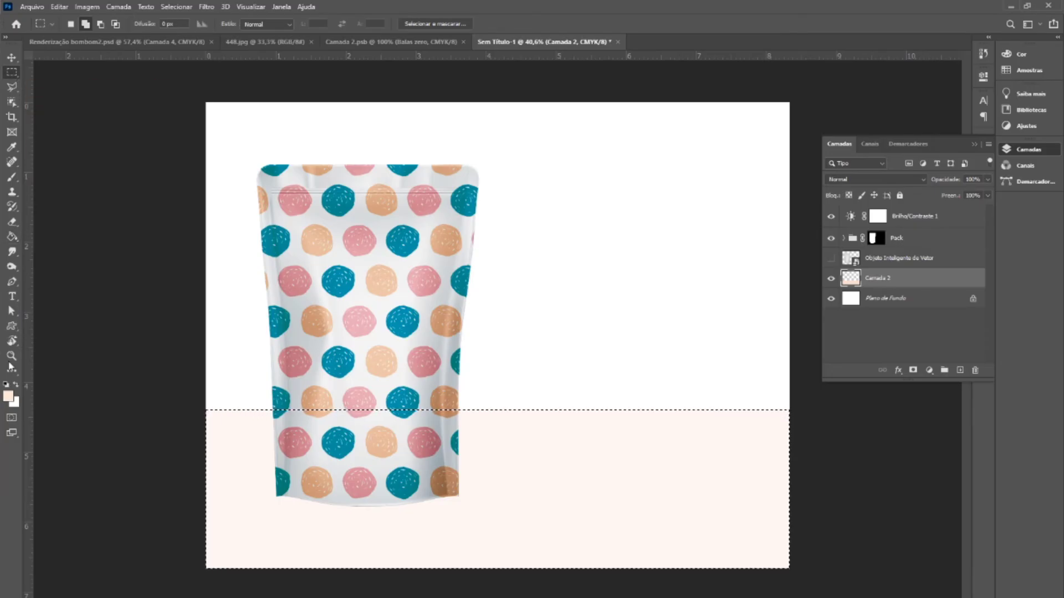
pyautogui.press('i')
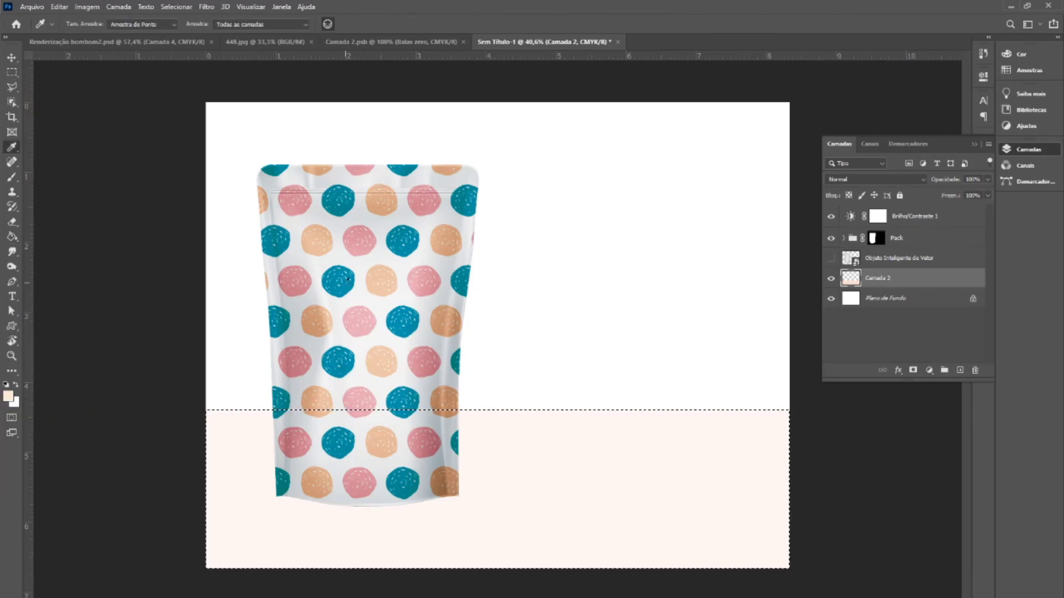
pyautogui.click(302, 288)
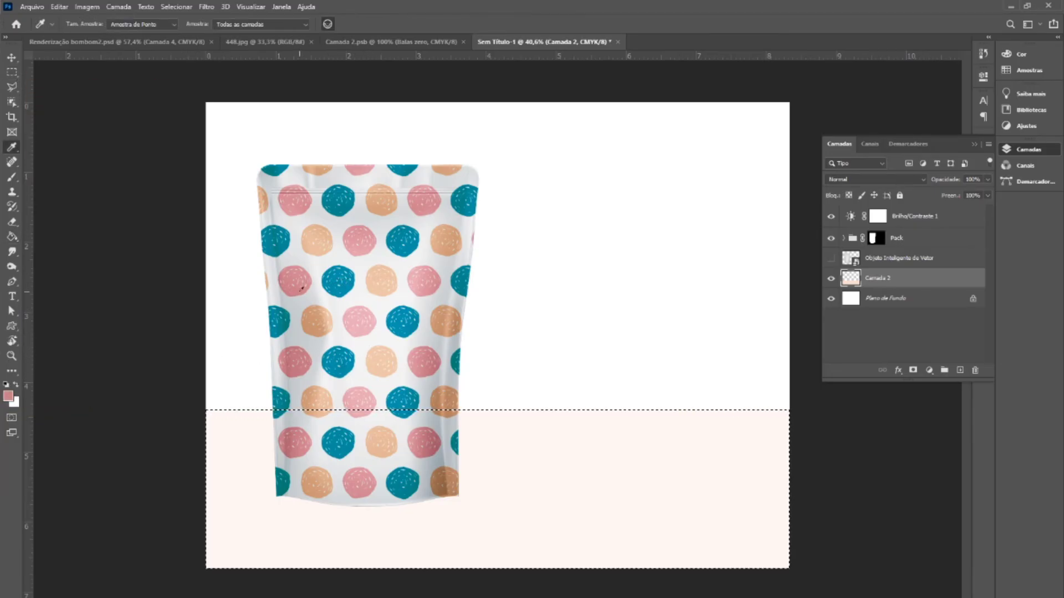
pyautogui.press('g')
pyautogui.click(499, 482)
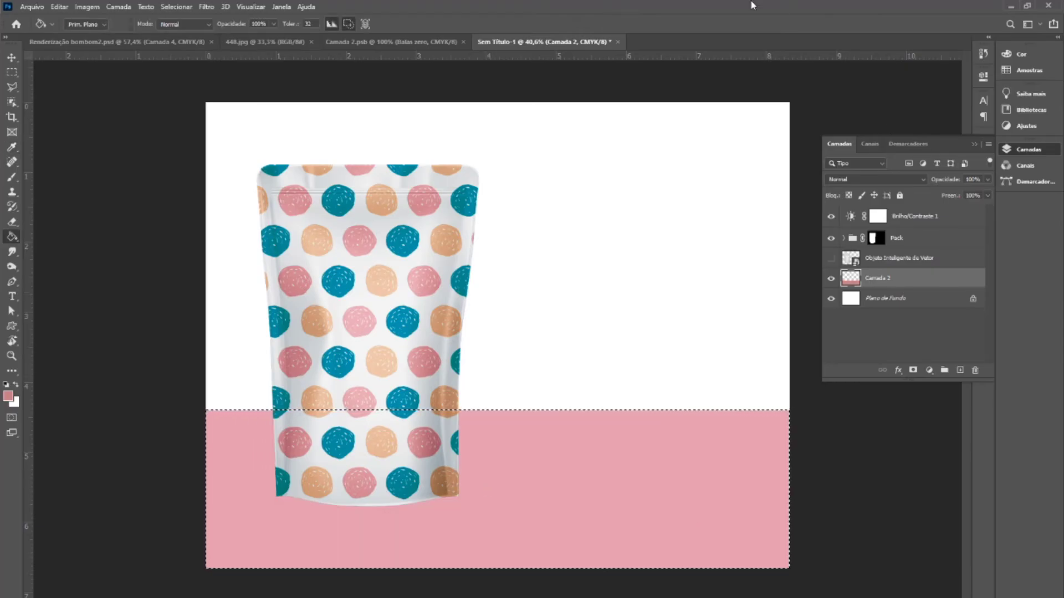
pyautogui.click(134, 45)
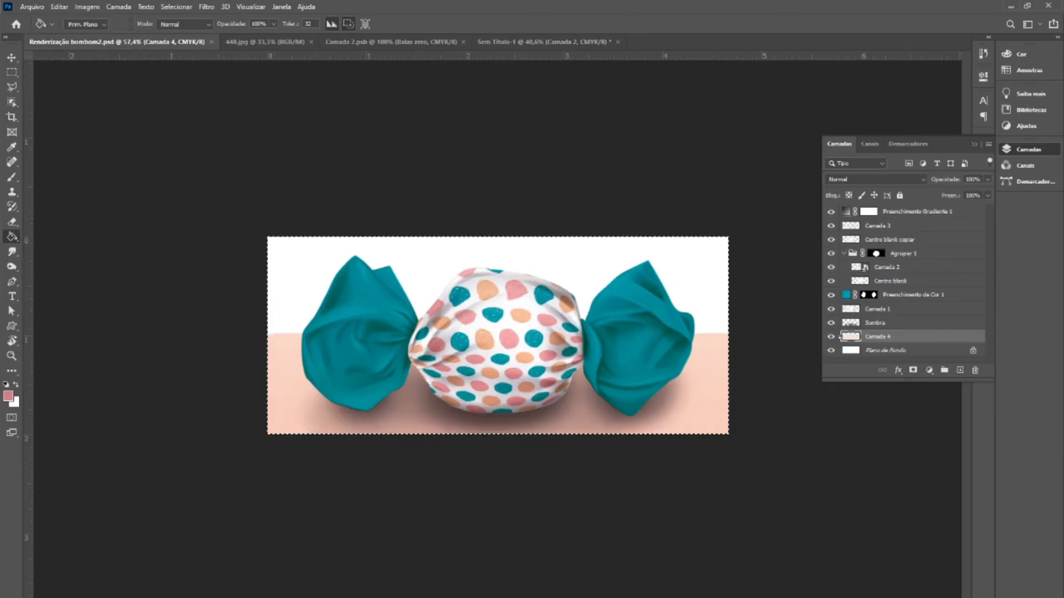
# - Hide Camada 4, Plano de Fundo and Preenchimento Gradiente 1 in the candy render, then return to Sem Título-1
pyautogui.click(830, 336)
pyautogui.click(835, 352)
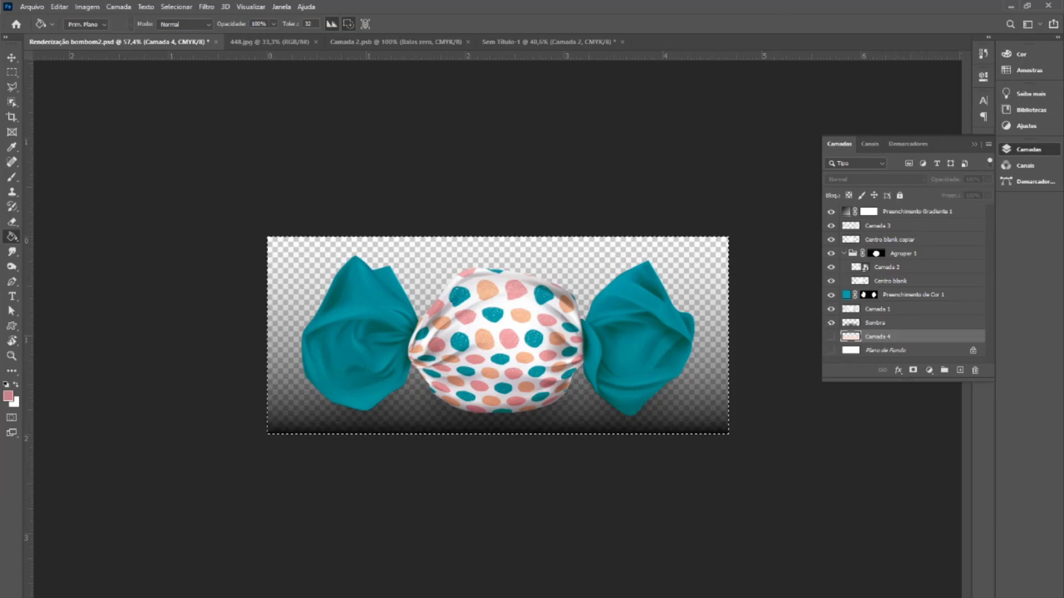
pyautogui.click(831, 323)
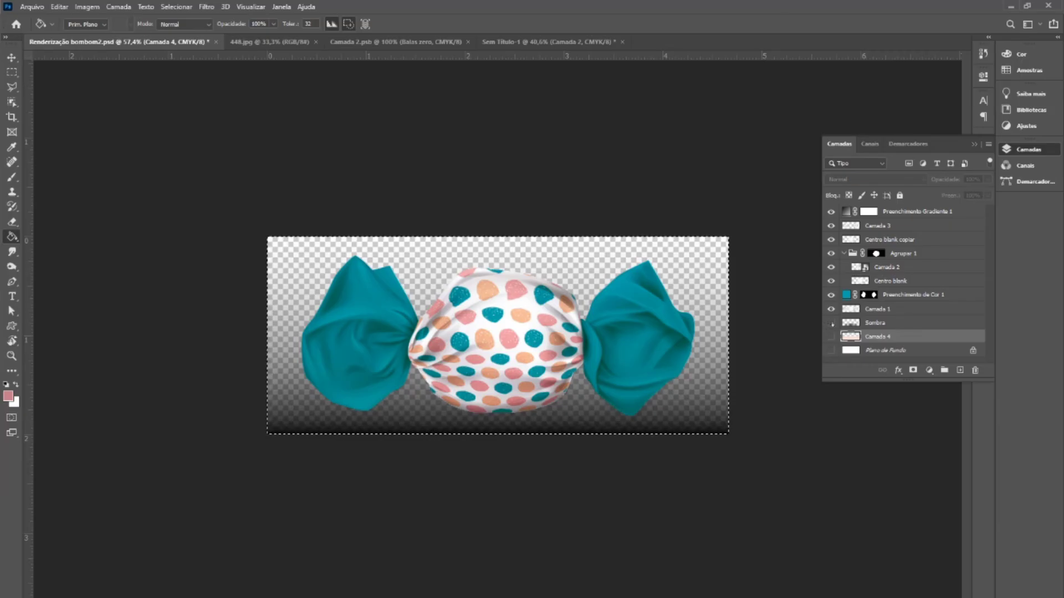
pyautogui.click(831, 322)
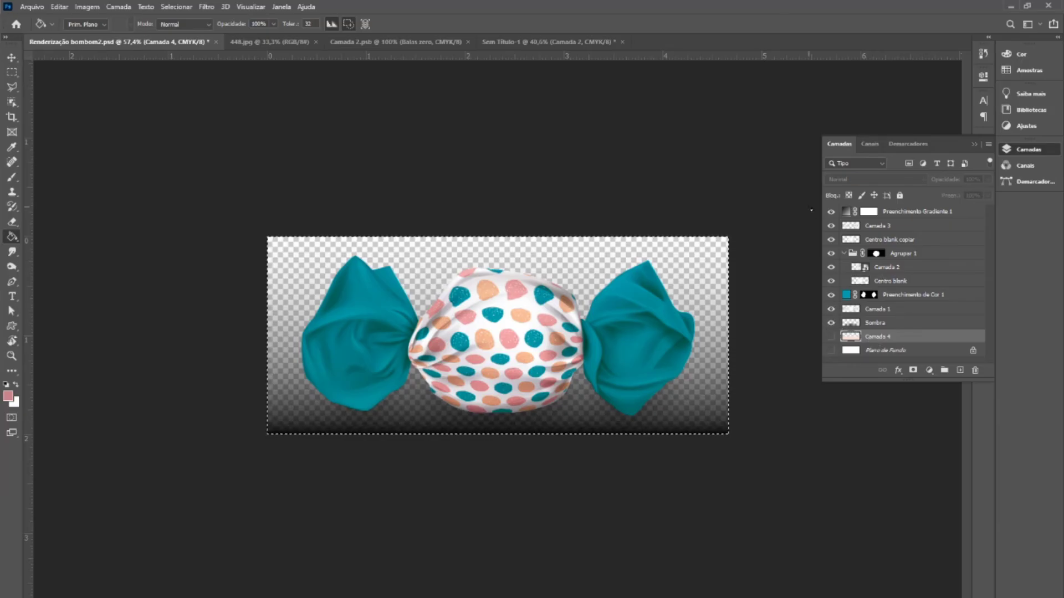
pyautogui.click(830, 212)
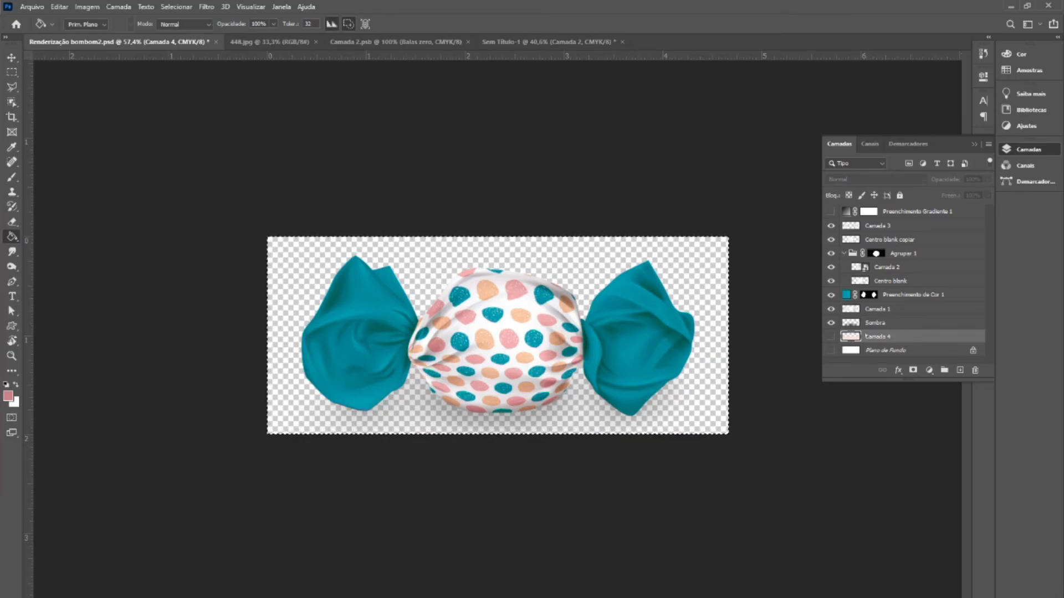
pyautogui.click(831, 351)
pyautogui.click(485, 42)
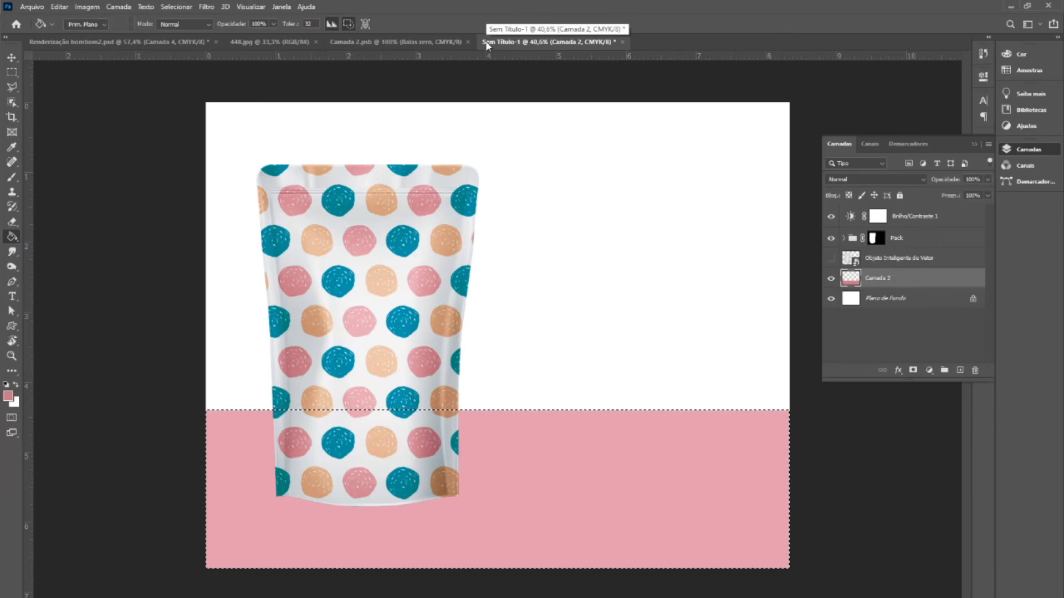
# - Paste a trial candy onto the pink floor, position it, then delete its layer
pyautogui.hotkey('ctrl', 'v')
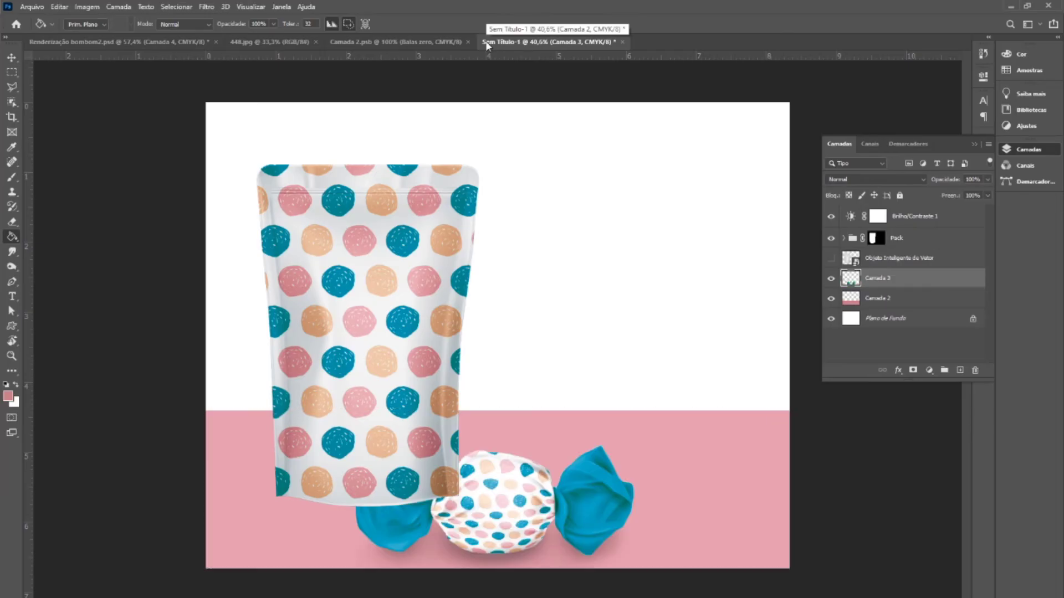
pyautogui.press('v')
pyautogui.moveTo(510, 490); pyautogui.dragTo(650, 390)
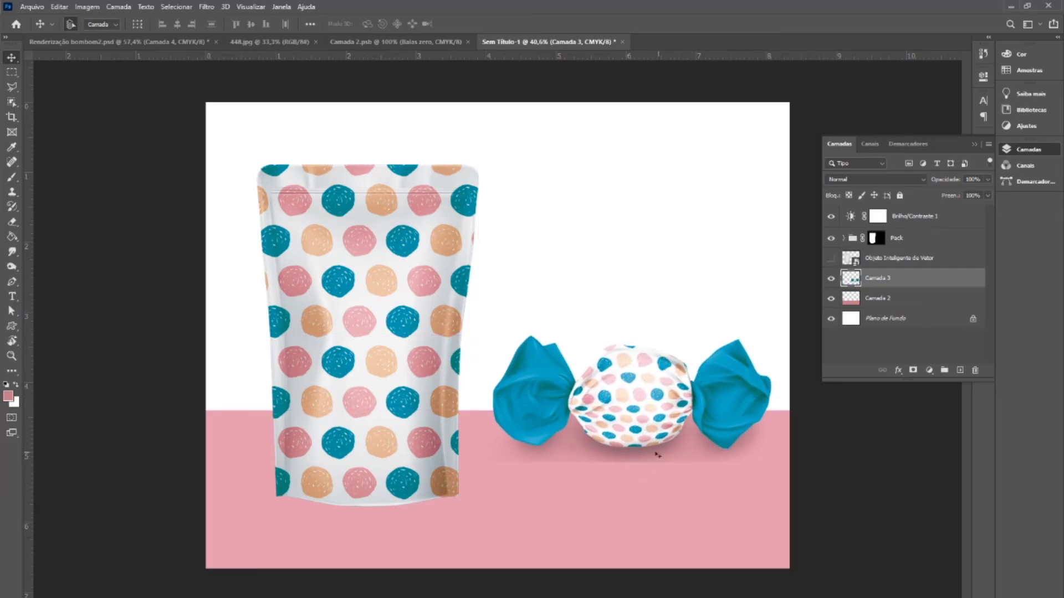
pyautogui.moveTo(627, 453); pyautogui.dragTo(625, 526)
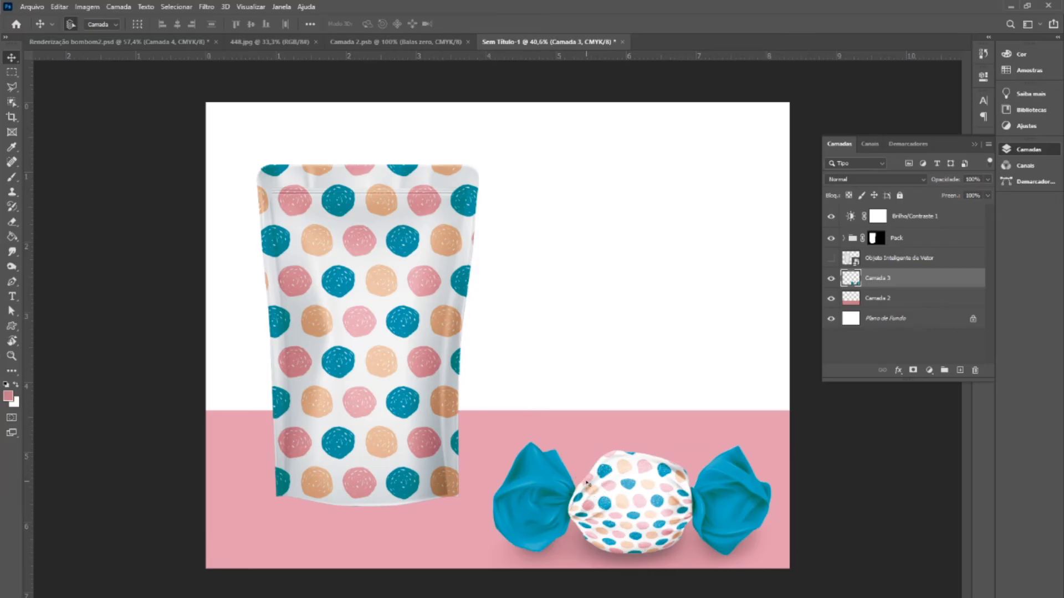
pyautogui.press('Delete')
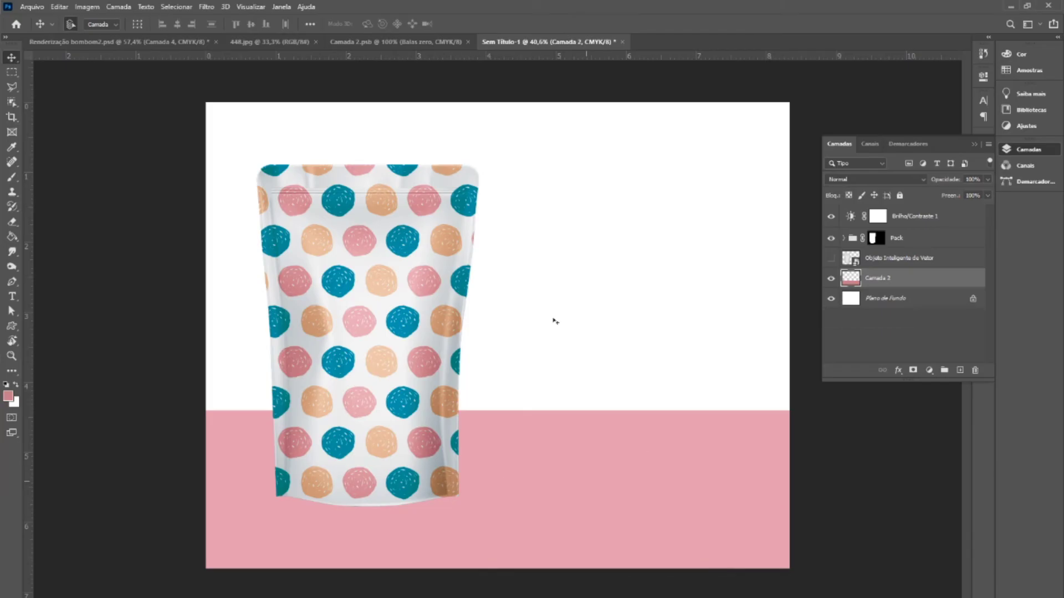
# - Hide the Sombra shadow layer in the candy render and return to Sem Título-1
pyautogui.click(173, 43)
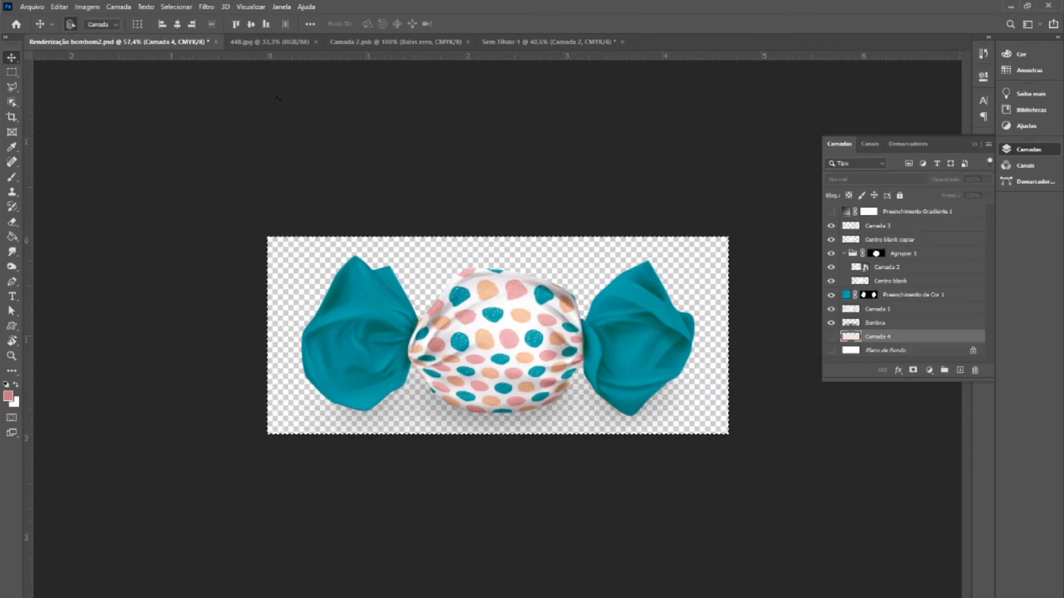
pyautogui.click(831, 322)
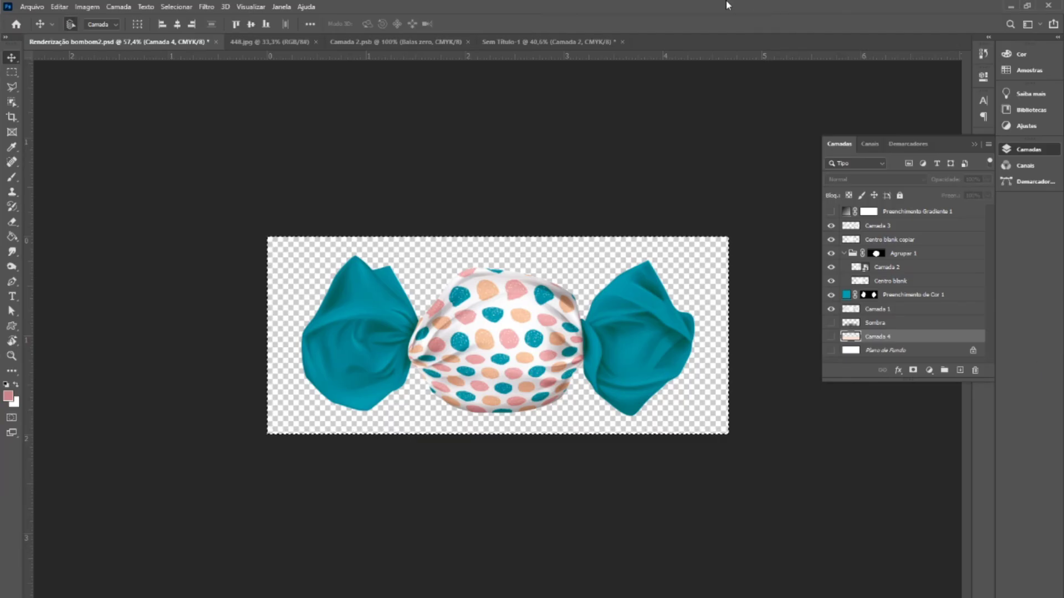
pyautogui.click(557, 42)
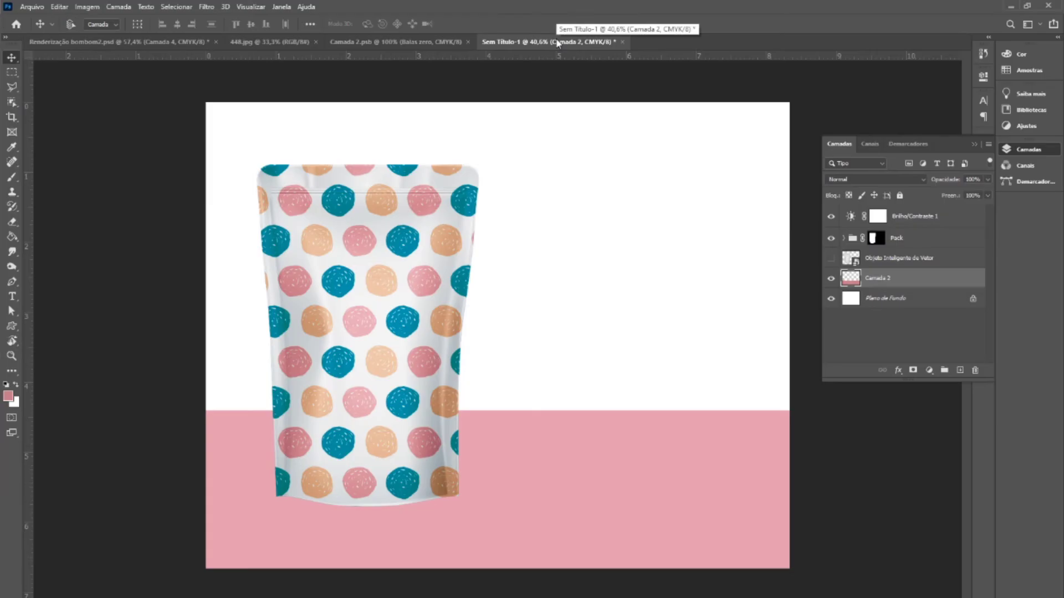
# - Paste the candy beside the pouch, tilt it about -5.93° and scale it to 65.57%
pyautogui.hotkey('ctrl', 'v')
pyautogui.moveTo(512, 339); pyautogui.dragTo(651, 394)
pyautogui.hotkey('ctrl', 't')
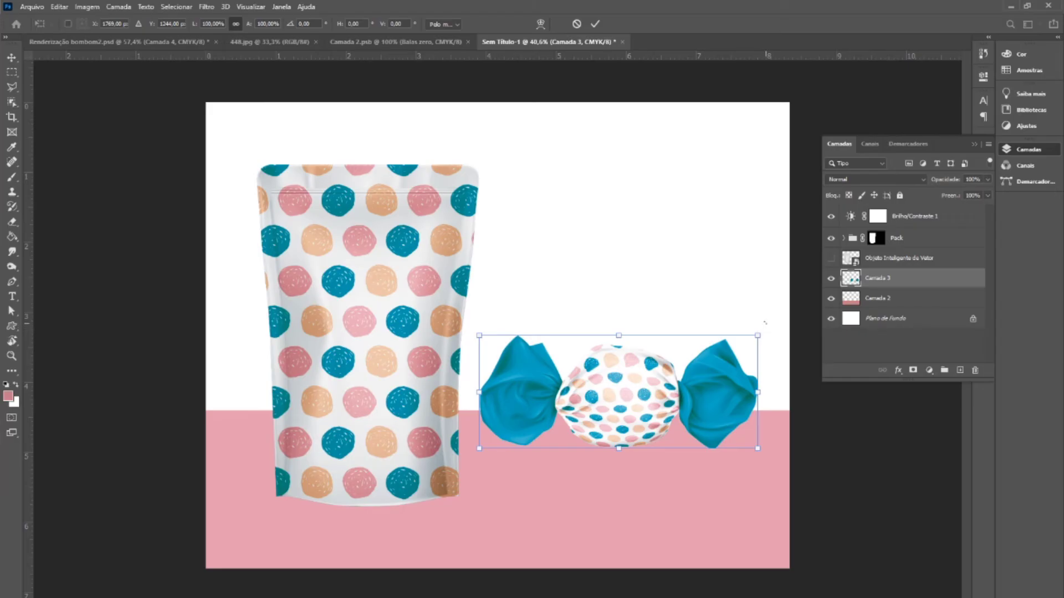
pyautogui.moveTo(783, 304); pyautogui.dragTo(662, 365)
pyautogui.moveTo(587, 415); pyautogui.dragTo(599, 456)
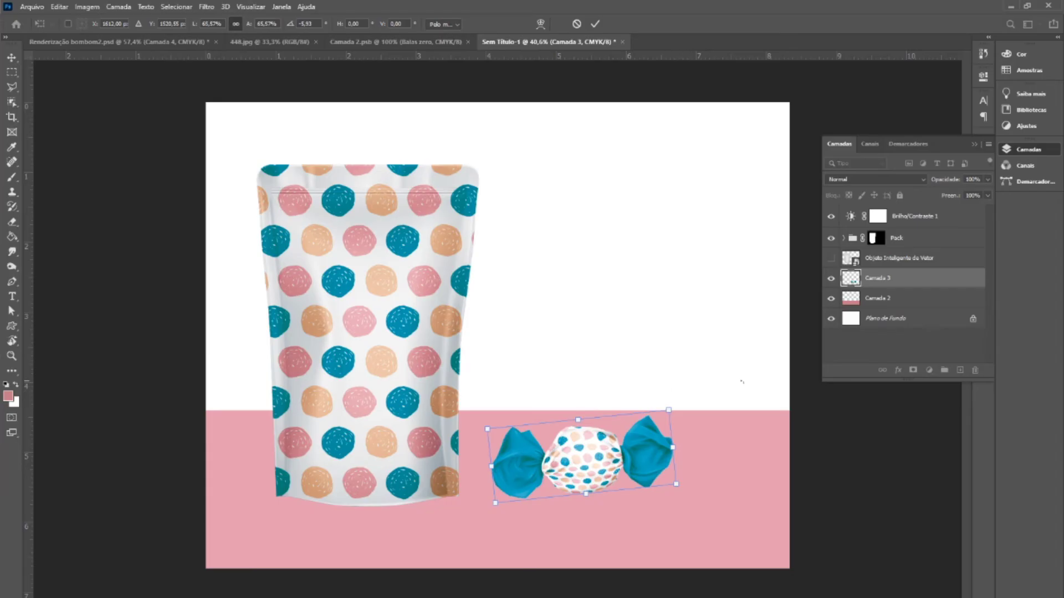
pyautogui.press('Return')
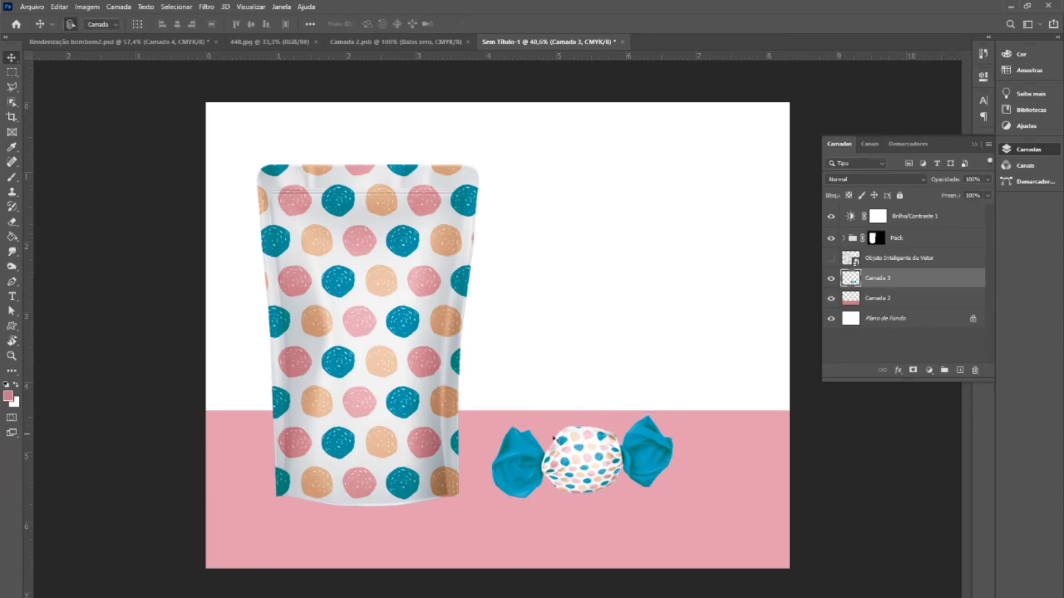
# - Paste a second candy onto the floor, tilted about 4° and scaled to roughly 103%
pyautogui.hotkey('ctrl', 'v')
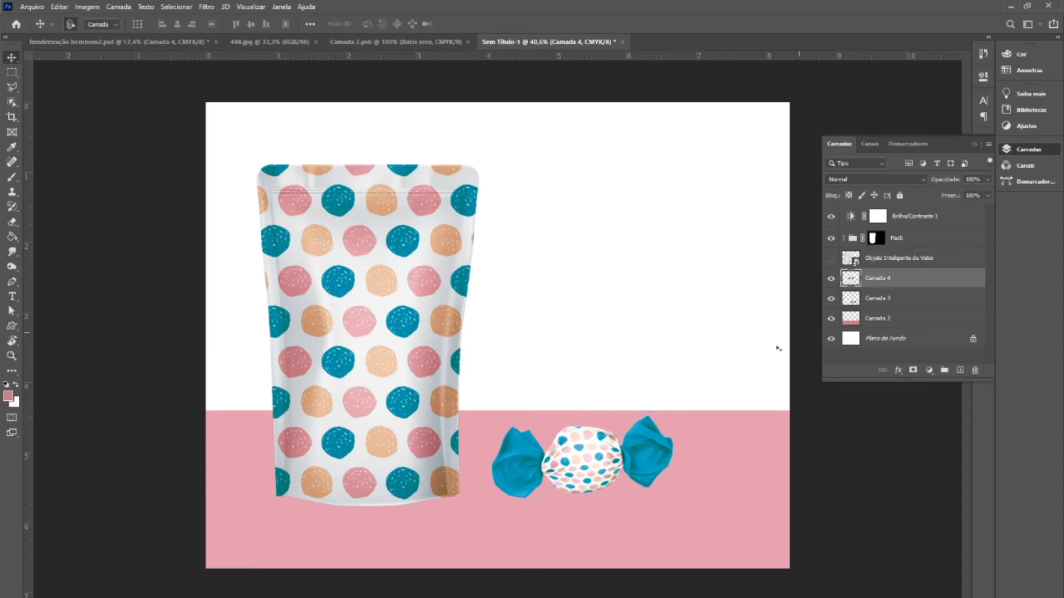
pyautogui.moveTo(576, 326); pyautogui.dragTo(729, 389)
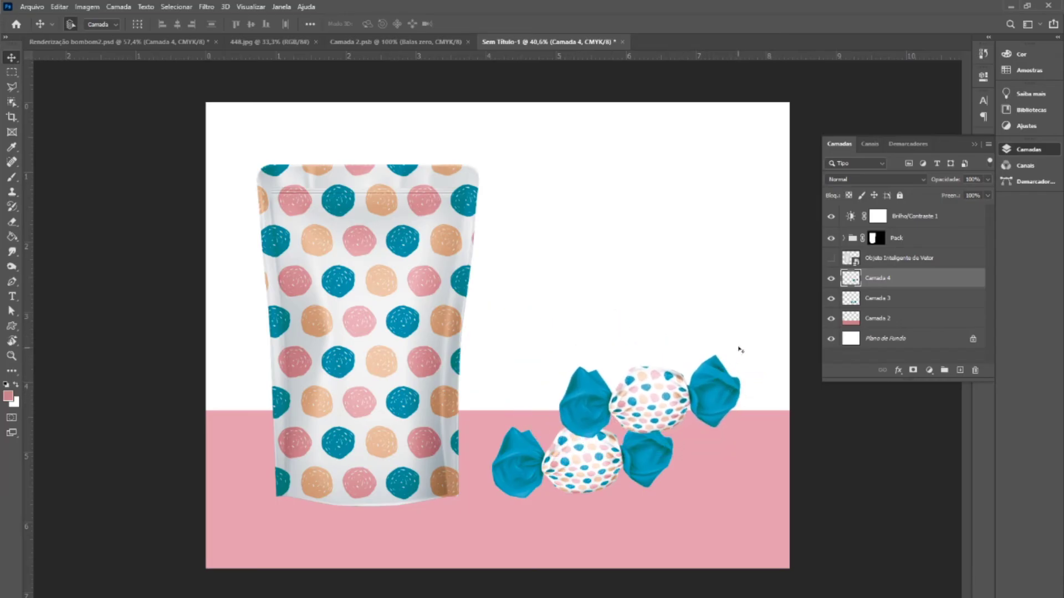
pyautogui.press('t')
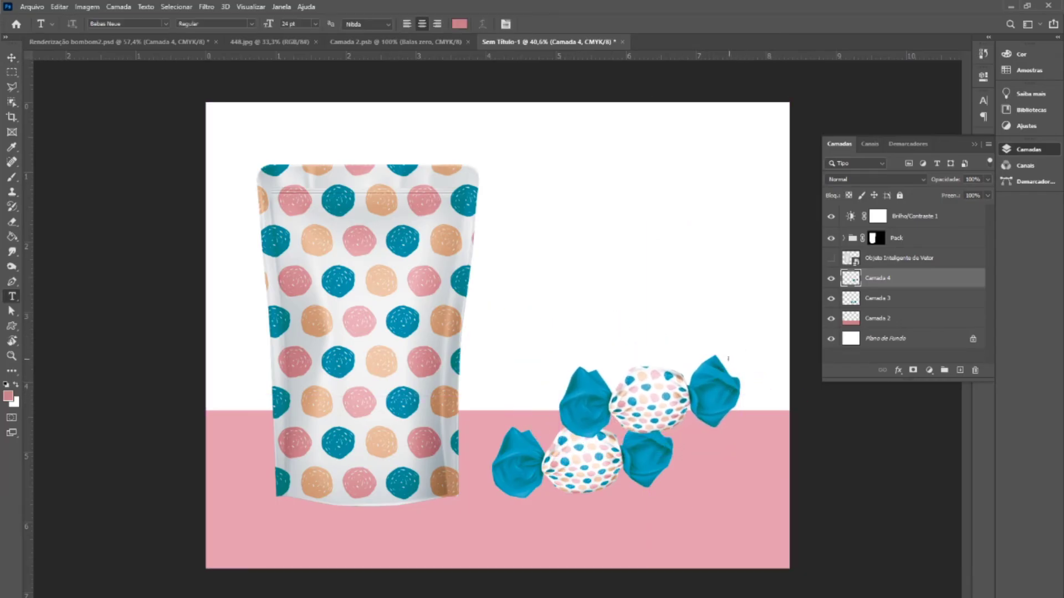
pyautogui.hotkey('ctrl', 't')
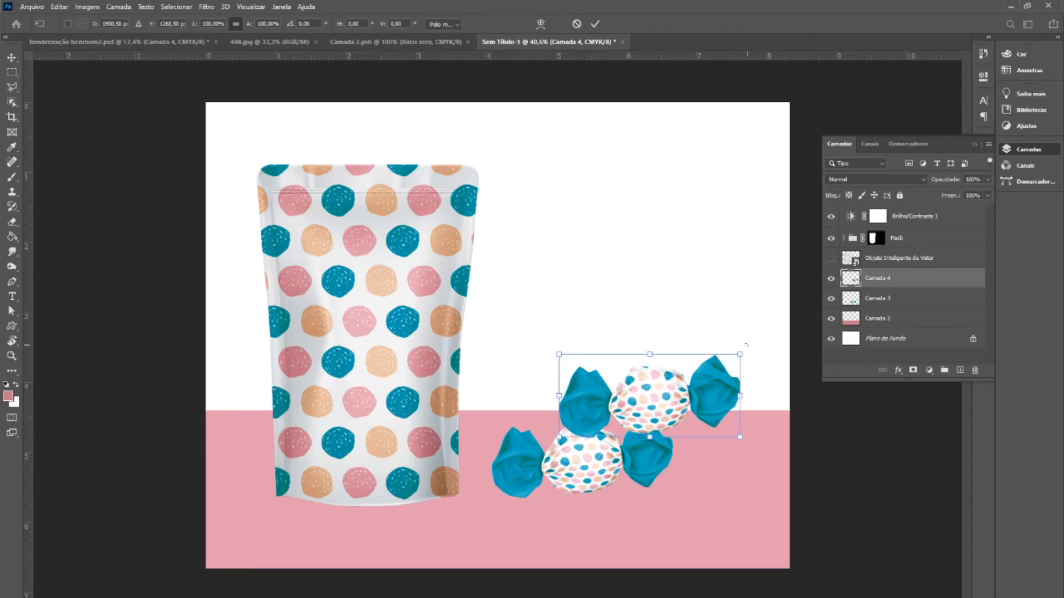
pyautogui.moveTo(746, 345); pyautogui.dragTo(750, 352)
pyautogui.moveTo(662, 384); pyautogui.dragTo(687, 486)
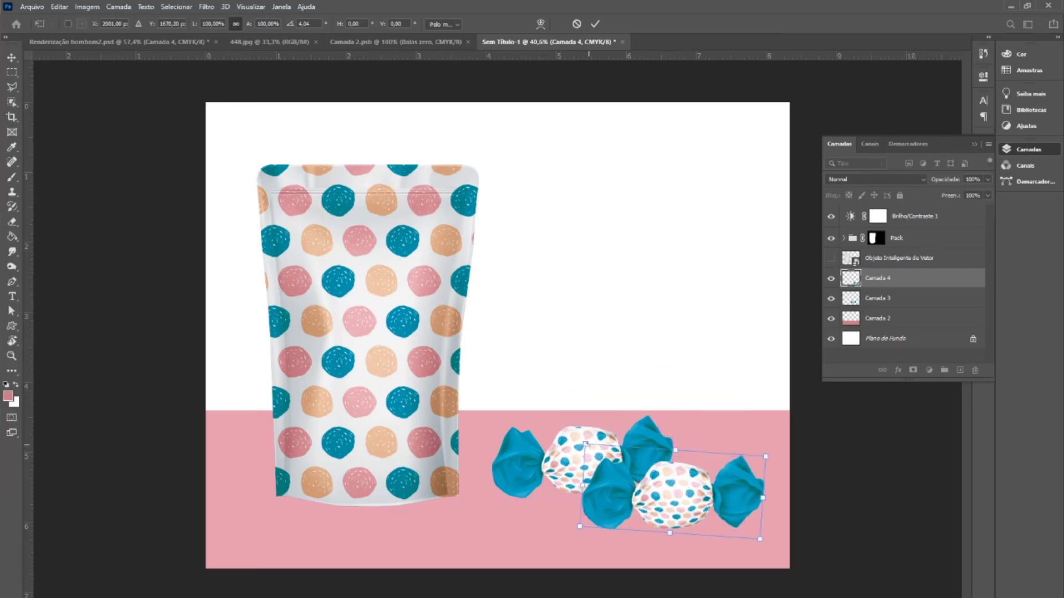
pyautogui.moveTo(585, 445); pyautogui.dragTo(580, 442)
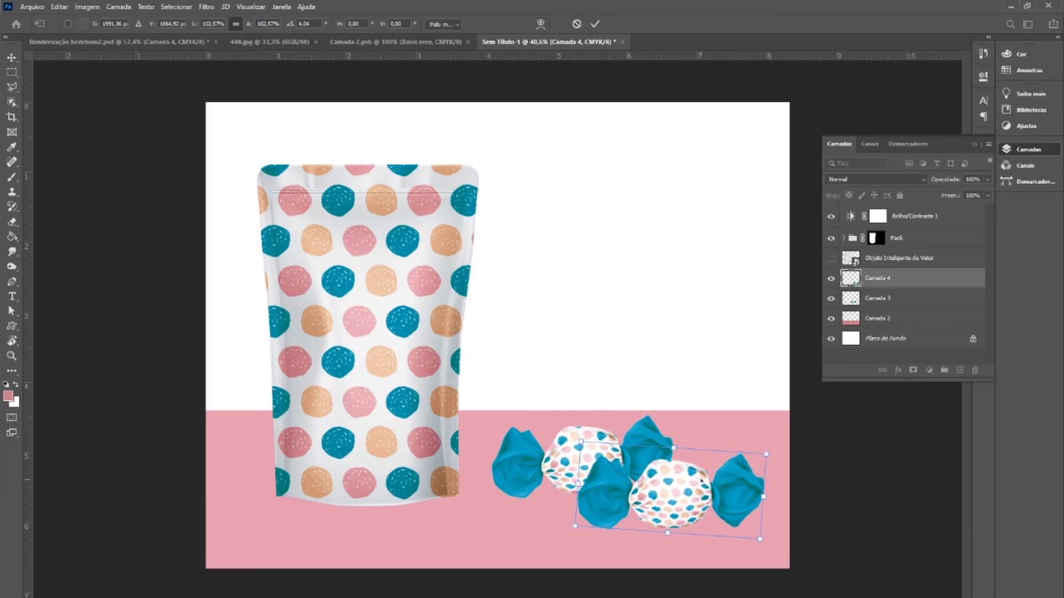
pyautogui.moveTo(701, 479); pyautogui.dragTo(703, 487)
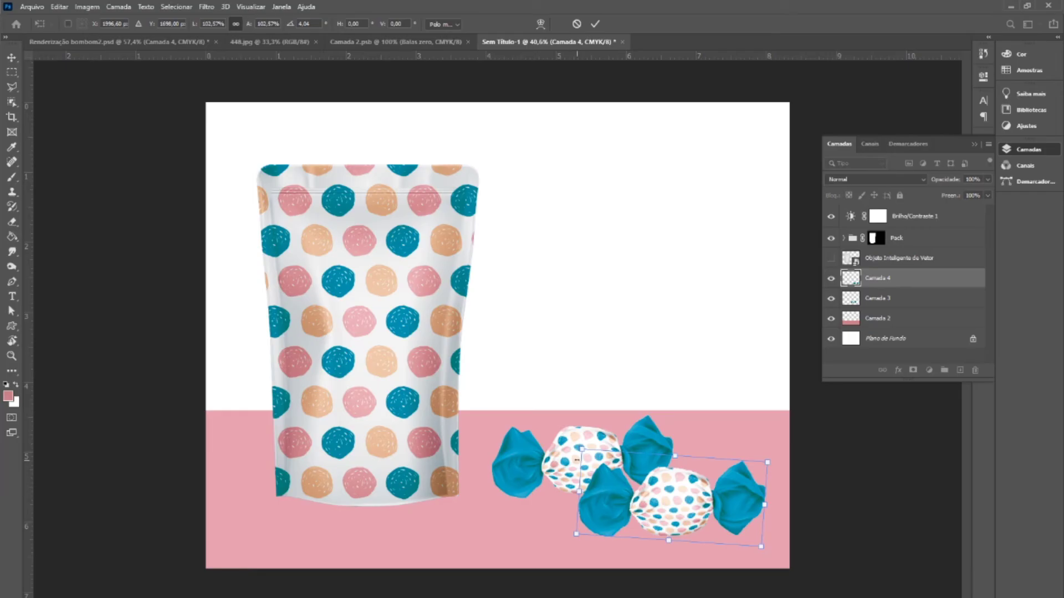
pyautogui.press('Return')
pyautogui.press('t')
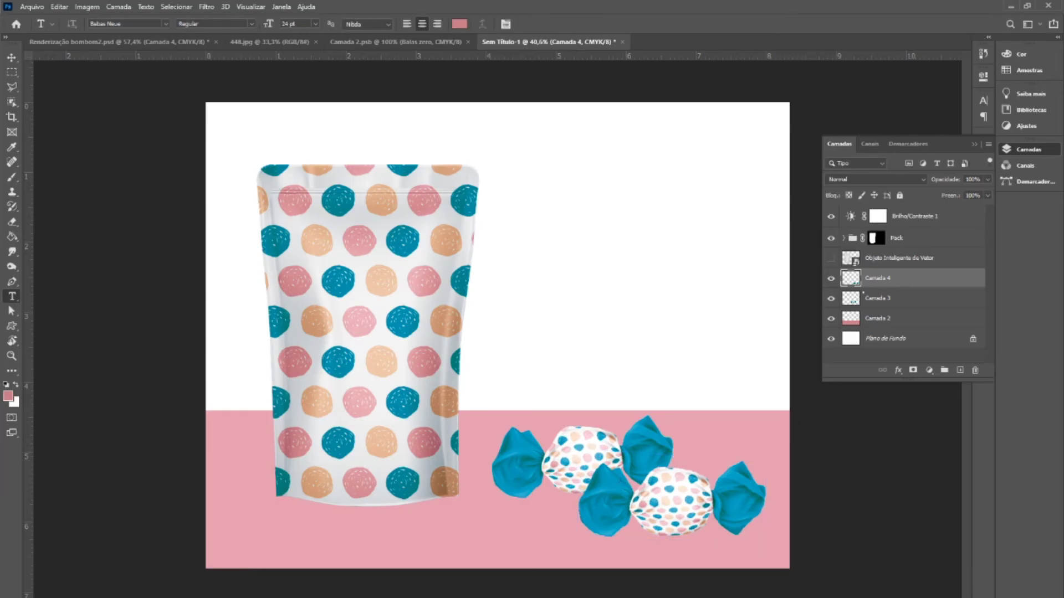
# - Delete the second candy layer and duplicate Preenchimento de Cor 1 in Renderização bombom2.psd
pyautogui.click(975, 370)
pyautogui.press('Return')
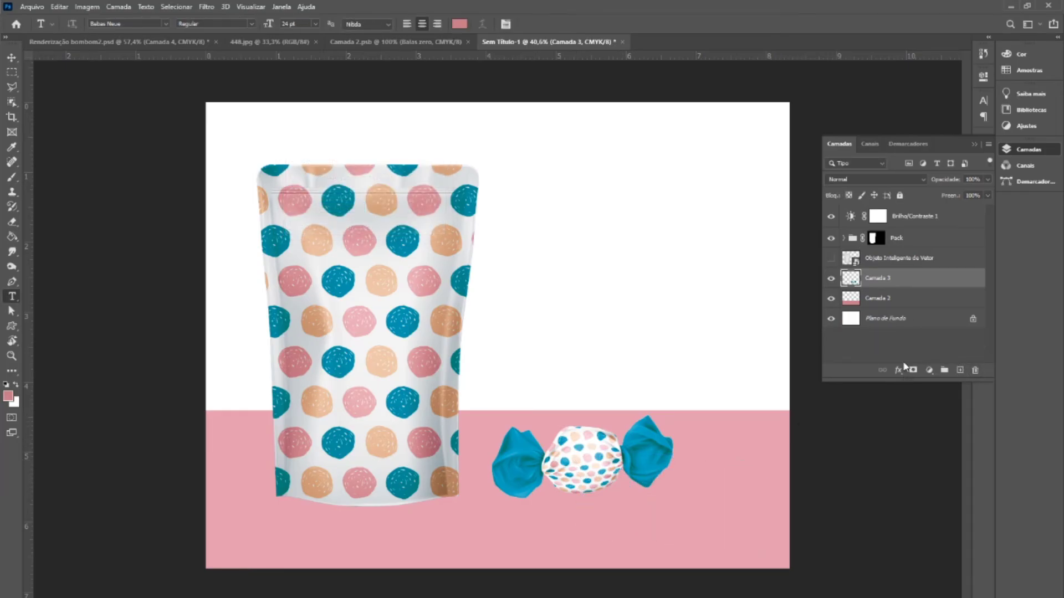
pyautogui.click(165, 46)
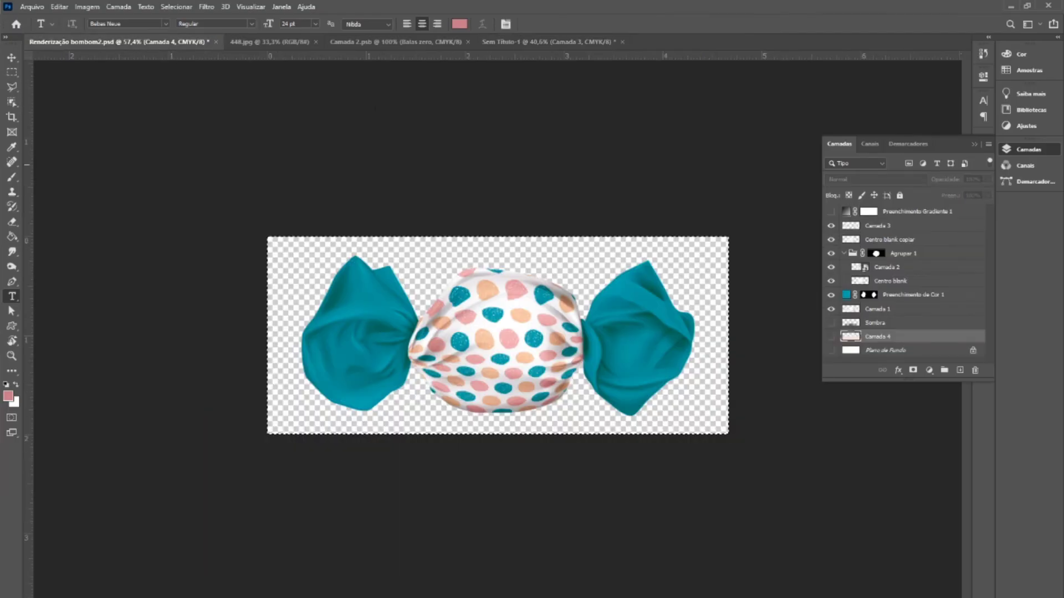
pyautogui.click(914, 294)
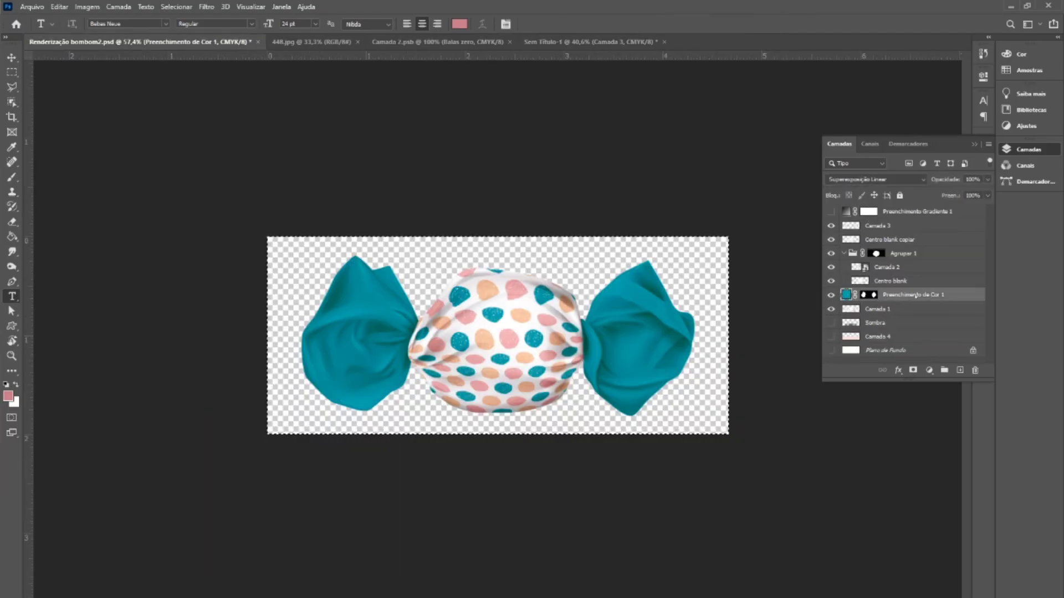
pyautogui.rightClick(946, 295)
pyautogui.click(831, 197)
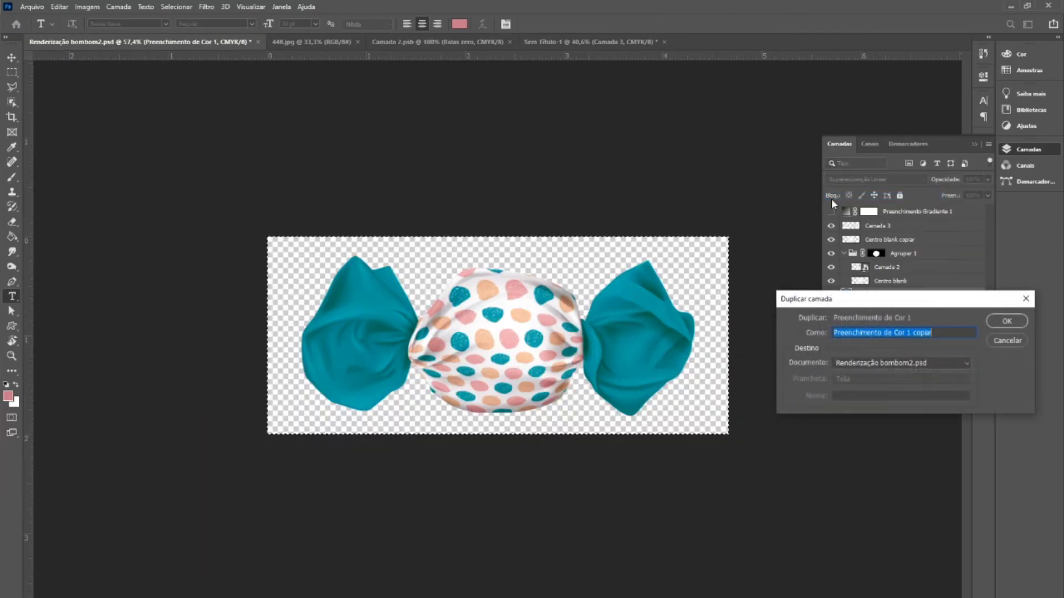
# - Hide the teal wrapper fill and recolour the duplicated fill pink, sampled from a dot
pyautogui.press('Return')
pyautogui.click(831, 309)
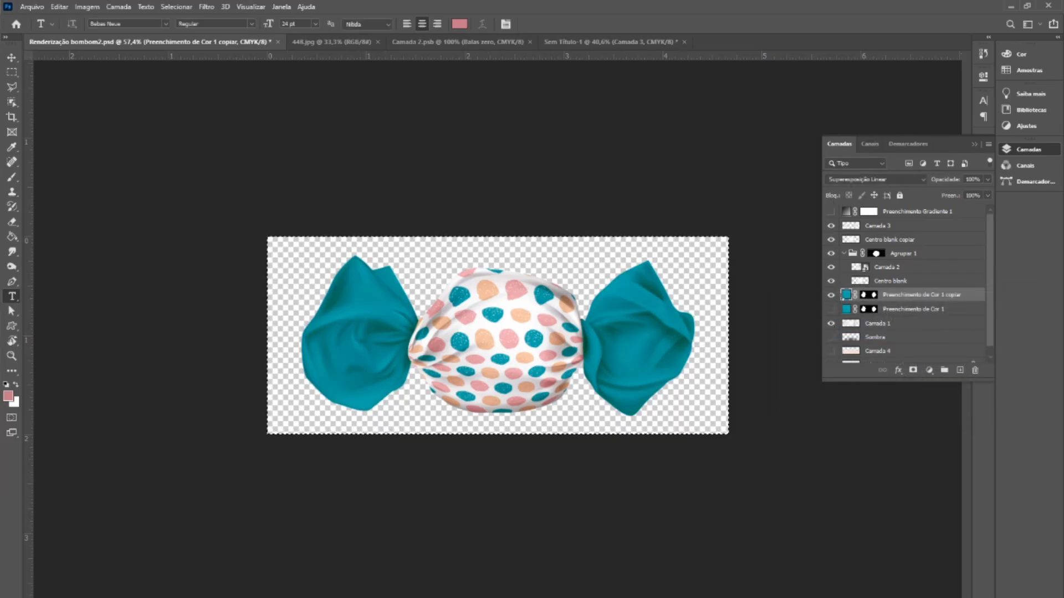
pyautogui.doubleClick(846, 294)
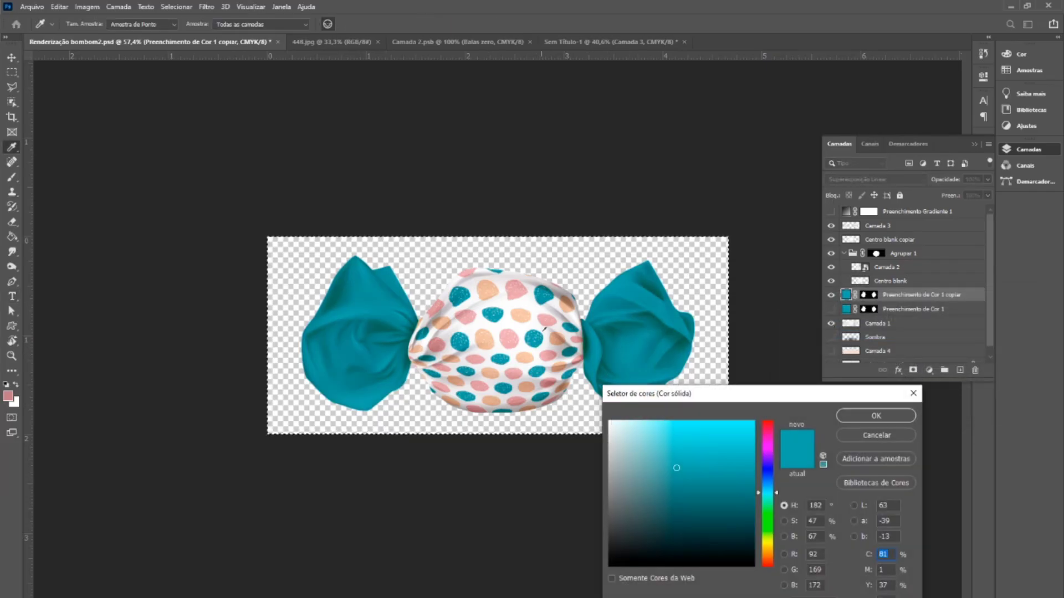
pyautogui.click(550, 317)
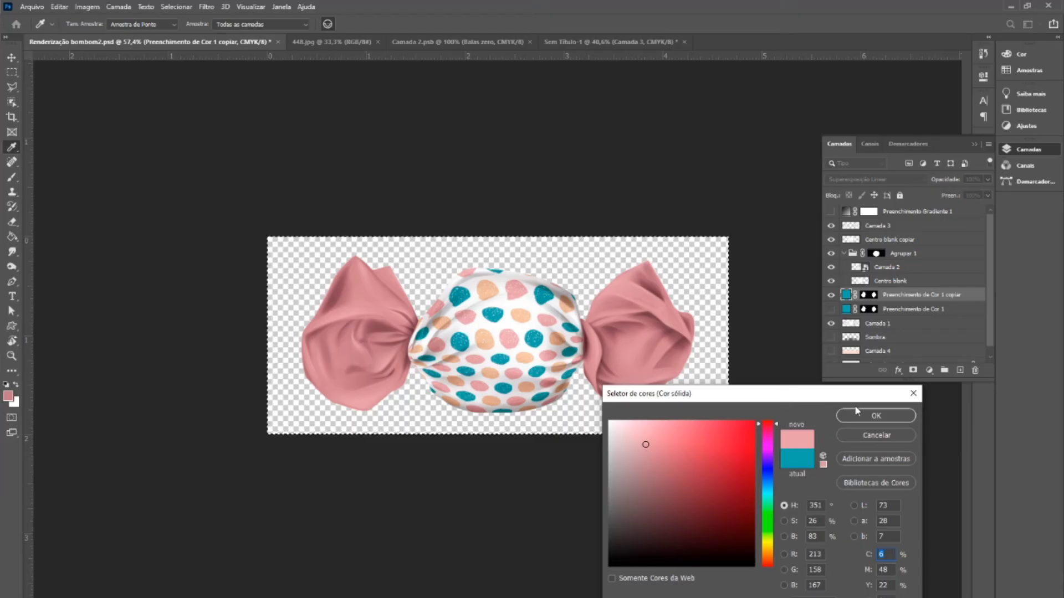
pyautogui.click(865, 414)
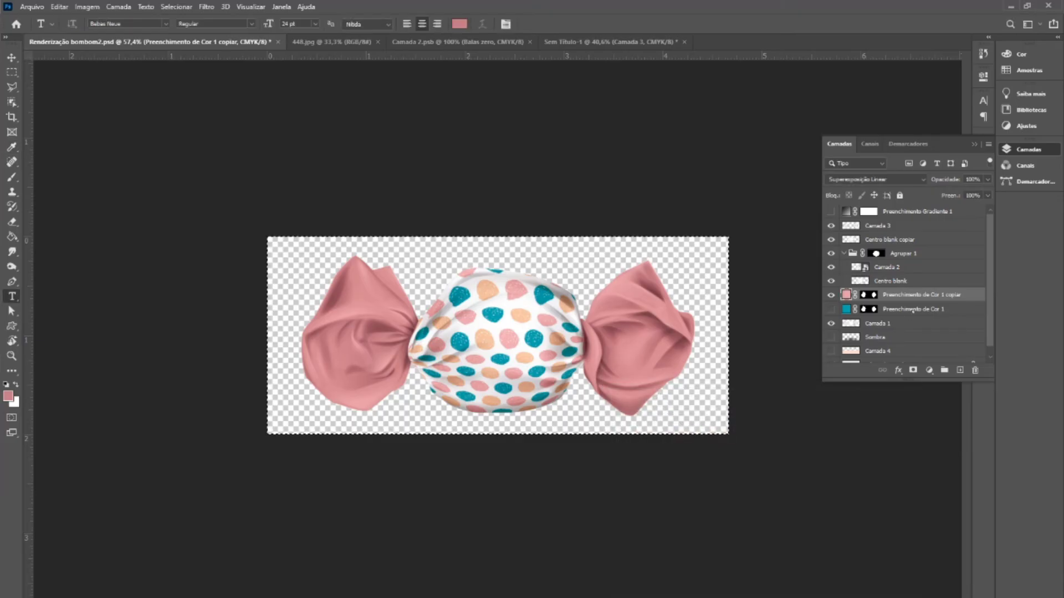
# - Add a second fill copy recoloured peach from a dot, hide it, and cancel an extra duplicate
pyautogui.rightClick(925, 295)
pyautogui.click(815, 198)
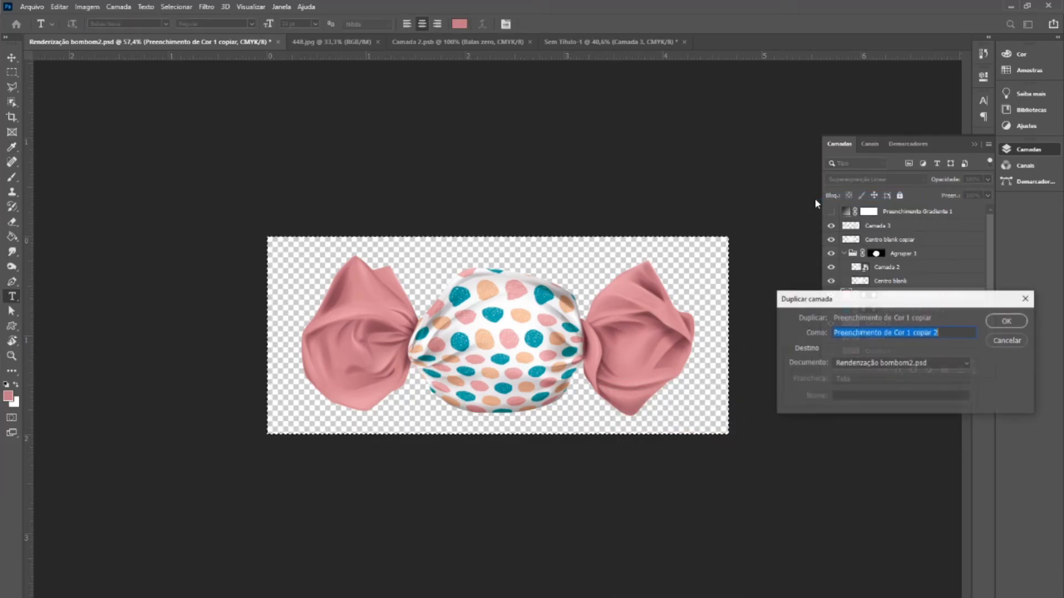
pyautogui.press('Return')
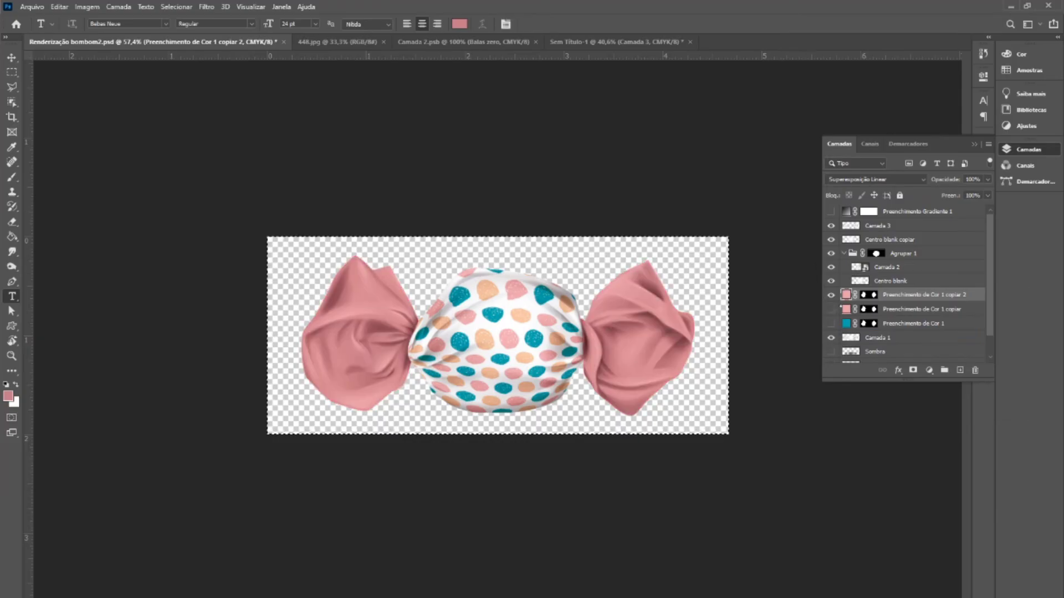
pyautogui.doubleClick(846, 295)
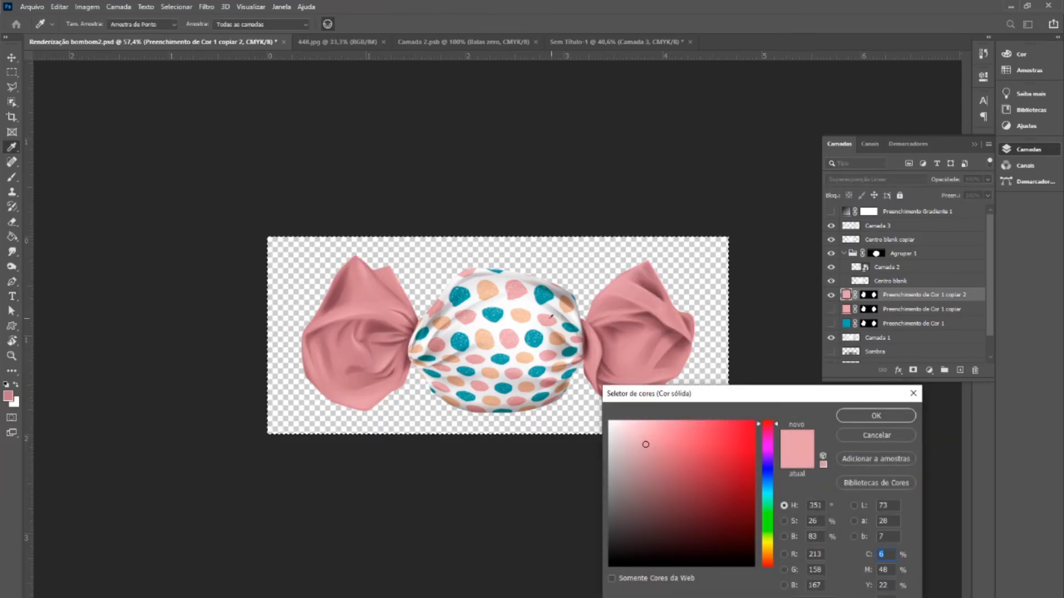
pyautogui.click(551, 317)
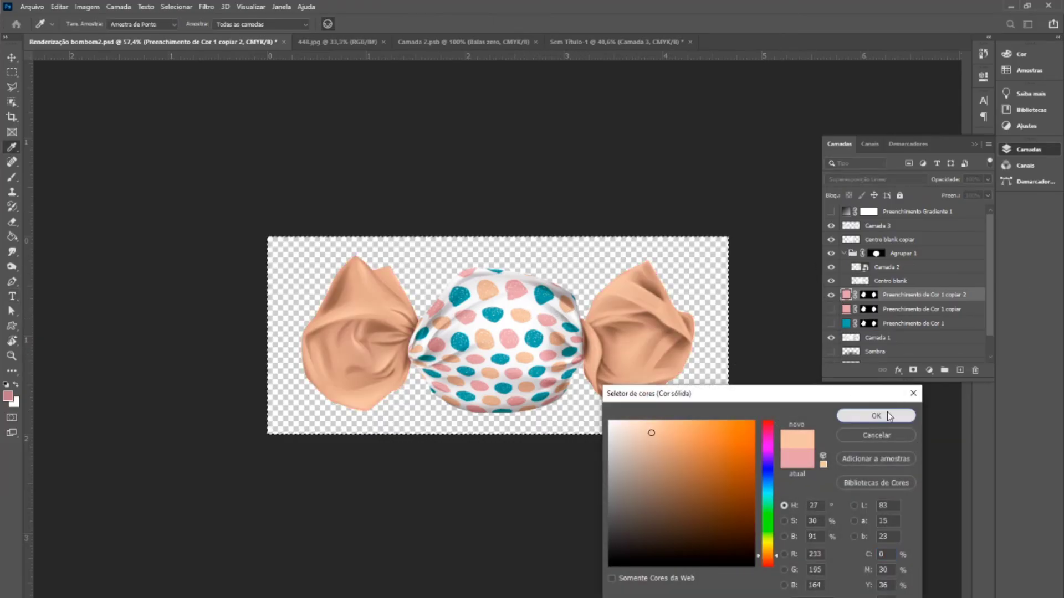
pyautogui.click(887, 415)
pyautogui.click(830, 294)
pyautogui.rightClick(902, 293)
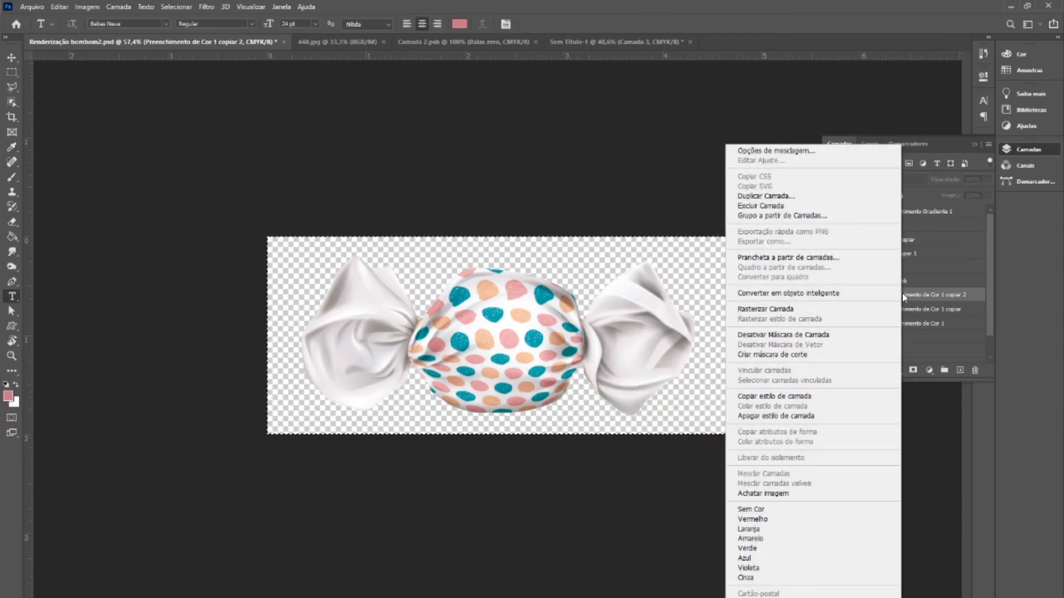
pyautogui.click(776, 196)
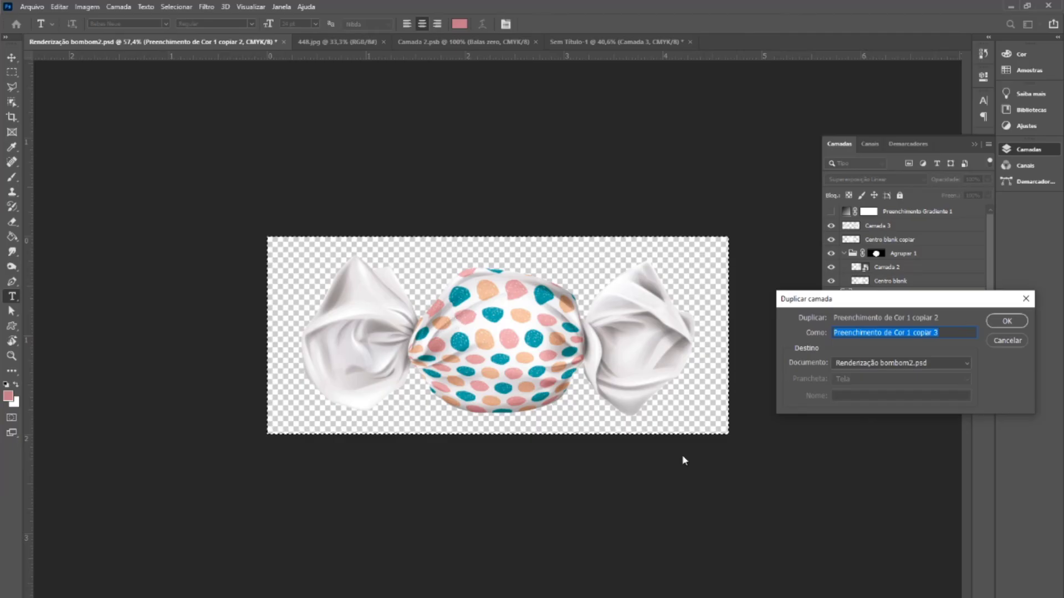
pyautogui.click(1001, 341)
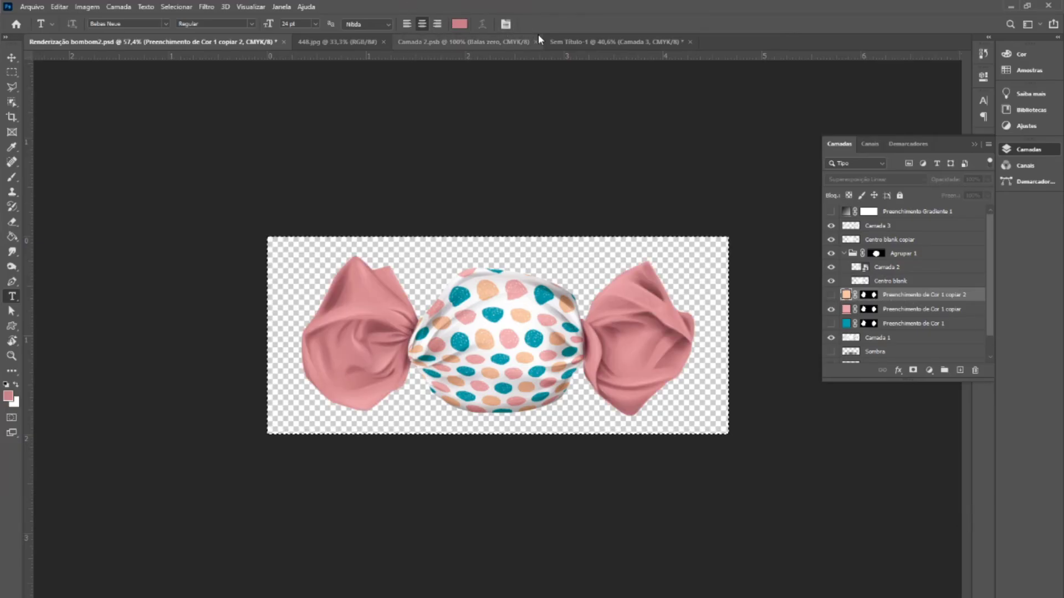
# - Paste the pink candy into the pouch scene, shrink it to about 57%, and place it beside the blue candy
pyautogui.click(568, 42)
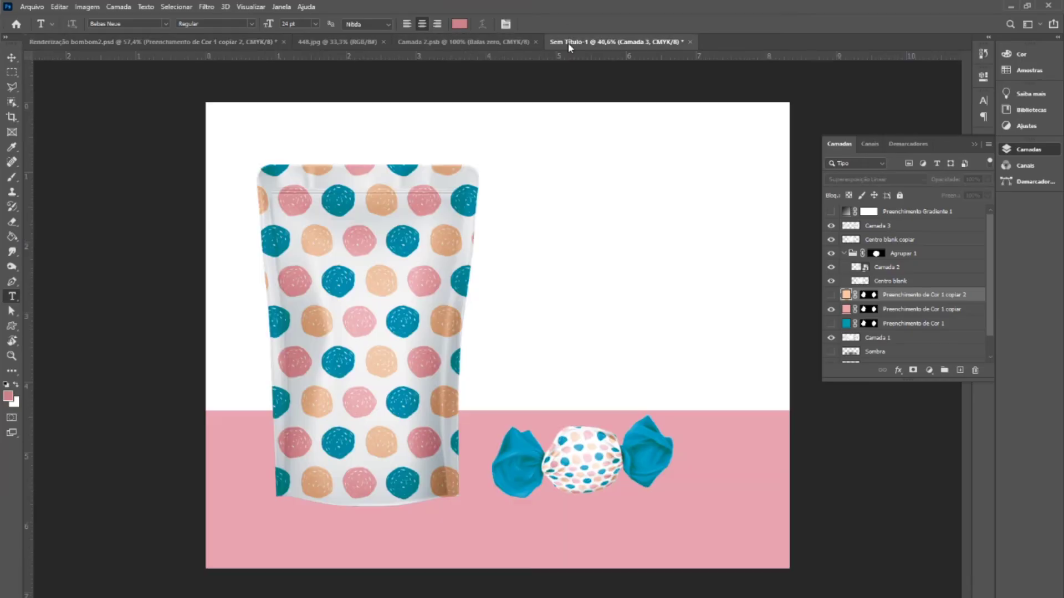
pyautogui.hotkey('ctrl', 'v')
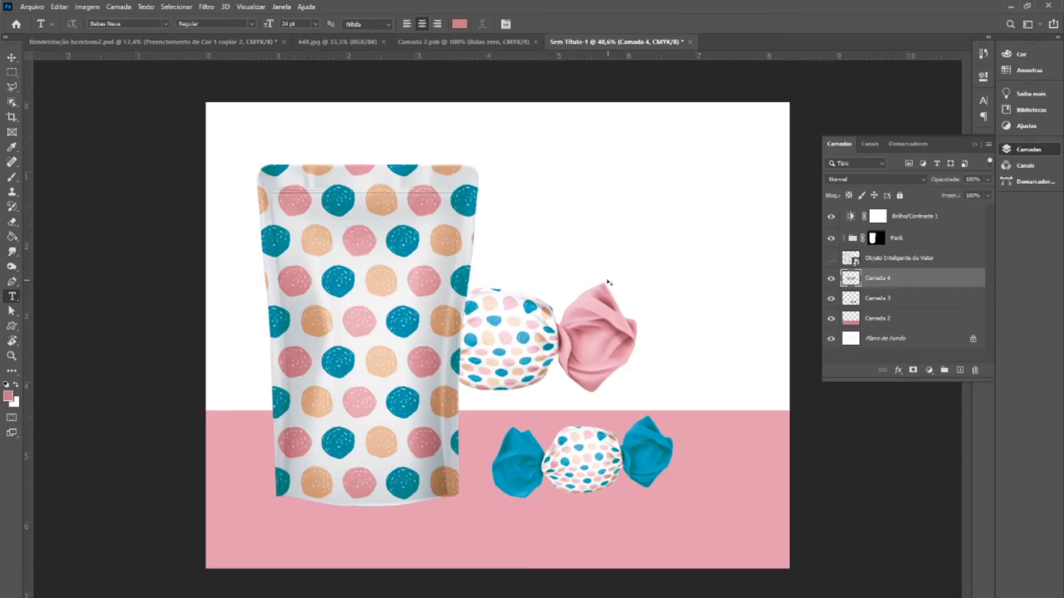
pyautogui.hotkey('ctrl', 't')
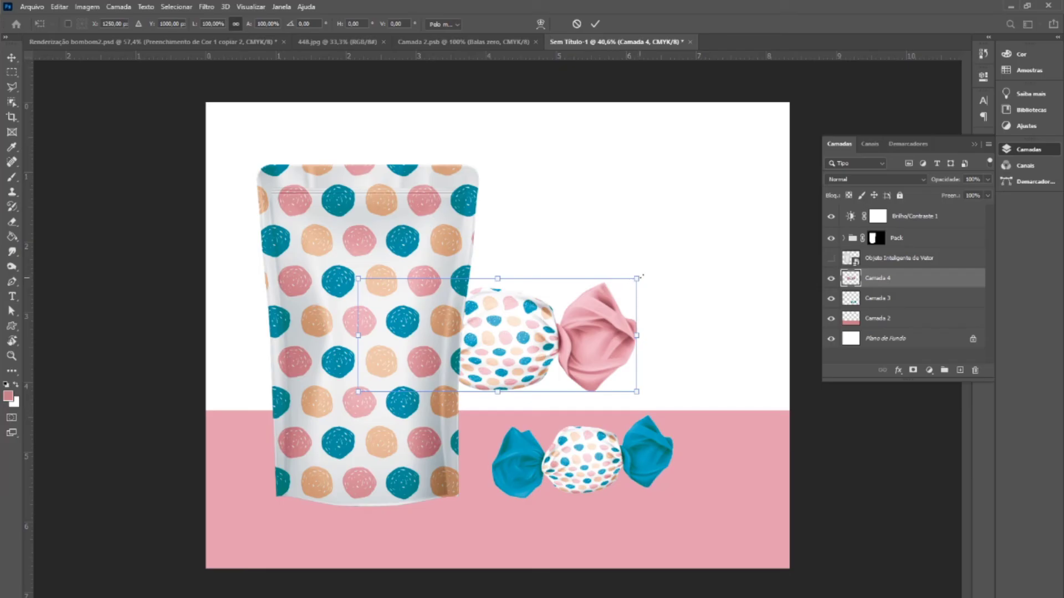
pyautogui.moveTo(642, 272); pyautogui.dragTo(760, 465)
pyautogui.moveTo(684, 494); pyautogui.dragTo(684, 489)
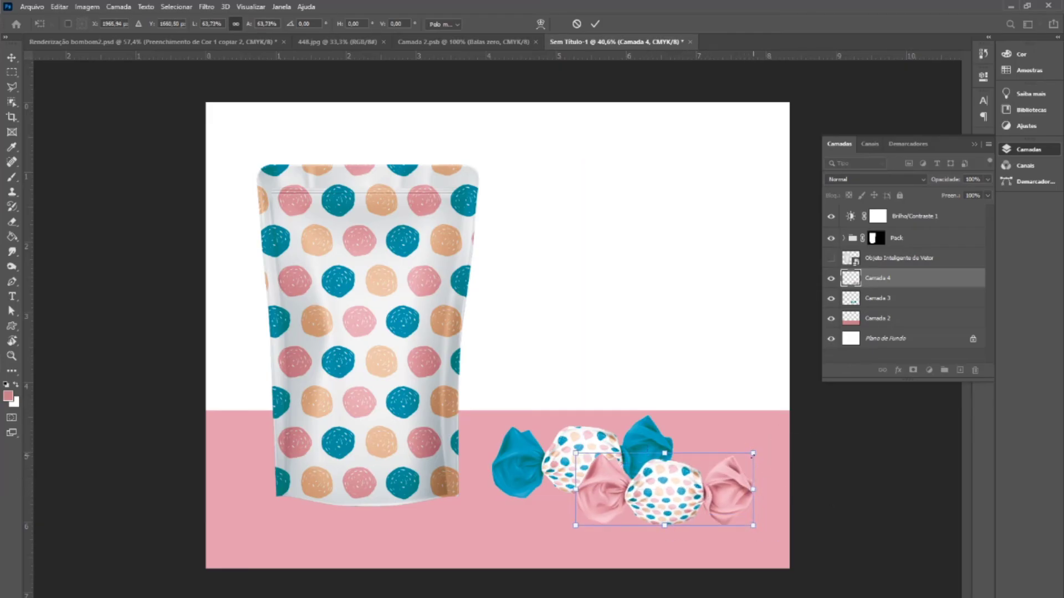
pyautogui.moveTo(753, 454); pyautogui.dragTo(734, 462)
pyautogui.moveTo(680, 484); pyautogui.dragTo(707, 428)
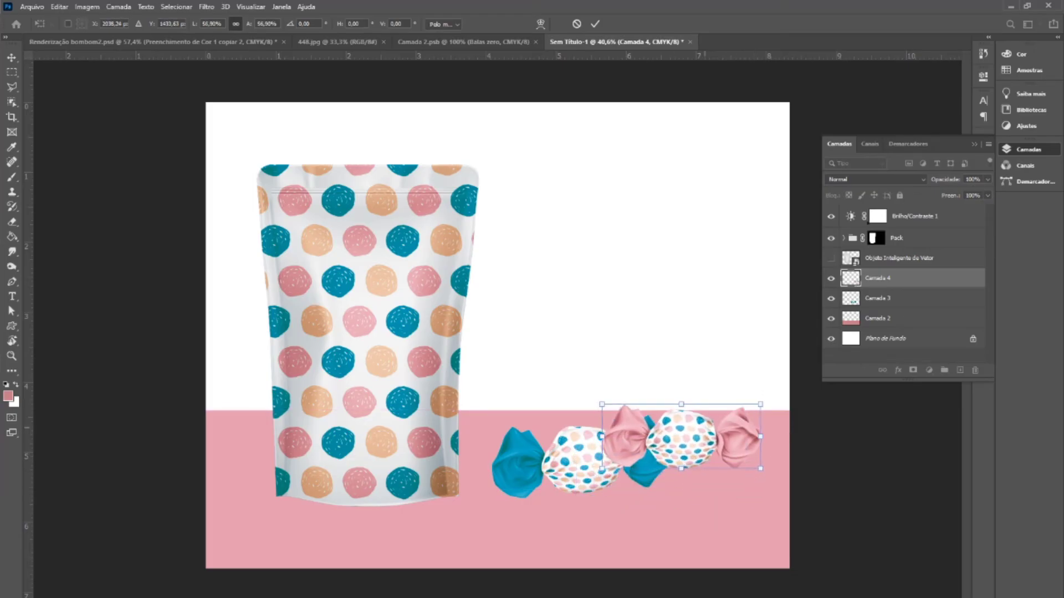
pyautogui.press('Return')
# - Move the pink candy's layer behind the blue candy, tilt it slightly, then show the peach wrapper fill
pyautogui.moveTo(876, 278); pyautogui.dragTo(876, 304)
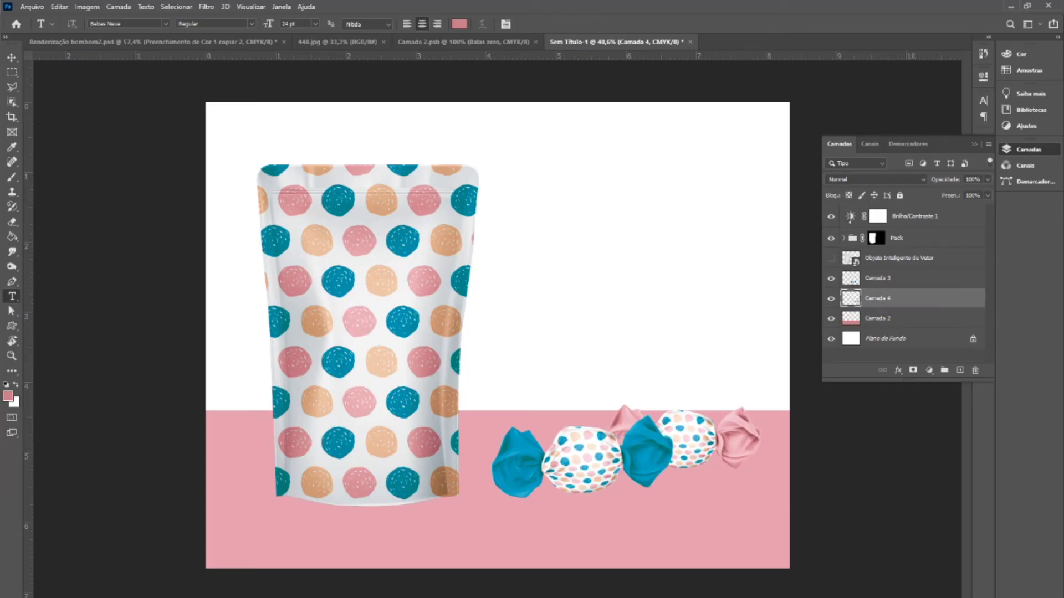
pyautogui.hotkey('ctrl', 't')
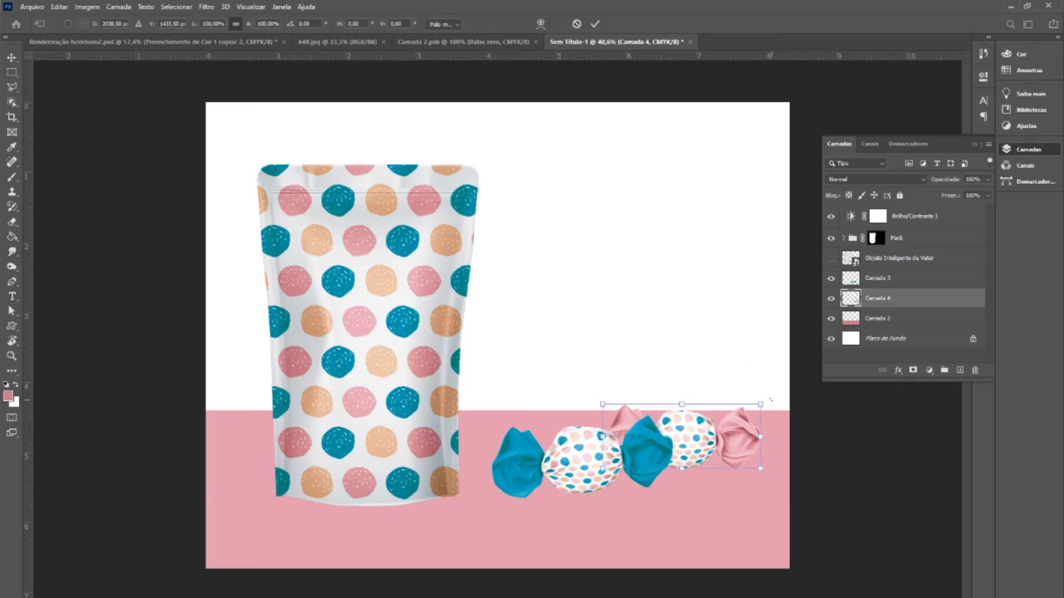
pyautogui.moveTo(771, 400); pyautogui.dragTo(773, 403)
pyautogui.moveTo(702, 442); pyautogui.dragTo(710, 437)
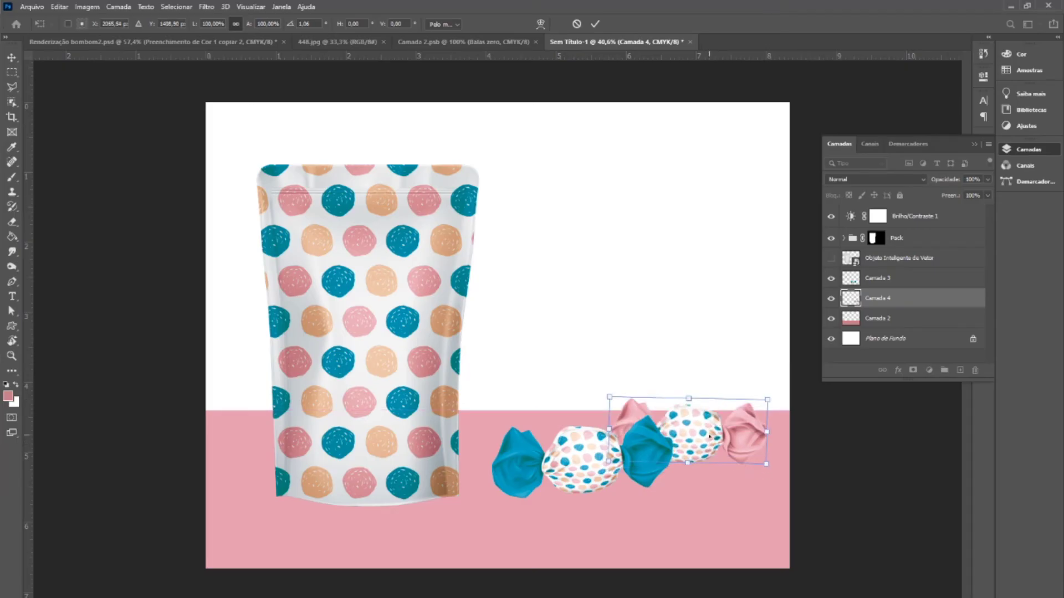
pyautogui.press('Return')
pyautogui.press('t')
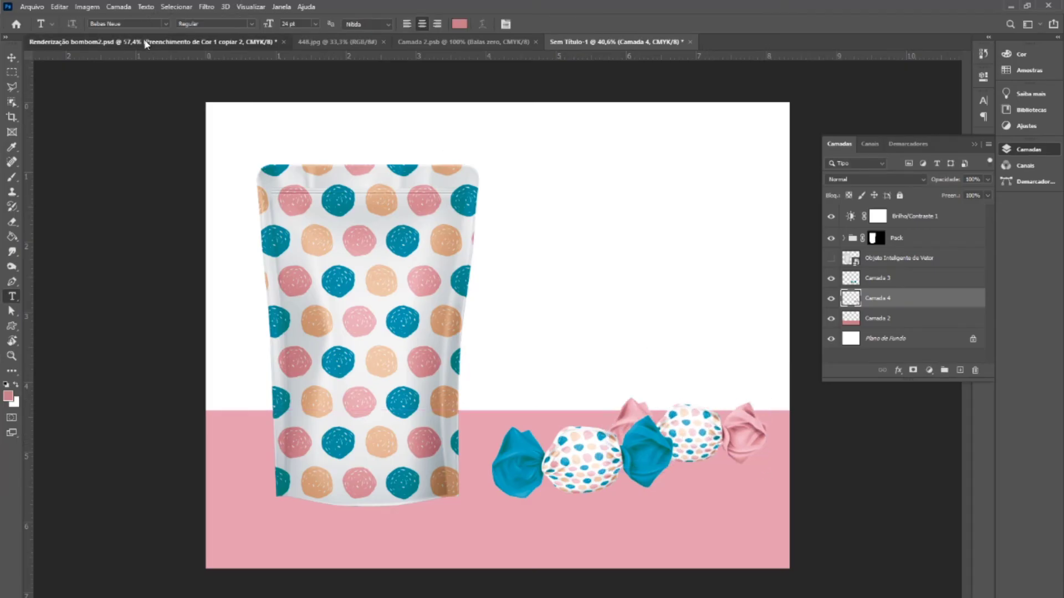
pyautogui.click(147, 42)
pyautogui.click(830, 294)
# - Hide the pink fill, paste the peach candy at about 89% onto the bottom-right row, and raise its layer
pyautogui.click(830, 309)
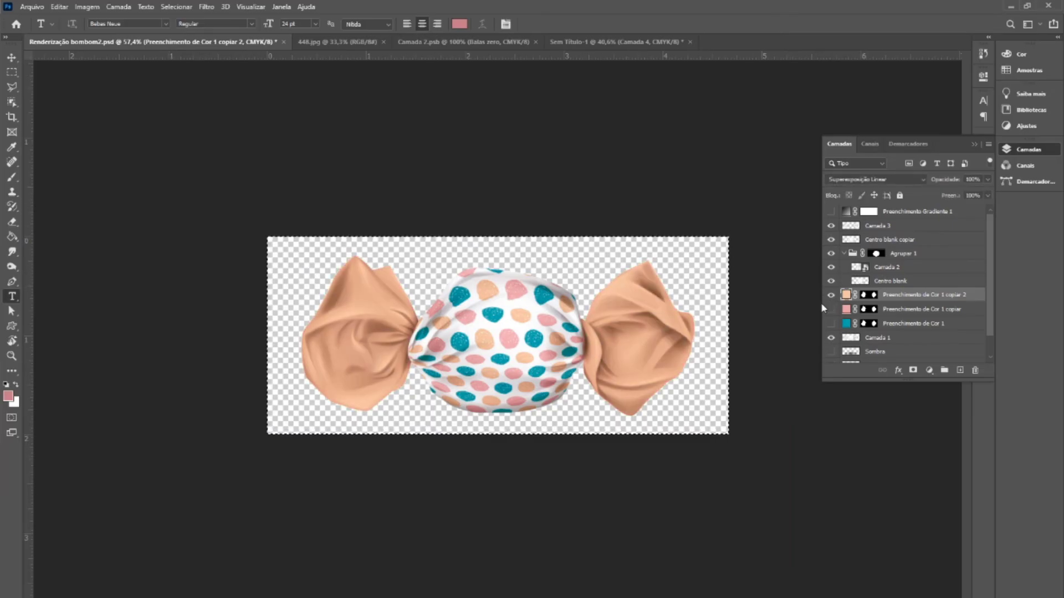
pyautogui.click(602, 41)
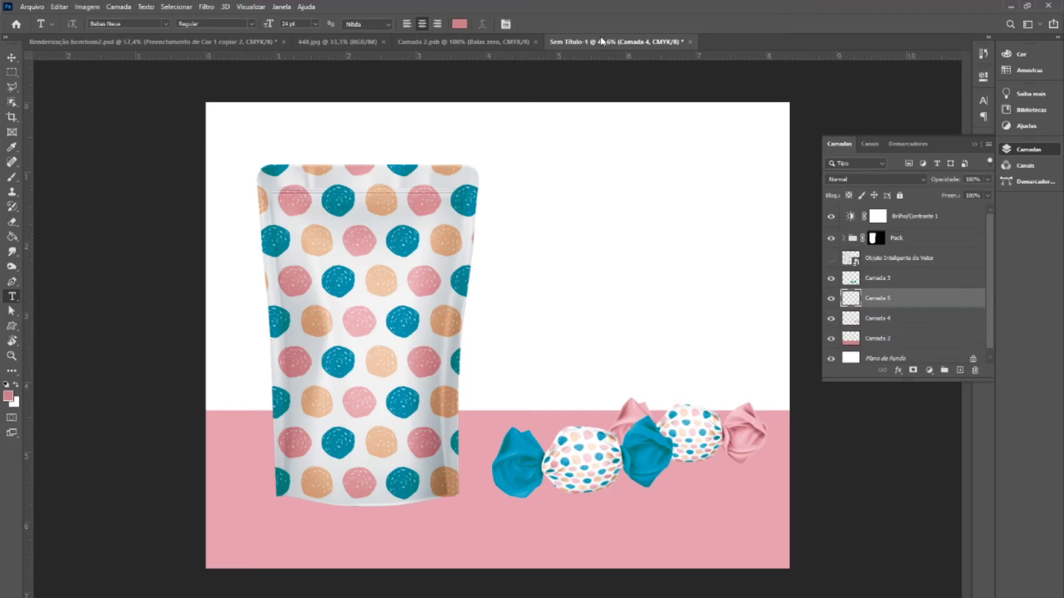
pyautogui.hotkey('ctrl', 'v')
pyautogui.hotkey('ctrl', 't')
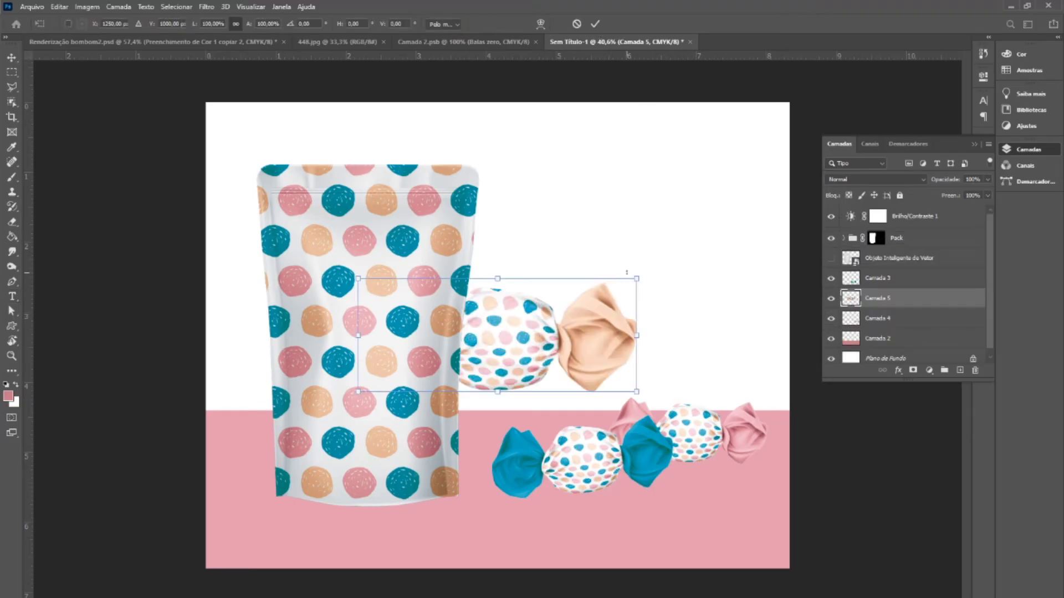
pyautogui.moveTo(636, 279); pyautogui.dragTo(606, 291)
pyautogui.moveTo(550, 333); pyautogui.dragTo(726, 463)
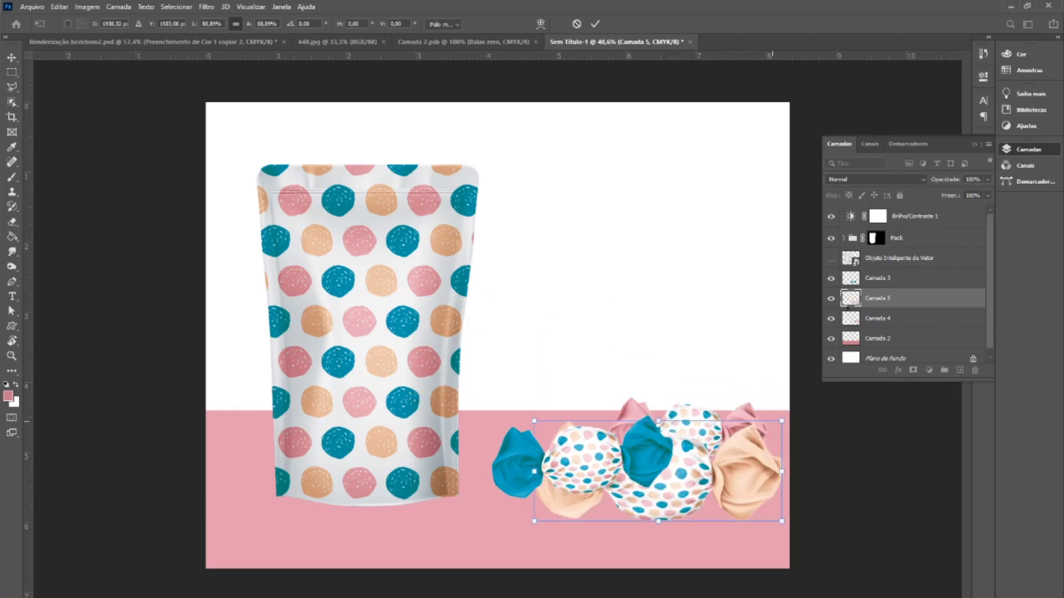
pyautogui.press('Return')
pyautogui.press('t')
pyautogui.hotkey('ctrl', ']')
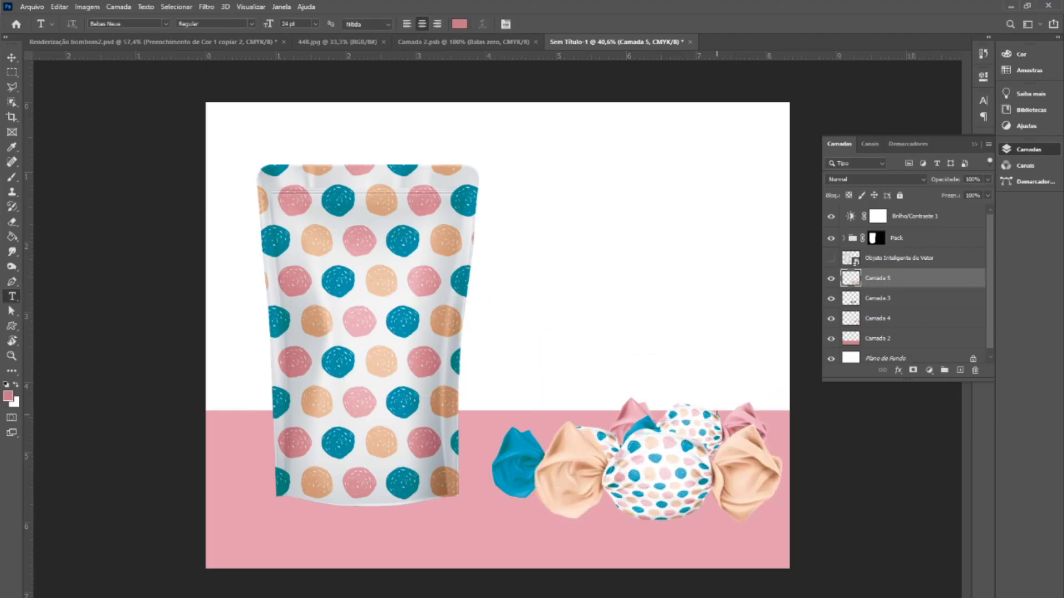
# - Resize the peach candy to 82%, tilt it 0.82°, stack it above Pack, and tuck it into the pile
pyautogui.hotkey('ctrl', 't')
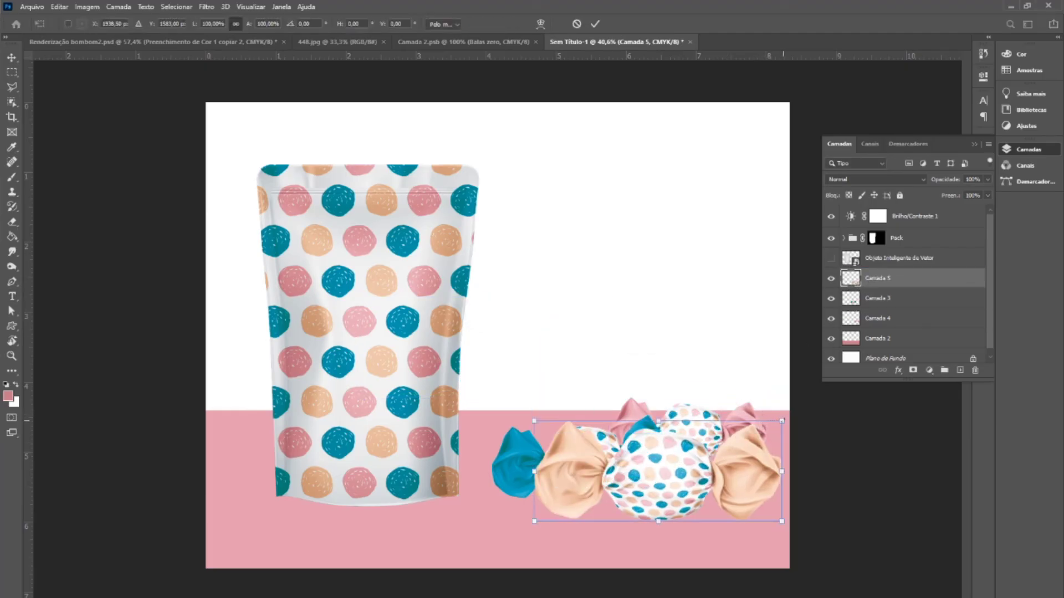
pyautogui.moveTo(781, 421); pyautogui.dragTo(731, 441)
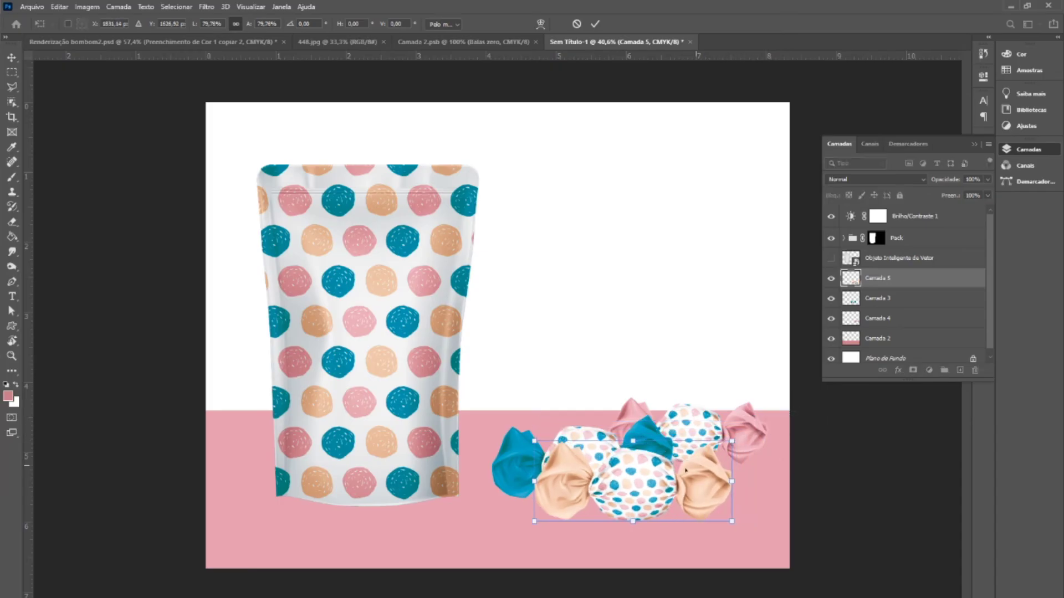
pyautogui.moveTo(650, 472); pyautogui.dragTo(676, 507)
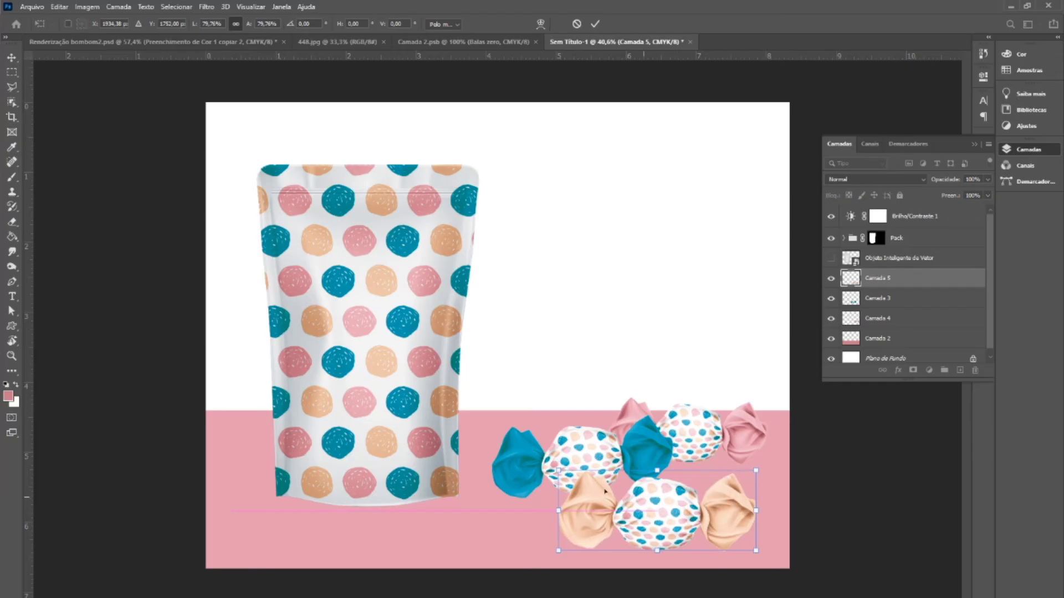
pyautogui.moveTo(558, 471); pyautogui.dragTo(545, 465)
pyautogui.moveTo(769, 462); pyautogui.dragTo(791, 447)
pyautogui.moveTo(686, 511); pyautogui.dragTo(475, 489)
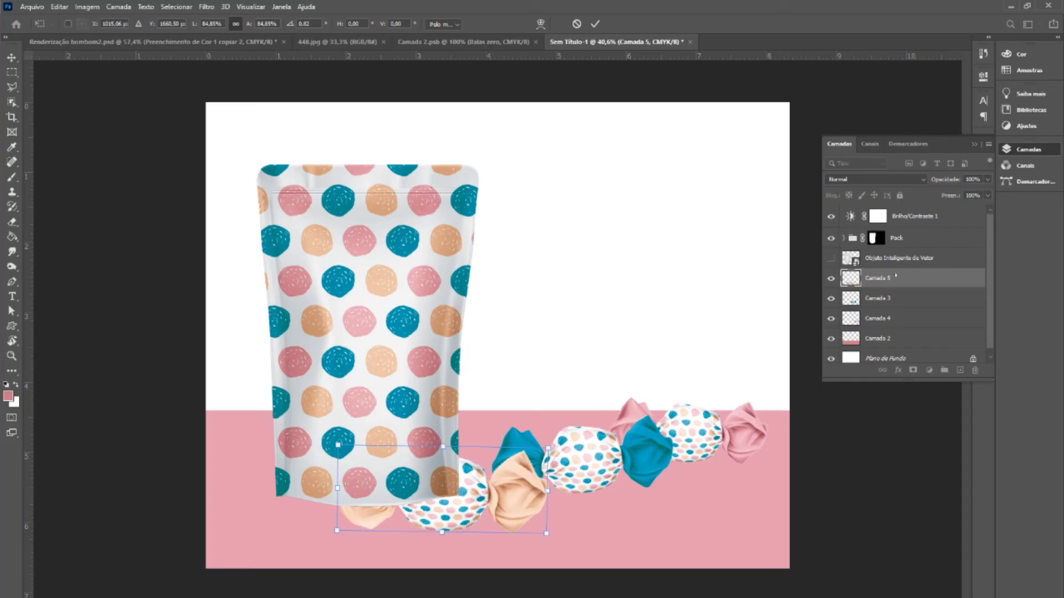
pyautogui.moveTo(895, 276); pyautogui.dragTo(903, 231)
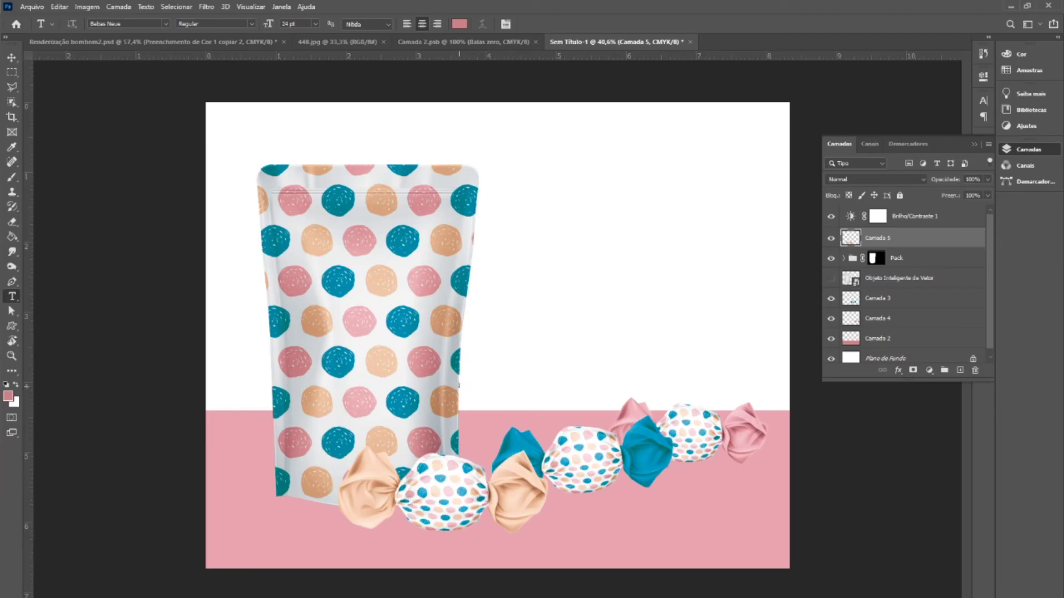
pyautogui.press('v')
pyautogui.moveTo(470, 459)
pyautogui.mouseDown()
pyautogui.moveTo(673, 471)
pyautogui.moveTo(694, 461)
pyautogui.moveTo(687, 489)
pyautogui.mouseUp()
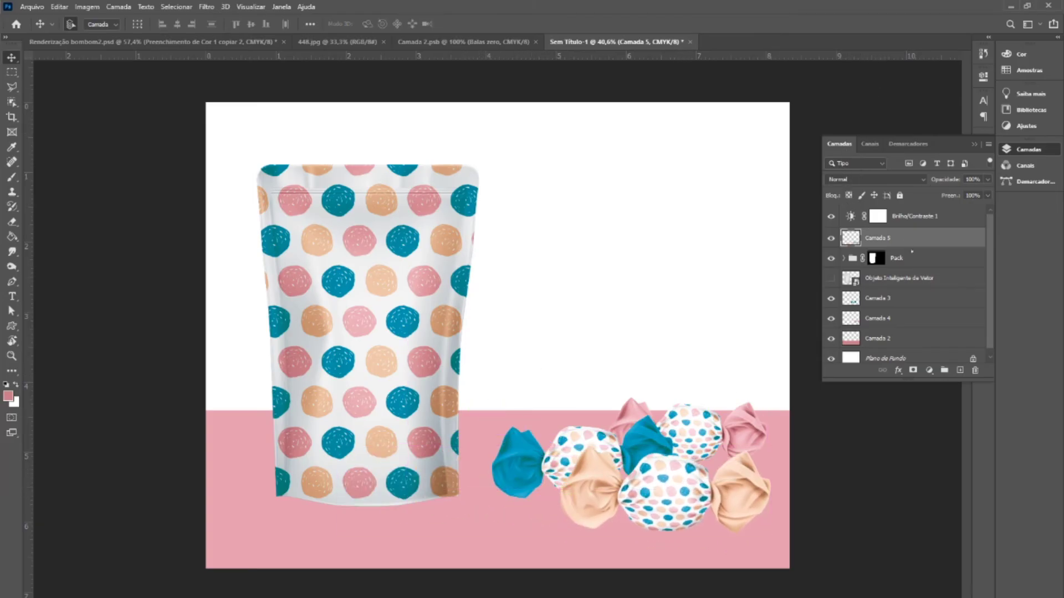
# - Try enlarging the three pattern layers inside Pack to 107.68%, then undo and cancel
pyautogui.click(912, 258)
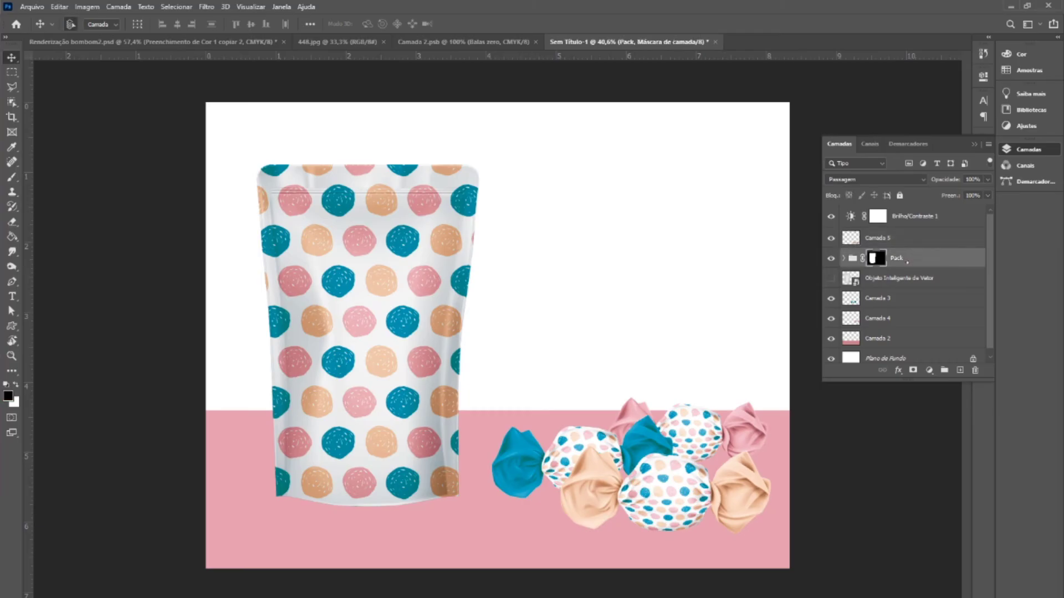
pyautogui.click(843, 259)
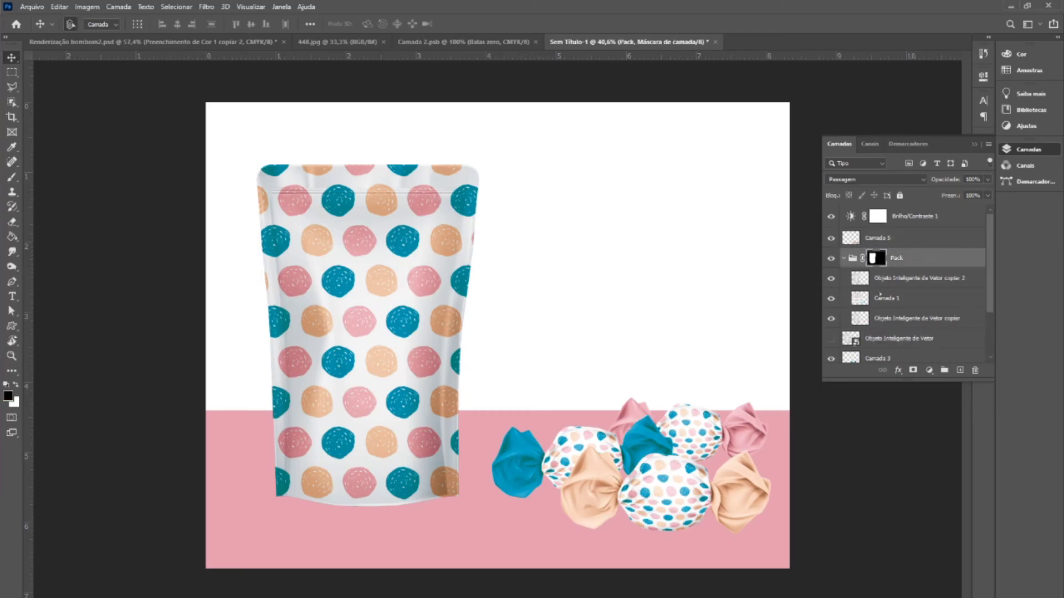
pyautogui.click(903, 282)
pyautogui.keyDown('shift'); pyautogui.click(915, 318); pyautogui.keyUp('shift')
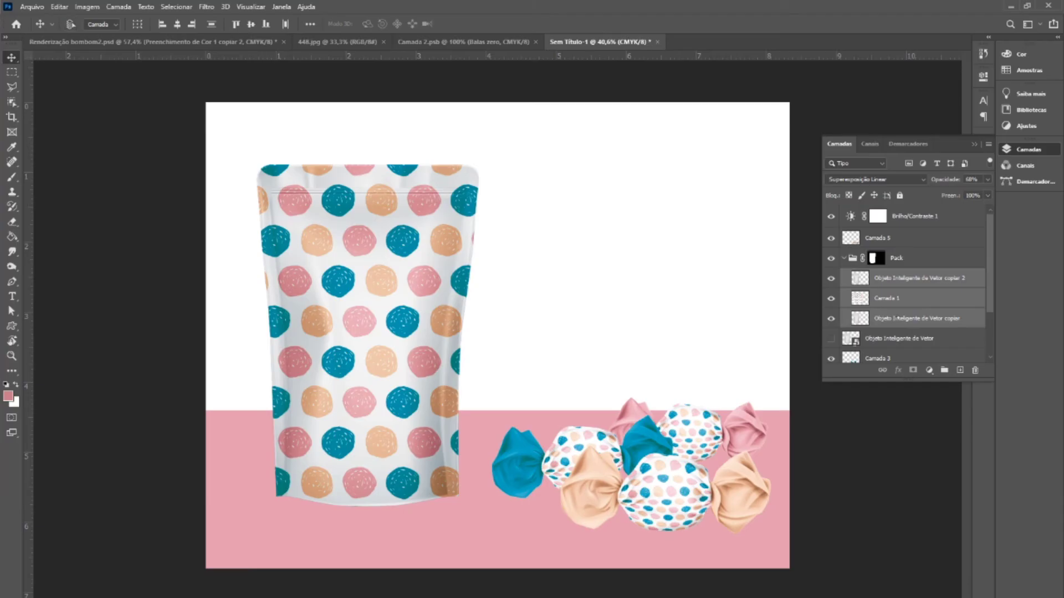
pyautogui.hotkey('ctrl', 't')
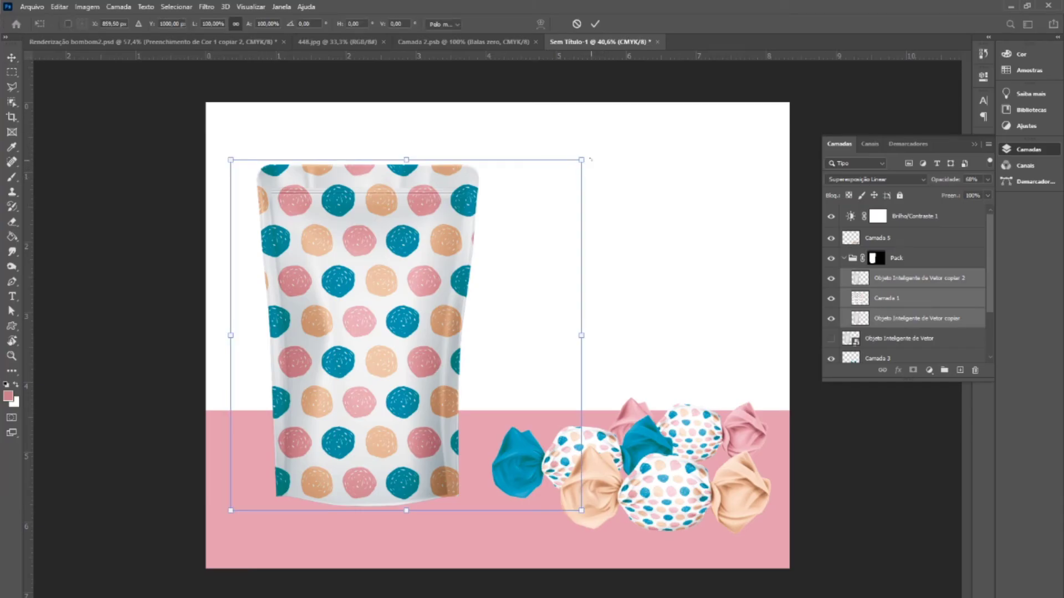
pyautogui.moveTo(585, 161); pyautogui.dragTo(608, 133)
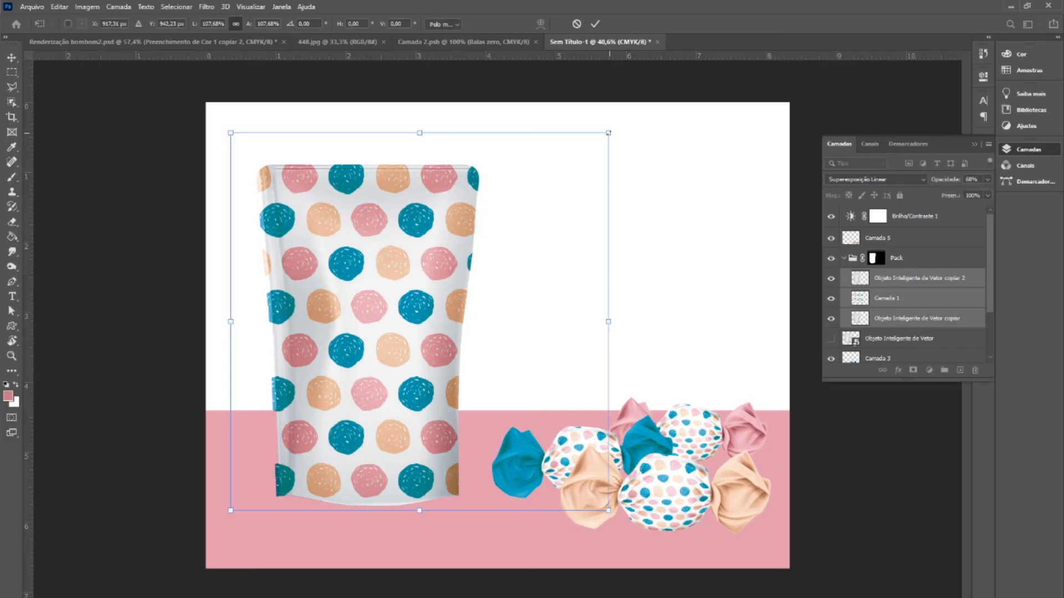
pyautogui.hotkey('ctrl', 'z')
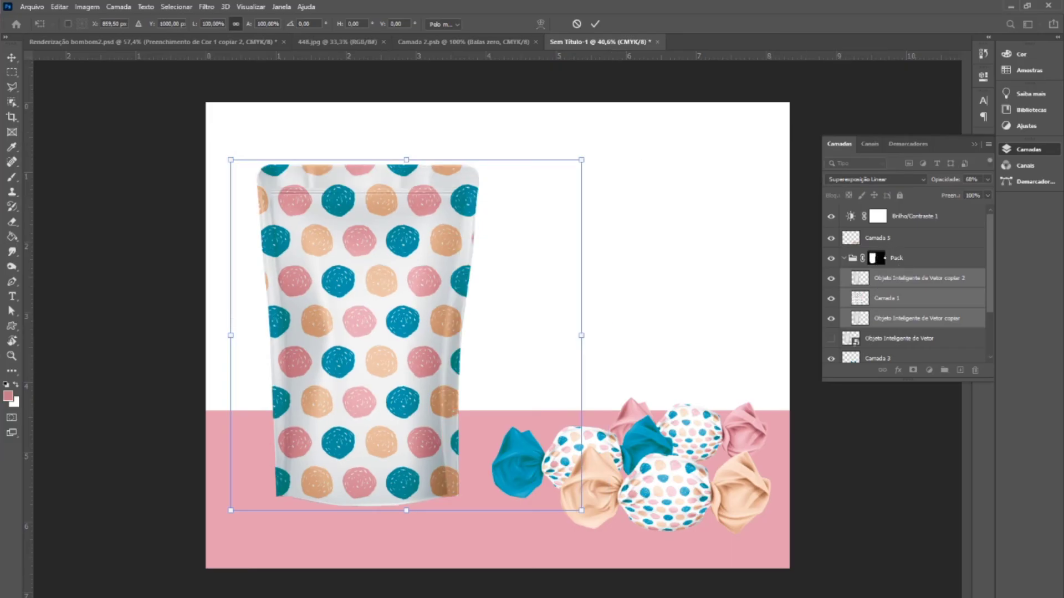
pyautogui.press('Escape')
# - Scale the Pack group with its layers to 113.81% and shift it down-left
pyautogui.click(920, 259)
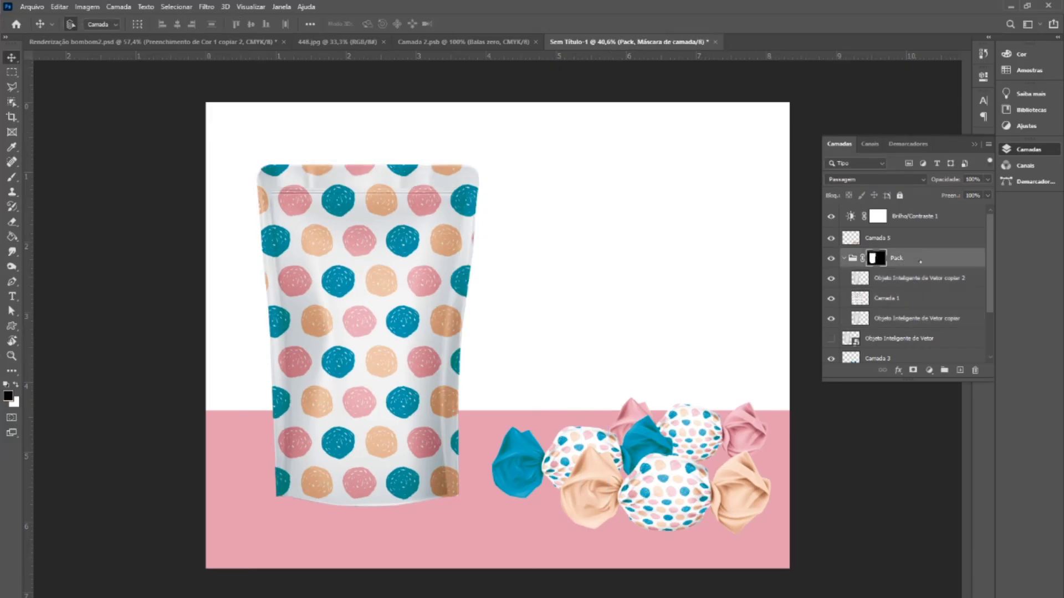
pyautogui.keyDown('shift'); pyautogui.click(913, 324); pyautogui.keyUp('shift')
pyautogui.hotkey('ctrl', 't')
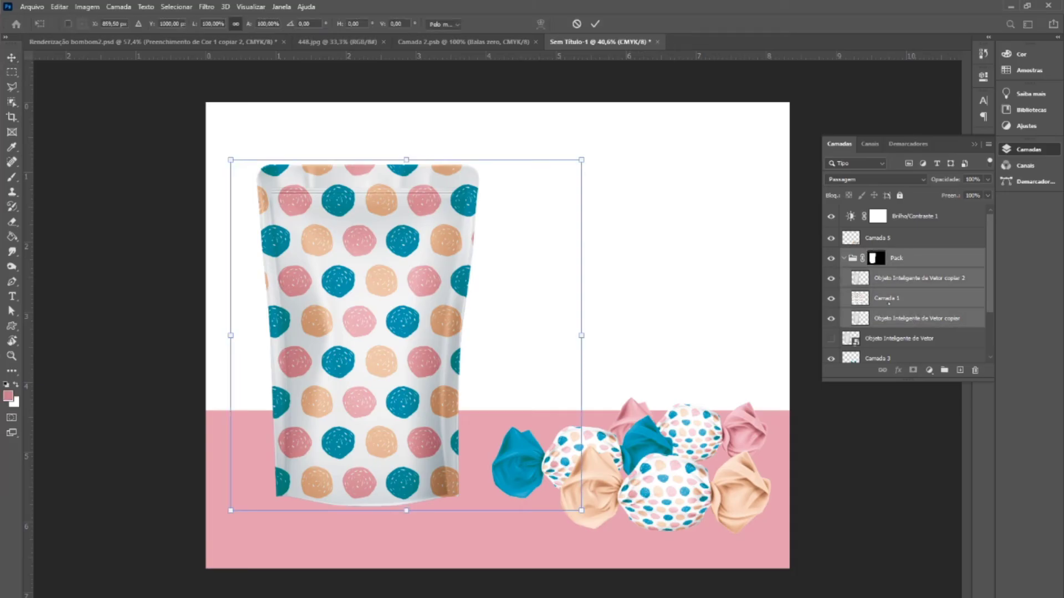
pyautogui.moveTo(582, 160); pyautogui.dragTo(639, 119)
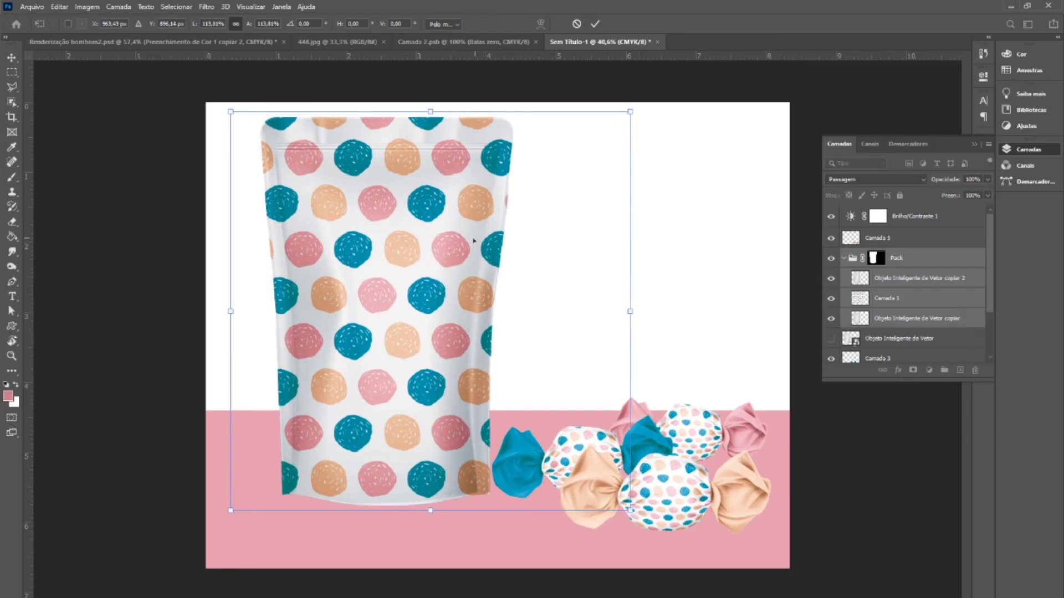
pyautogui.moveTo(458, 259); pyautogui.dragTo(447, 282)
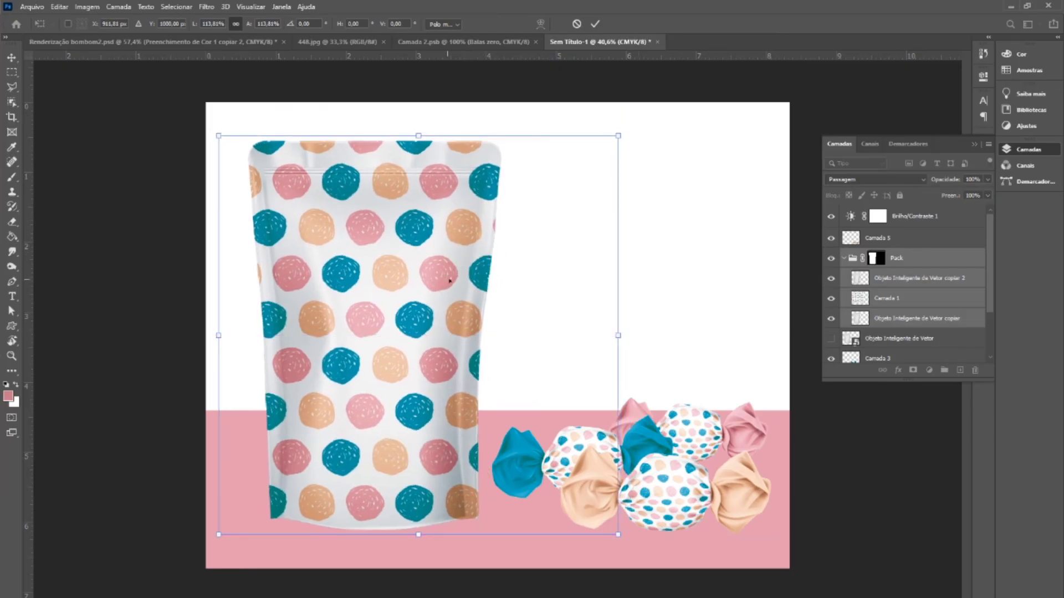
pyautogui.press('Return')
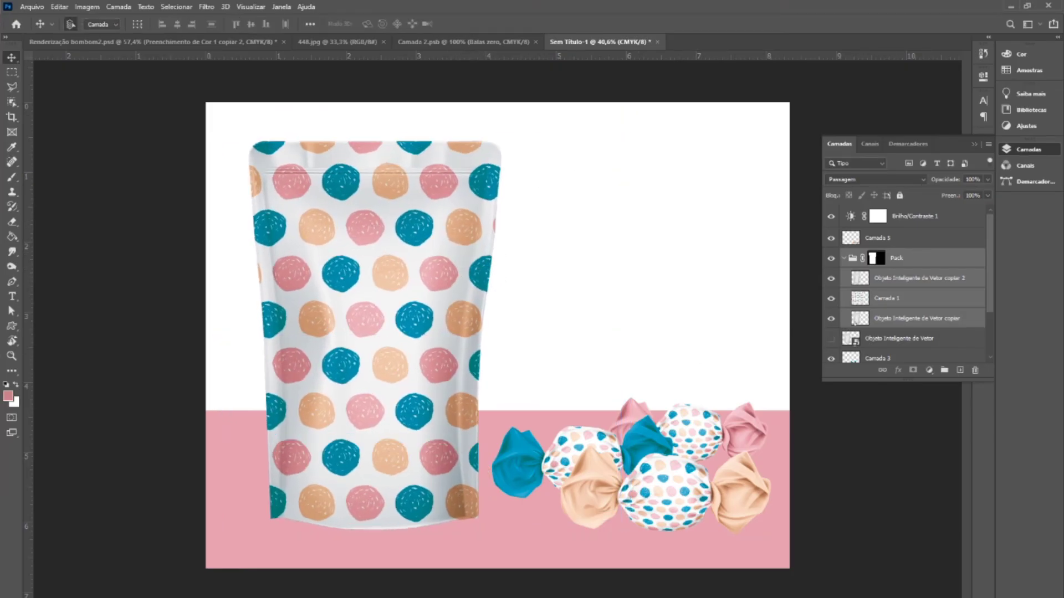
# - Collapse Pack and move the Camada 4 candies lower on the pink floor
pyautogui.click(843, 258)
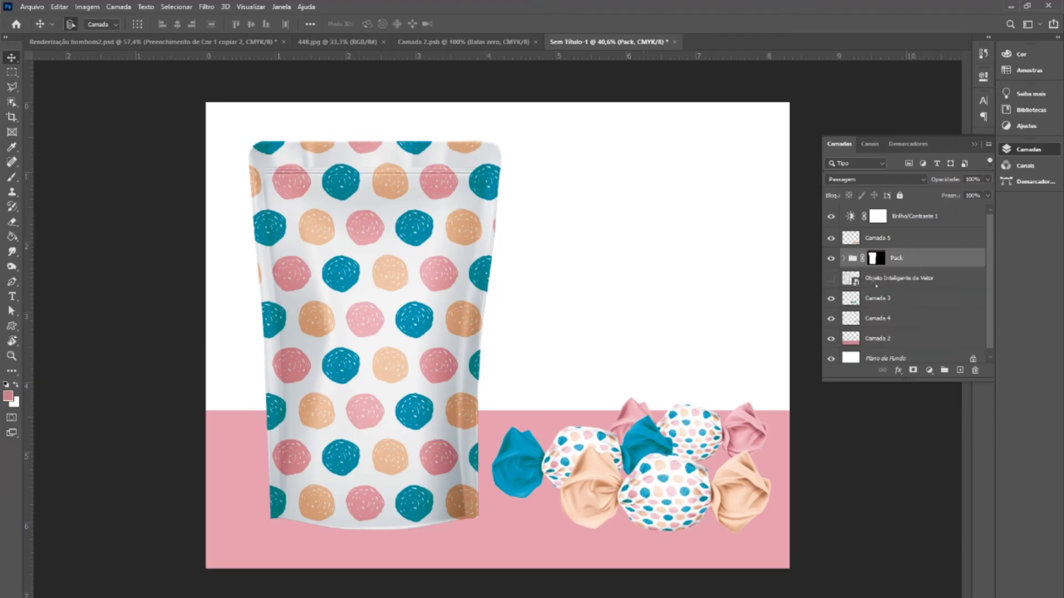
pyautogui.click(891, 325)
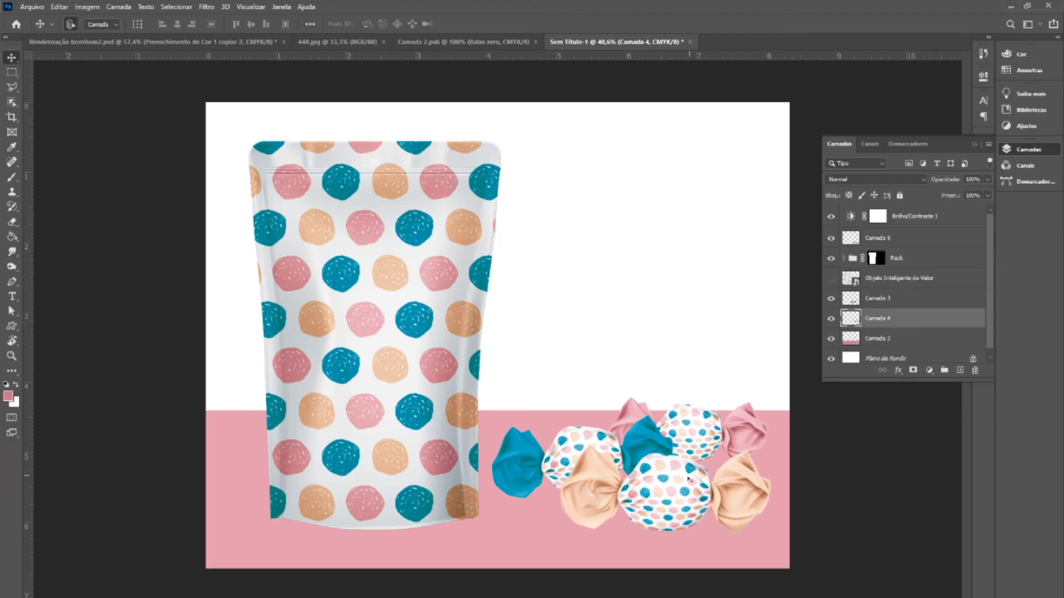
pyautogui.moveTo(687, 478)
pyautogui.mouseDown()
pyautogui.moveTo(685, 497)
pyautogui.moveTo(698, 493)
pyautogui.mouseUp()
pyautogui.click(867, 472)
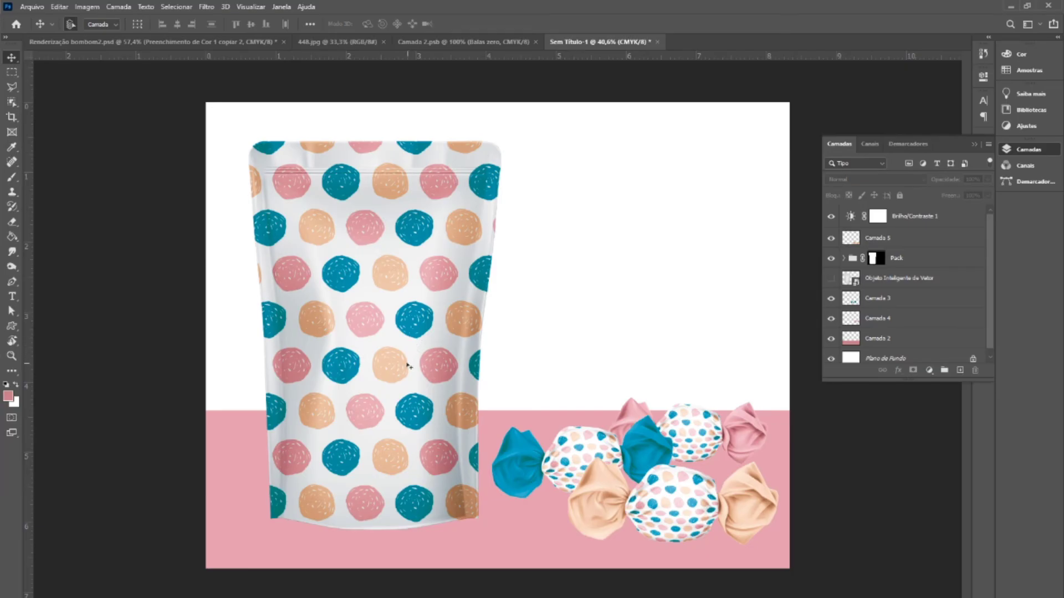
pyautogui.click(406, 365)
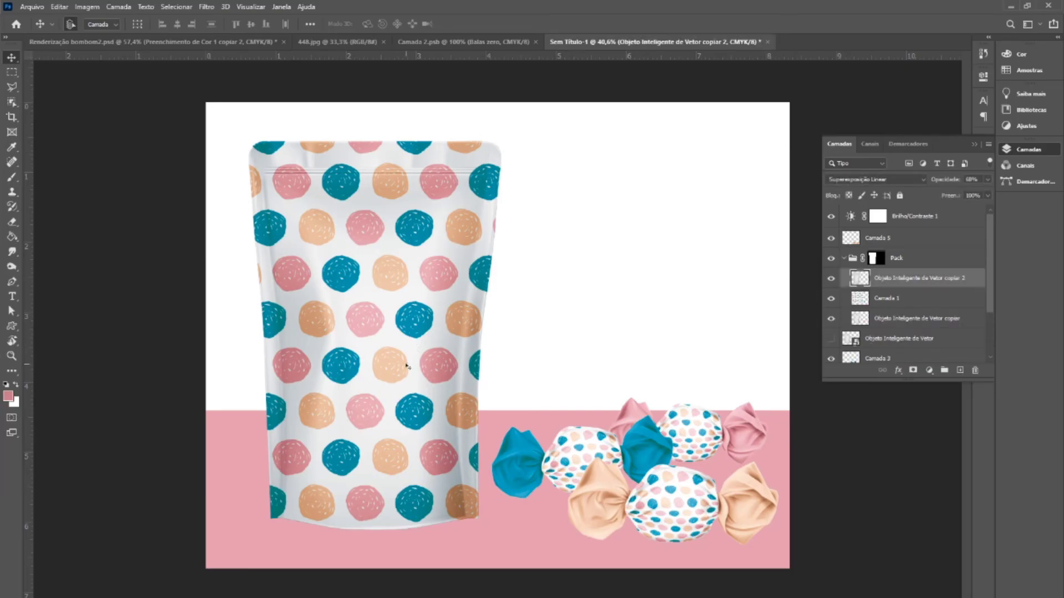
# - Duplicate the Pack group as Pack copiar and merge the copy into one layer with Ctrl+E
pyautogui.click(871, 259)
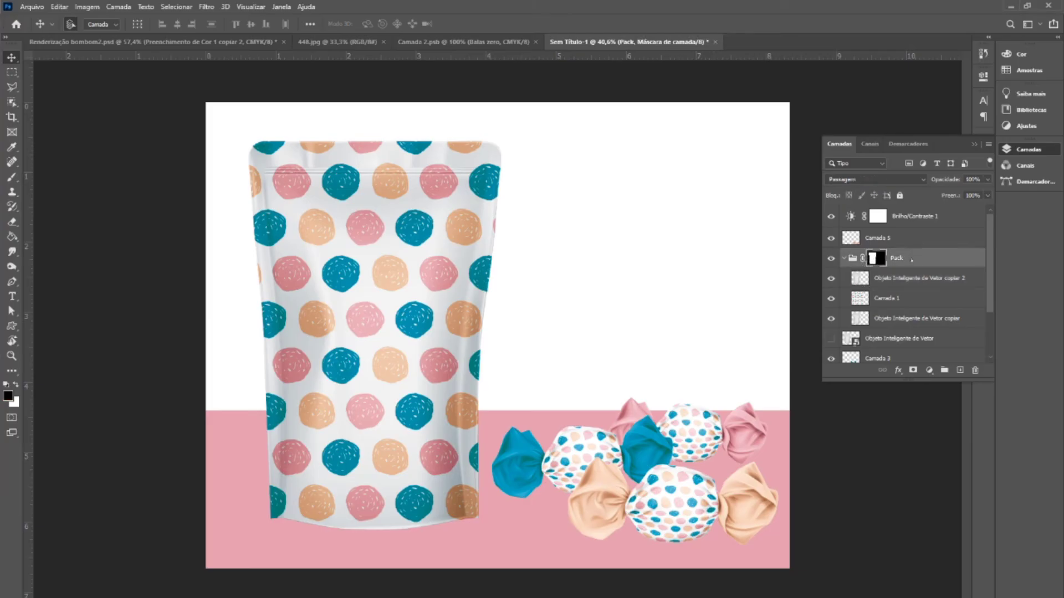
pyautogui.rightClick(911, 259)
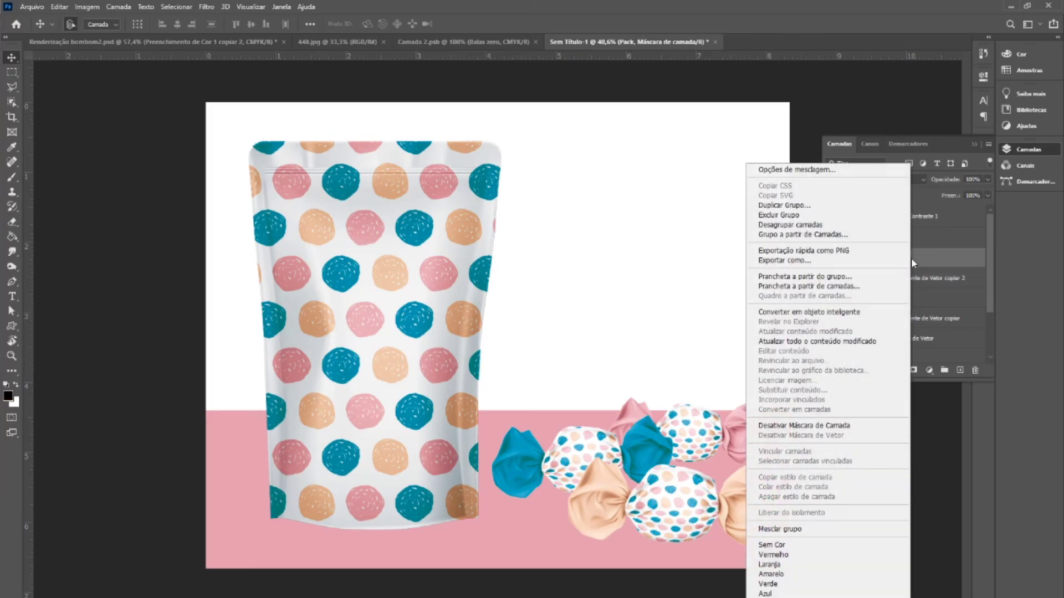
pyautogui.press('Escape')
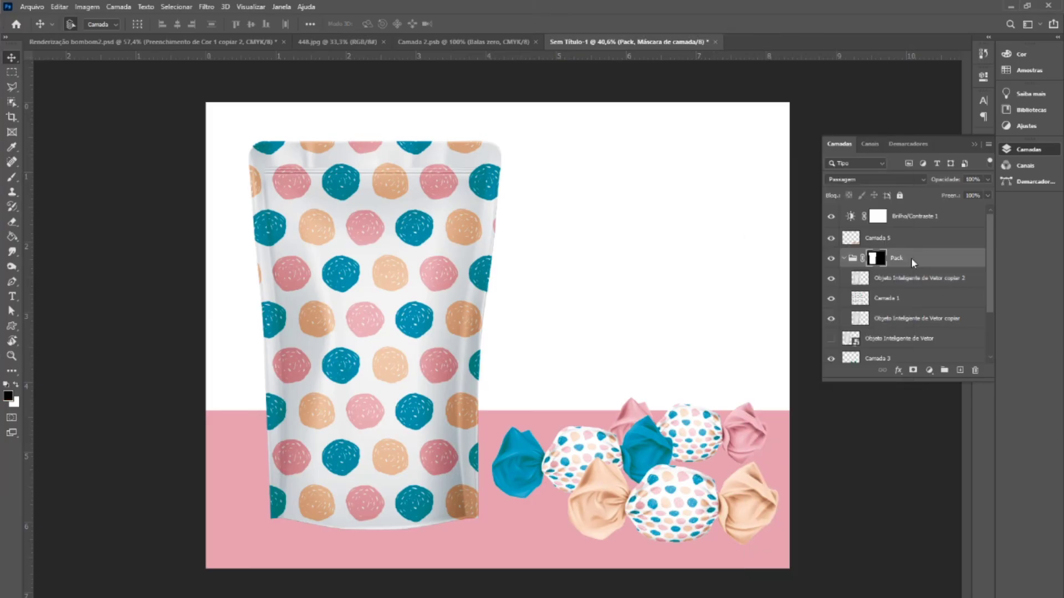
pyautogui.click(852, 258)
pyautogui.click(843, 258)
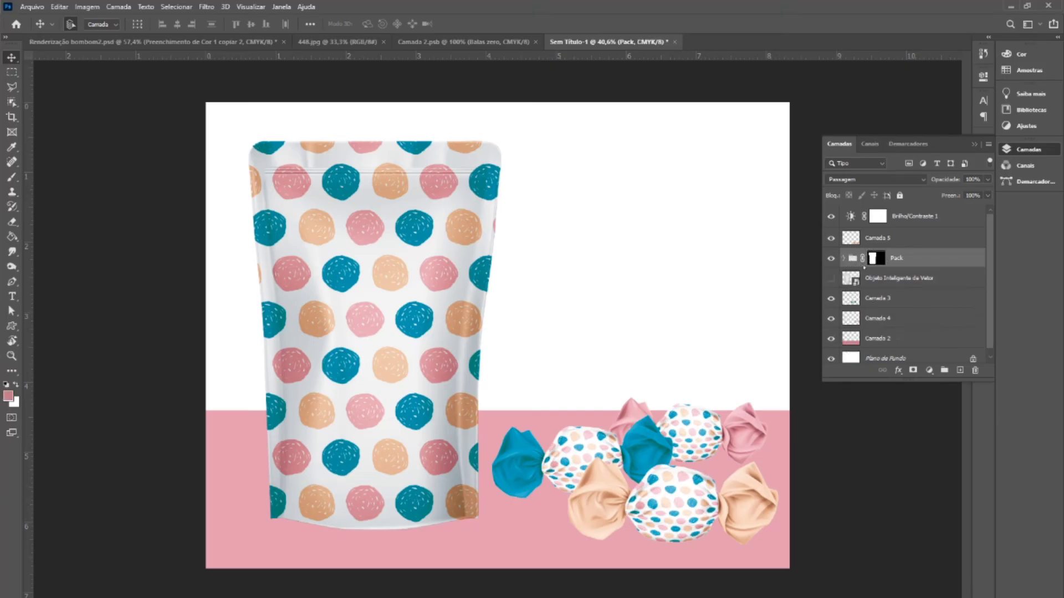
pyautogui.click(988, 145)
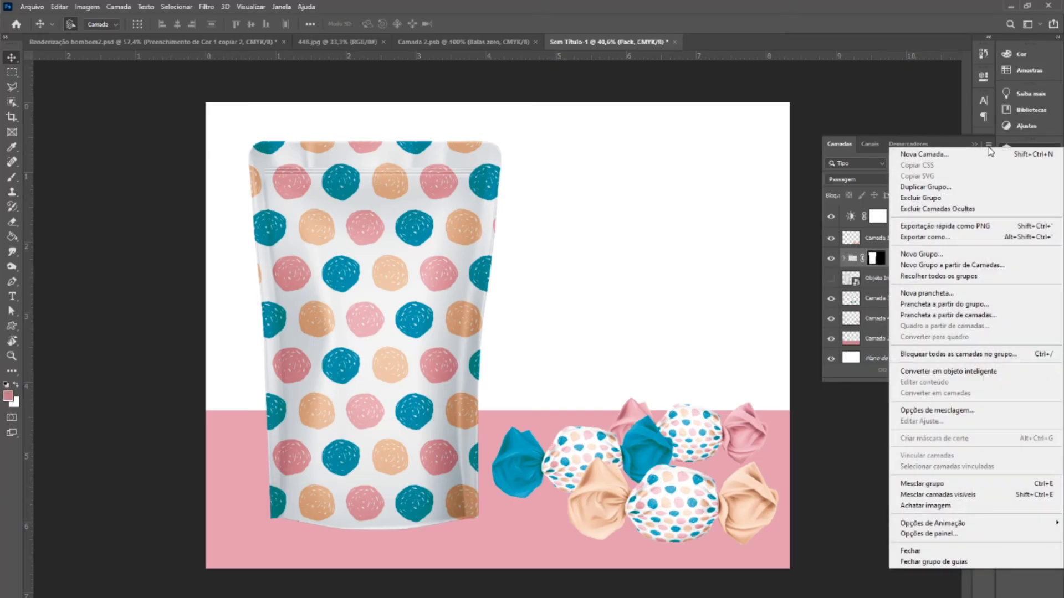
pyautogui.click(933, 187)
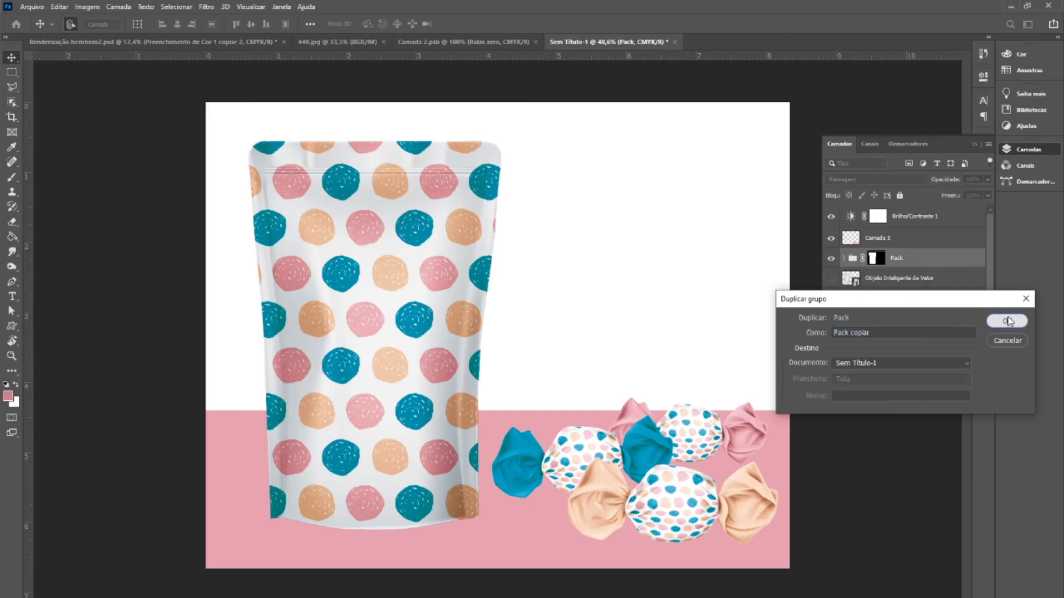
pyautogui.click(1006, 317)
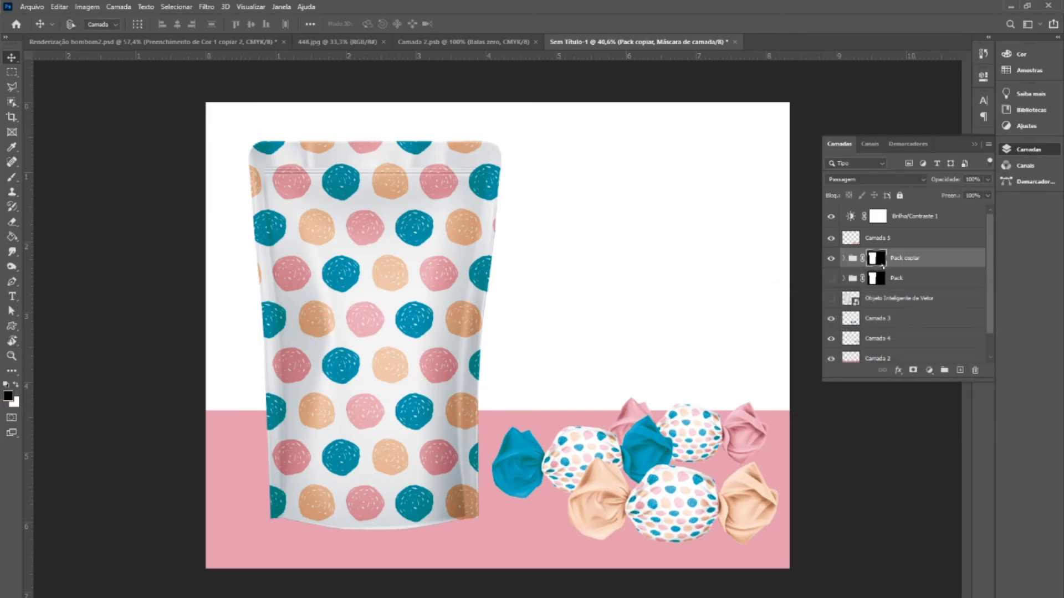
pyautogui.hotkey('ctrl', 'e')
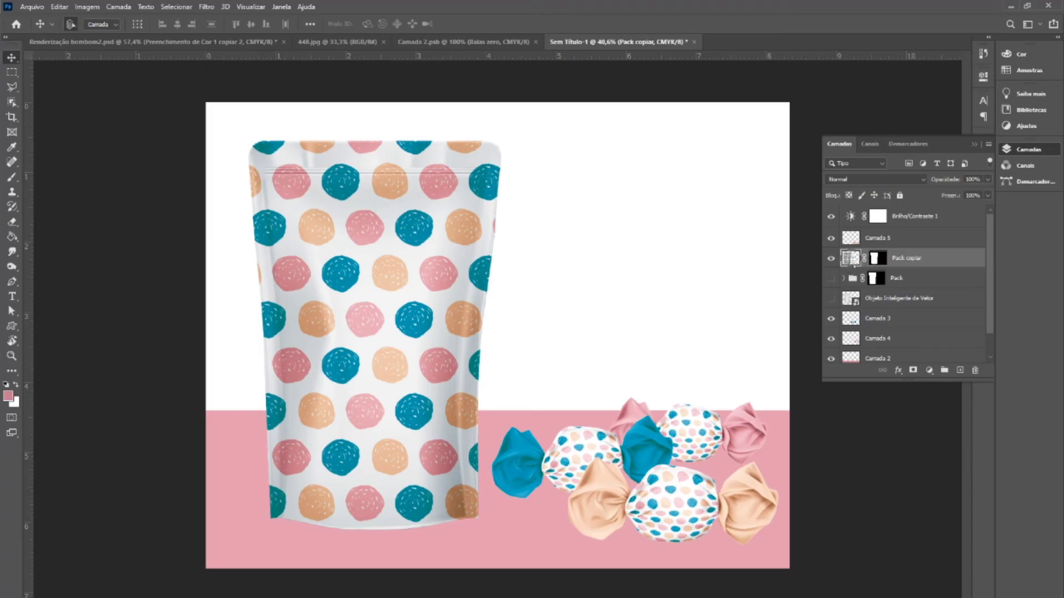
pyautogui.click(831, 258)
# - Start a Deformar warp on the pouch and pull its four corners to tilt it in perspective
pyautogui.click(831, 258)
pyautogui.hotkey('ctrl', 't')
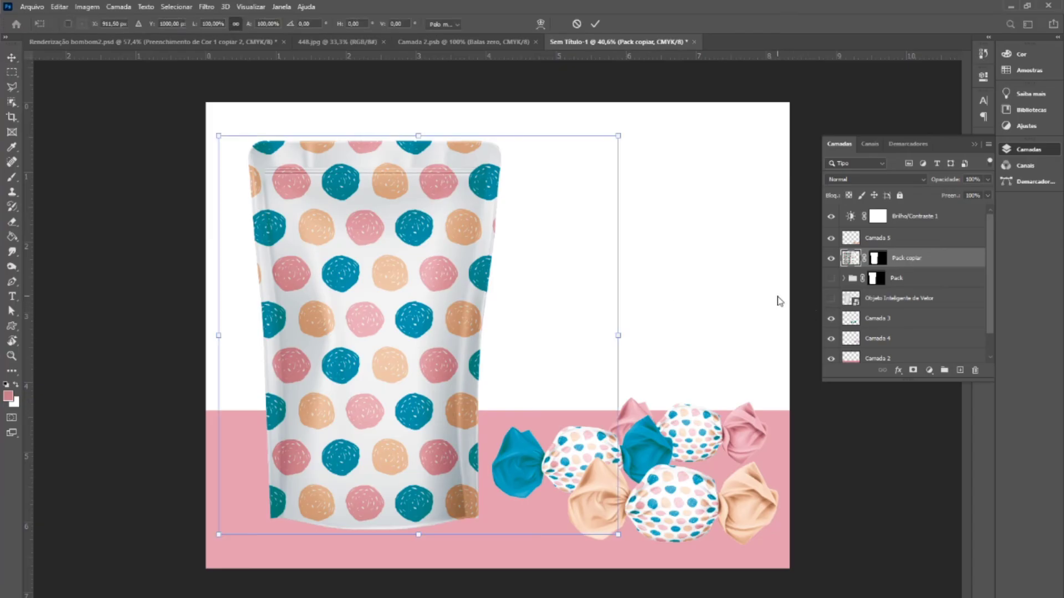
pyautogui.rightClick(377, 198)
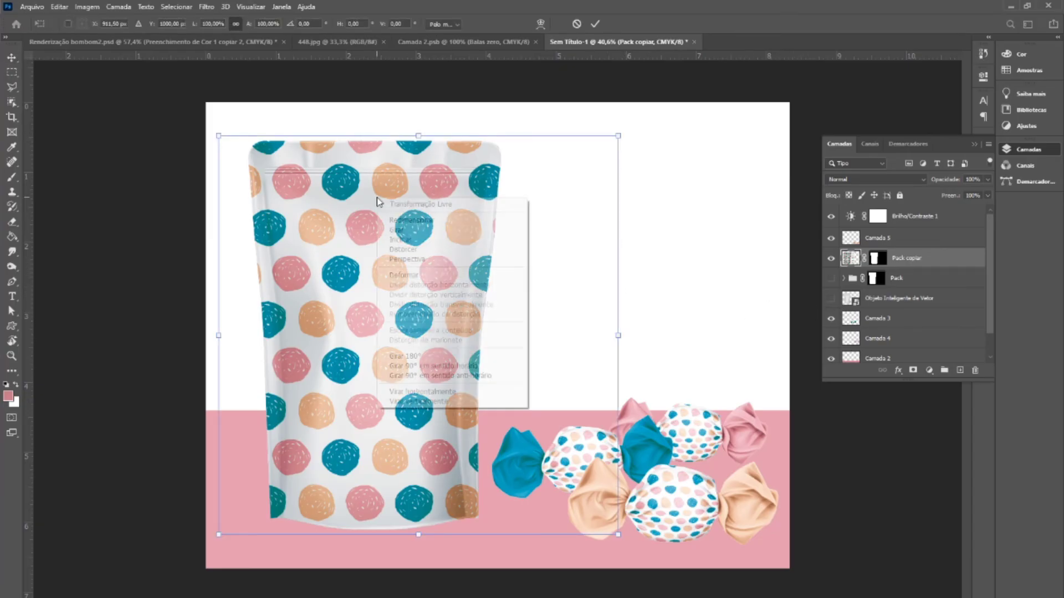
pyautogui.click(418, 275)
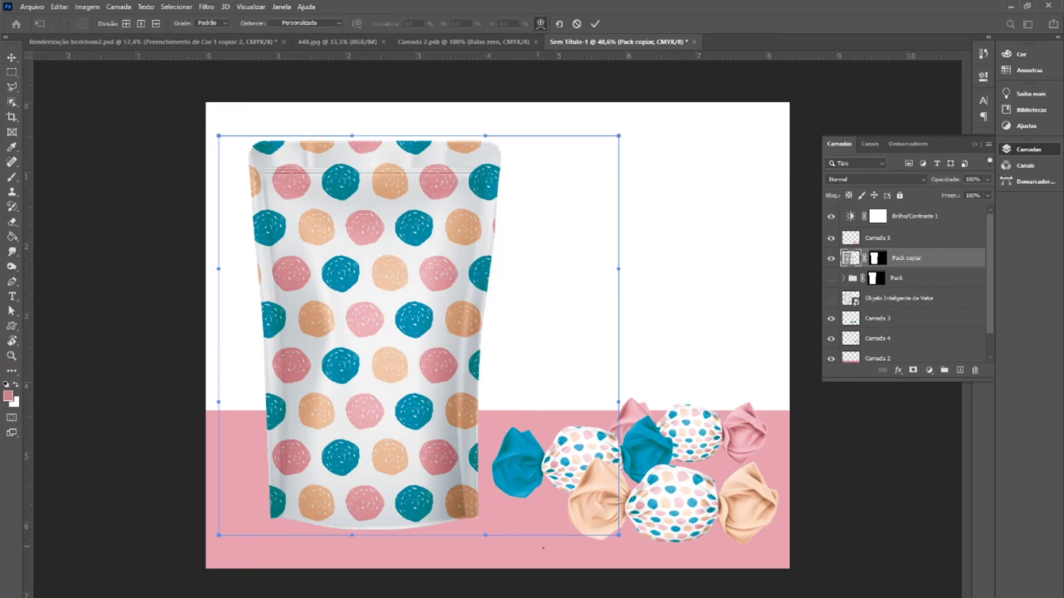
pyautogui.moveTo(619, 537); pyautogui.dragTo(569, 516)
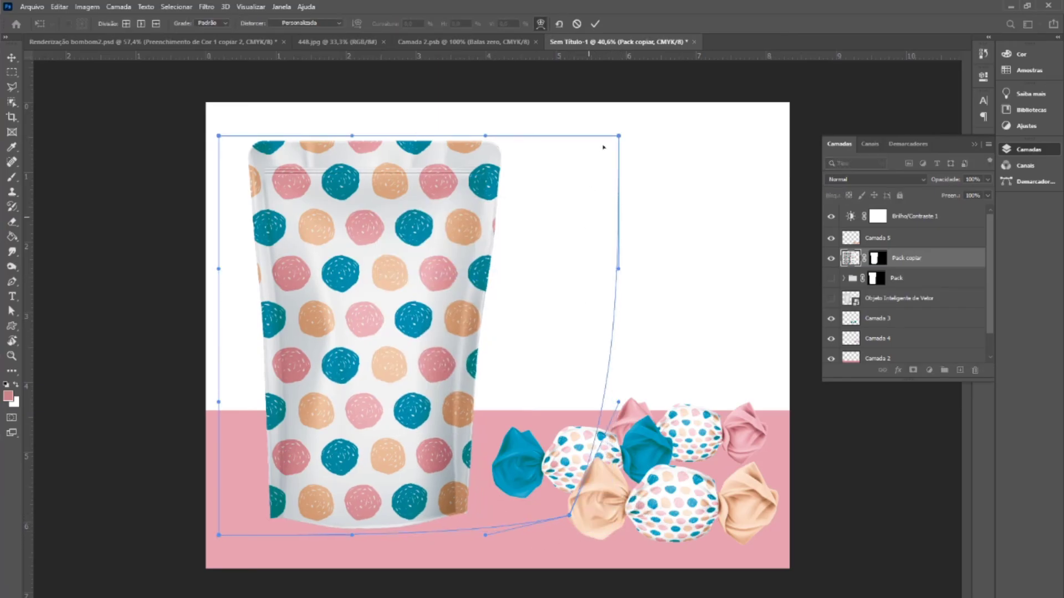
pyautogui.moveTo(618, 136); pyautogui.dragTo(594, 130)
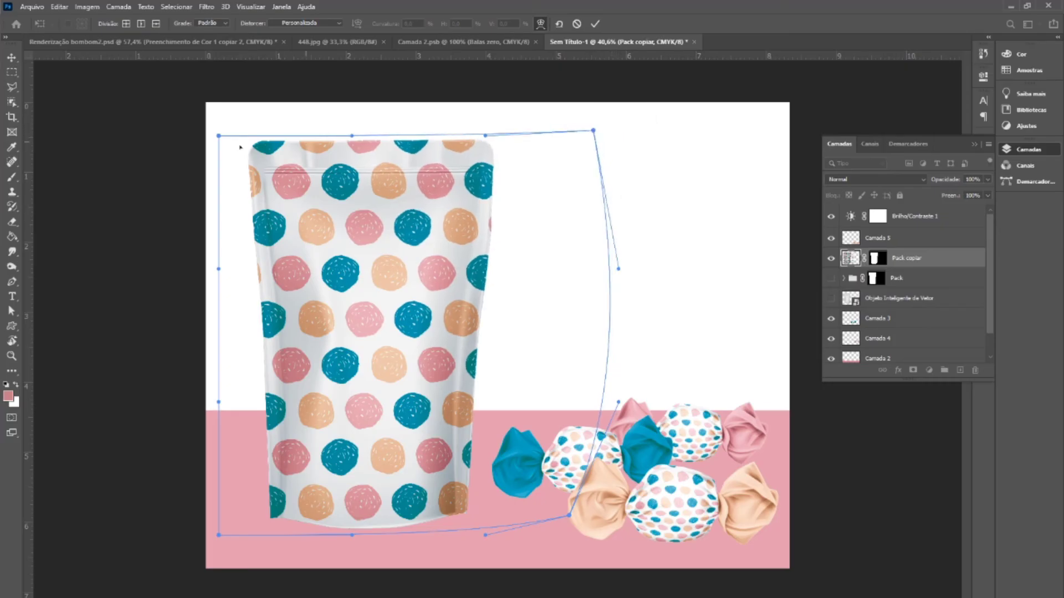
pyautogui.moveTo(219, 135); pyautogui.dragTo(222, 147)
pyautogui.moveTo(219, 535); pyautogui.dragTo(228, 549)
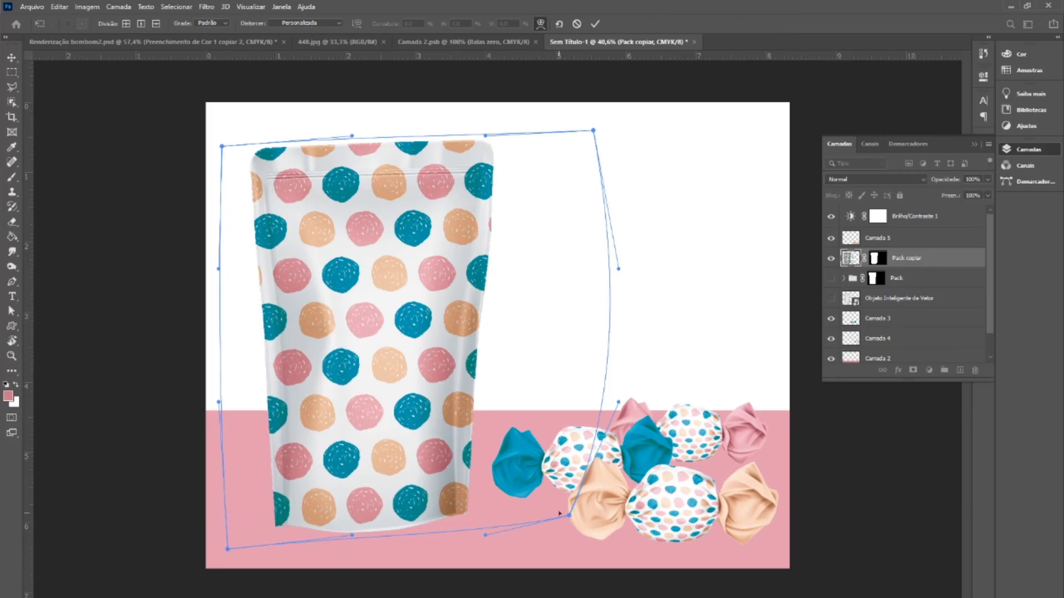
# - Refine the warp's corners, right side and bottom edge, then apply it
pyautogui.moveTo(571, 515); pyautogui.dragTo(578, 501)
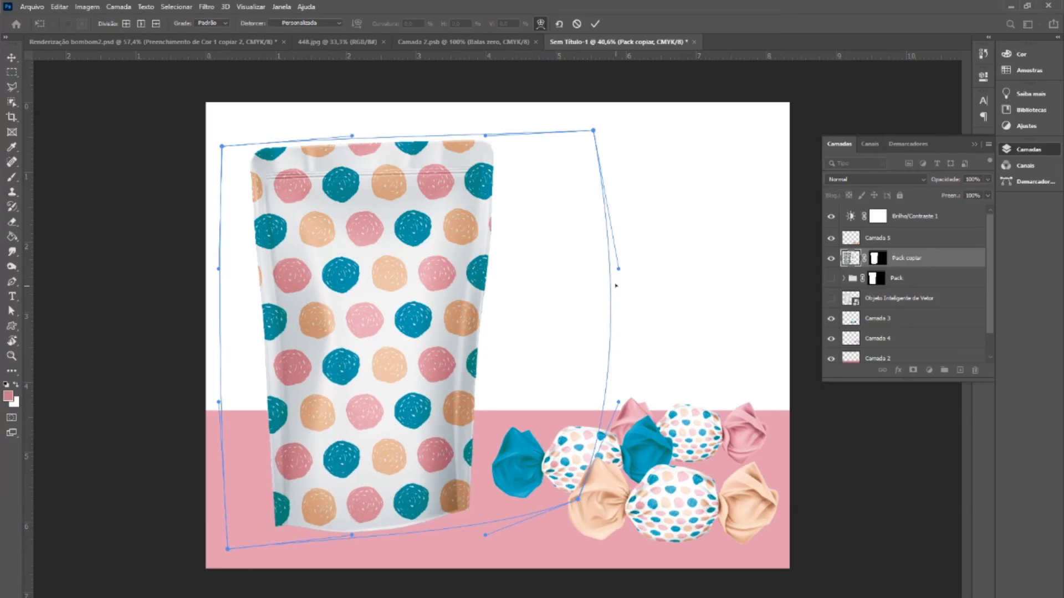
pyautogui.moveTo(616, 270); pyautogui.dragTo(575, 280)
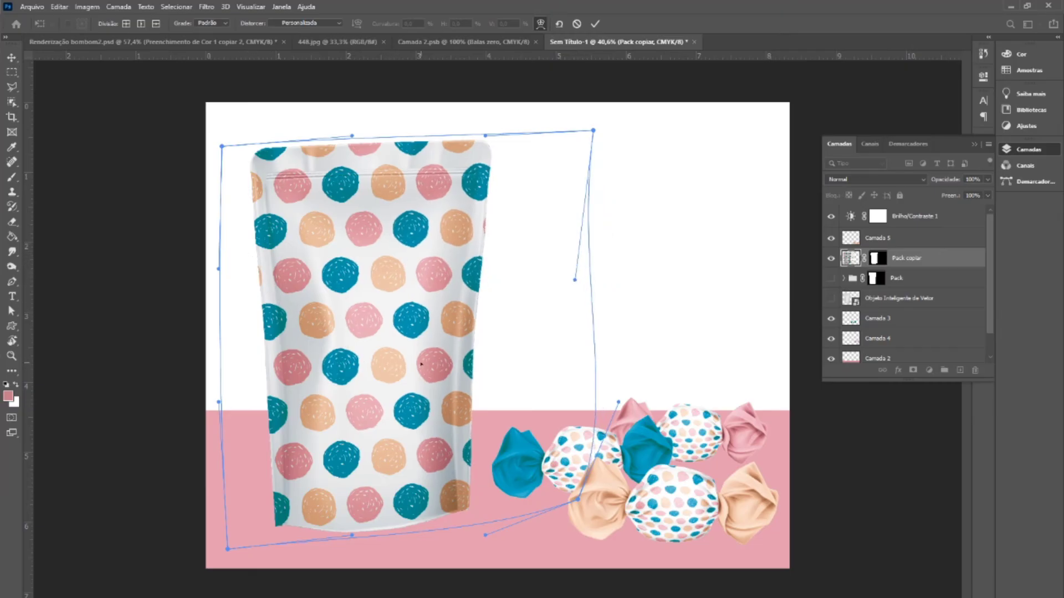
pyautogui.moveTo(228, 550); pyautogui.dragTo(244, 549)
pyautogui.moveTo(221, 147); pyautogui.dragTo(206, 147)
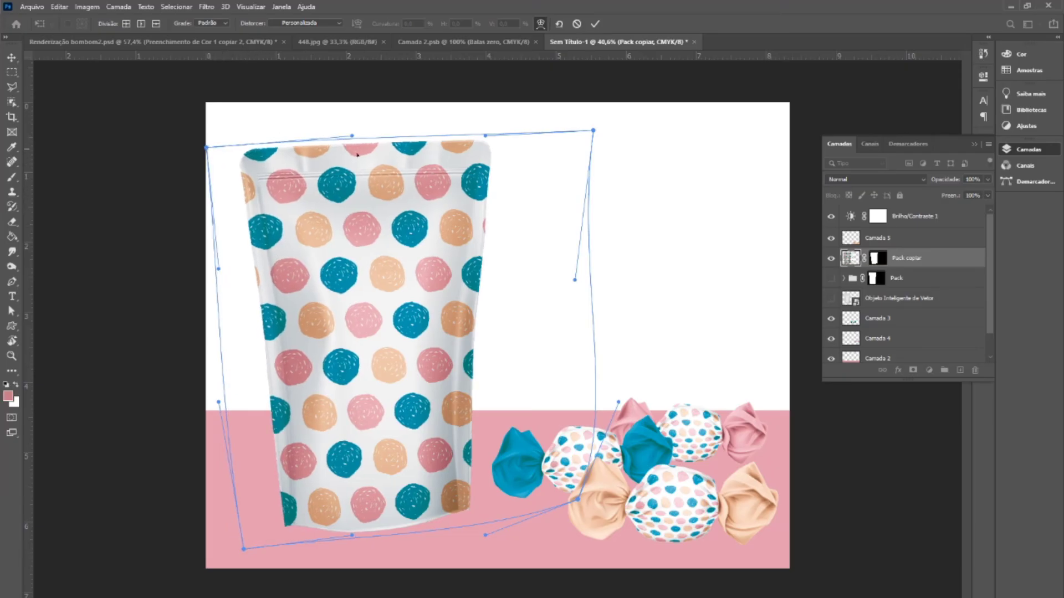
pyautogui.moveTo(593, 131); pyautogui.dragTo(573, 125)
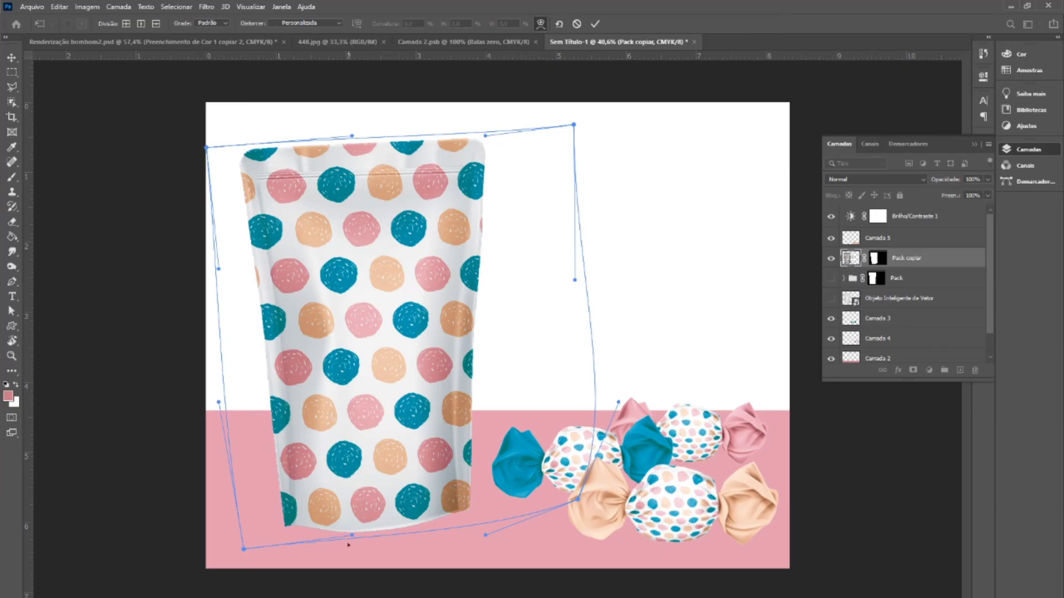
pyautogui.moveTo(352, 535); pyautogui.dragTo(353, 539)
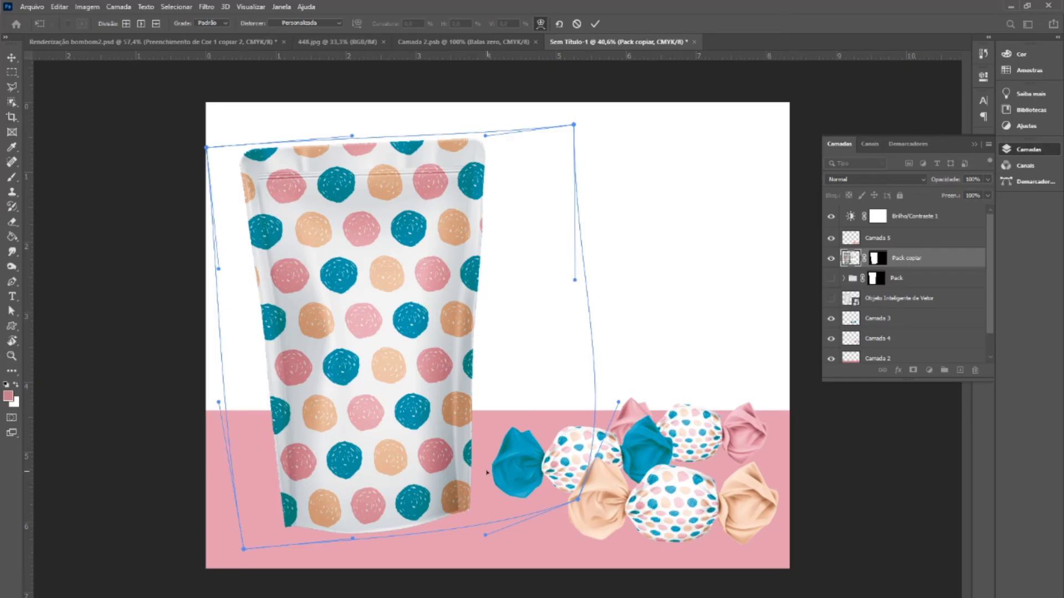
pyautogui.press('Return')
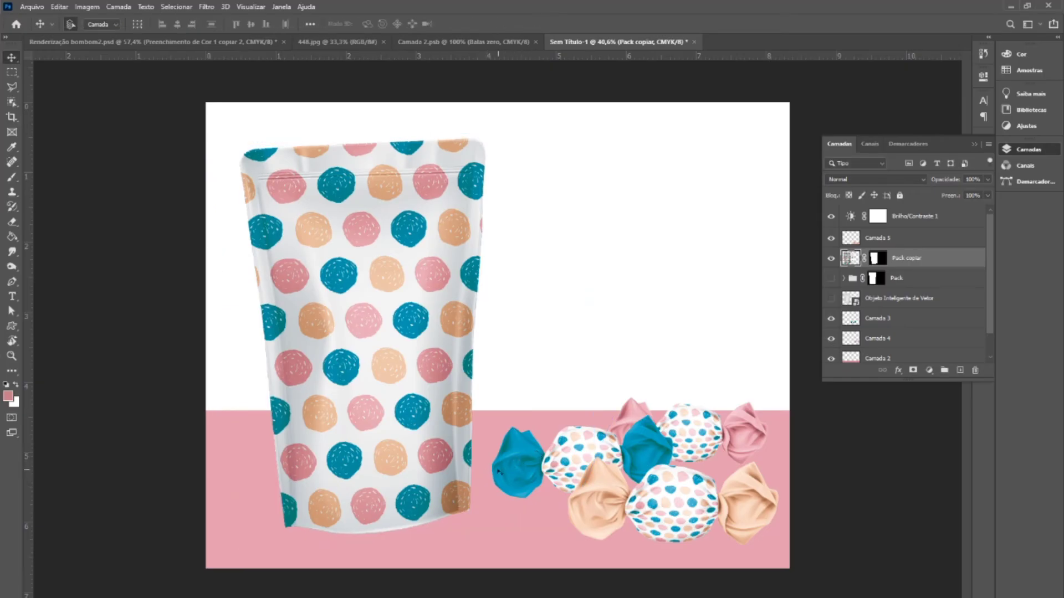
# - Add an empty layer above Camada 2 and group Camada 3 through Camada 5 as 'Bombons e pack'
pyautogui.scroll(-1, 909, 318)
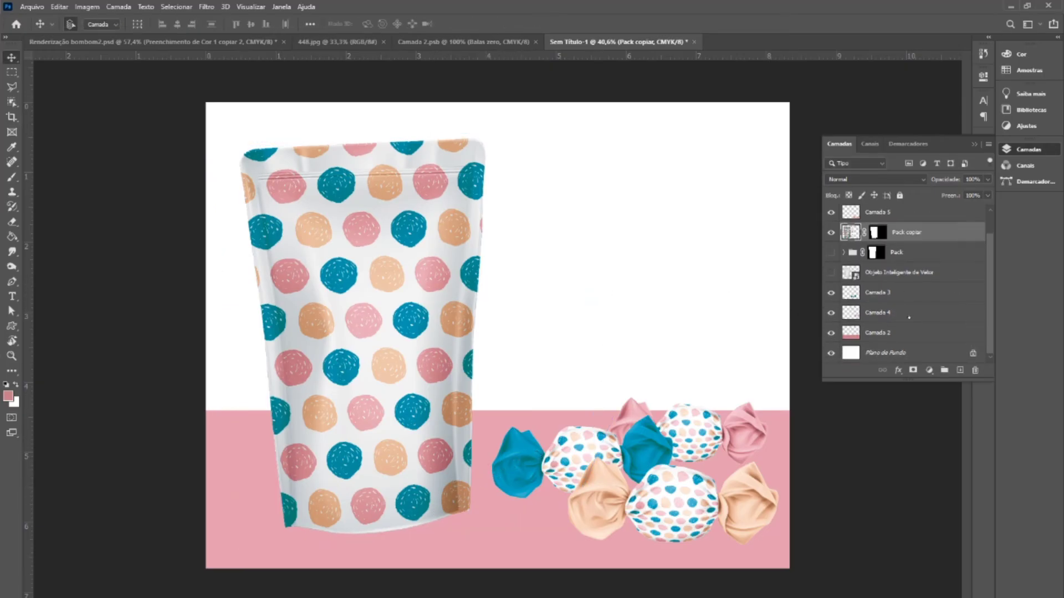
pyautogui.click(883, 332)
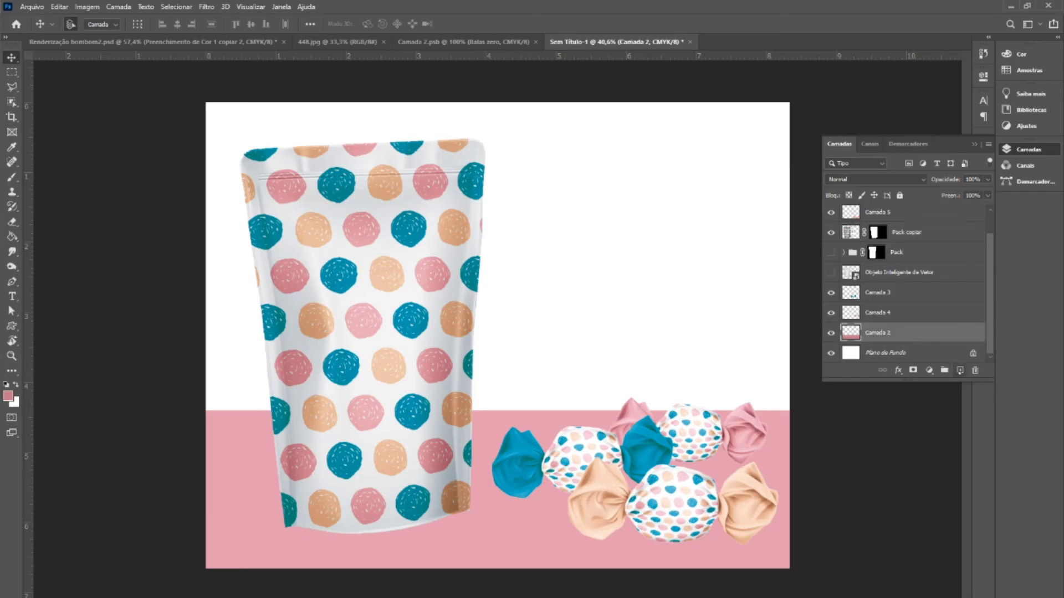
pyautogui.click(960, 371)
pyautogui.click(877, 312)
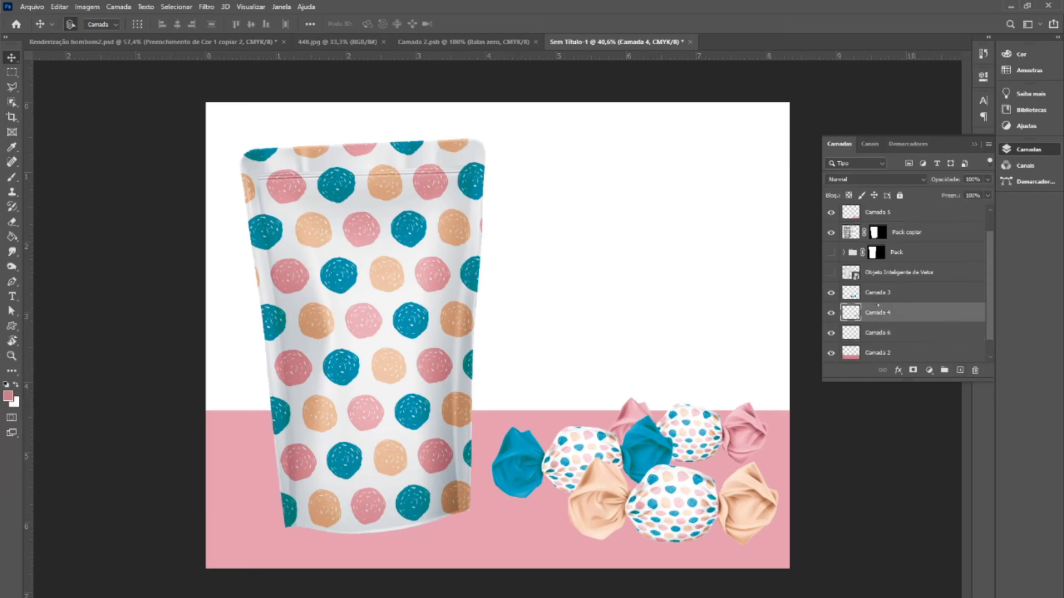
pyautogui.keyDown('shift'); pyautogui.click(877, 293); pyautogui.keyUp('shift')
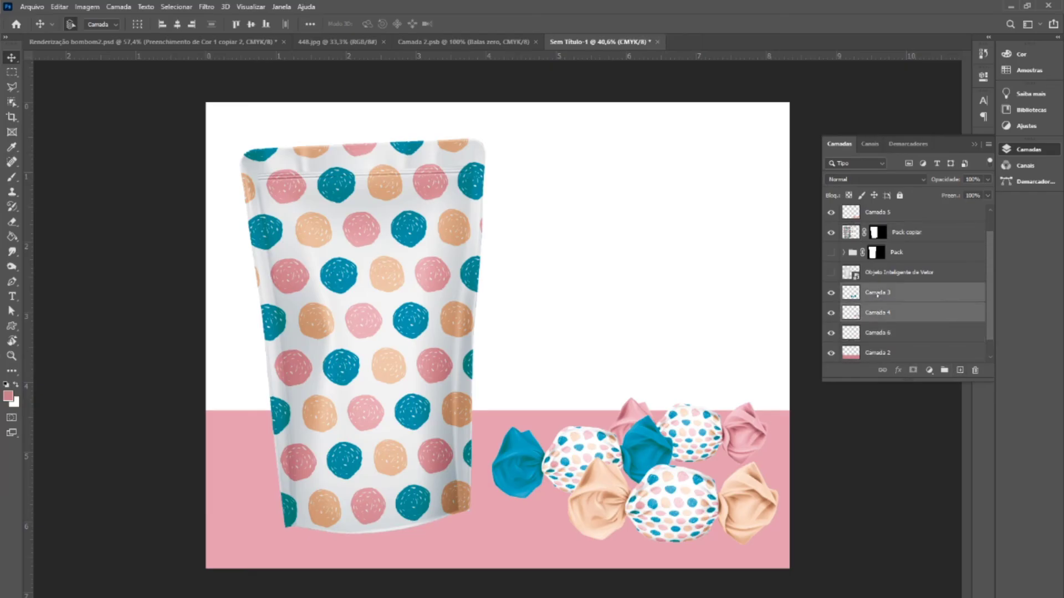
pyautogui.scroll(1, 877, 293)
pyautogui.keyDown('shift'); pyautogui.click(877, 235); pyautogui.keyUp('shift')
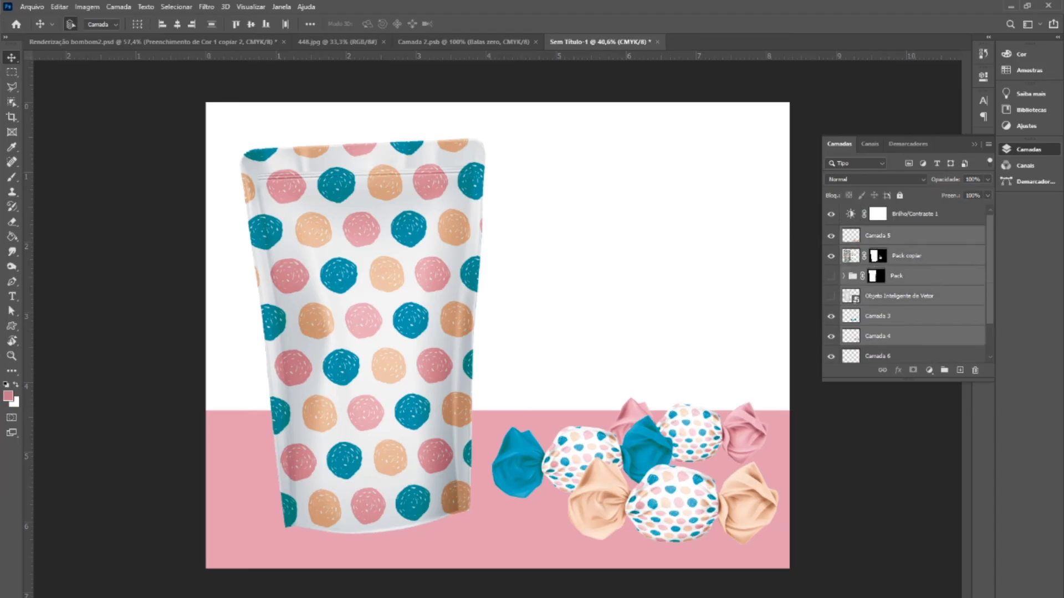
pyautogui.click(944, 370)
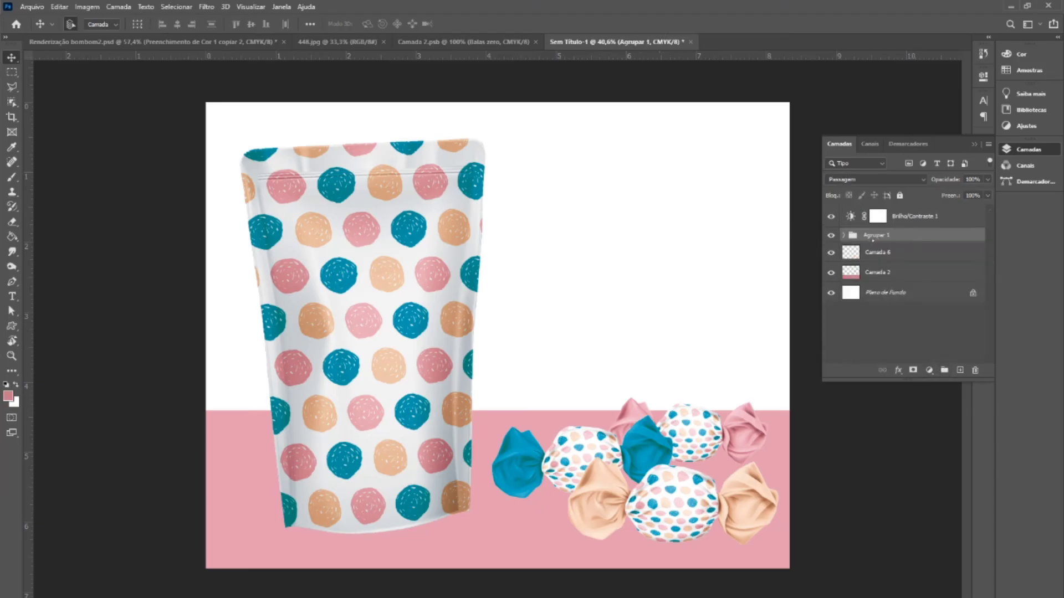
pyautogui.write('Bombons e pack')
pyautogui.press('Return')
# - Rename the new Camada 6 layer to 'Sombra' and pick a black brush
pyautogui.click(831, 252)
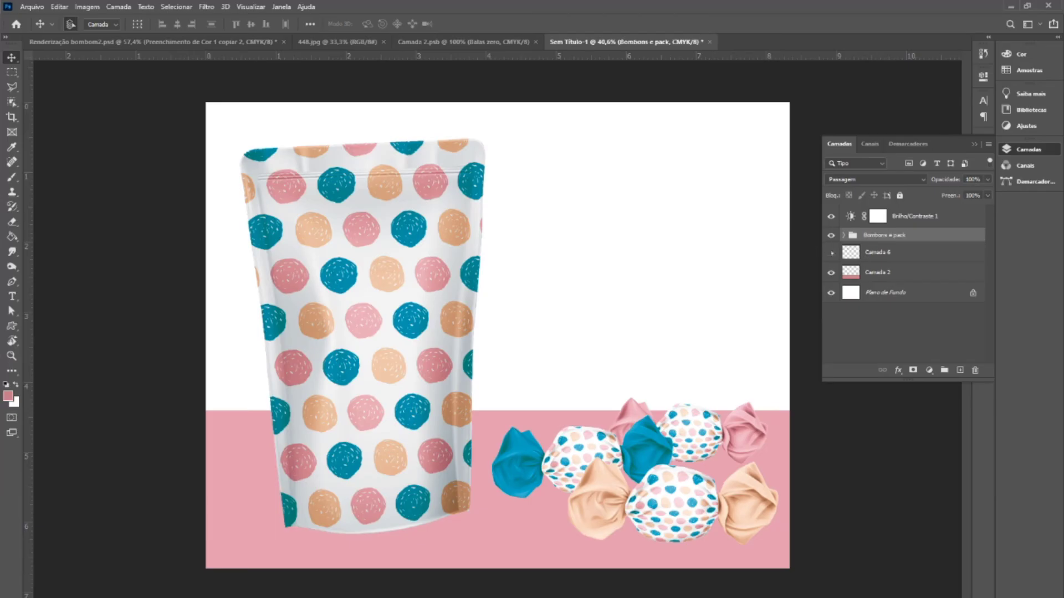
pyautogui.click(831, 253)
pyautogui.doubleClick(876, 252)
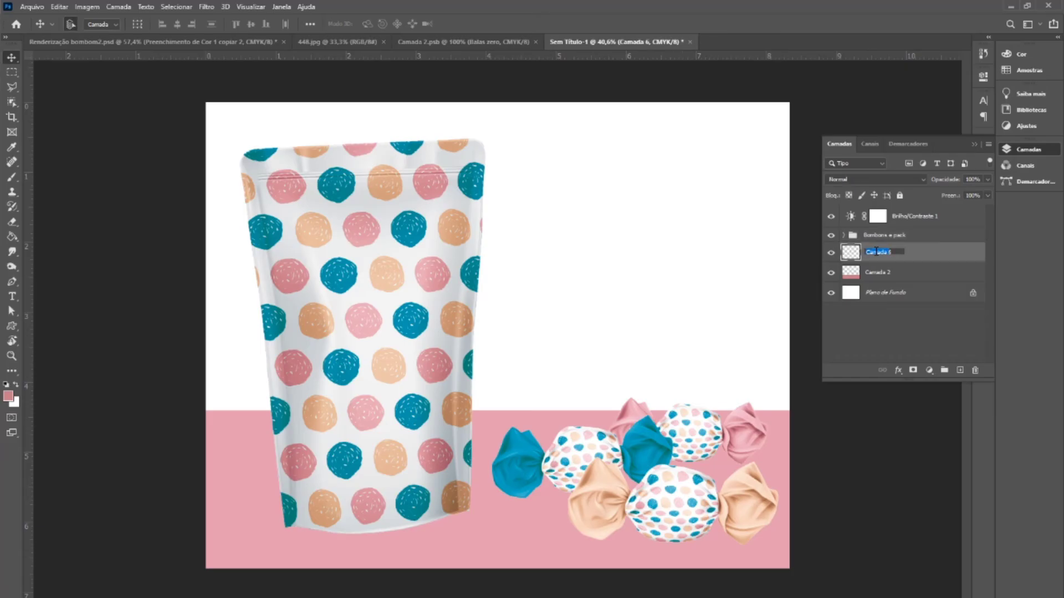
pyautogui.write('Sombra')
pyautogui.press('Return')
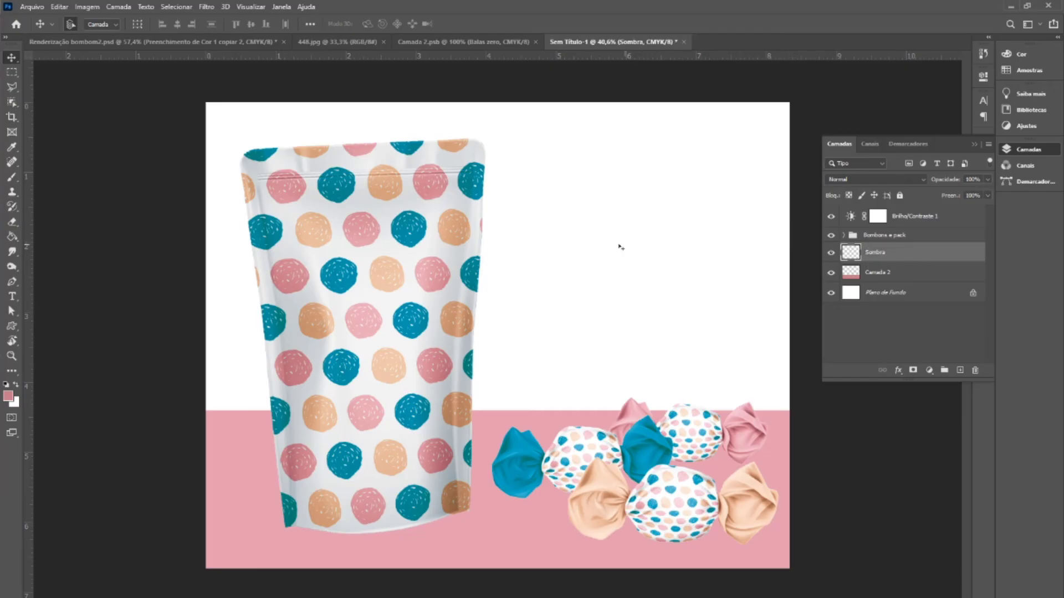
pyautogui.press('b')
pyautogui.press('d')
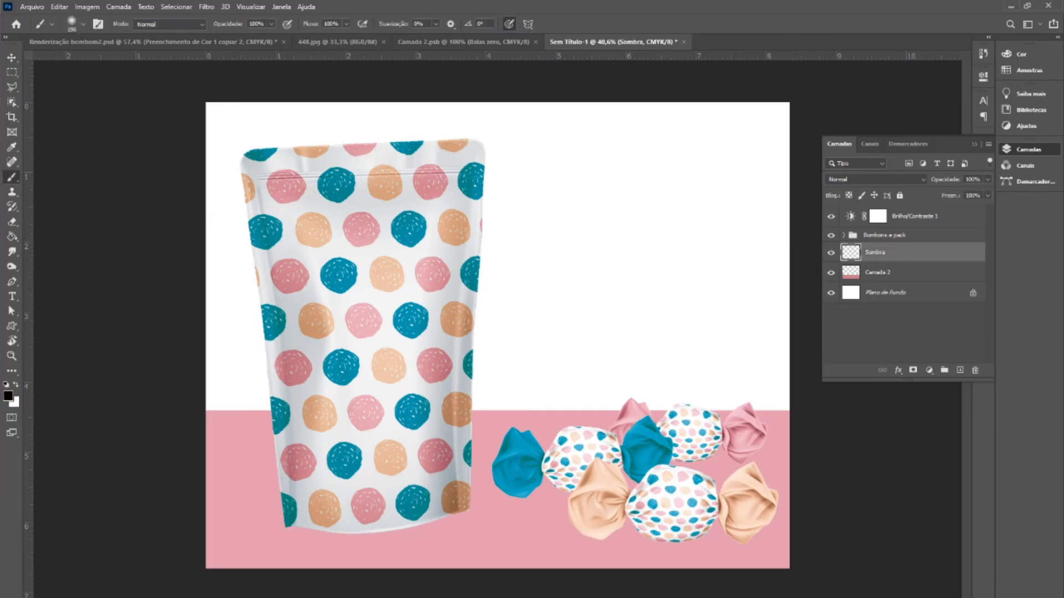
# - Paint a first soft black shadow under the pouch and the blue candy on the Sombra layer
pyautogui.click(83, 23)
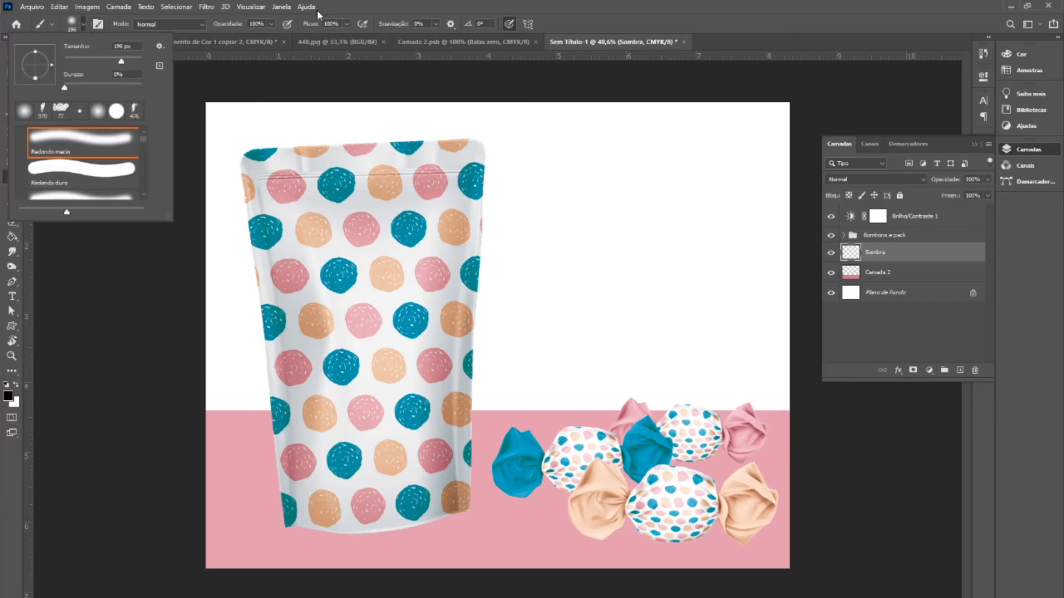
pyautogui.click(272, 24)
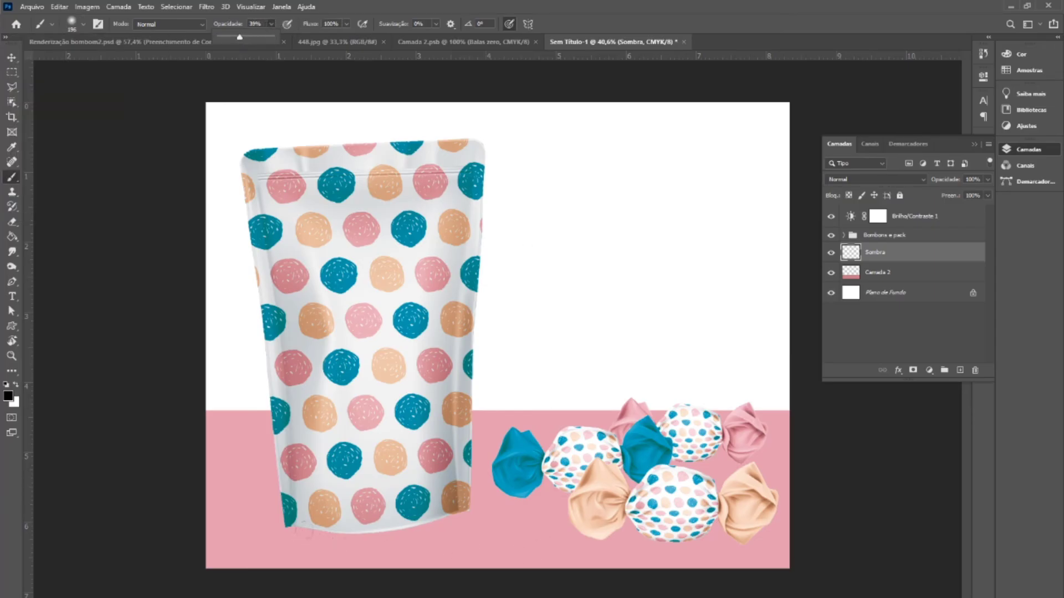
pyautogui.moveTo(297, 529)
pyautogui.mouseDown()
pyautogui.moveTo(341, 537)
pyautogui.moveTo(459, 522)
pyautogui.moveTo(363, 542)
pyautogui.moveTo(289, 524)
pyautogui.mouseUp()
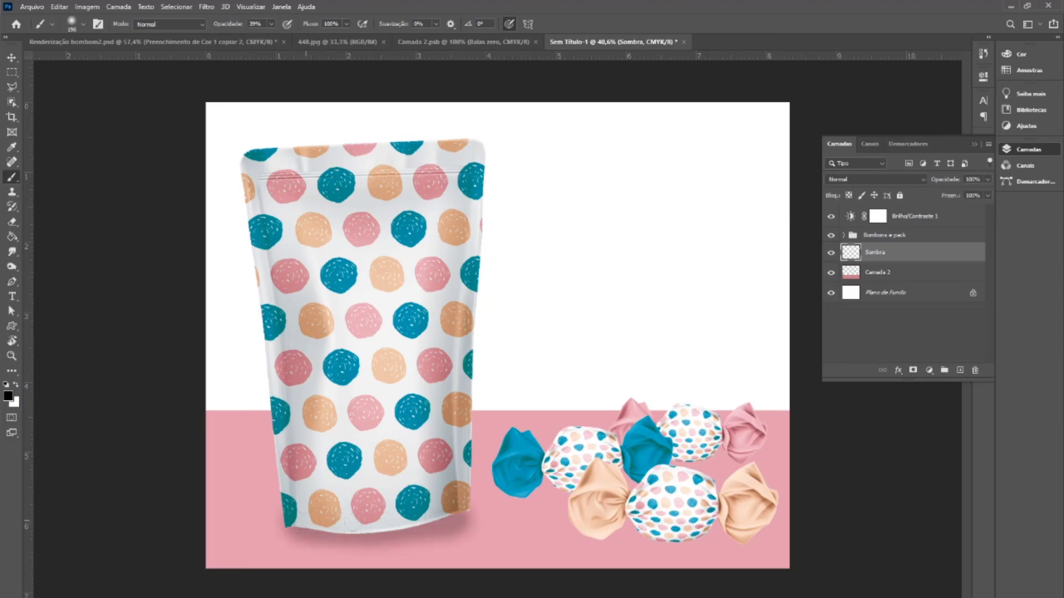
pyautogui.moveTo(470, 507)
pyautogui.mouseDown()
pyautogui.moveTo(426, 546)
pyautogui.moveTo(310, 547)
pyautogui.moveTo(285, 535)
pyautogui.mouseUp()
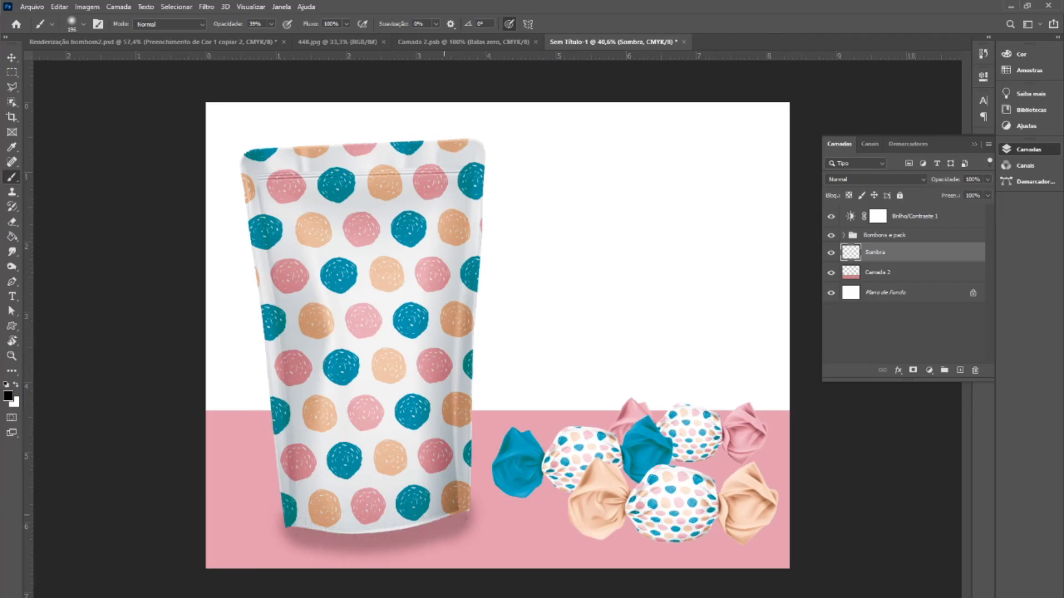
pyautogui.moveTo(526, 501)
pyautogui.mouseDown()
pyautogui.moveTo(495, 488)
pyautogui.moveTo(535, 493)
pyautogui.mouseUp()
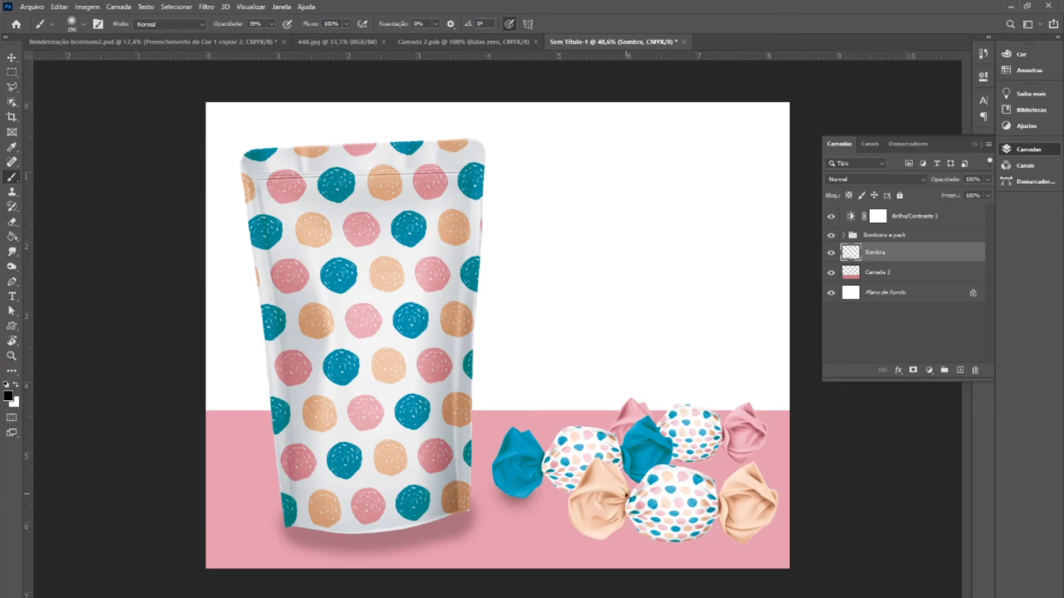
pyautogui.hotkey('ctrl', 'z')
pyautogui.hotkey('ctrl', 'z')
# - Dab shadow under the blue, pink and bottom candies and the right peach candy
pyautogui.click(521, 501)
pyautogui.click(560, 493)
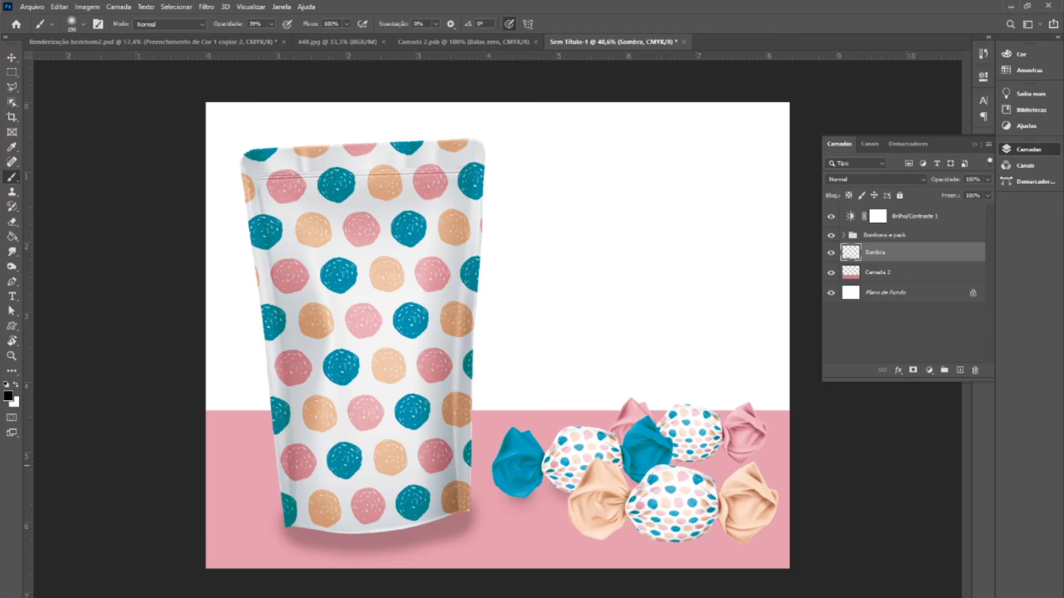
pyautogui.click(701, 459)
pyautogui.click(737, 459)
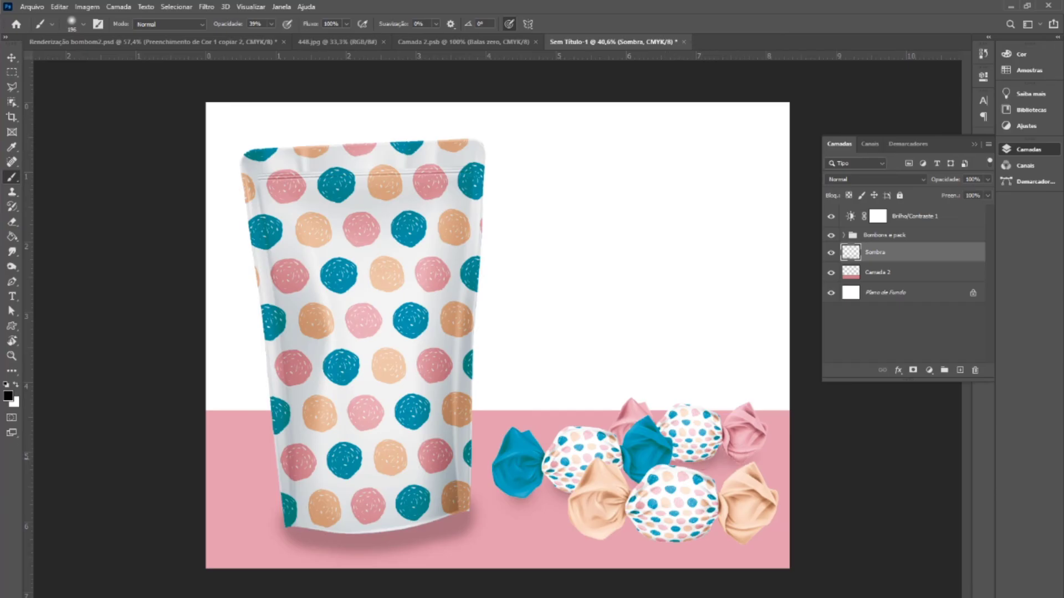
pyautogui.click(597, 538)
pyautogui.click(619, 532)
pyautogui.click(638, 533)
pyautogui.click(663, 544)
pyautogui.click(699, 535)
pyautogui.click(751, 540)
pyautogui.click(731, 541)
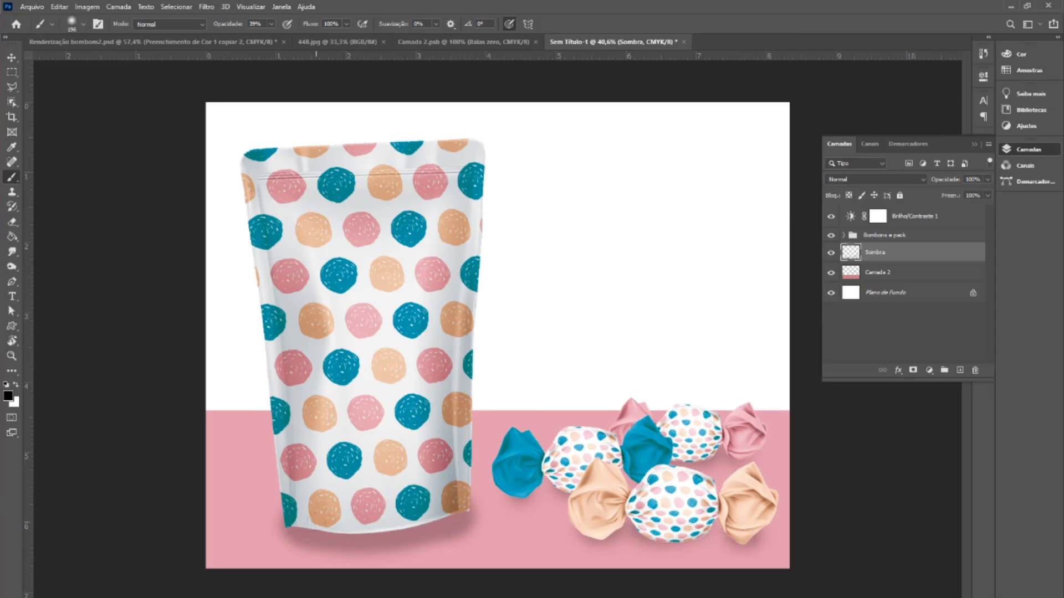
# - Build up shadow along the pouch's bottom edge and beneath the surrounding candies
pyautogui.moveTo(307, 533); pyautogui.dragTo(452, 520)
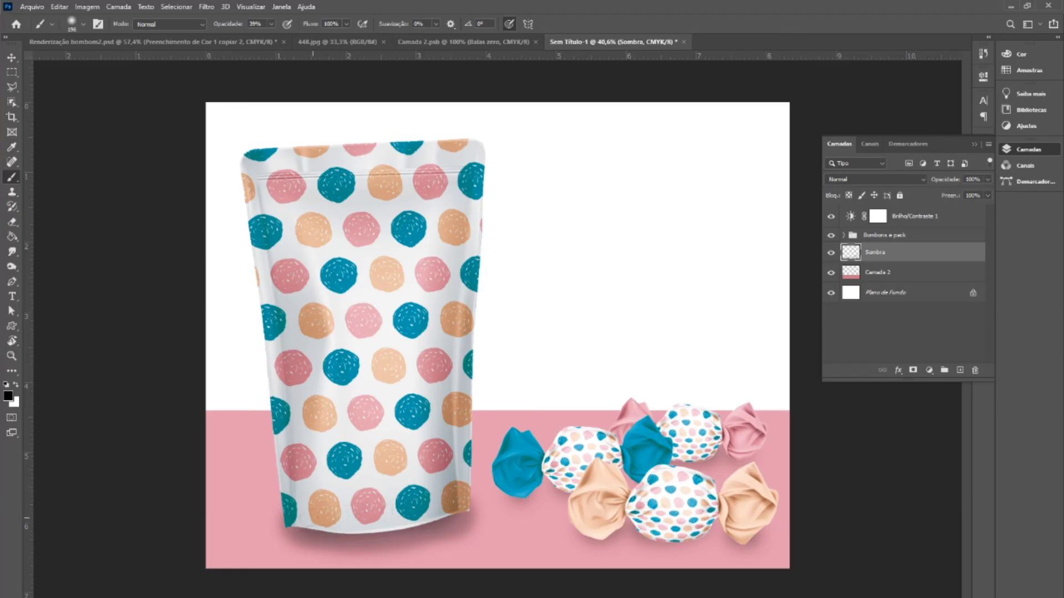
pyautogui.click(371, 529)
pyautogui.moveTo(510, 488); pyautogui.dragTo(519, 487)
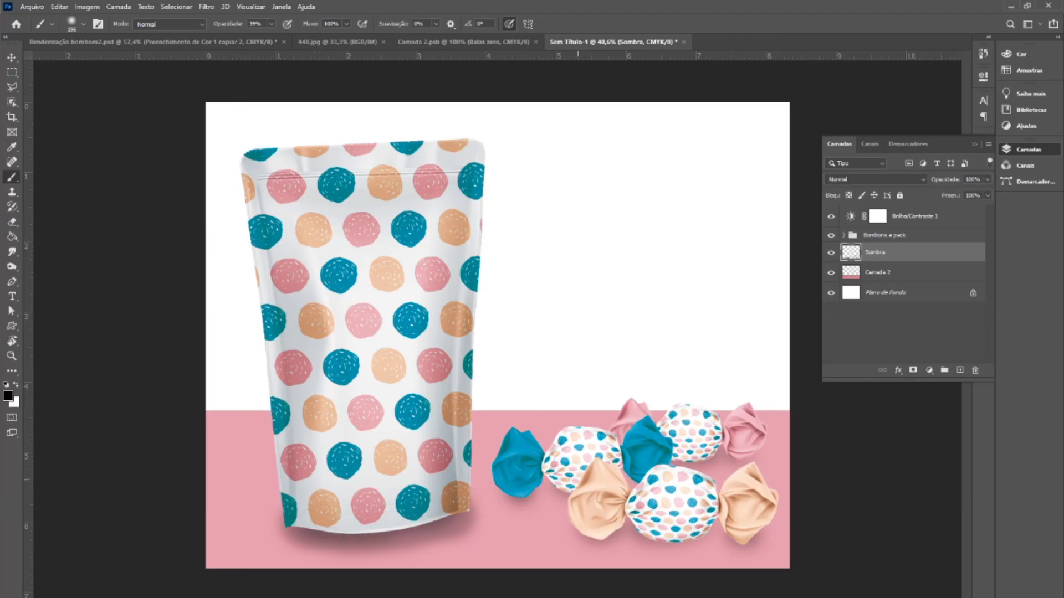
pyautogui.moveTo(625, 481)
pyautogui.mouseDown()
pyautogui.moveTo(728, 455)
pyautogui.moveTo(754, 460)
pyautogui.mouseUp()
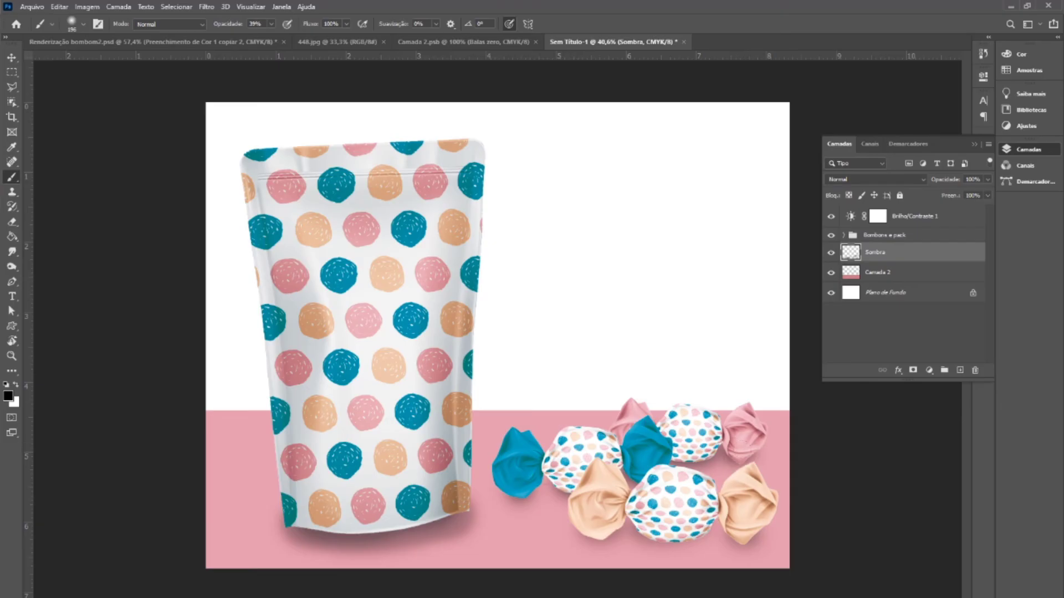
pyautogui.moveTo(575, 533)
pyautogui.mouseDown()
pyautogui.moveTo(694, 545)
pyautogui.moveTo(728, 534)
pyautogui.moveTo(584, 542)
pyautogui.mouseUp()
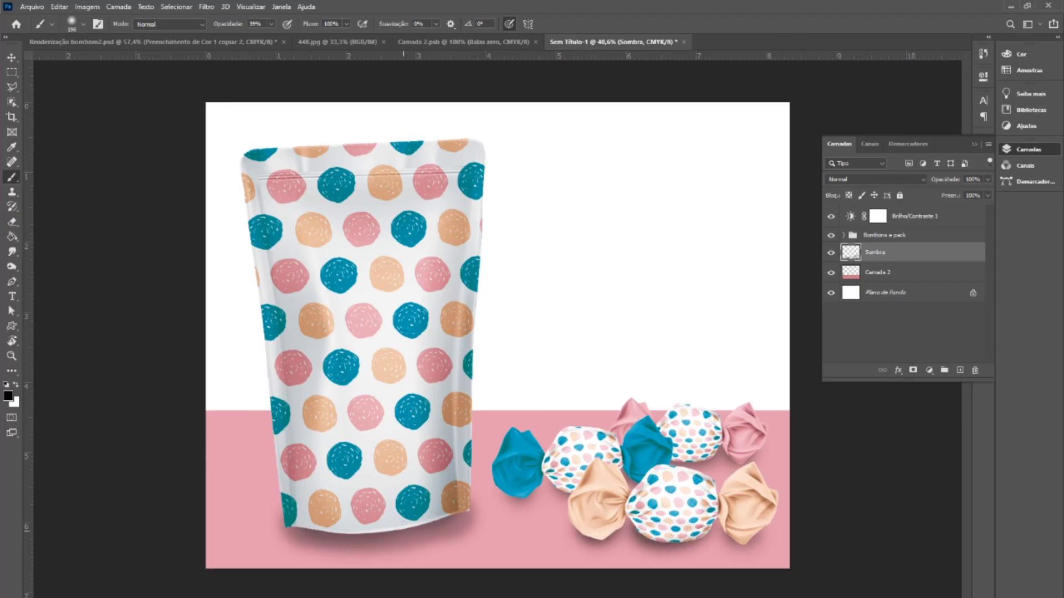
pyautogui.moveTo(443, 526); pyautogui.dragTo(302, 535)
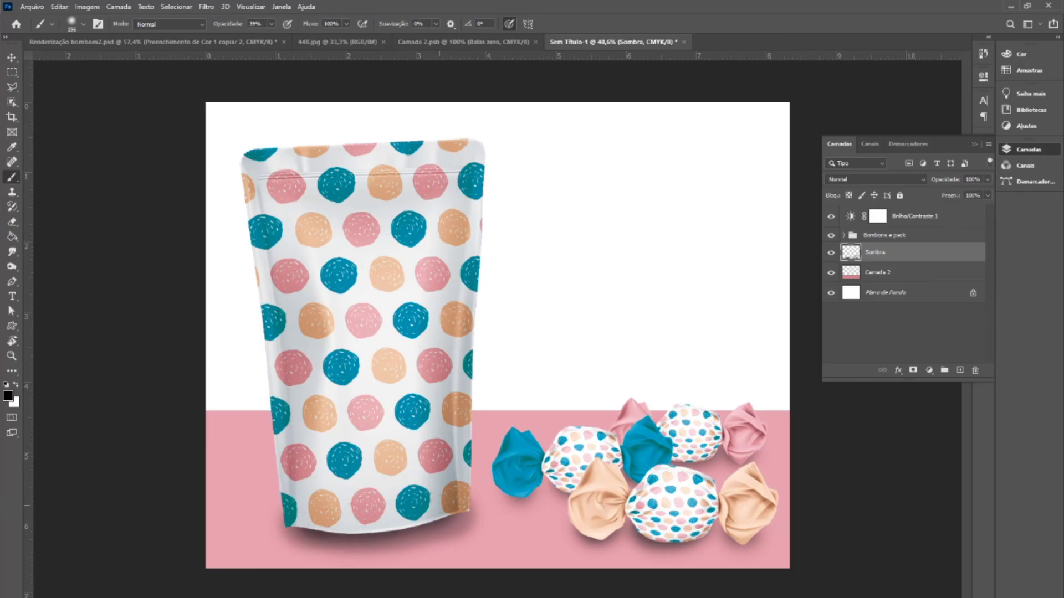
pyautogui.click(519, 484)
pyautogui.moveTo(670, 464); pyautogui.dragTo(711, 463)
pyautogui.click(753, 458)
pyautogui.click(603, 539)
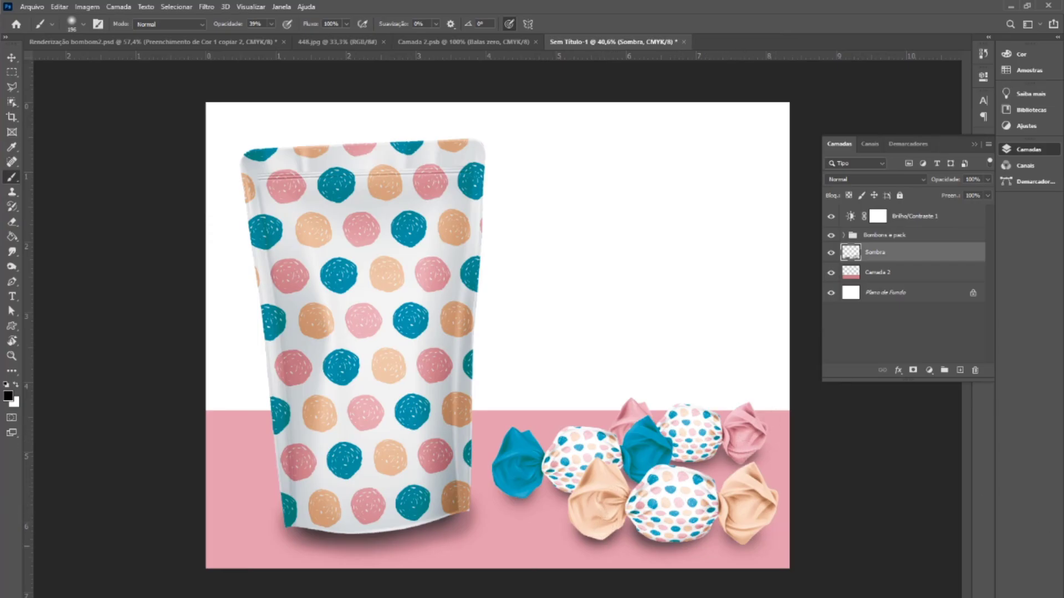
# - Lower the brush opacity to 17% and lightly shade the floor under the candies
pyautogui.click(271, 24)
pyautogui.press('Return')
pyautogui.click(551, 491)
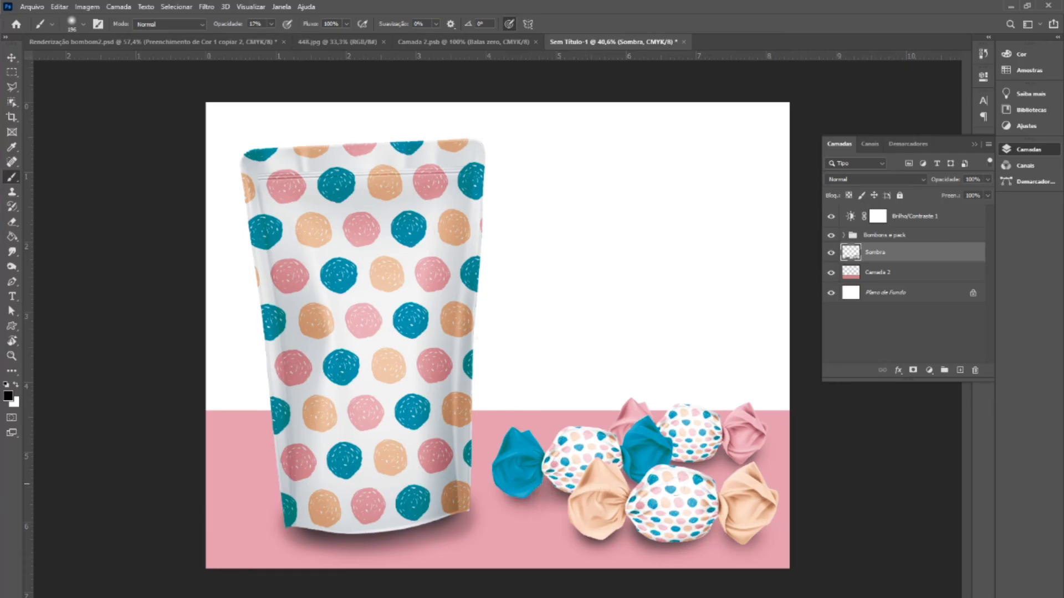
pyautogui.click(629, 481)
pyautogui.moveTo(693, 464); pyautogui.dragTo(725, 465)
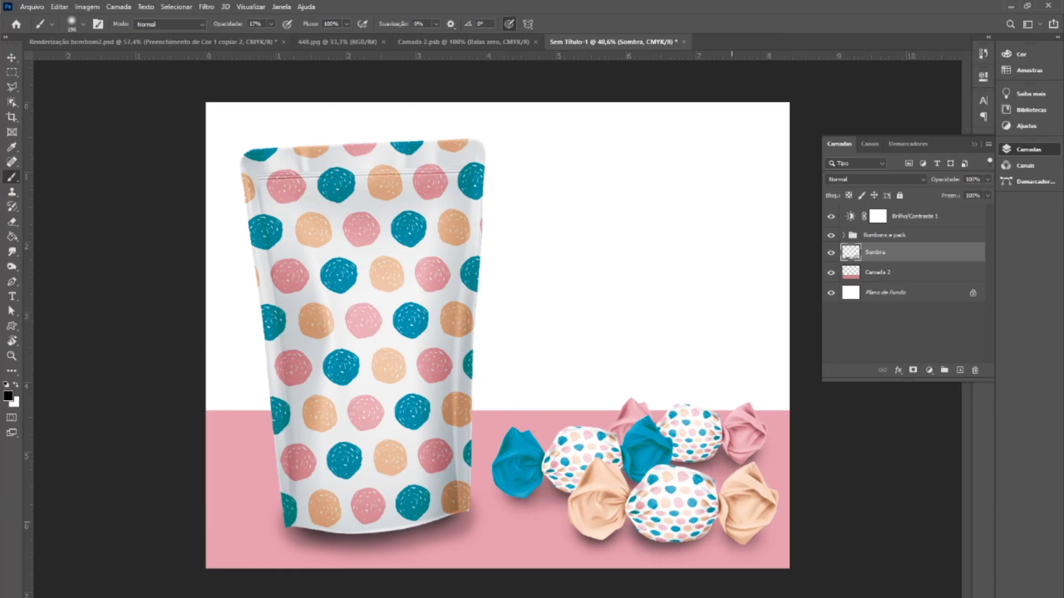
pyautogui.click(632, 533)
pyautogui.moveTo(617, 539); pyautogui.dragTo(719, 542)
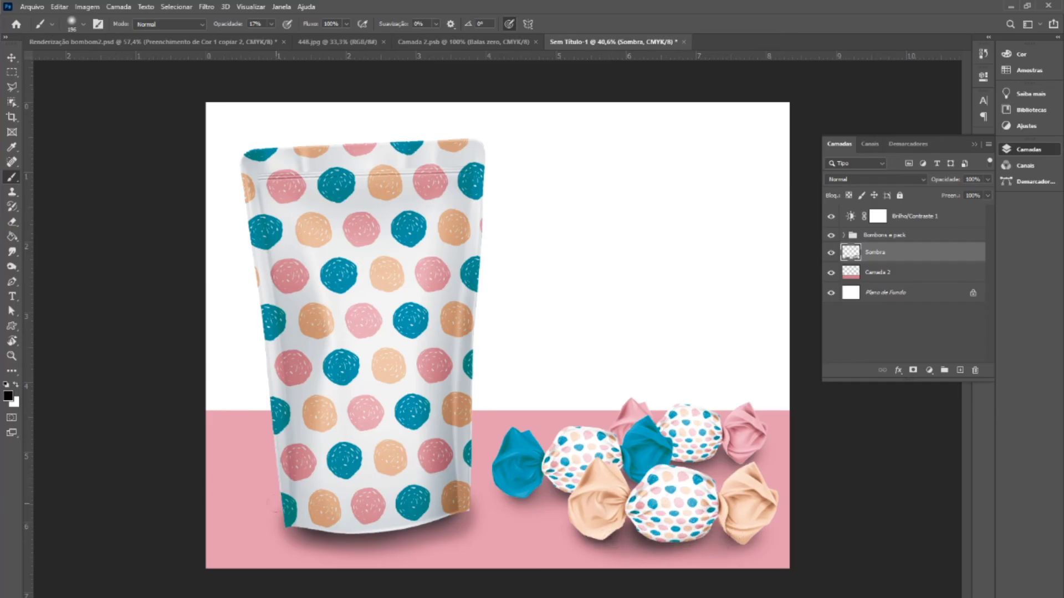
# - Darken the shadows under the pouch and candies further, undoing unwanted strokes
pyautogui.moveTo(309, 540)
pyautogui.mouseDown()
pyautogui.moveTo(452, 541)
pyautogui.moveTo(299, 548)
pyautogui.moveTo(311, 562)
pyautogui.mouseUp()
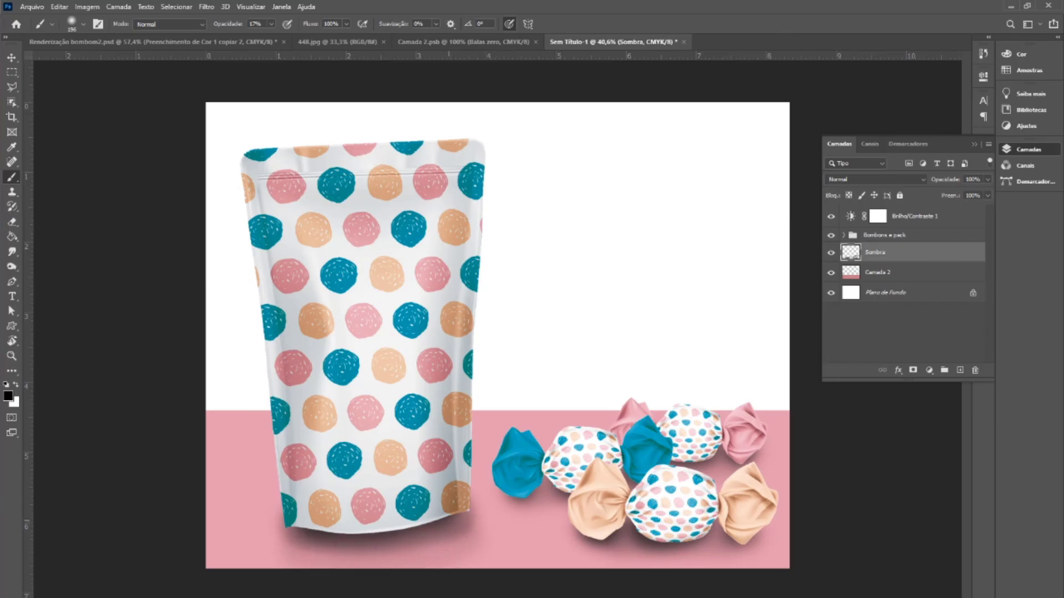
pyautogui.moveTo(477, 532)
pyautogui.mouseDown()
pyautogui.moveTo(471, 563)
pyautogui.moveTo(305, 554)
pyautogui.moveTo(509, 535)
pyautogui.mouseUp()
pyautogui.hotkey('ctrl', 'z')
pyautogui.moveTo(293, 532)
pyautogui.mouseDown()
pyautogui.moveTo(271, 546)
pyautogui.moveTo(352, 562)
pyautogui.mouseUp()
pyautogui.hotkey('ctrl', 'z')
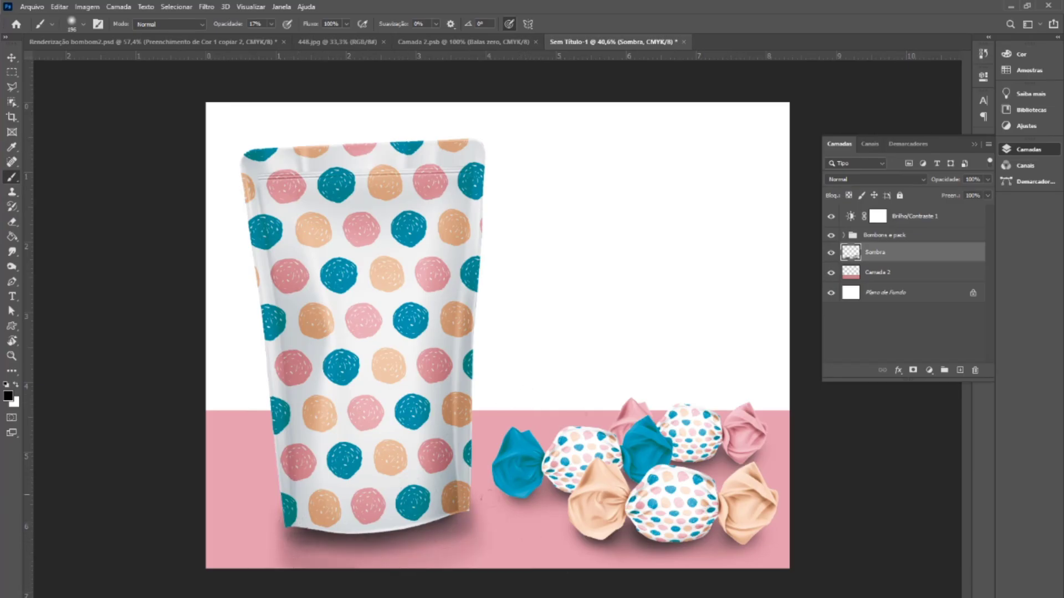
pyautogui.moveTo(532, 506)
pyautogui.mouseDown()
pyautogui.moveTo(554, 497)
pyautogui.moveTo(556, 524)
pyautogui.mouseUp()
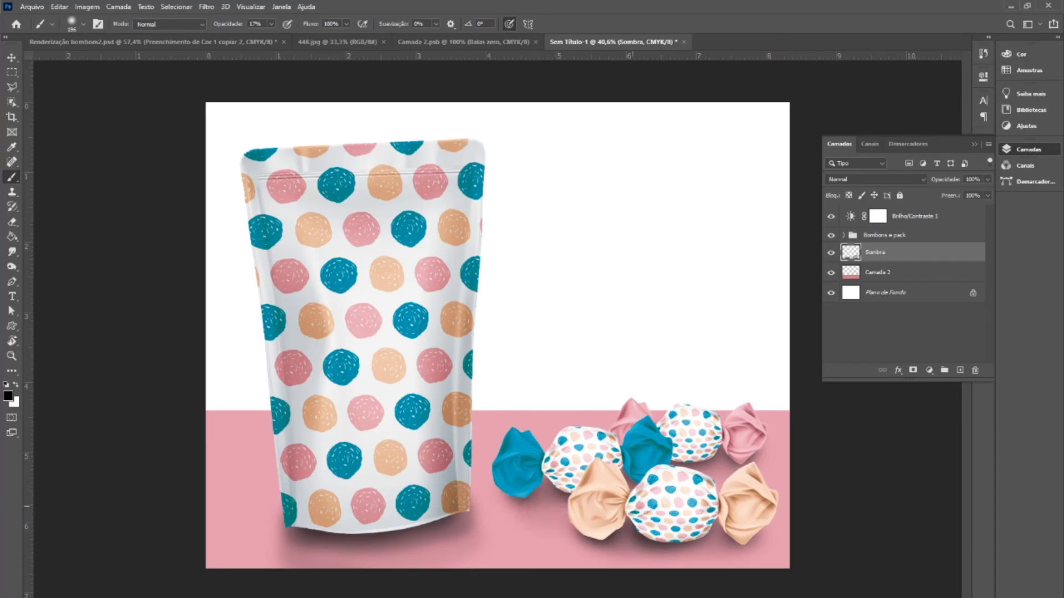
pyautogui.moveTo(609, 549); pyautogui.dragTo(759, 554)
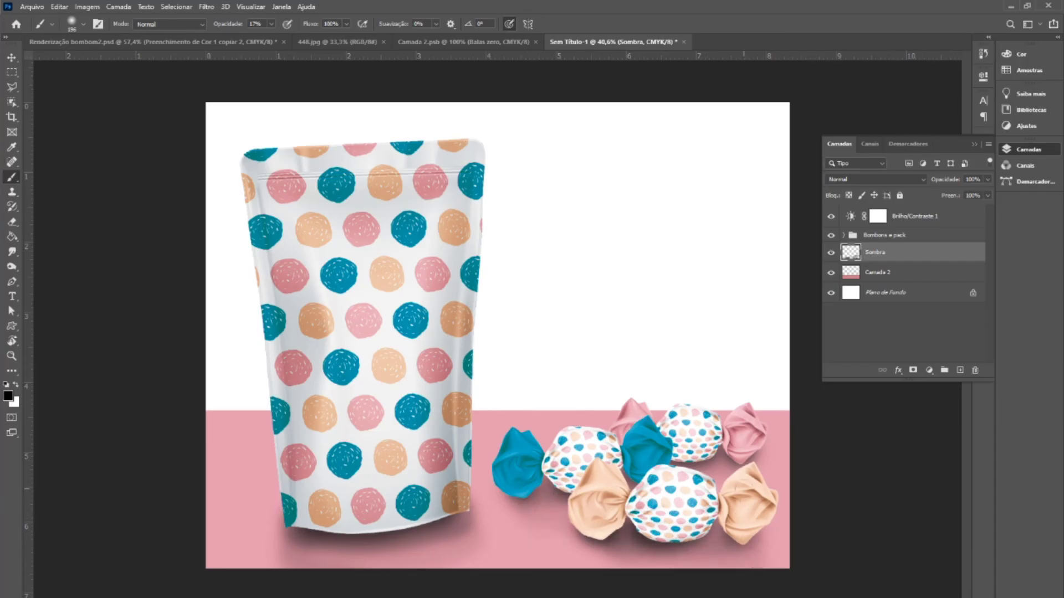
pyautogui.moveTo(687, 463); pyautogui.dragTo(723, 459)
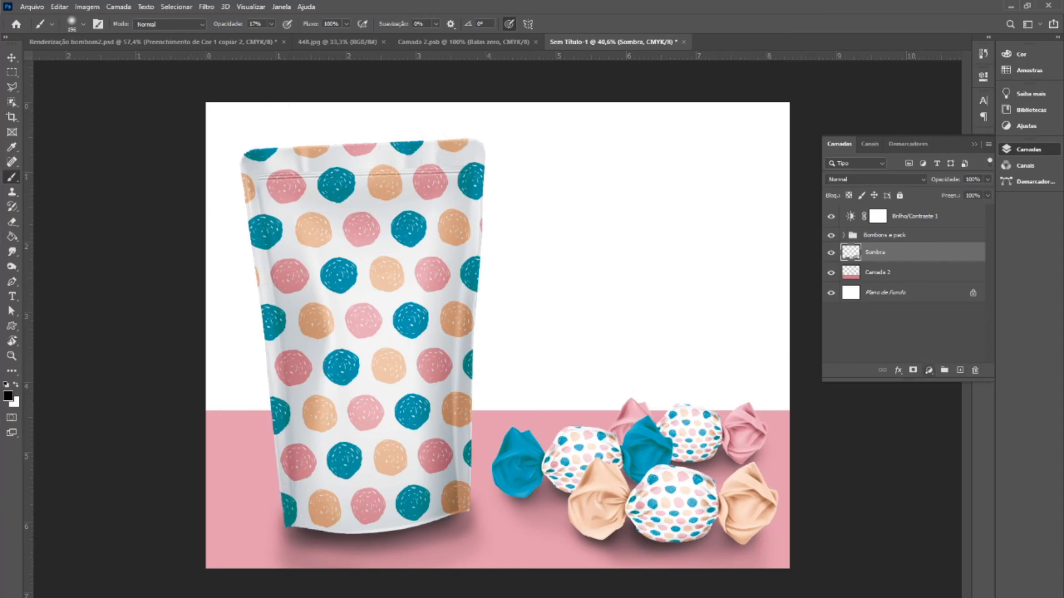
# - Select the Brilho/Contraste 1 layer and toggle its visibility to compare the scene
pyautogui.click(929, 370)
pyautogui.click(945, 219)
pyautogui.click(942, 235)
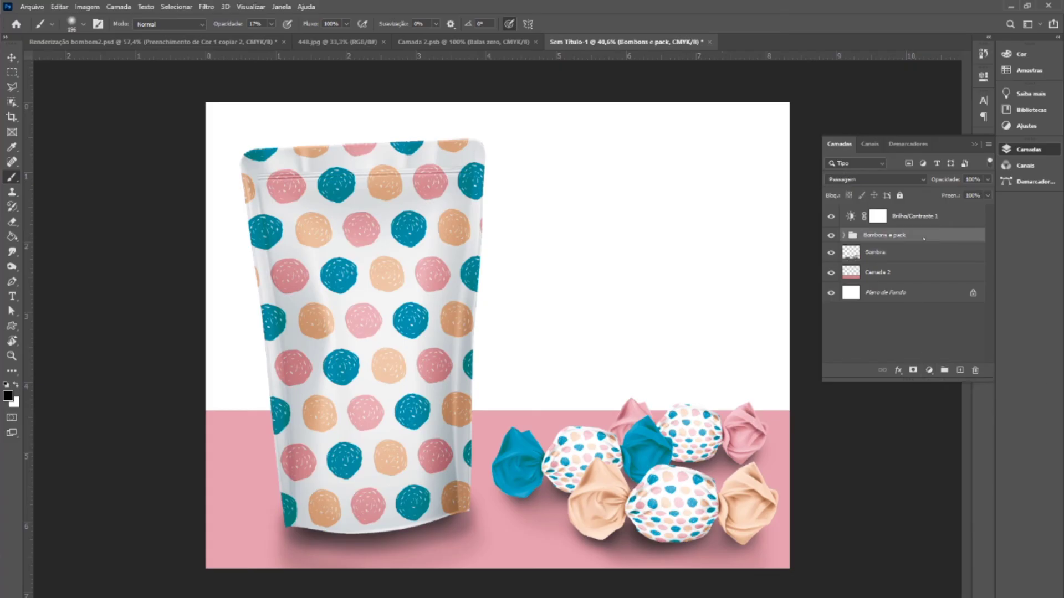
pyautogui.click(944, 221)
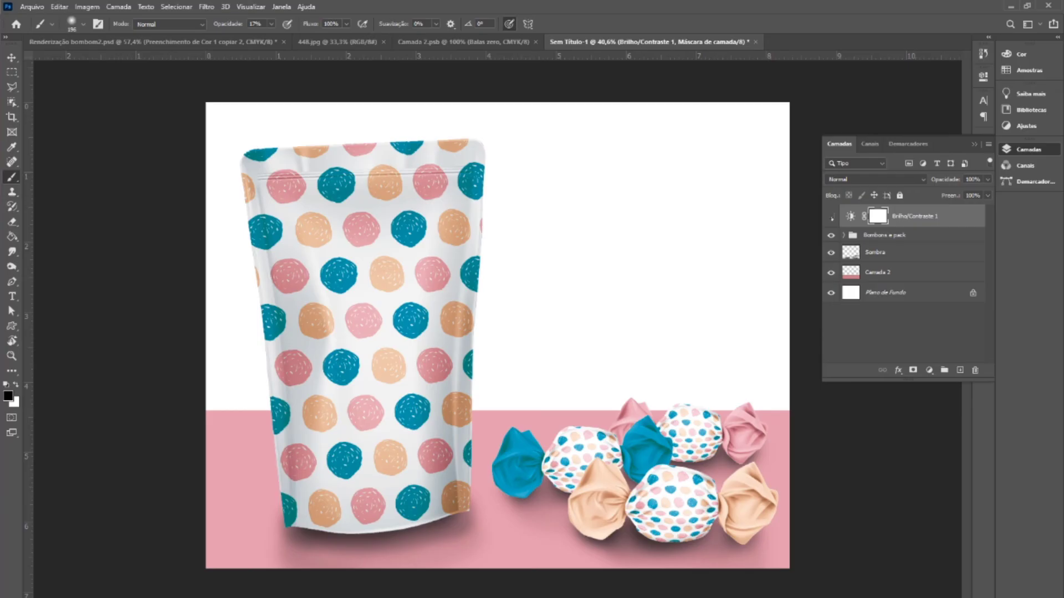
pyautogui.click(831, 217)
pyautogui.click(831, 217)
pyautogui.click(831, 217)
pyautogui.click(831, 217)
# - Add a Degradê gradient fill layer and set its blend mode to Luz Indireta
pyautogui.click(929, 370)
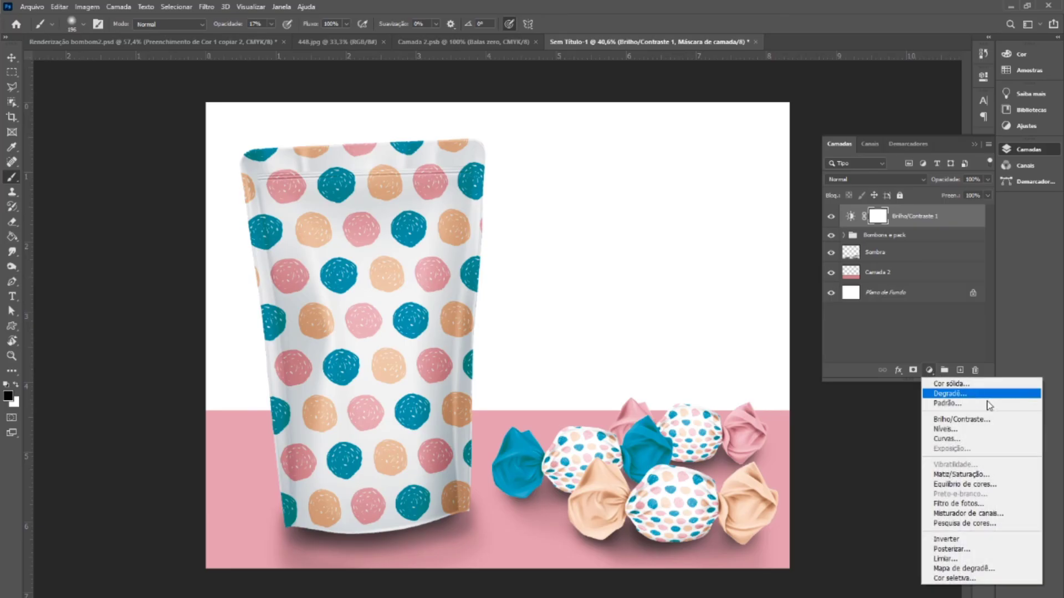
pyautogui.click(975, 395)
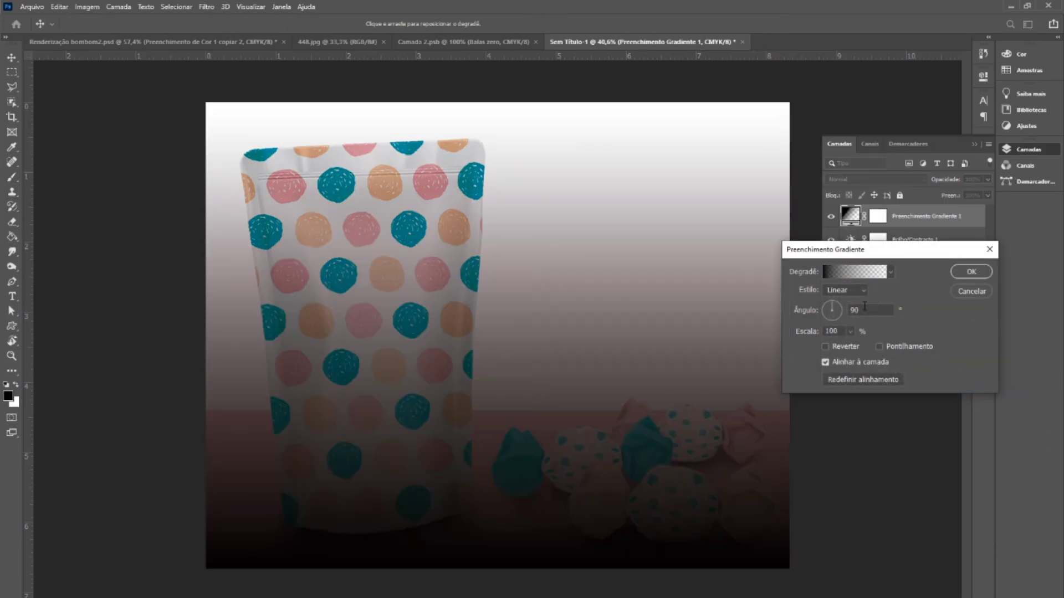
pyautogui.click(970, 272)
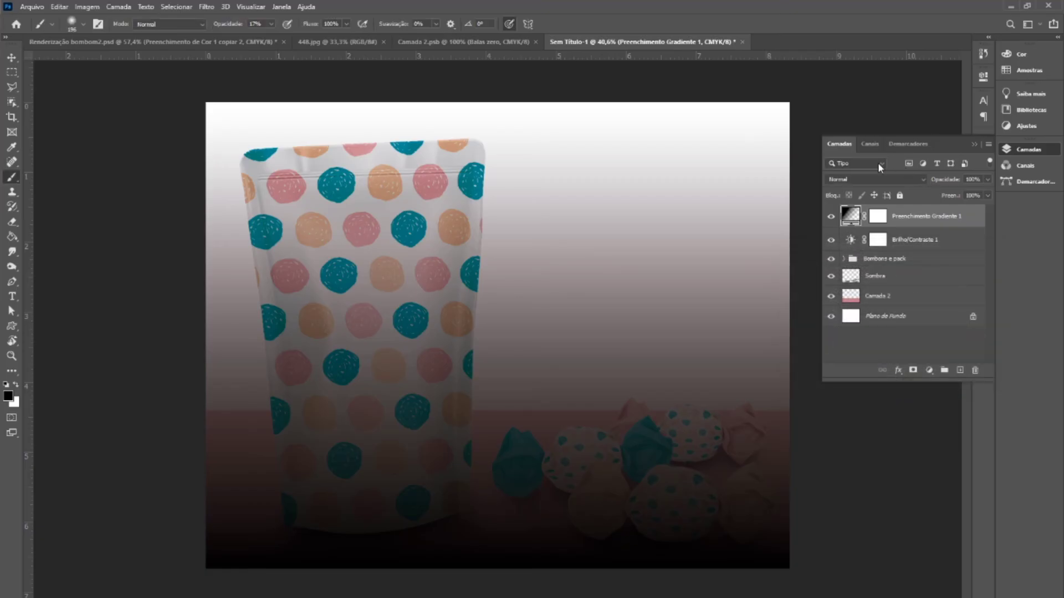
pyautogui.click(922, 179)
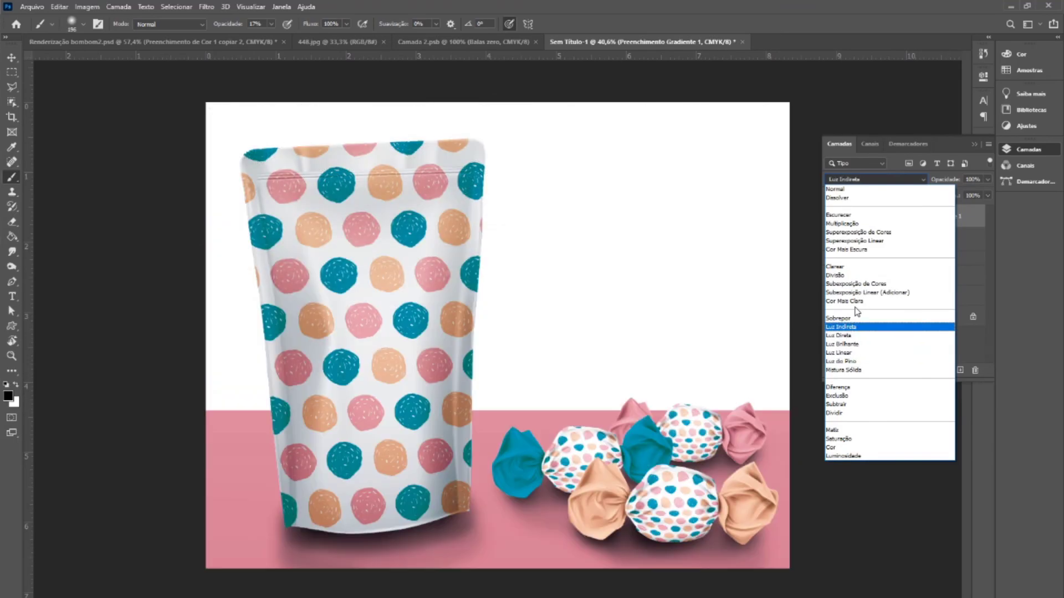
pyautogui.click(853, 327)
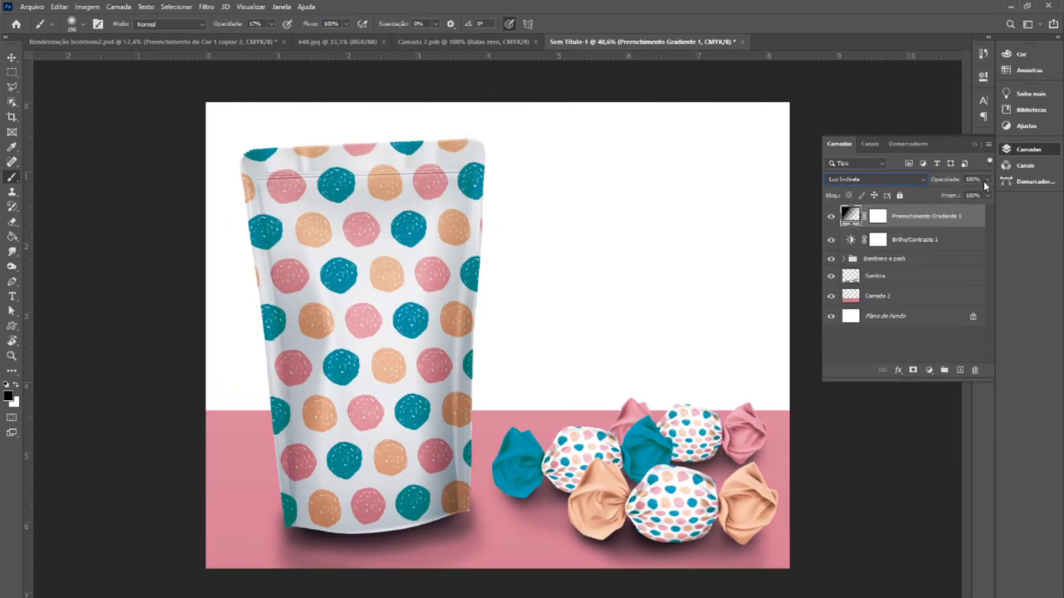
# - Toggle the gradient layer on and off to compare, then reopen its gradient settings
pyautogui.click(831, 217)
pyautogui.click(830, 217)
pyautogui.click(831, 217)
pyautogui.click(831, 217)
pyautogui.doubleClick(850, 216)
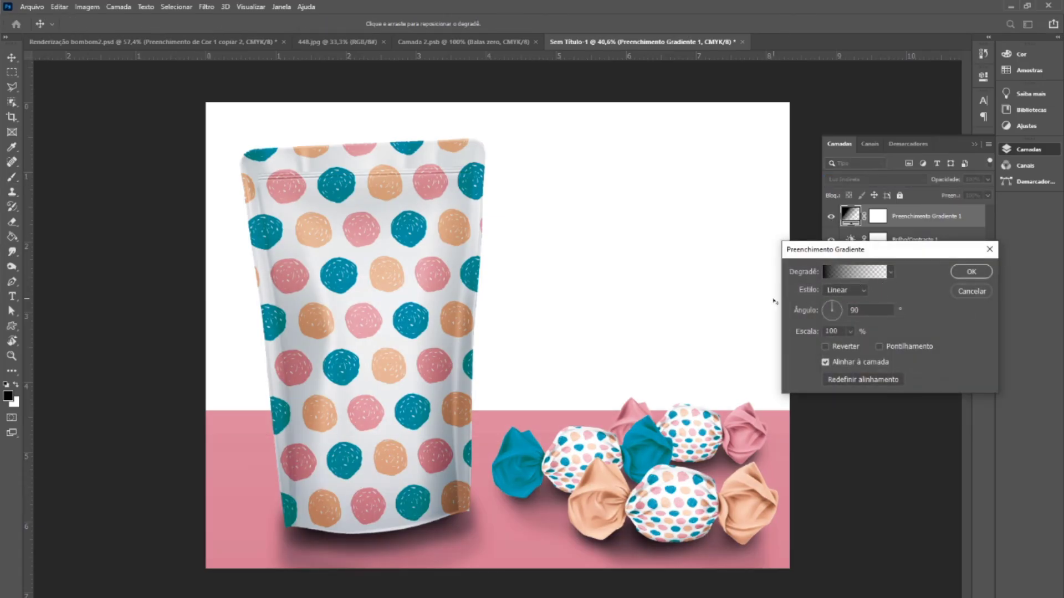
# - Rotate the gradient Ângulo to about 8° and confirm the dialog
pyautogui.click(744, 290)
pyautogui.moveTo(846, 316); pyautogui.dragTo(832, 309)
pyautogui.click(841, 307)
pyautogui.moveTo(840, 307)
pyautogui.mouseDown()
pyautogui.moveTo(836, 325)
pyautogui.moveTo(812, 328)
pyautogui.moveTo(835, 300)
pyautogui.moveTo(834, 308)
pyautogui.mouseUp()
pyautogui.click(953, 272)
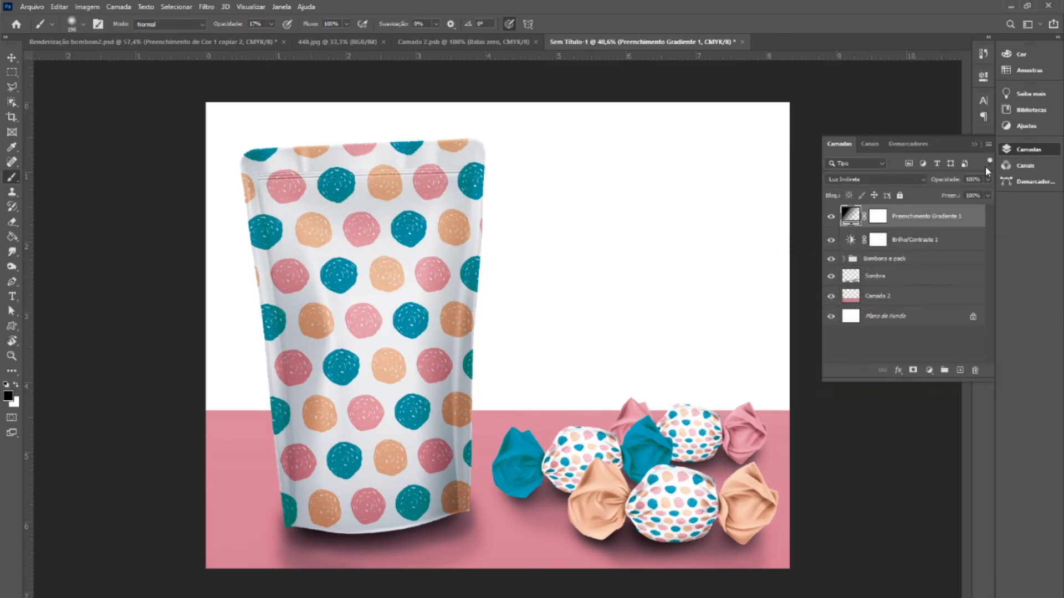
# - Lower the gradient layer opacity to 32%, compare it on and off, and add a new layer
pyautogui.click(987, 179)
pyautogui.moveTo(966, 195); pyautogui.dragTo(950, 194)
pyautogui.click(831, 217)
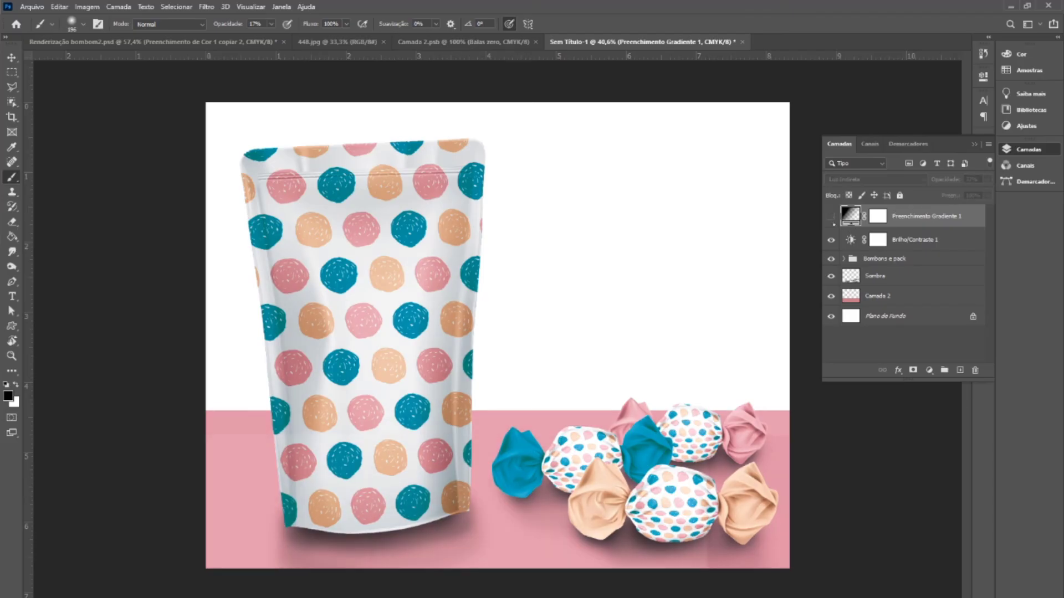
pyautogui.click(831, 216)
pyautogui.click(831, 217)
pyautogui.click(831, 217)
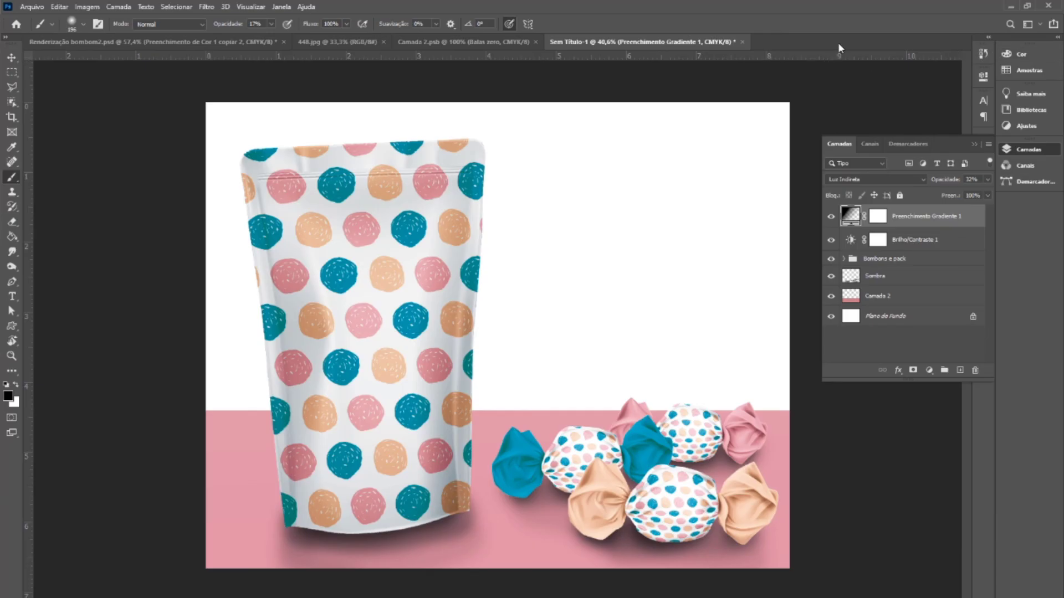
pyautogui.click(960, 370)
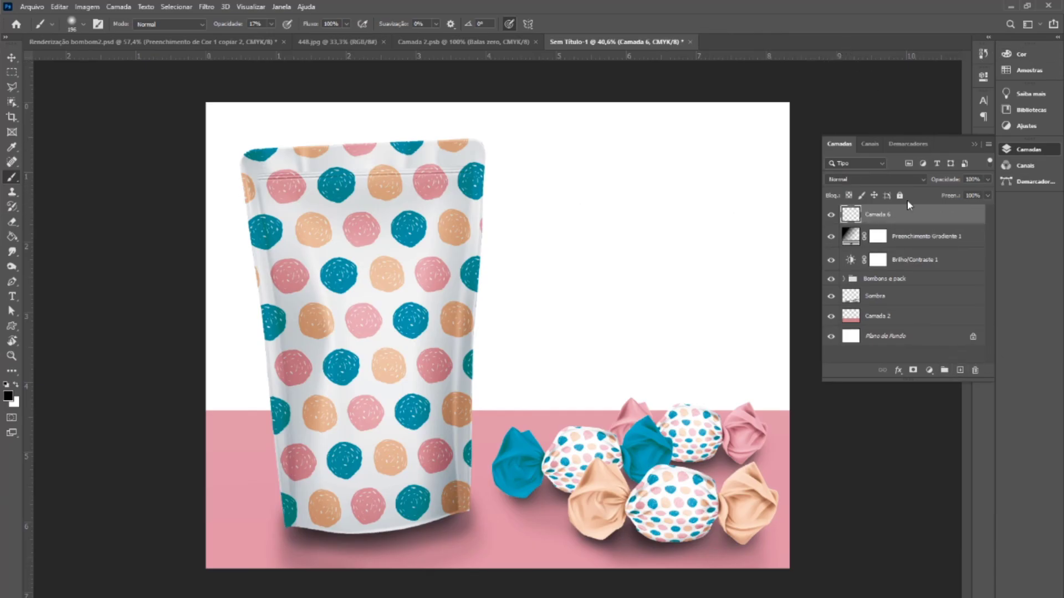
# - Blend Camada 6 as Luz Brilhante, switch to white, and raise brush opacity to 100%
pyautogui.click(924, 179)
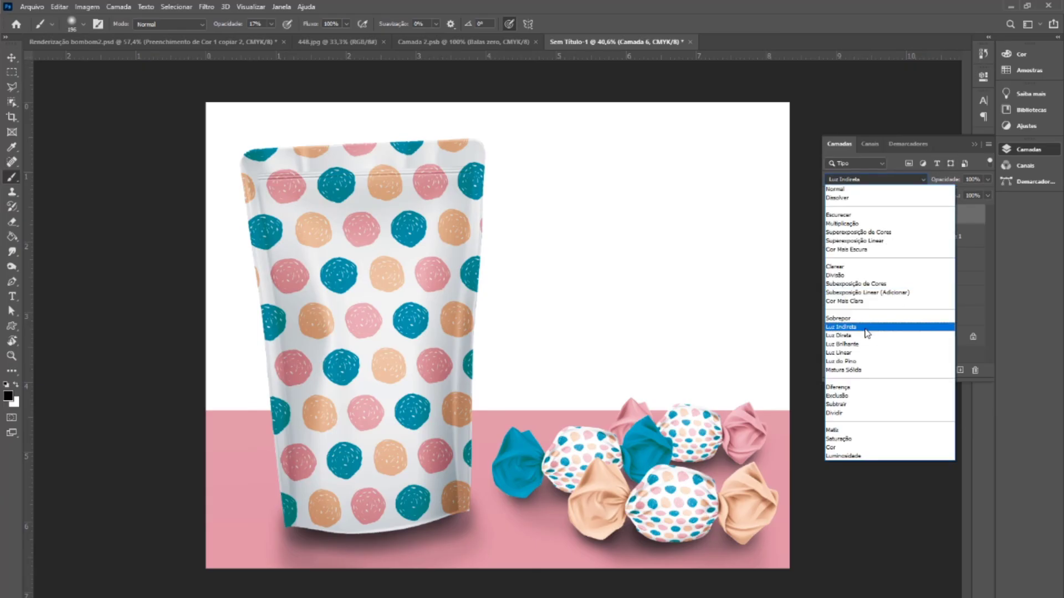
pyautogui.click(848, 344)
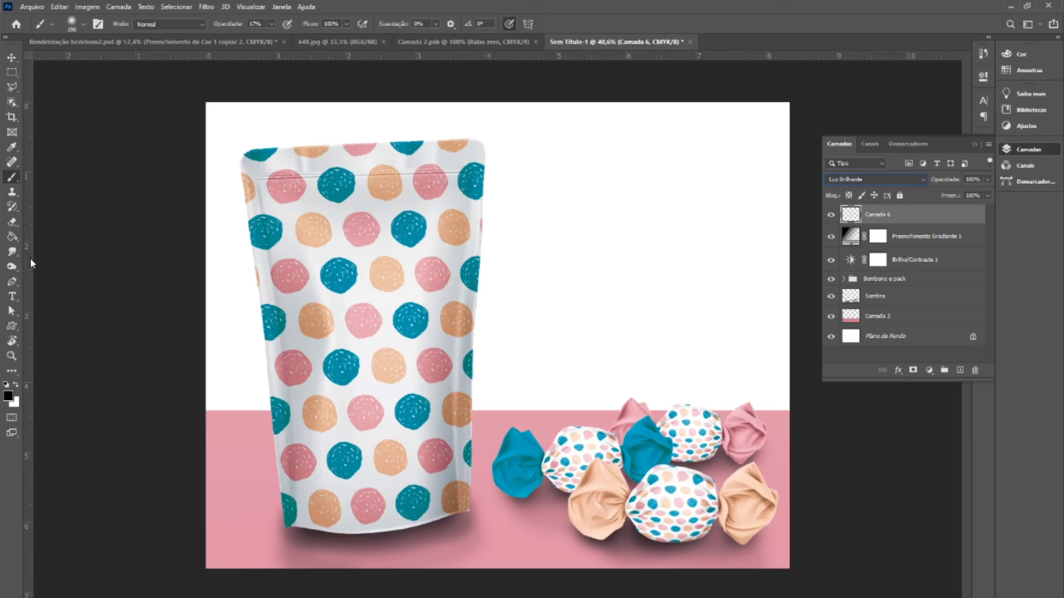
pyautogui.click(16, 383)
pyautogui.click(83, 24)
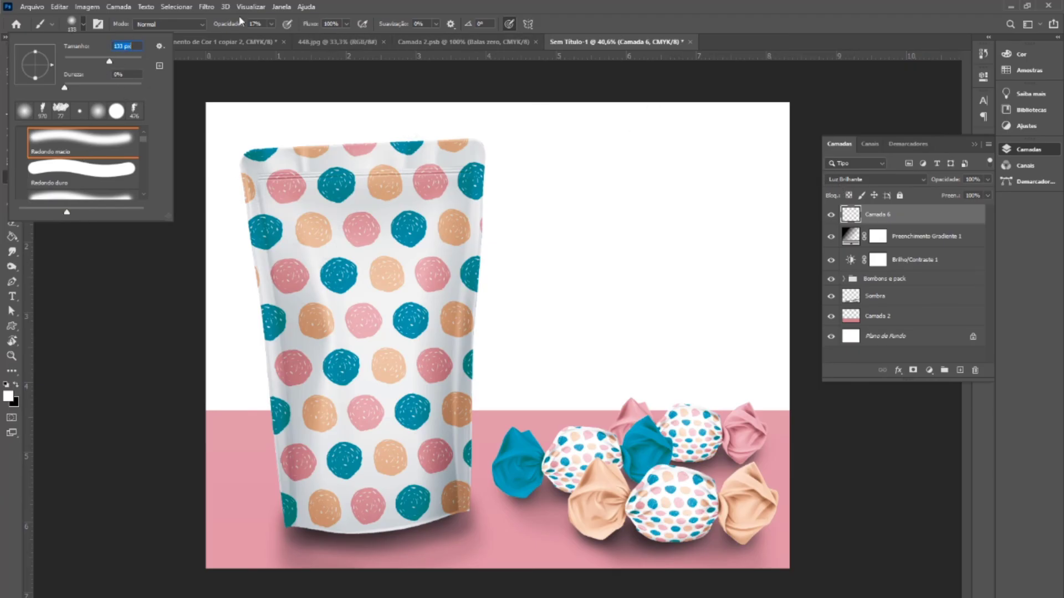
pyautogui.click(270, 24)
pyautogui.moveTo(271, 36); pyautogui.dragTo(342, 31)
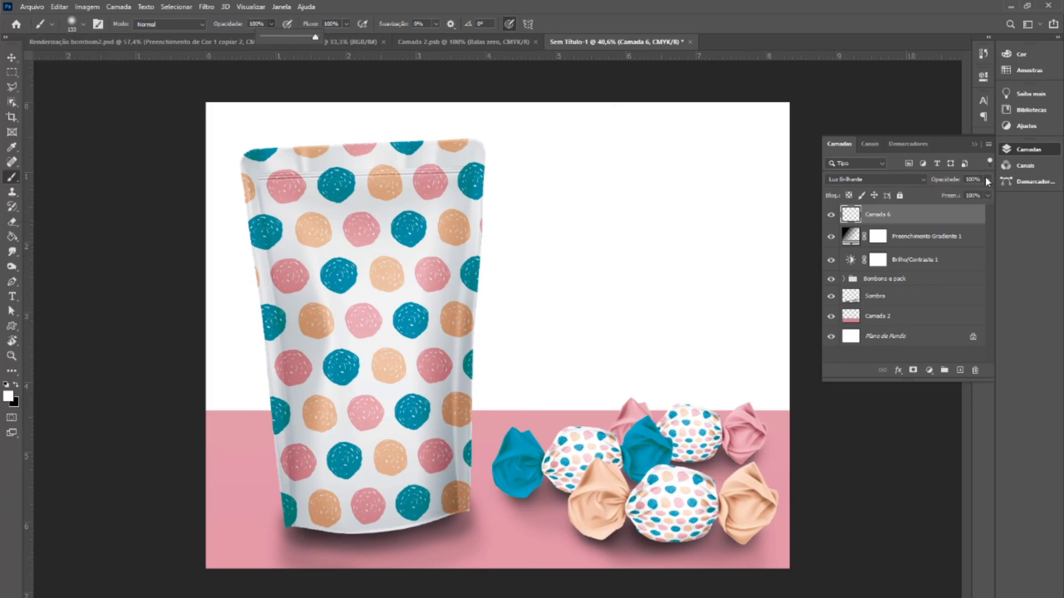
# - Paint a white highlight down the pouch's left side and set the layer opacity to 43%
pyautogui.moveTo(313, 247)
pyautogui.mouseDown()
pyautogui.moveTo(330, 323)
pyautogui.moveTo(305, 413)
pyautogui.mouseUp()
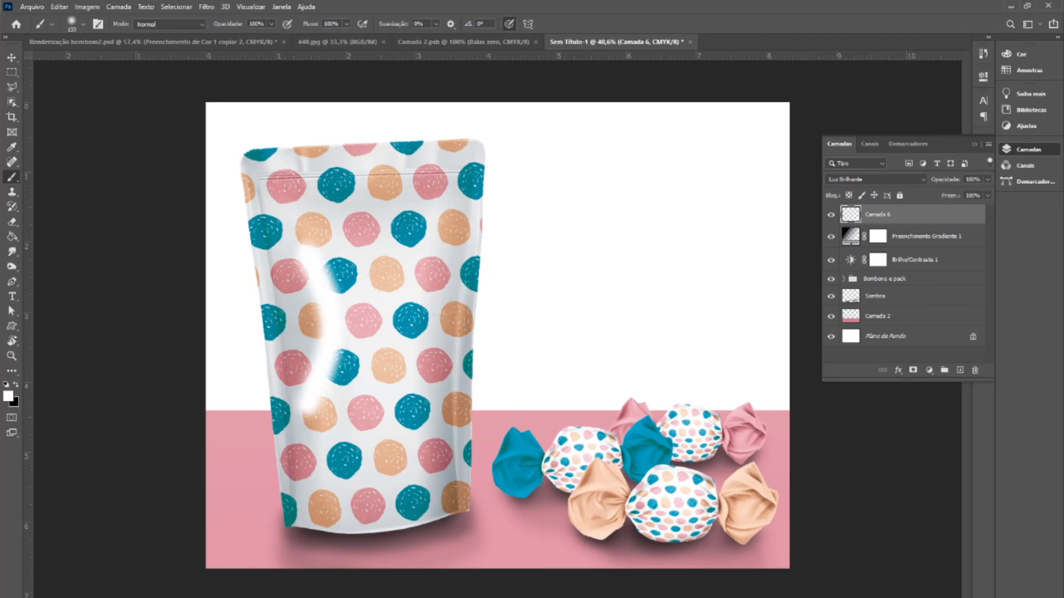
pyautogui.hotkey('ctrl', 'z')
pyautogui.moveTo(310, 252)
pyautogui.mouseDown()
pyautogui.moveTo(332, 328)
pyautogui.moveTo(333, 407)
pyautogui.mouseUp()
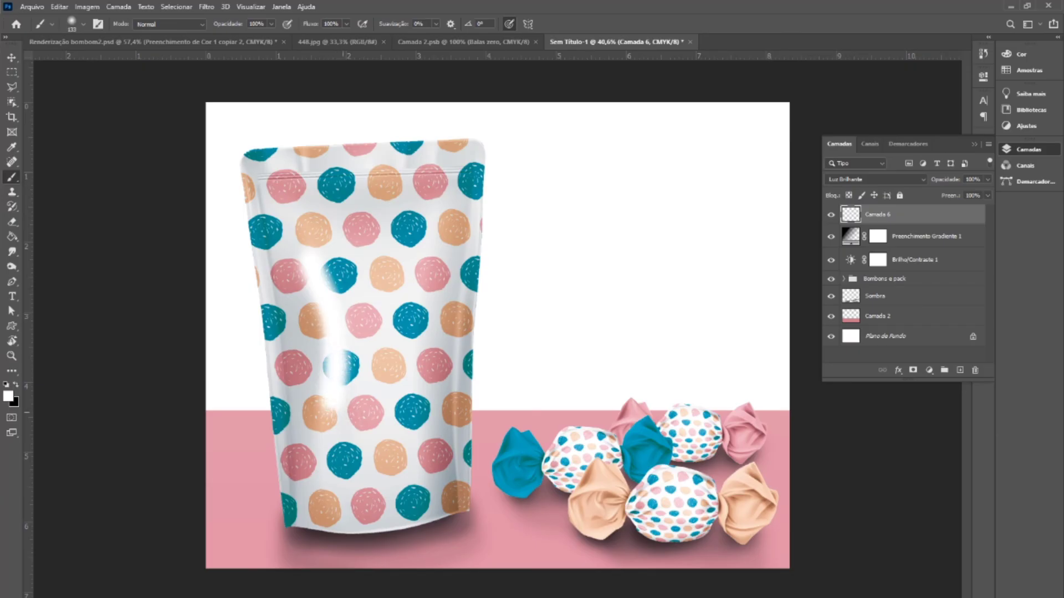
pyautogui.hotkey('ctrl', 'z')
pyautogui.moveTo(310, 244)
pyautogui.mouseDown()
pyautogui.moveTo(335, 354)
pyautogui.moveTo(320, 390)
pyautogui.mouseUp()
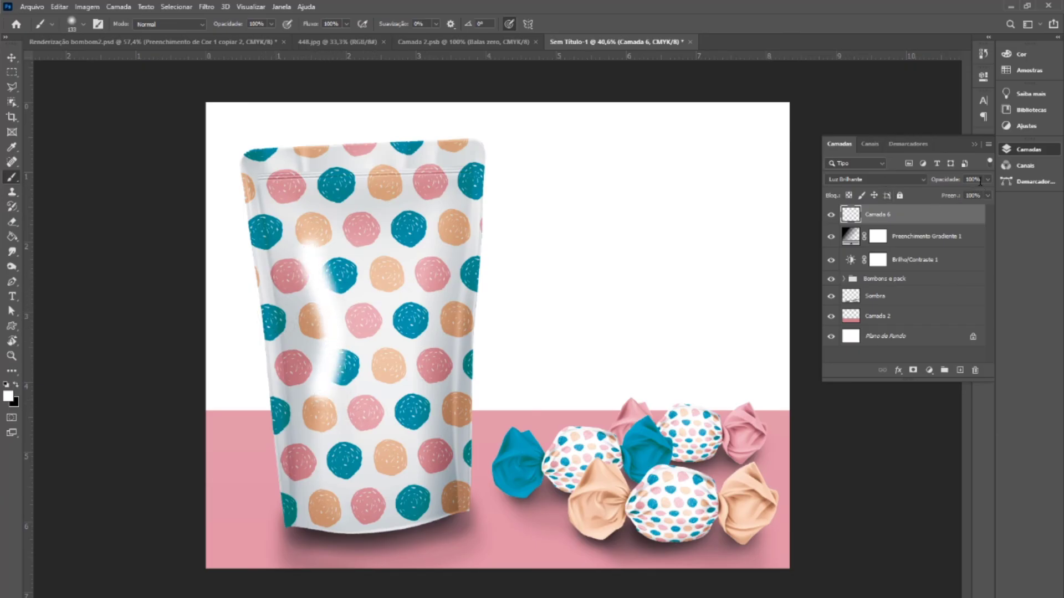
pyautogui.moveTo(987, 179); pyautogui.dragTo(957, 194)
pyautogui.moveTo(429, 195); pyautogui.dragTo(421, 312)
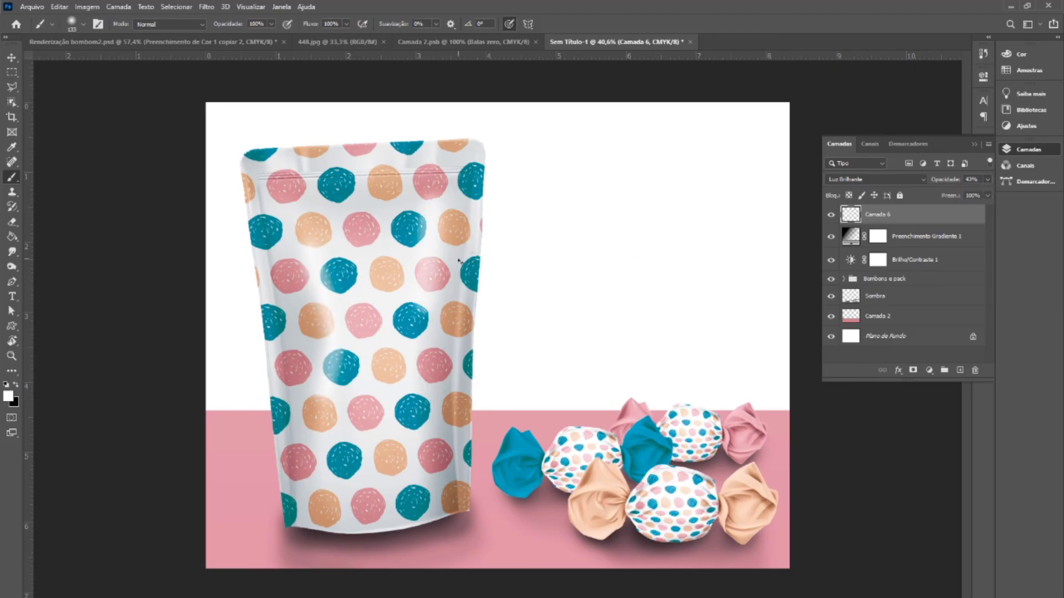
pyautogui.hotkey('ctrl', 'z')
pyautogui.click(83, 24)
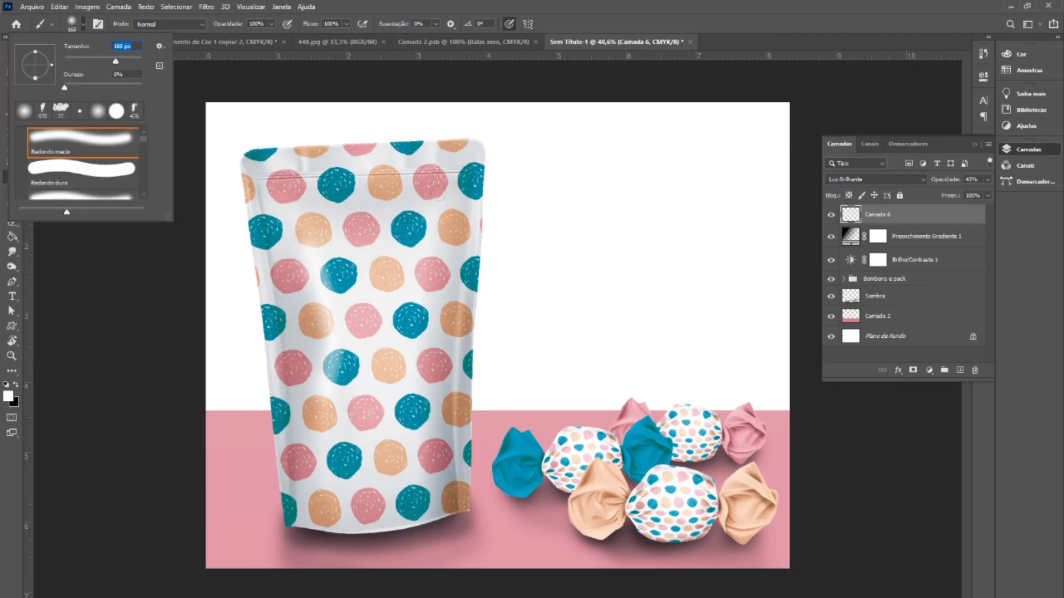
pyautogui.press('Return')
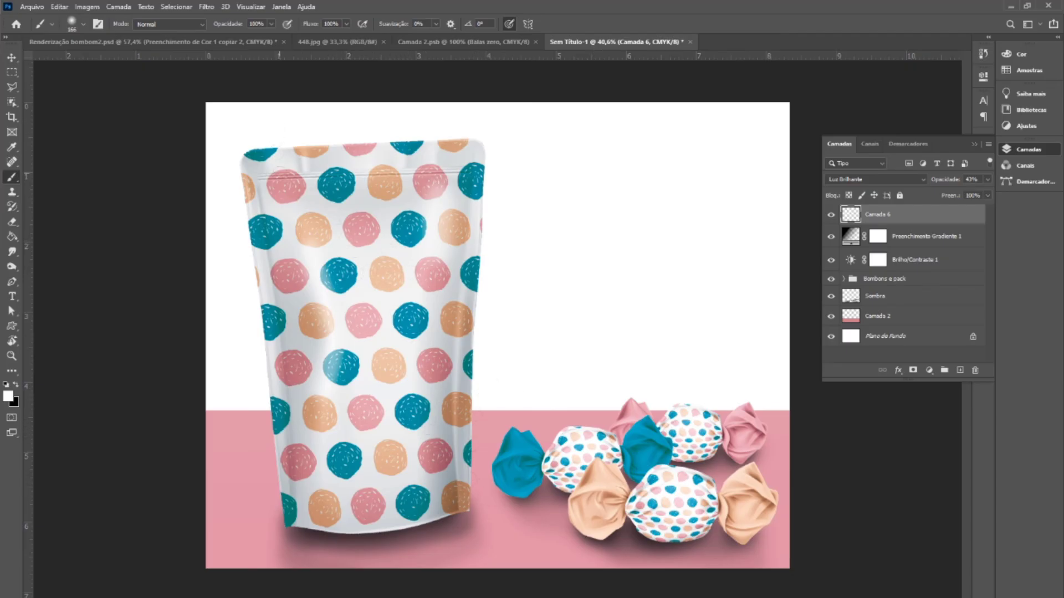
# - Load the Embalagem path as a selection in the Paths panel, then deselect it
pyautogui.click(909, 145)
pyautogui.keyDown('ctrl'); pyautogui.click(830, 164); pyautogui.keyUp('ctrl')
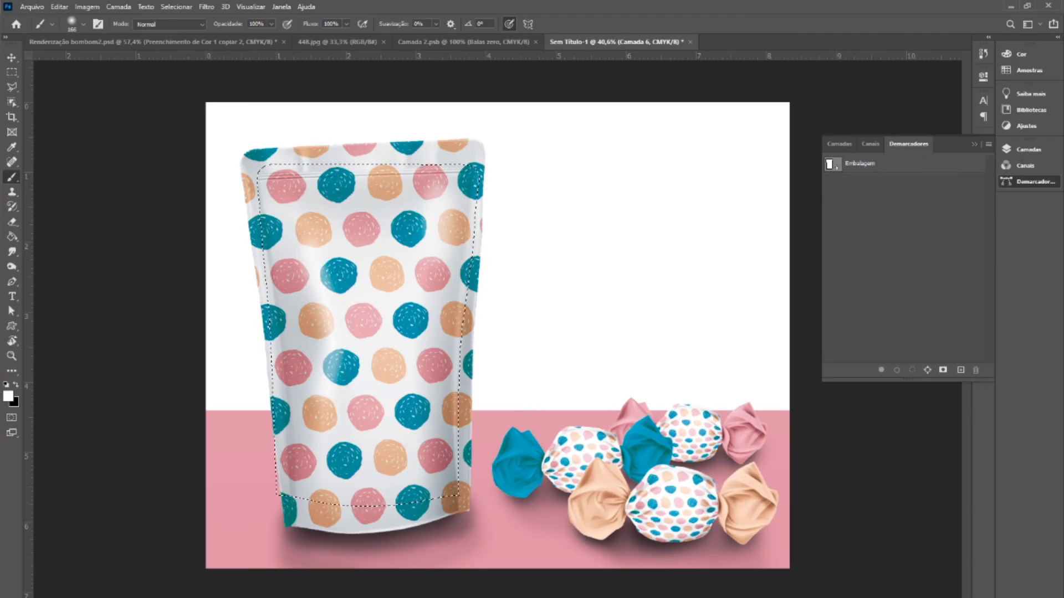
pyautogui.hotkey('ctrl', 's')
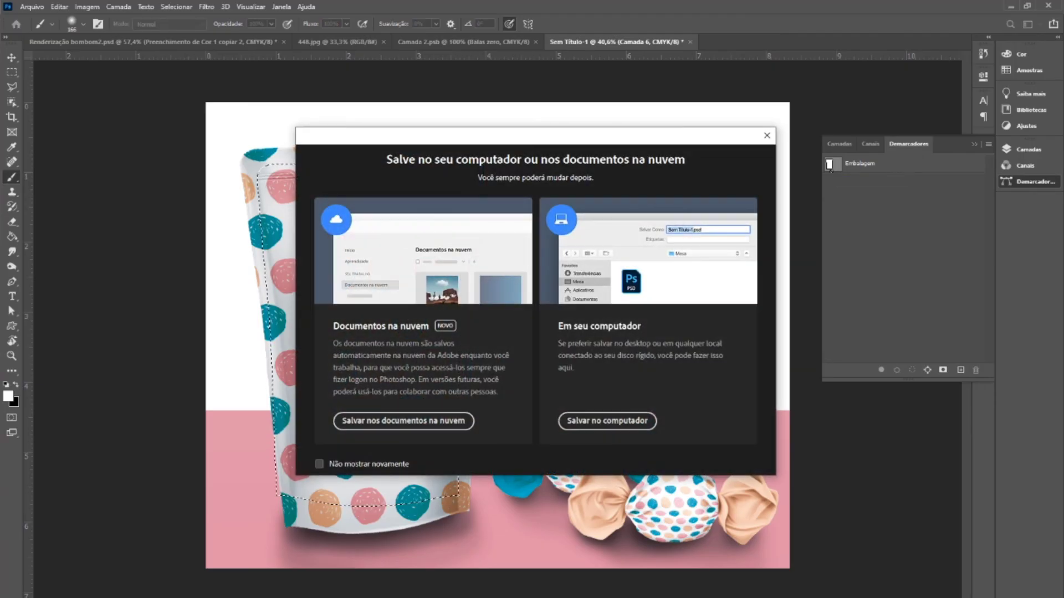
pyautogui.press('Escape')
pyautogui.hotkey('ctrl', 'd')
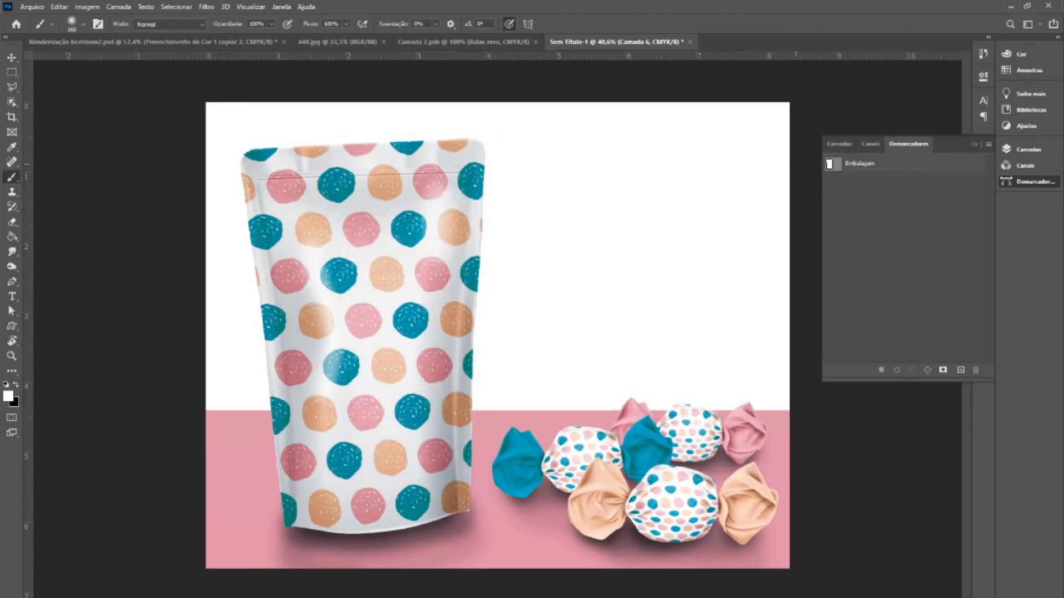
# - Expand the Bombons e pack group and load the selection from the Pack copiar mask
pyautogui.click(839, 144)
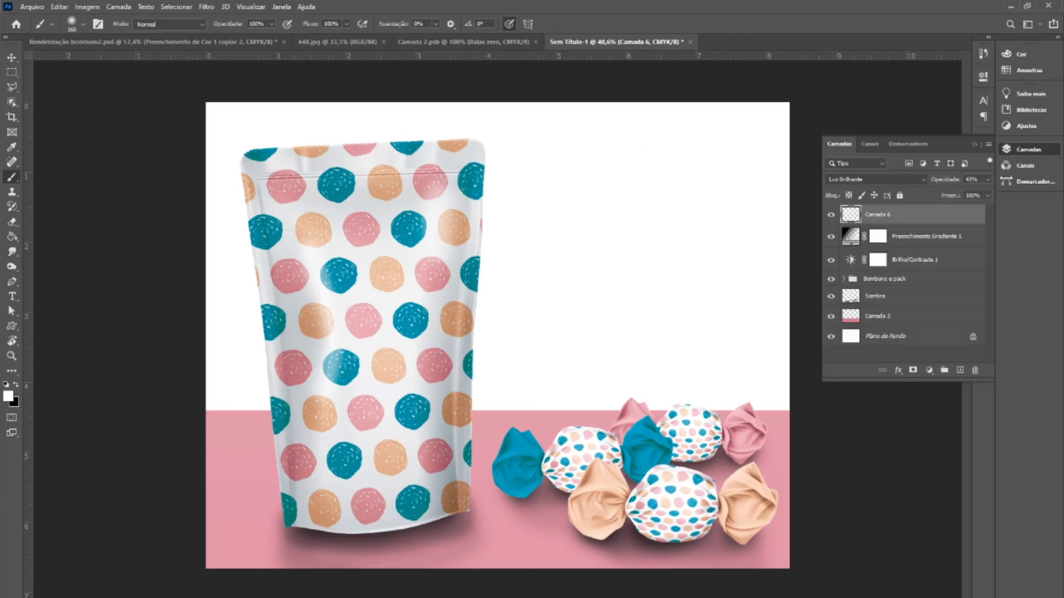
pyautogui.click(843, 278)
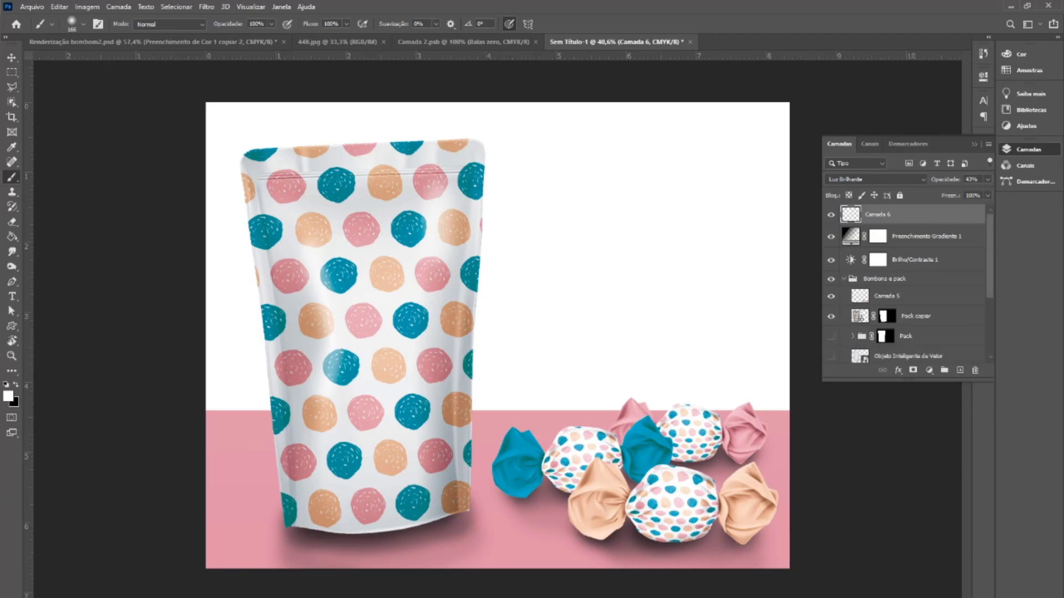
pyautogui.hotkey('ctrl', 'shift', 'd')
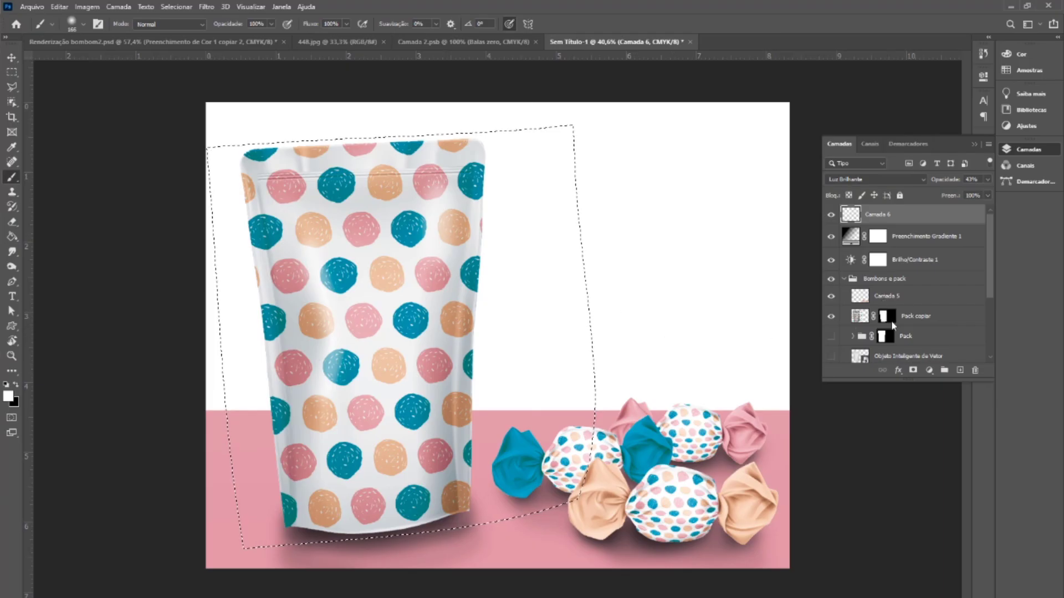
pyautogui.keyDown('ctrl'); pyautogui.click(891, 320); pyautogui.keyUp('ctrl')
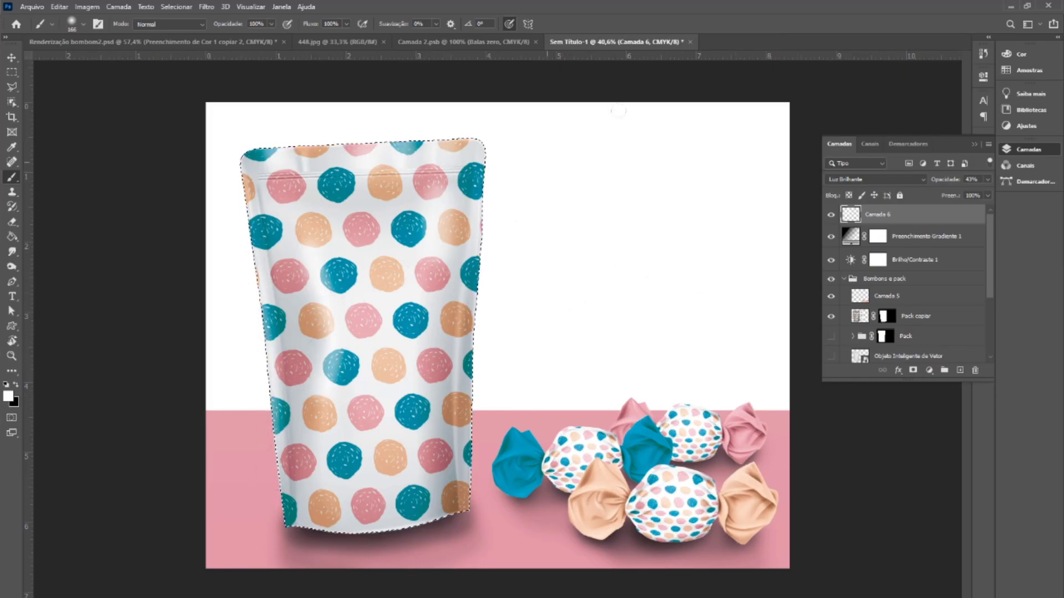
# - Shrink the brush to 44 px
pyautogui.rightClick(476, 339)
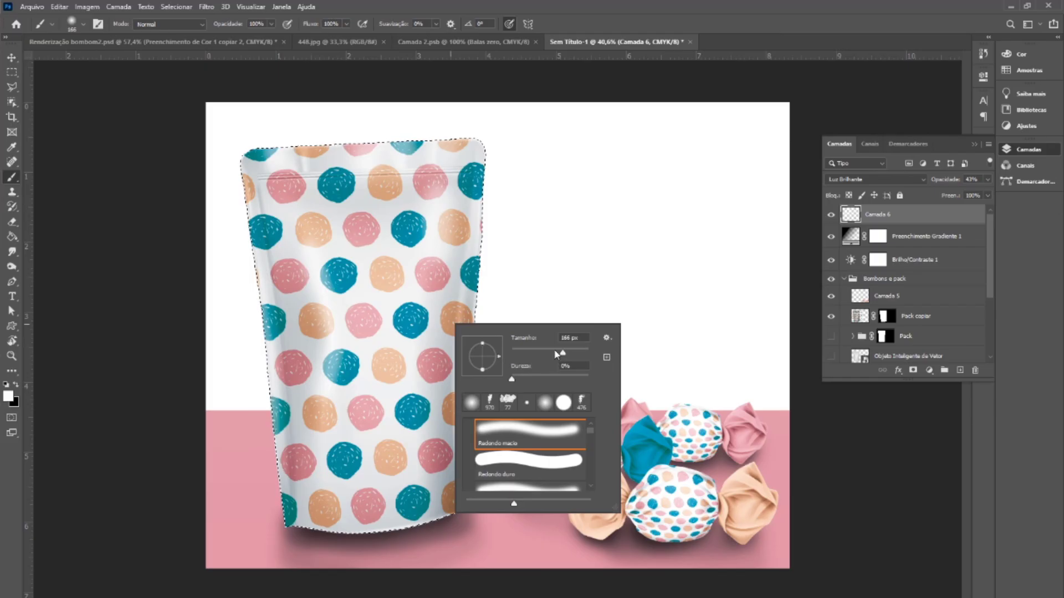
pyautogui.moveTo(557, 353); pyautogui.dragTo(540, 352)
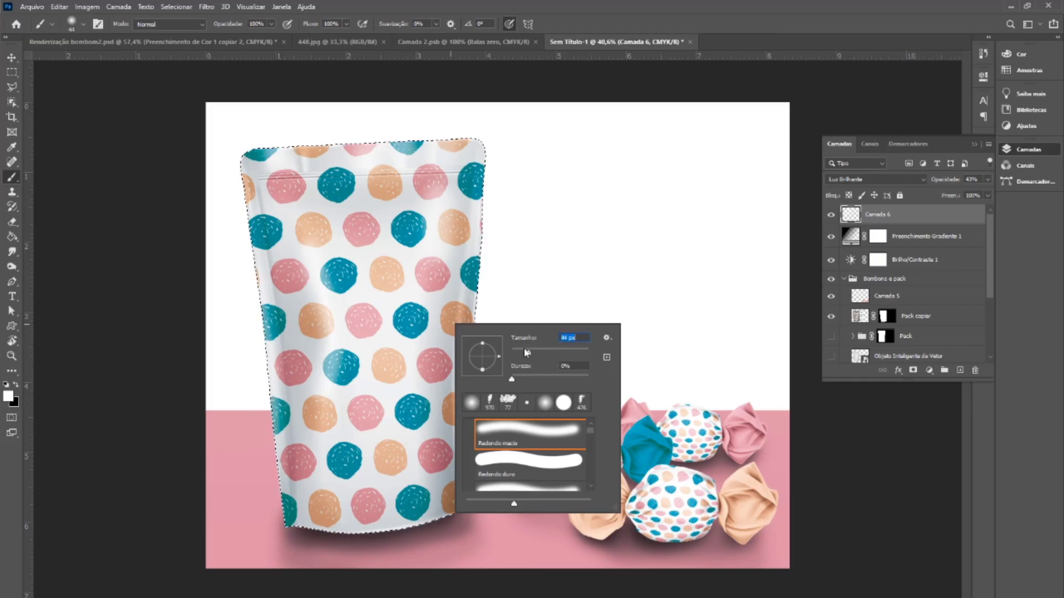
pyautogui.press('Return')
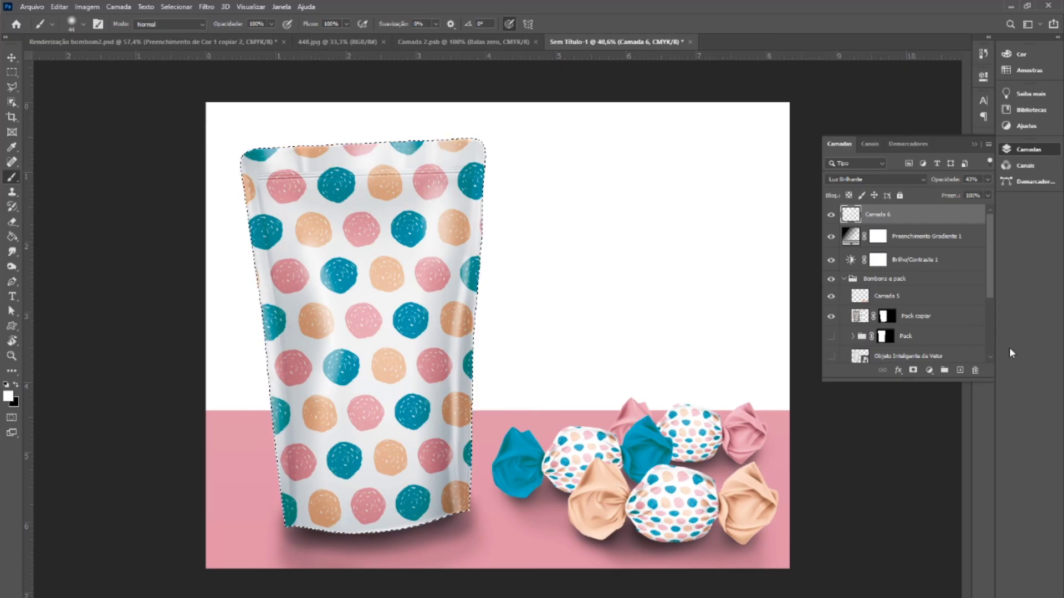
# - Add a new layer Camada 7, switch to black, and set its blend mode to Luz Indireta
pyautogui.click(960, 370)
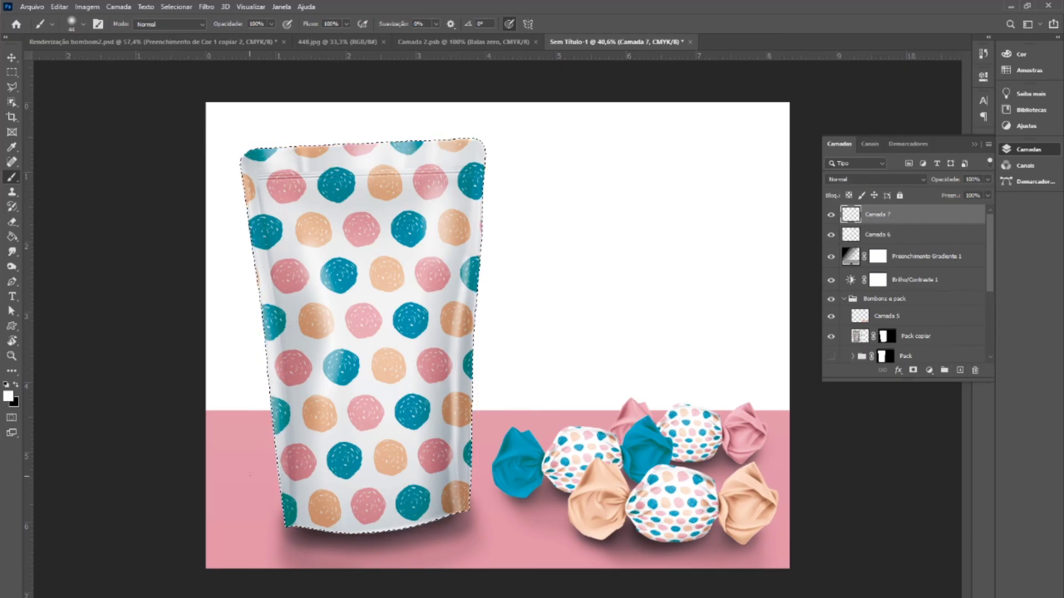
pyautogui.press('x')
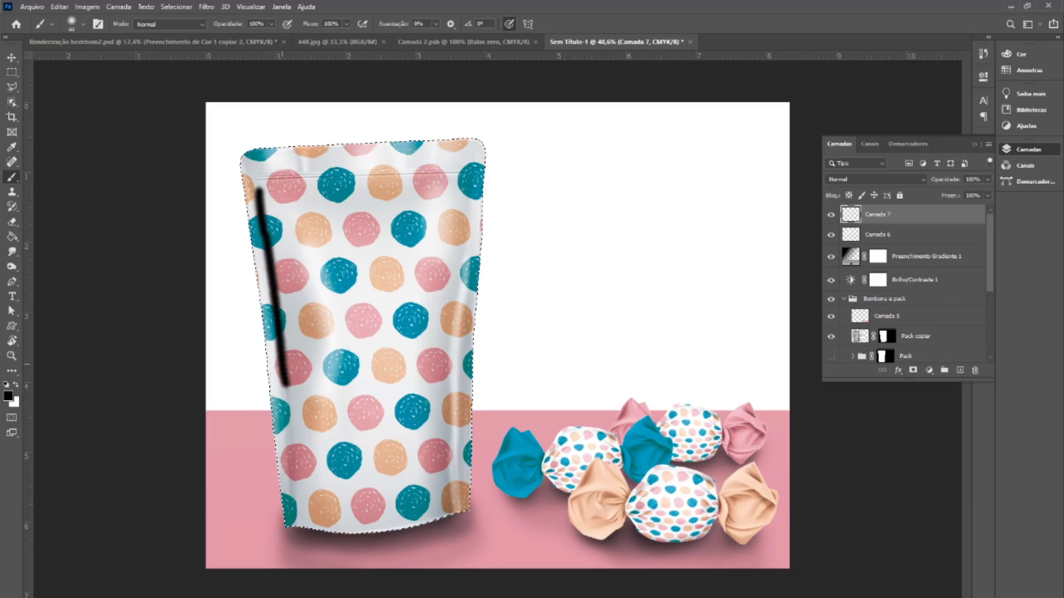
pyautogui.click(875, 179)
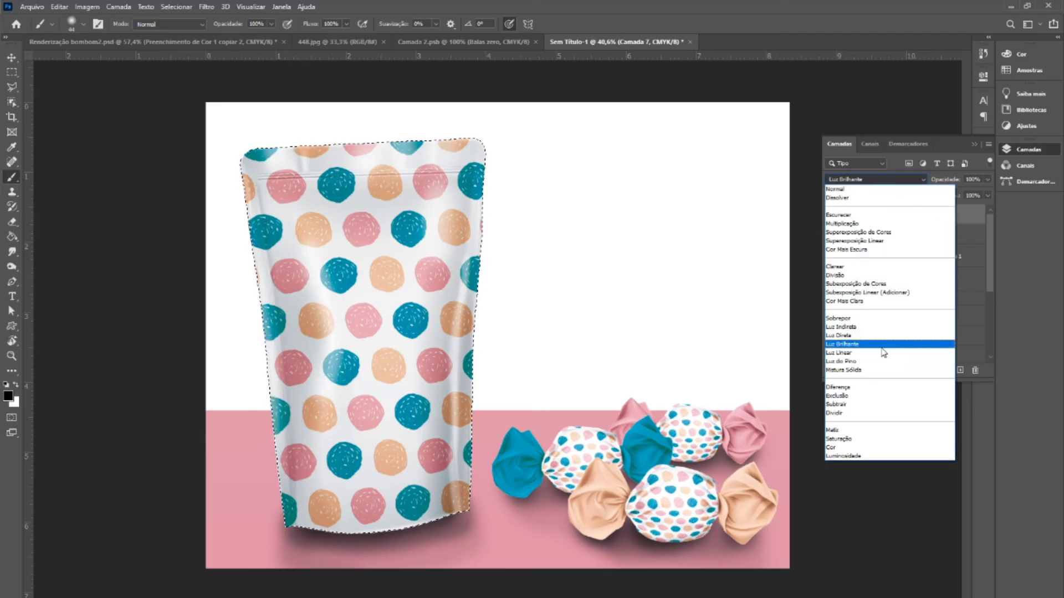
pyautogui.click(885, 327)
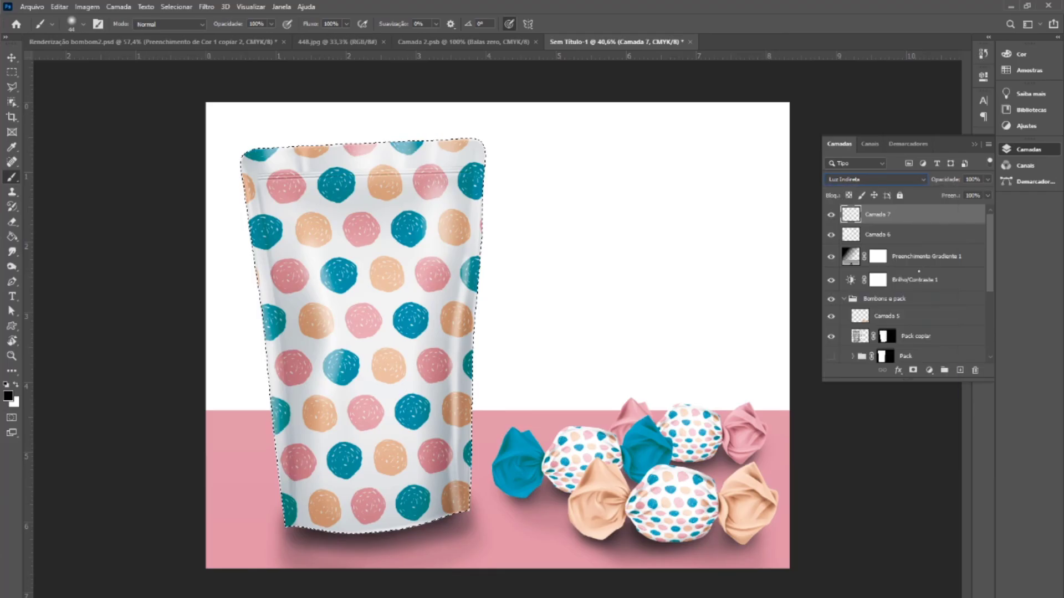
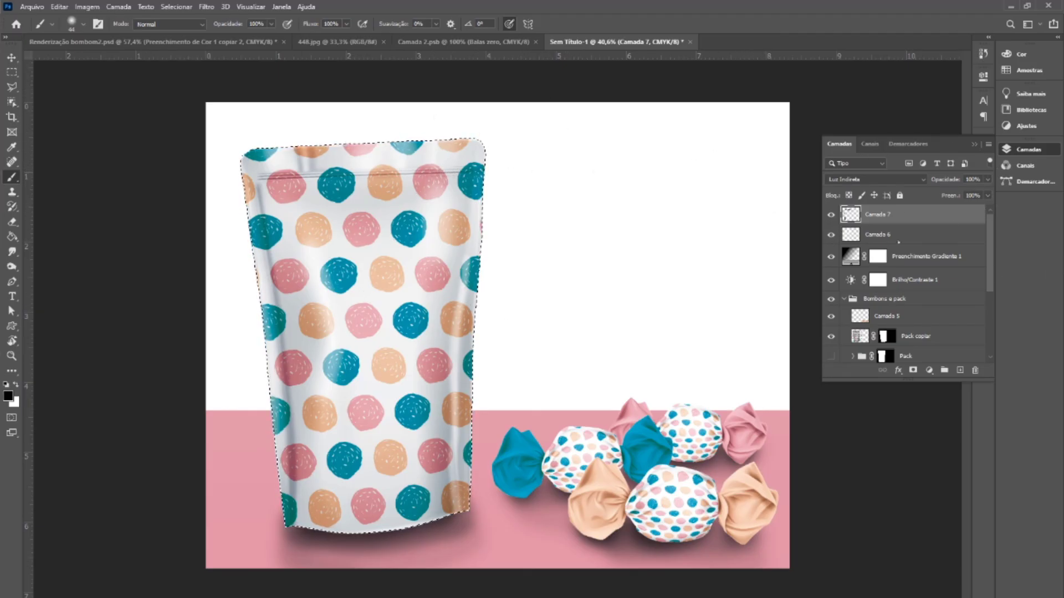
# - Set the Camada 6 pouch highlight to 45% opacity and add a new Camada 8 layer above it
pyautogui.click(898, 235)
pyautogui.click(987, 180)
pyautogui.moveTo(979, 191); pyautogui.dragTo(958, 195)
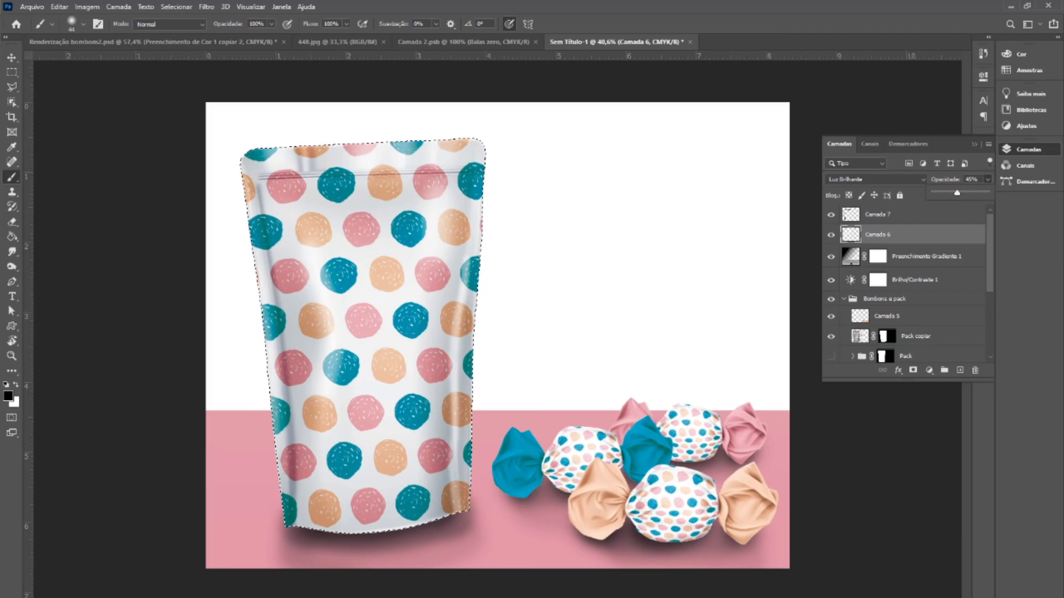
pyautogui.click(960, 371)
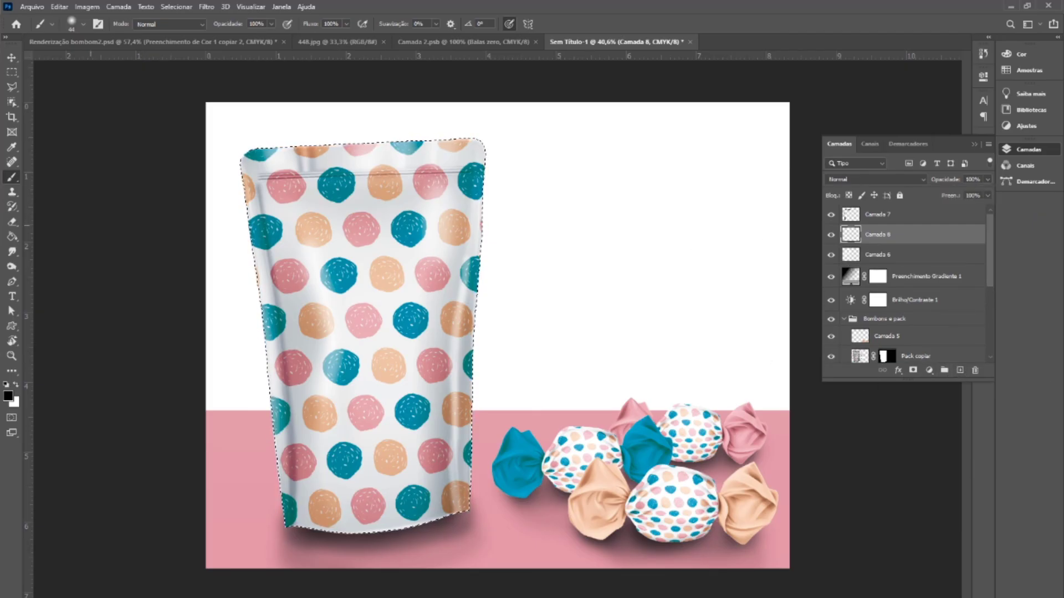
# - Make white the painting colour and set a moderately large soft brush
pyautogui.press('x')
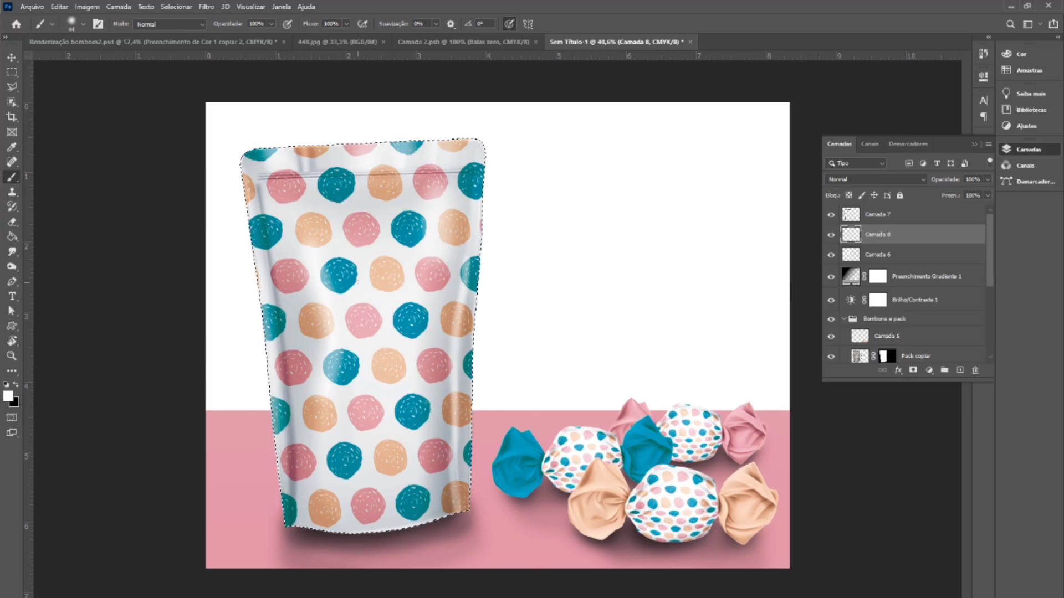
pyautogui.rightClick(437, 317)
pyautogui.moveTo(437, 311); pyautogui.dragTo(458, 311)
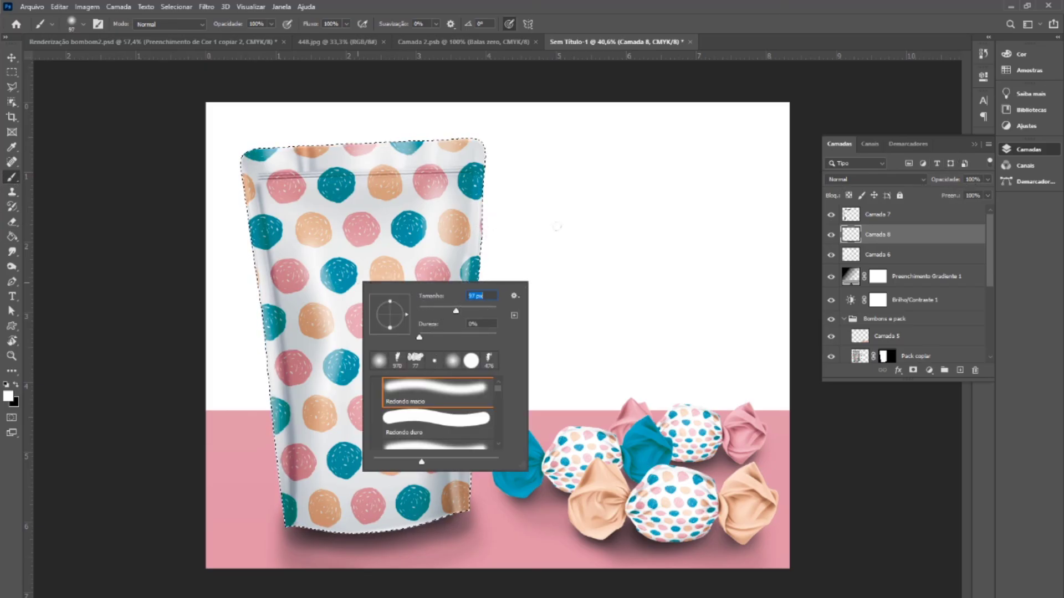
pyautogui.moveTo(455, 311); pyautogui.dragTo(490, 311)
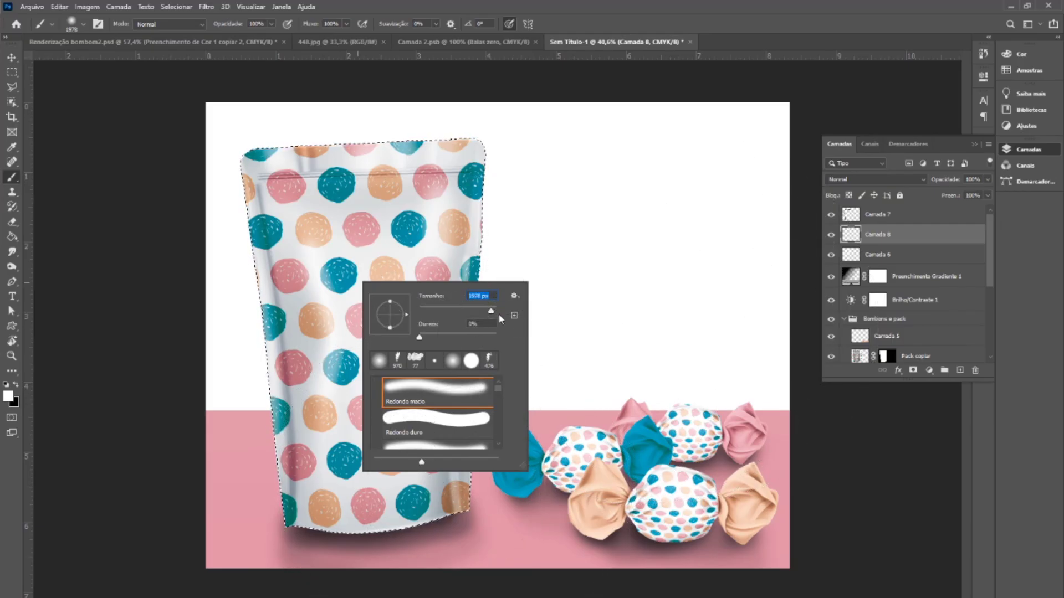
pyautogui.moveTo(486, 314); pyautogui.dragTo(480, 311)
pyautogui.press('Return')
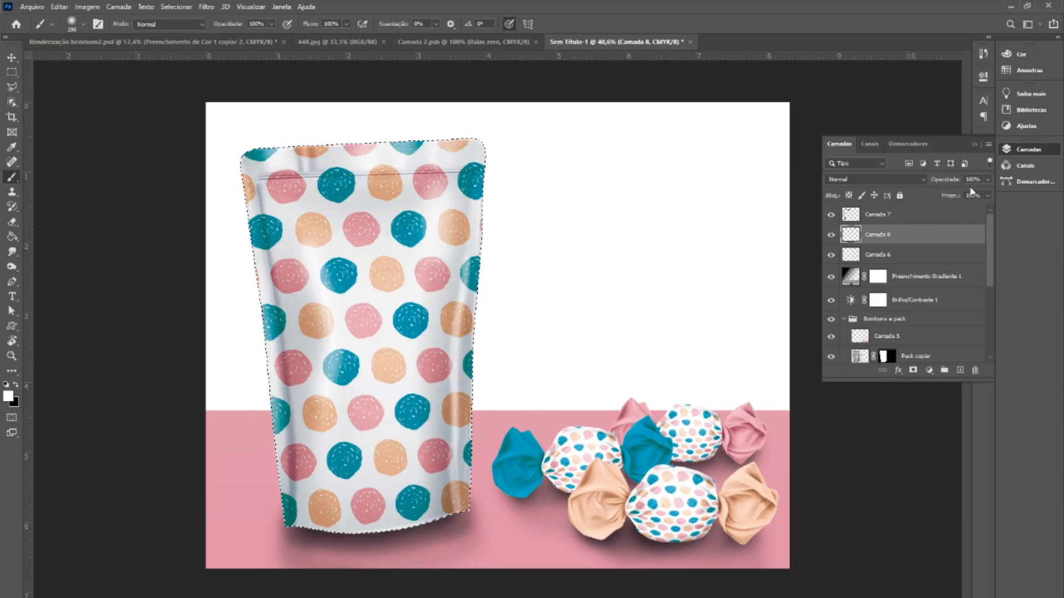
# - Blend Camada 8 as Luz Indireta, paint white highlights on the pouch at 95% opacity, then deselect
pyautogui.click(922, 184)
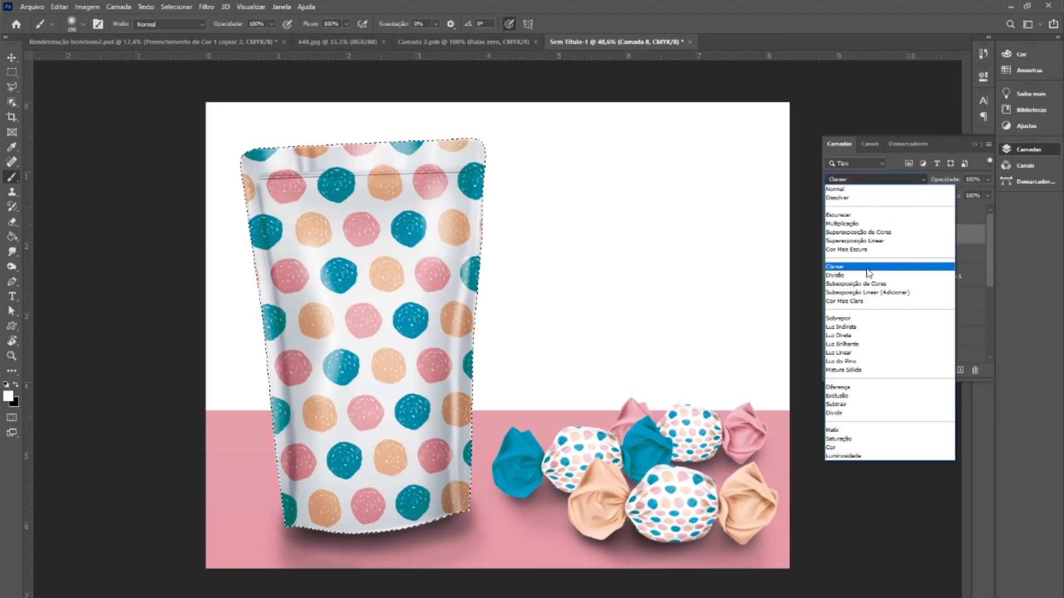
pyautogui.click(887, 331)
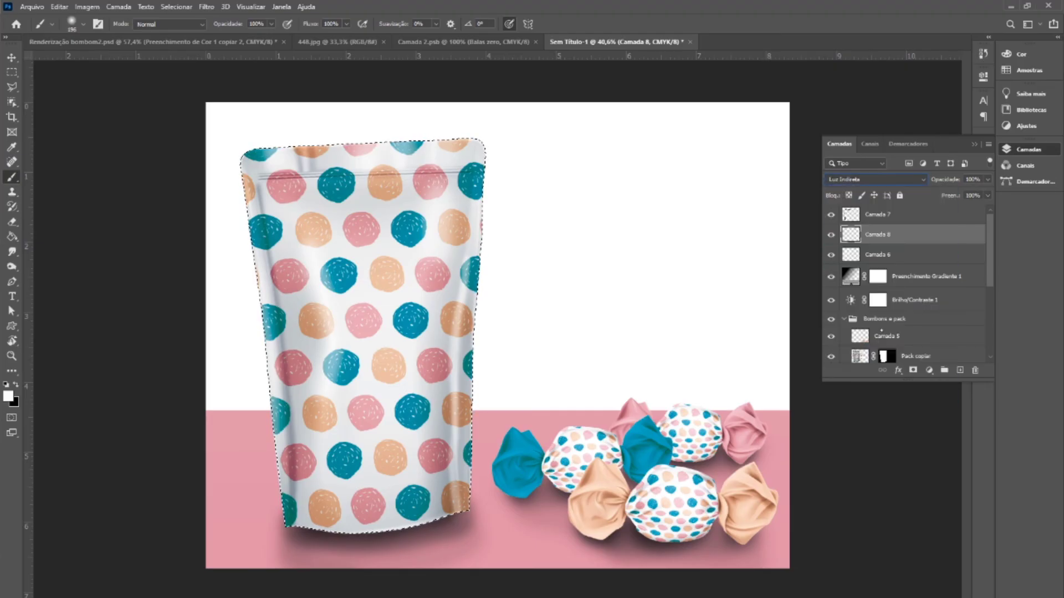
pyautogui.click(985, 180)
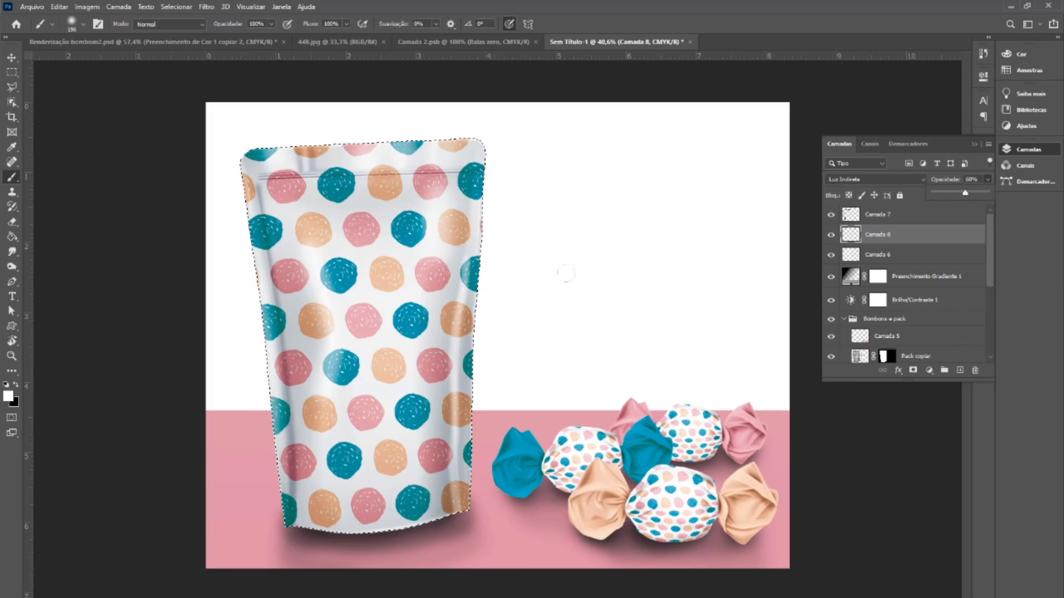
pyautogui.moveTo(460, 255); pyautogui.dragTo(458, 396)
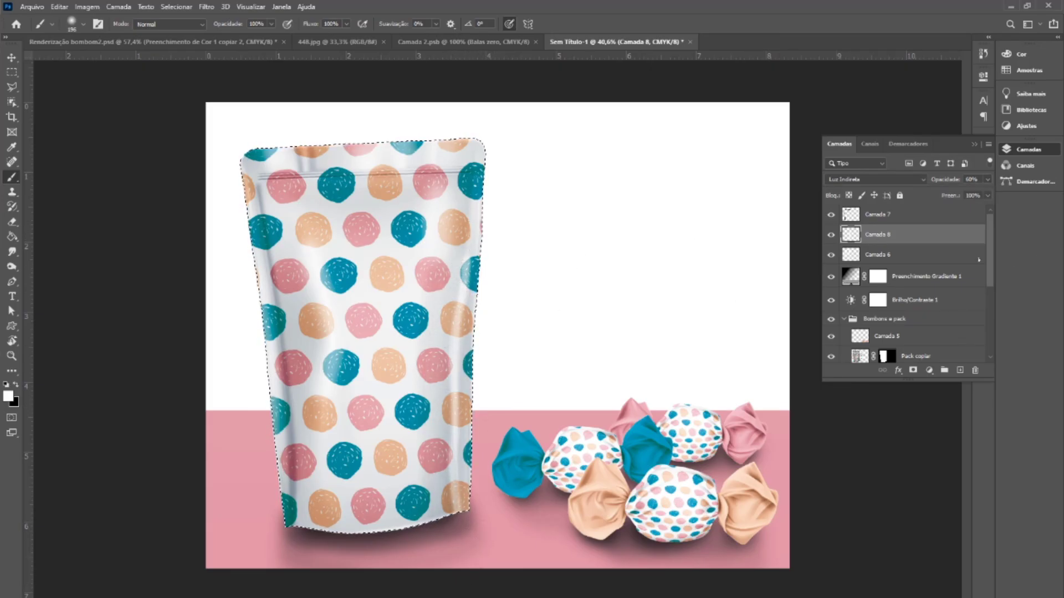
pyautogui.click(986, 180)
pyautogui.moveTo(970, 194); pyautogui.dragTo(975, 195)
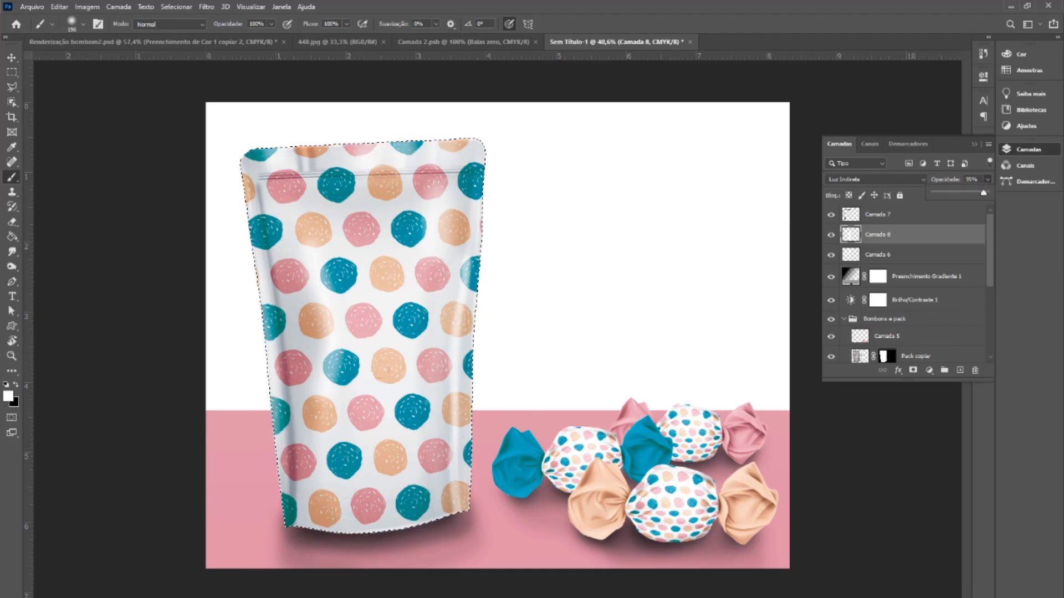
pyautogui.moveTo(332, 350); pyautogui.dragTo(328, 463)
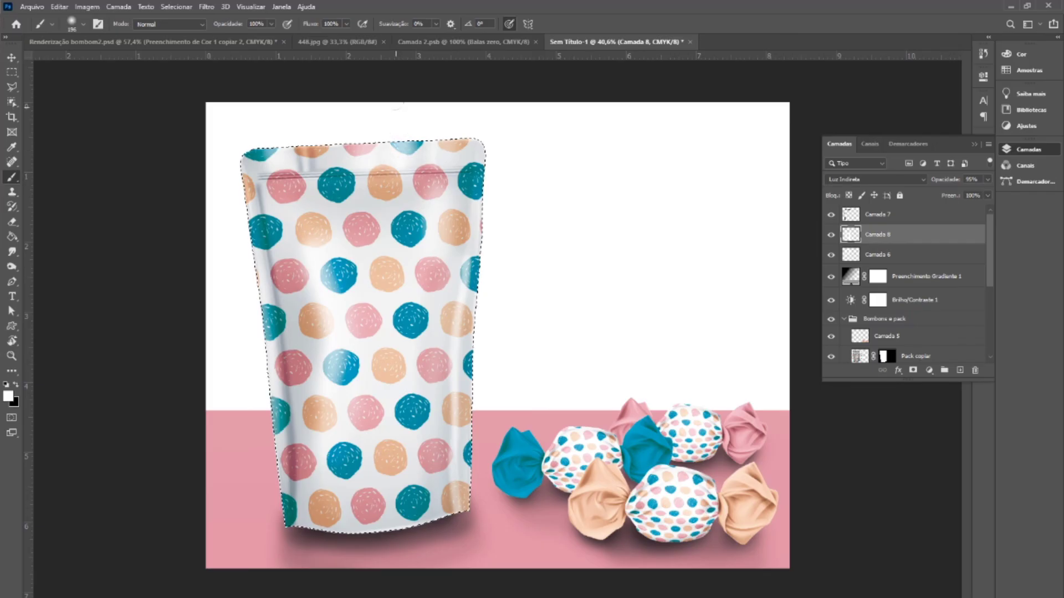
pyautogui.hotkey('ctrl', 'd')
# - Load the candies' outline from the Camada 3 thumbnail as a selection and make Camada 3 active
pyautogui.click(831, 319)
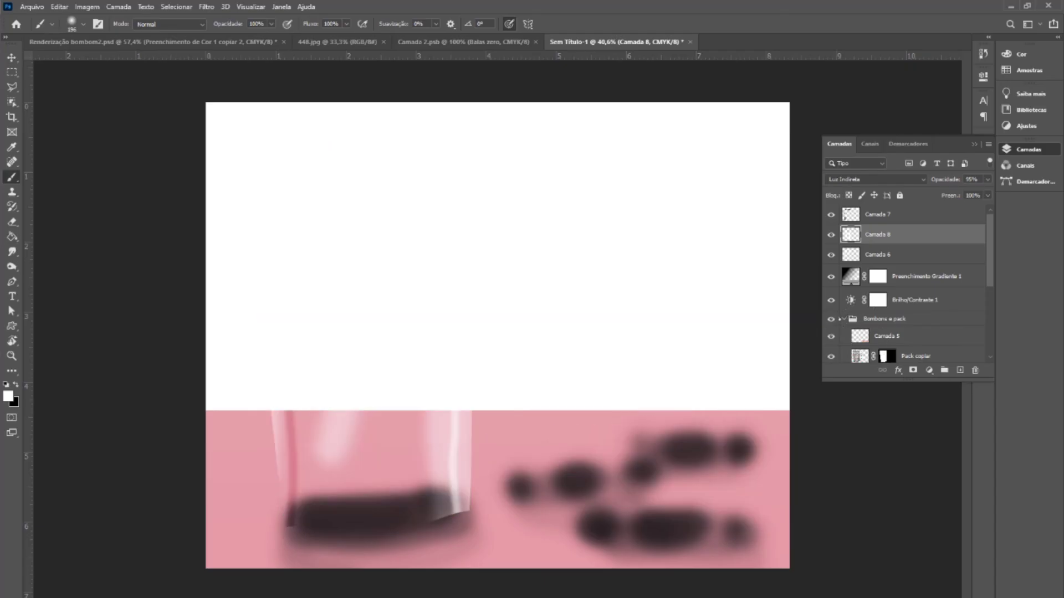
pyautogui.click(830, 319)
pyautogui.click(892, 319)
pyautogui.scroll(-3, 896, 309)
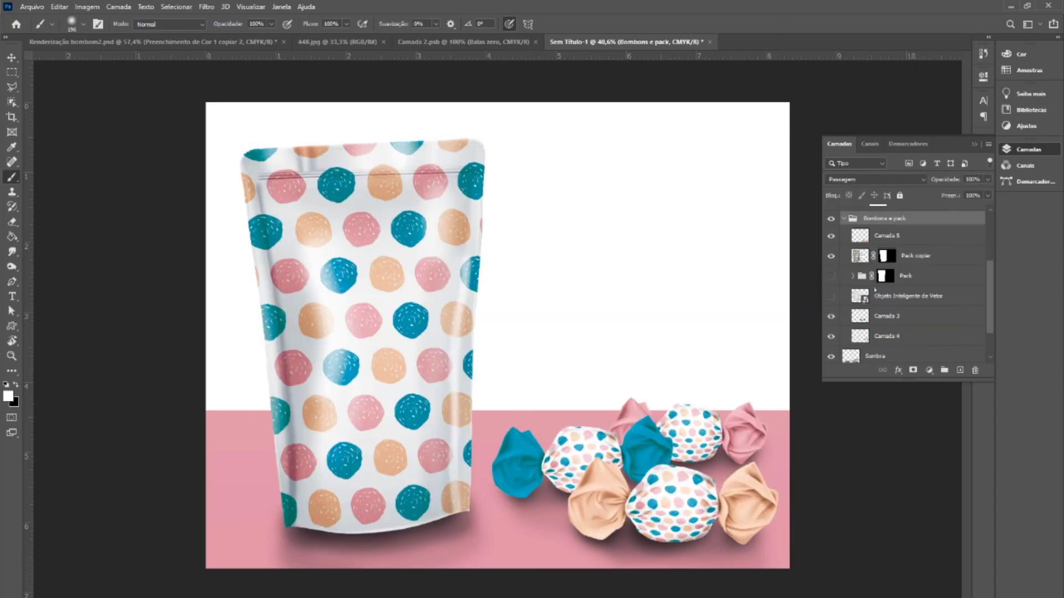
pyautogui.keyDown('ctrl'); pyautogui.click(859, 316); pyautogui.keyUp('ctrl')
pyautogui.scroll(-2, 857, 321)
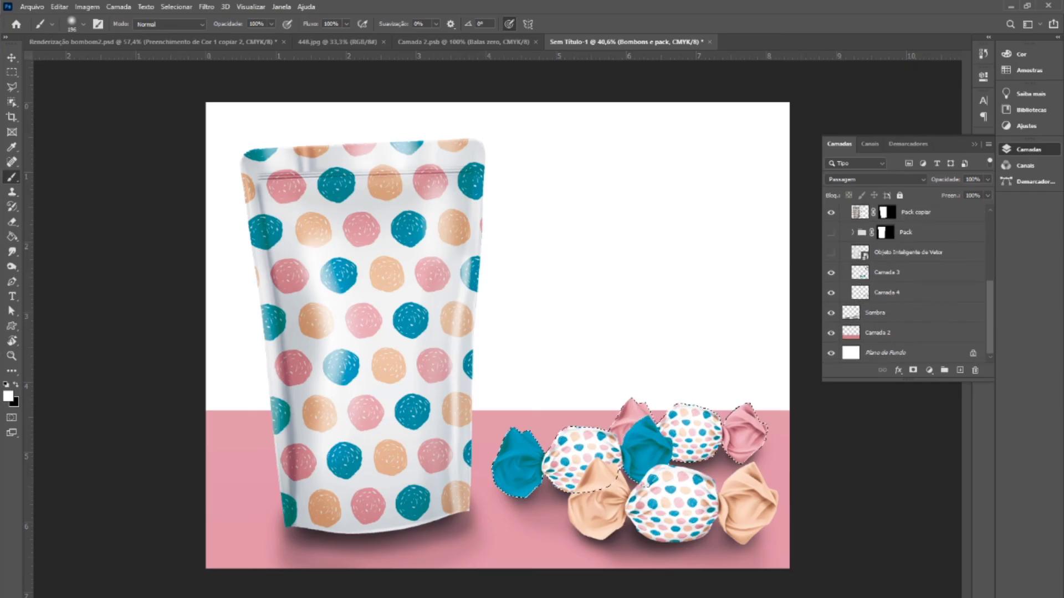
pyautogui.scroll(2, 863, 275)
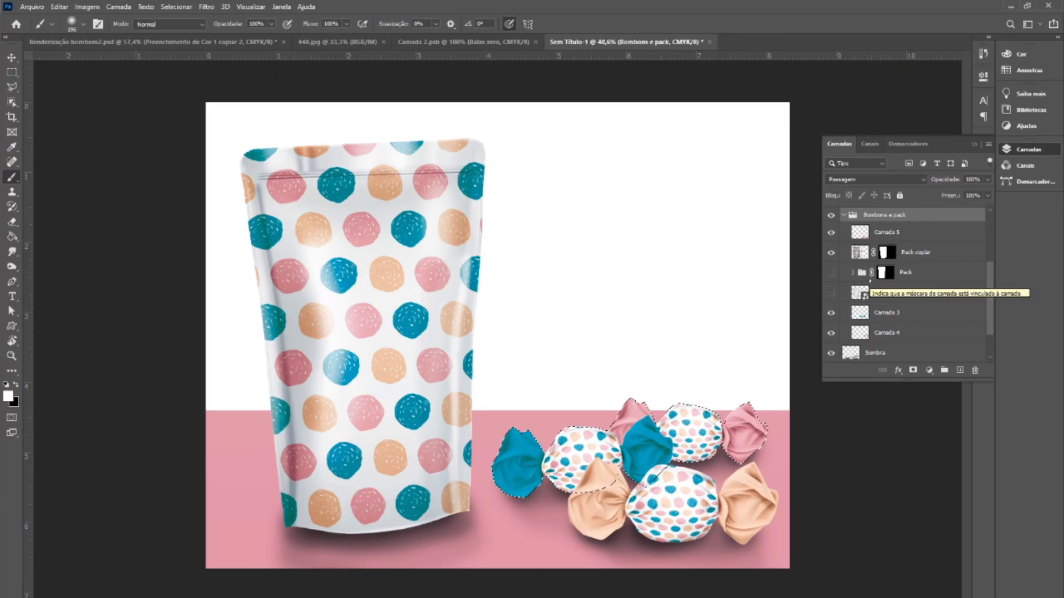
pyautogui.click(860, 312)
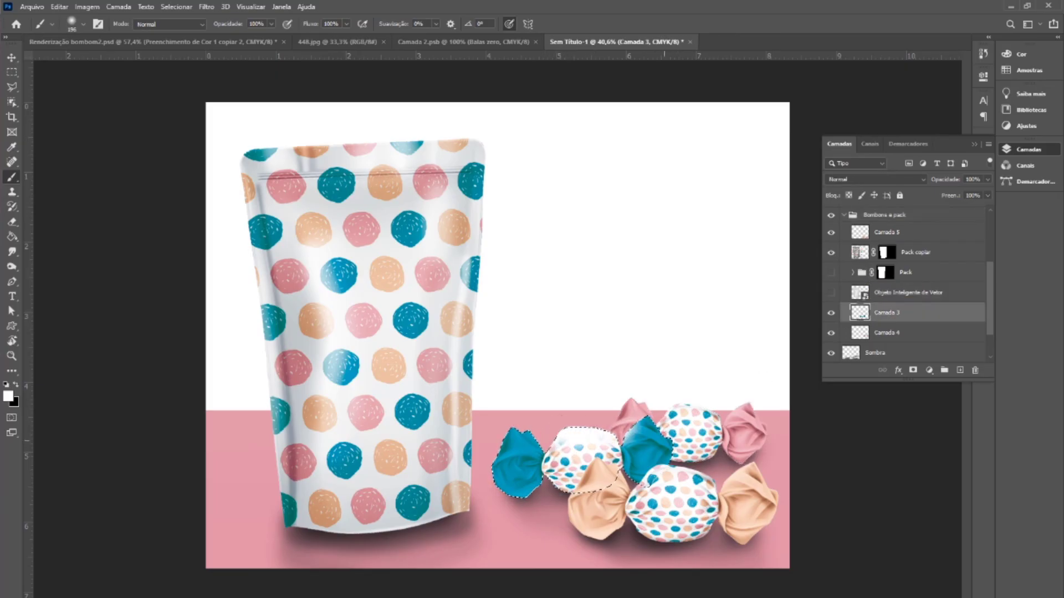
pyautogui.hotkey('ctrl', 'z')
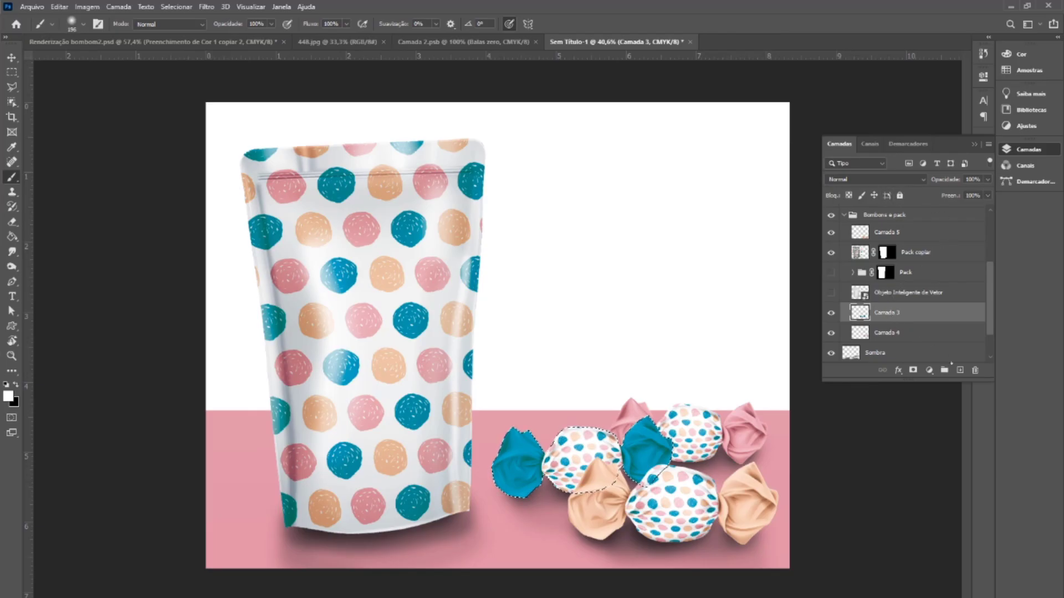
pyautogui.scroll(4, 881, 250)
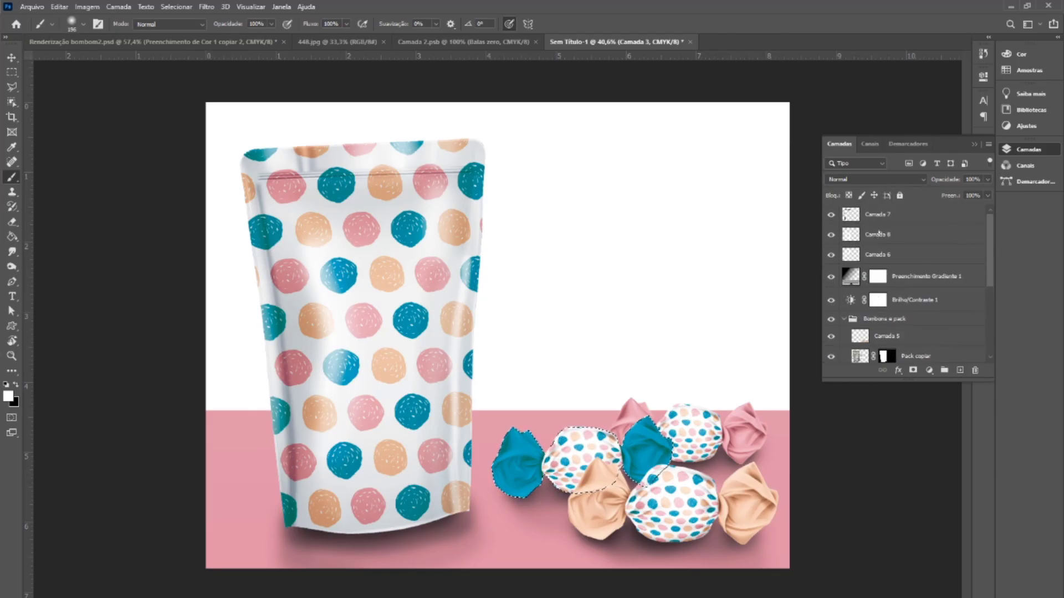
# - Group the light layers Camada 7, 8 and 6 together
pyautogui.hotkey('alt', '.')
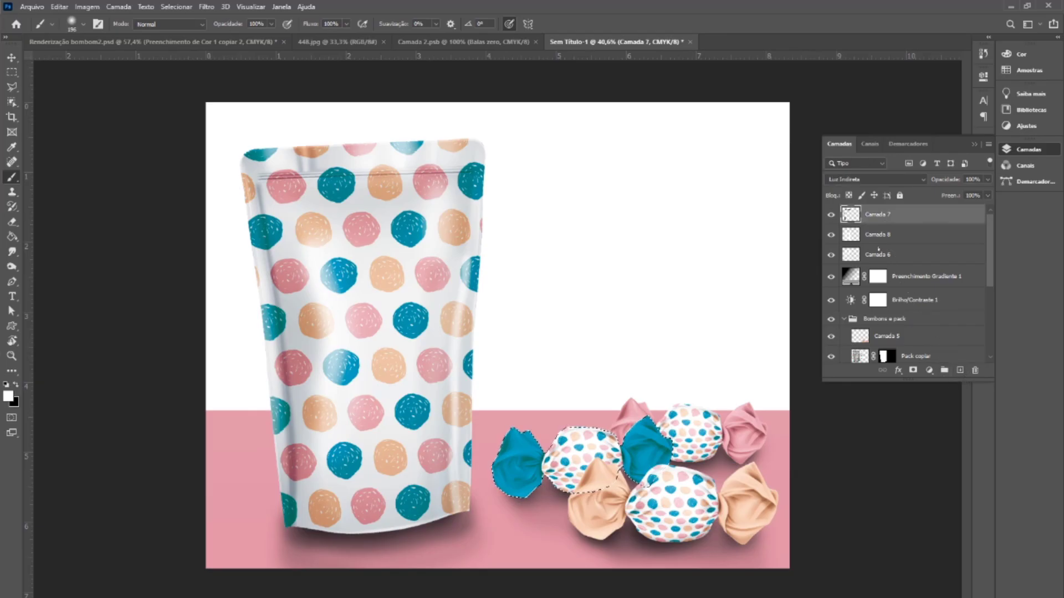
pyautogui.keyDown('shift'); pyautogui.click(877, 255); pyautogui.keyUp('shift')
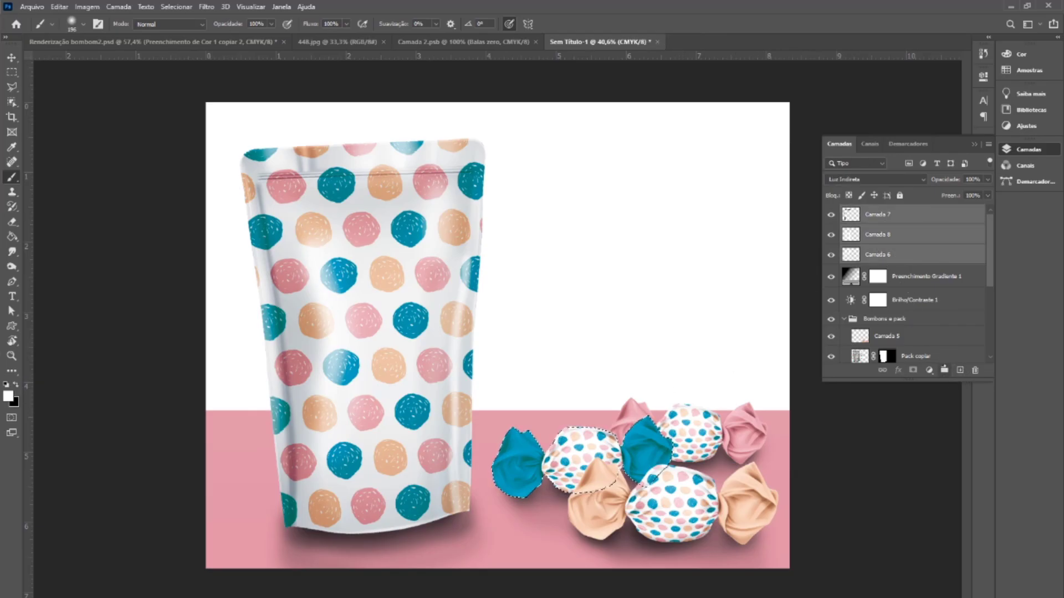
pyautogui.click(944, 370)
# - Rename the group 'Luz e sombra' and add a new empty Camada 9 layer inside it
pyautogui.doubleClick(873, 212)
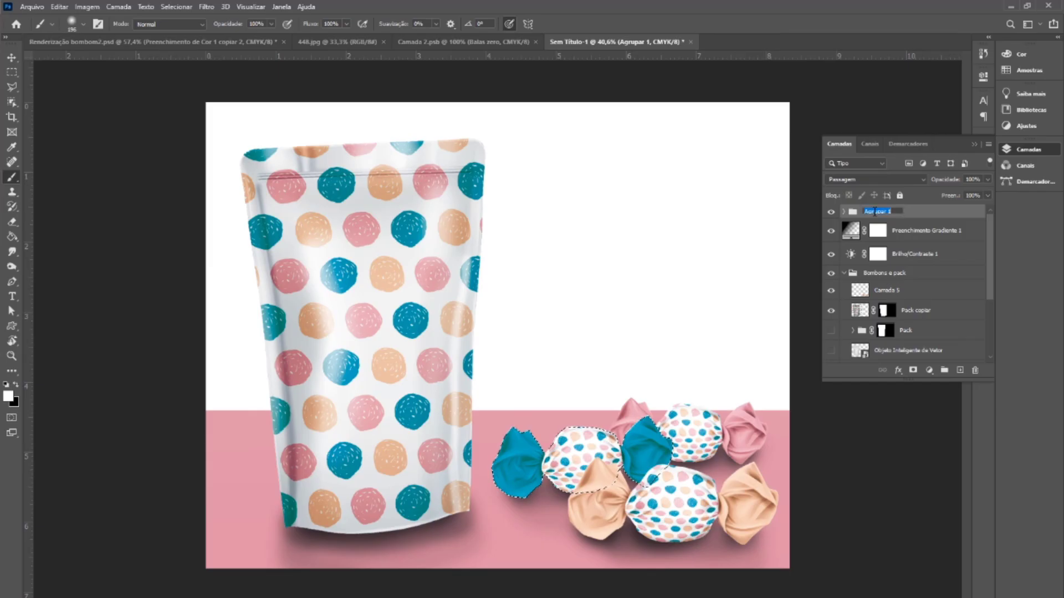
pyautogui.press('BackSpace')
pyautogui.write('Luz')
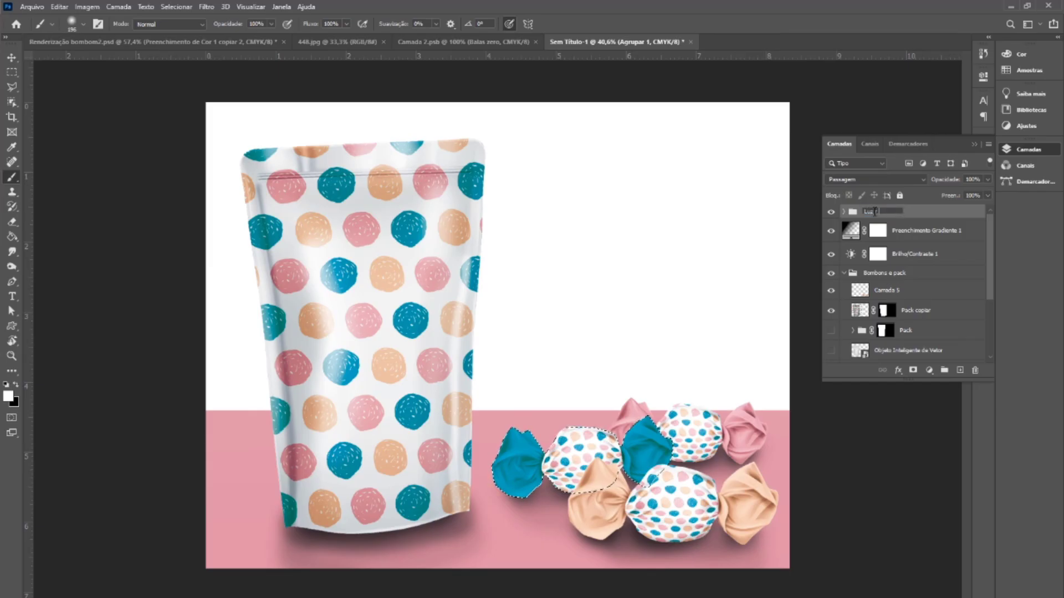
pyautogui.write(' e sombra')
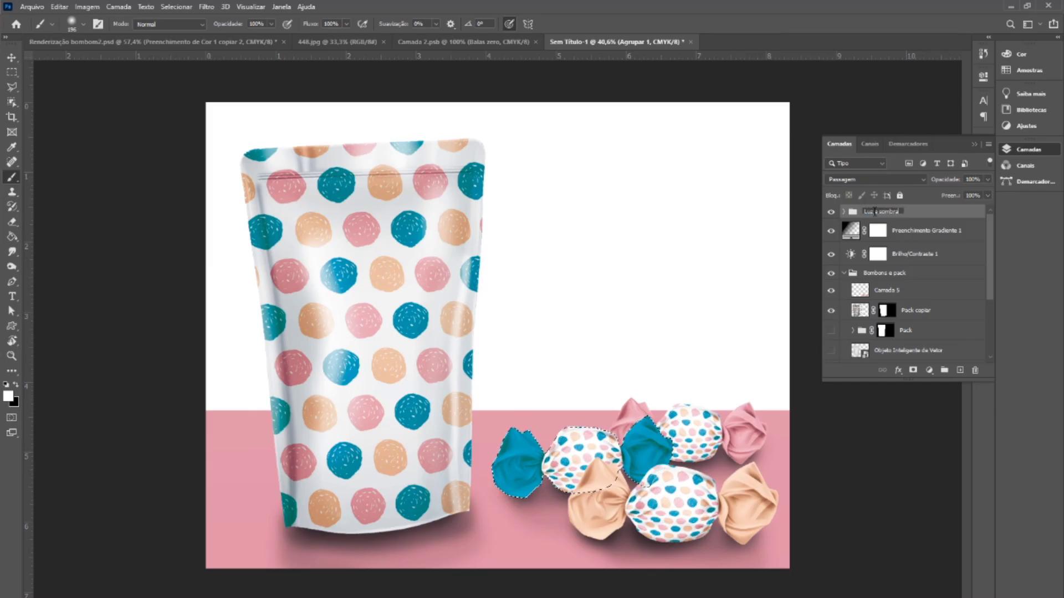
pyautogui.press('Return')
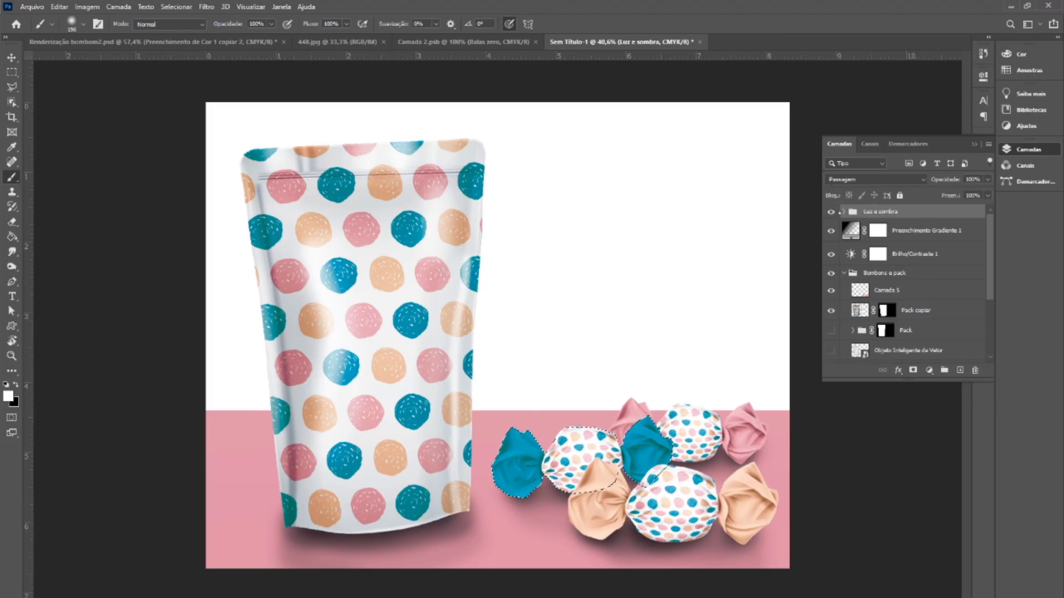
pyautogui.click(888, 236)
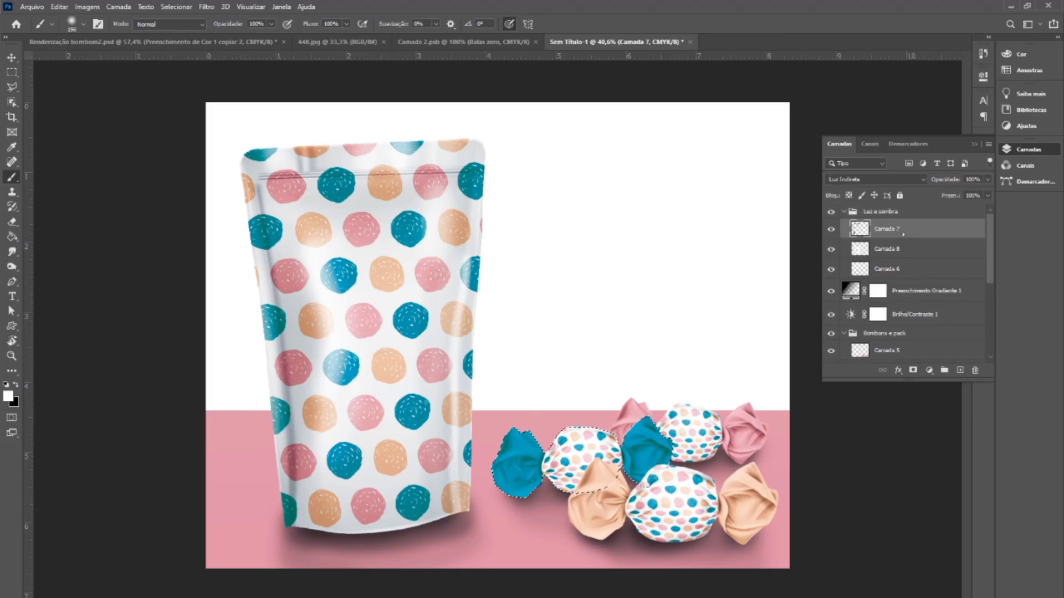
pyautogui.click(960, 370)
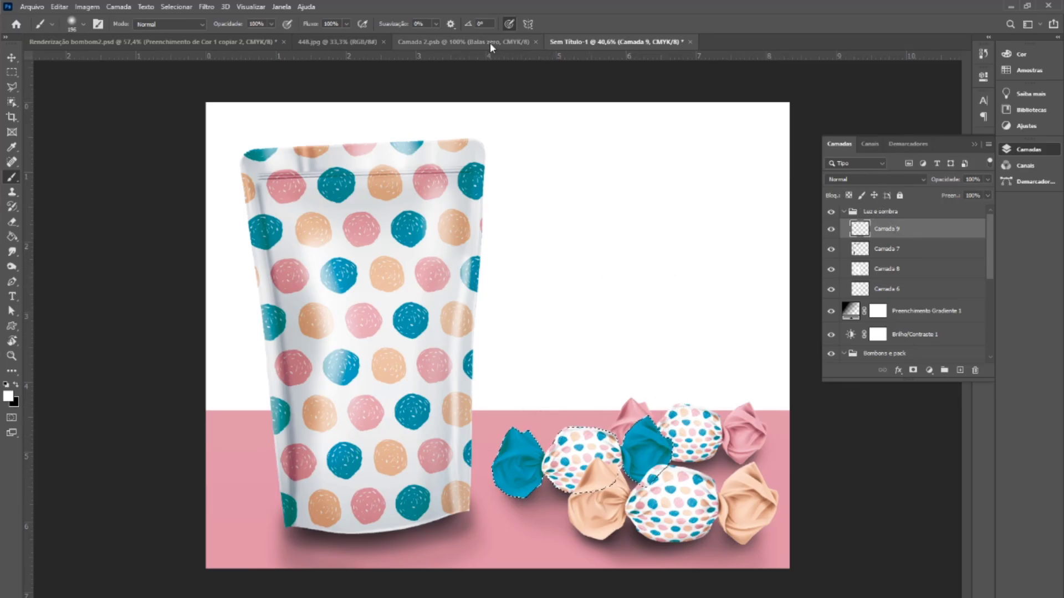
# - Set Camada 9 to Luz Indireta and paint black and white shading over the blue candy
pyautogui.click(927, 181)
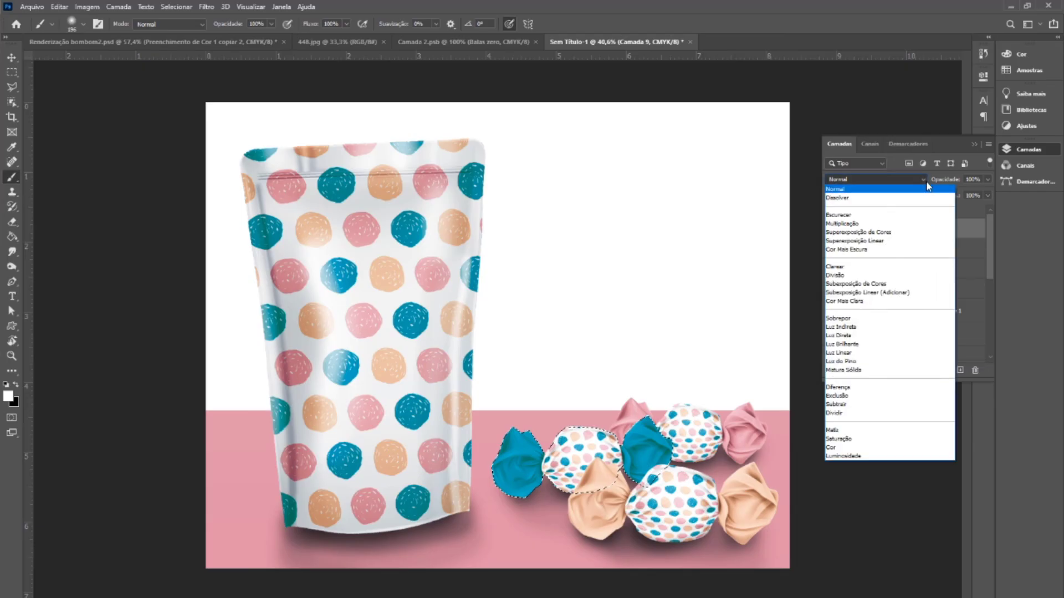
pyautogui.click(848, 336)
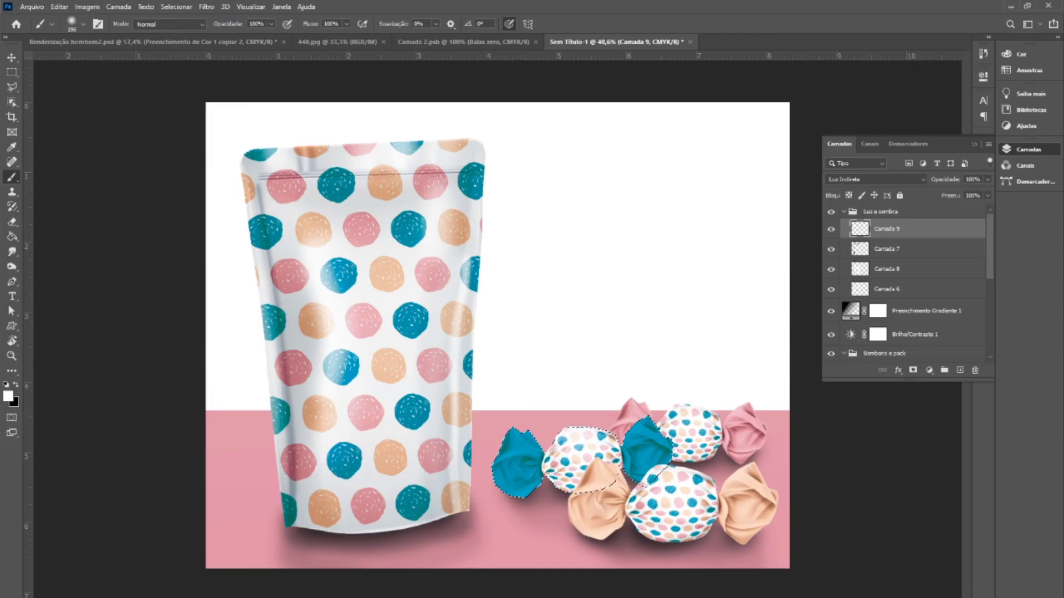
pyautogui.press('x')
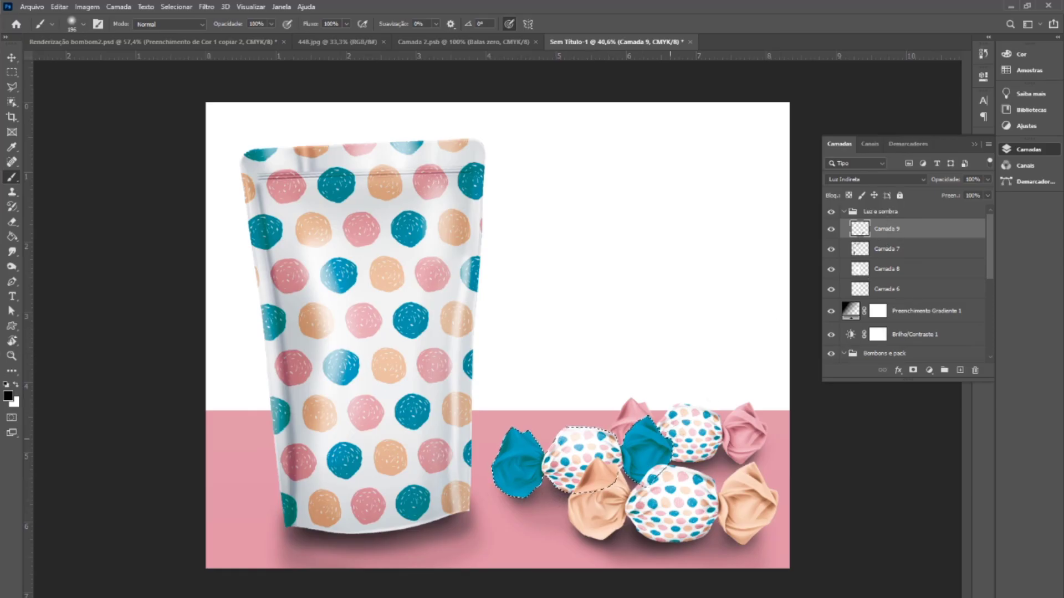
pyautogui.press('x')
pyautogui.press('x')
# - Rename the Camada 3 candy layer to 'B verde'
pyautogui.scroll(-2, 882, 285)
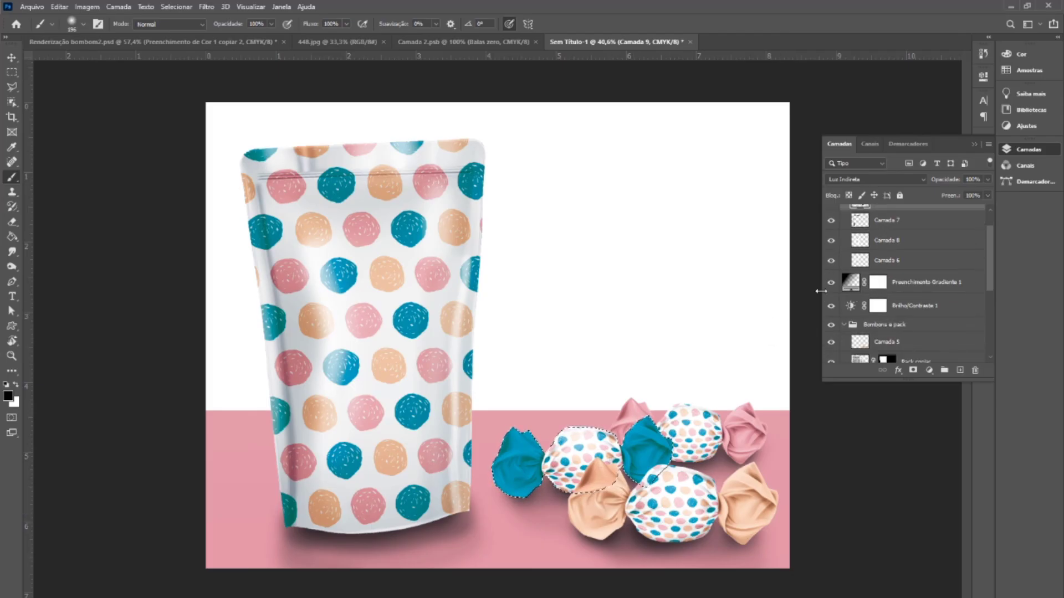
pyautogui.scroll(2, 872, 260)
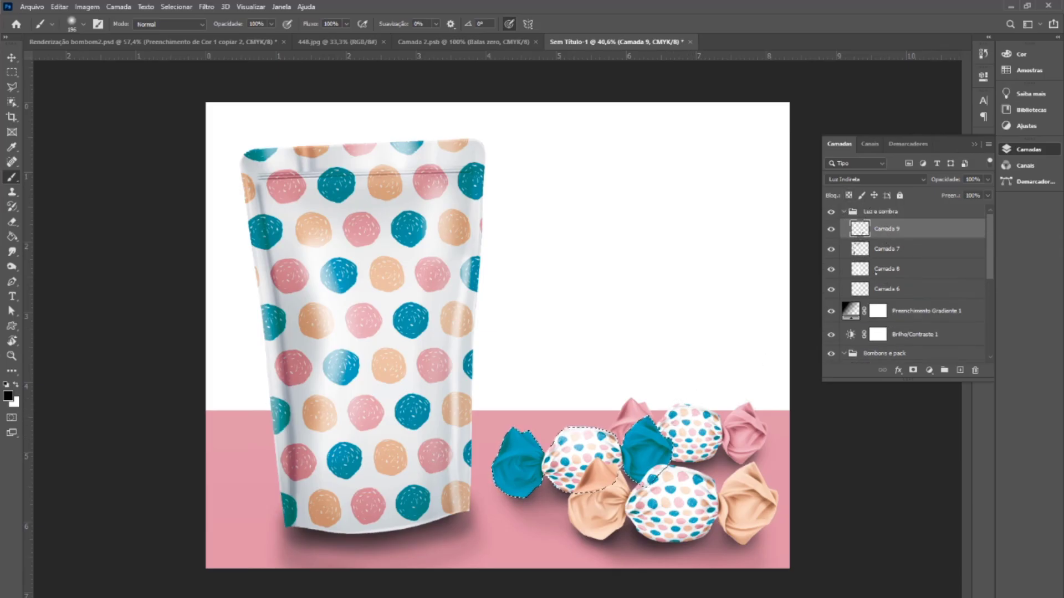
pyautogui.scroll(-1, 861, 341)
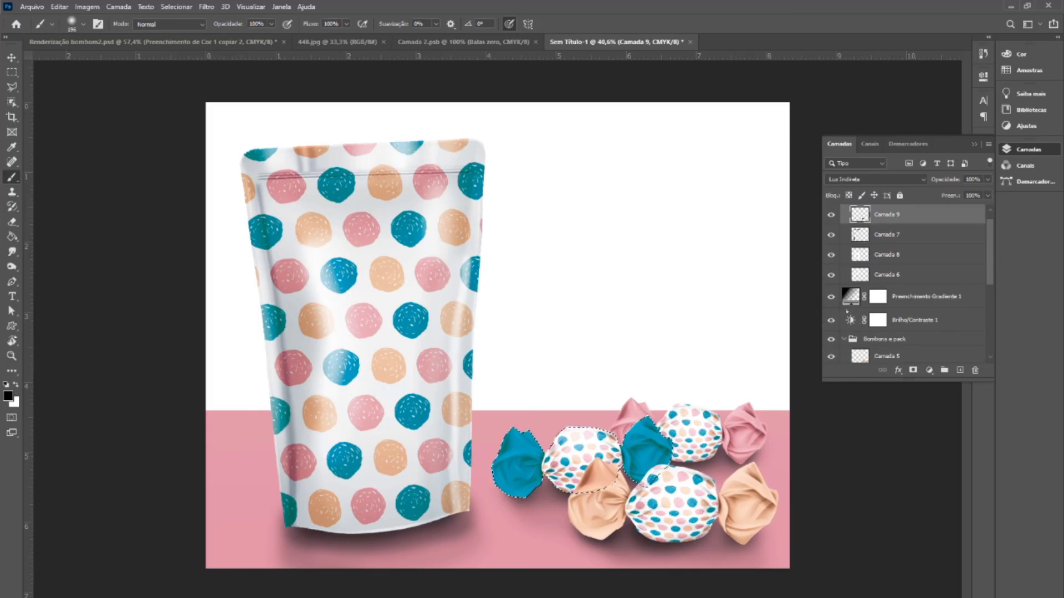
pyautogui.scroll(-7, 847, 311)
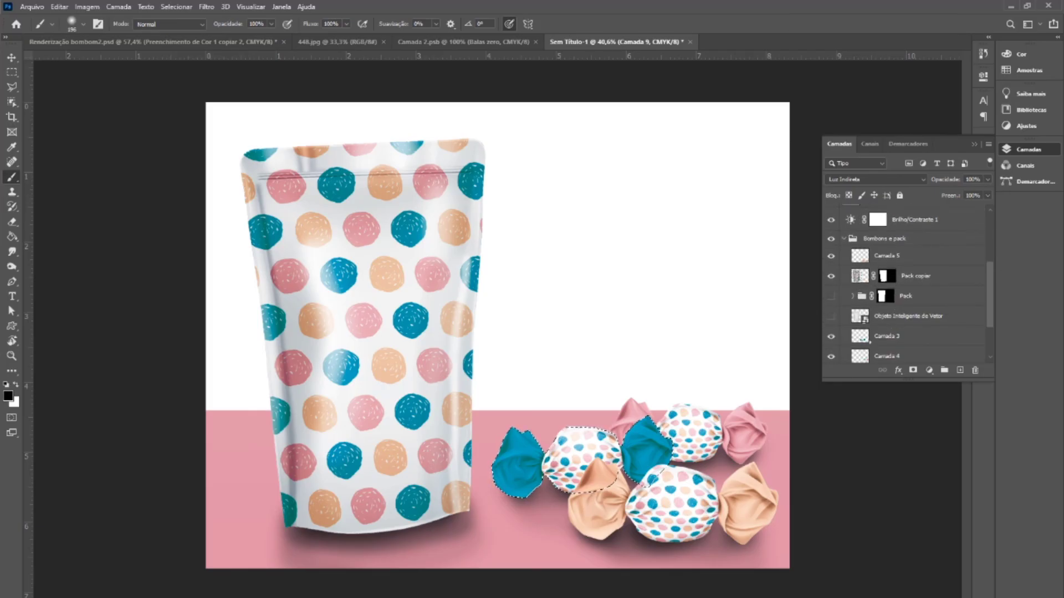
pyautogui.doubleClick(888, 335)
pyautogui.write('B verde')
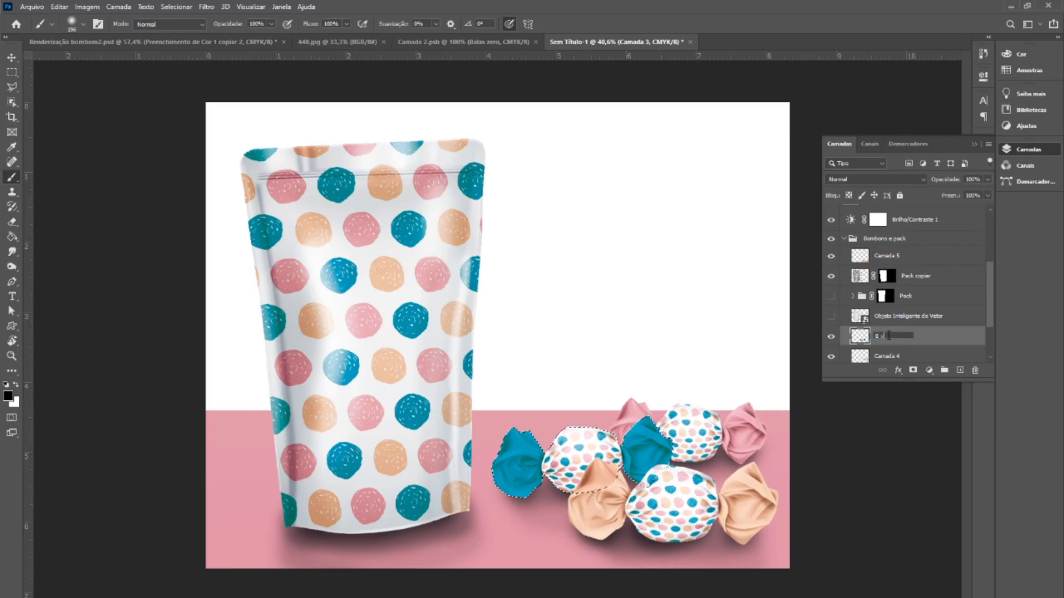
pyautogui.click(948, 320)
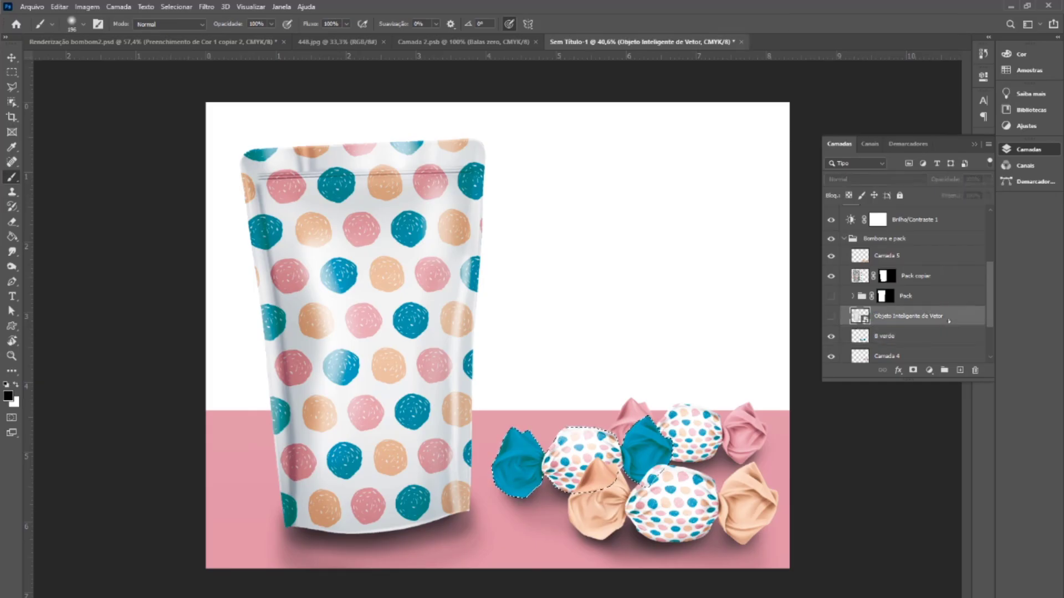
# - Rename Camada 5 to 'B laranja' and Camada 4 to 'B rosa'
pyautogui.scroll(1, 908, 339)
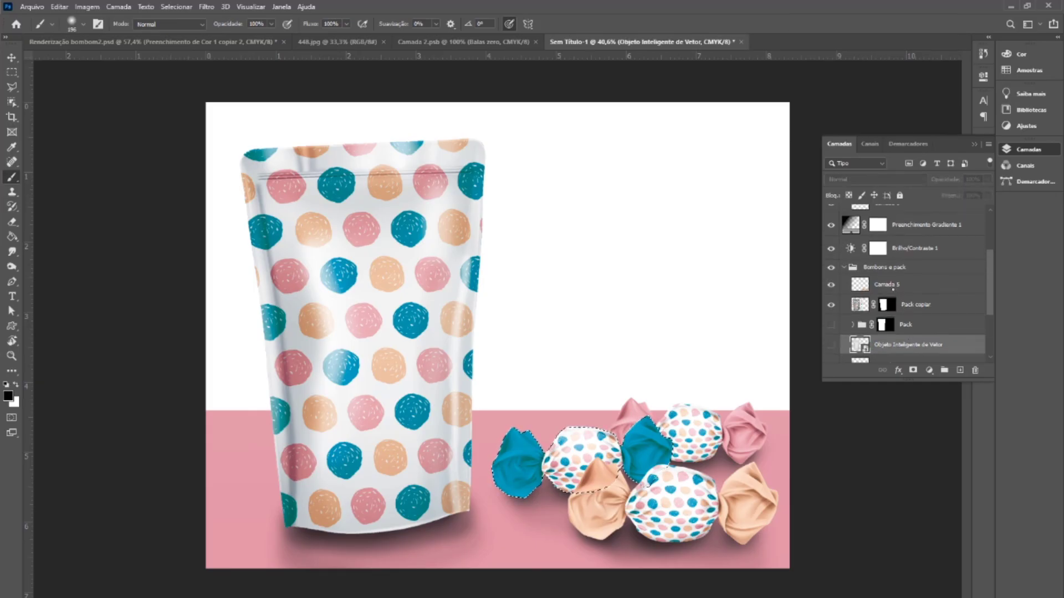
pyautogui.doubleClick(888, 284)
pyautogui.write('B laranja')
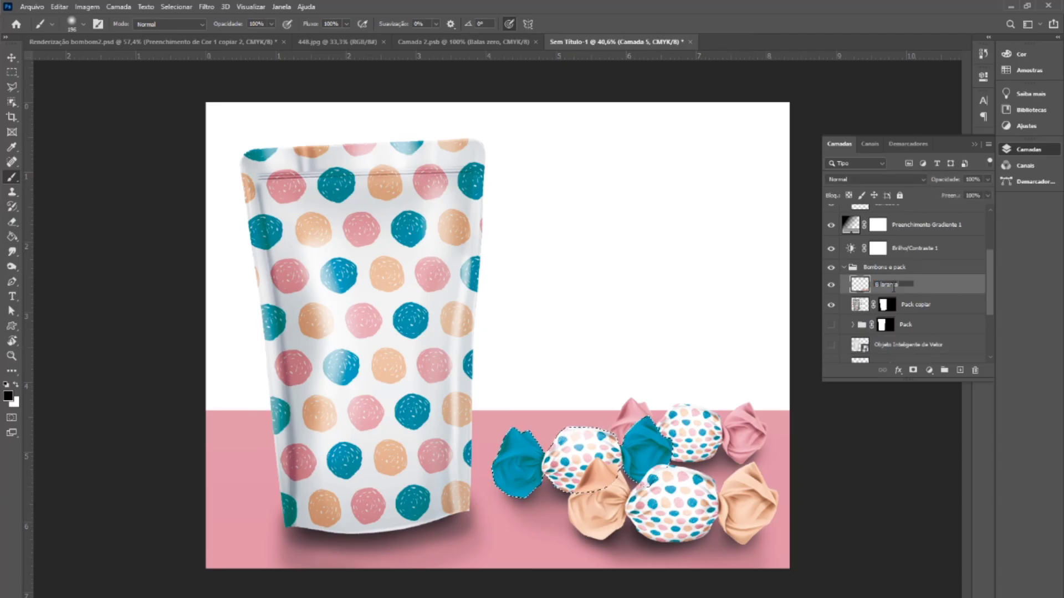
pyautogui.click(923, 305)
pyautogui.scroll(-1, 923, 304)
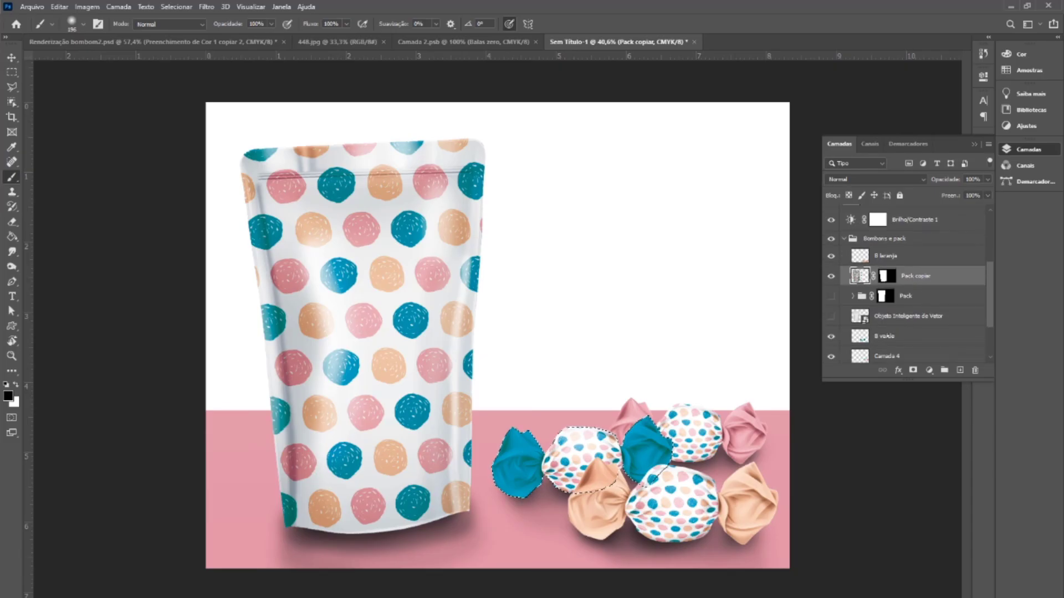
pyautogui.doubleClick(886, 356)
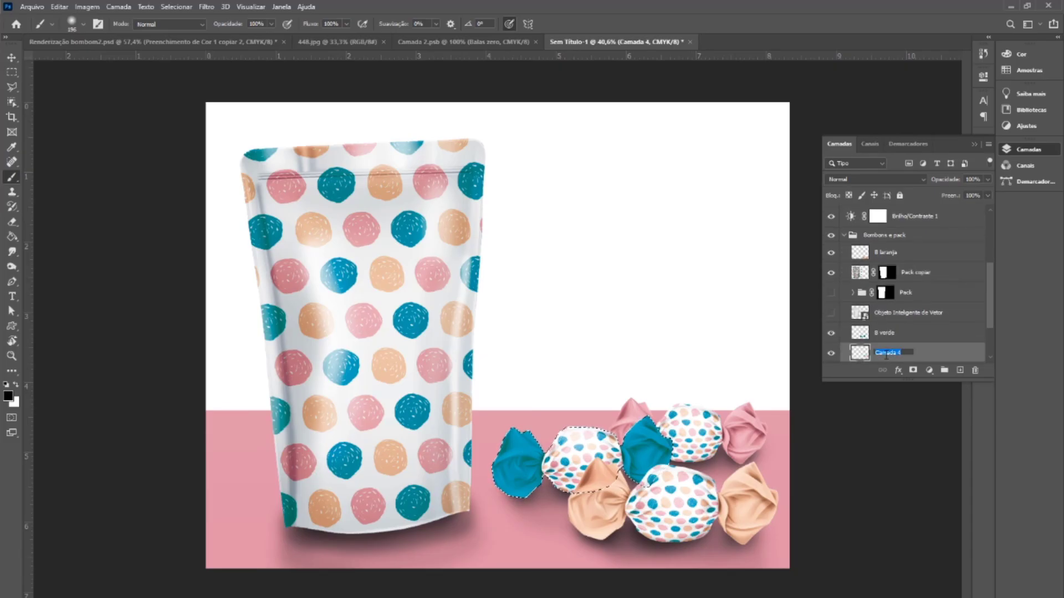
pyautogui.write('B ro')
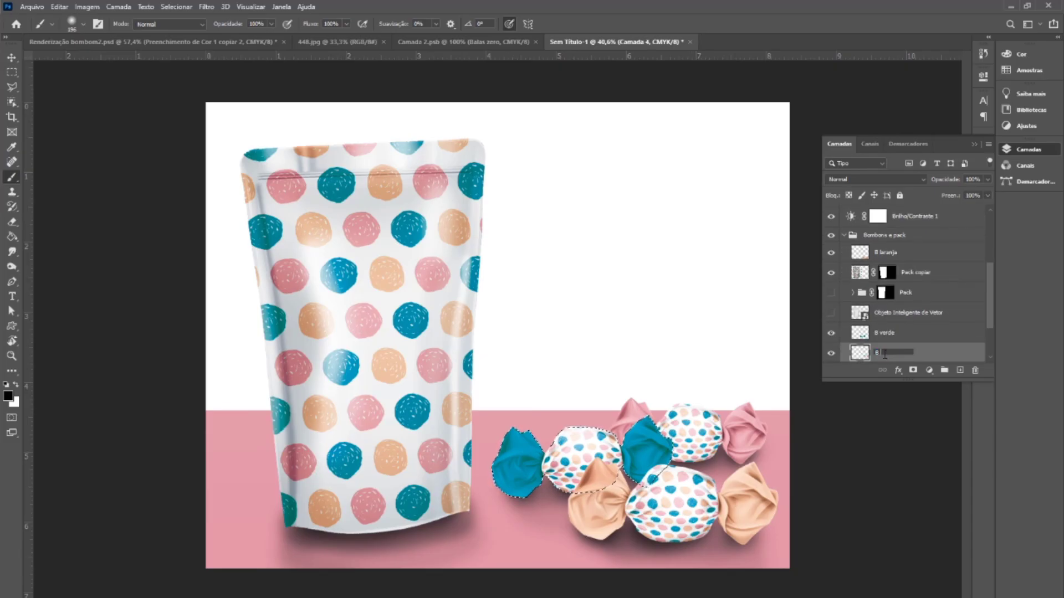
pyautogui.write('sa')
pyautogui.press('Return')
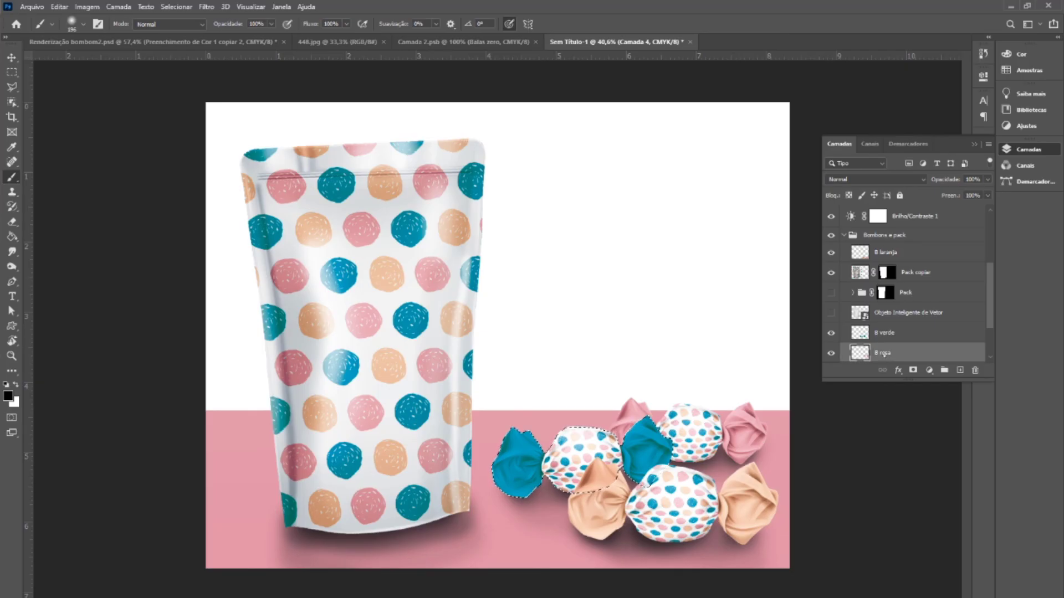
# - Move Camada 9 out of Luz e sombra to sit just above B verde, then deselect
pyautogui.scroll(5, 902, 262)
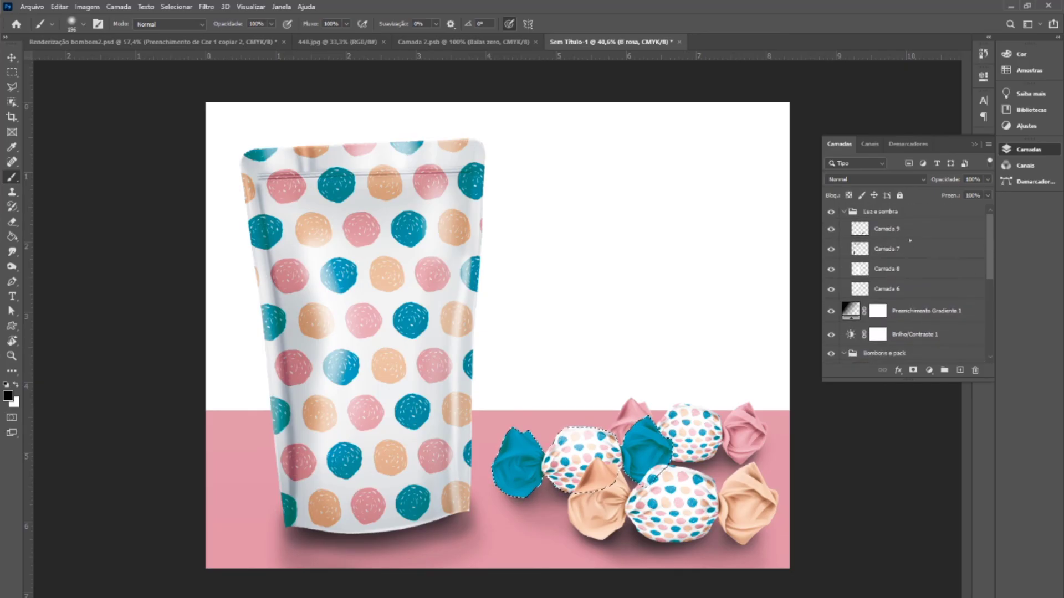
pyautogui.click(875, 230)
pyautogui.moveTo(875, 233); pyautogui.dragTo(911, 300)
pyautogui.moveTo(908, 249); pyautogui.dragTo(899, 319)
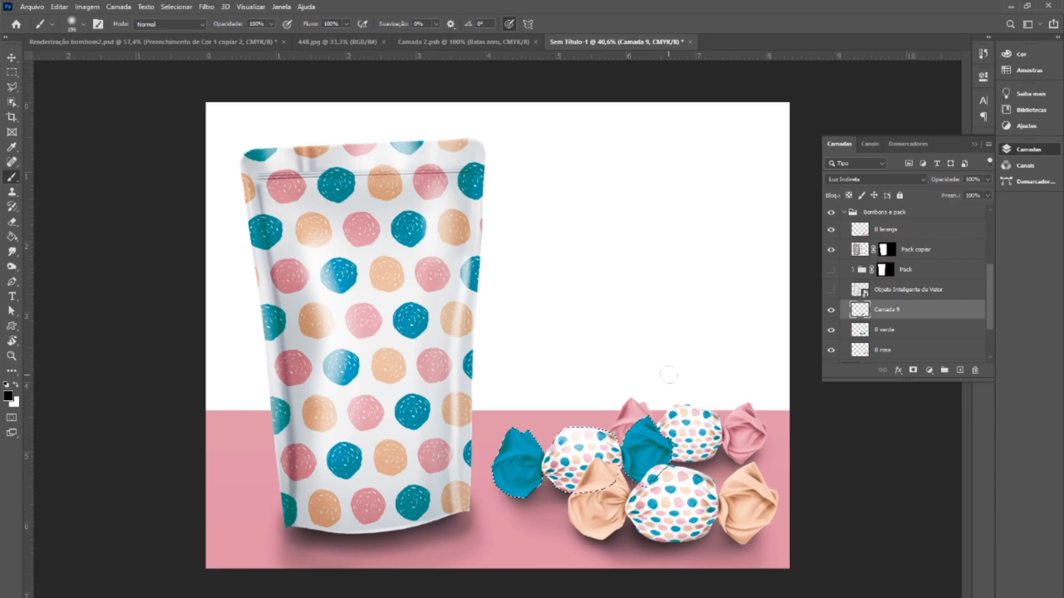
pyautogui.hotkey('ctrl', 'd')
# - Rename the Camada 9 shading layer to 'LS verde'
pyautogui.click(888, 332)
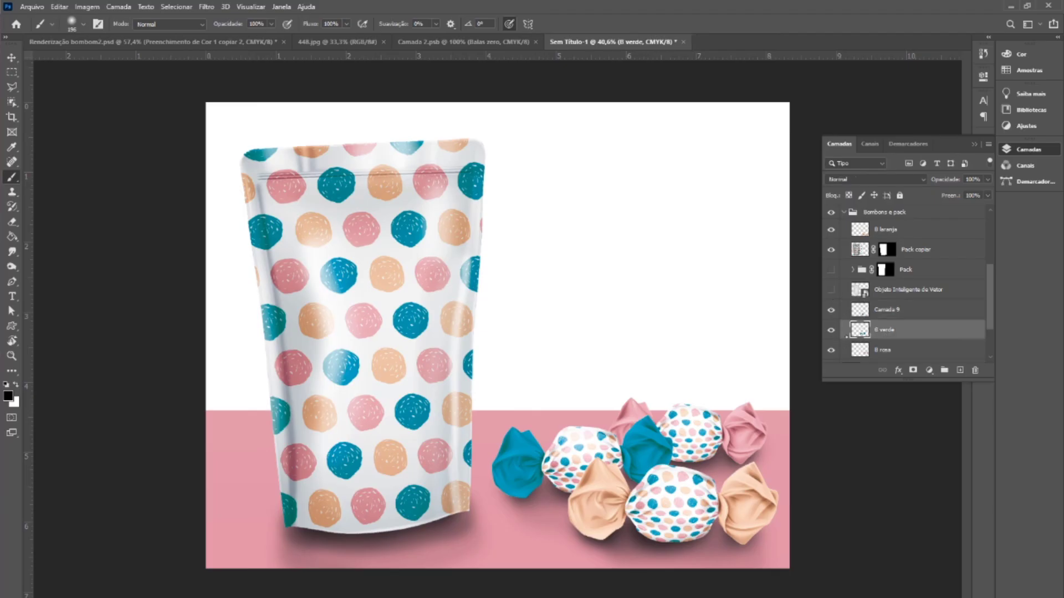
pyautogui.scroll(-2, 903, 350)
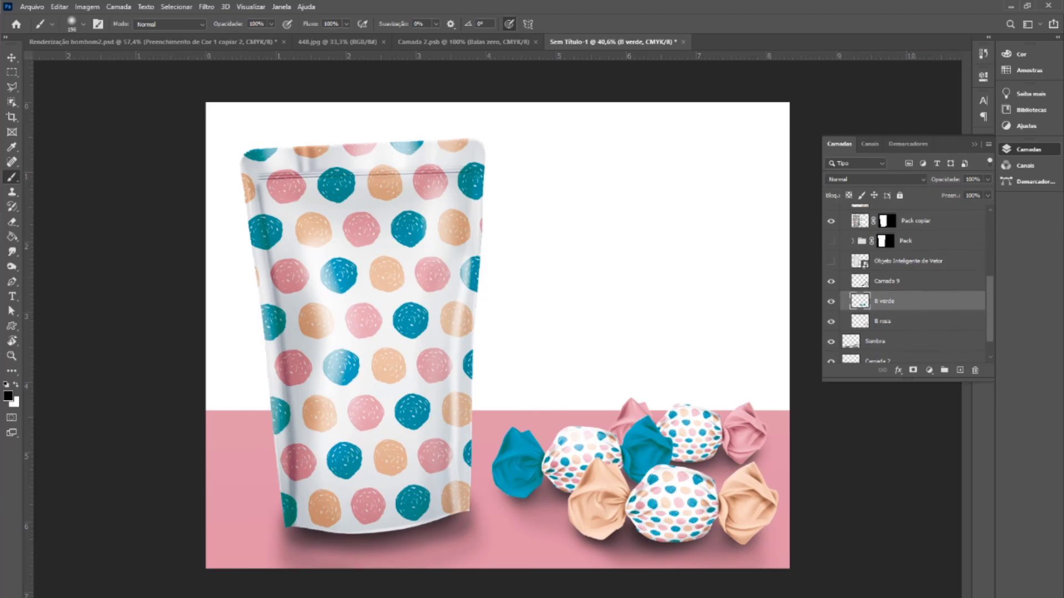
pyautogui.click(889, 281)
pyautogui.doubleClick(888, 280)
pyautogui.write('LS')
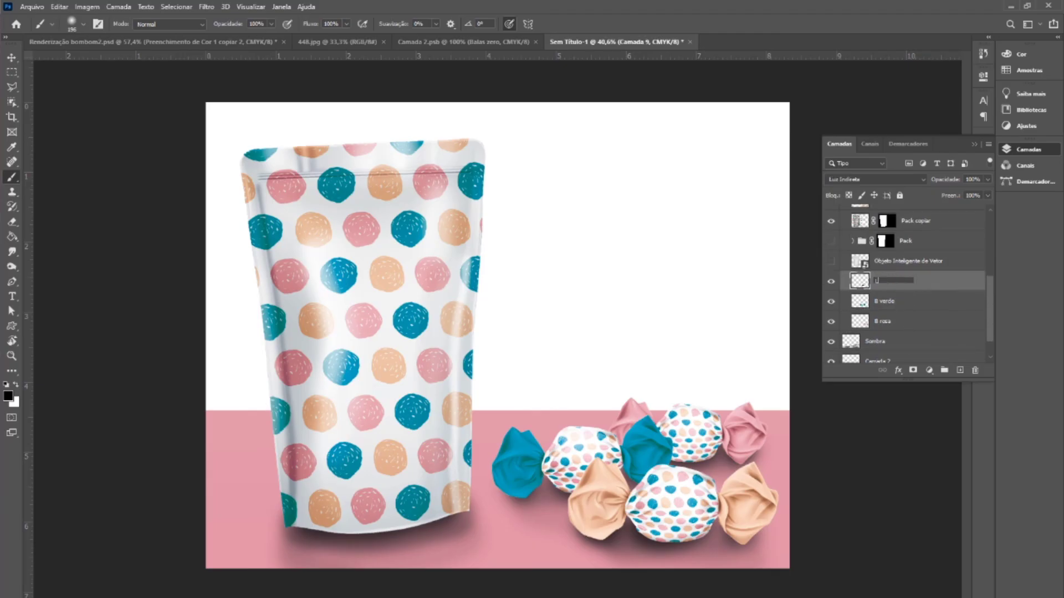
pyautogui.write(' verde')
pyautogui.press('Return')
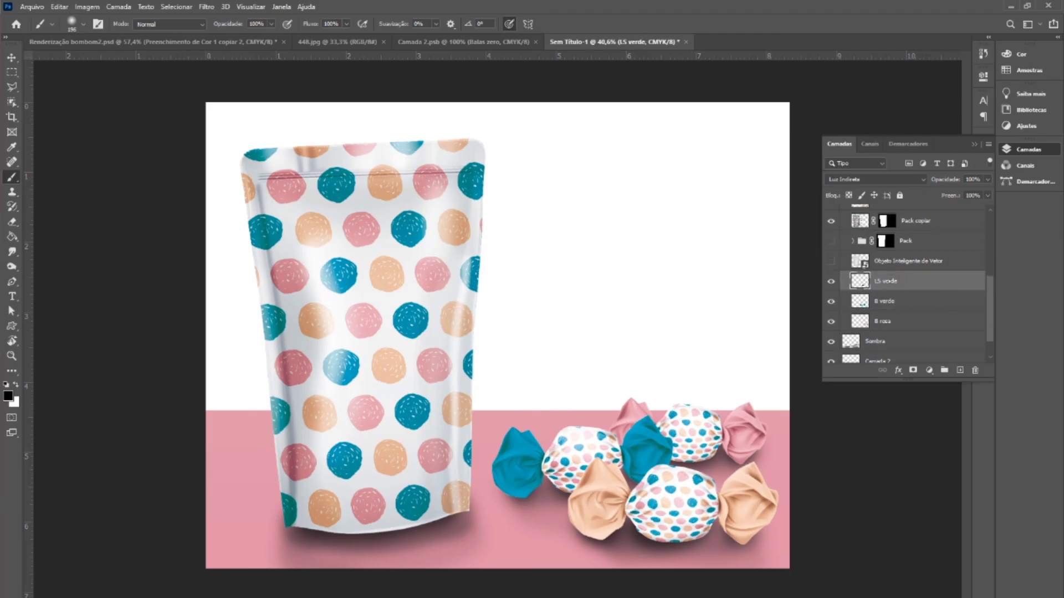
pyautogui.click(881, 322)
# - Add a Luz Indireta layer above B rosa using the pink candy's outline and name it 'LS rosa'
pyautogui.click(959, 370)
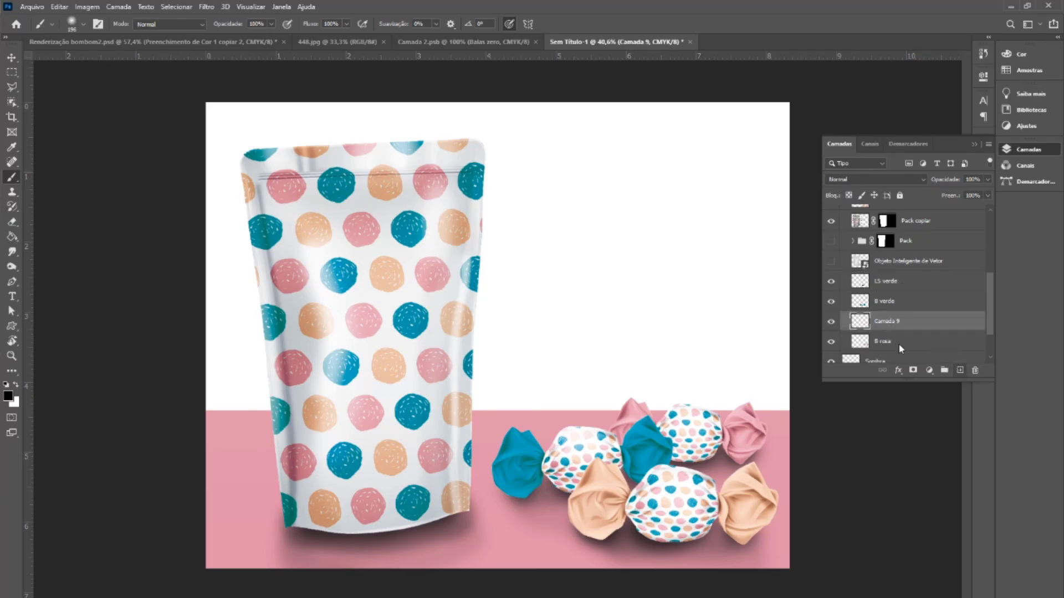
pyautogui.keyDown('ctrl'); pyautogui.click(859, 341); pyautogui.keyUp('ctrl')
pyautogui.click(922, 177)
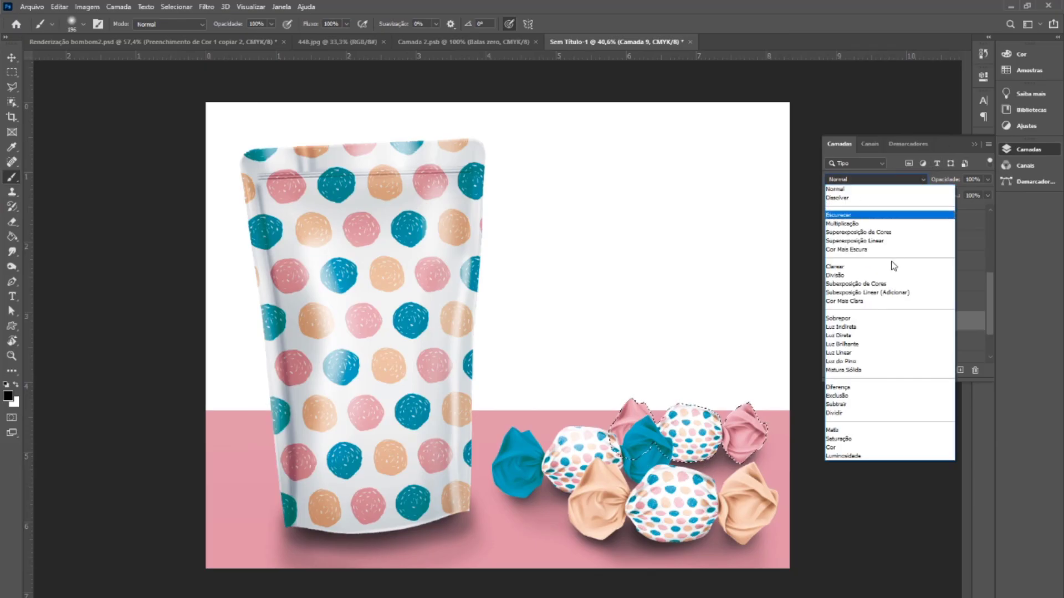
pyautogui.click(889, 326)
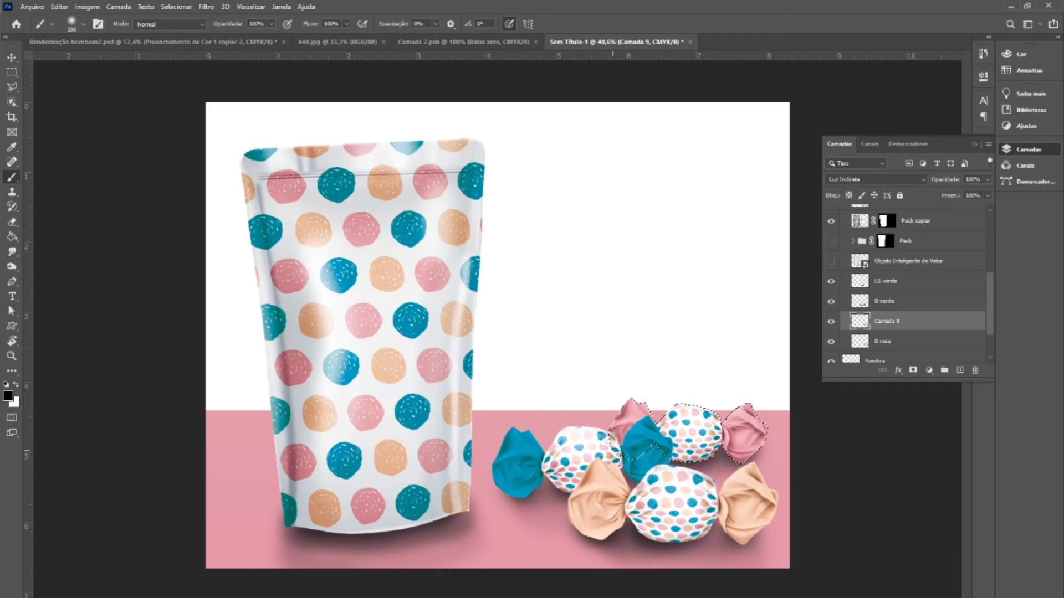
pyautogui.press('x')
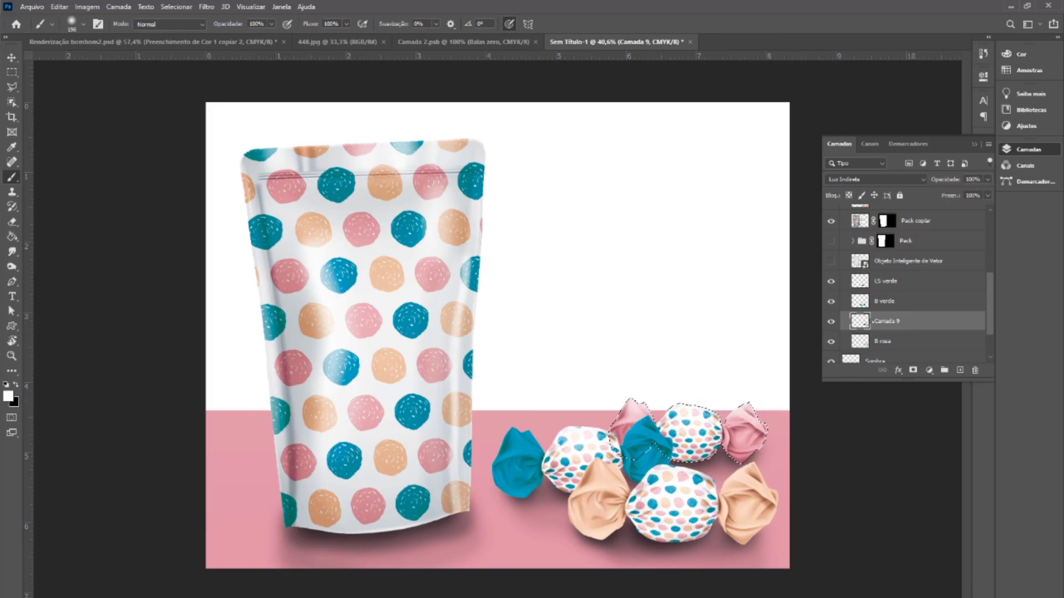
pyautogui.doubleClick(883, 322)
pyautogui.write('LS r')
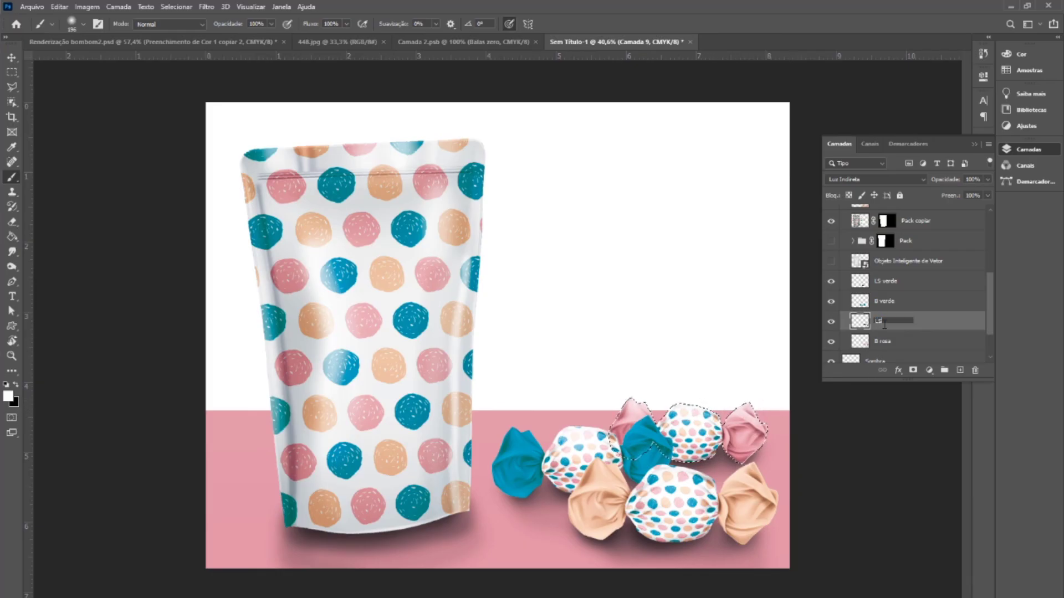
pyautogui.write('osa')
pyautogui.press('Return')
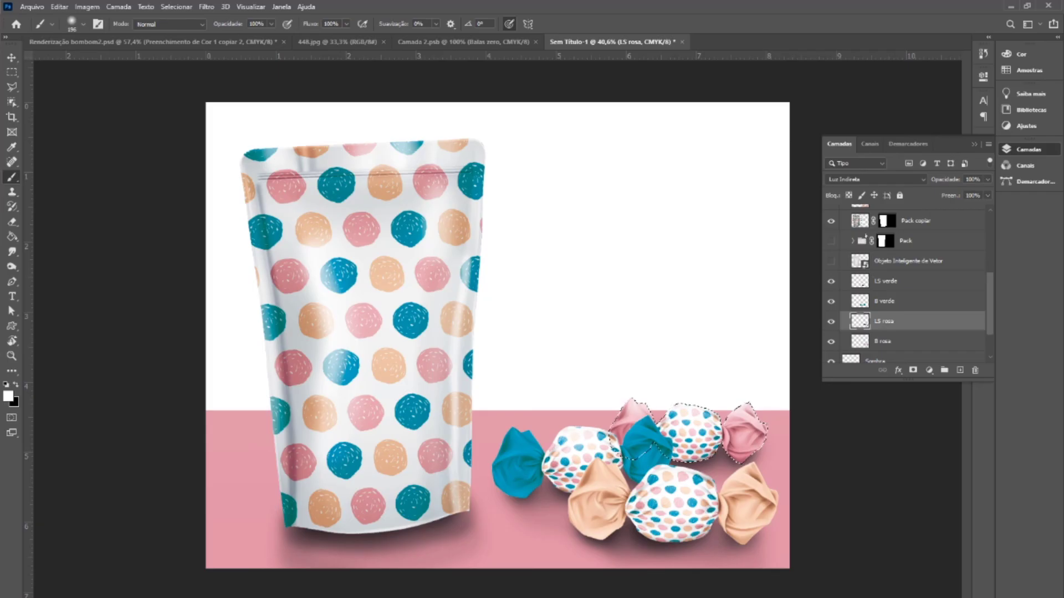
# - Add a new empty layer above B laranja
pyautogui.scroll(2, 908, 283)
pyautogui.click(886, 229)
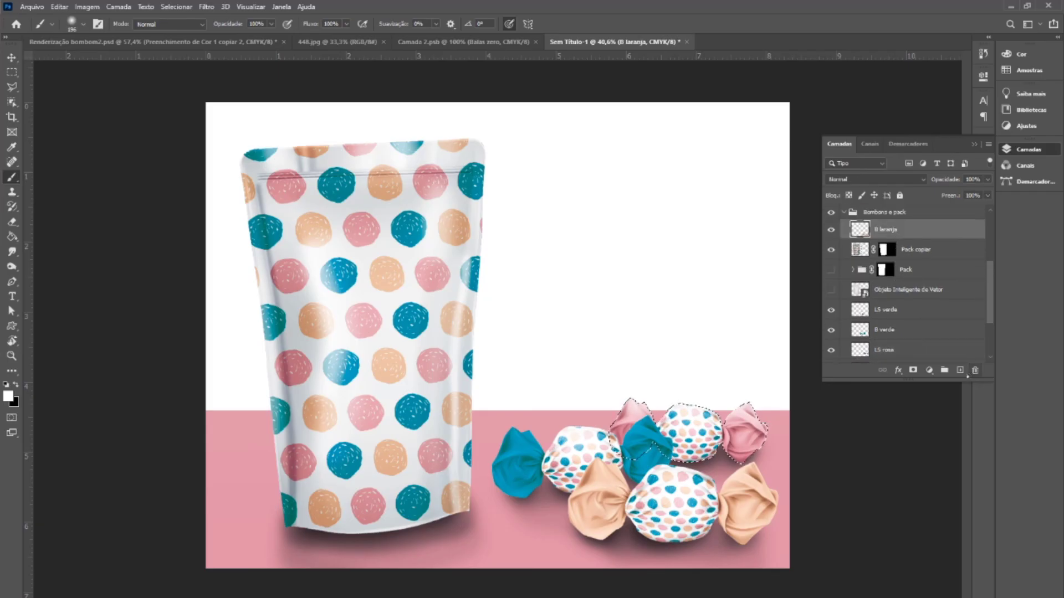
pyautogui.click(959, 370)
# - Load the front peach candy's outline and blend its light layer Camada 9 as Luz Indireta
pyautogui.keyDown('ctrl'); pyautogui.click(860, 250); pyautogui.keyUp('ctrl')
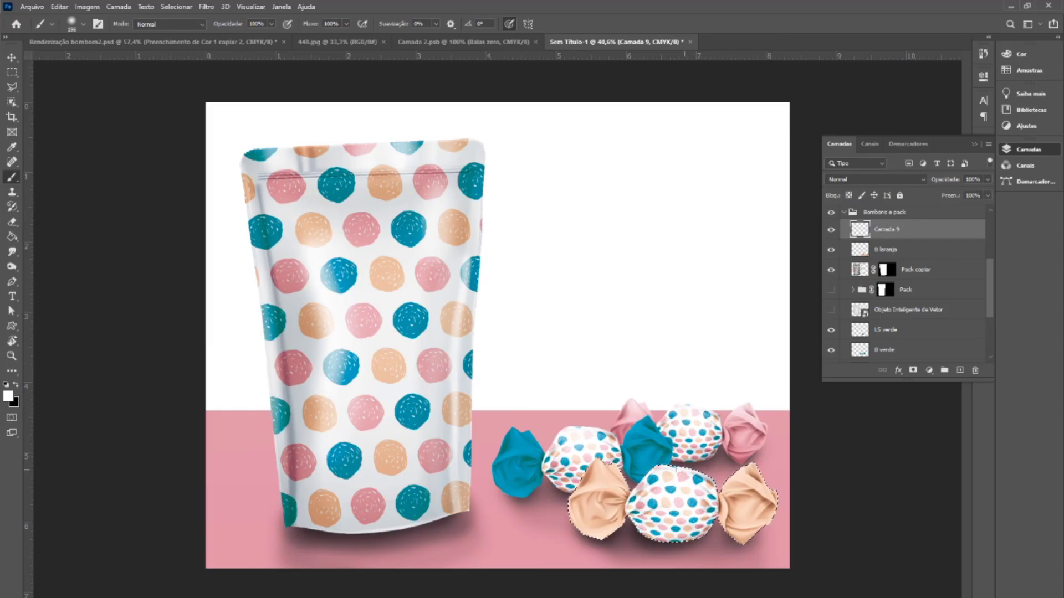
pyautogui.press('x')
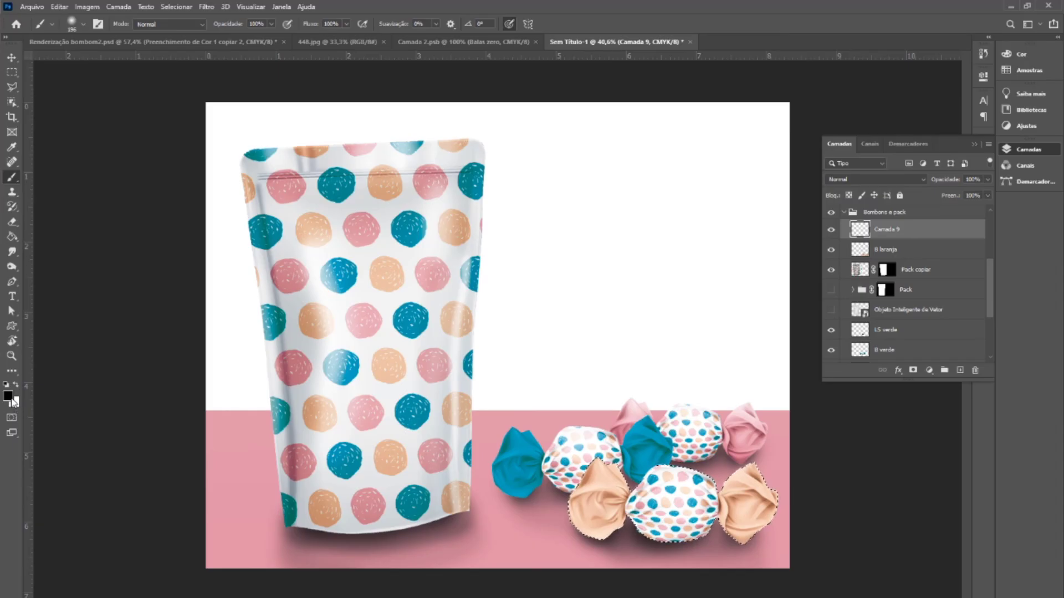
pyautogui.press('x')
pyautogui.click(921, 180)
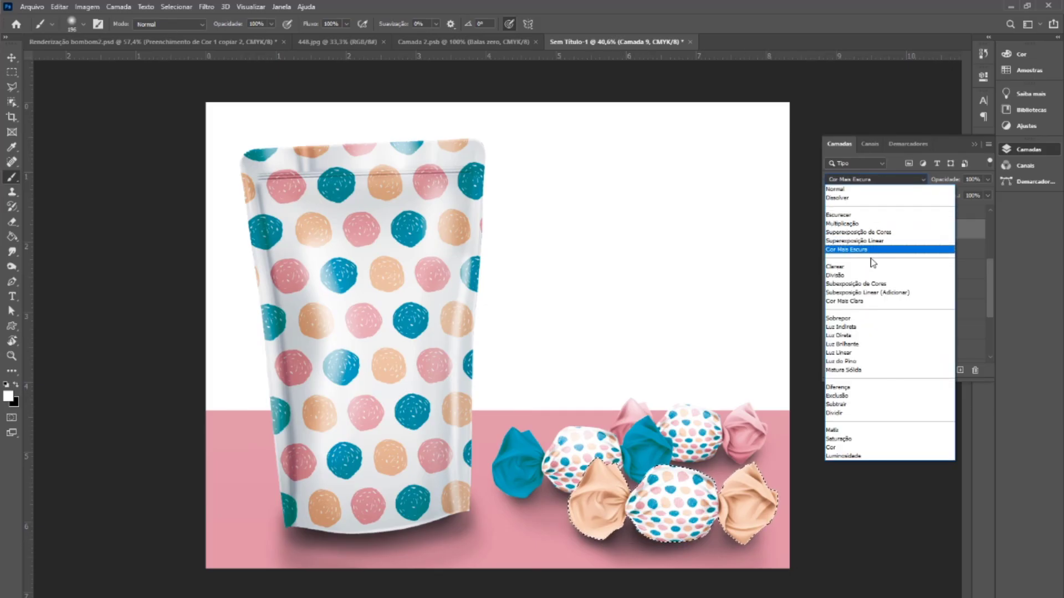
pyautogui.click(877, 336)
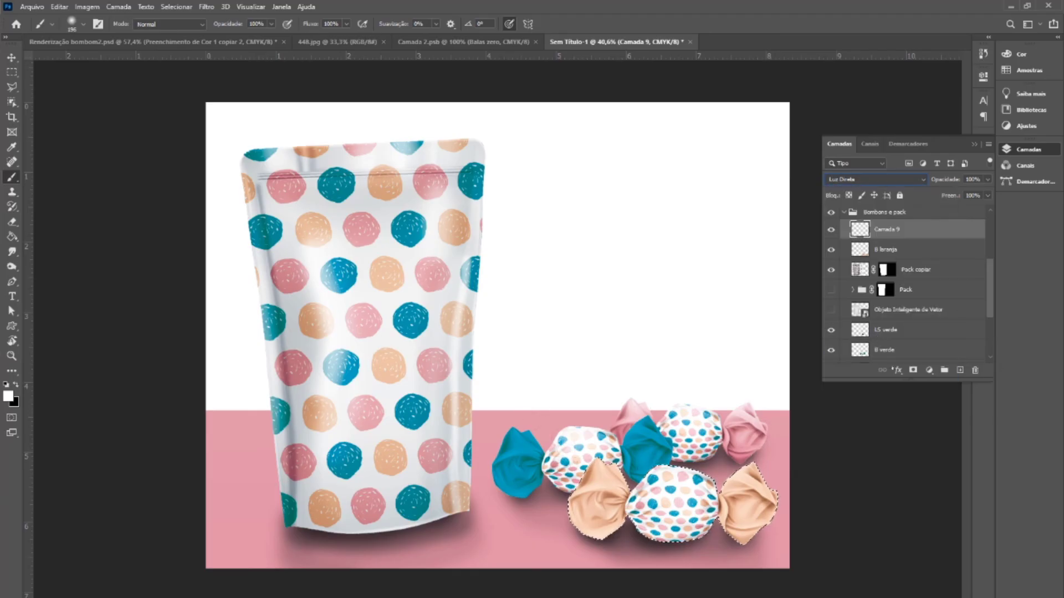
pyautogui.click(874, 179)
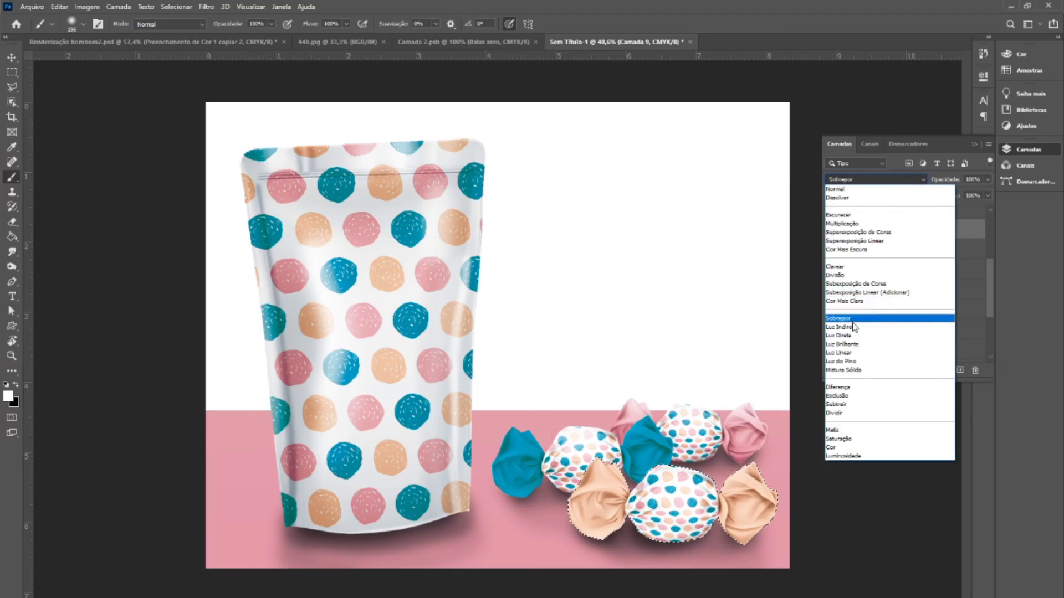
pyautogui.click(853, 327)
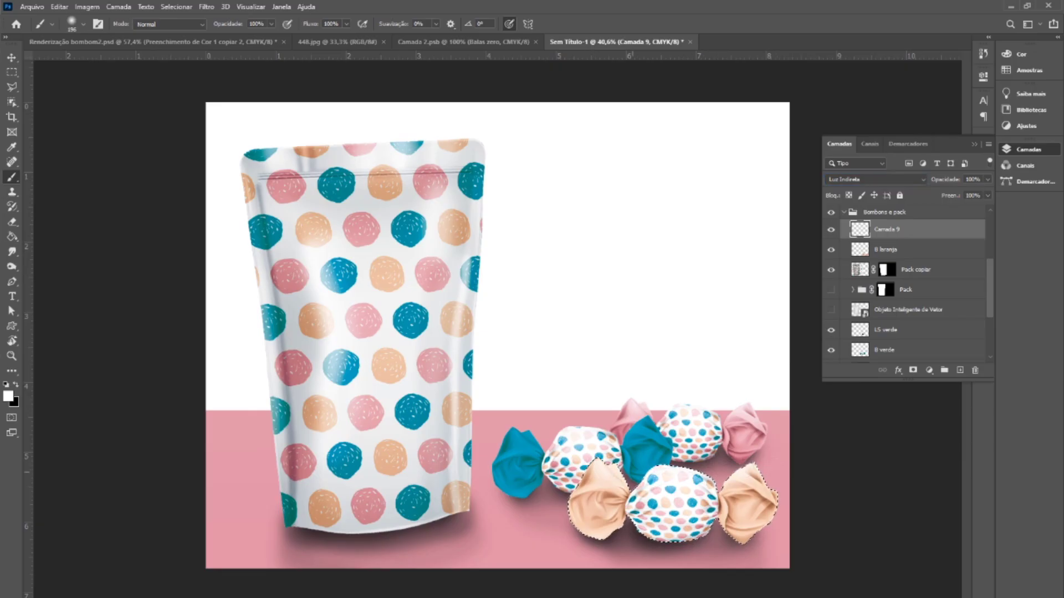
pyautogui.press('x')
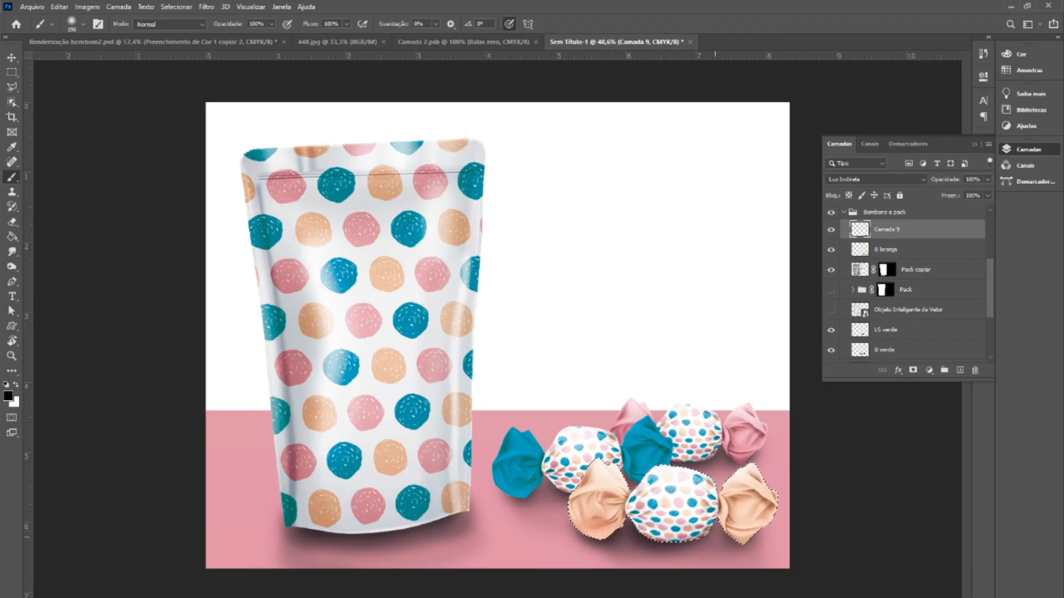
# - Add a Camada 10 shadow layer blended as Escurecer at 57% opacity
pyautogui.click(960, 370)
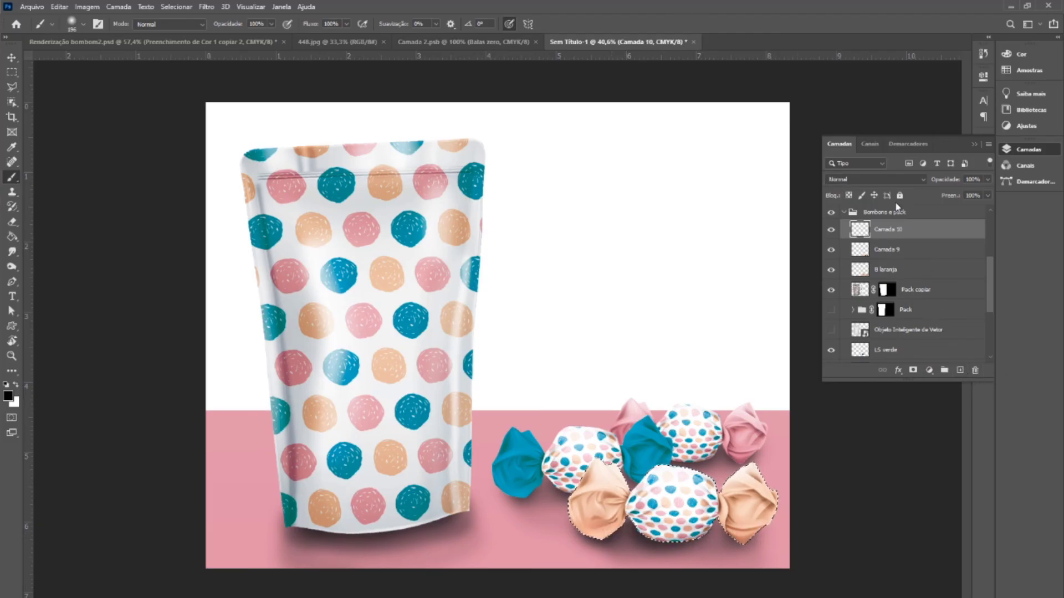
pyautogui.click(923, 179)
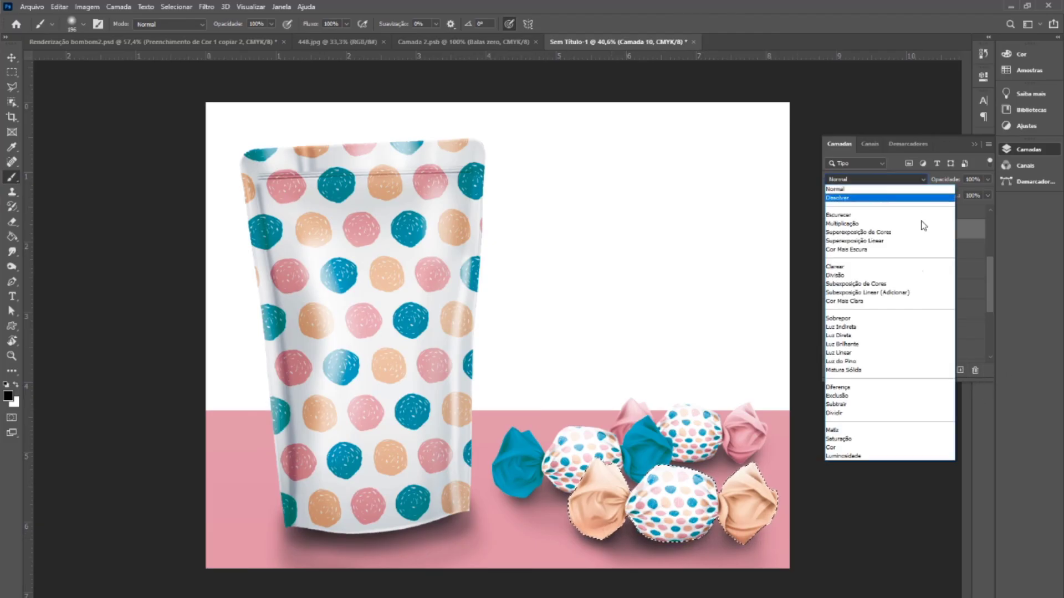
pyautogui.click(899, 336)
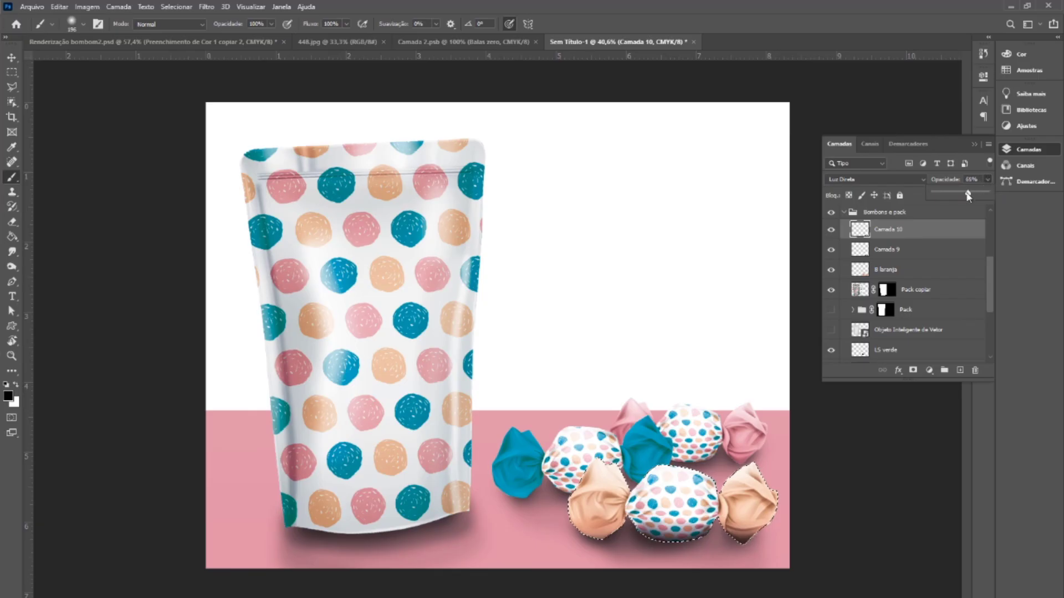
pyautogui.click(905, 184)
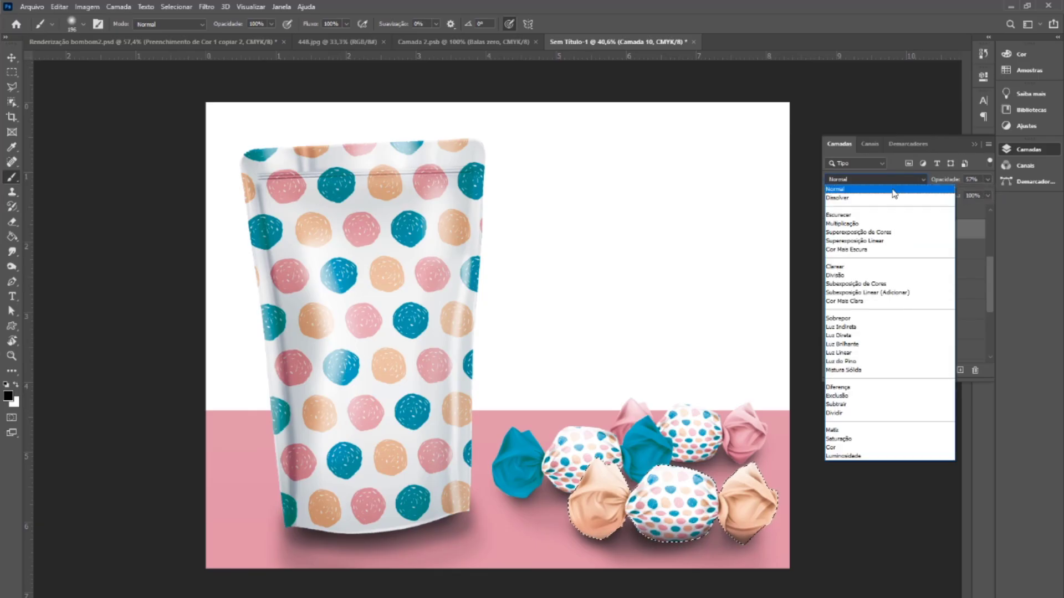
pyautogui.click(873, 219)
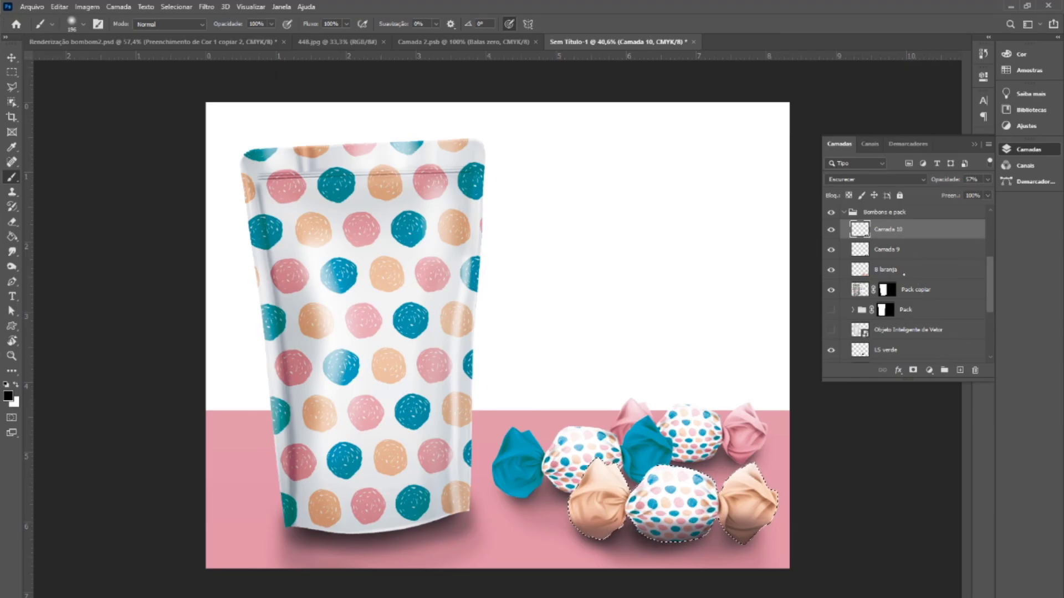
pyautogui.scroll(-2, 992, 322)
pyautogui.keyDown('ctrl'); pyautogui.click(860, 327); pyautogui.keyUp('ctrl')
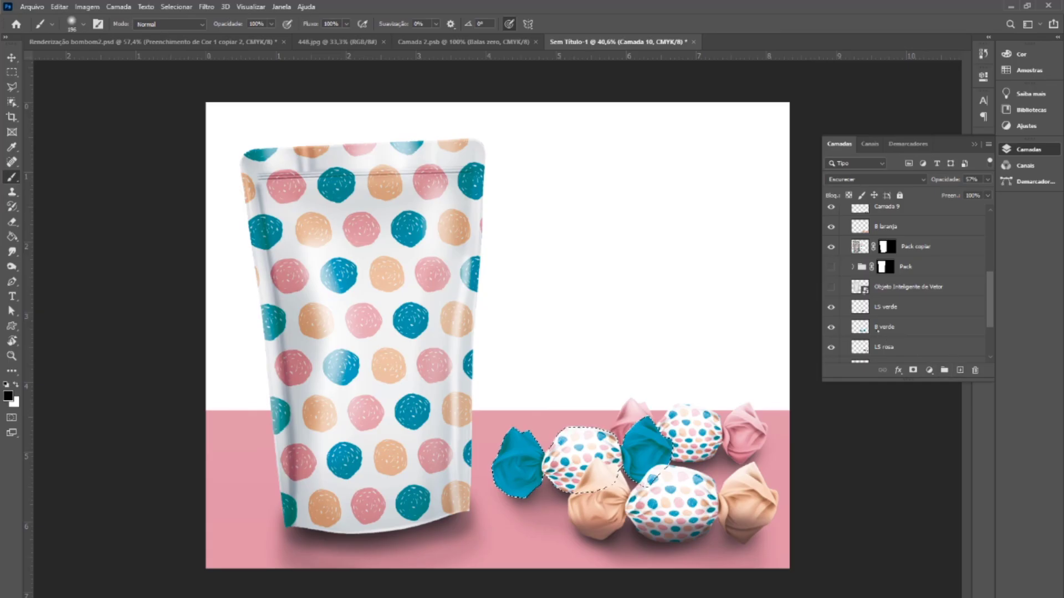
# - Add an Escurecer shadow layer with reduced opacity above B verde for the blue candy
pyautogui.click(942, 327)
pyautogui.click(959, 369)
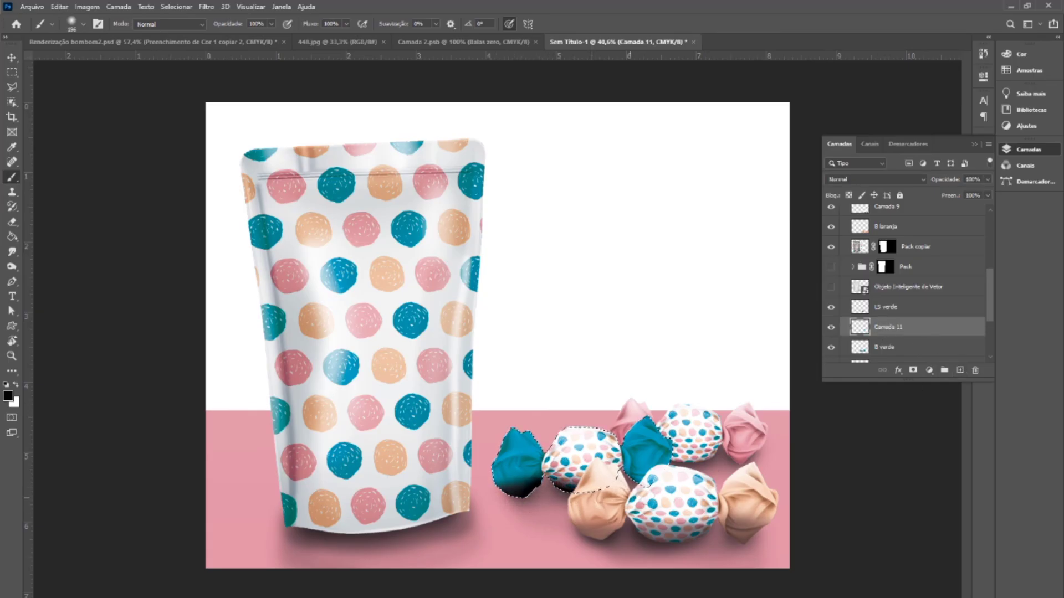
pyautogui.click(921, 178)
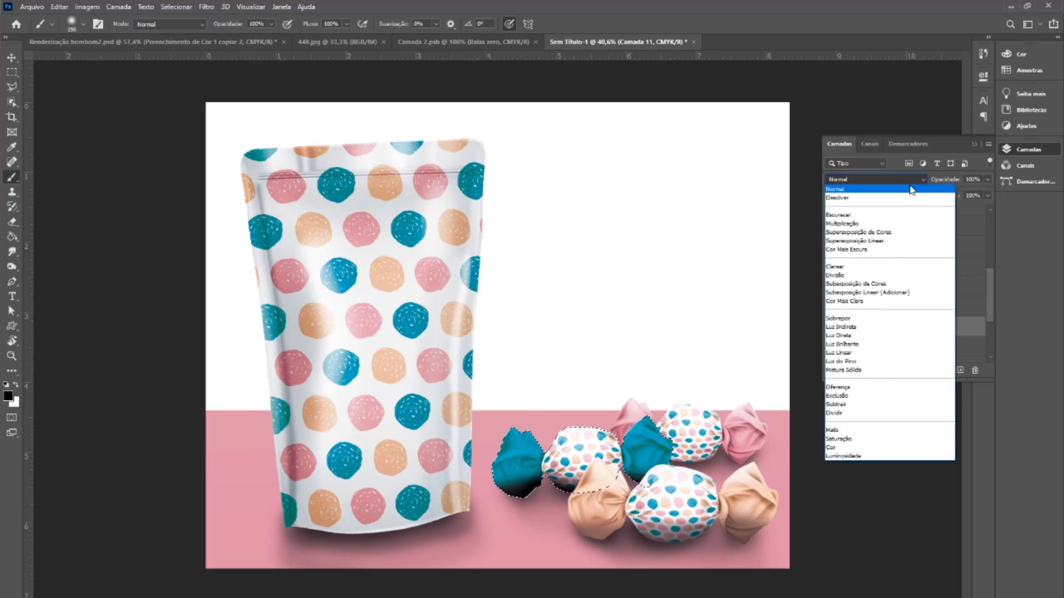
pyautogui.click(852, 219)
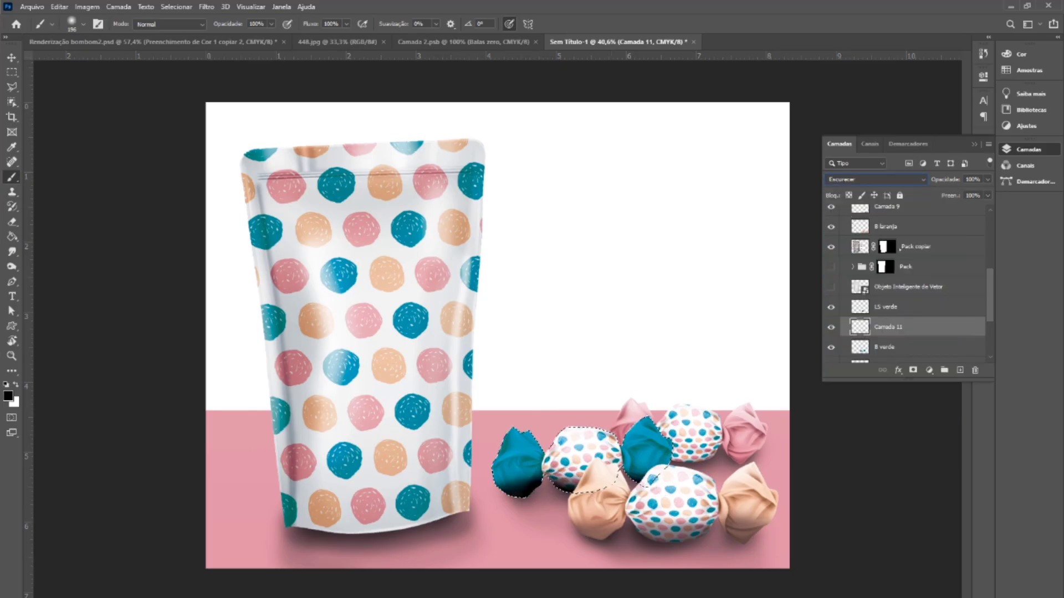
pyautogui.moveTo(989, 183); pyautogui.dragTo(966, 198)
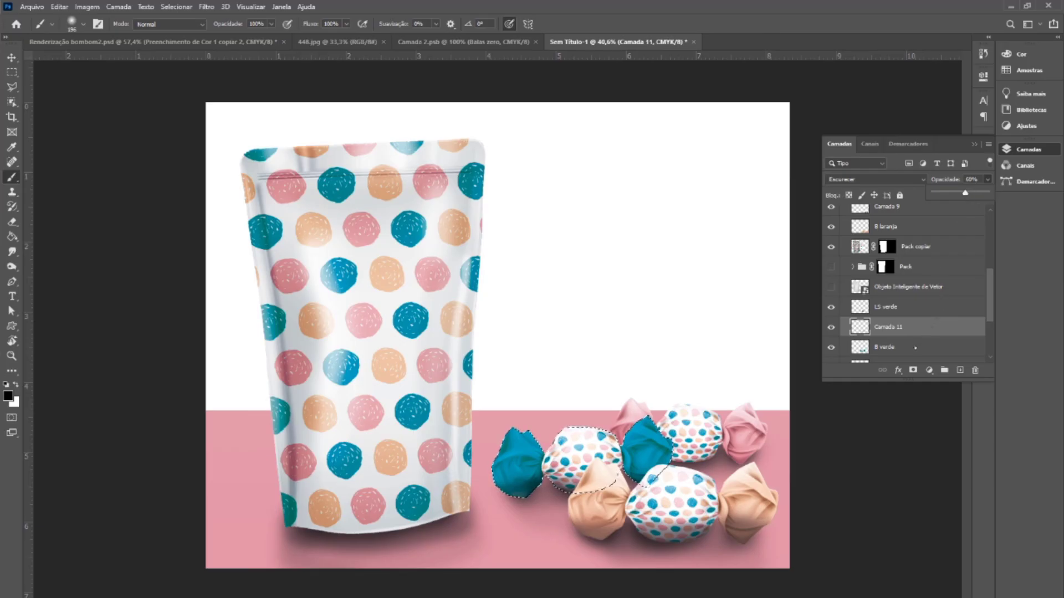
pyautogui.scroll(-3, 909, 343)
# - Add an Escurecer shadow layer at 47% opacity above LS rosa for the pink candy
pyautogui.click(887, 312)
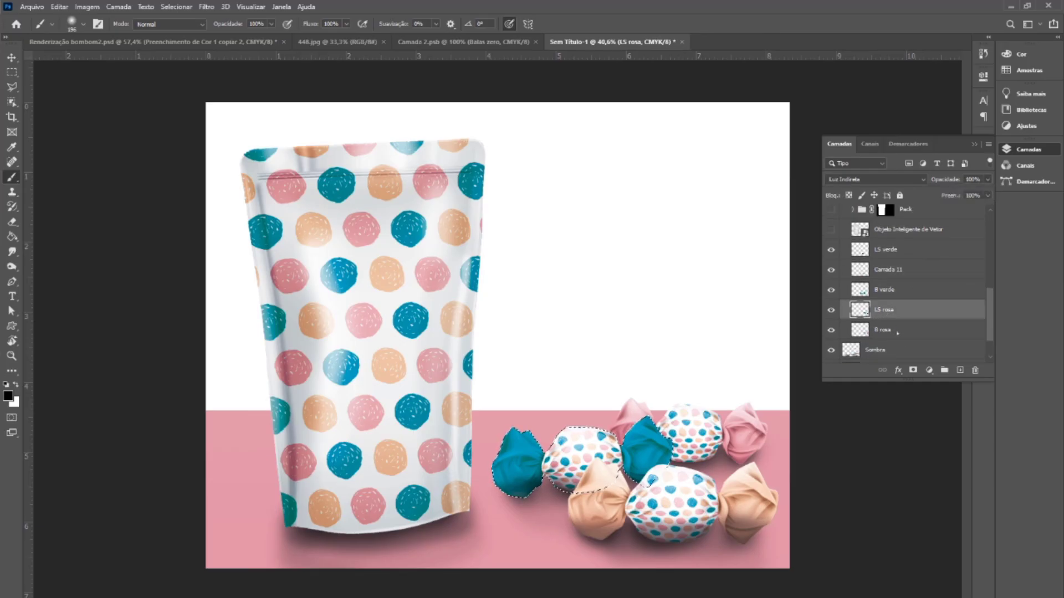
pyautogui.click(885, 330)
pyautogui.click(885, 309)
pyautogui.click(960, 370)
pyautogui.click(922, 179)
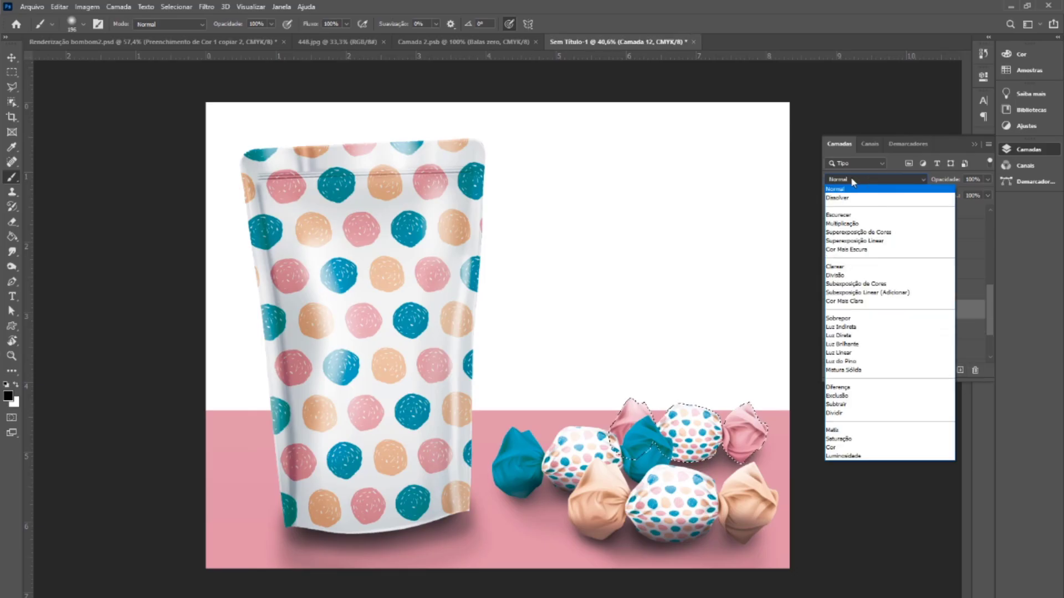
pyautogui.click(850, 214)
pyautogui.moveTo(989, 179); pyautogui.dragTo(958, 189)
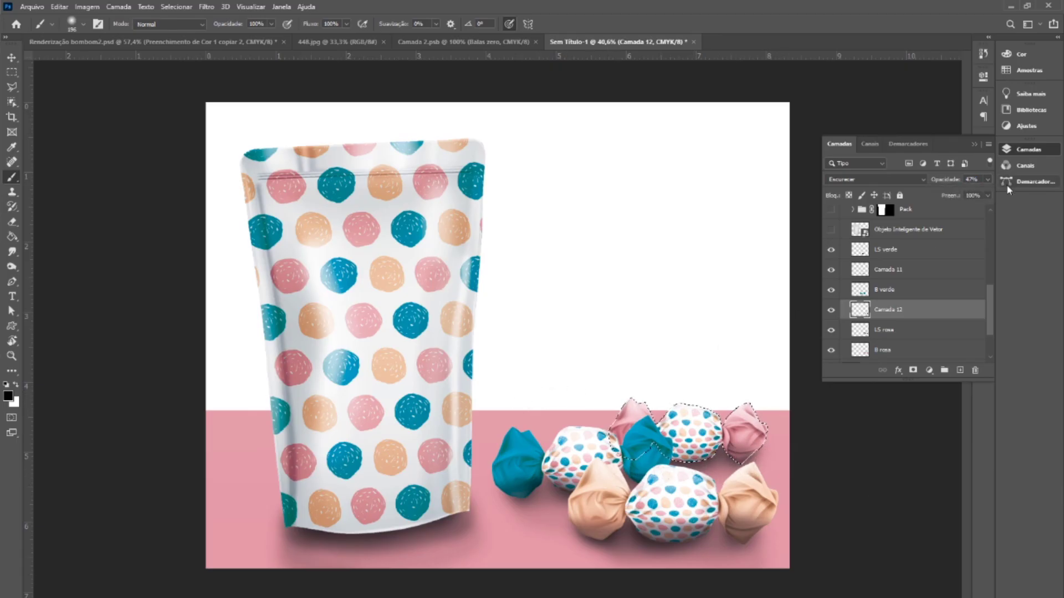
# - Load the pouch's masked shape from Pack copiar as a selection
pyautogui.scroll(1, 922, 270)
pyautogui.scroll(1, 922, 270)
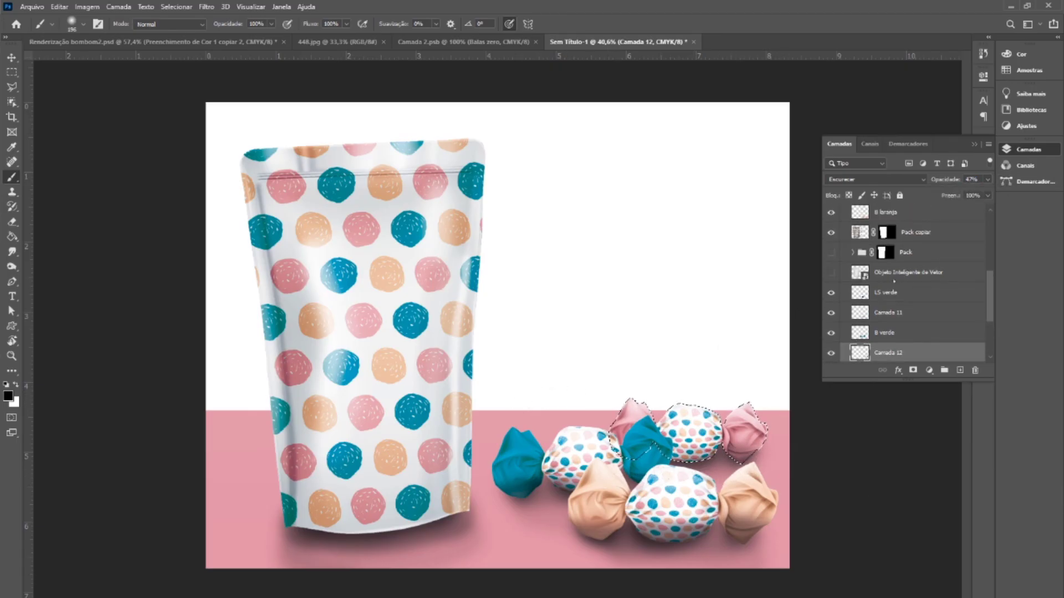
pyautogui.keyDown('ctrl'); pyautogui.click(857, 233); pyautogui.keyUp('ctrl')
pyautogui.keyDown('ctrl'); pyautogui.click(885, 232); pyautogui.keyUp('ctrl')
# - Add a layer above Pack copiar and shade the pouch's right and bottom edges in Escurecer blending
pyautogui.click(949, 240)
pyautogui.click(960, 370)
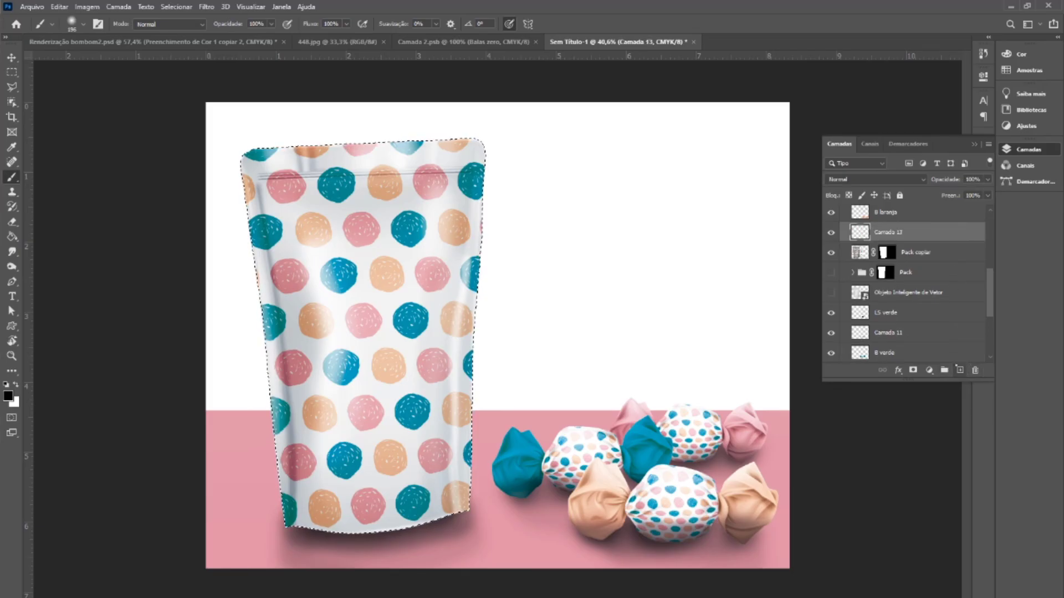
pyautogui.moveTo(472, 402)
pyautogui.mouseDown()
pyautogui.moveTo(468, 493)
pyautogui.moveTo(333, 518)
pyautogui.mouseUp()
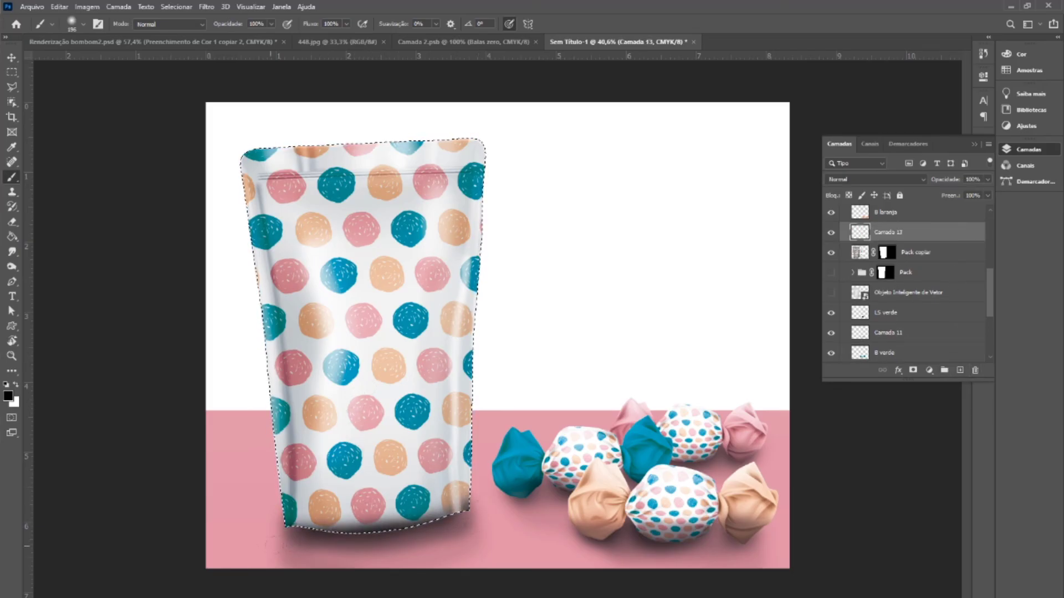
pyautogui.click(924, 179)
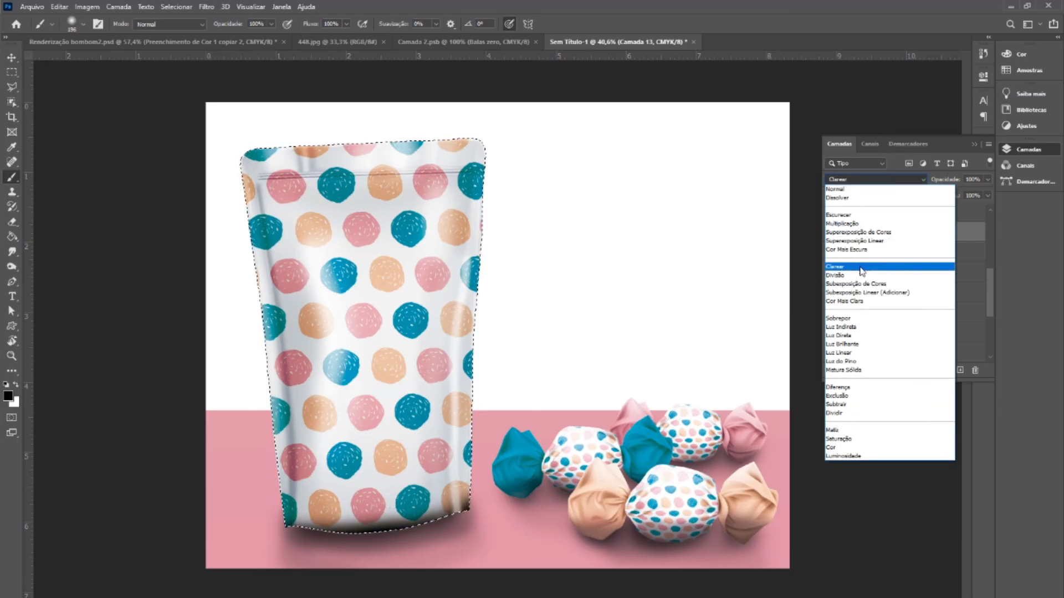
pyautogui.click(876, 216)
pyautogui.click(987, 180)
pyautogui.moveTo(988, 192); pyautogui.dragTo(971, 194)
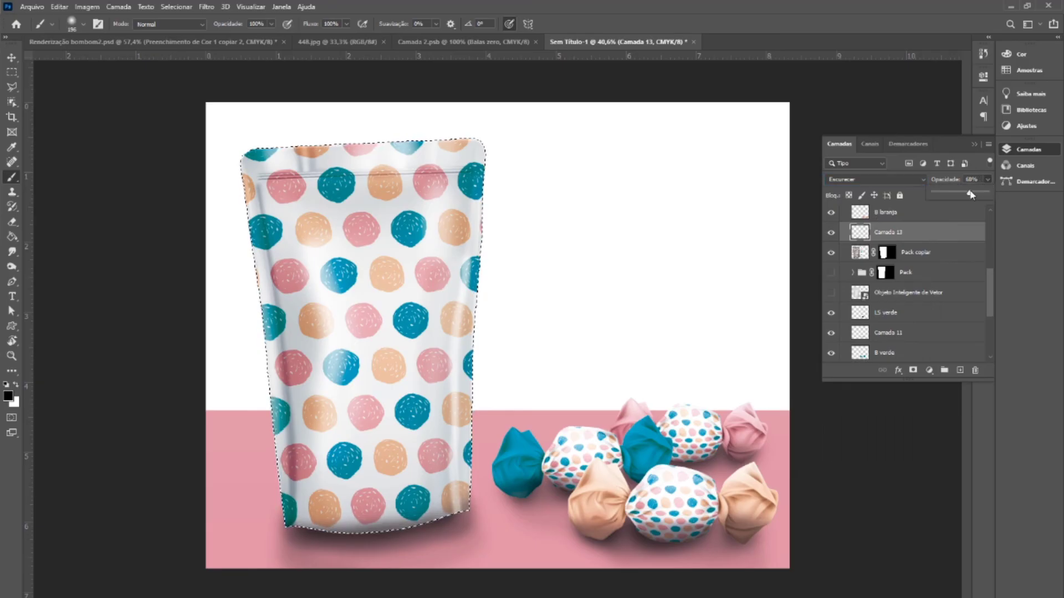
# - Enlarge the soft brush for broader shading
pyautogui.rightClick(437, 429)
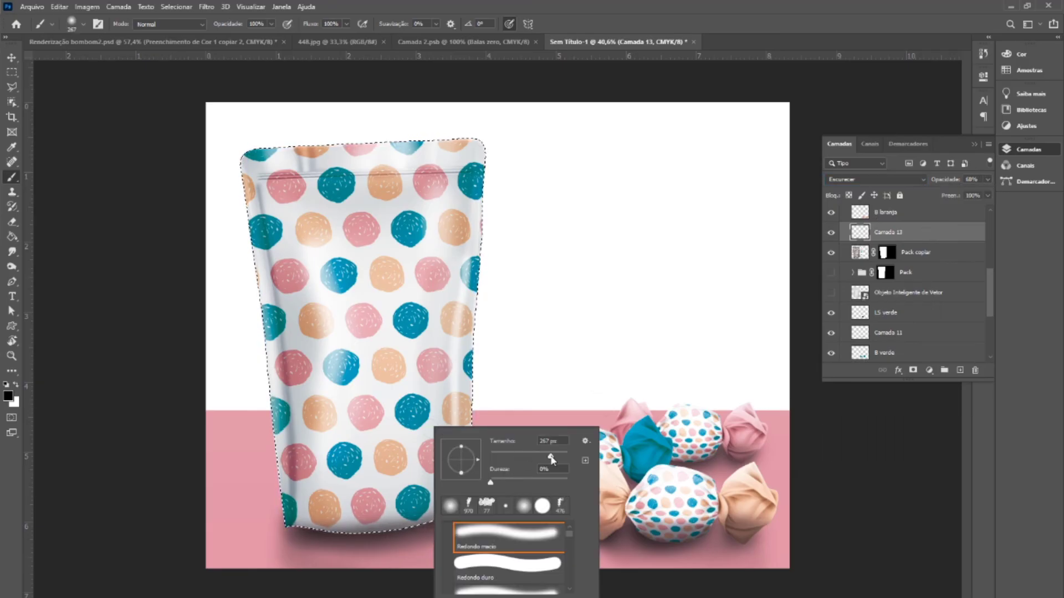
pyautogui.press('Return')
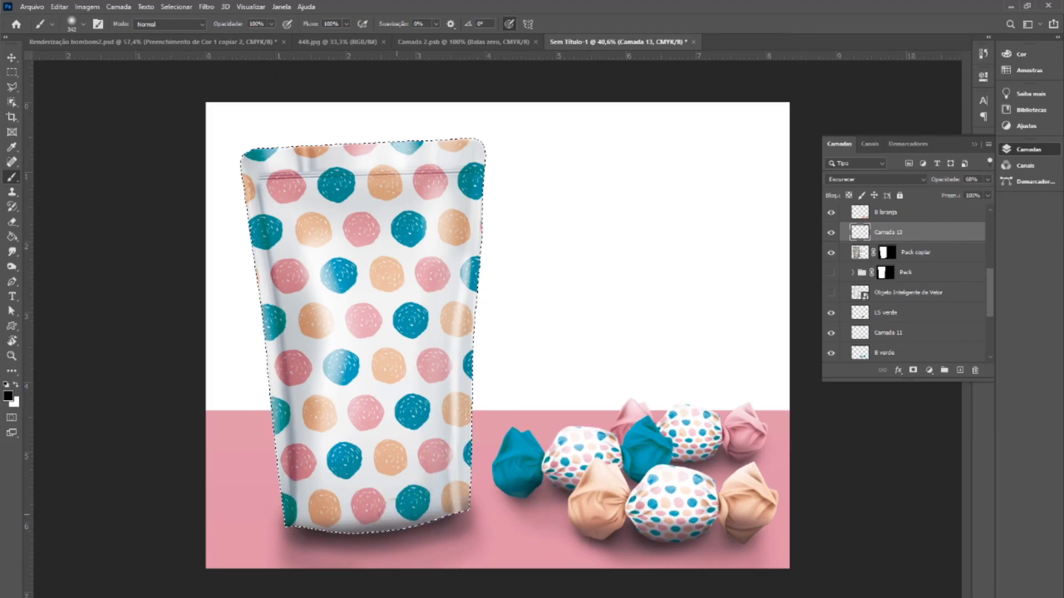
pyautogui.rightClick(601, 476)
pyautogui.moveTo(683, 460); pyautogui.dragTo(690, 461)
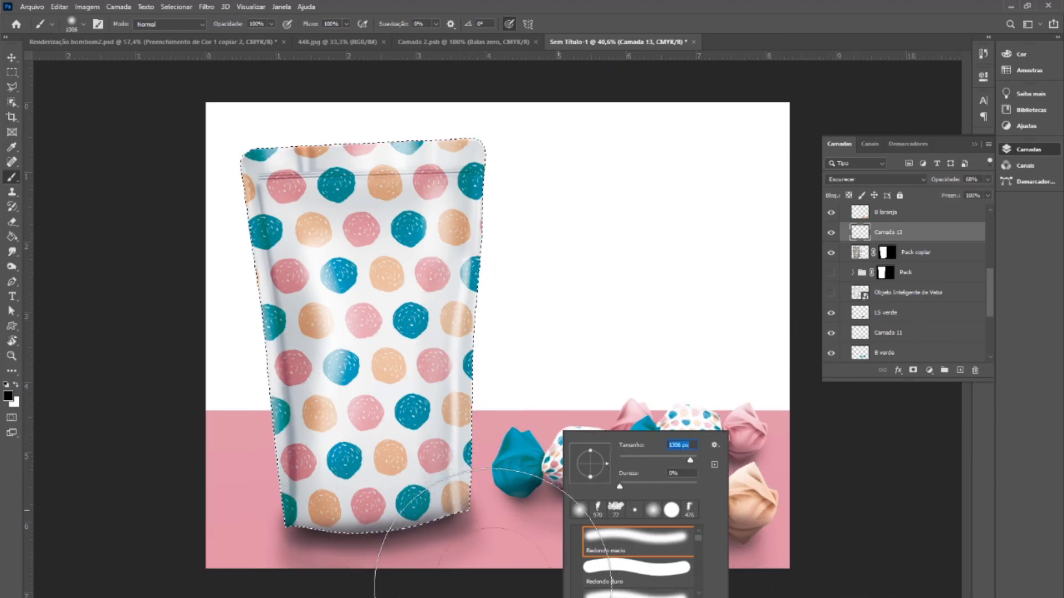
pyautogui.press('Return')
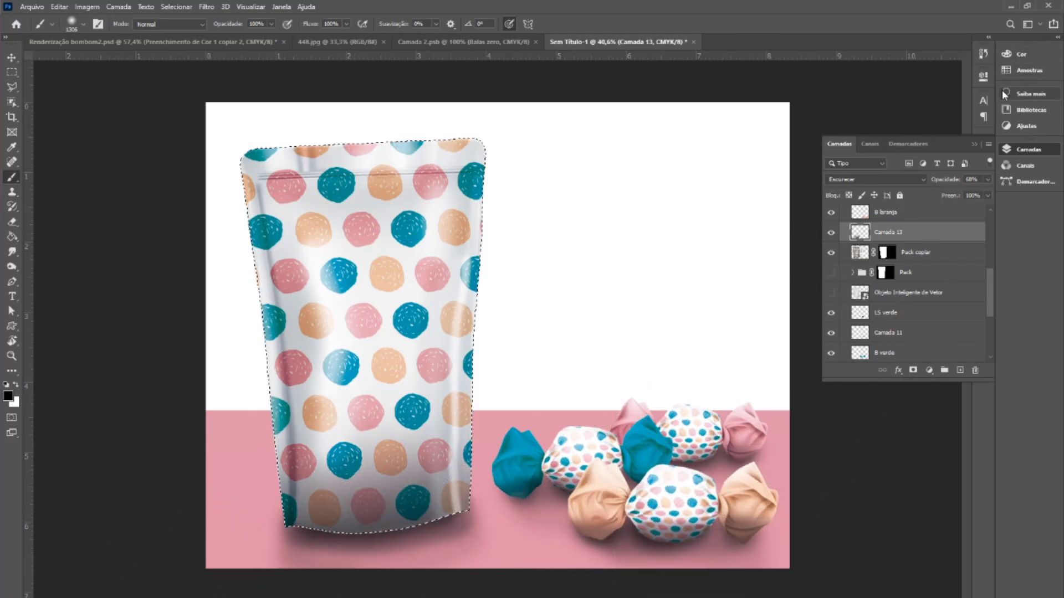
# - Lower the pouch shading to 54% opacity and clear the selection
pyautogui.click(987, 179)
pyautogui.moveTo(974, 192); pyautogui.dragTo(963, 194)
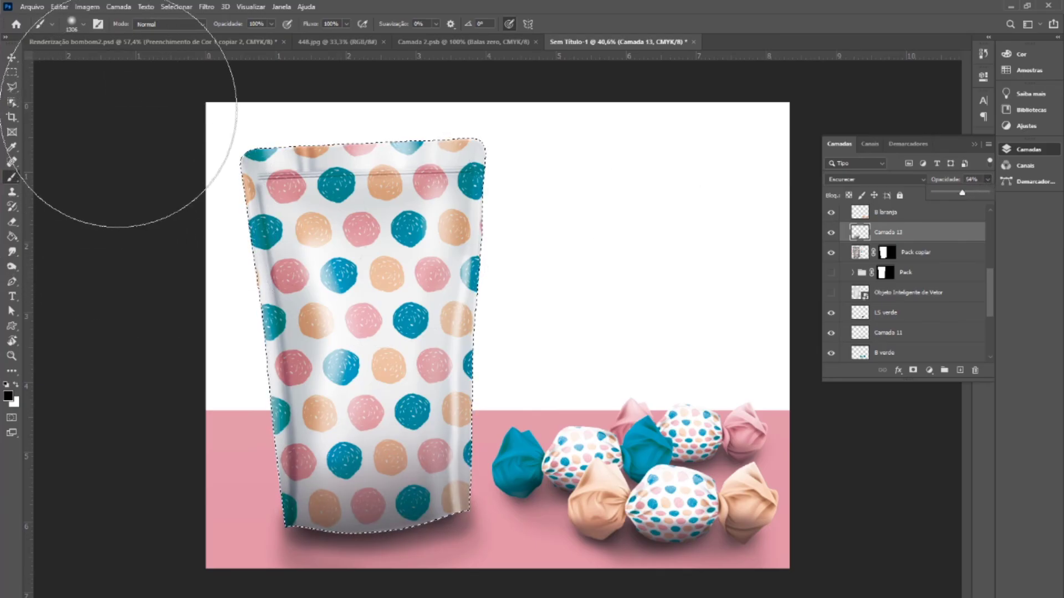
pyautogui.hotkey('ctrl', 'd')
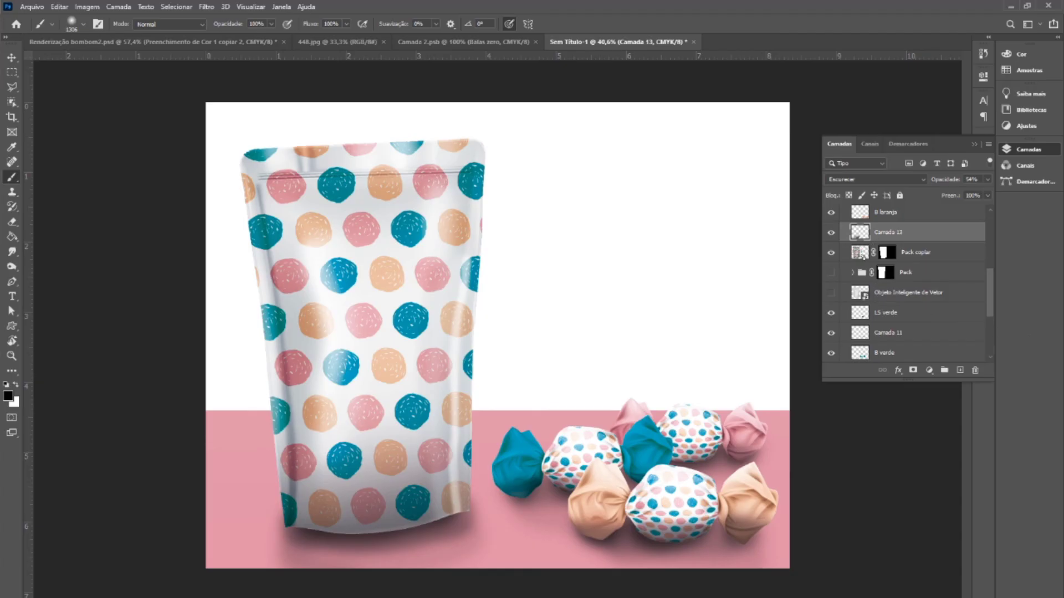
pyautogui.keyDown('ctrl'); pyautogui.click(859, 252); pyautogui.keyUp('ctrl')
pyautogui.keyDown('ctrl'); pyautogui.click(887, 252); pyautogui.keyUp('ctrl')
pyautogui.hotkey('ctrl', 'd')
pyautogui.scroll(-3, 497, 335)
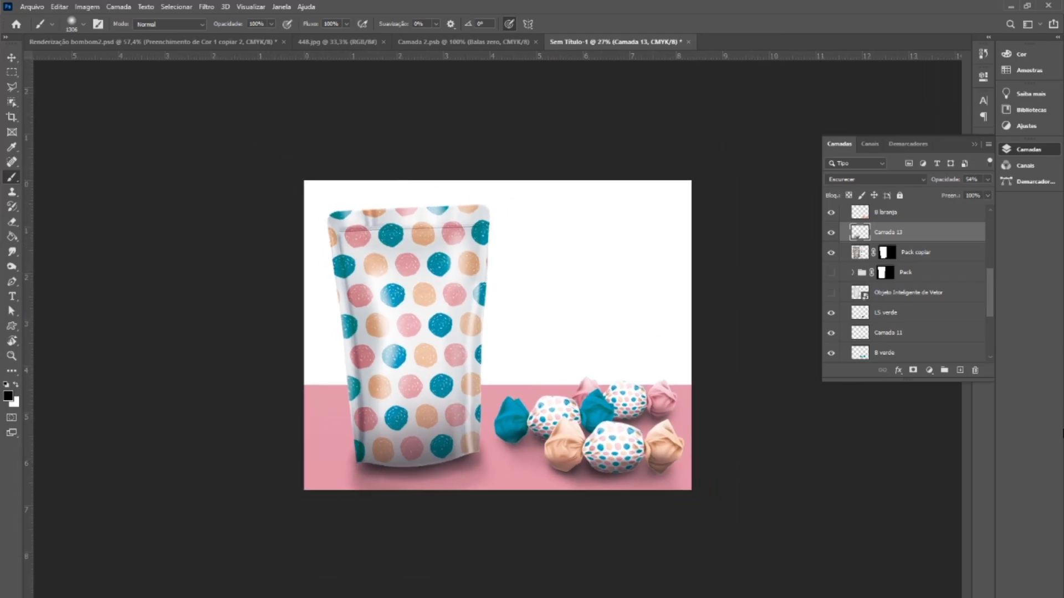